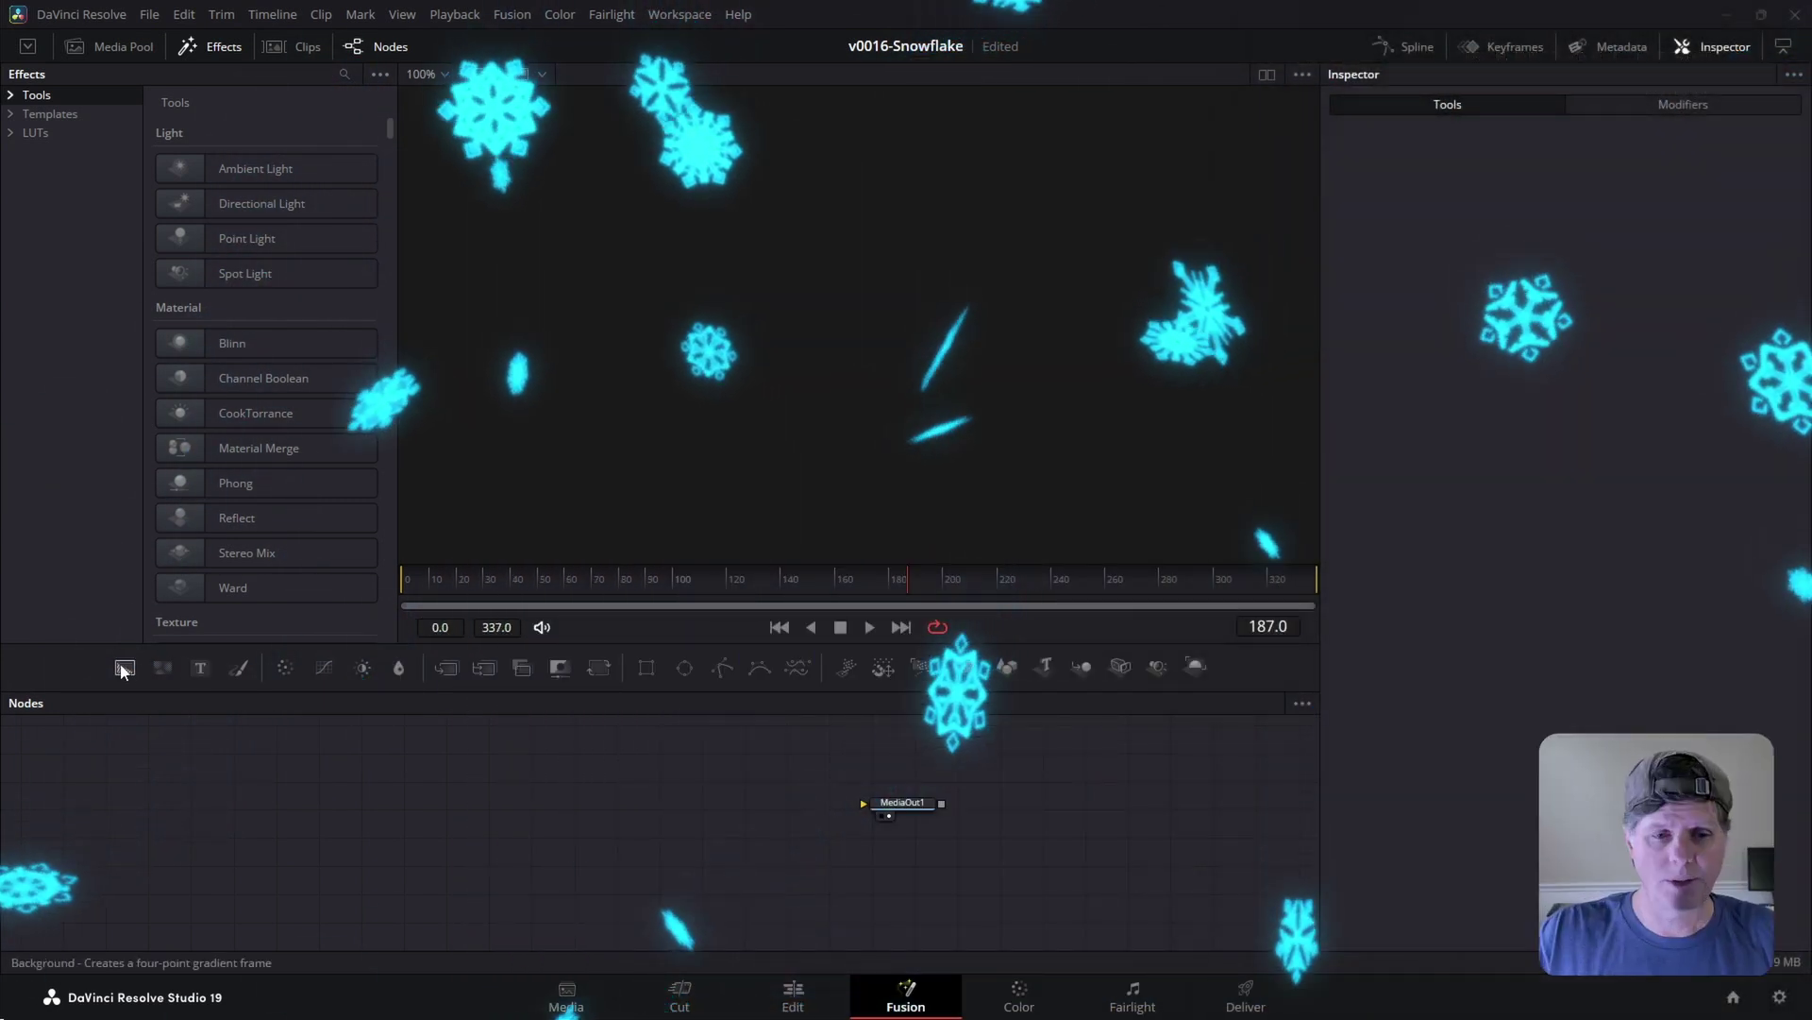
- Add a Background node feeding MediaOut1 and place an sPolygon node above it
left_click_drag(124, 671, 1089, 870)
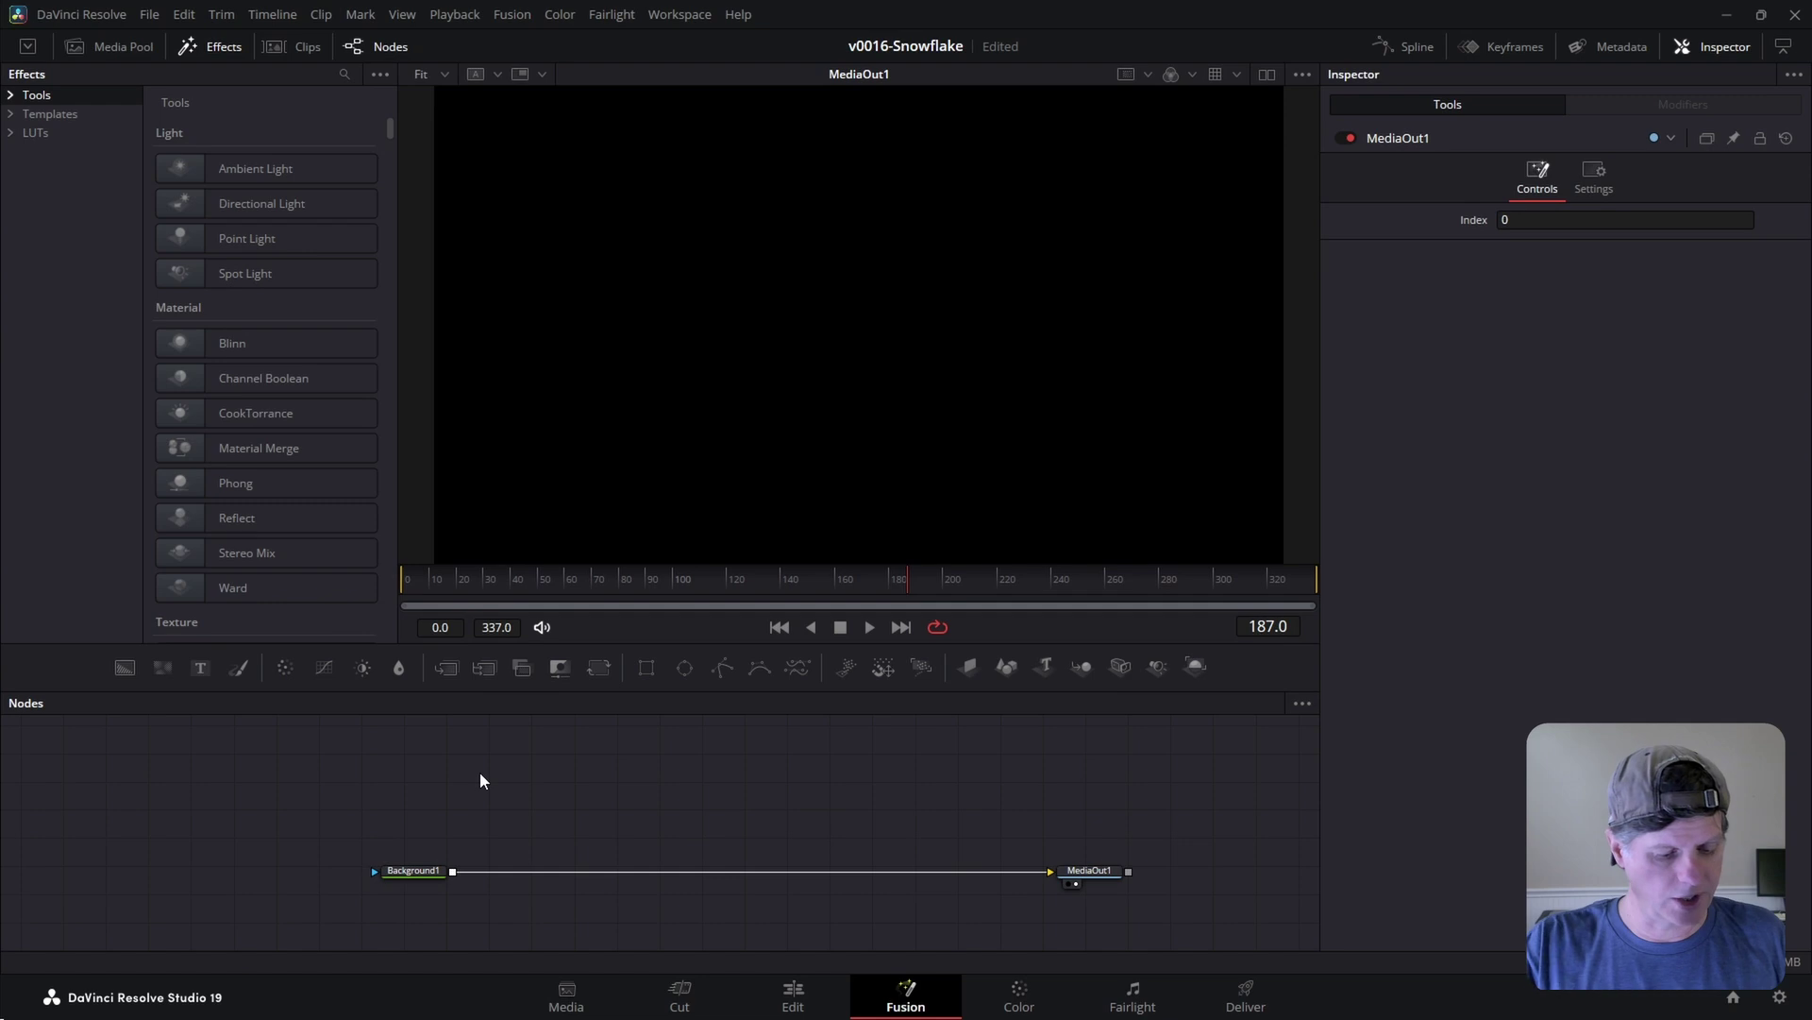
key("shift+space")
type("se")
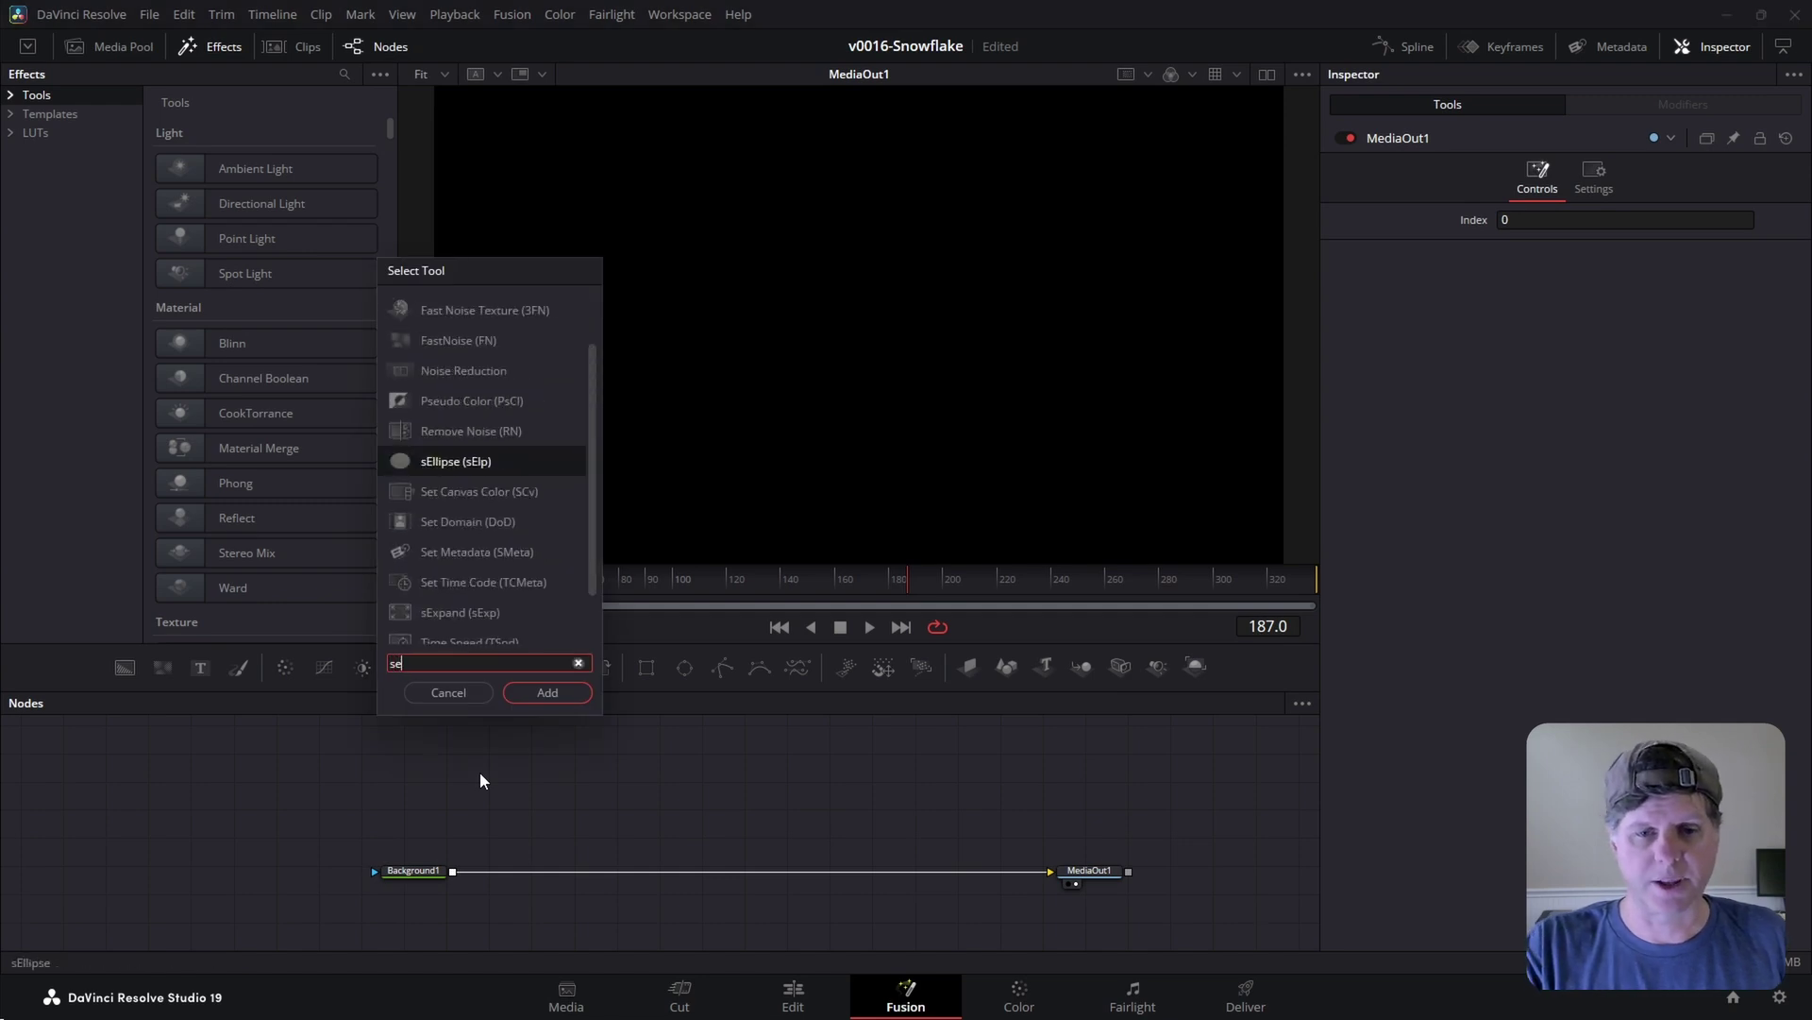
key("BackSpace")
type("p")
key("Return")
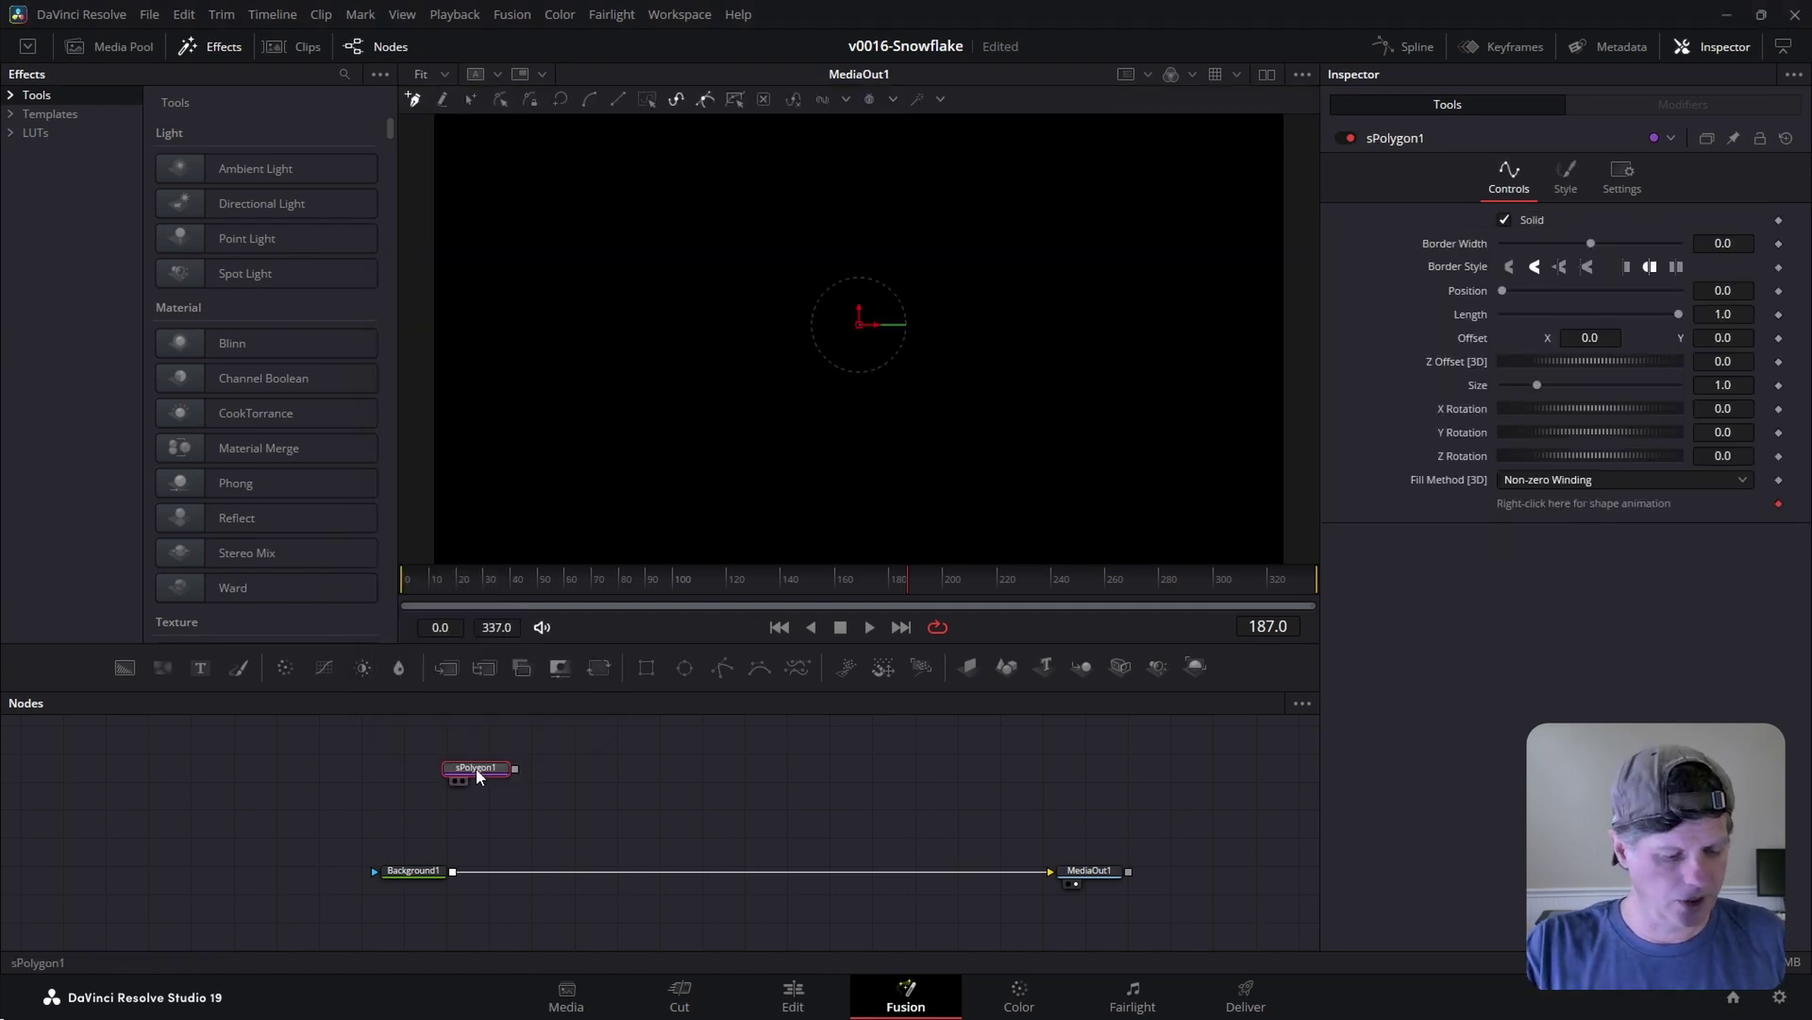
- Add an sRender node after the sPolygon and merge its output over the Background node
key("shift+space")
type("sren")
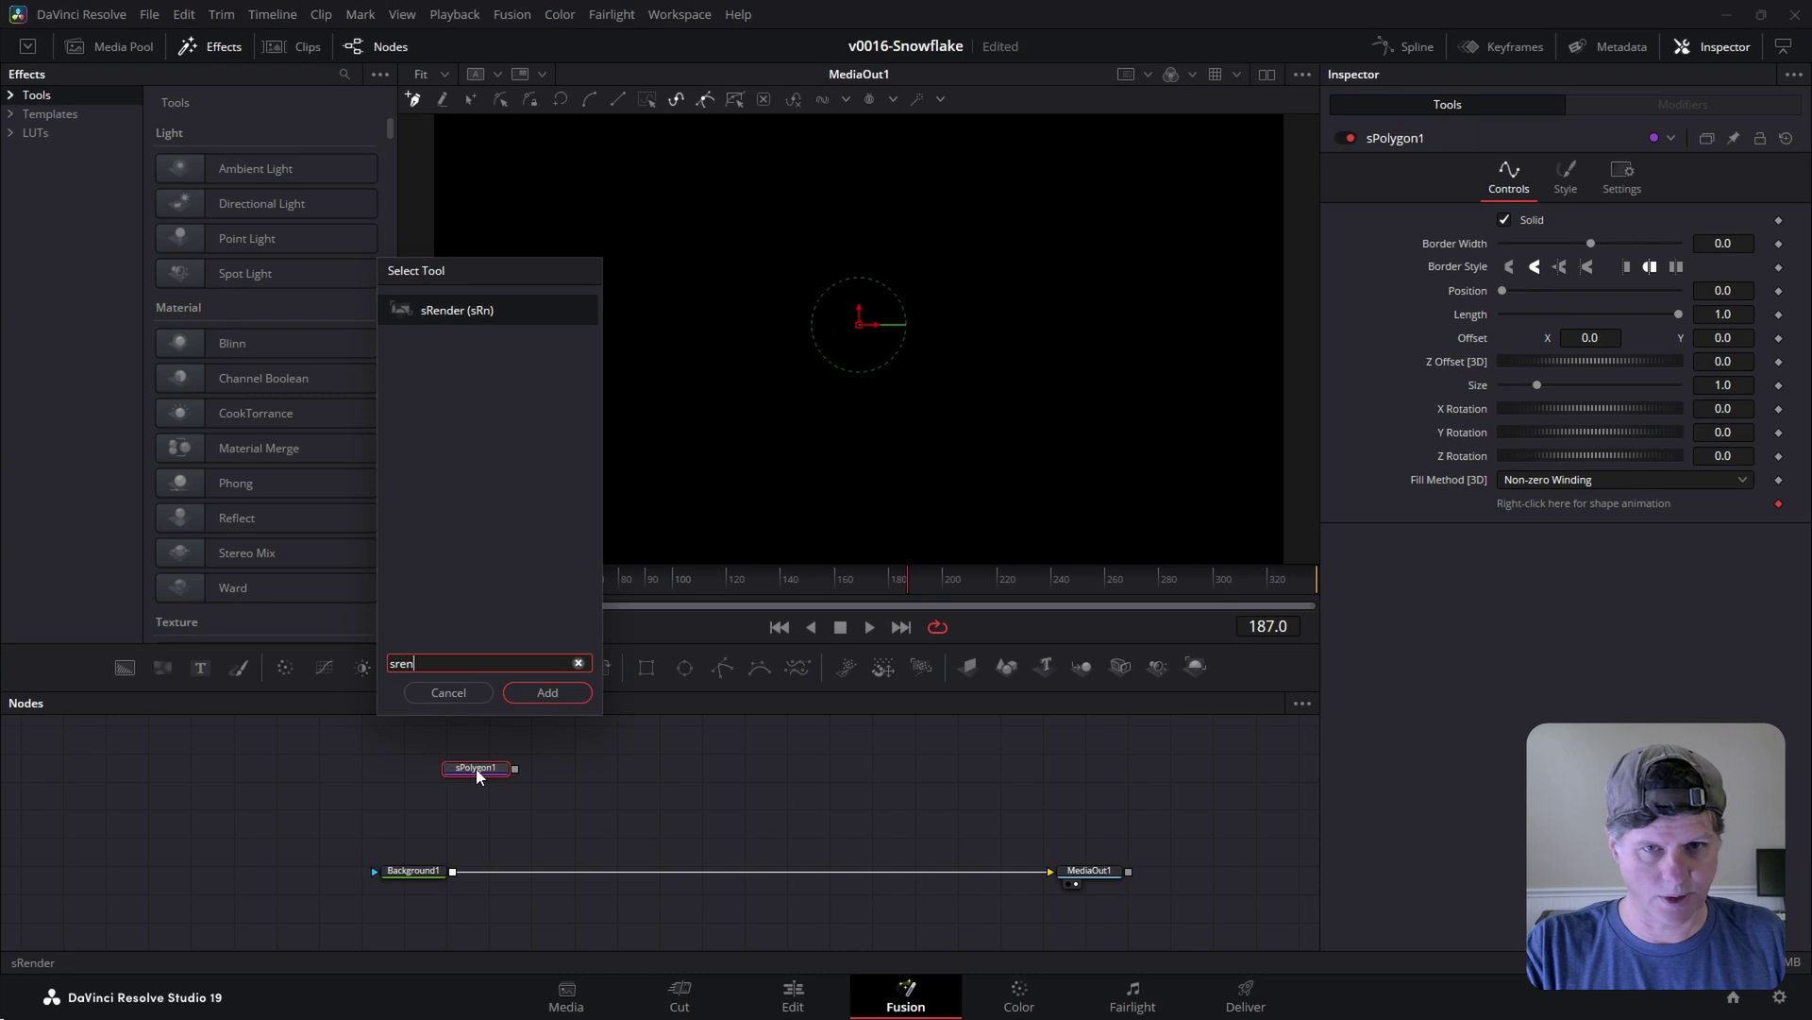
key("Return")
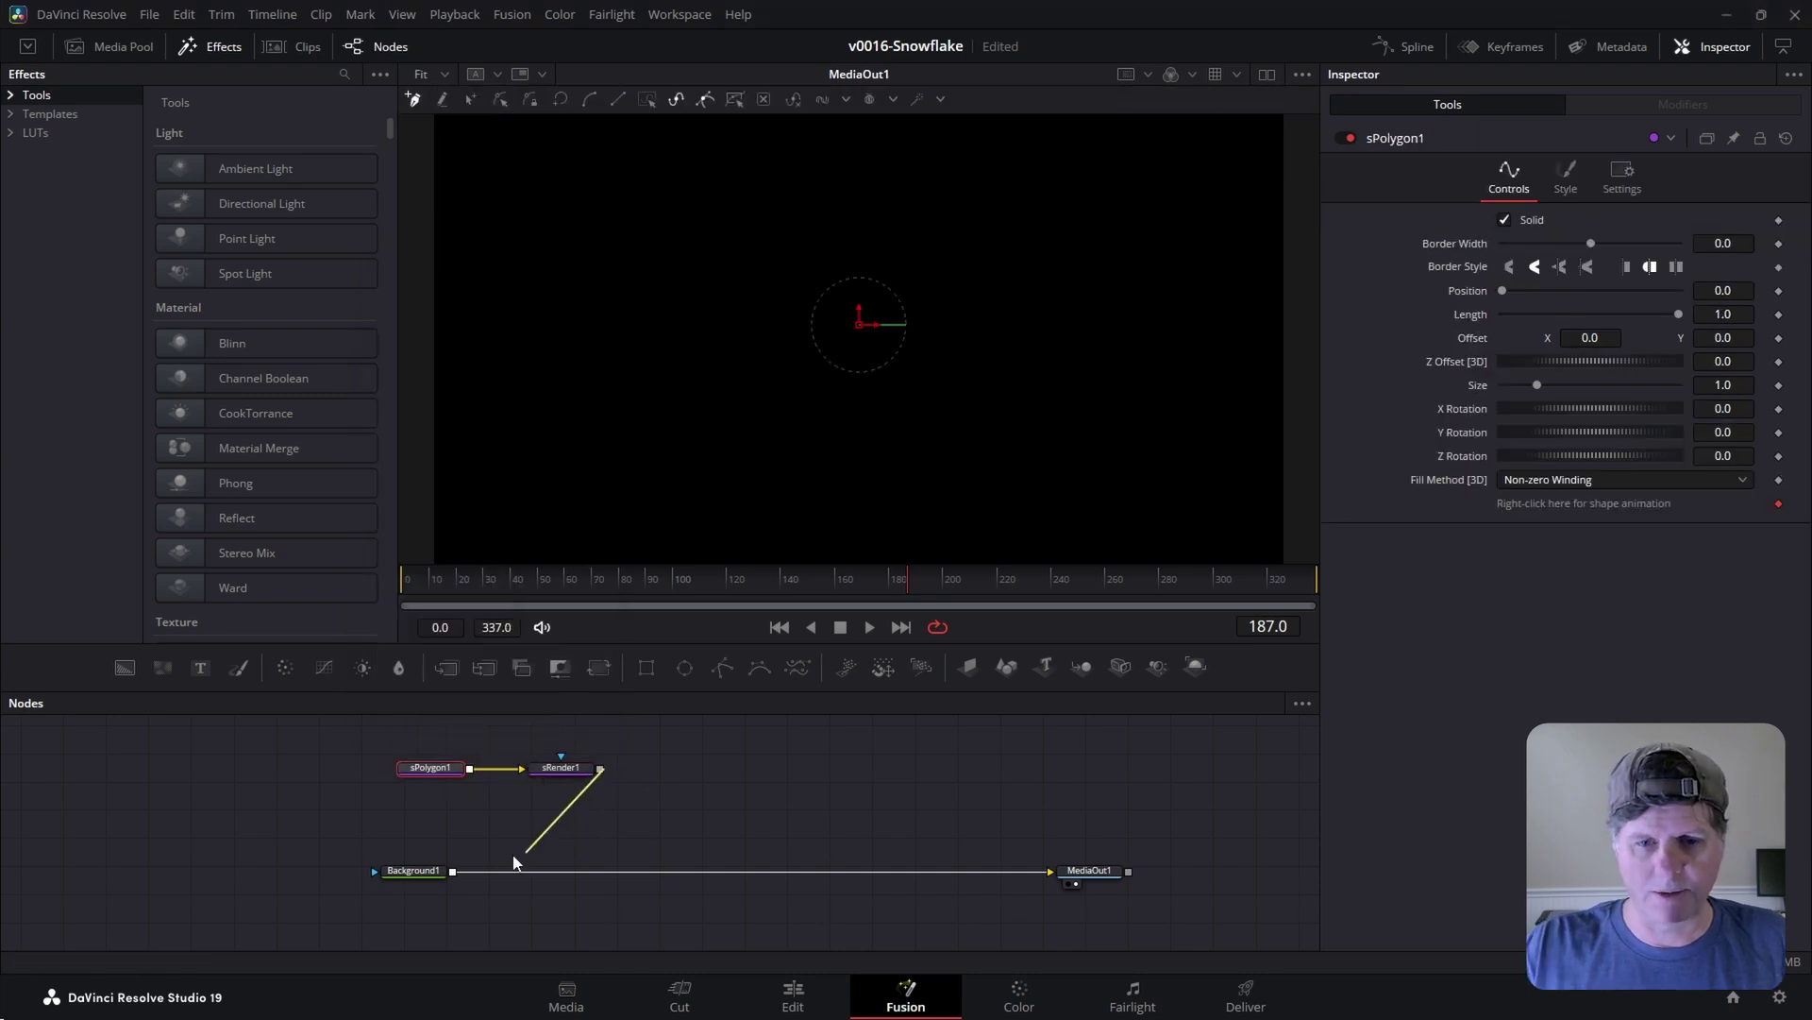
left_click_drag(459, 873, 454, 870)
- Draw a straight vertical stem ending at the frame's centre with sPolygon1
left_click(443, 768)
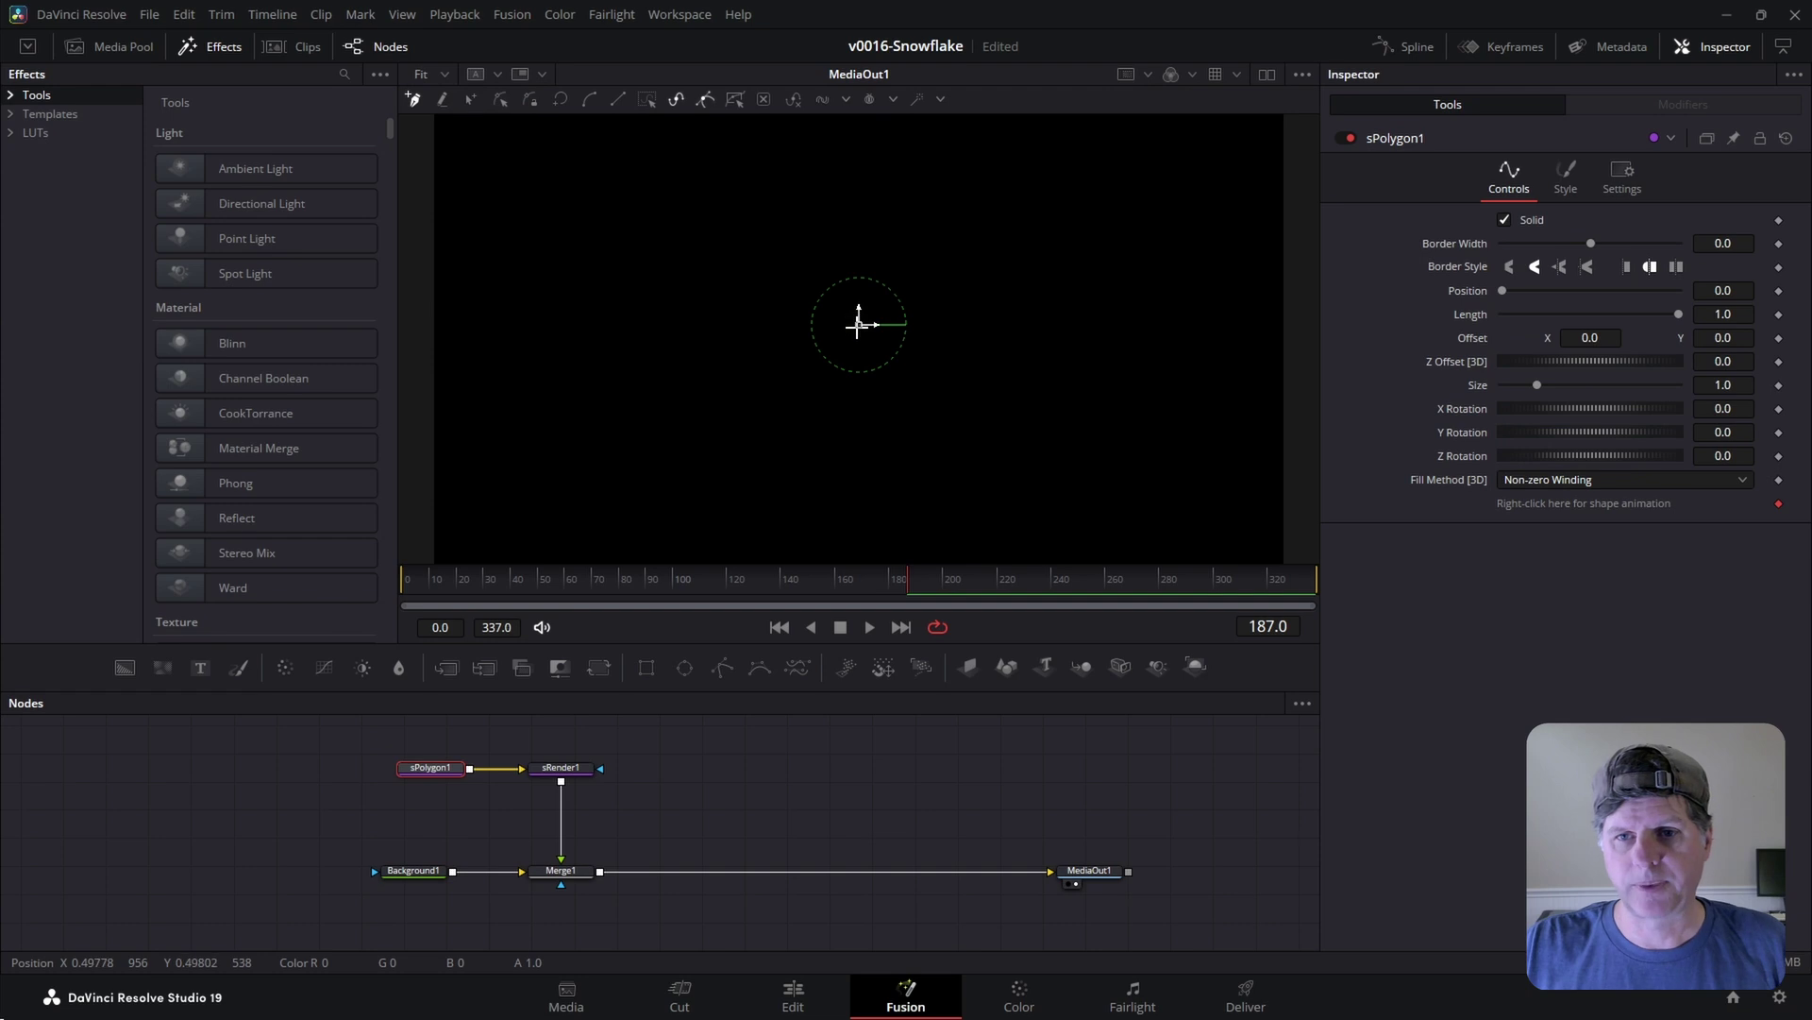
scroll(860, 369, "up", 3)
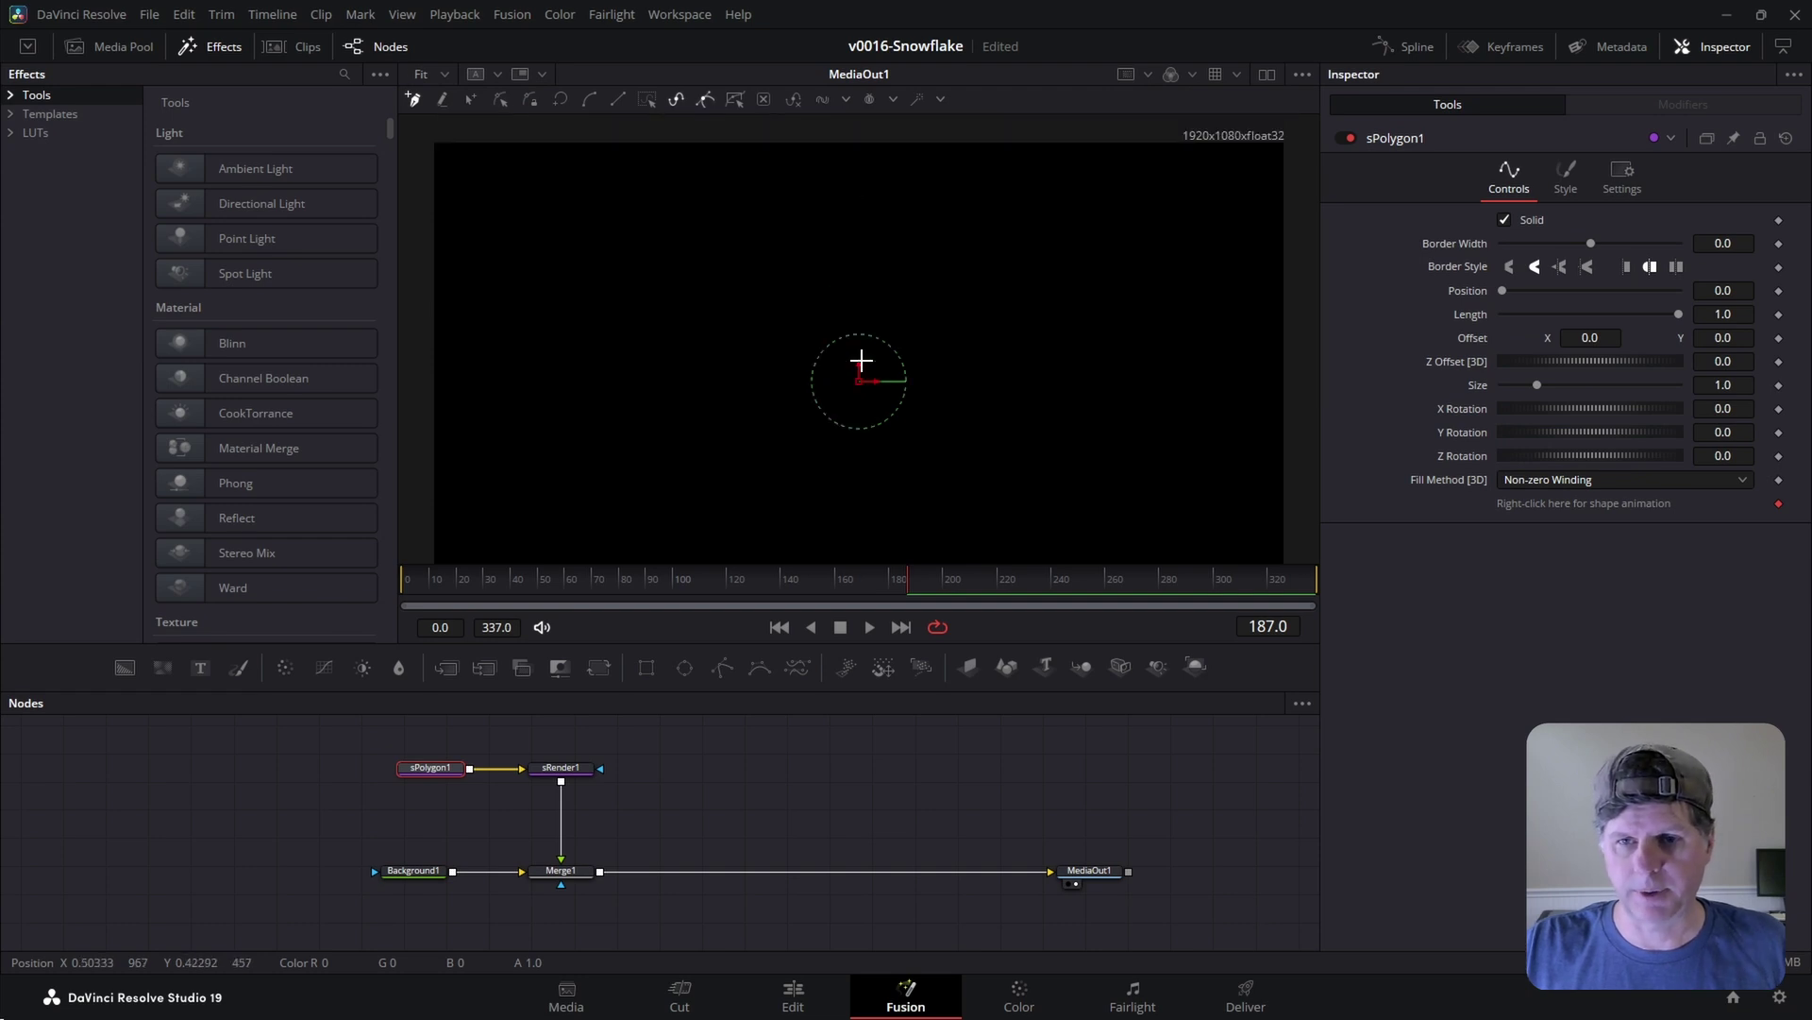
left_click(856, 264)
left_click(857, 390)
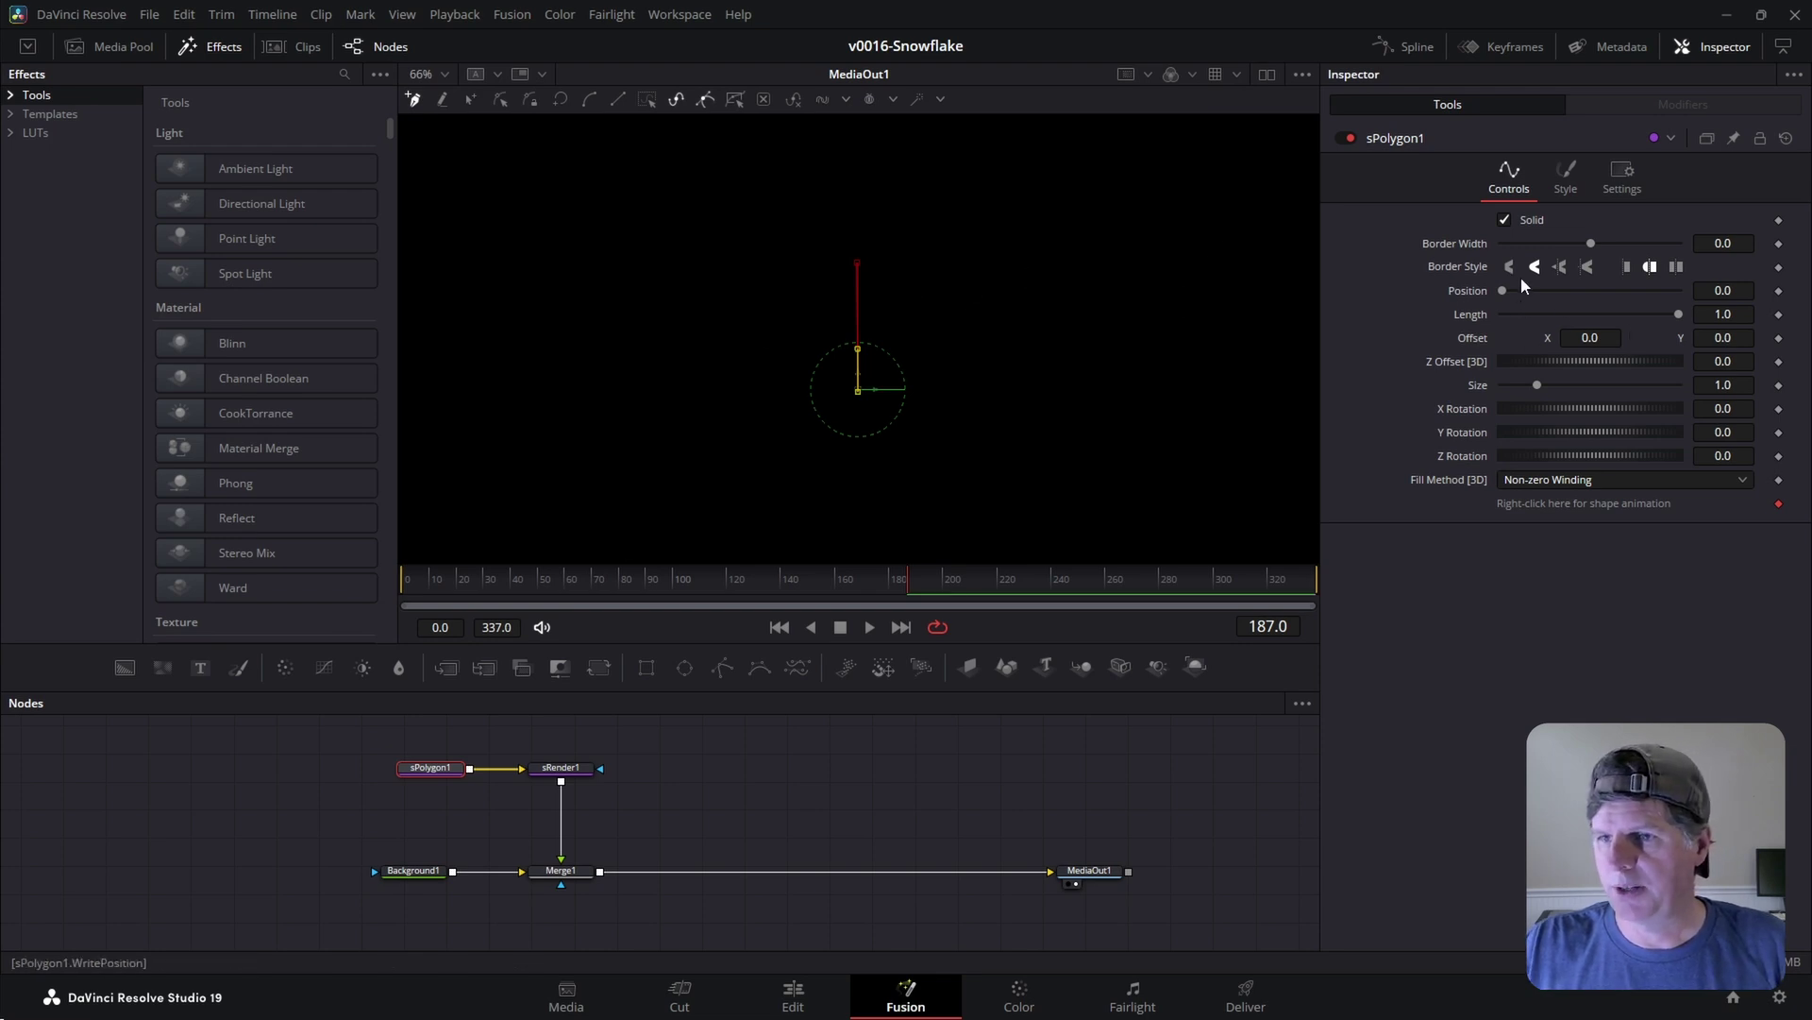
- Give the sPolygon1 line a border width of 0.0053
left_click_drag(1595, 243, 1596, 244)
scroll(939, 354, "up", 5)
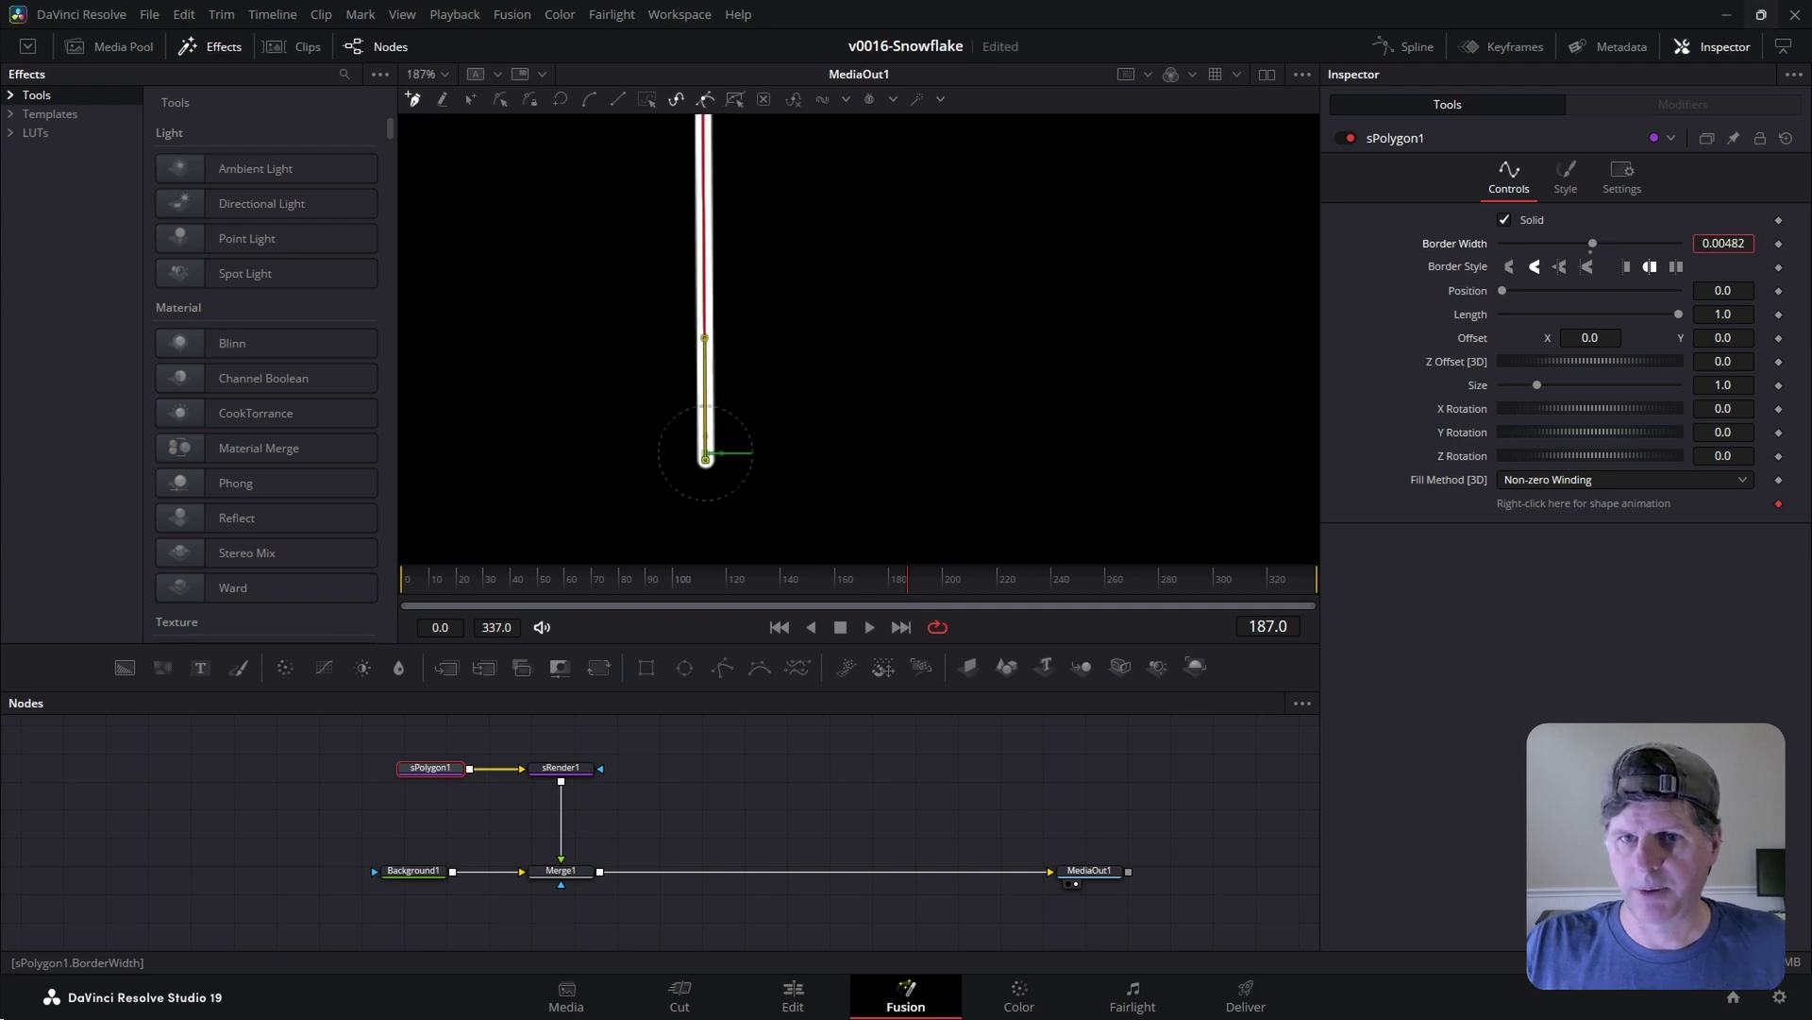
left_click_drag(1724, 244, 1717, 243)
scroll(934, 316, "down", 5)
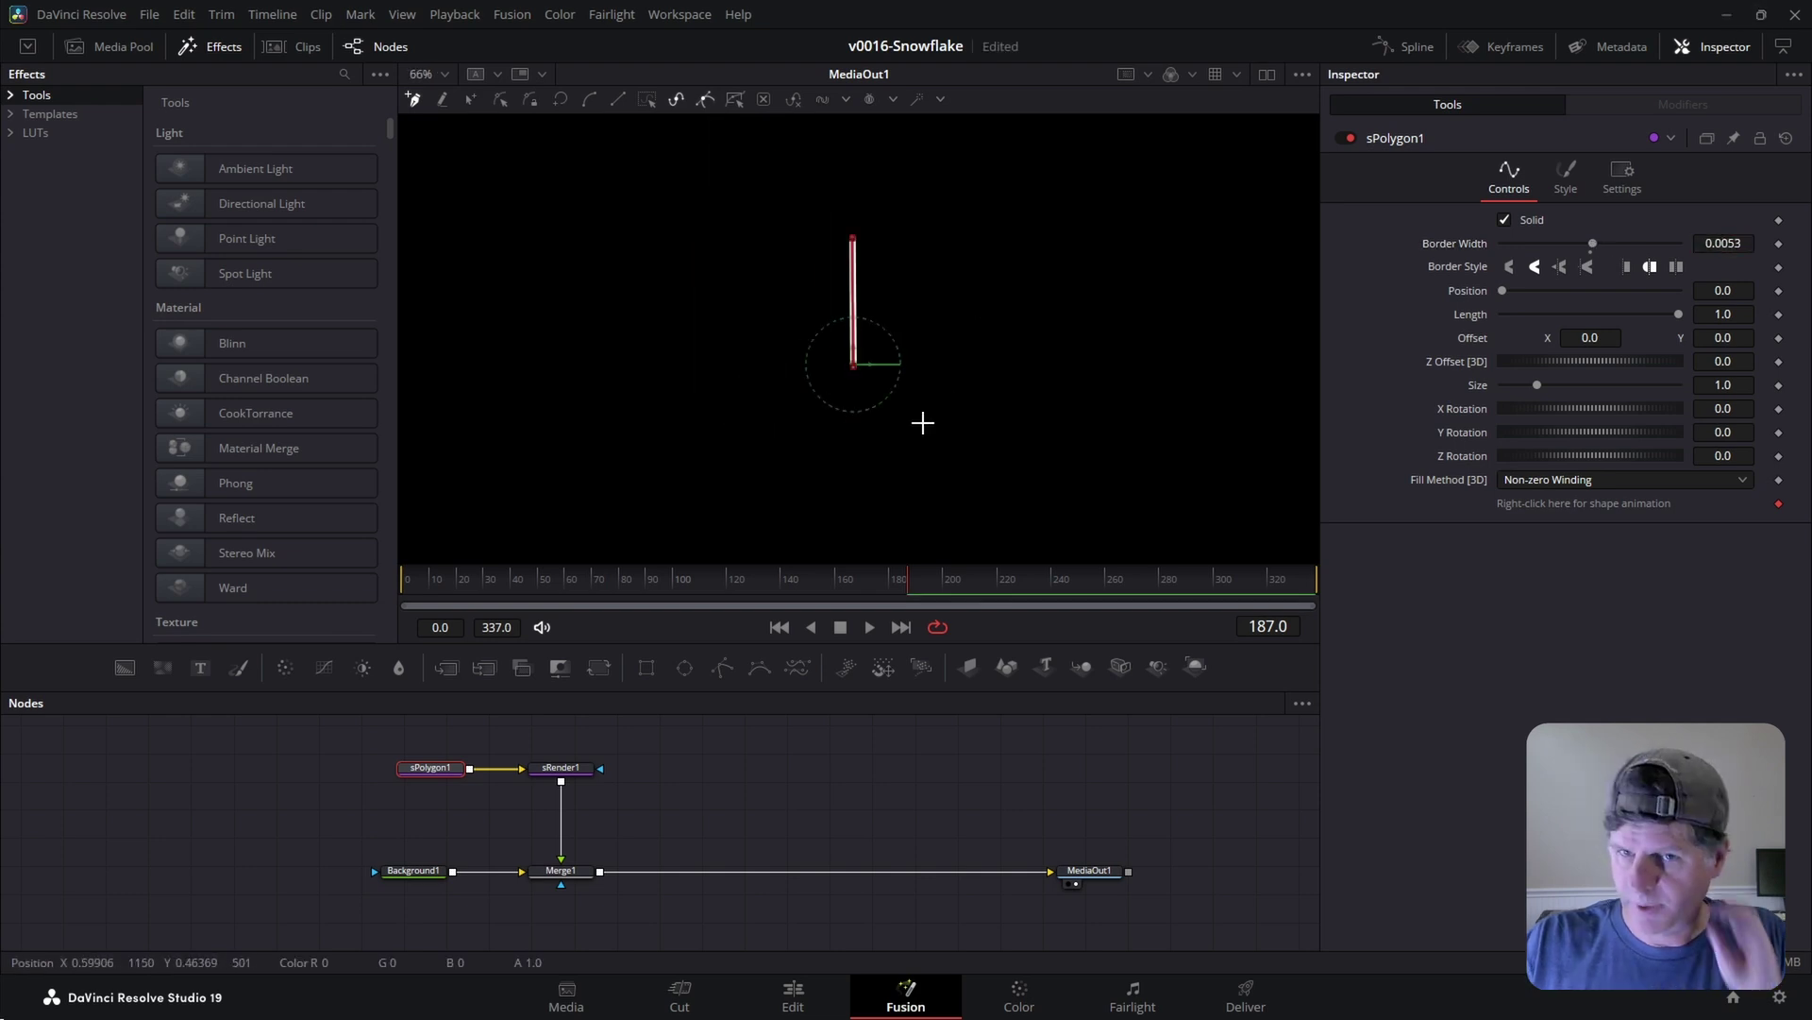
- Rearrange sPolygon1 and sRender1 in the node graph, leaving a wide gap between them
left_click(564, 870)
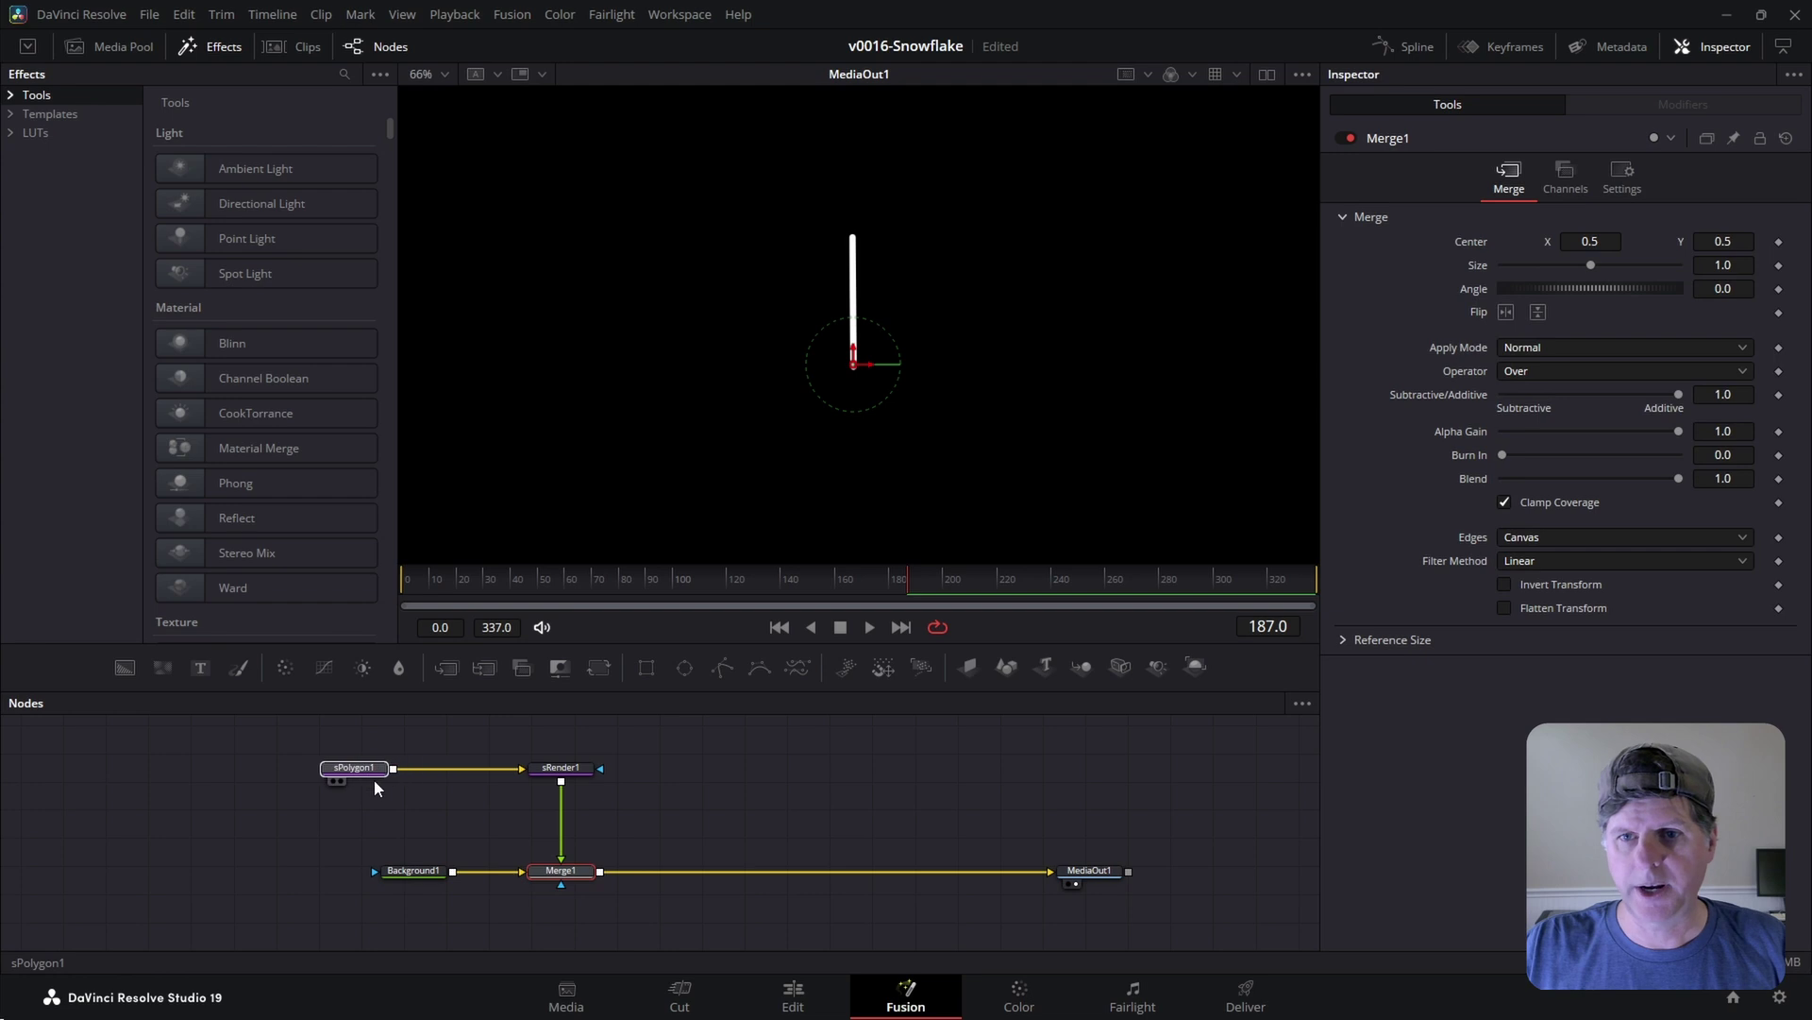
left_click_drag(331, 773, 321, 784)
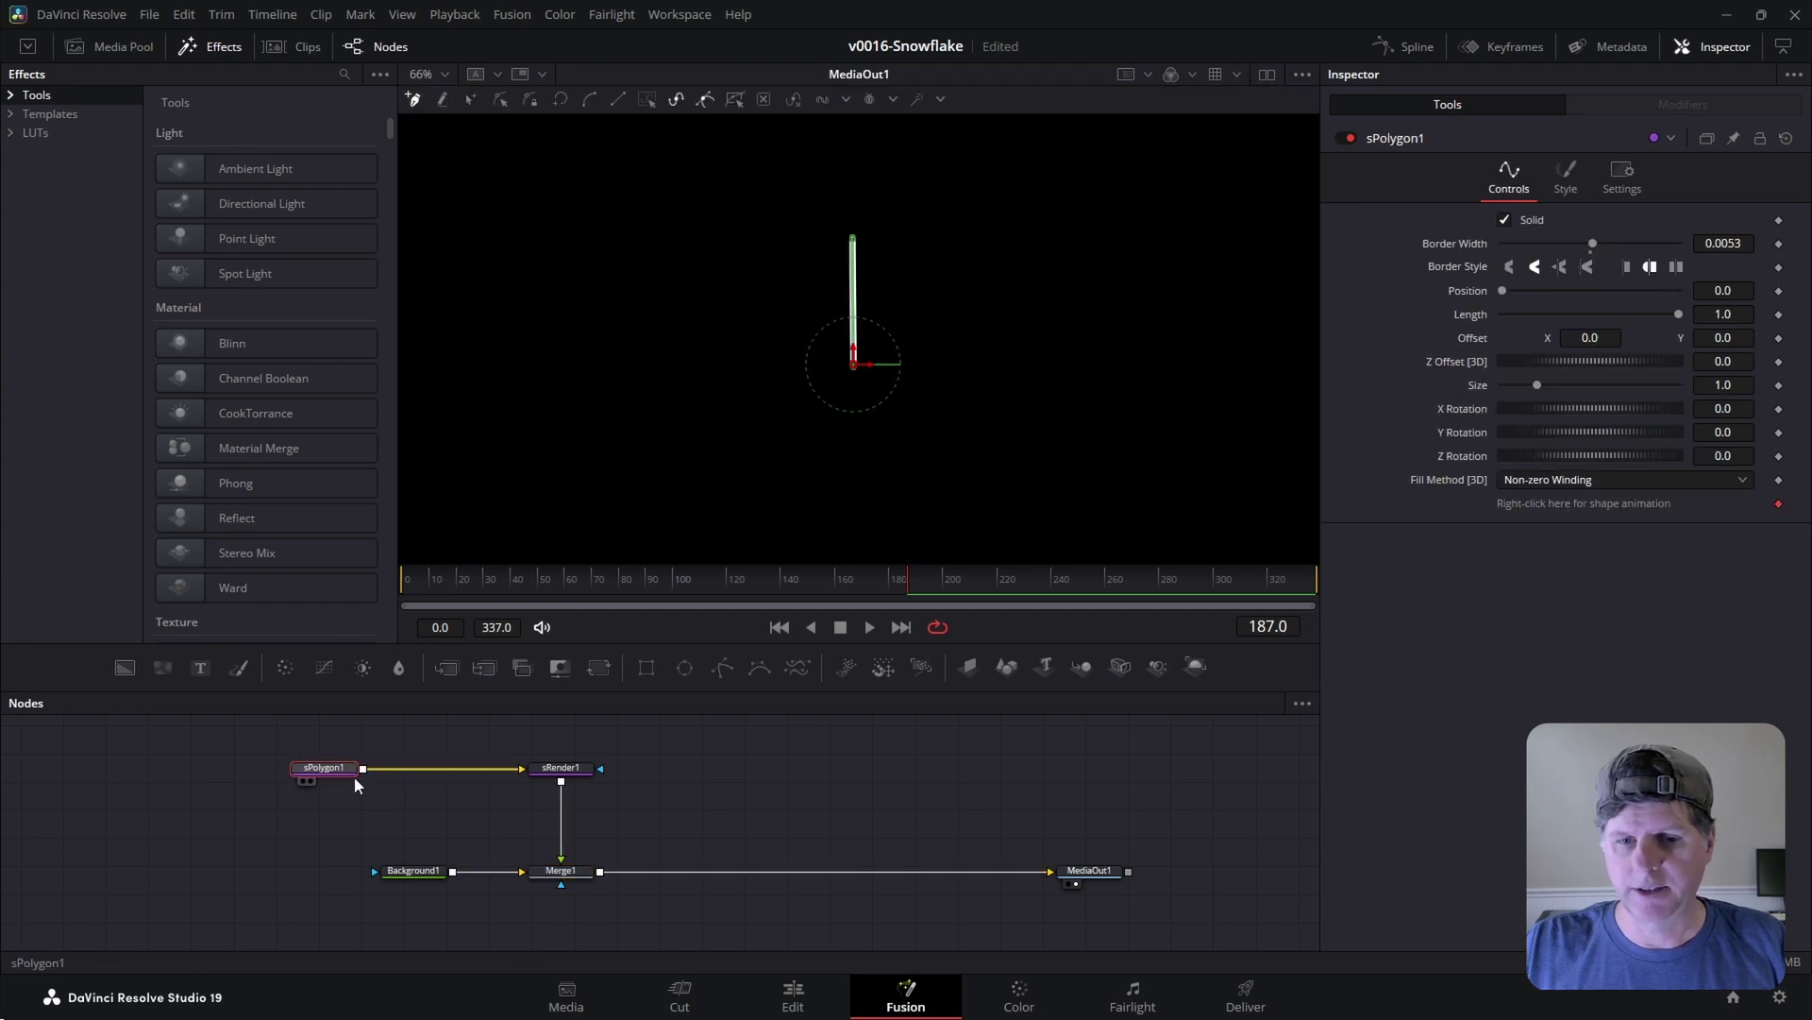
left_click_drag(566, 774, 567, 788)
left_click_drag(344, 775, 344, 783)
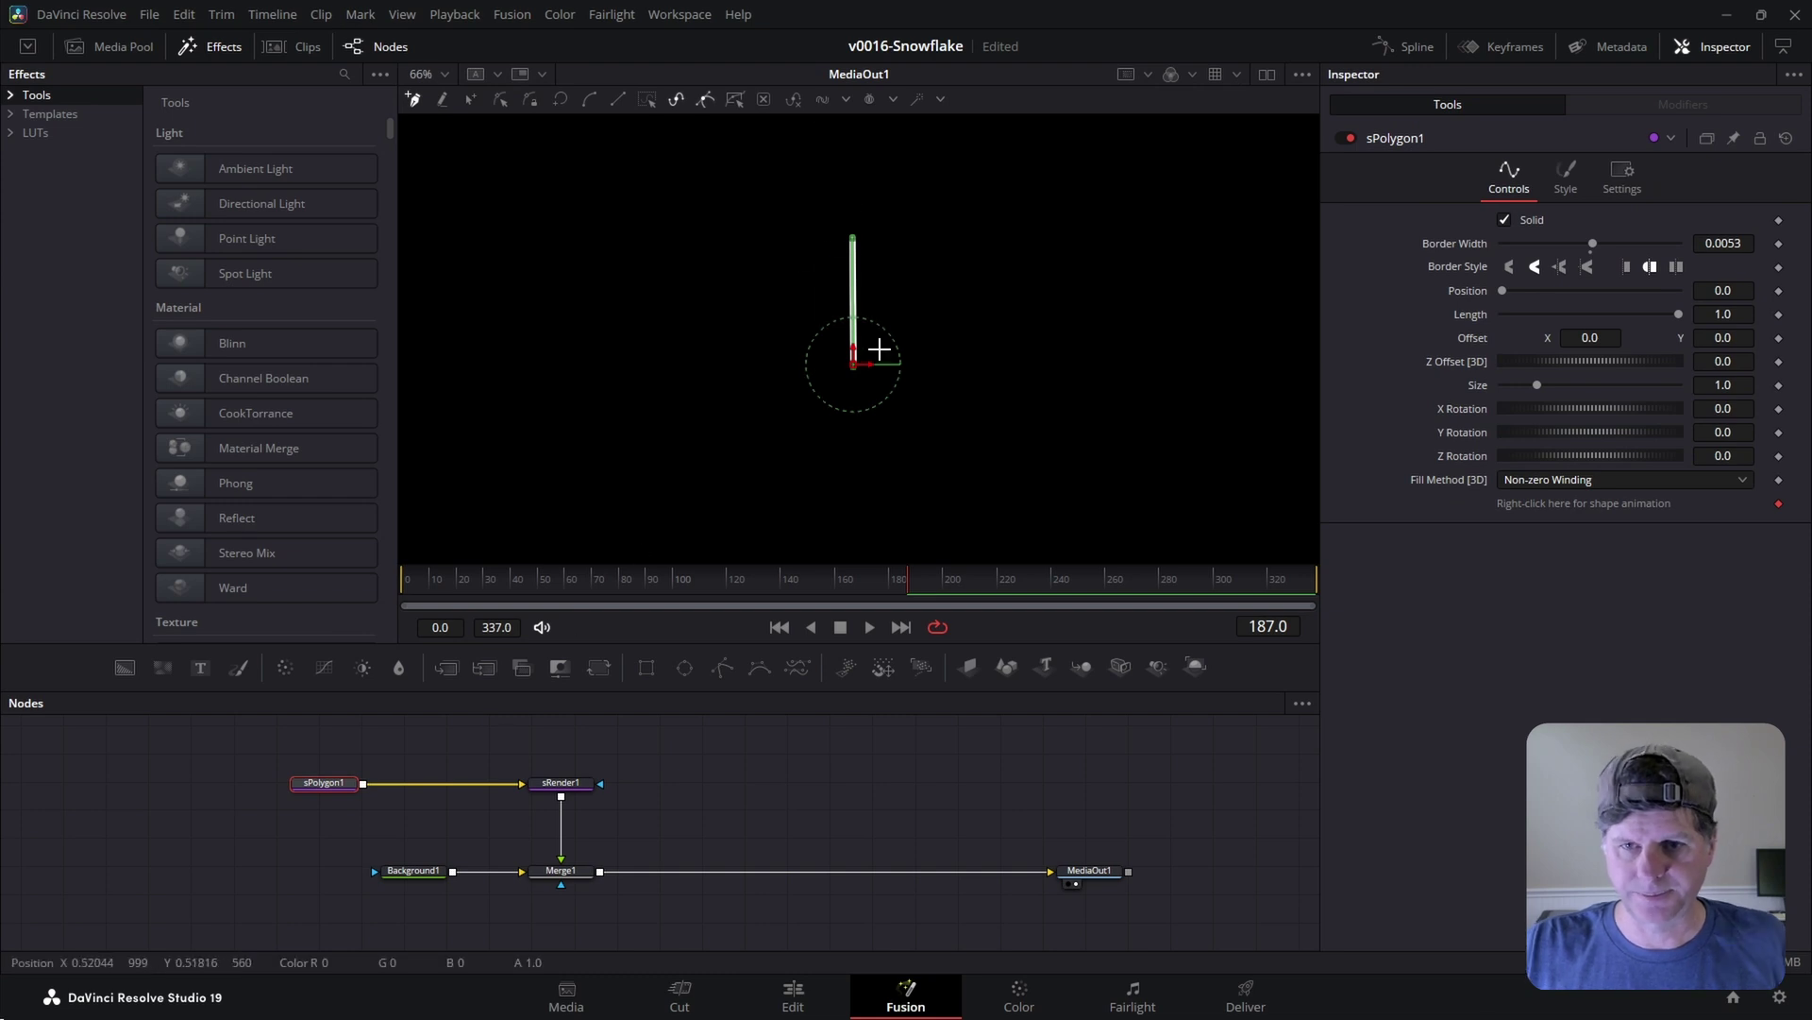
- Add an sRectangle node and merge it with the sPolygon1 output ahead of sRender1
scroll(878, 348, "up", 3)
left_click(449, 752)
key("shift+space")
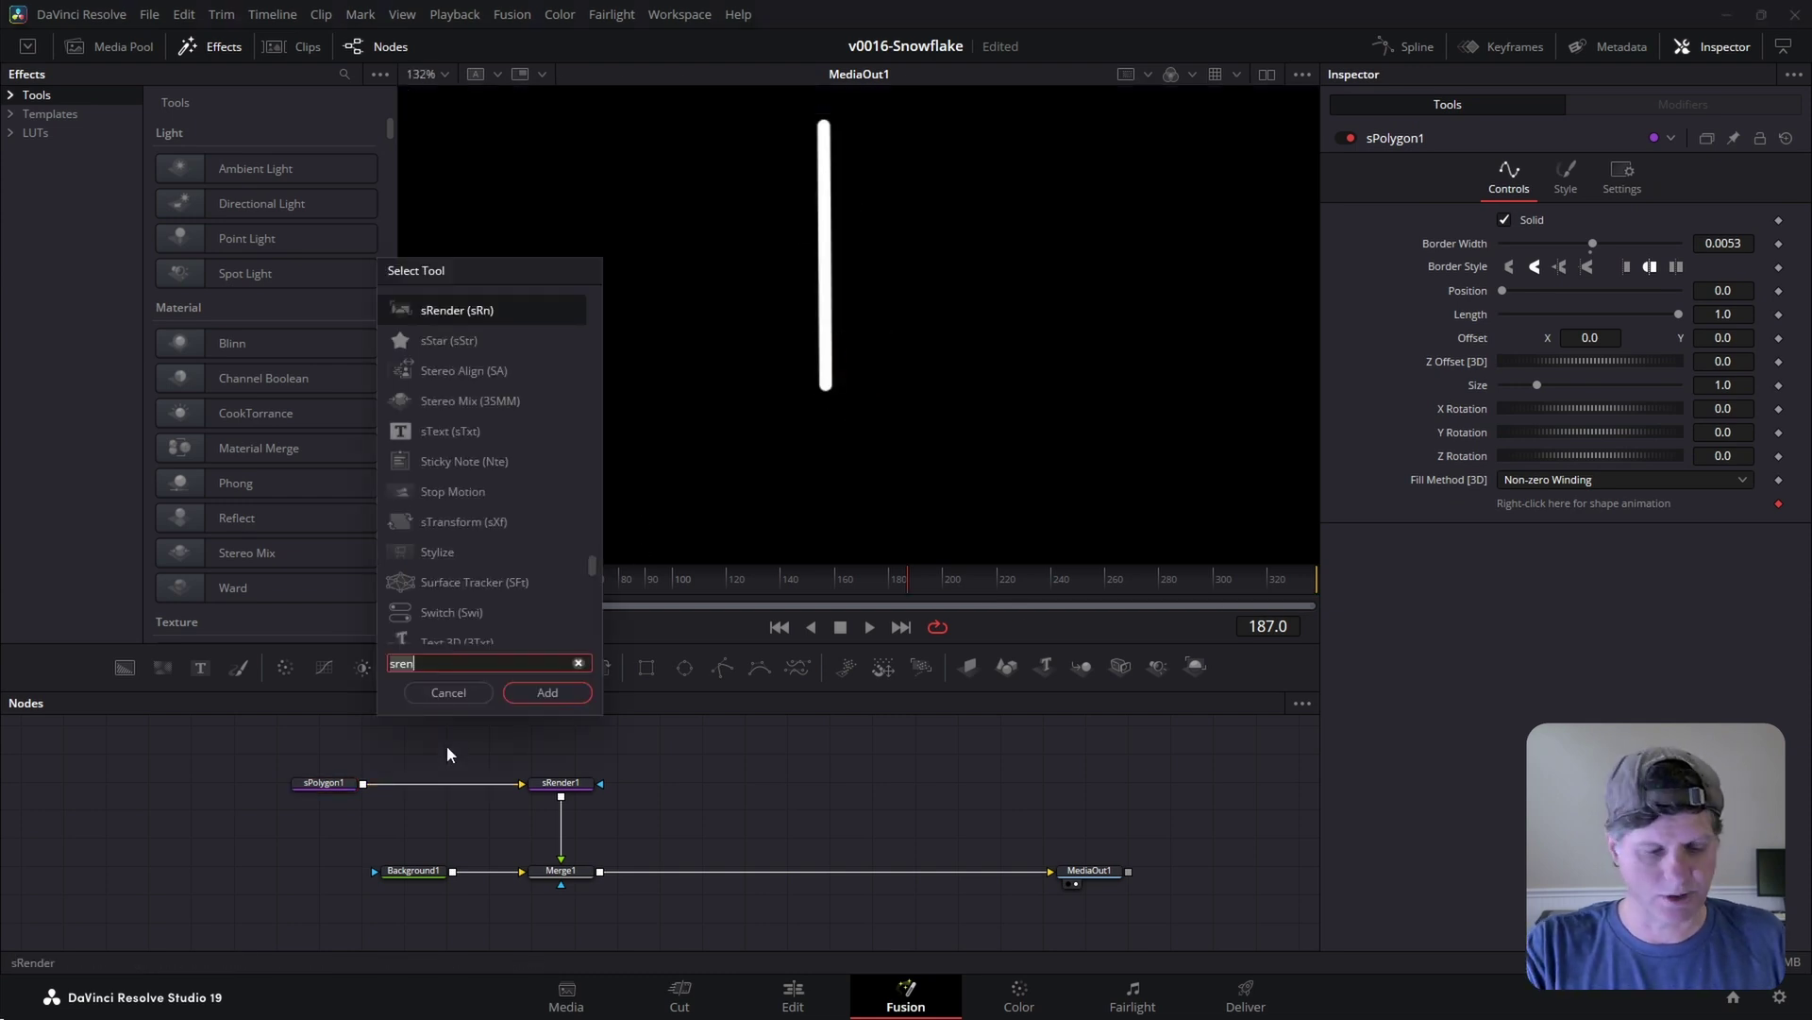
type("sre")
key("Return")
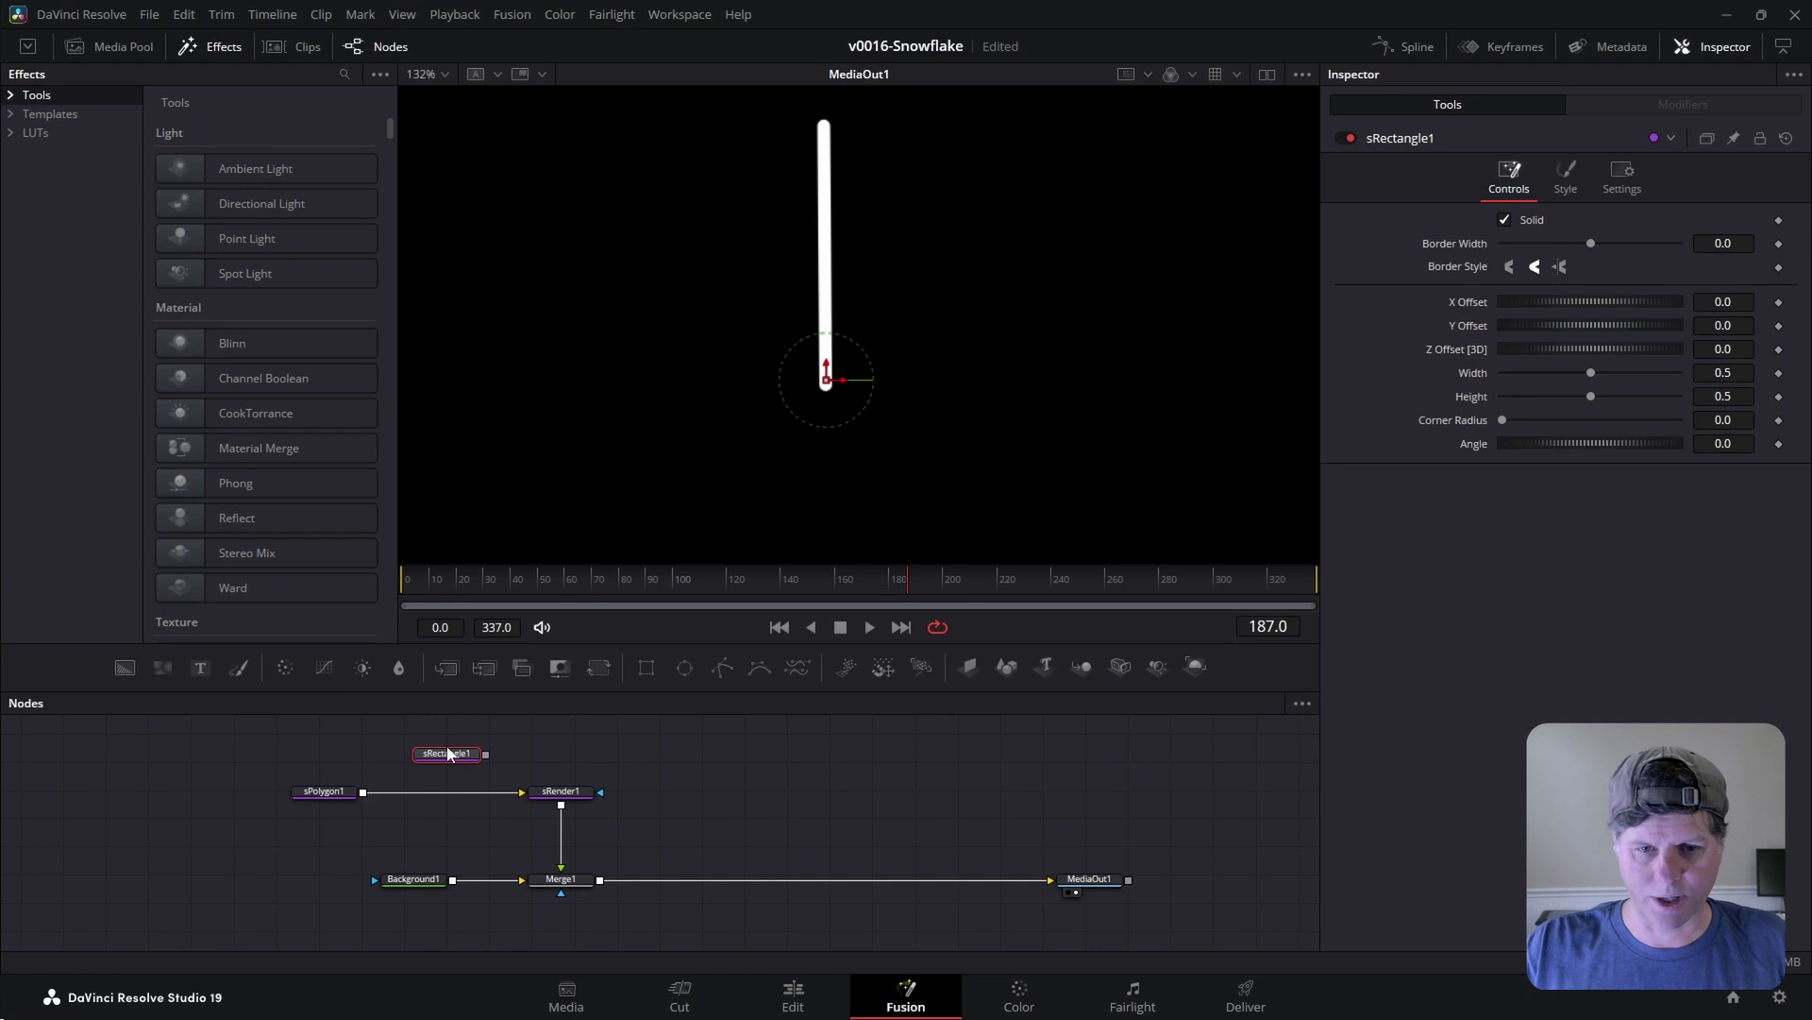
left_click_drag(485, 753, 363, 801)
key("ctrl+f")
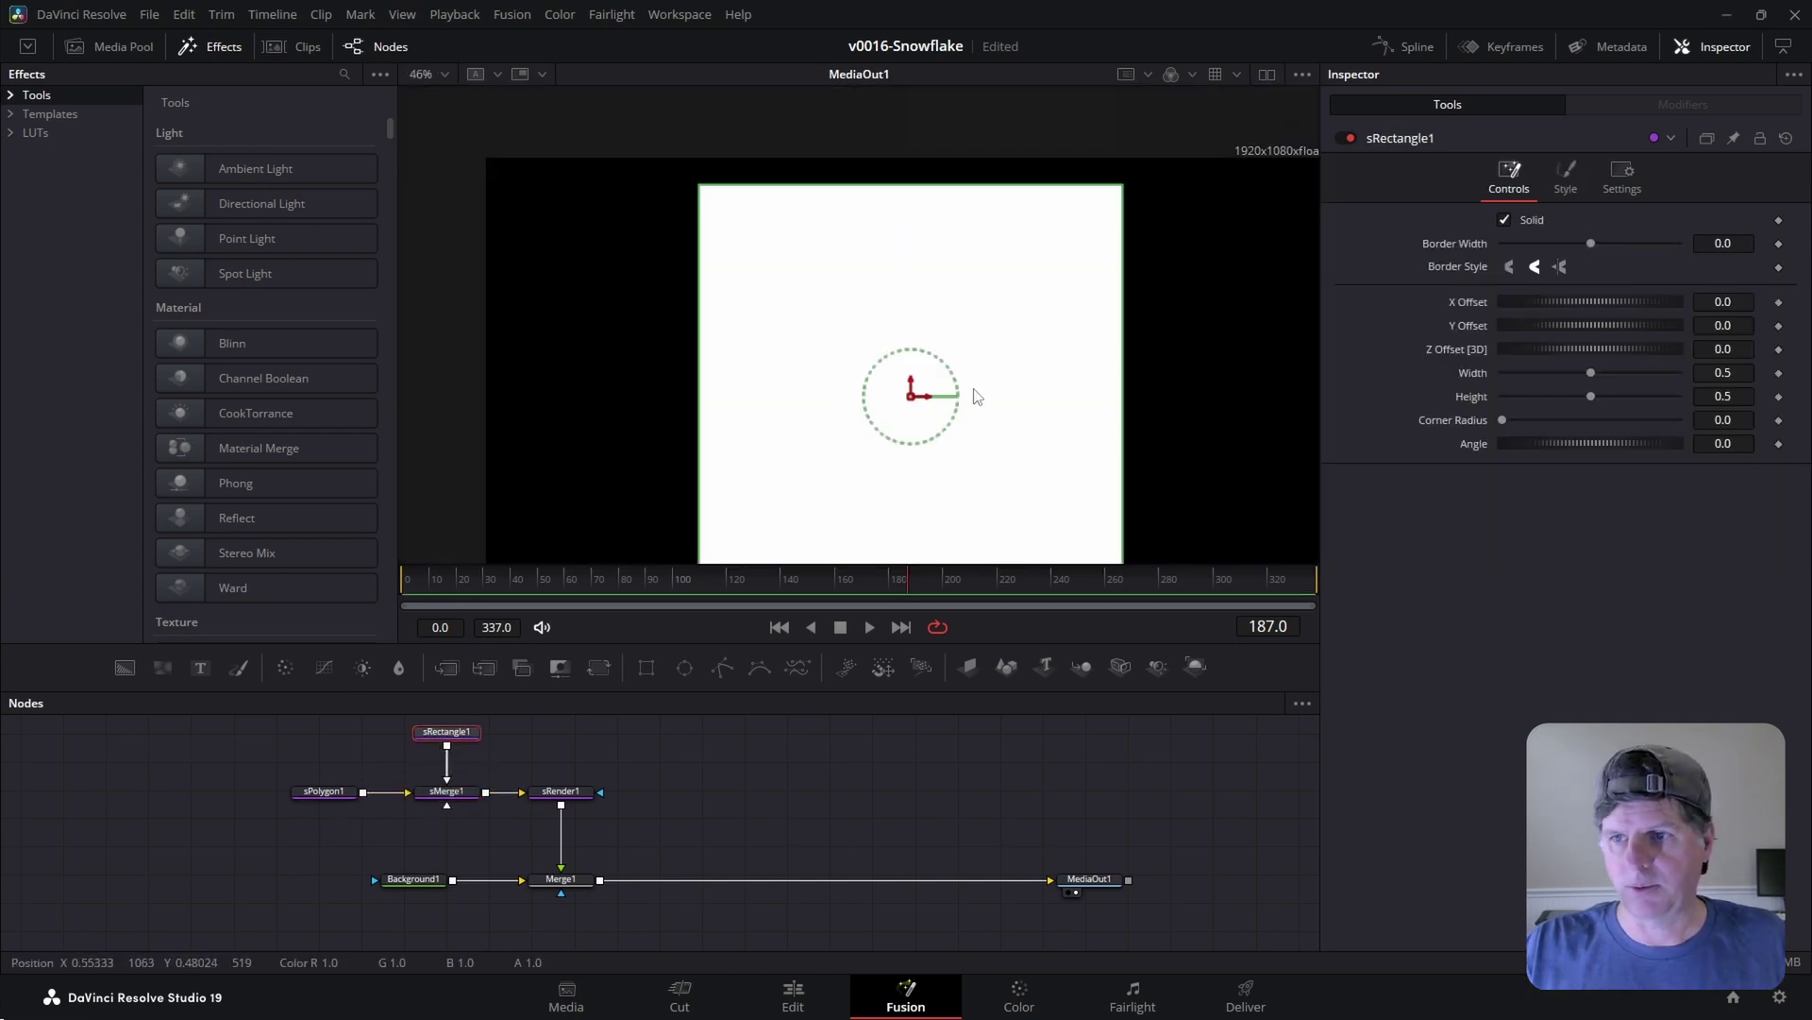
- Link the rectangle's Height to its Width with an expression and reduce the Width to 0.042
right_click(1468, 408)
left_click(1539, 619)
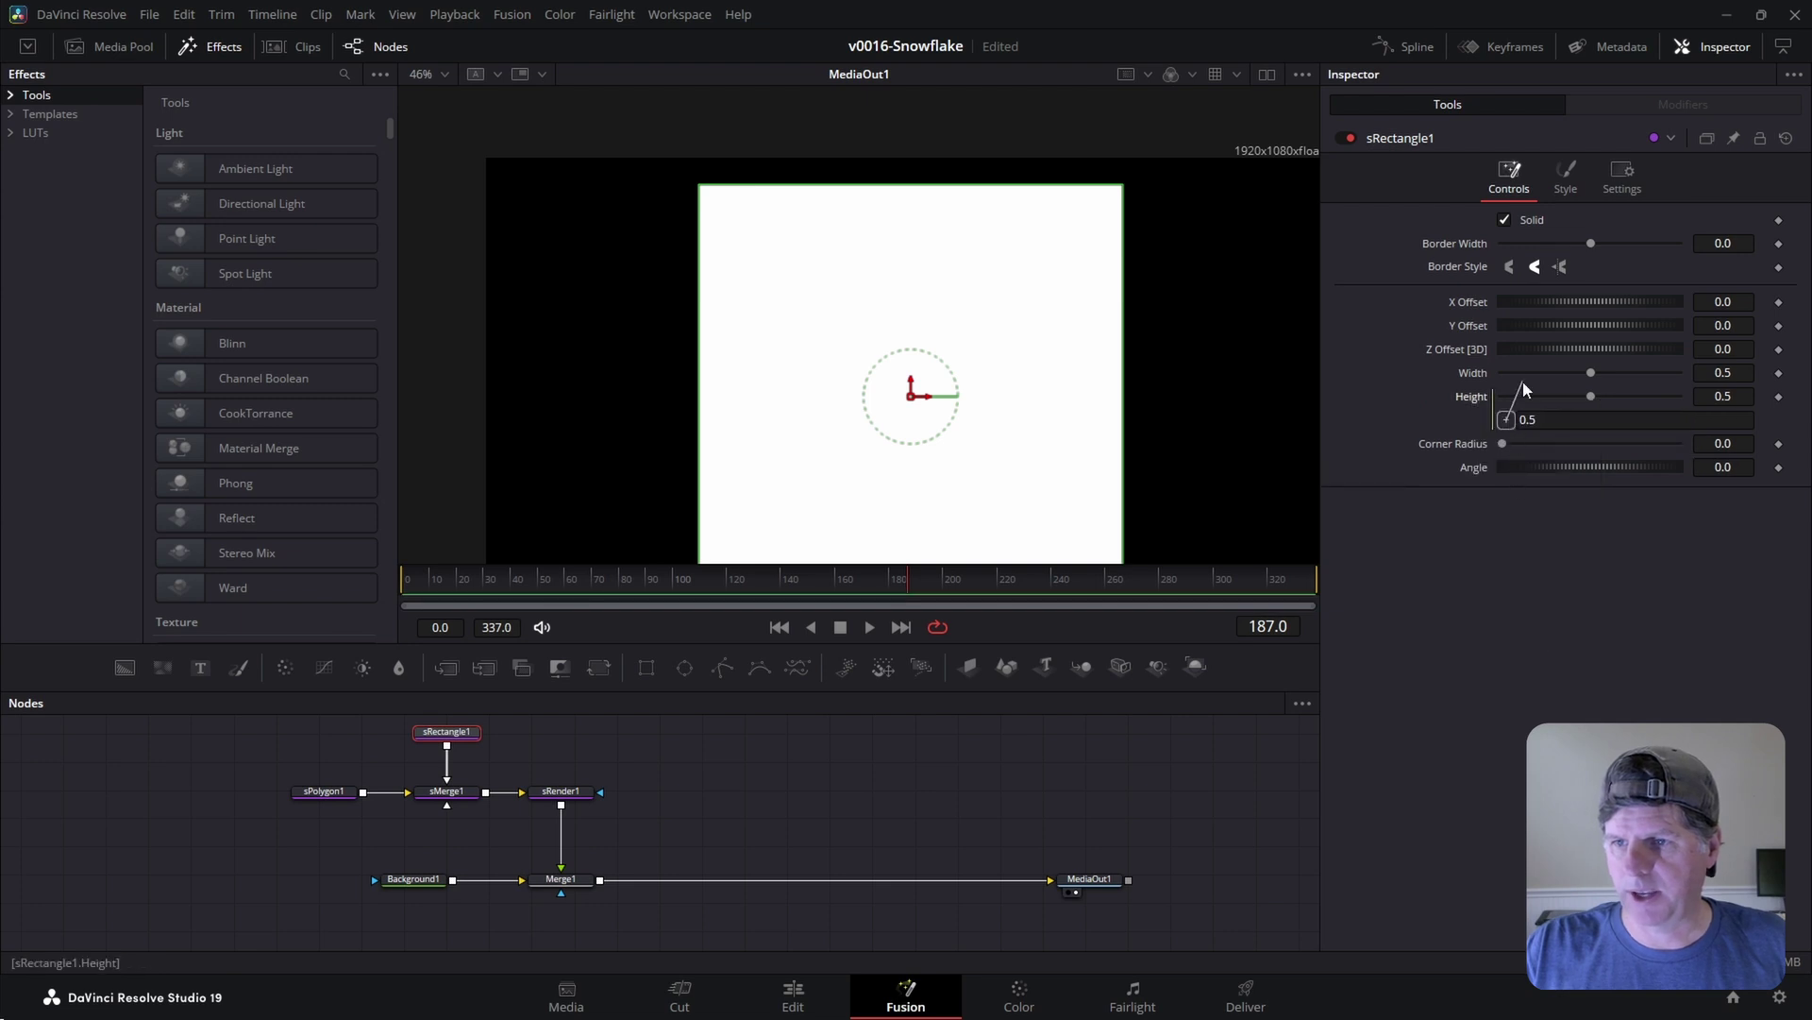
left_click_drag(1478, 377, 1475, 374)
left_click_drag(1591, 373, 1510, 374)
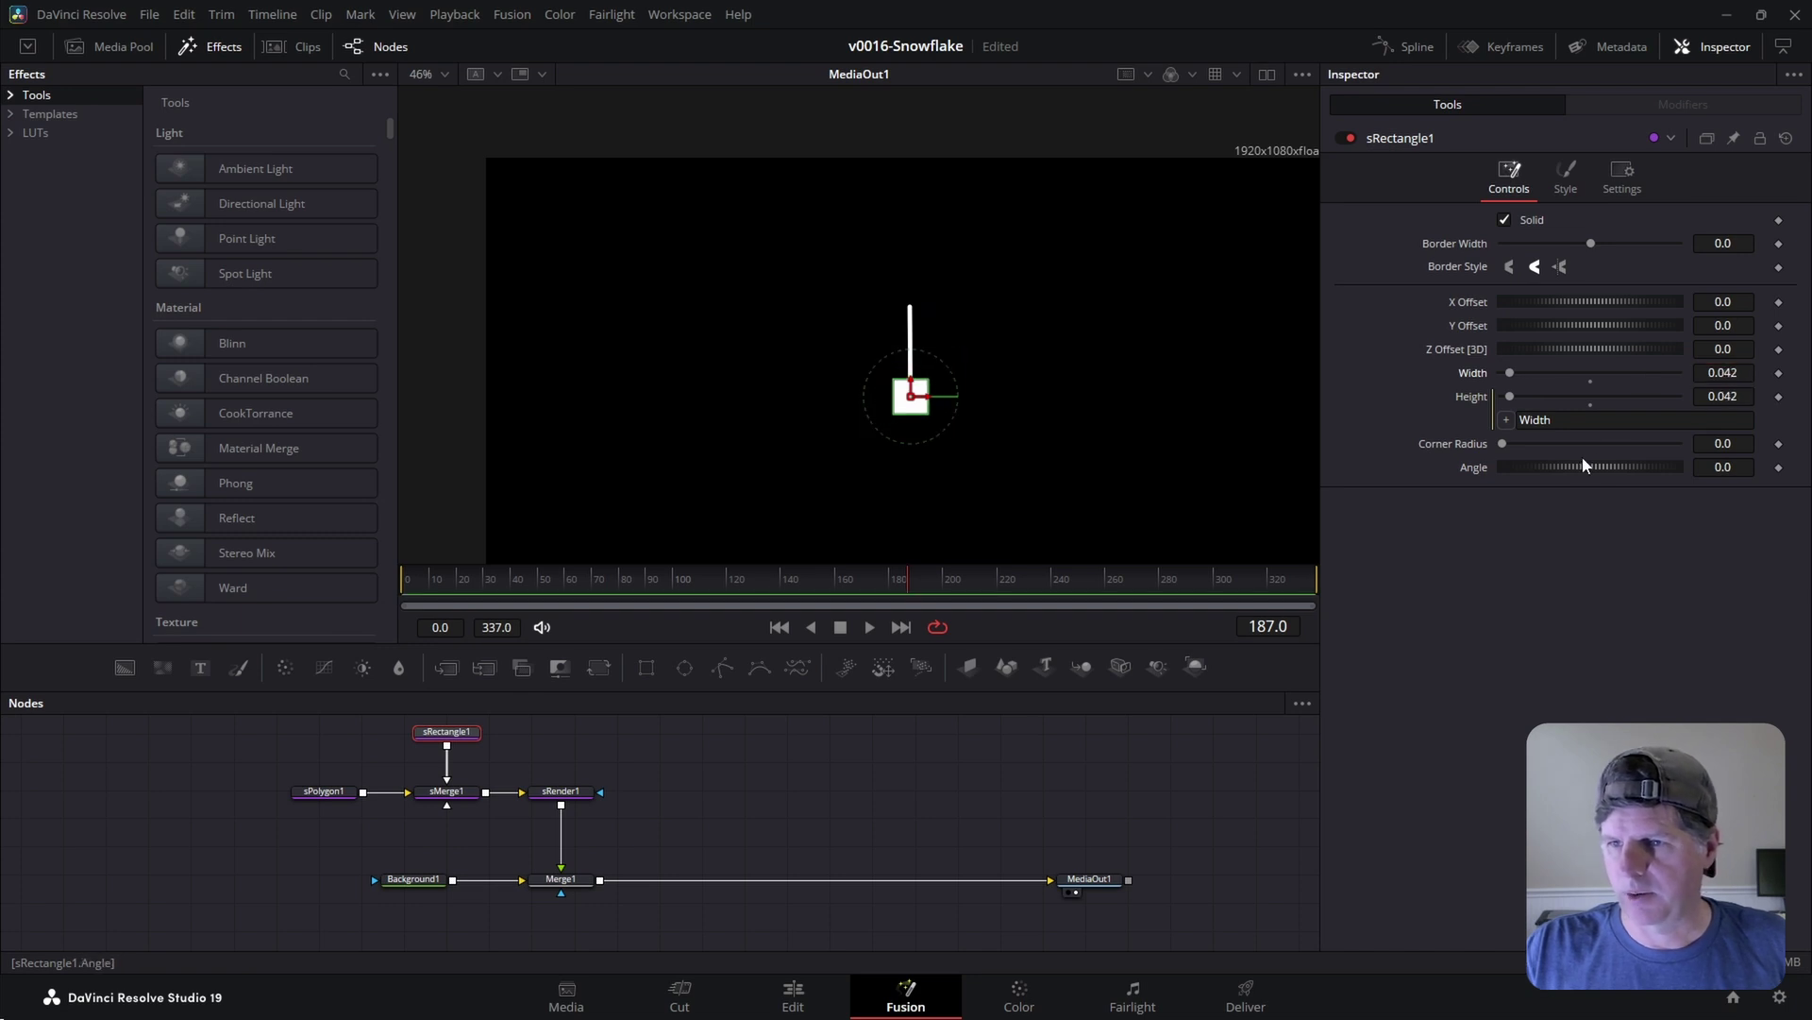
- Rotate the rectangle to a 45 degree angle and move it to the stem's upper end, at a Y offset of about 0.103
left_click(1724, 467)
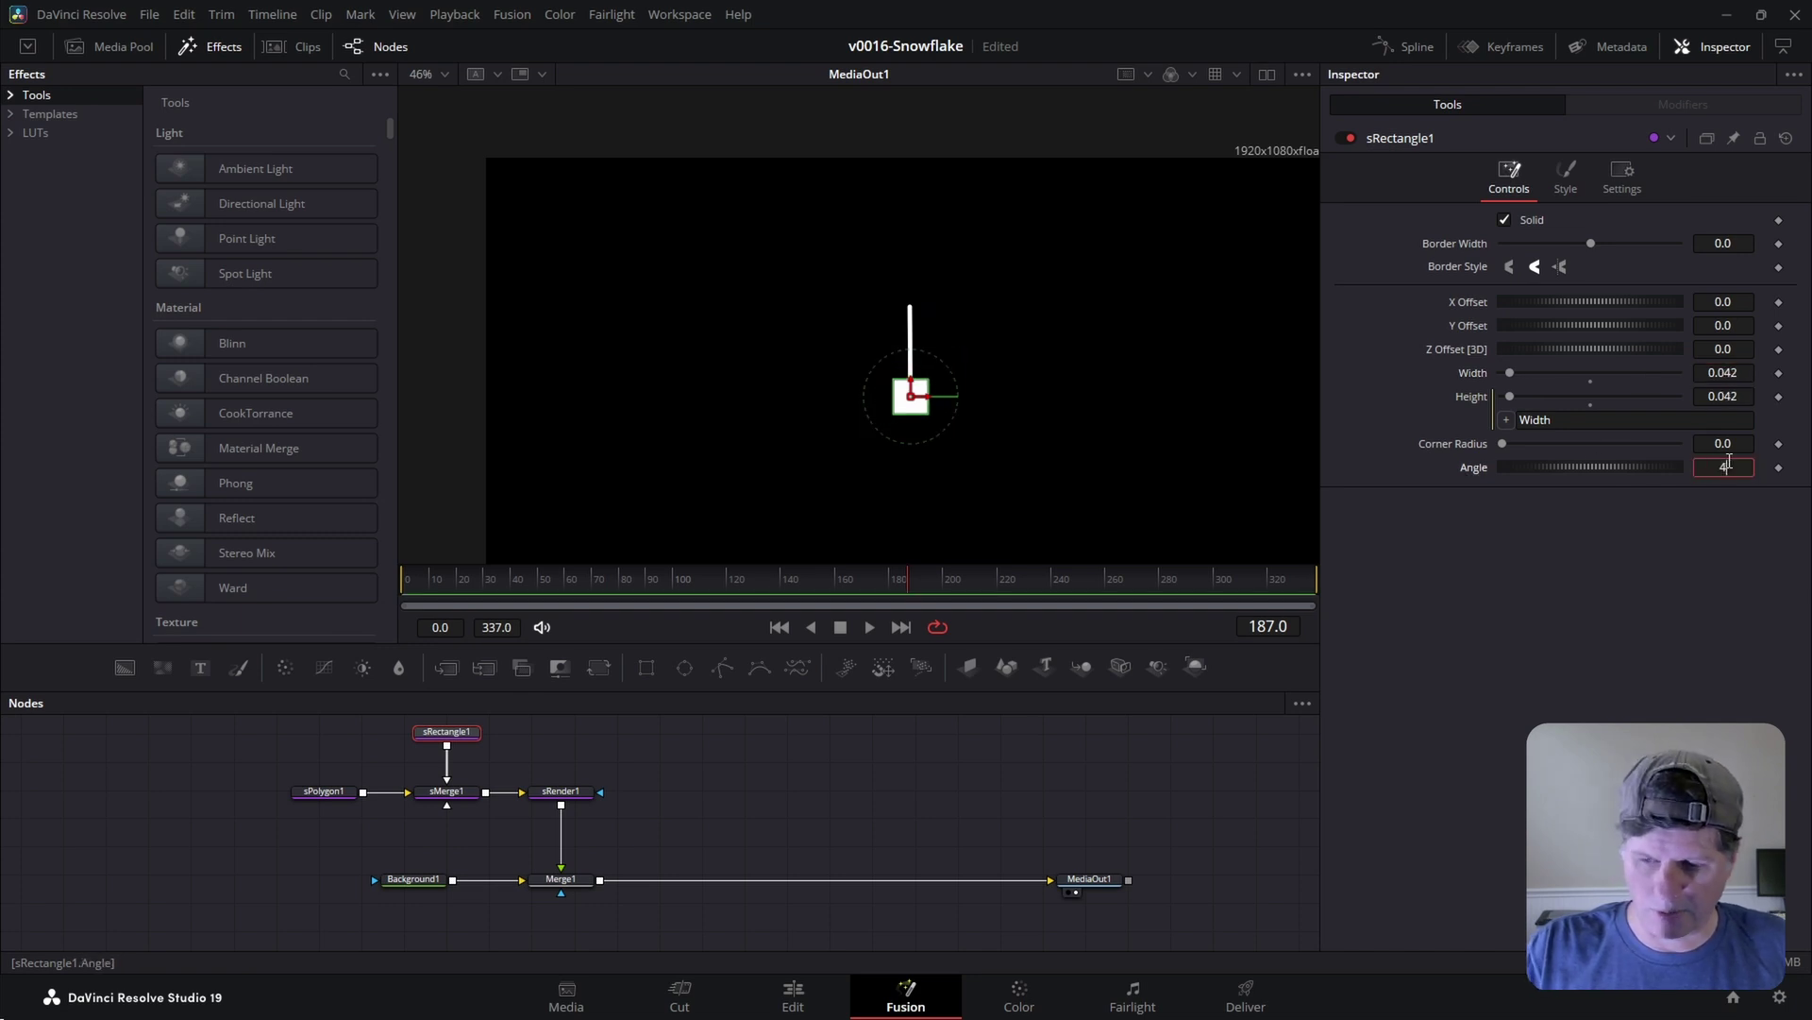
type("45")
key("Return")
left_click_drag(911, 396, 909, 308)
scroll(906, 321, "up", 5)
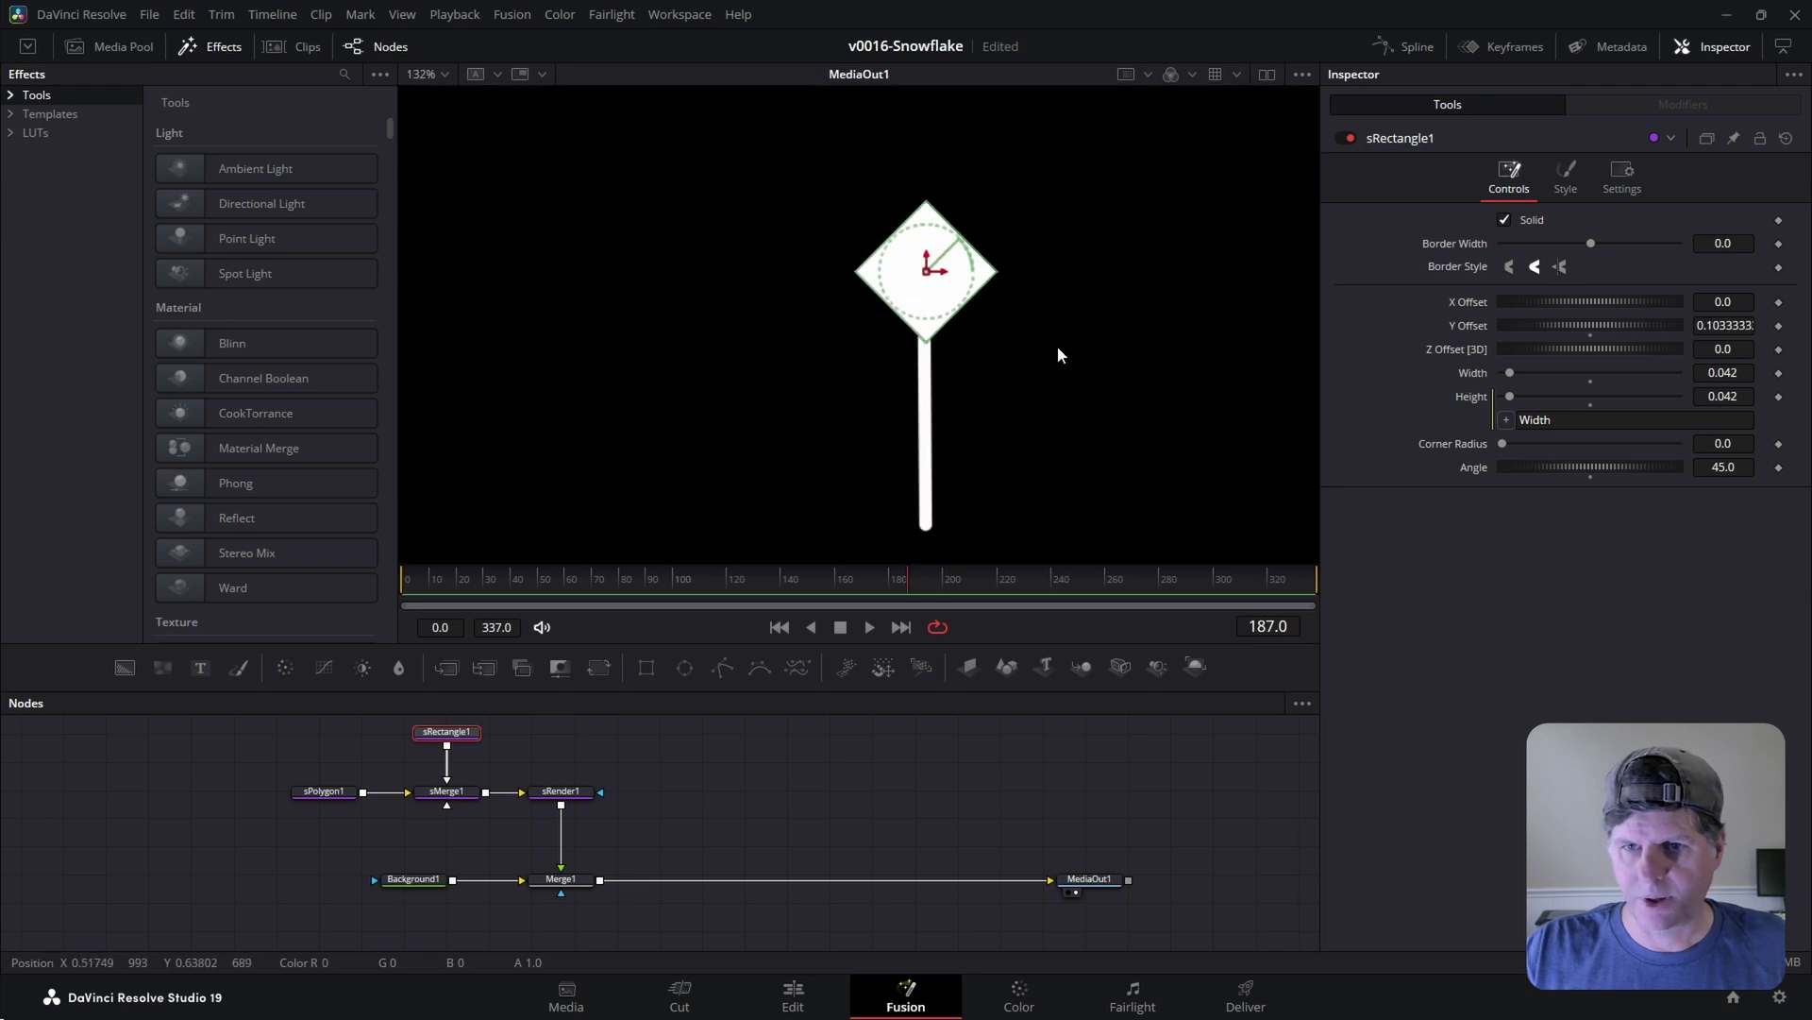
- Shrink the diamond to a width of 0.0216 and nudge it into line with the stem, at an X offset of about -0.0008
left_click_drag(1730, 375, 1666, 380)
left_click_drag(953, 274, 951, 272)
scroll(949, 283, "down", 2)
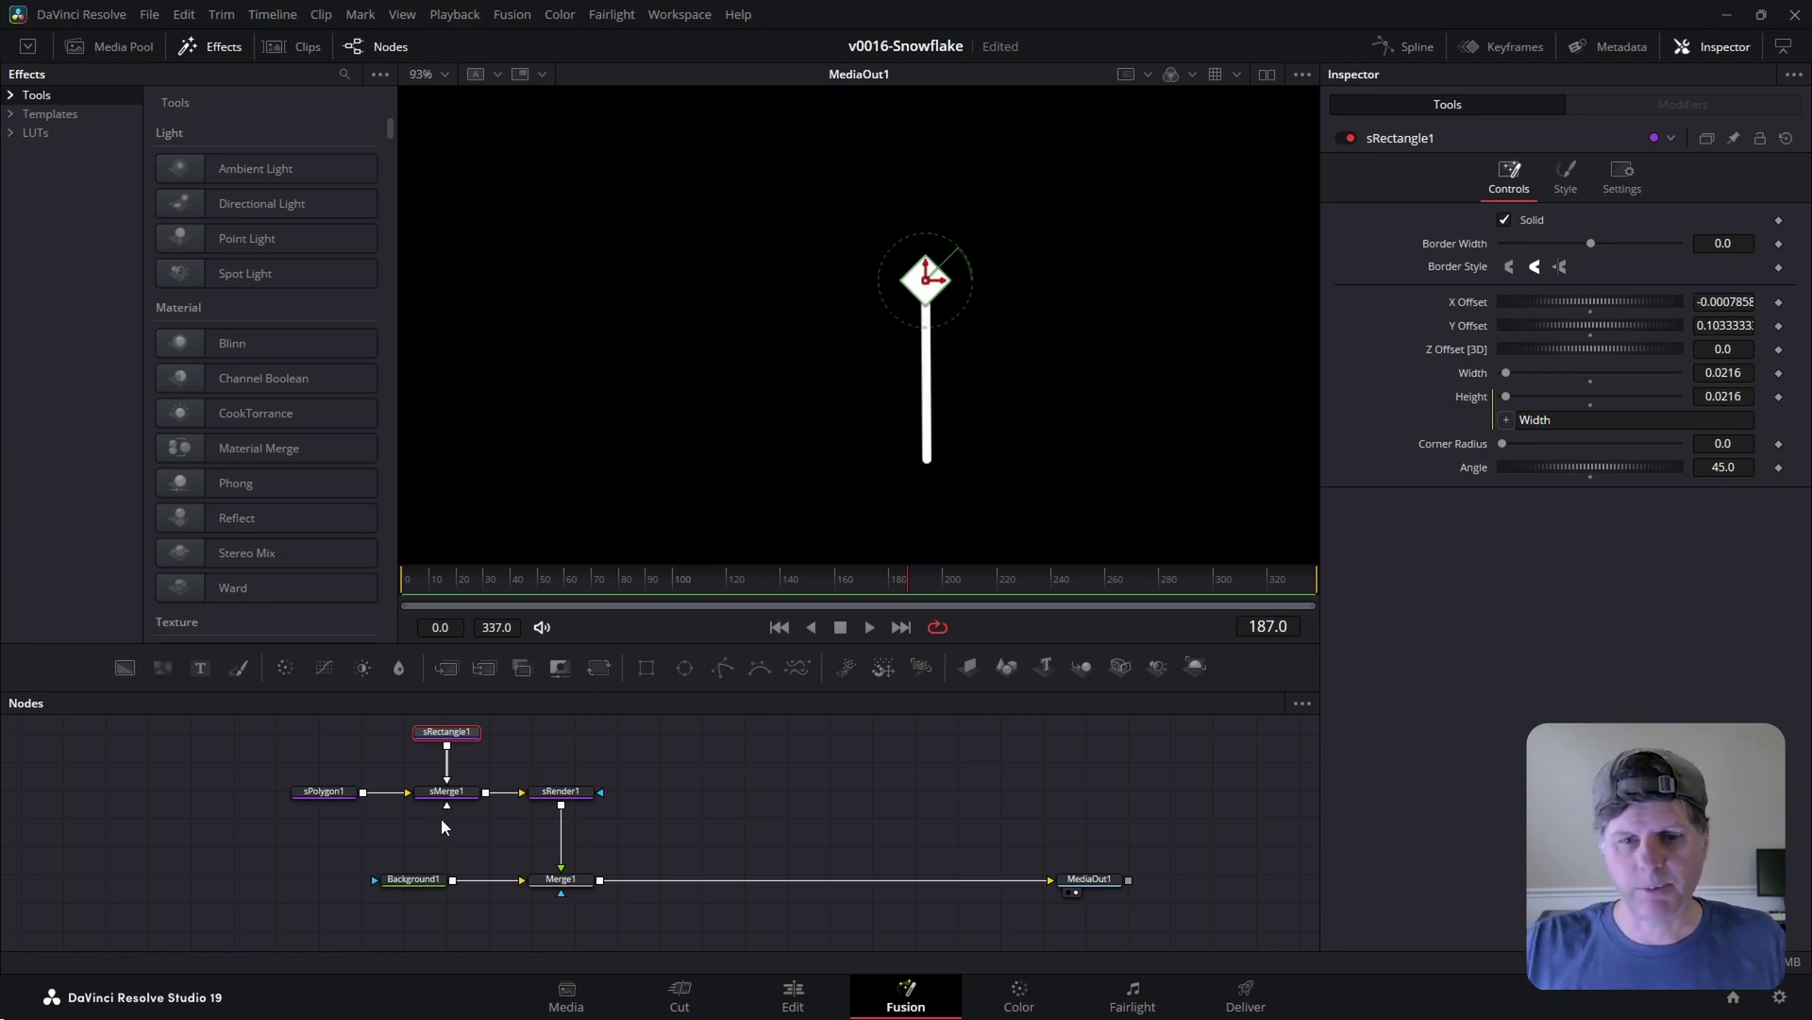
- Move sPolygon1, sRectangle1 and sMerge1 away from sRender1 and place sRectangle1 higher above the merge
scroll(440, 817, "up", 3)
left_click_drag(283, 810, 372, 901)
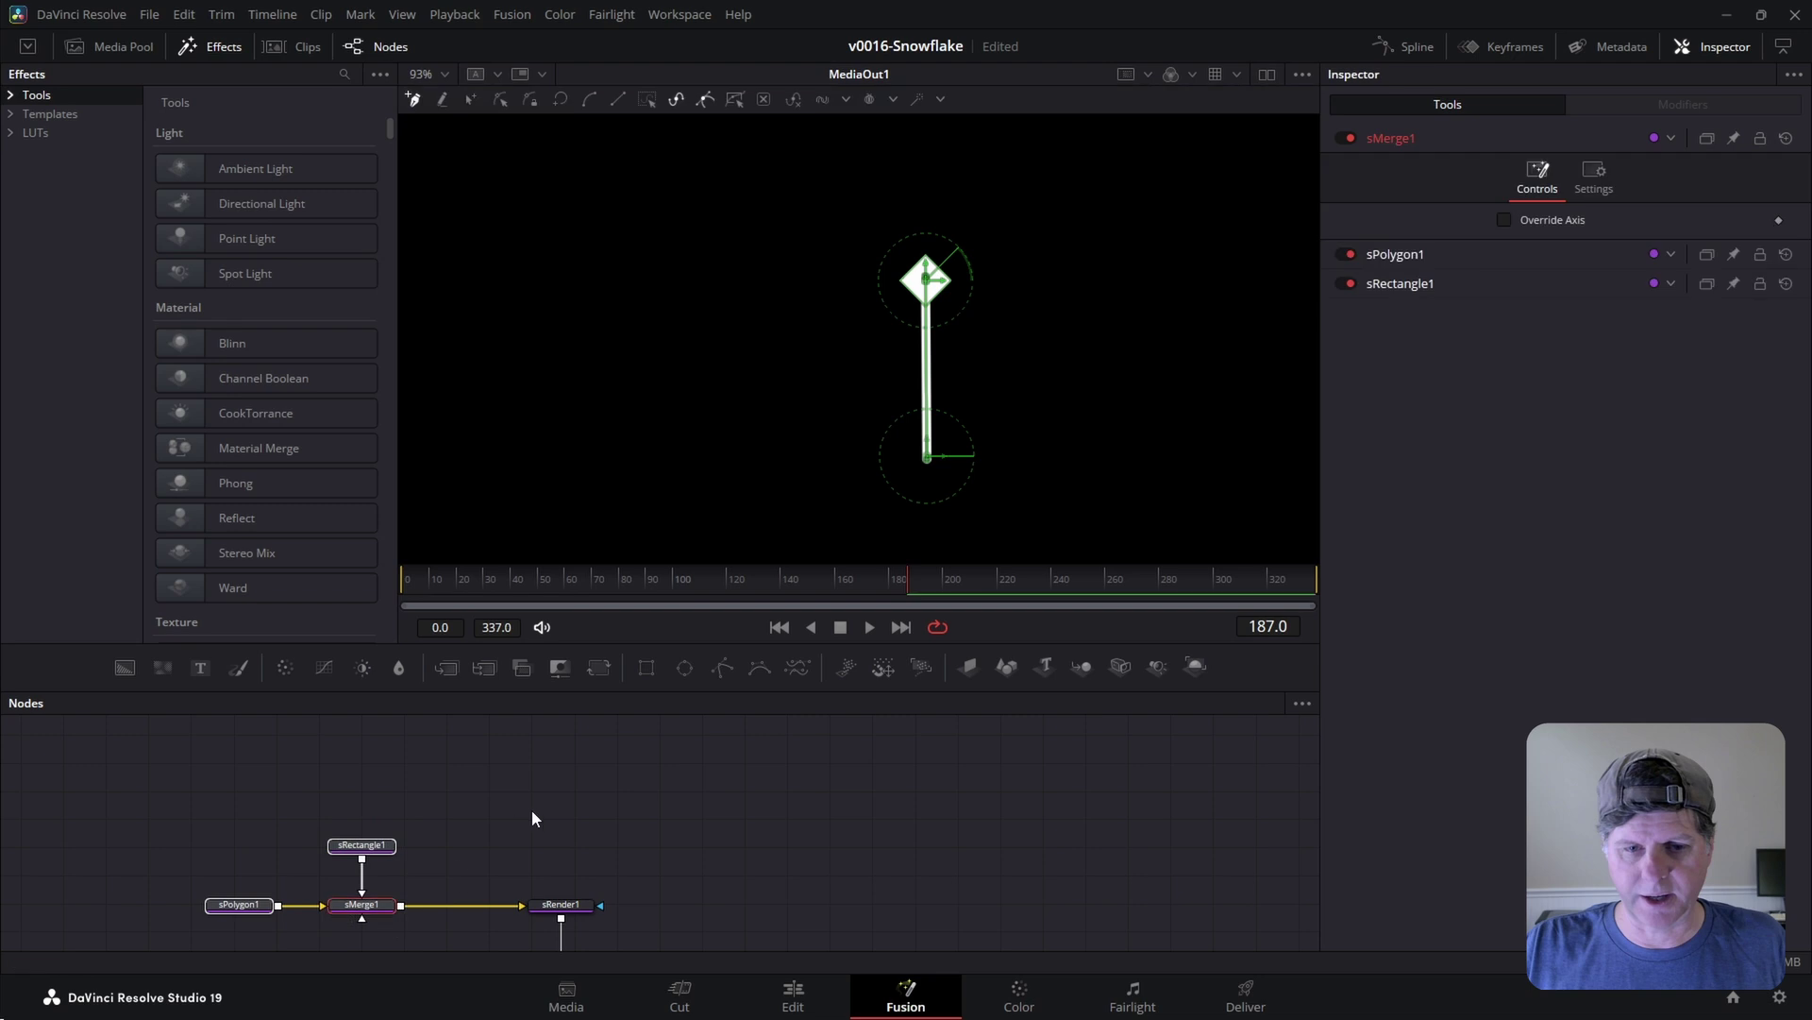
left_click(363, 831)
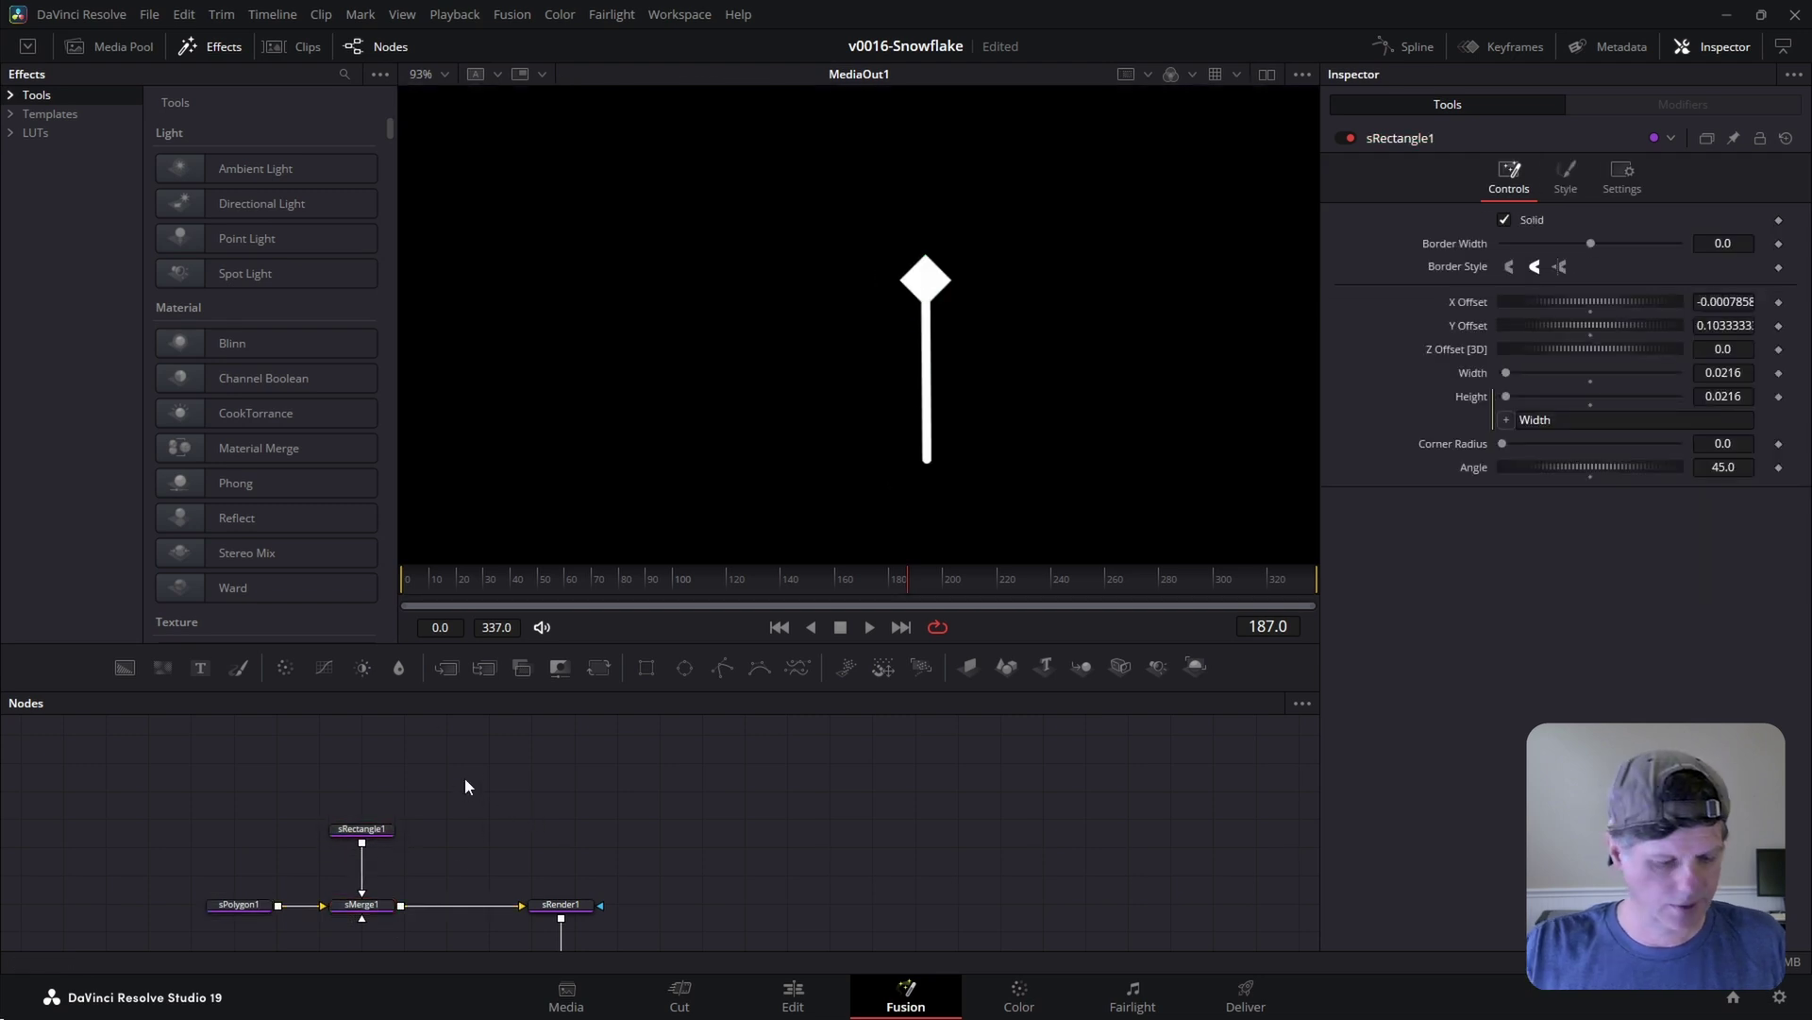
- Add a second sPolygon node and connect its output to sMerge1
key("shift+space")
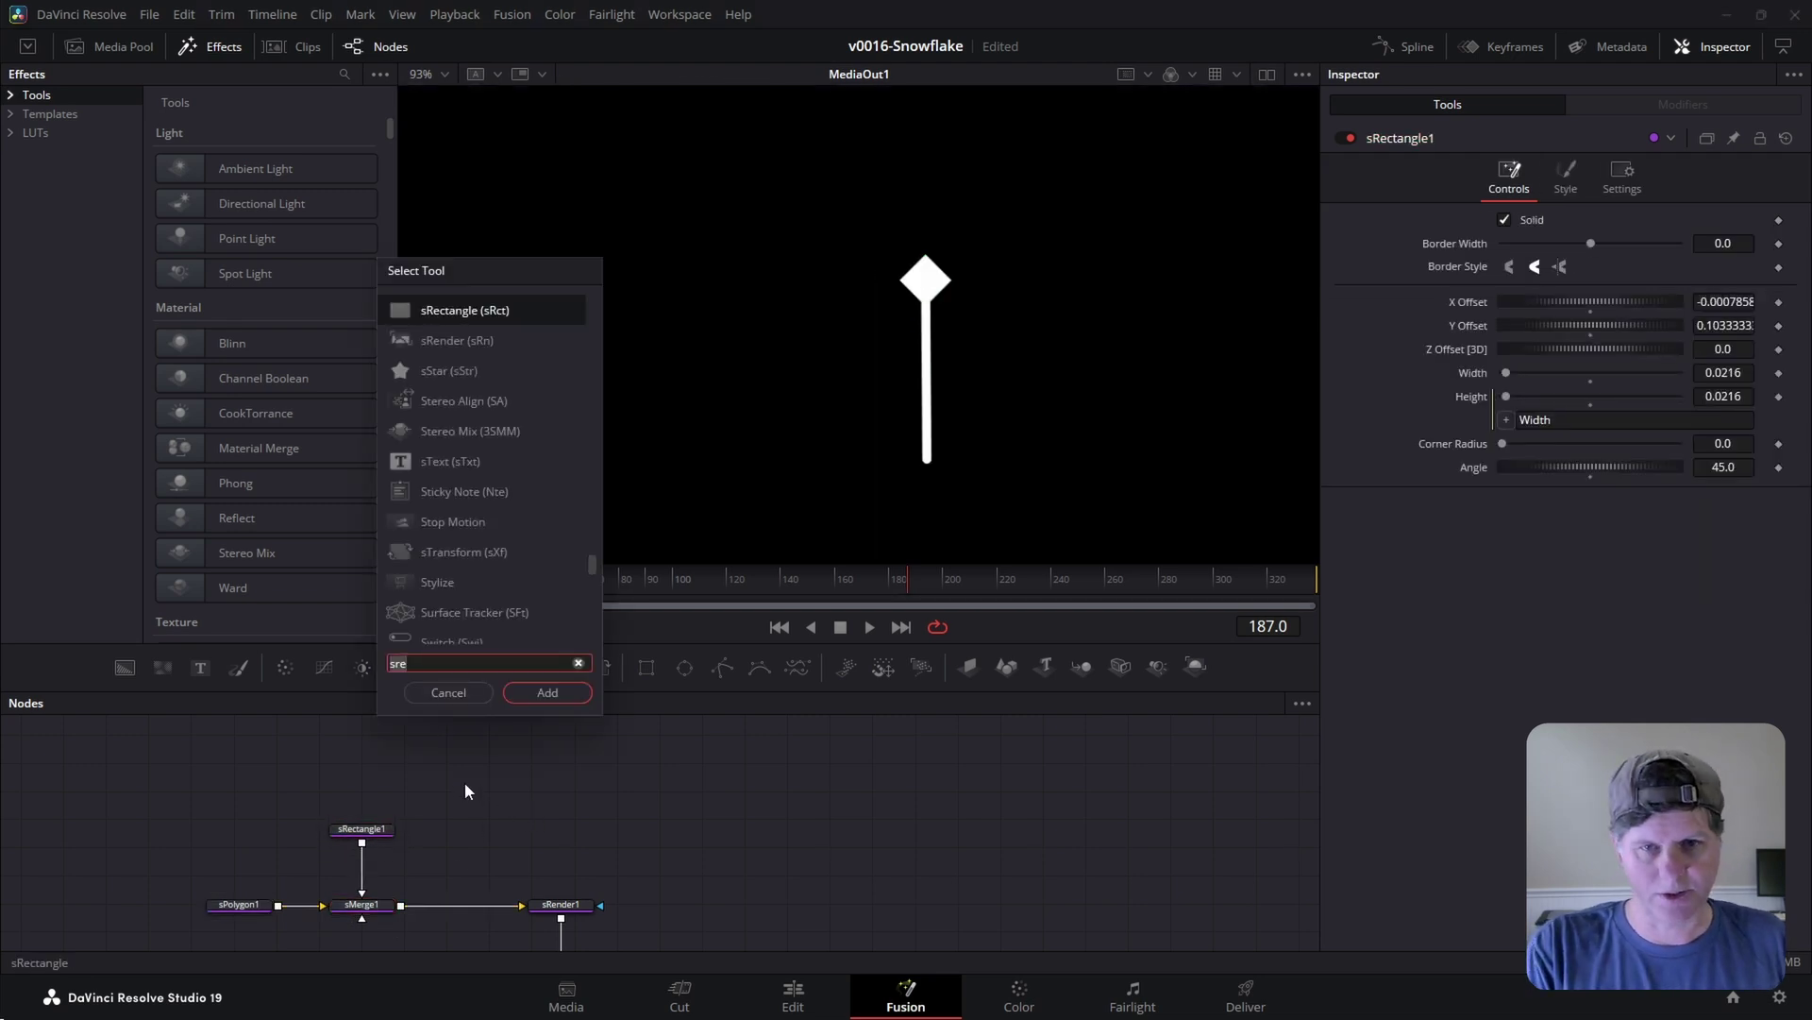
type("spo")
key("Return")
left_click_drag(426, 783, 362, 904)
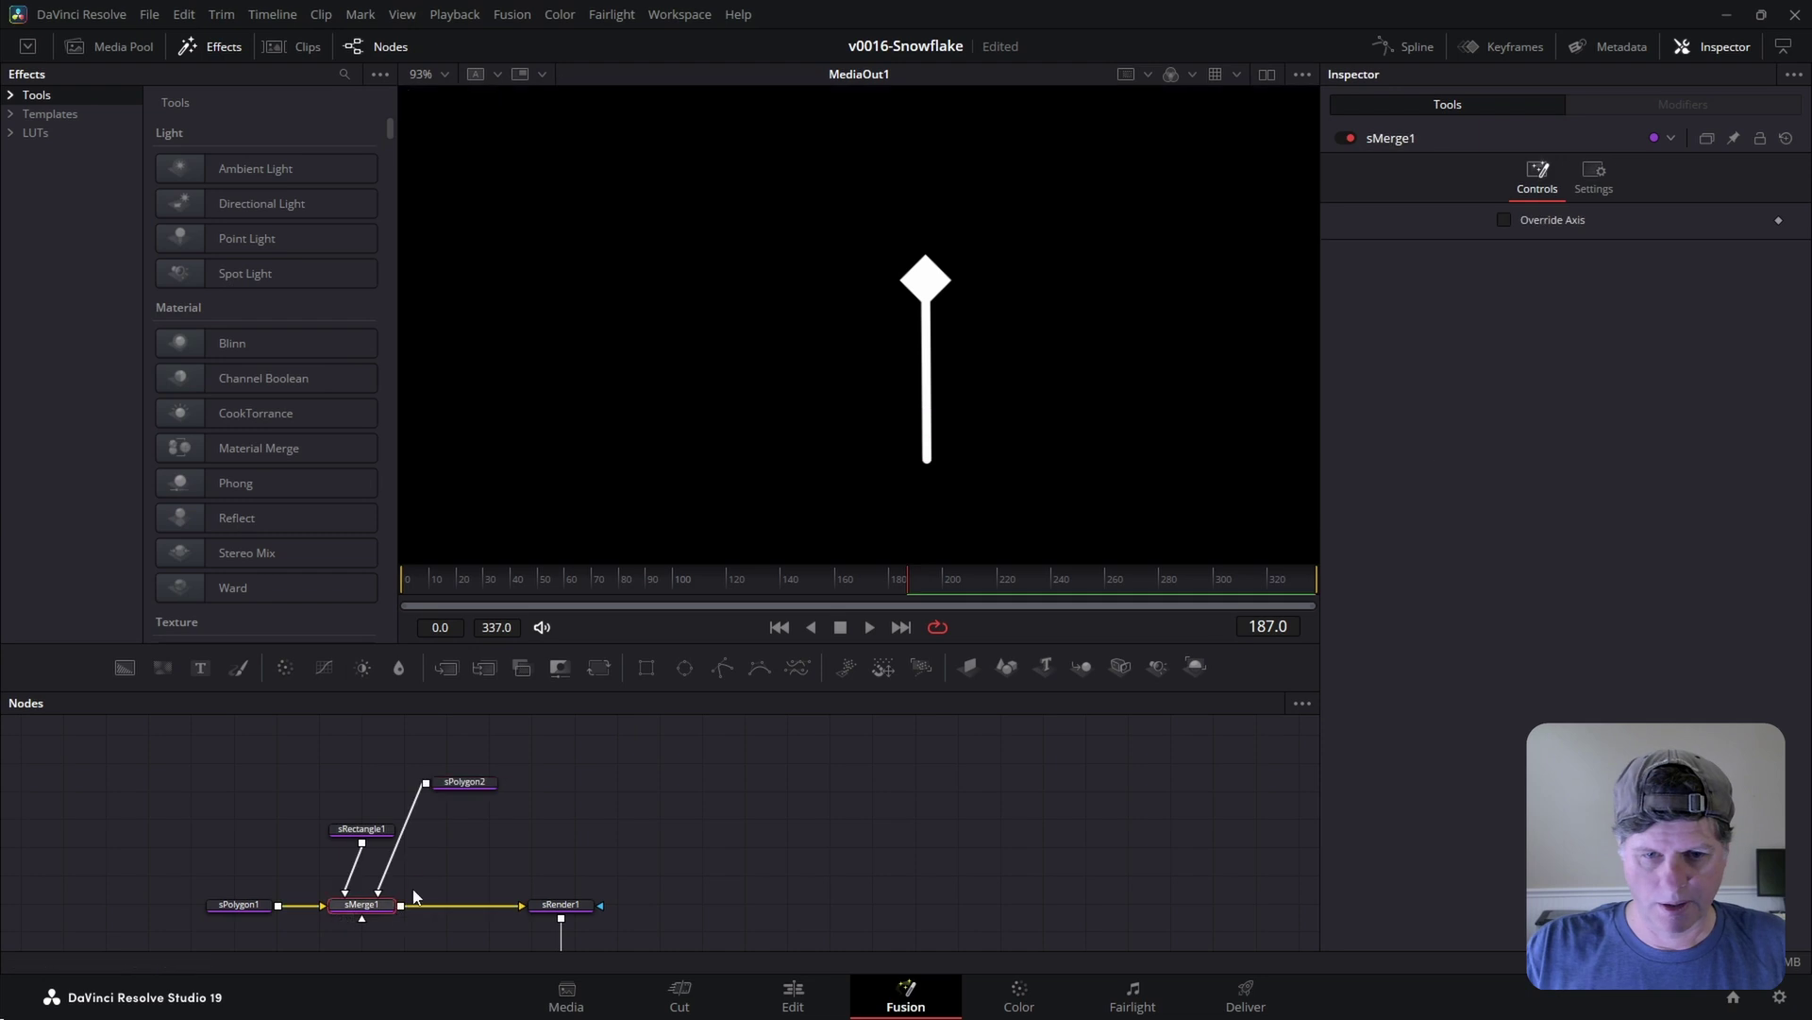
- Draw a short diagonal branch from the lower stem up to the right with sPolygon2, using a border width of 0.00753
left_click(464, 782)
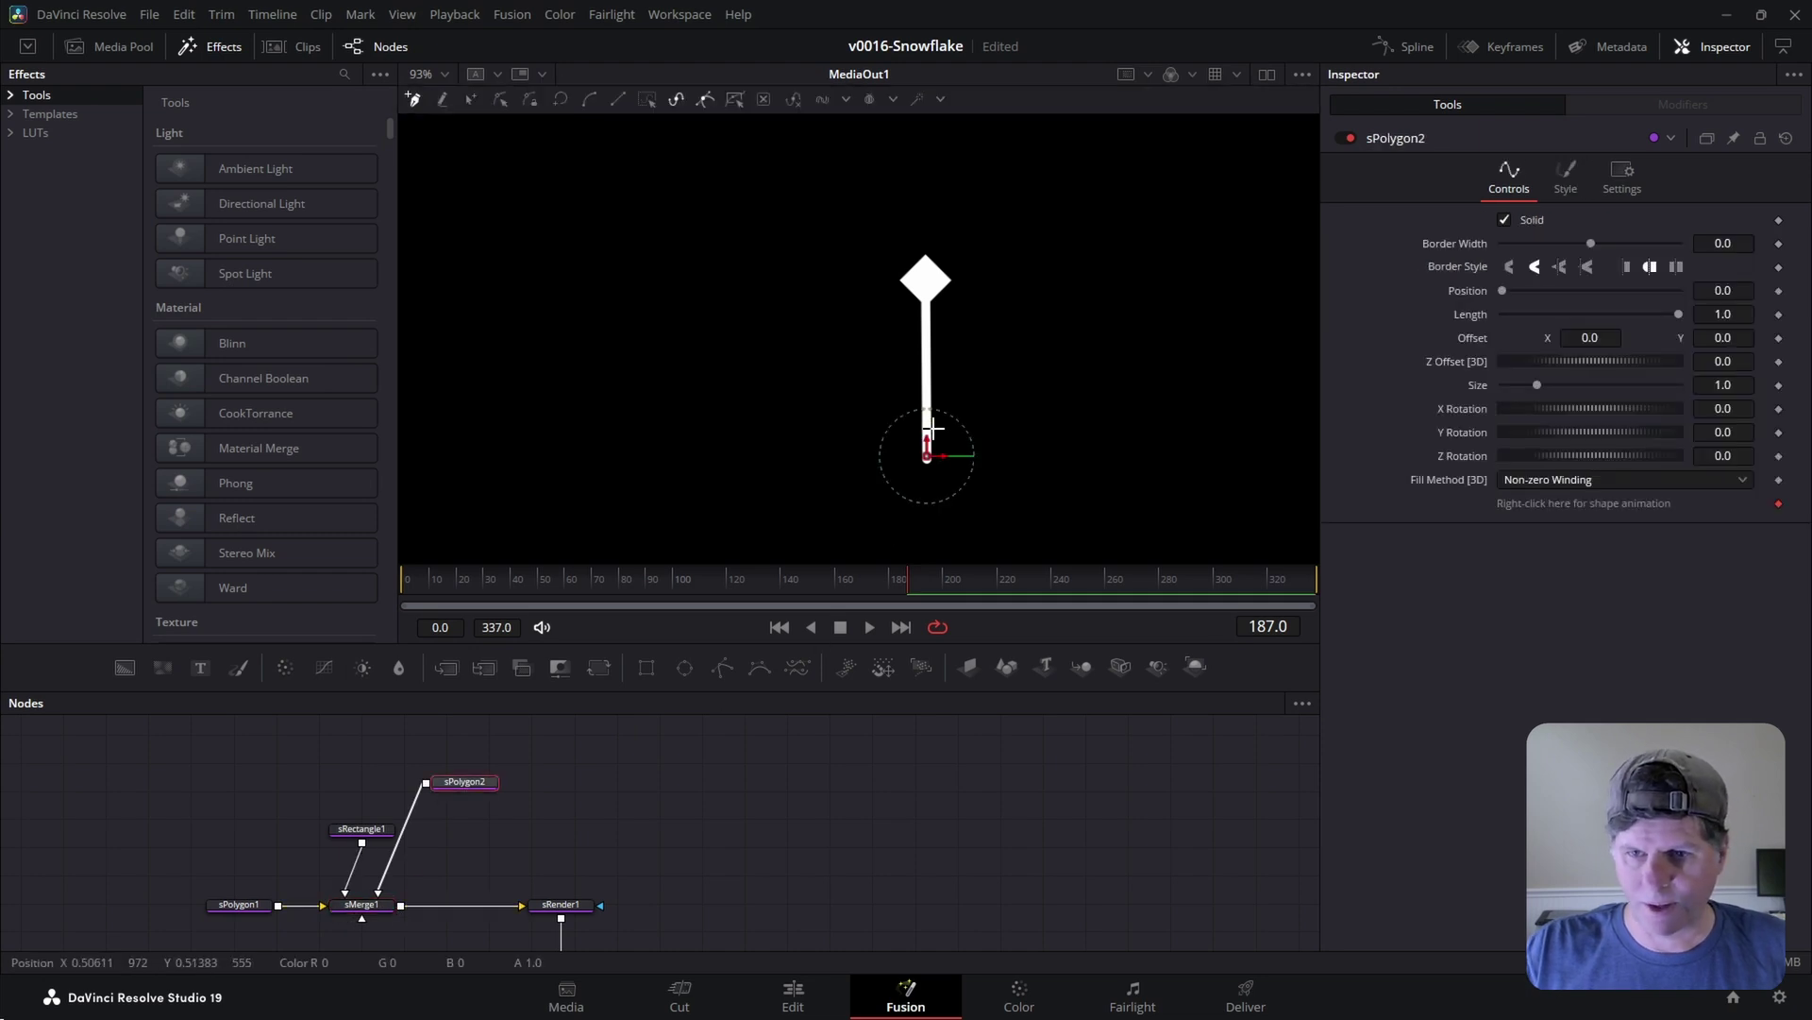
left_click(967, 381)
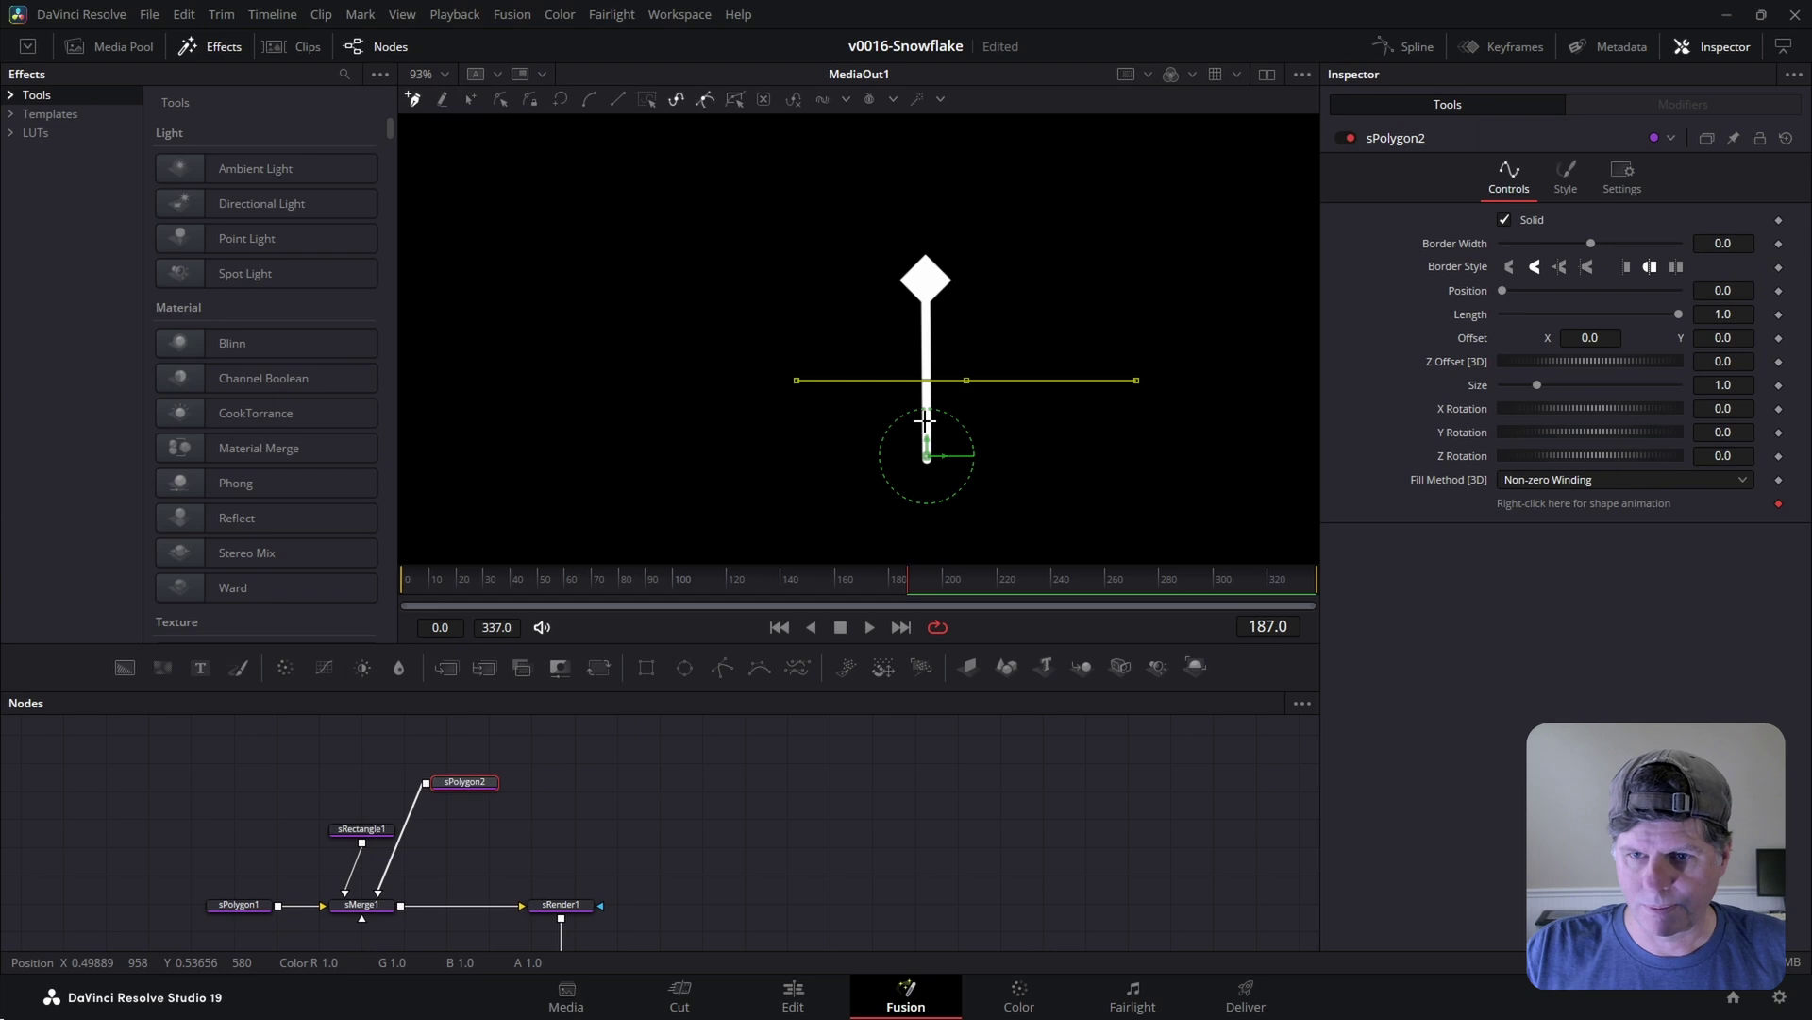
left_click_drag(1588, 246, 1595, 245)
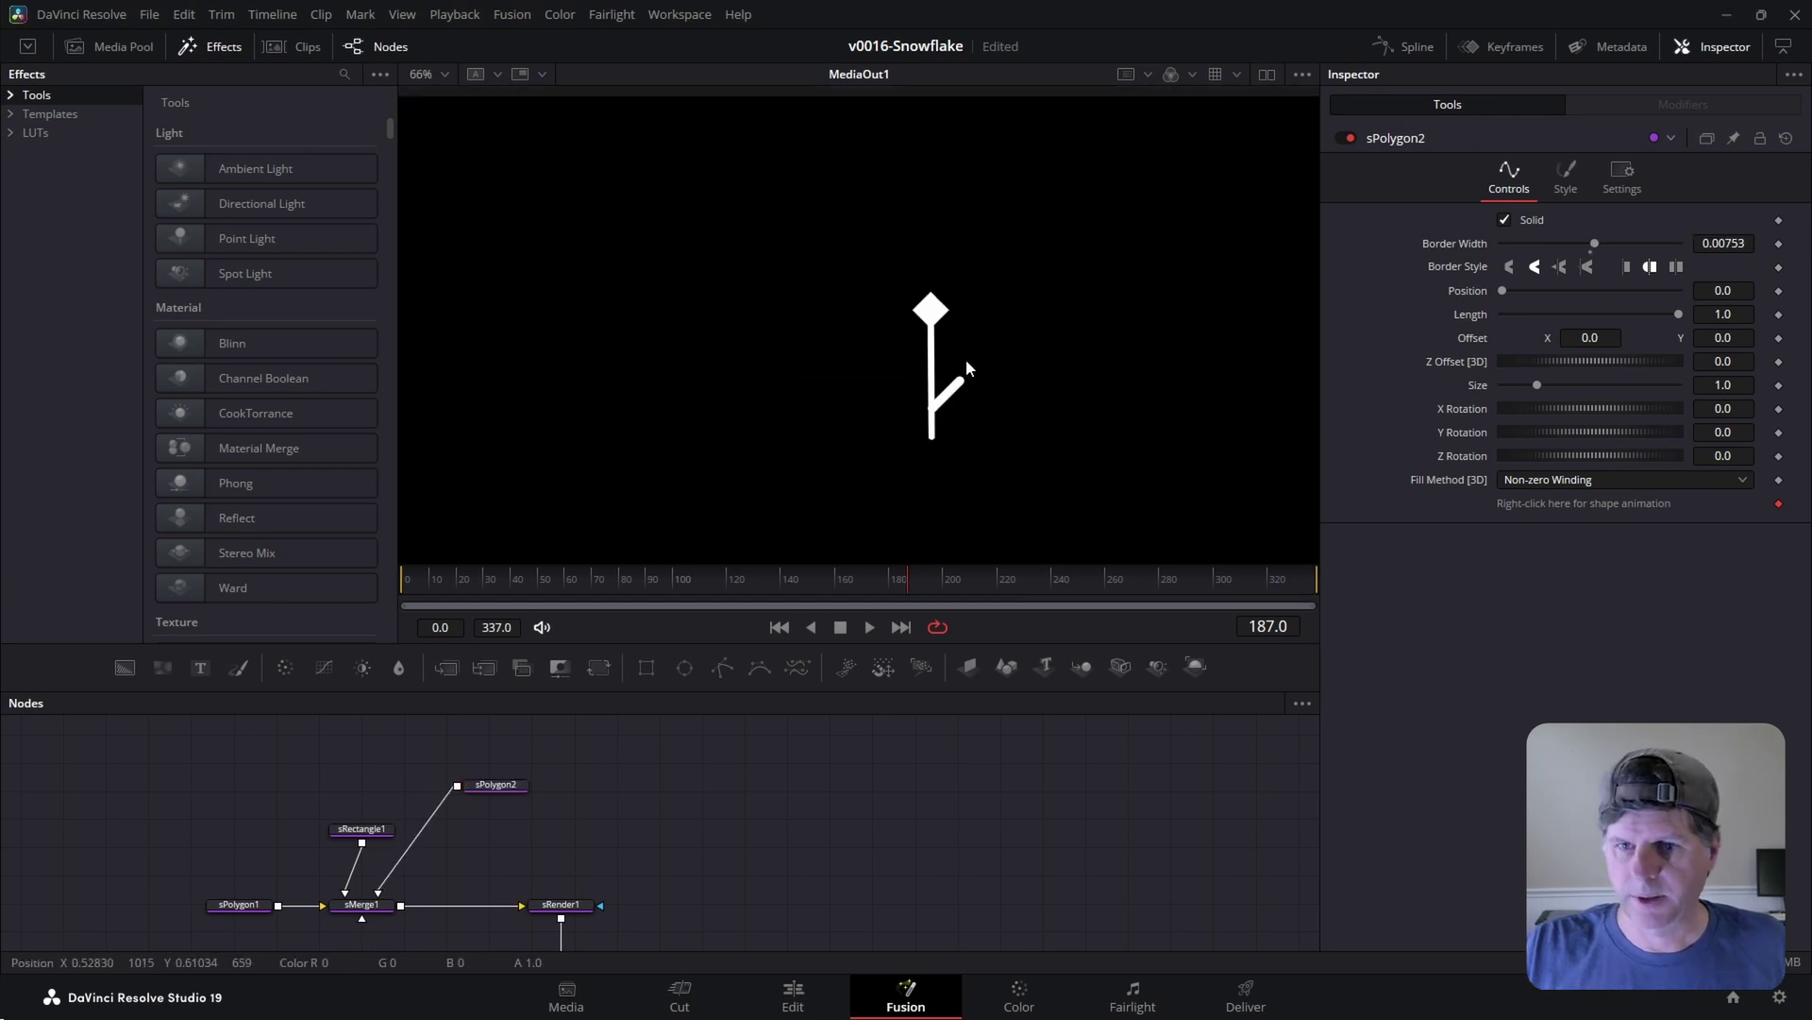
- Tidy the node graph by moving sRectangle1 to the left and sPolygon2 to just above sMerge1
left_click_drag(382, 831, 306, 835)
left_click_drag(497, 790, 404, 789)
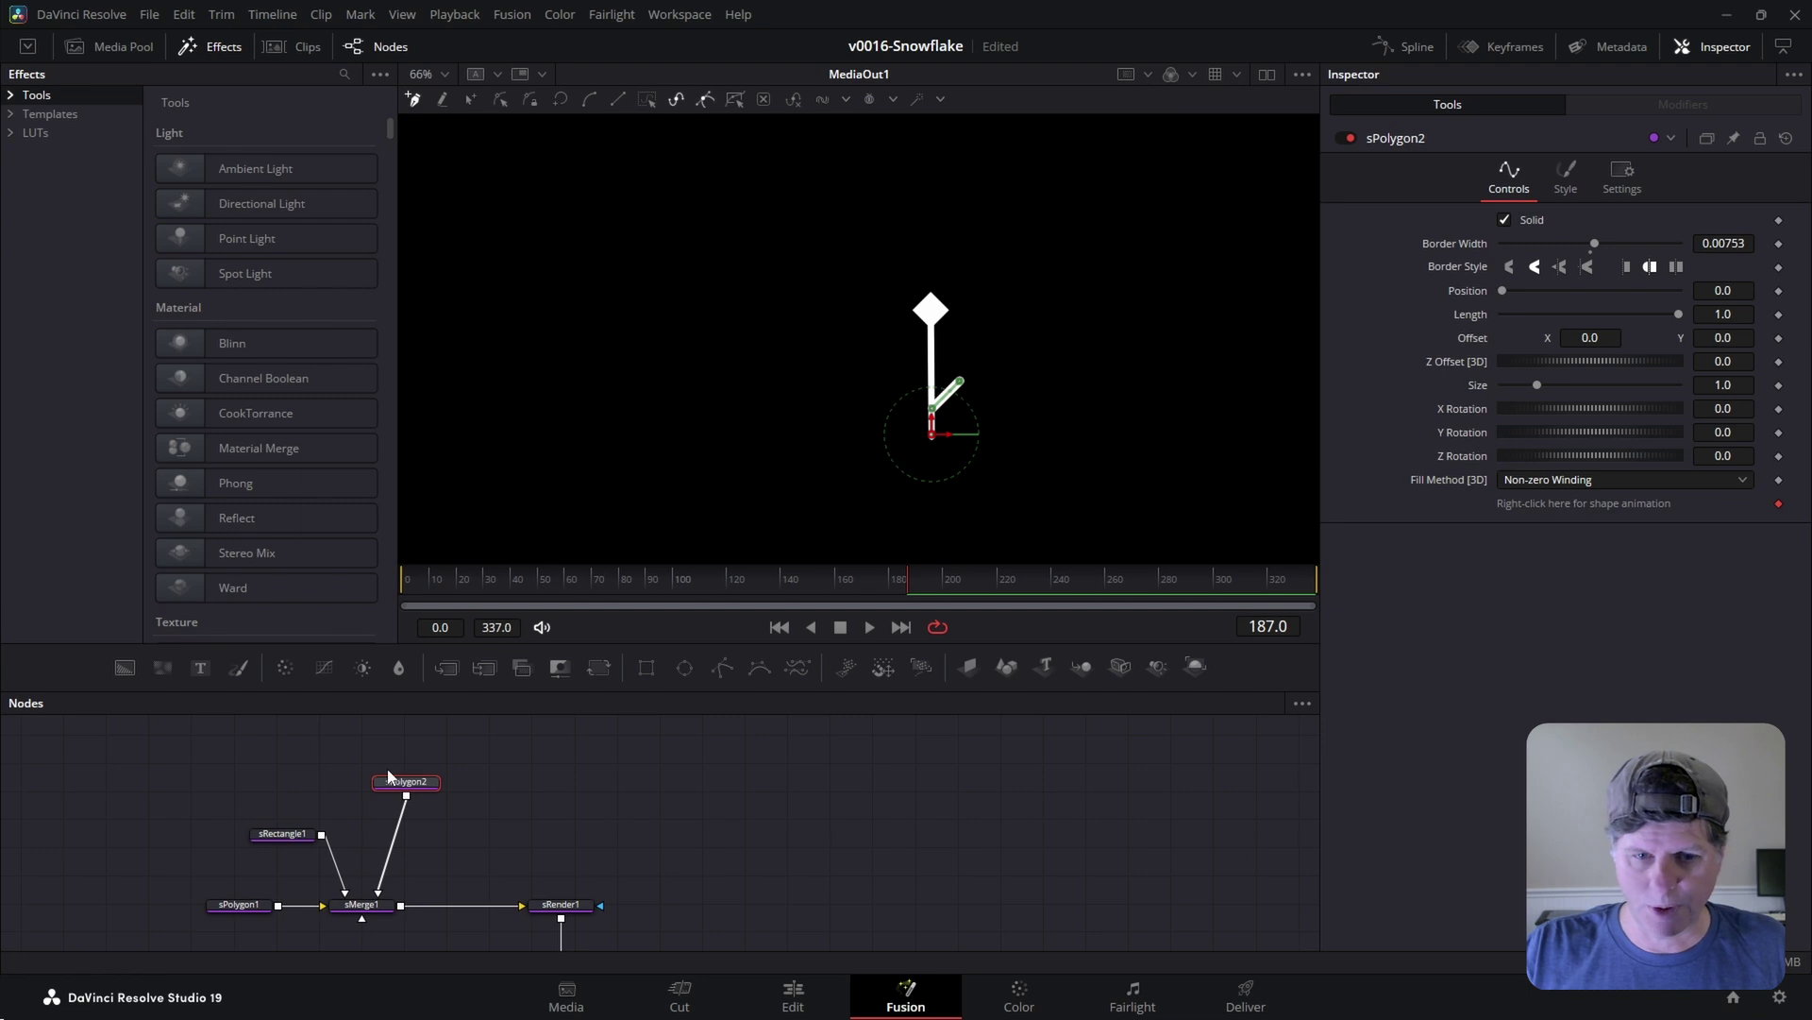
left_click_drag(418, 794, 403, 799)
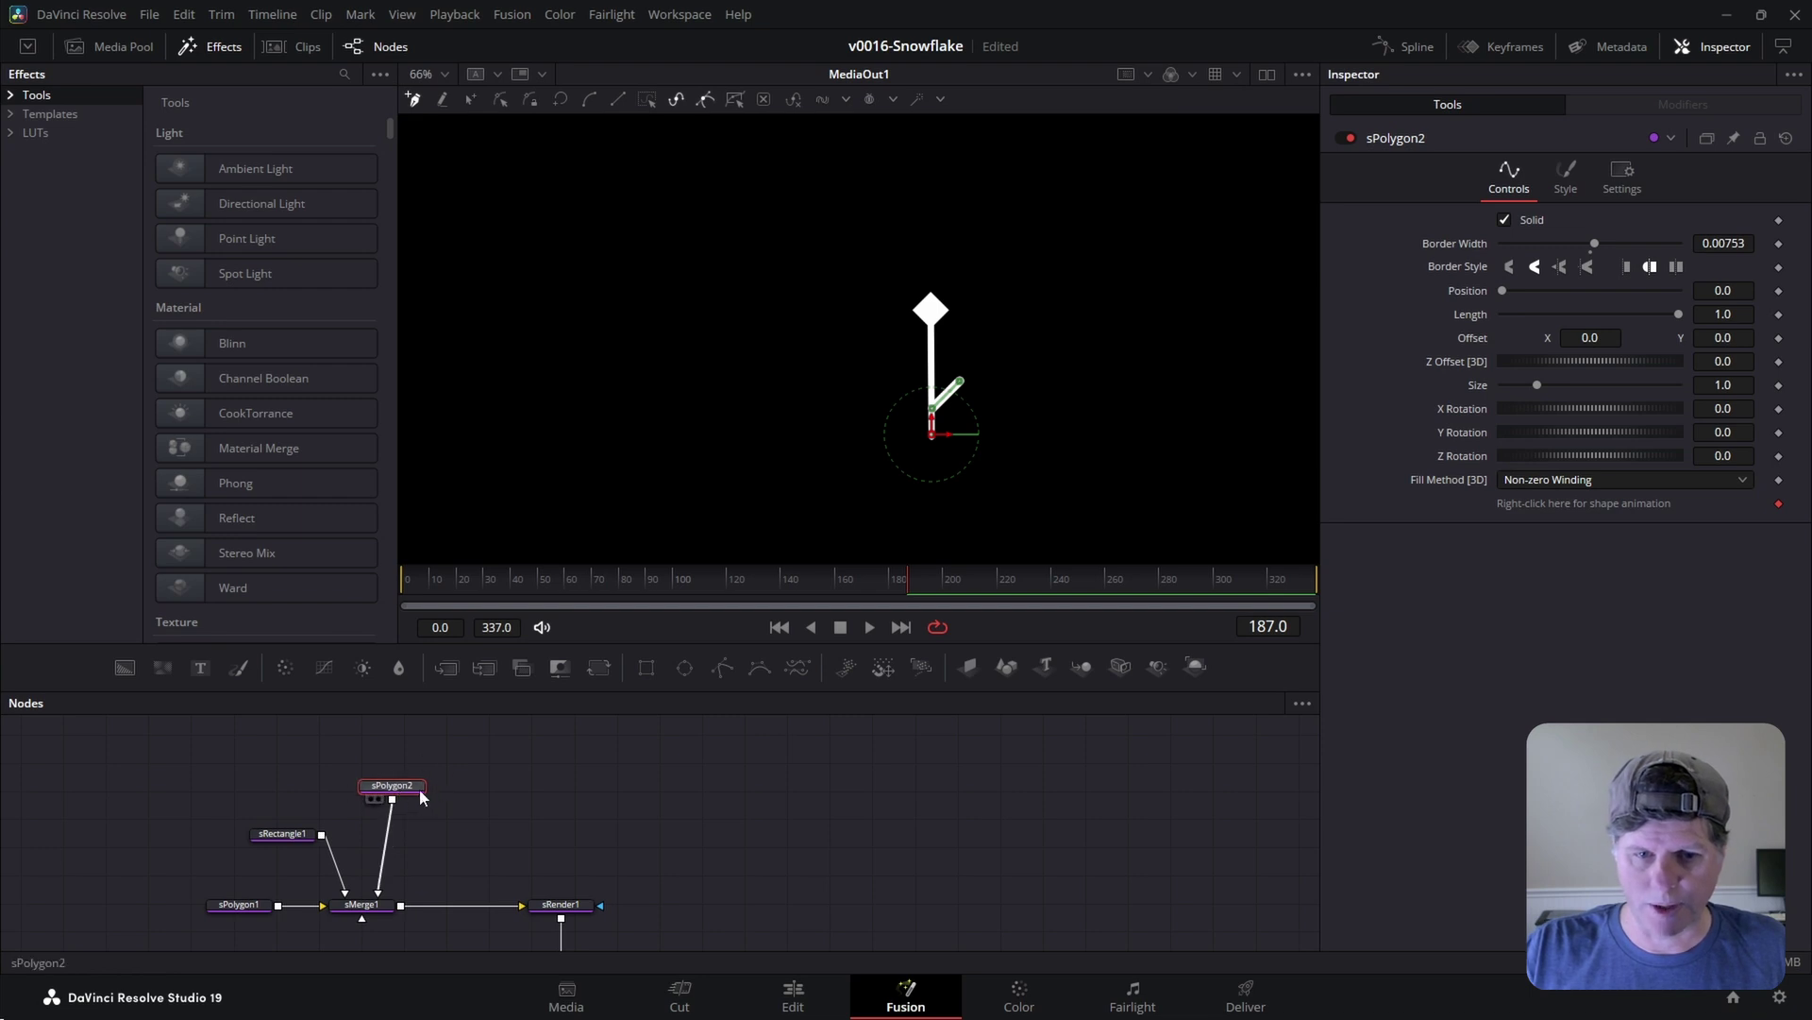
- Add a third sPolygon node connected to sMerge1, drawing an angular branch beside the stem's middle with a border width of 0.0058
key("ctrl+v")
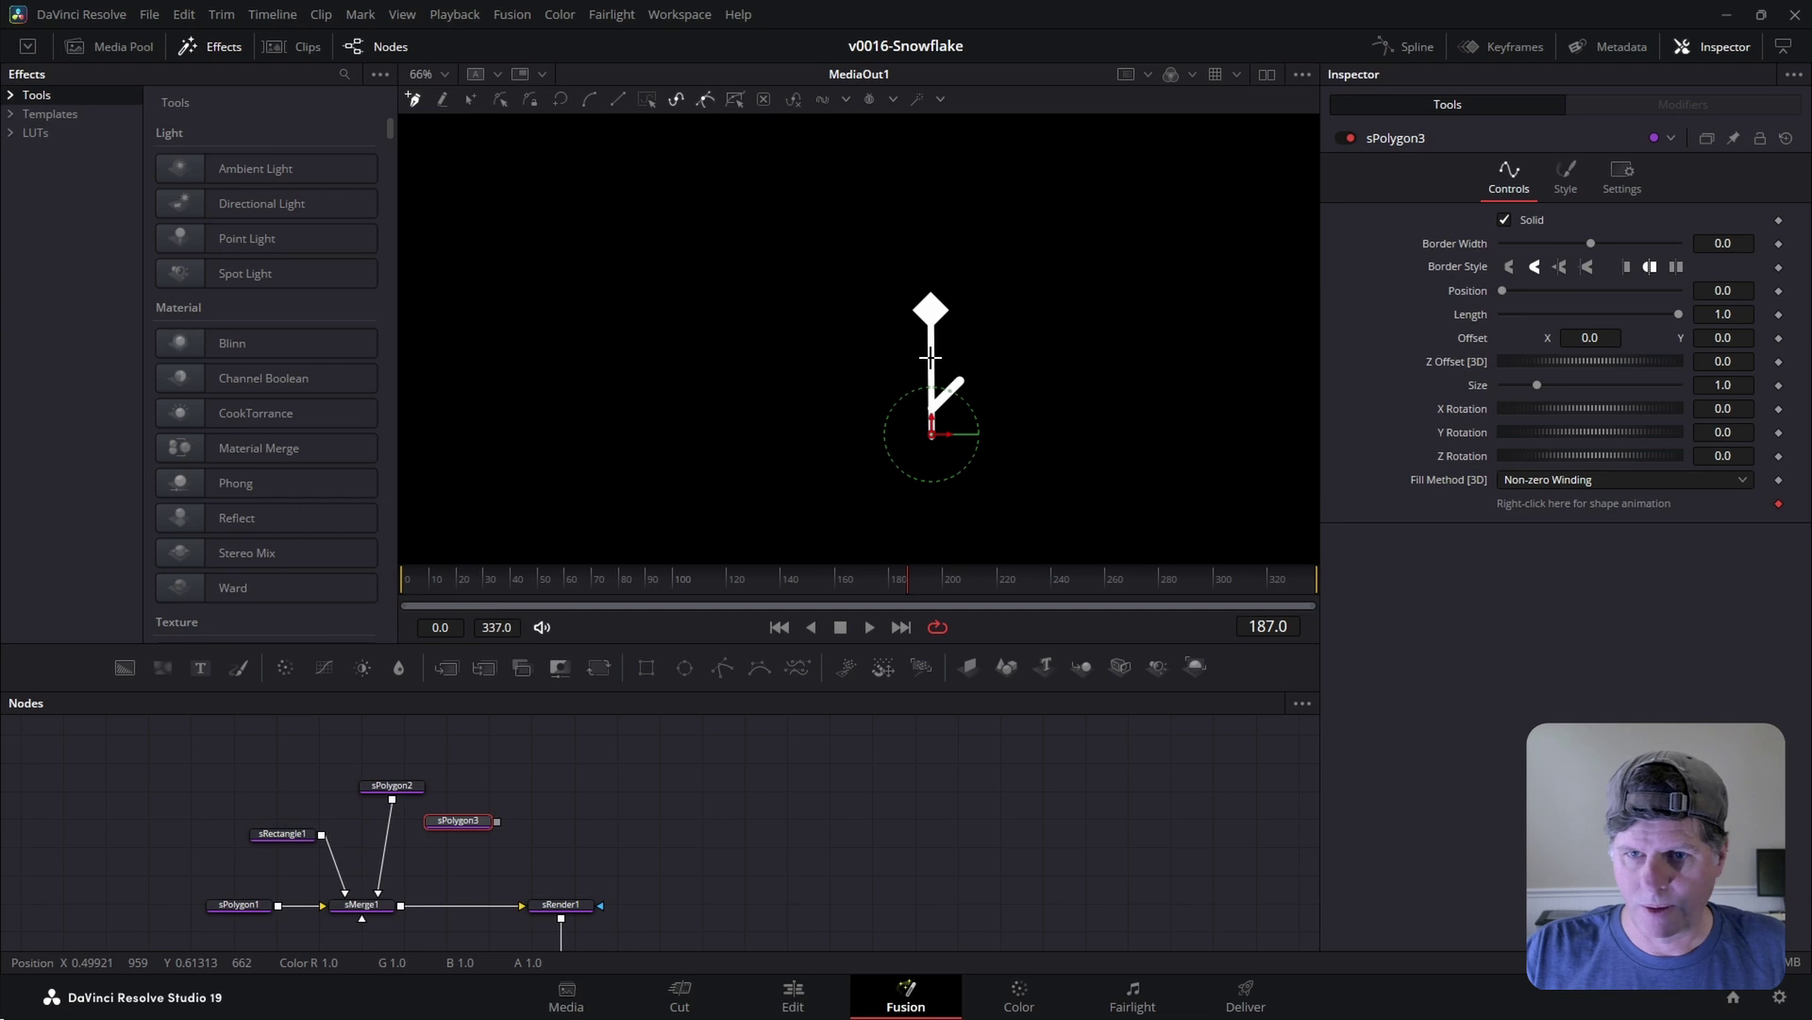
left_click(935, 393)
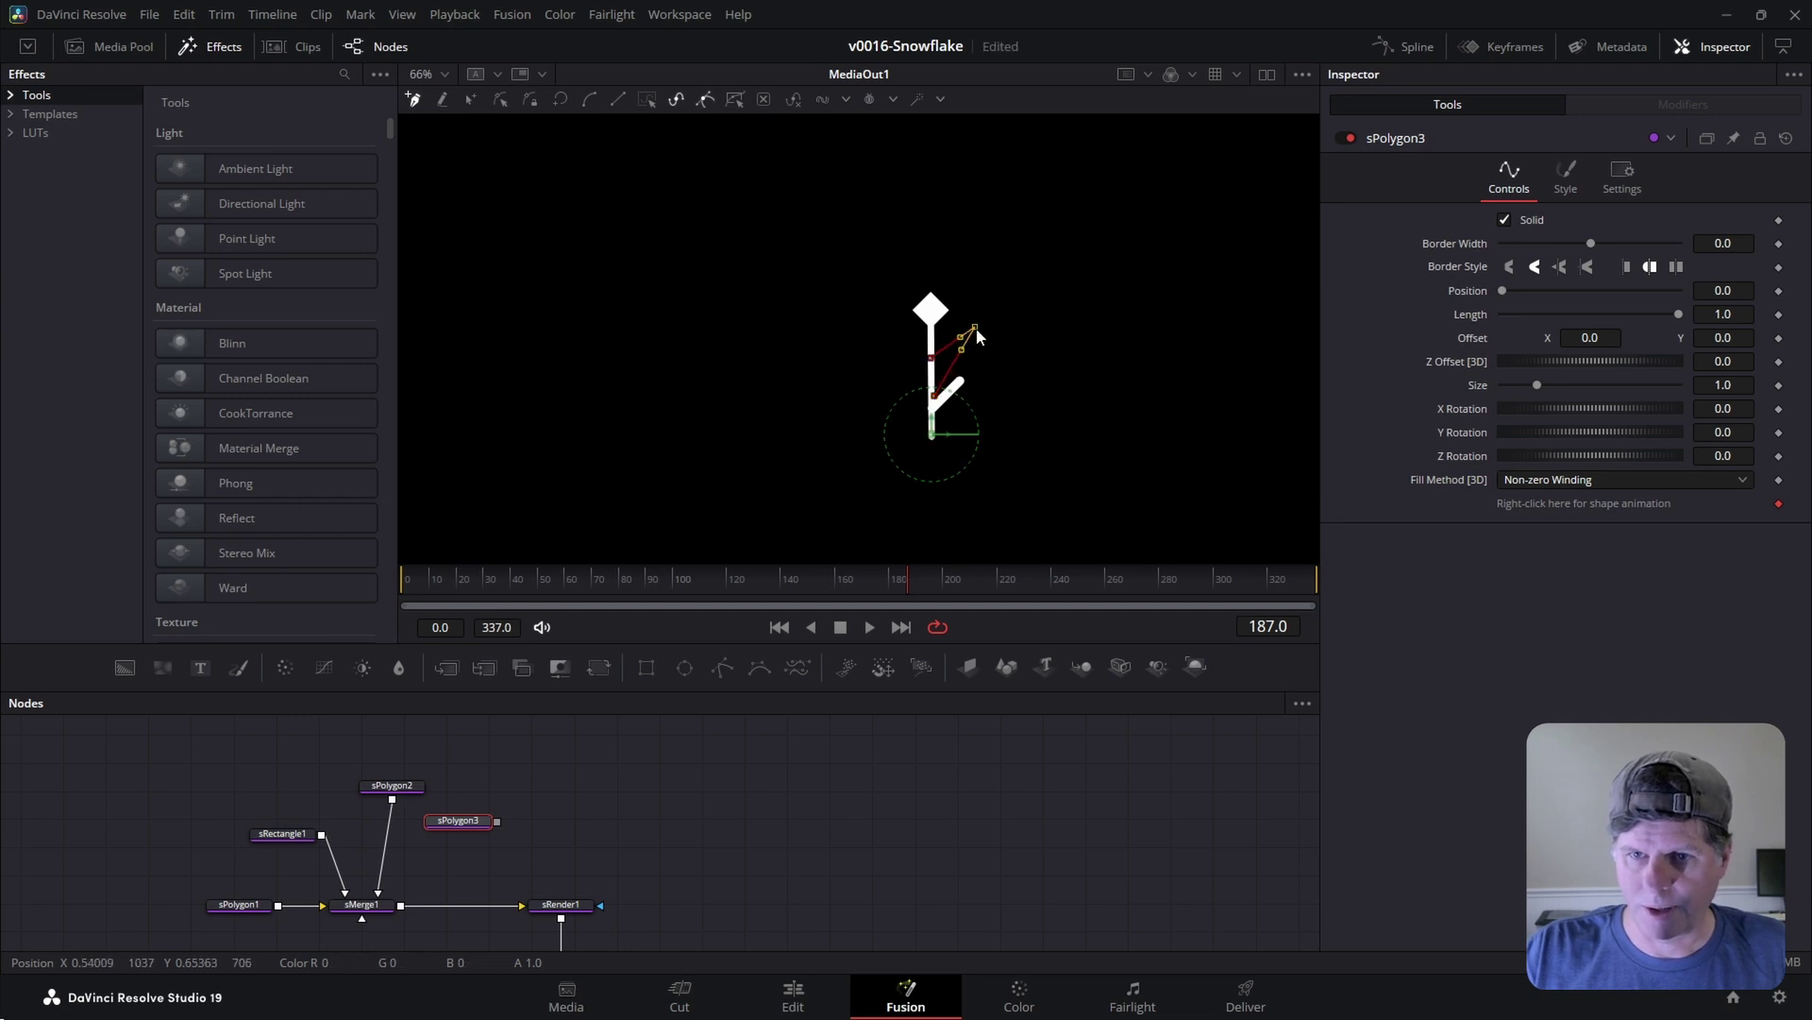
left_click_drag(965, 322, 967, 327)
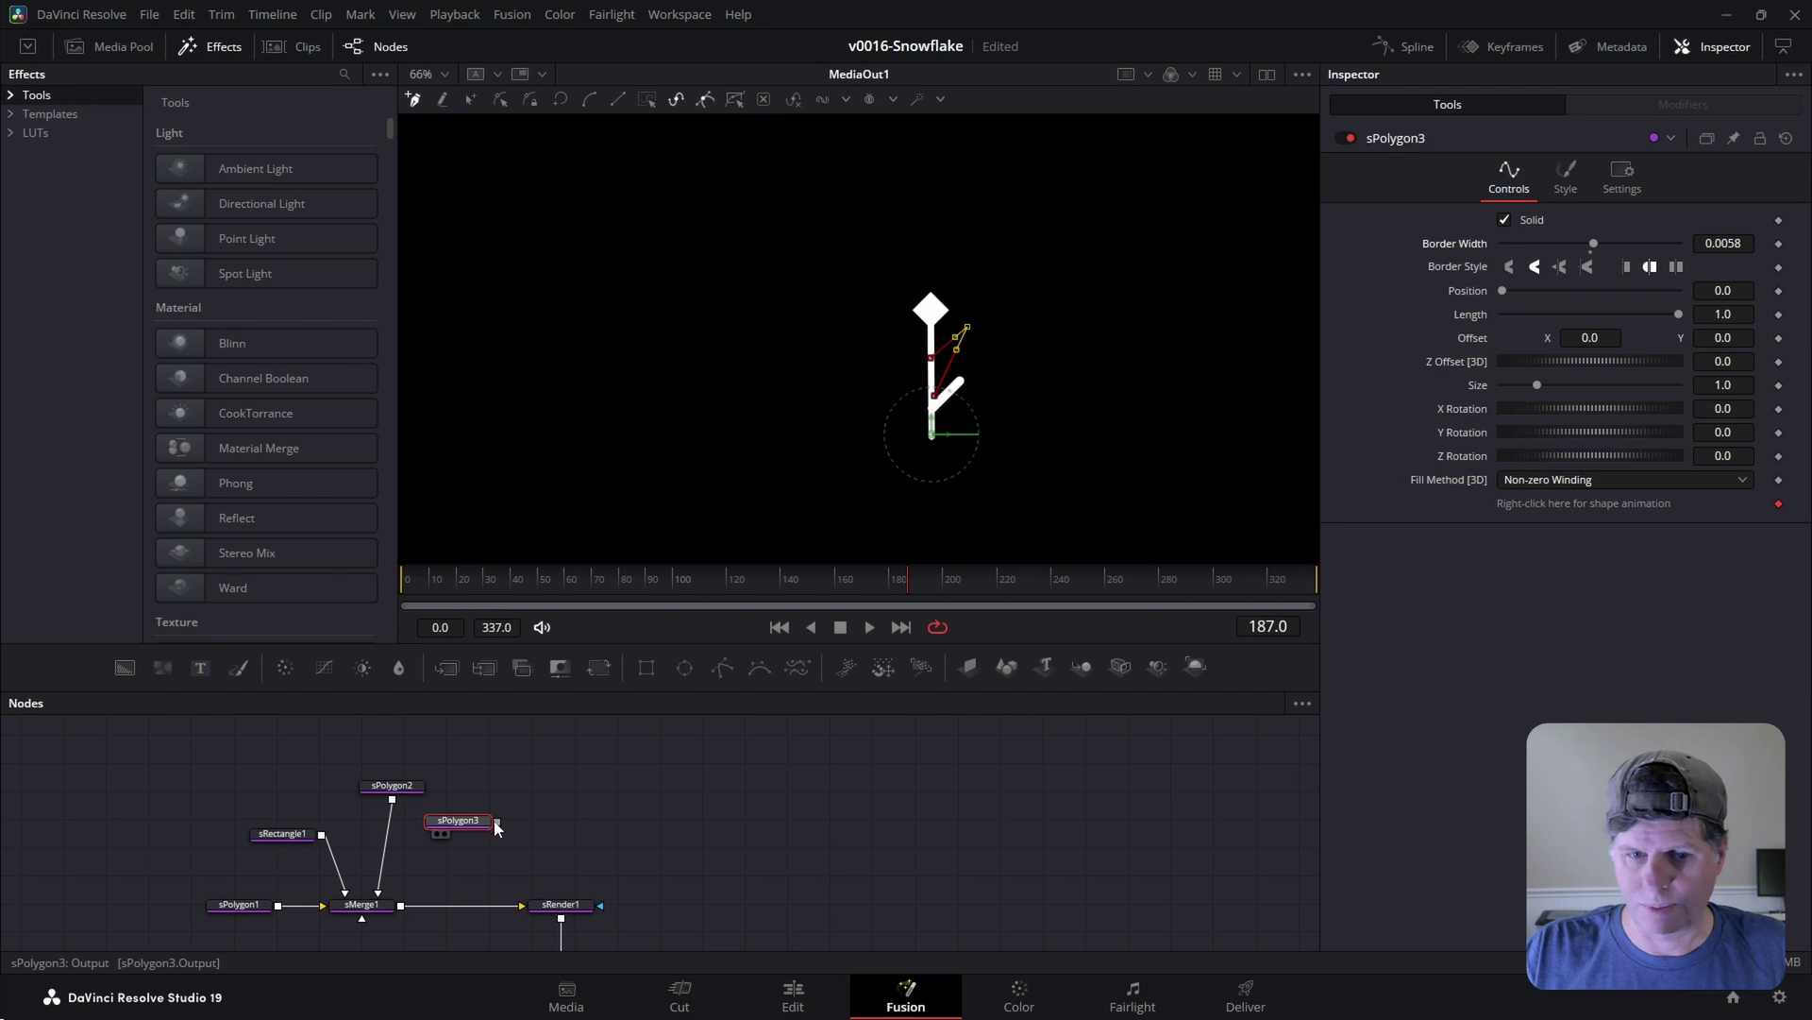
left_click_drag(496, 822, 383, 891)
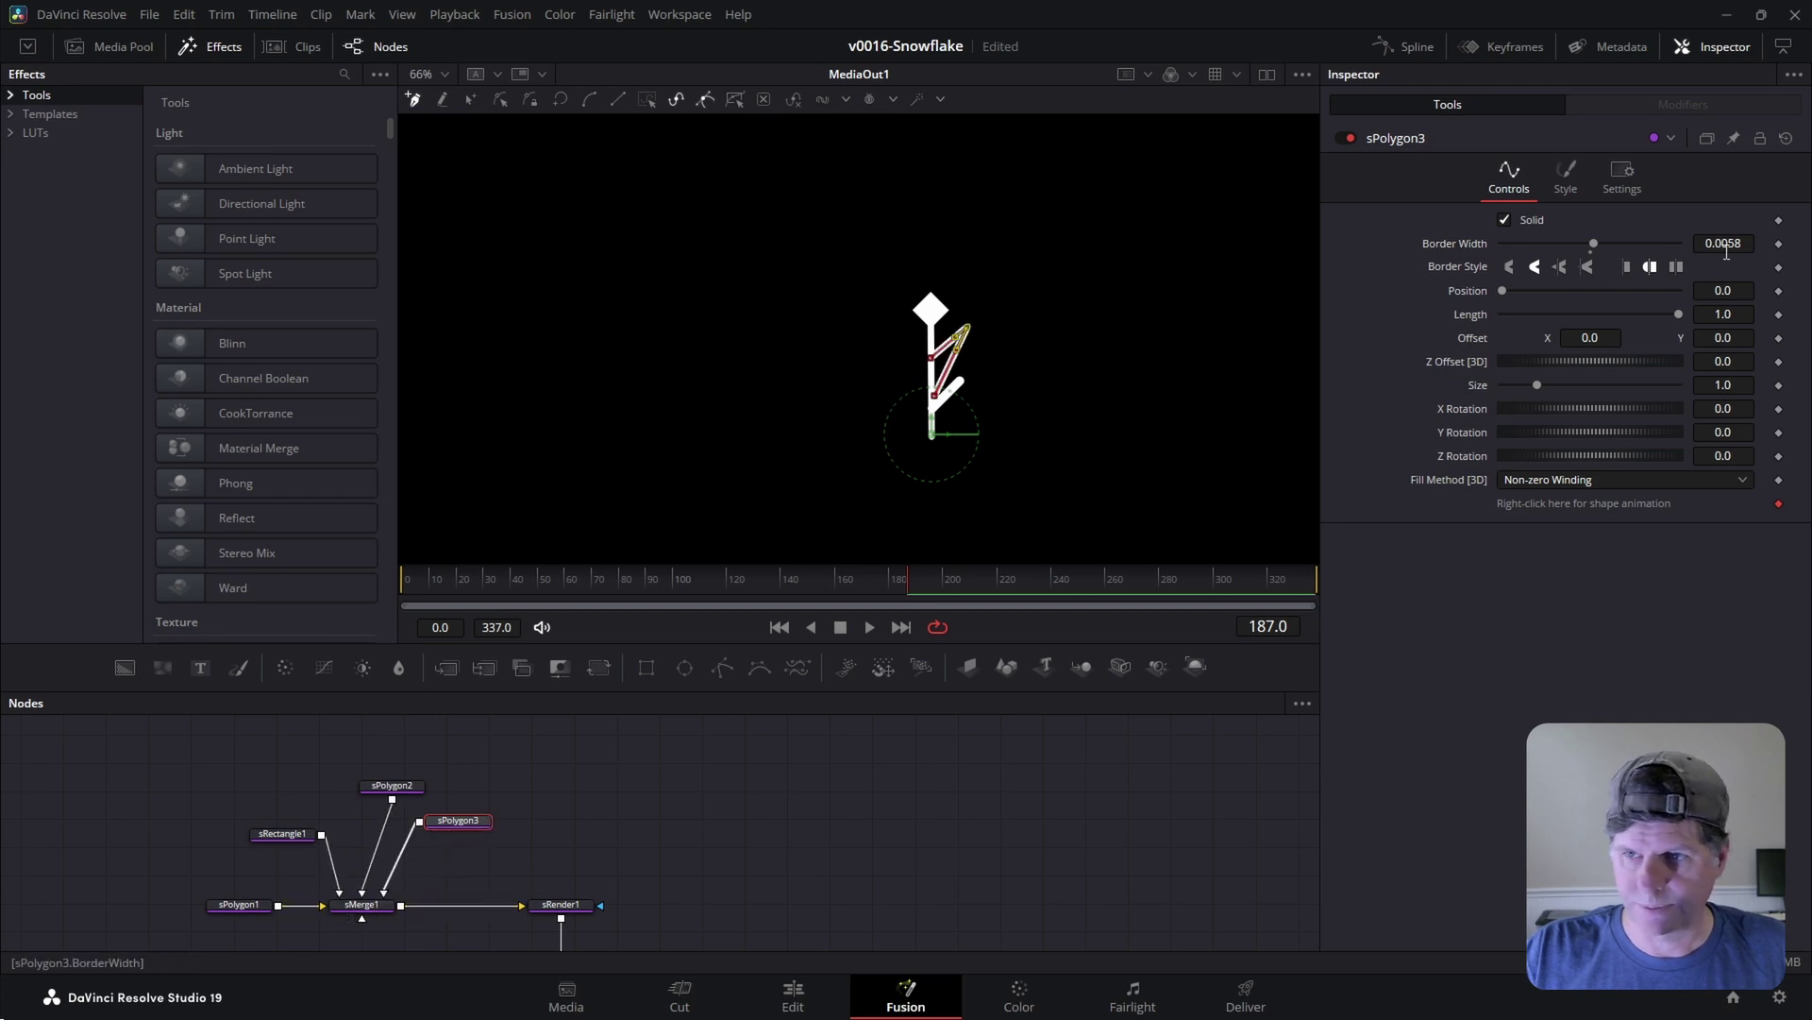
scroll(967, 392, "up", 1)
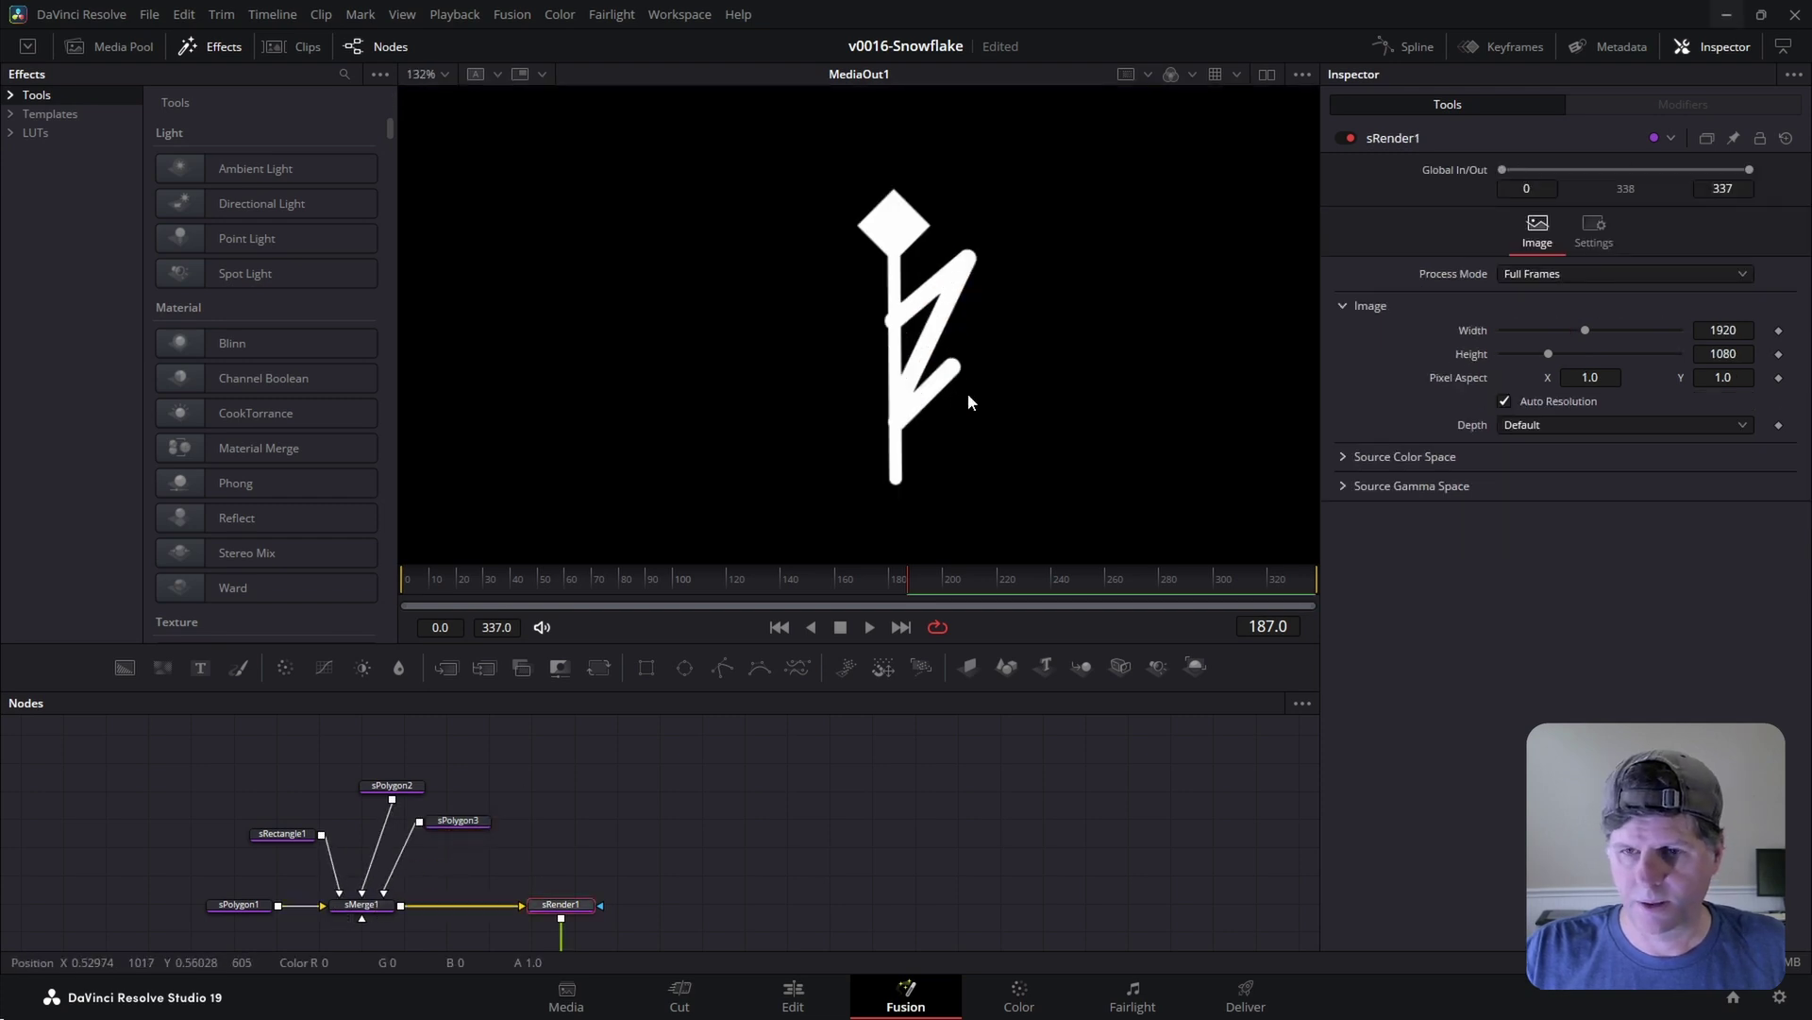
- Nudge the joint of the sPolygon3 branch on the stem slightly upward and set its border width to 0.0076
left_click(440, 823)
left_click_drag(894, 322, 899, 315)
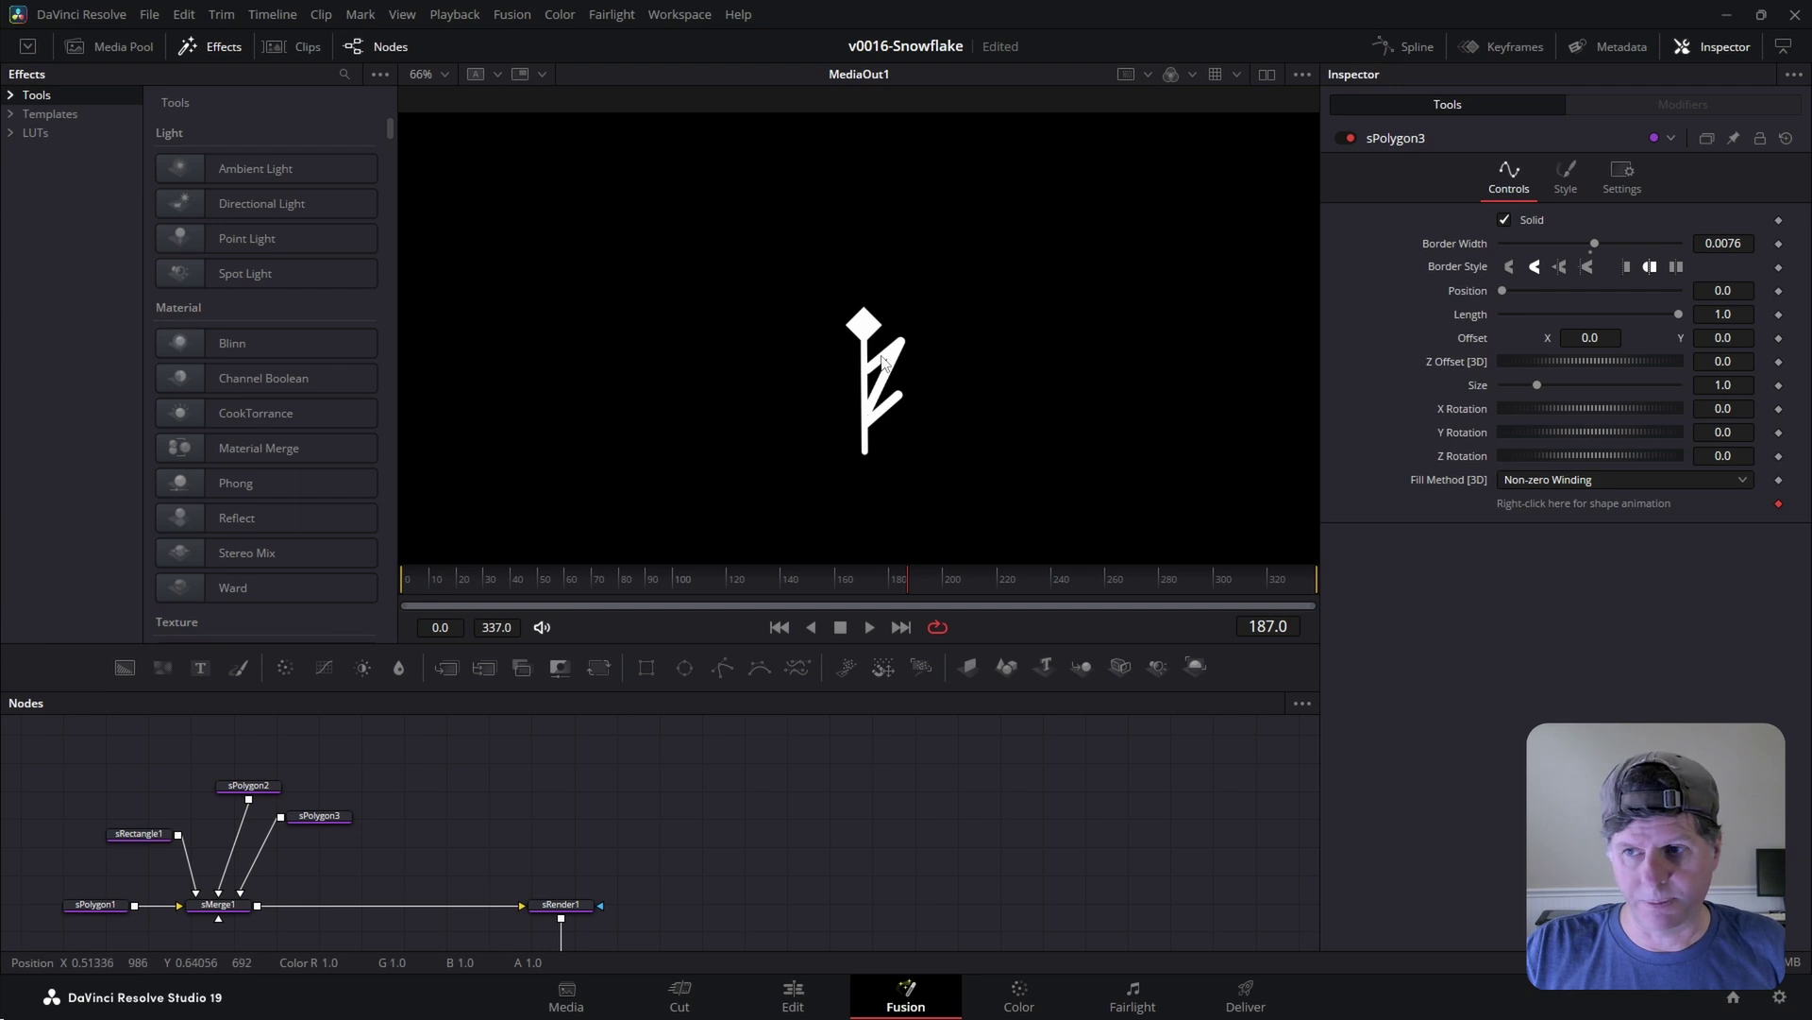
- Add an sTransform node fed by the sMerge1 output and show it in the viewer
key("shift+space")
type("strn")
key("BackSpace")
key("BackSpace")
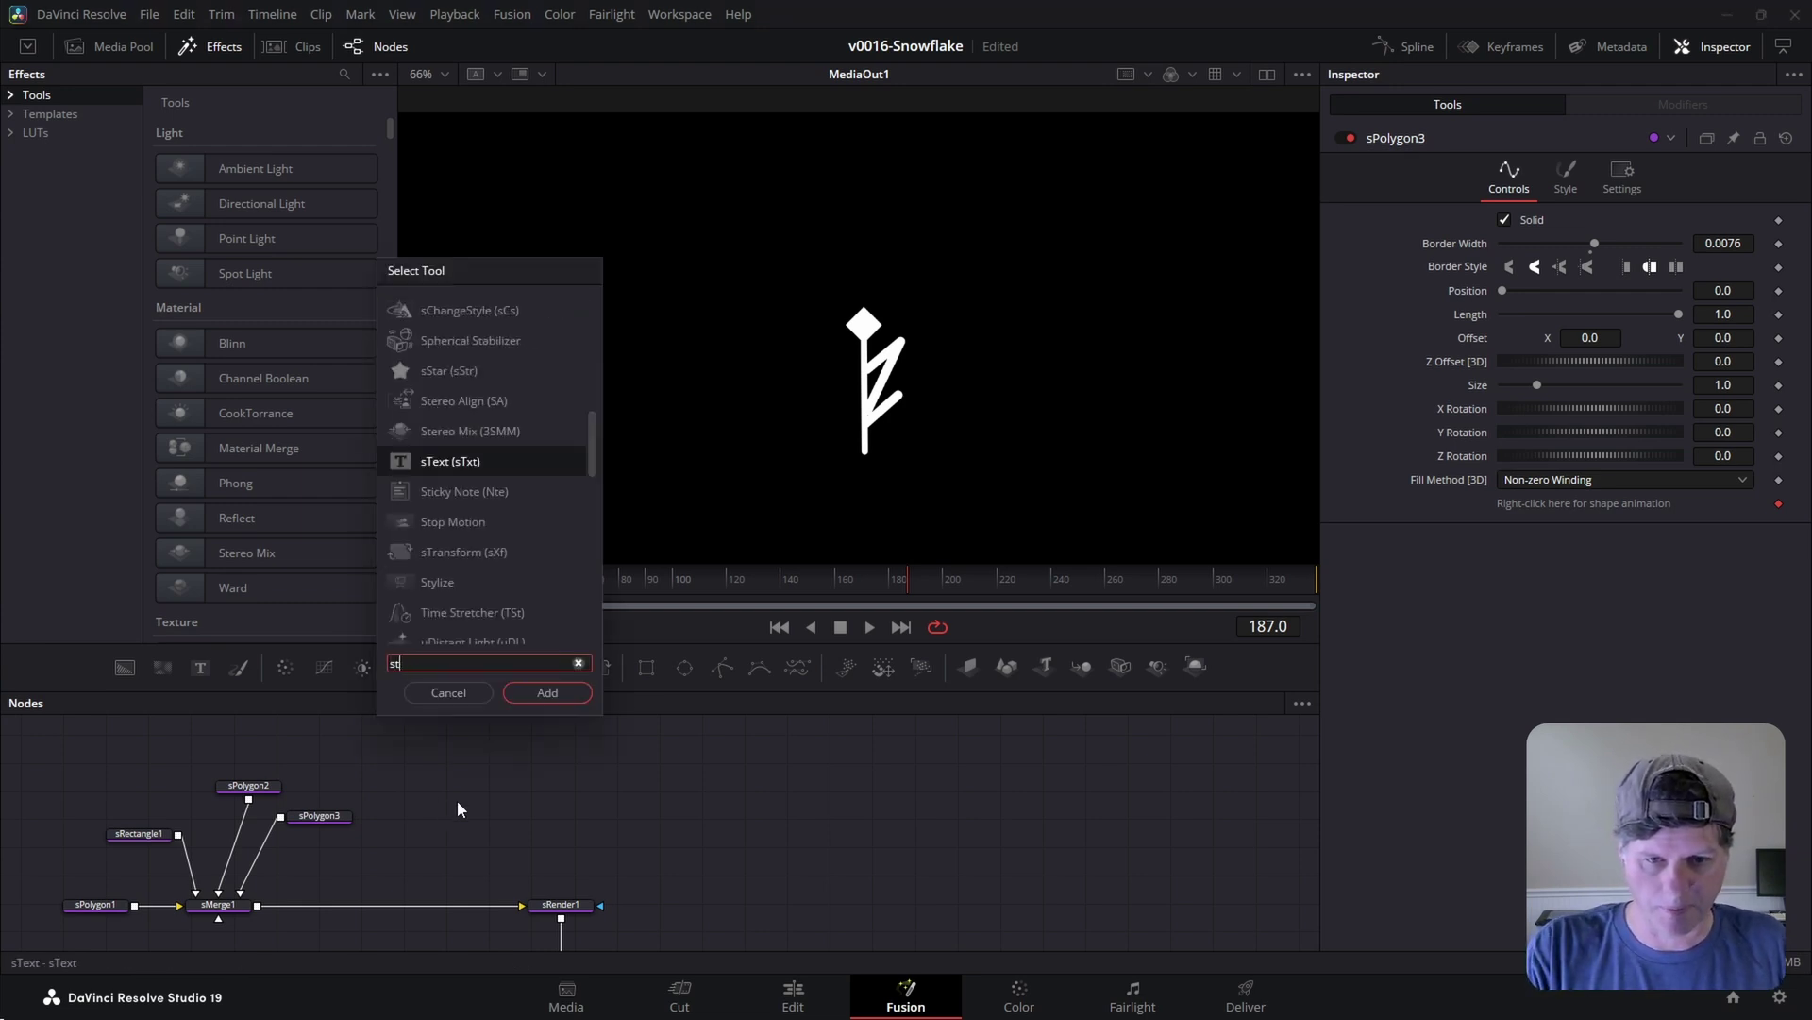
key("Return")
left_click_drag(257, 905, 437, 802)
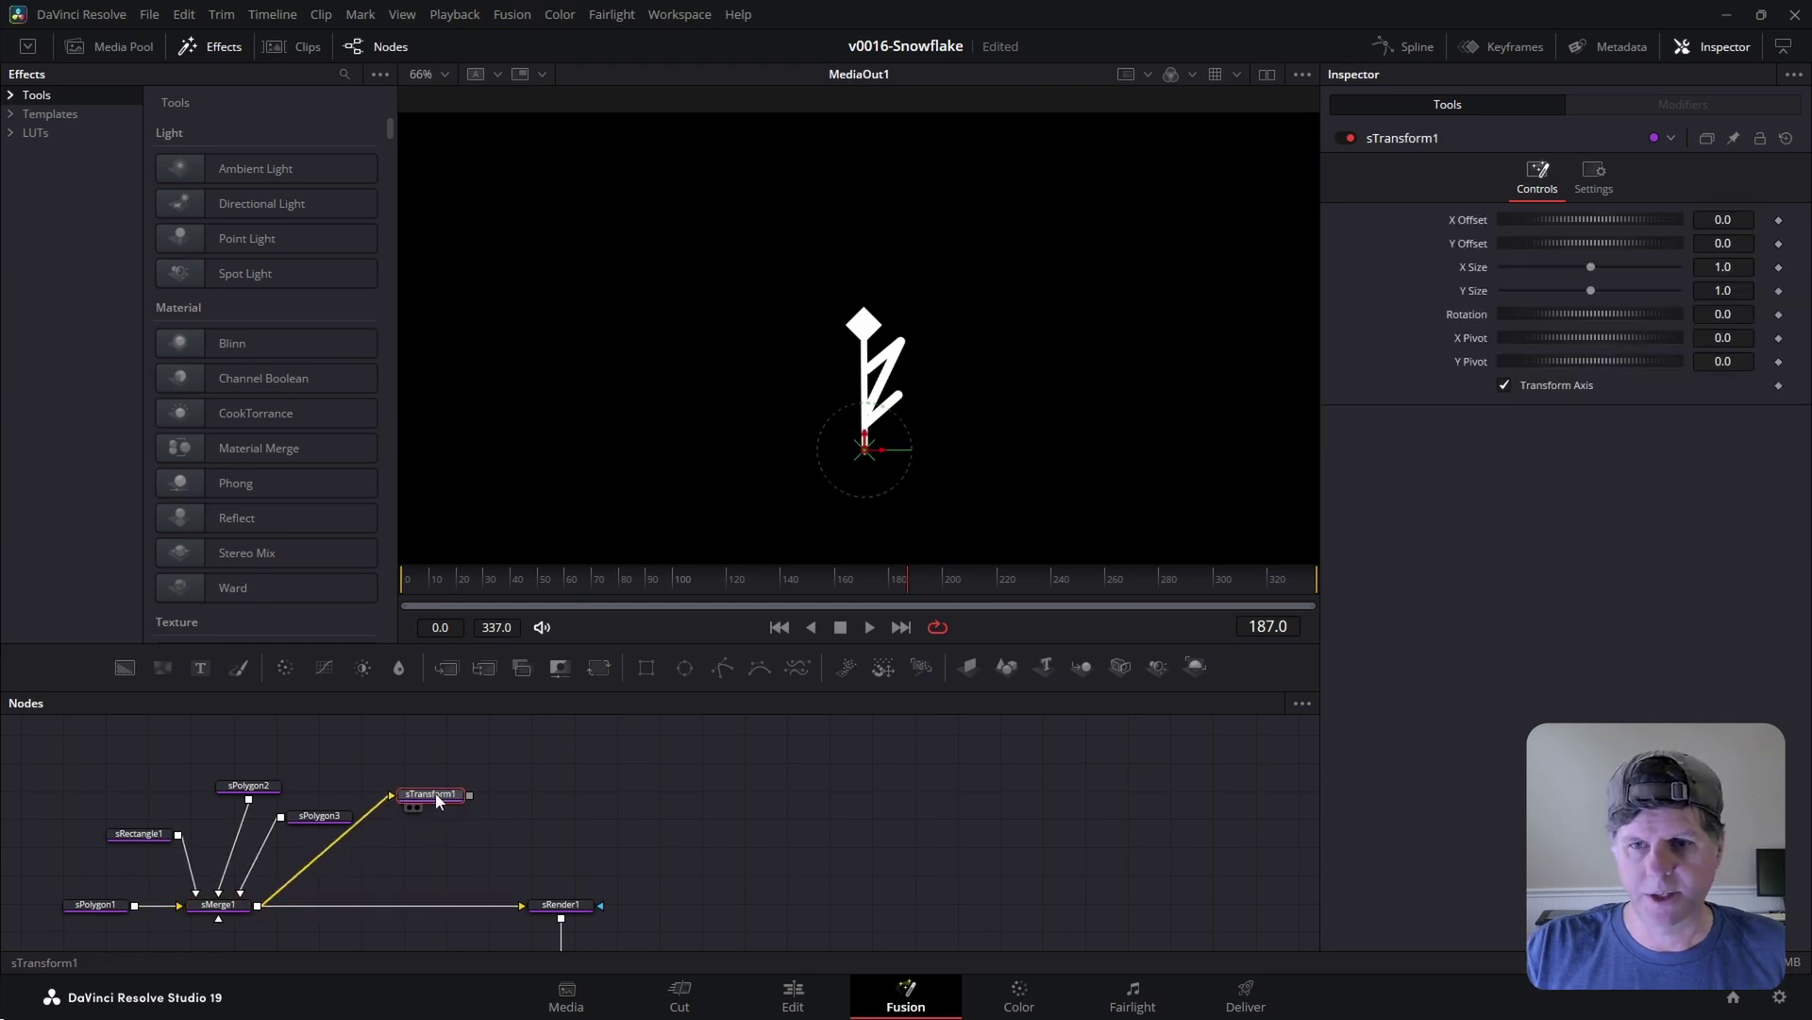
key("1")
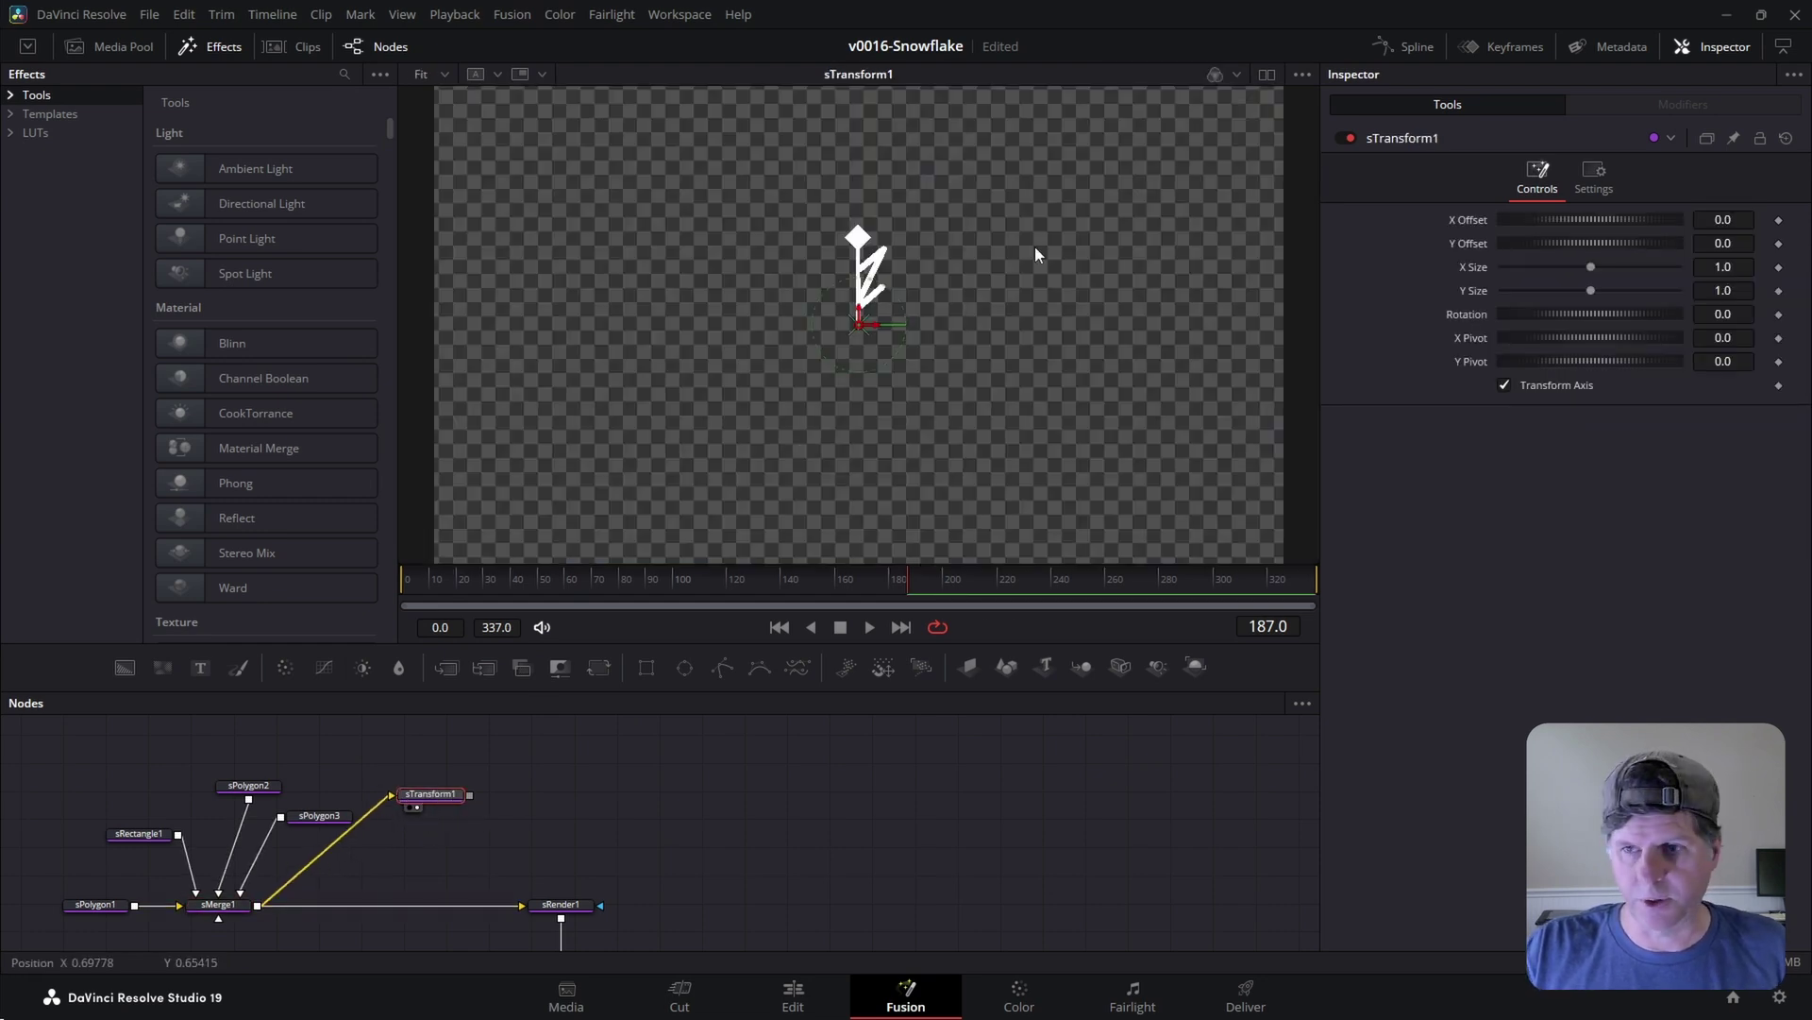
- Mirror the arm horizontally by setting sTransform1's X Size to -1.0
scroll(905, 432, "up", 3)
left_click_drag(1591, 266, 1619, 267)
key("ctrl+z")
double_click(1723, 266)
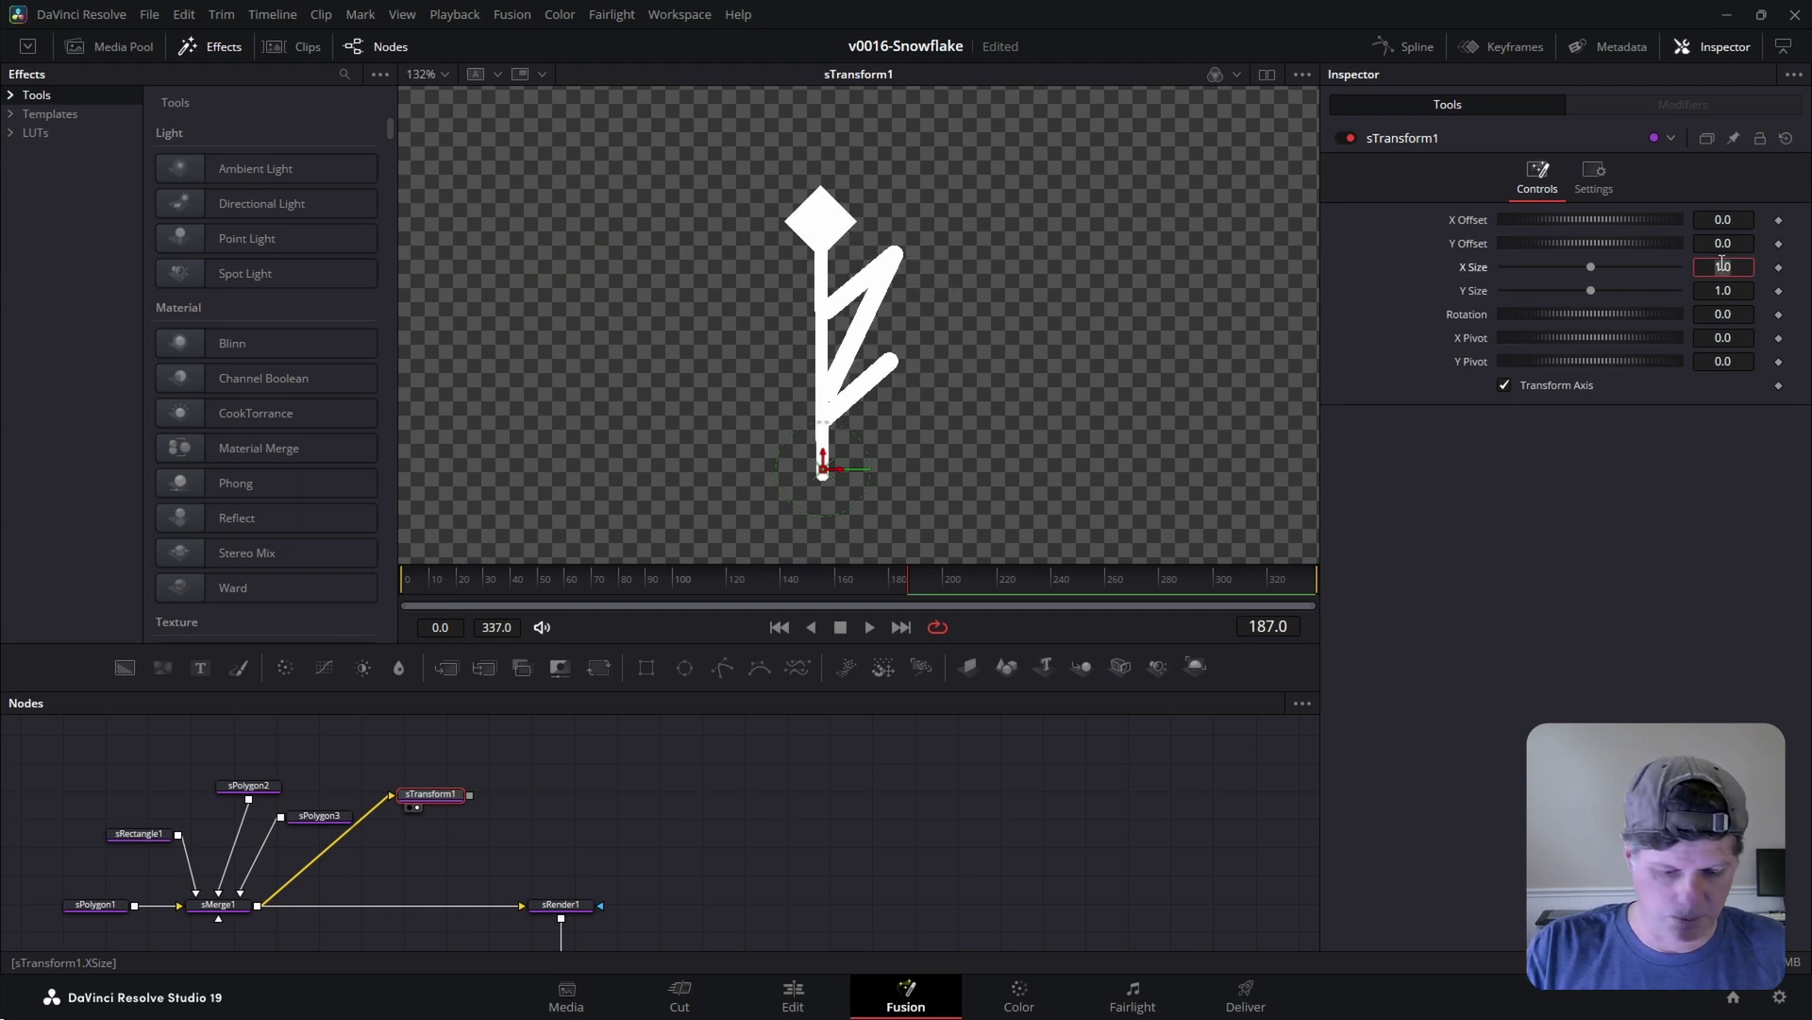
key("Return")
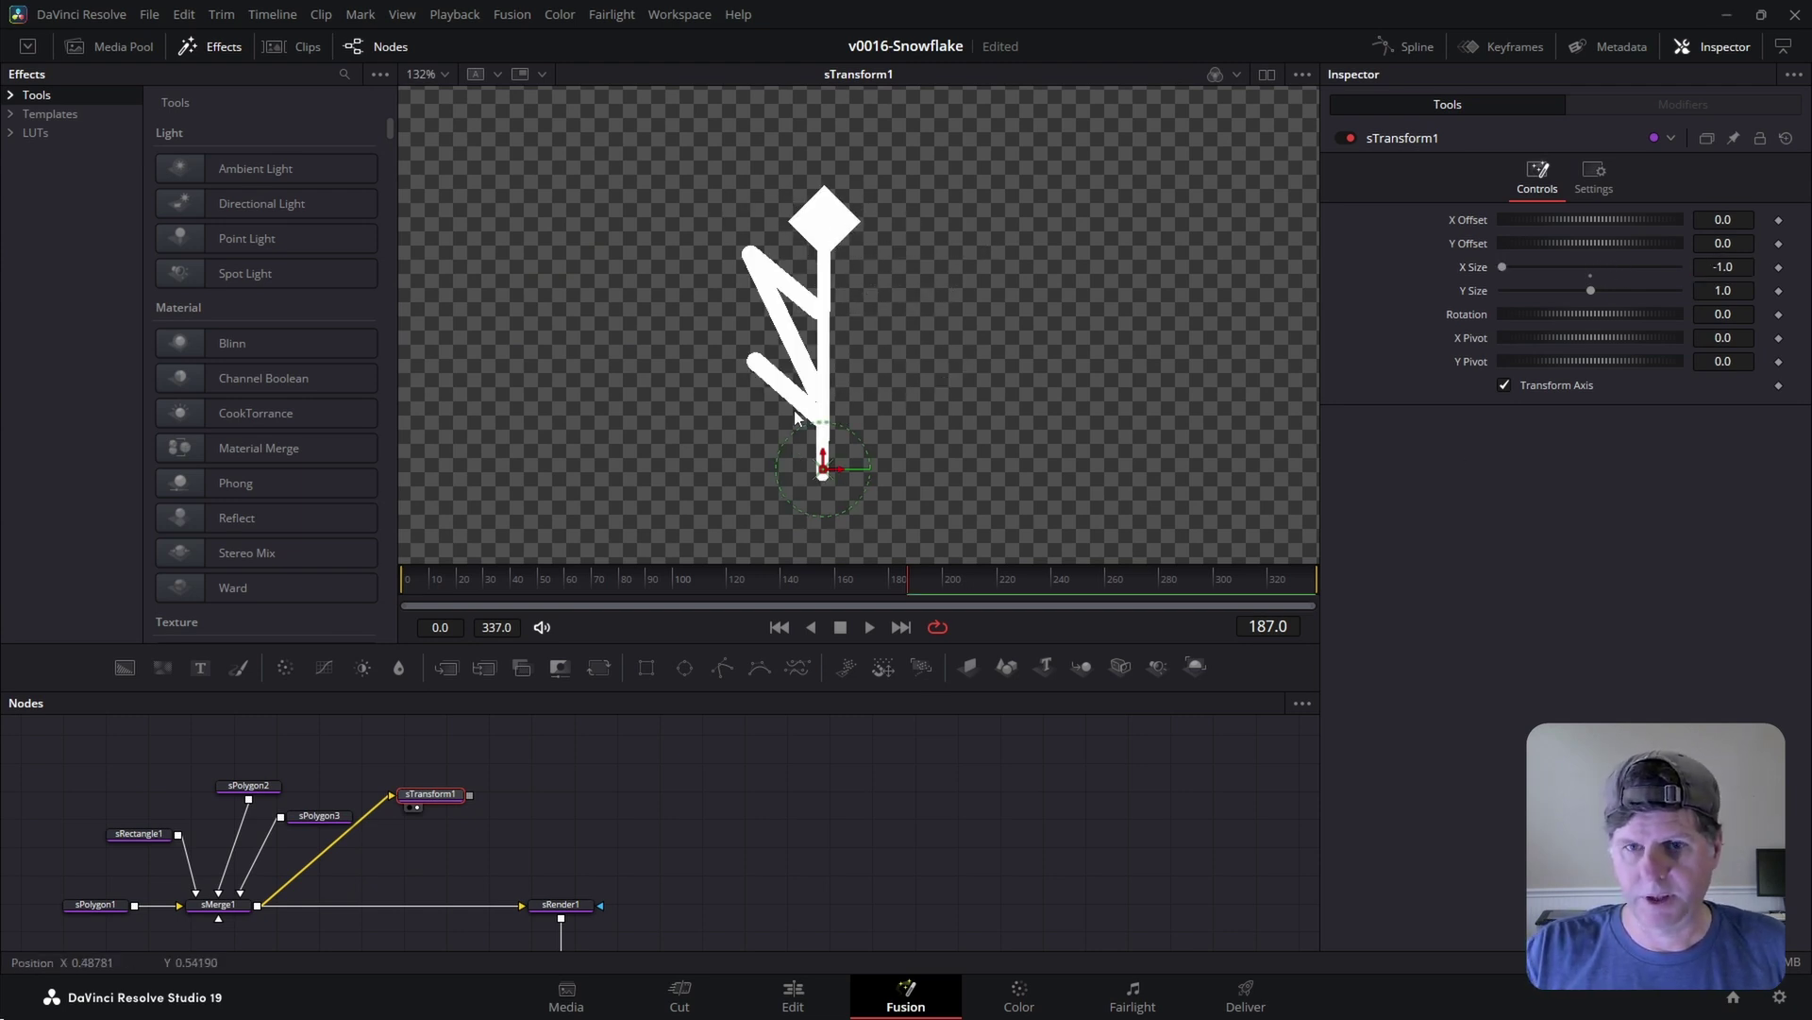
- Split the display into two viewers, with sMerge1 in the first and sTransform1 in the second, framing both arms
left_click(1263, 77)
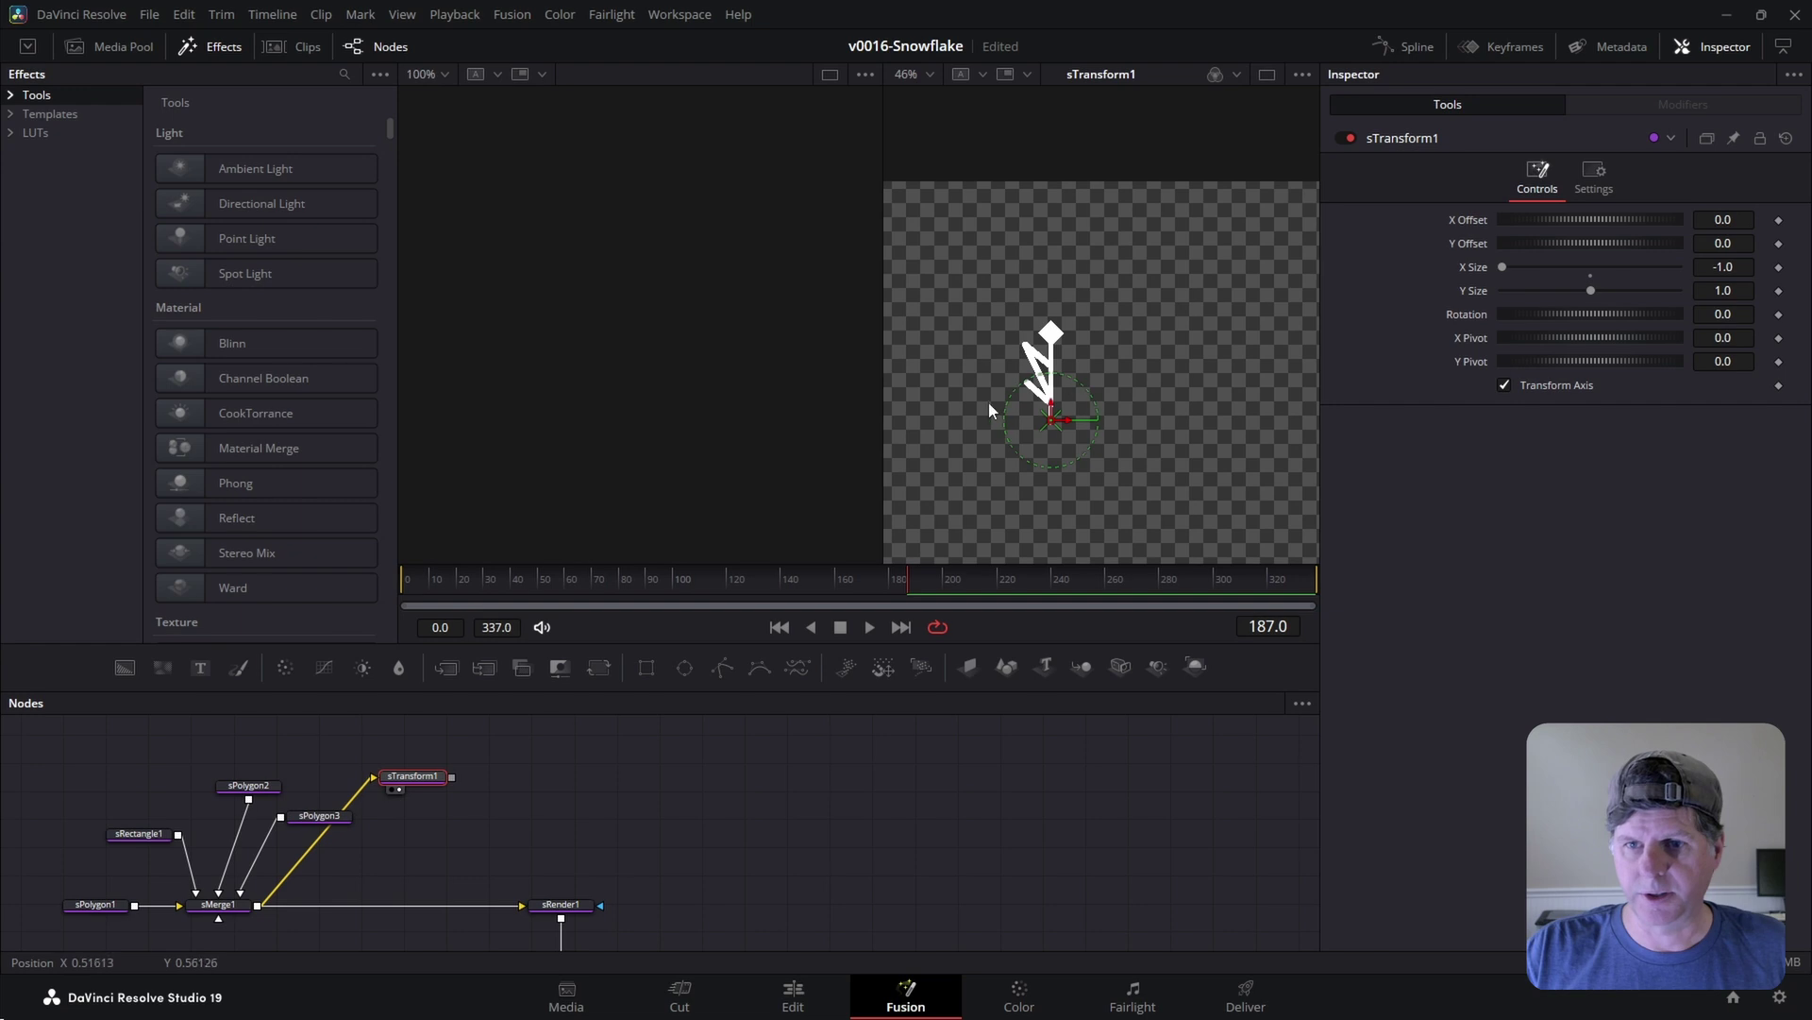
left_click_drag(218, 905, 602, 289)
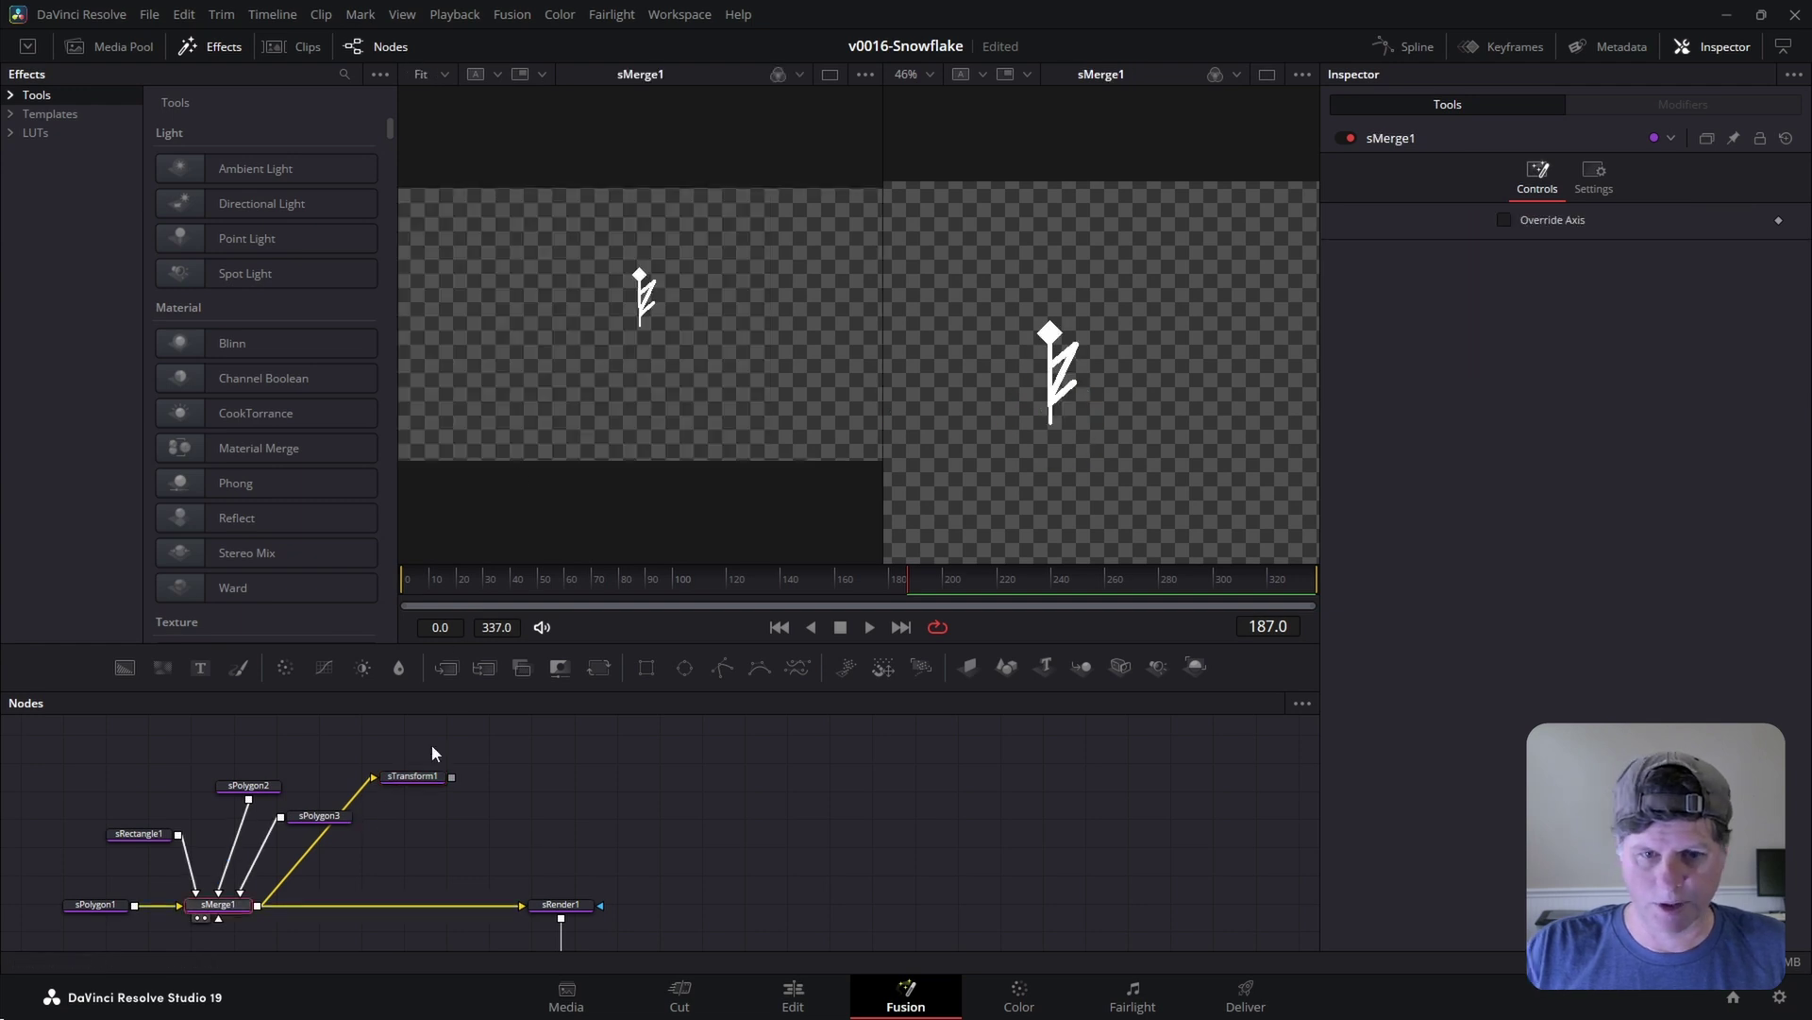
left_click_drag(422, 786, 933, 375)
scroll(715, 363, "up", 4)
left_click_drag(642, 355, 723, 472)
scroll(774, 331, "down", 2)
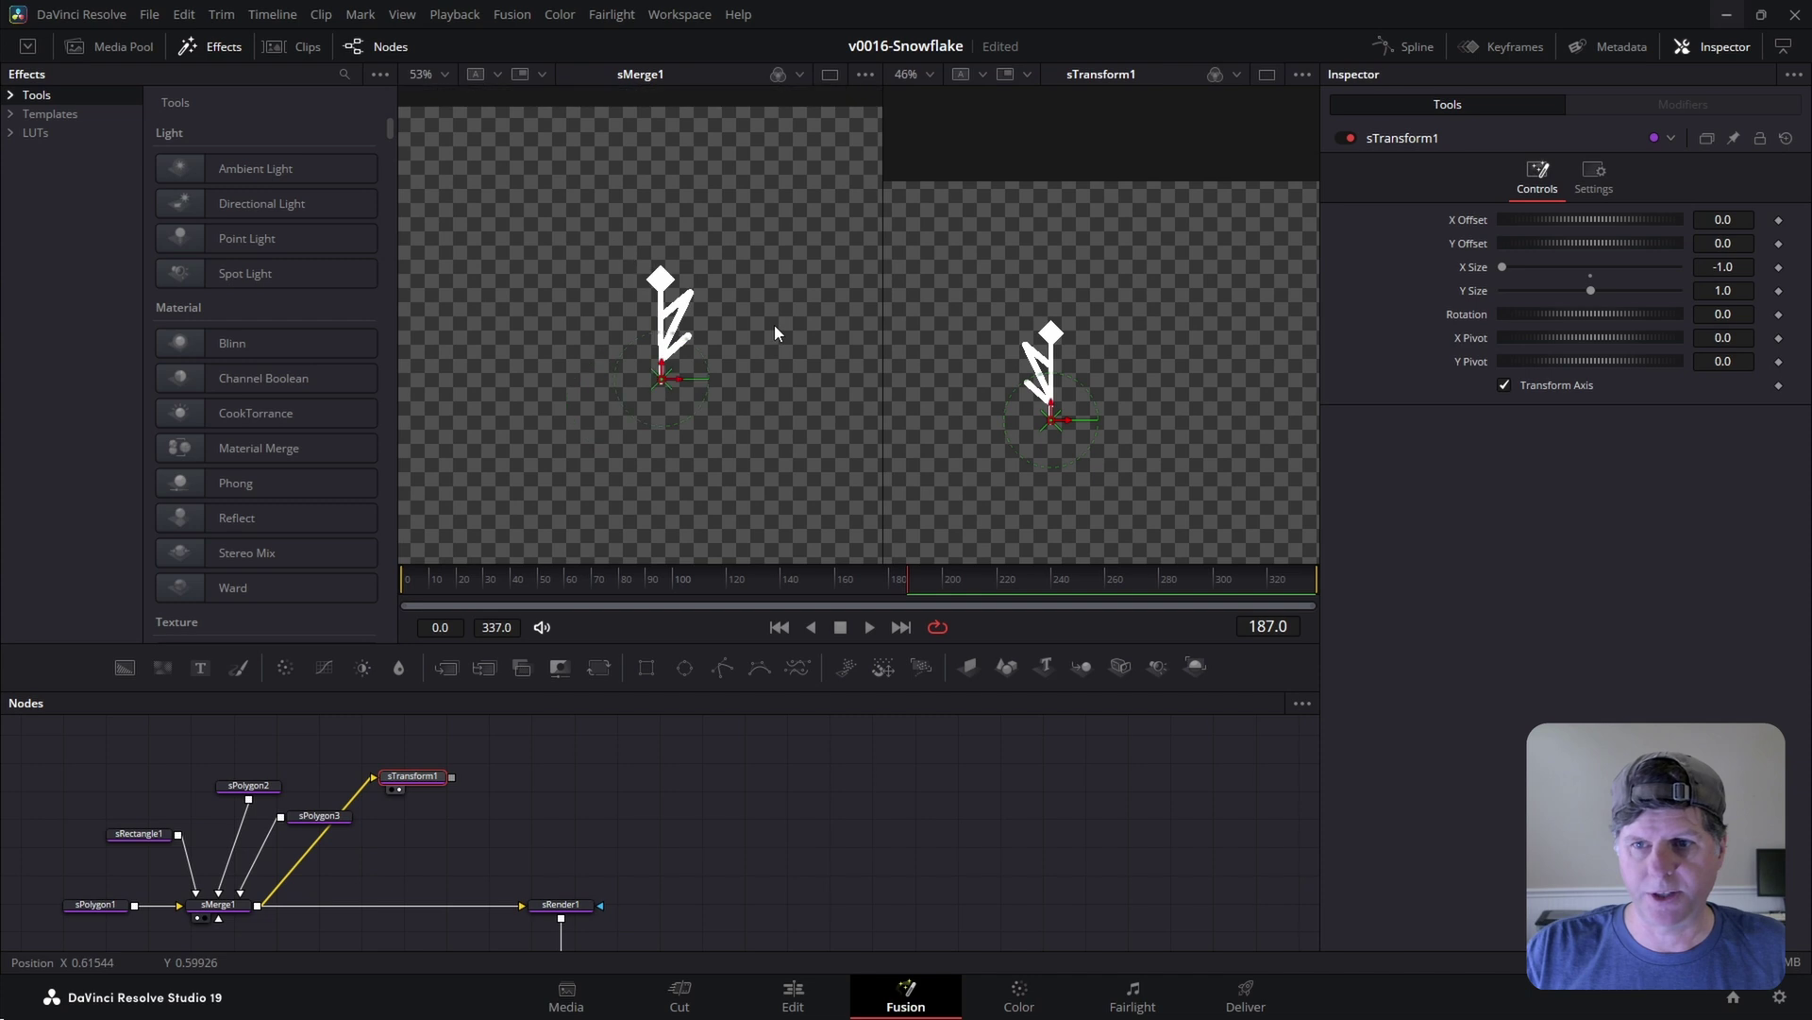
left_click_drag(1002, 416, 996, 361)
- Try combining both halves with a new sMerge node after sMerge1, feeding it from sMerge1 and sTransform1
left_click(222, 910)
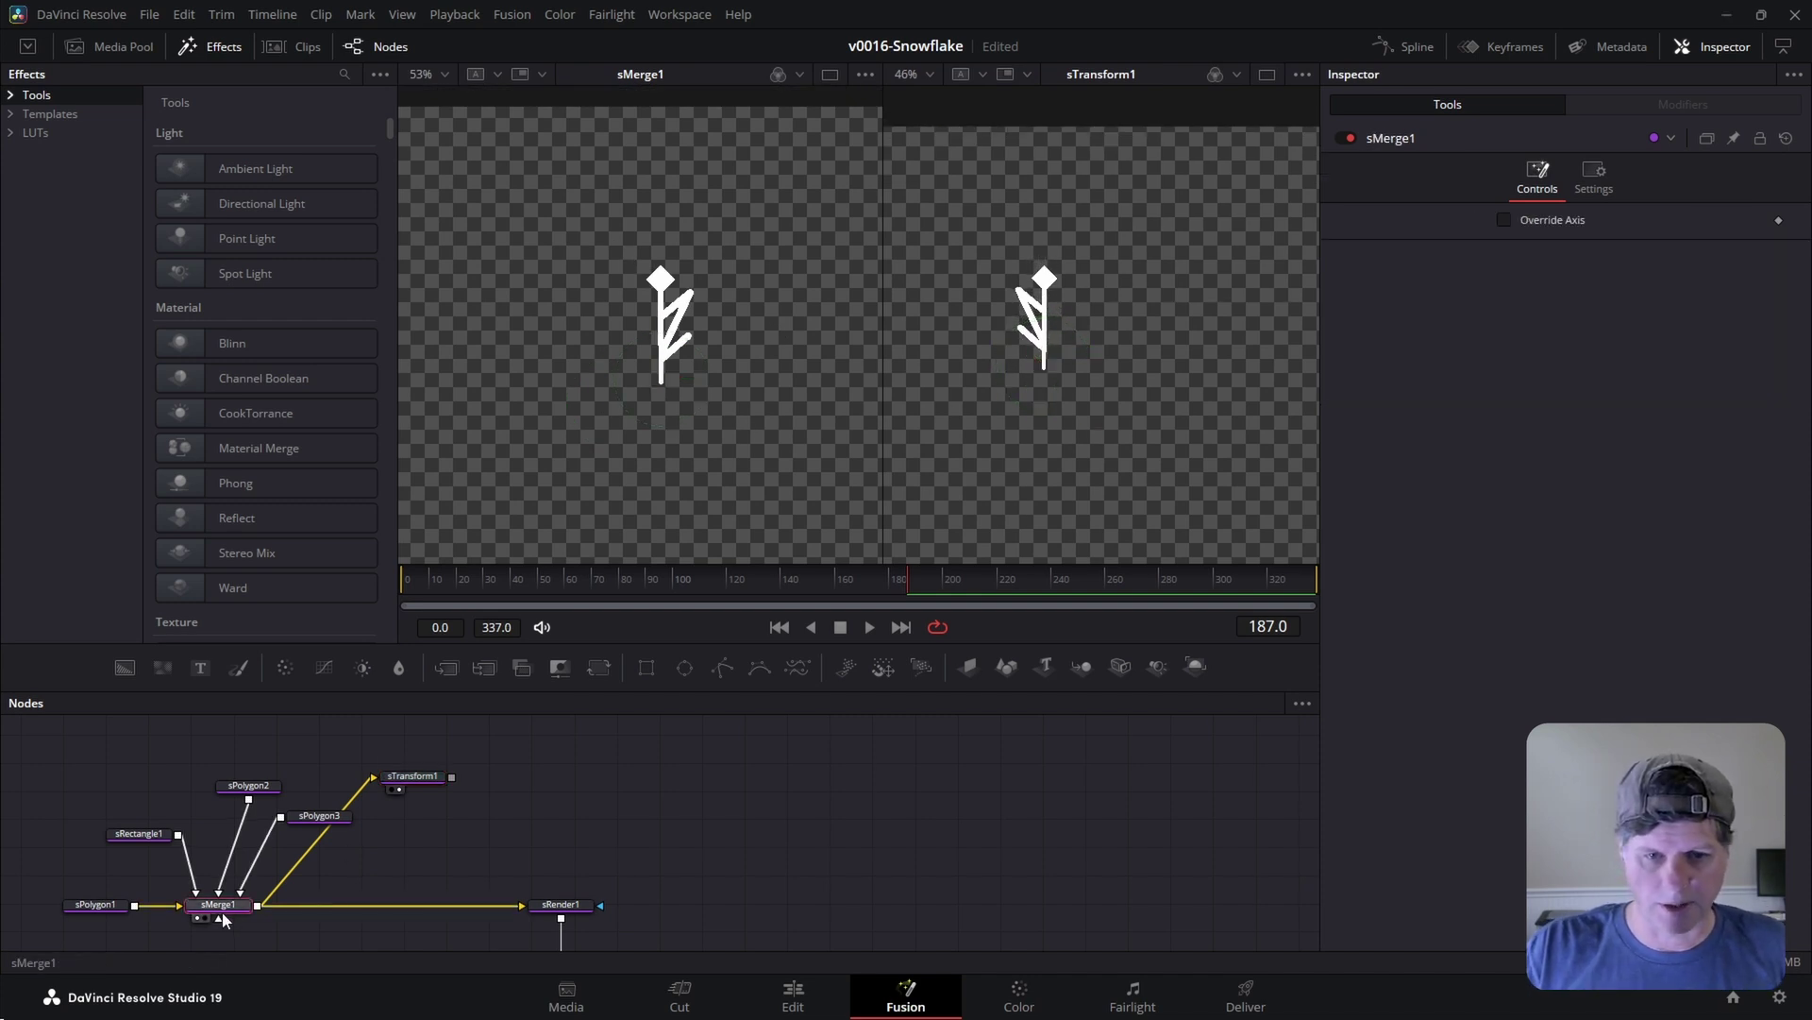
key("shift+space")
type("sm")
key("Return")
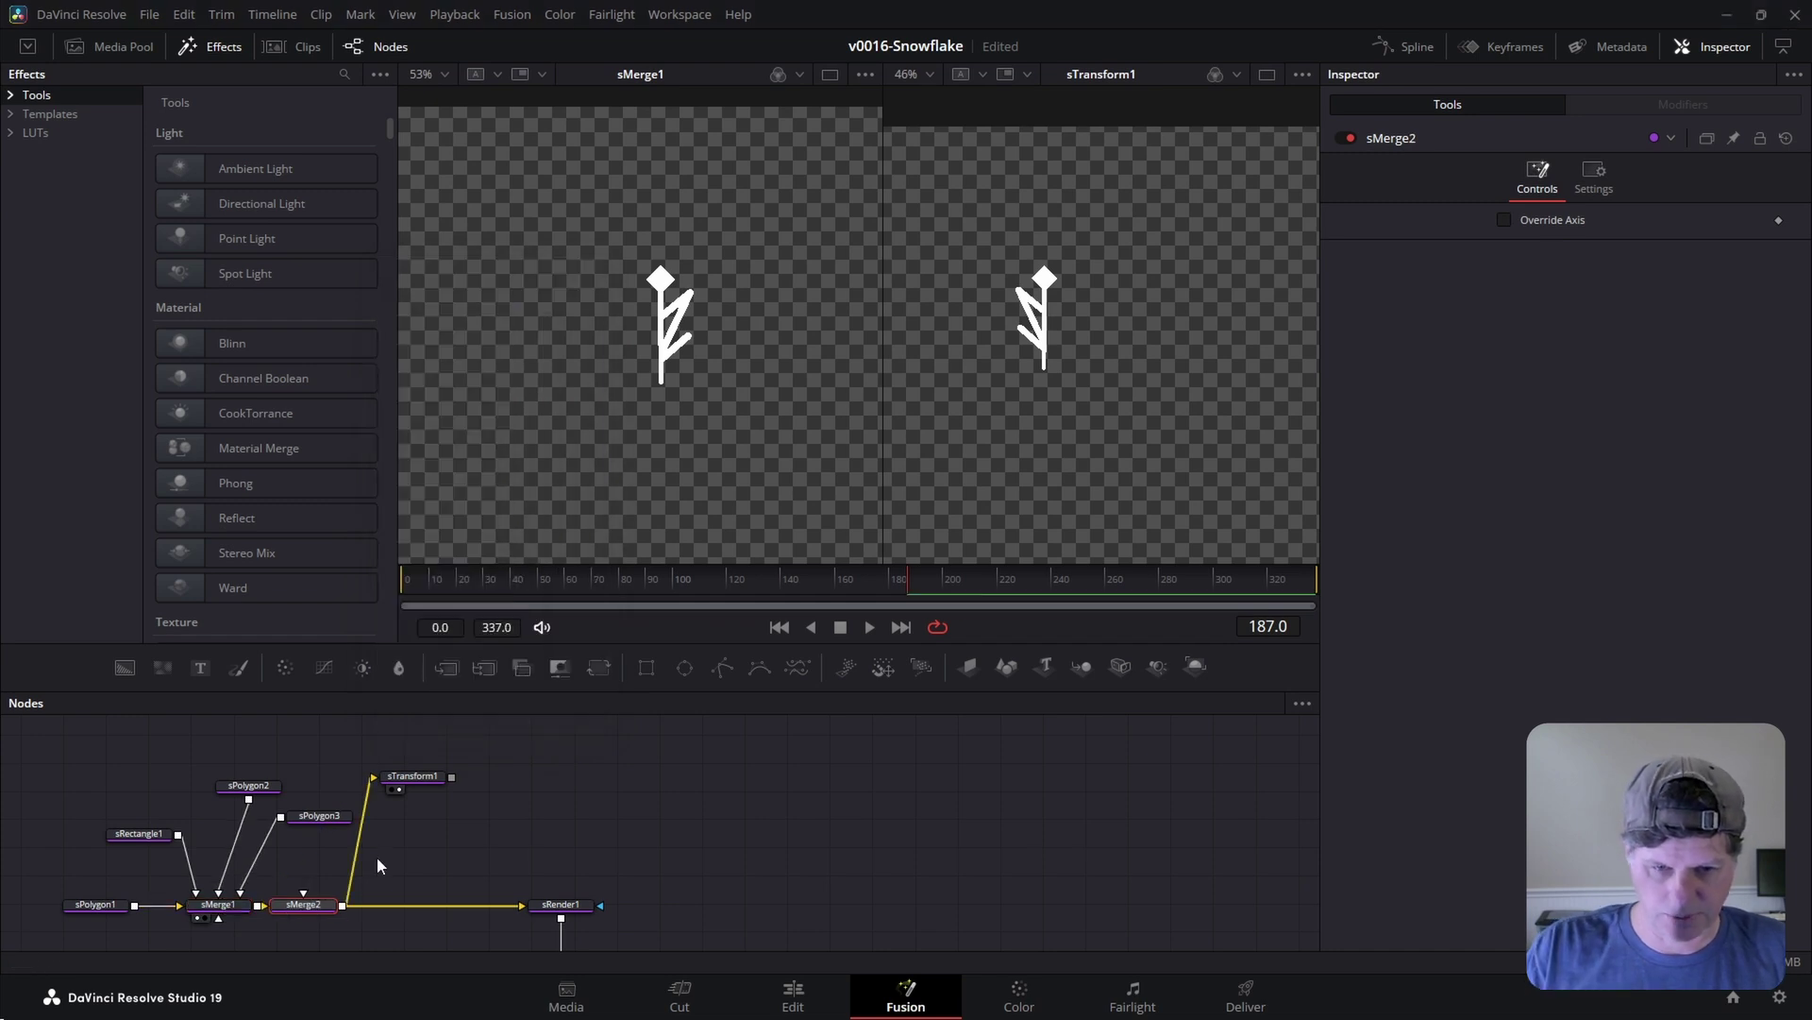
left_click_drag(258, 905, 343, 912)
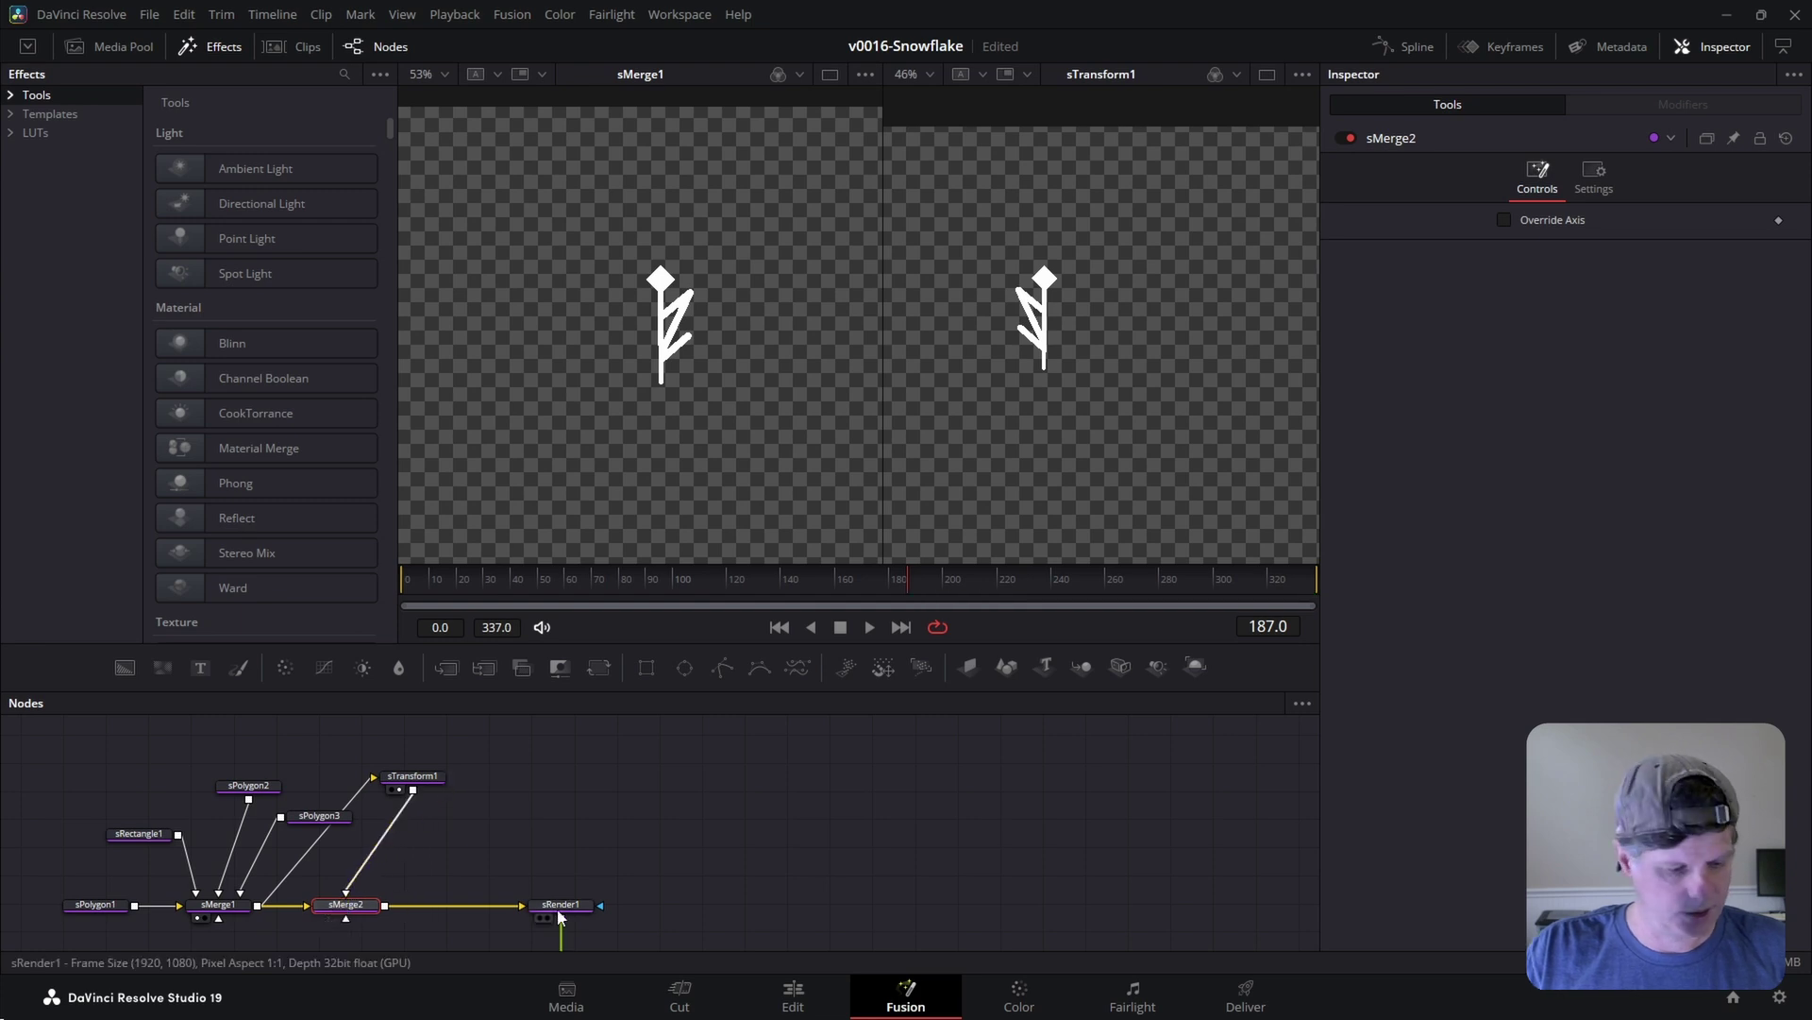
- Show sRender1 in the second viewer to examine how the overlapping original and mirrored shapes combine
left_click(560, 904)
key("2")
scroll(1063, 372, "up", 2)
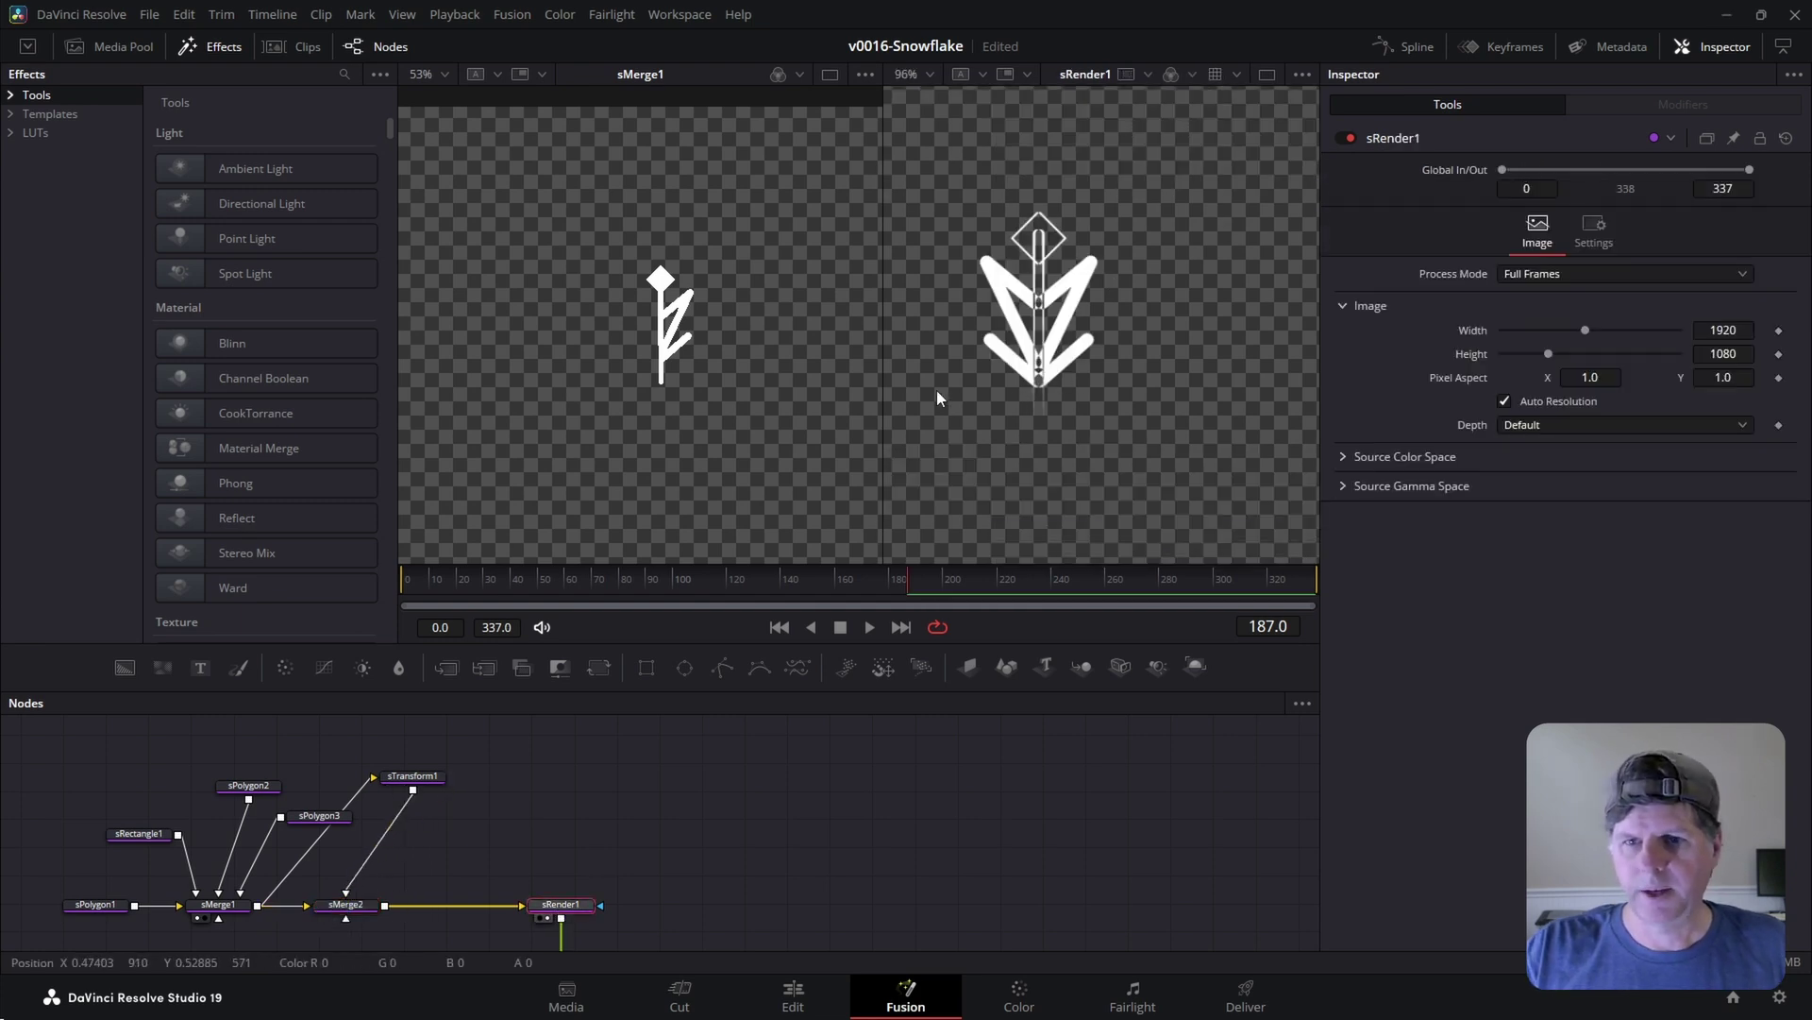
- Try an X Offset on sTransform1, undo it, and delete the sMerge2 node
left_click_drag(424, 798, 433, 794)
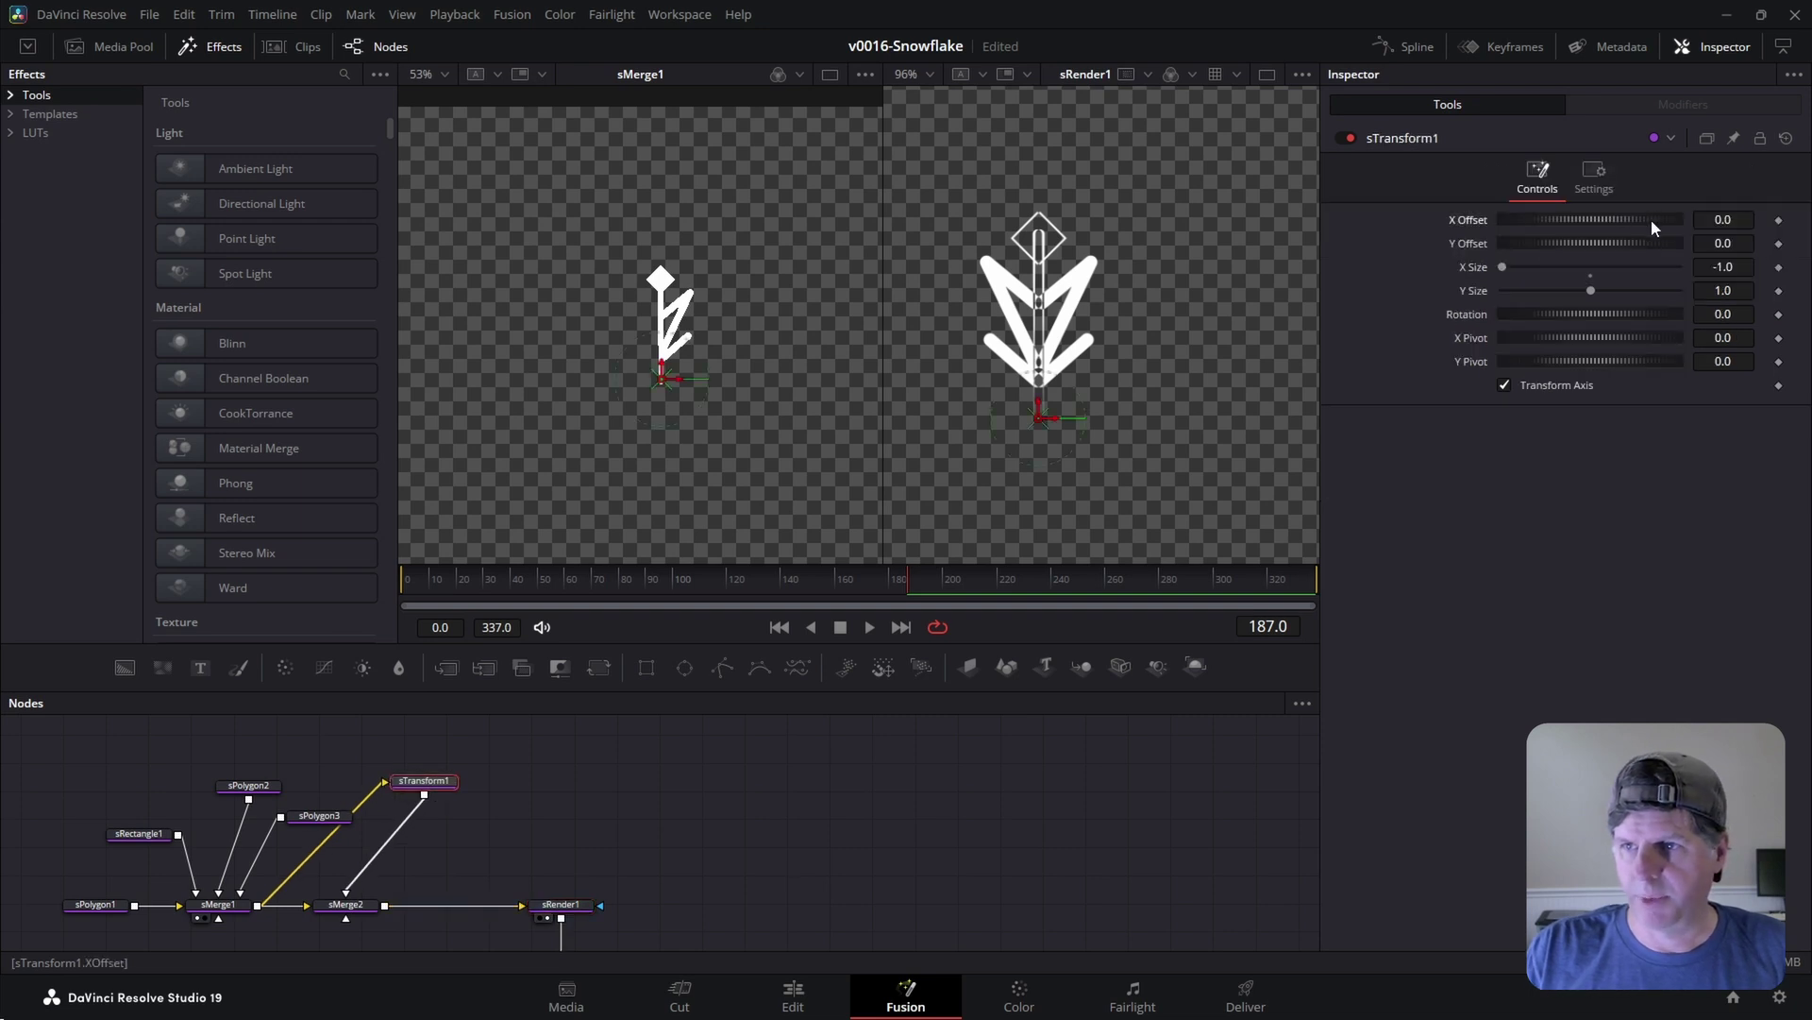
mouse_move(1651, 219)
left_mouse_down()
mouse_move(1633, 219)
mouse_move(1680, 219)
mouse_move(1658, 219)
left_mouse_up()
key("ctrl+z")
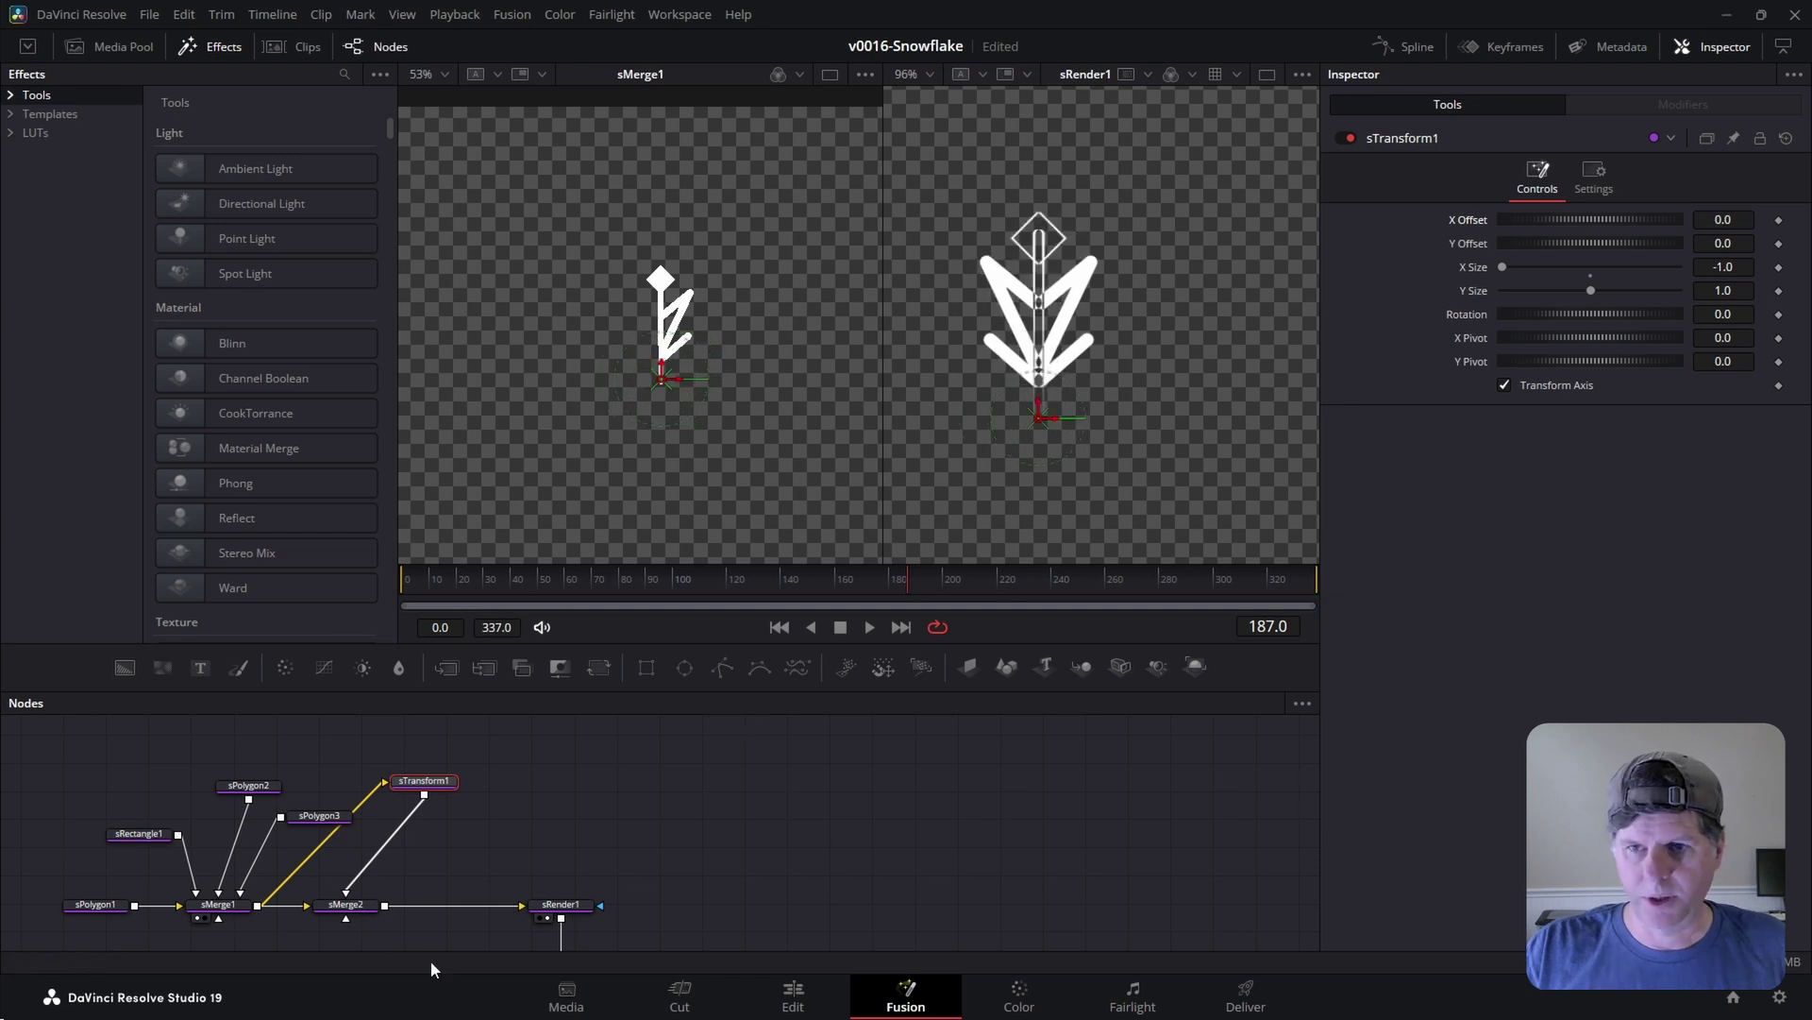
key("Delete")
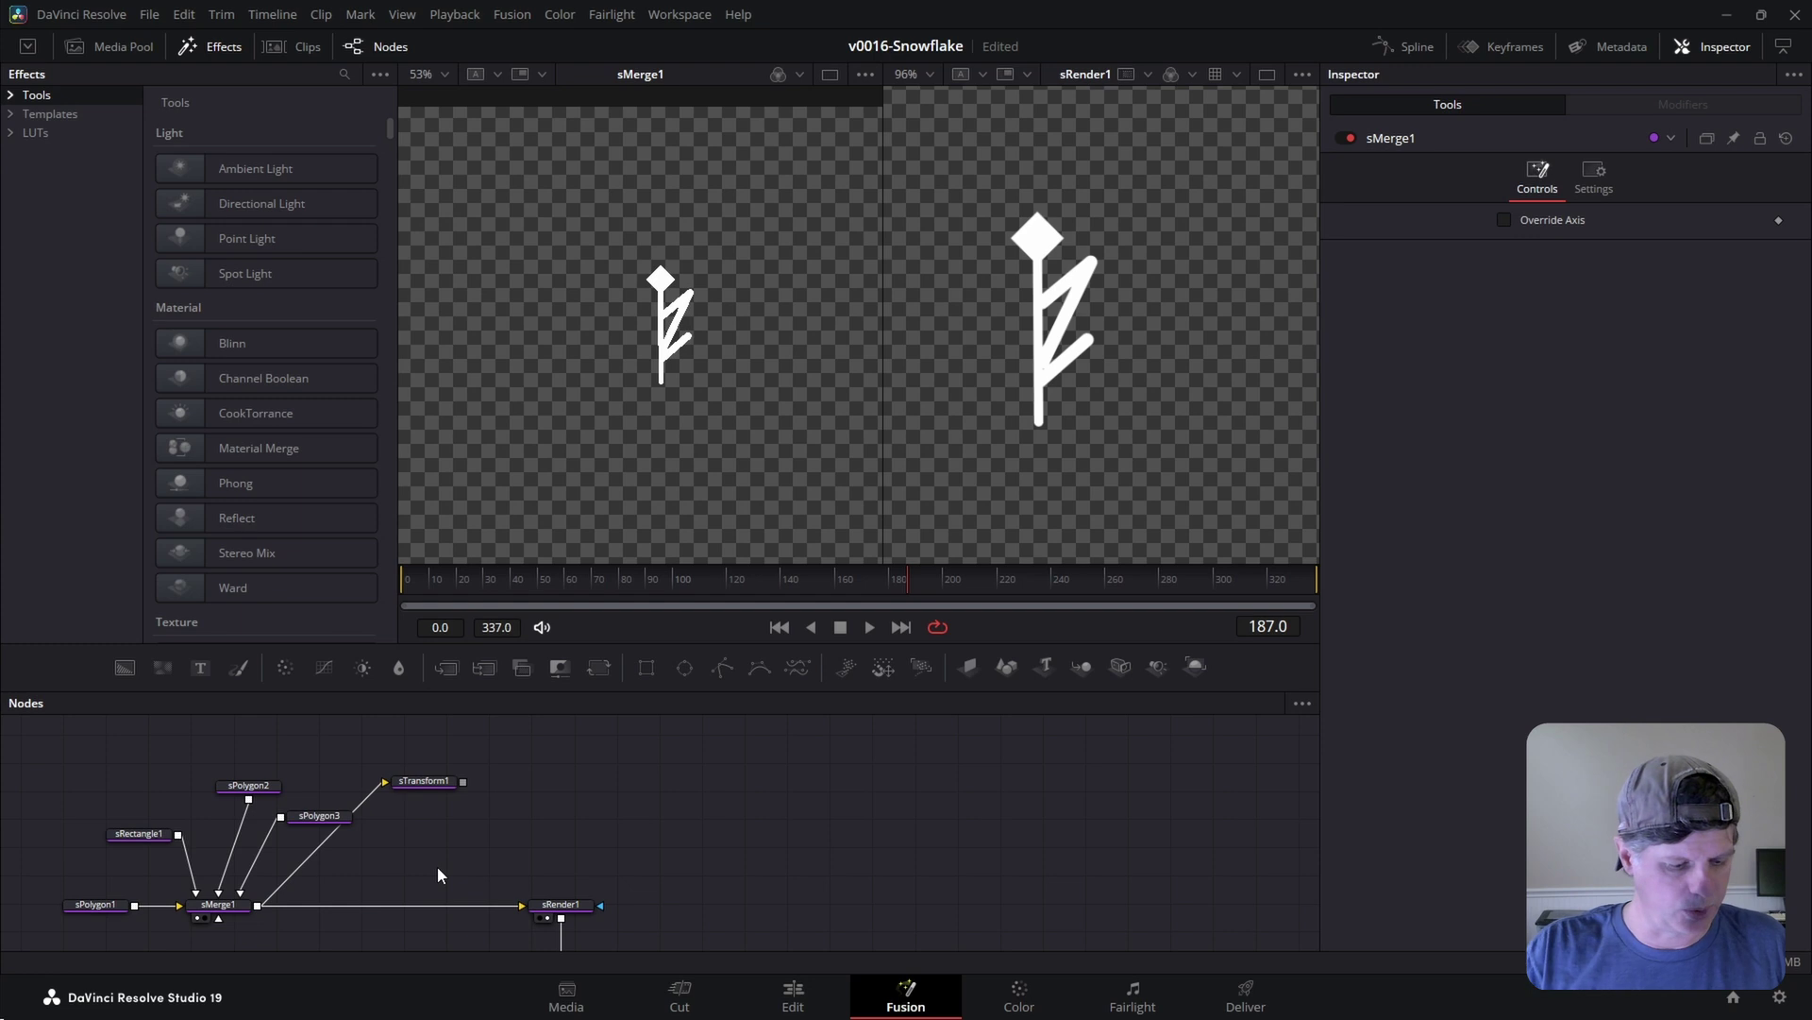
- Insert an sBoolean node between sMerge1 and sRender1 and connect sTransform1 as its second input
key("shift+space")
type("sb")
key("Up")
key("Return")
left_click_drag(463, 725, 379, 841)
left_click_drag(422, 735, 406, 752)
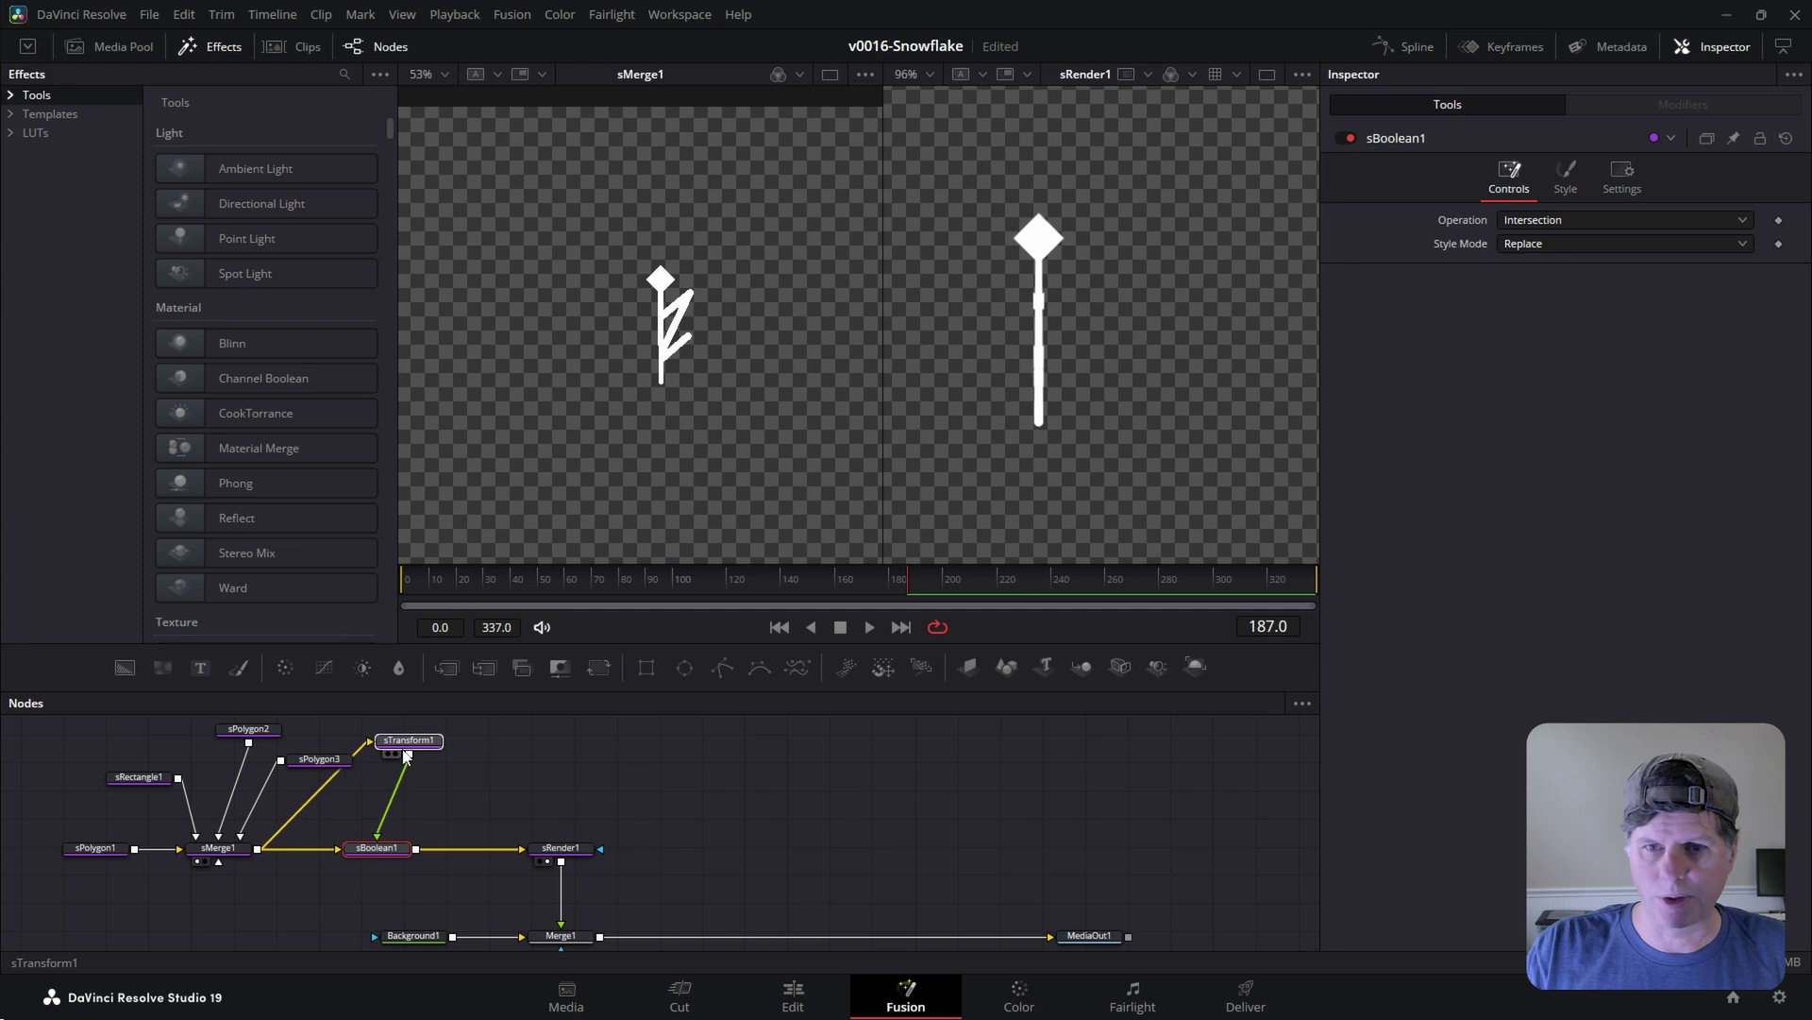
left_click_drag(395, 849, 402, 850)
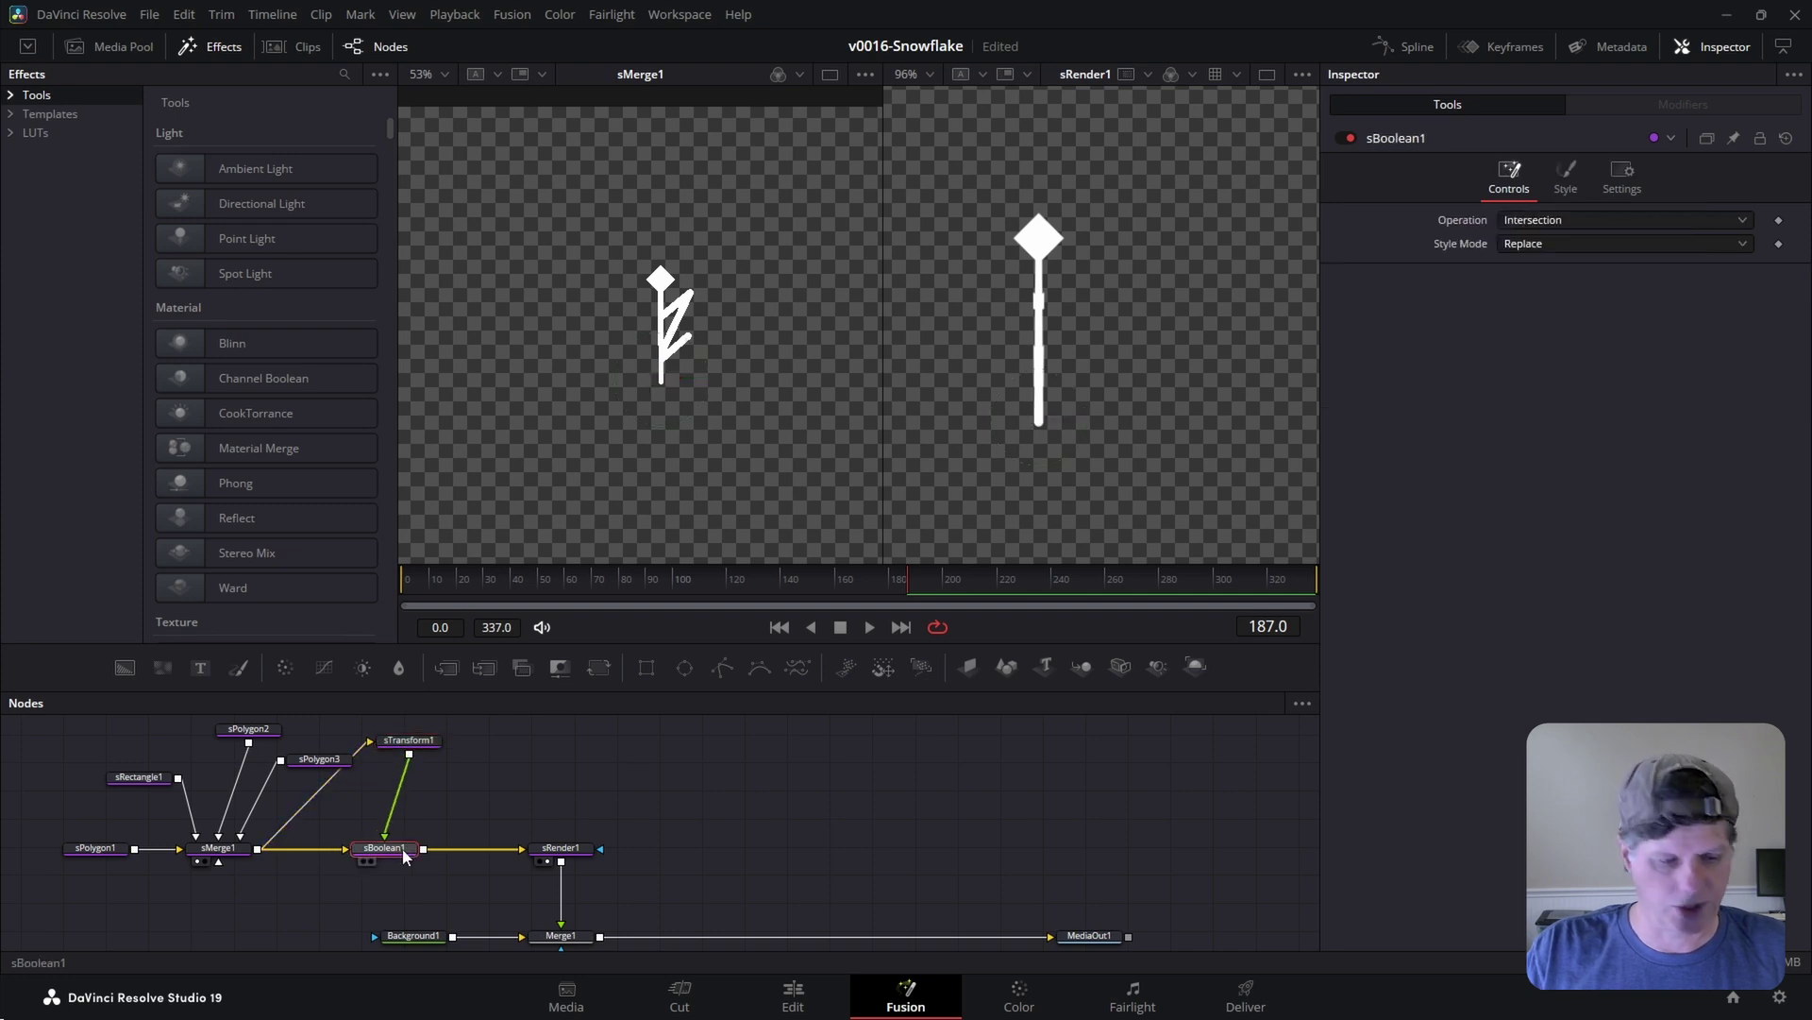
- Set sBoolean1's operation to Union and check the joined arm up close
left_click(1547, 223)
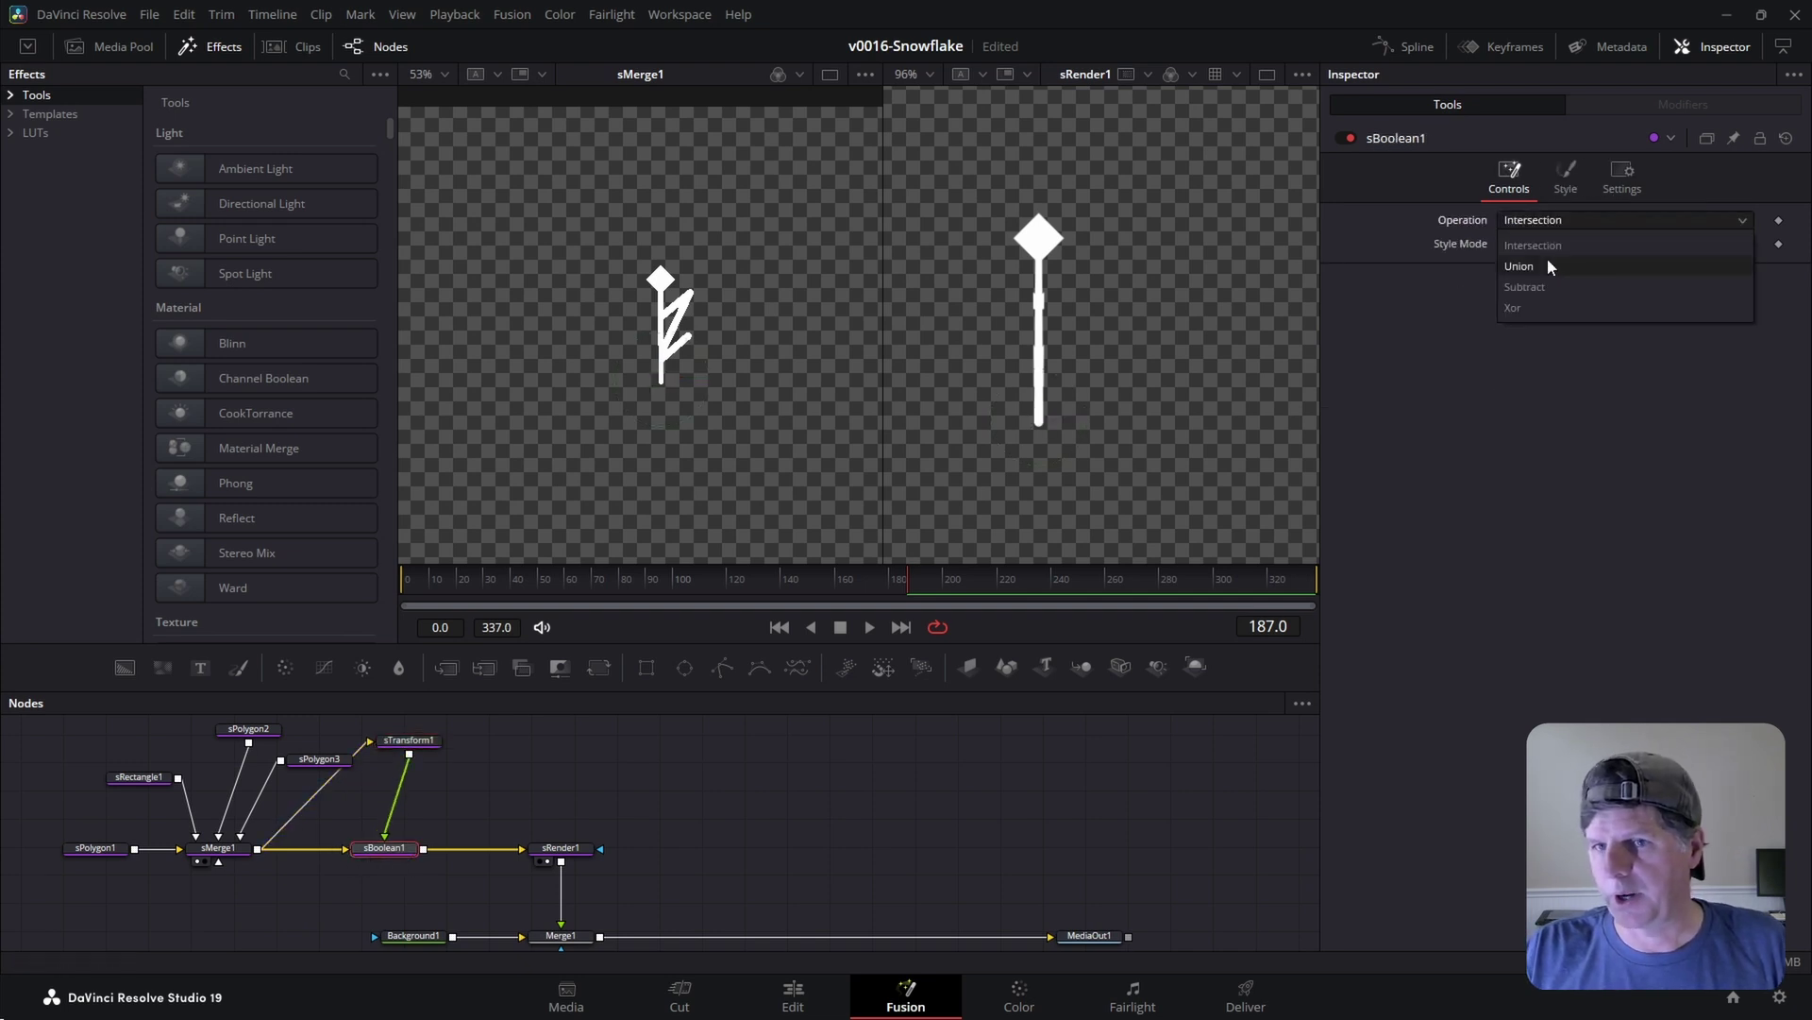
left_click(1548, 261)
scroll(1103, 348, "up", 3)
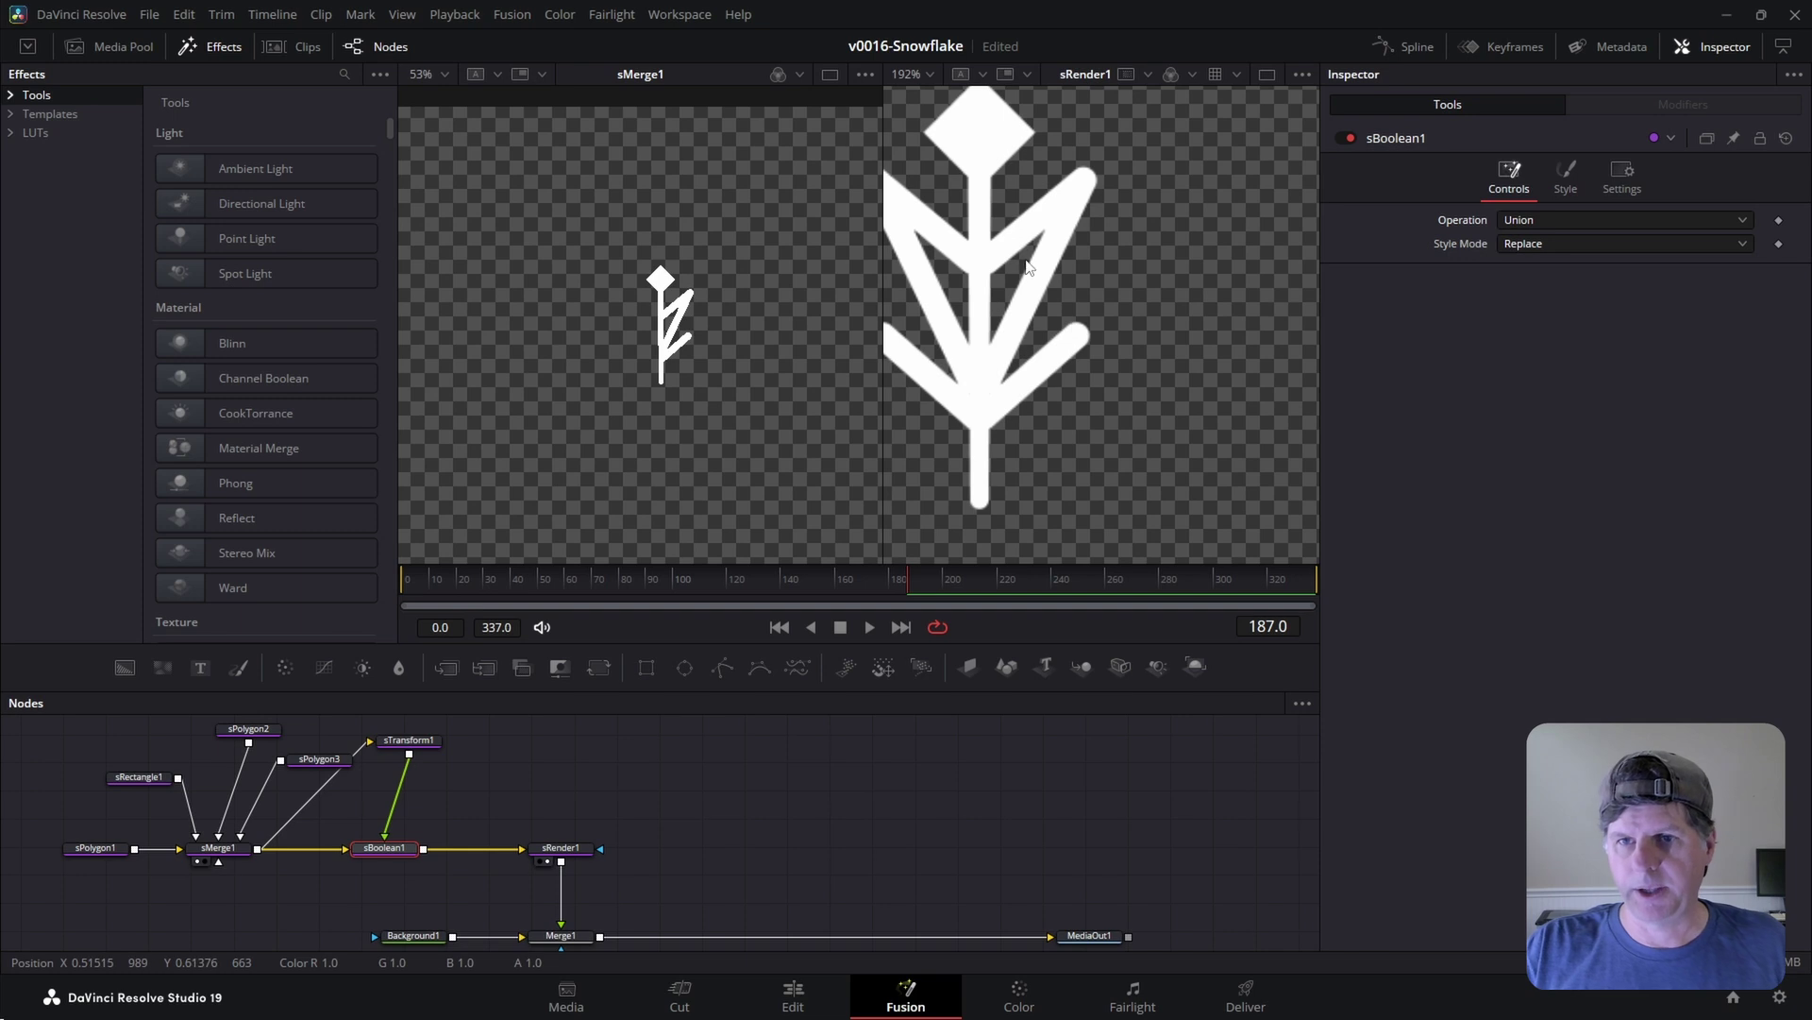
scroll(1019, 242, "down", 3)
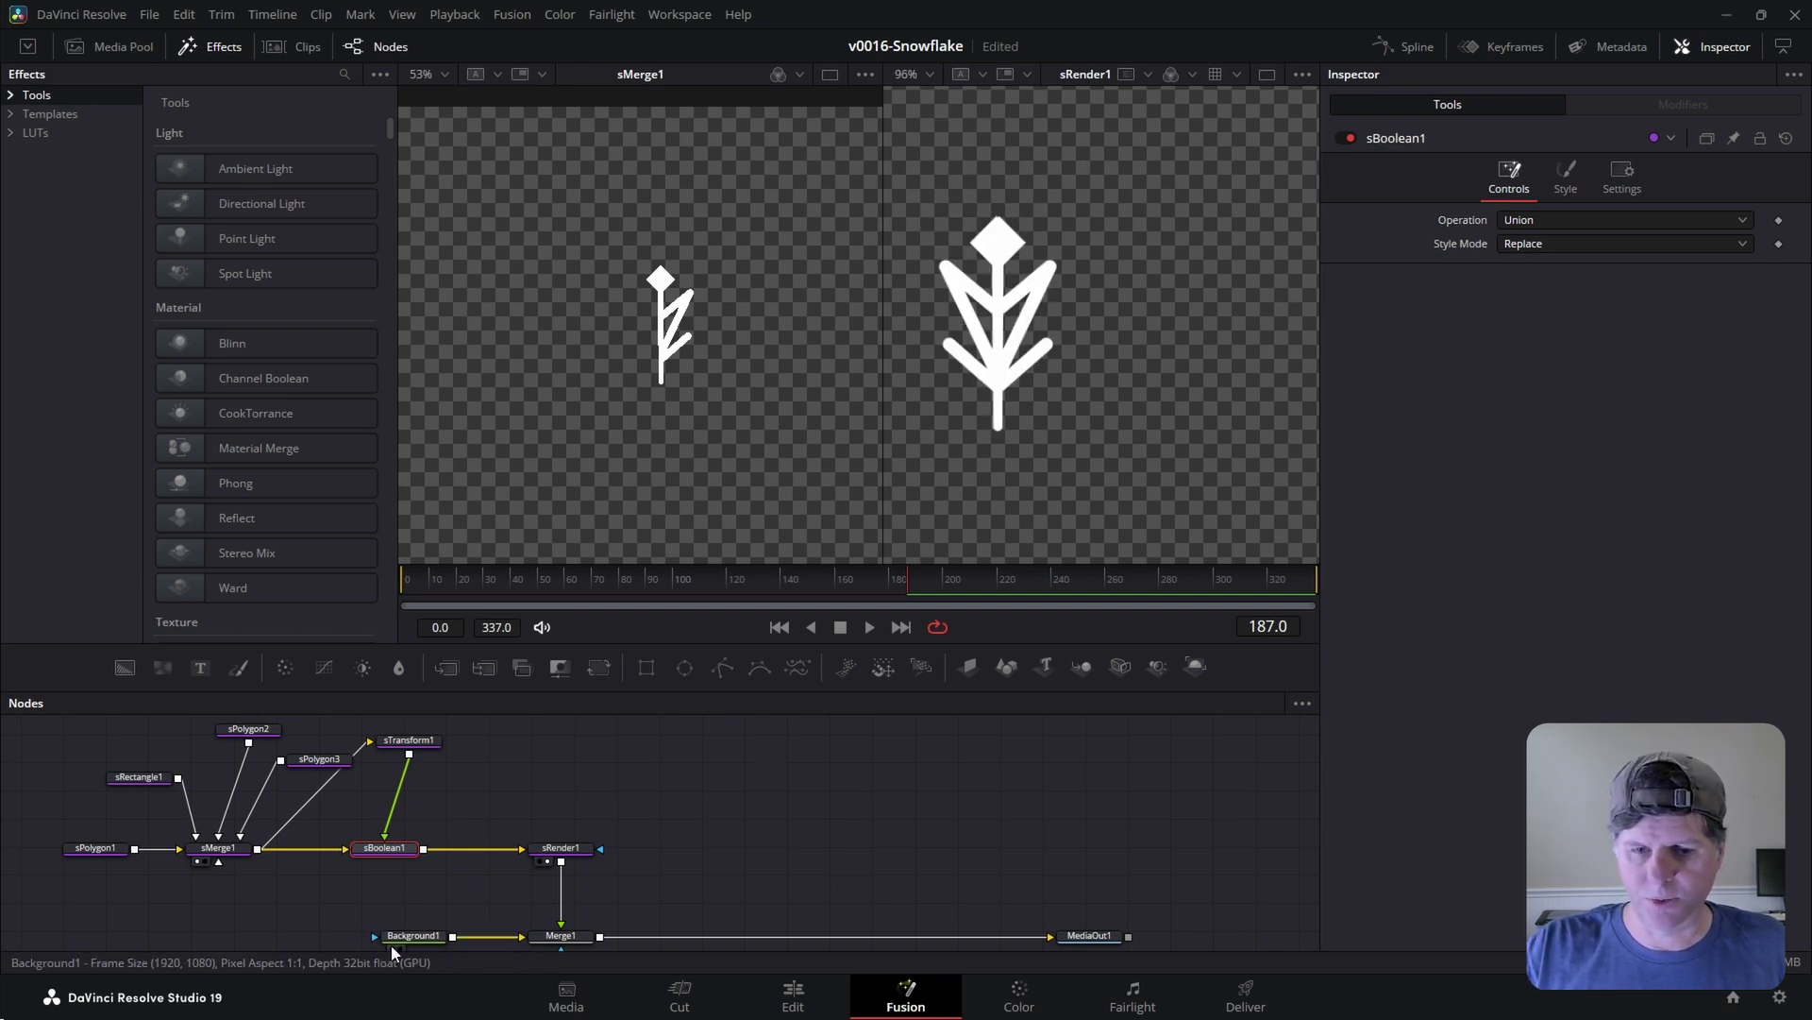
- Move the render, background, merge and output nodes to the right to make room after sBoolean1, aligning Background1 with Merge1
left_click(411, 938)
left_click_drag(479, 798, 739, 870)
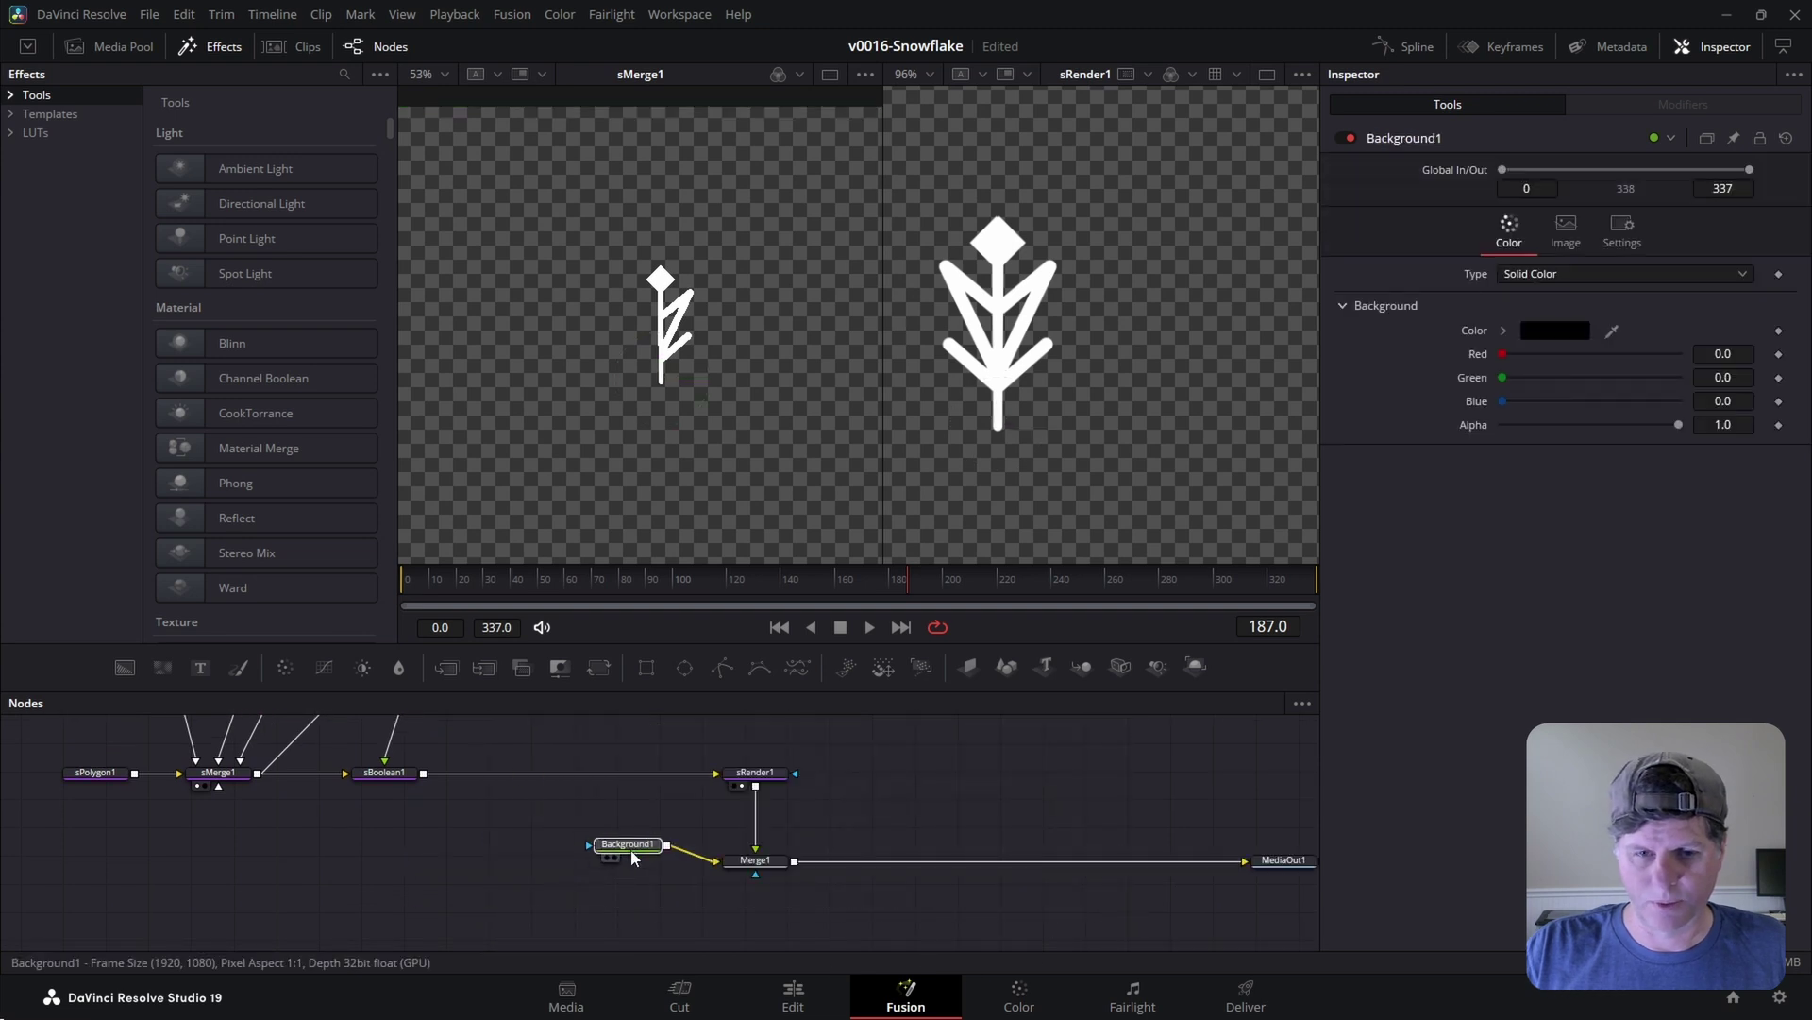
left_click_drag(632, 852, 631, 867)
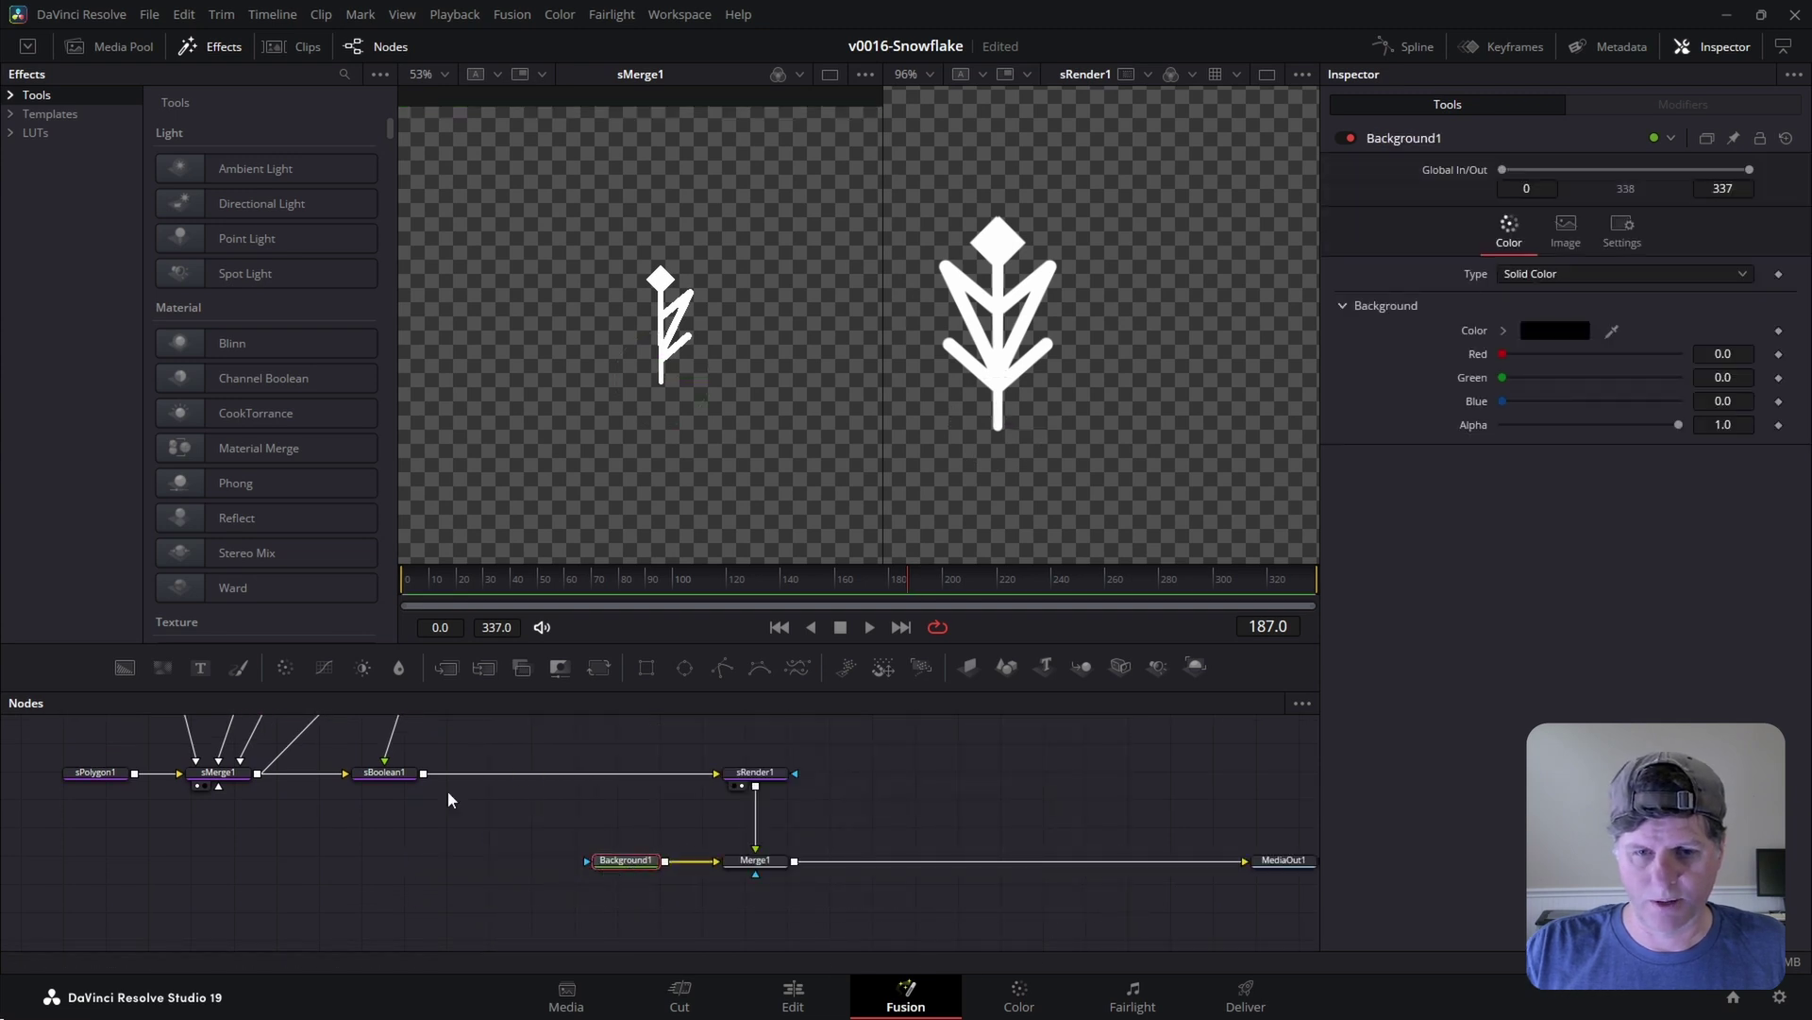
- Insert an sDuplicate node between sBoolean1 and sRender1
left_click(384, 776)
scroll(427, 840, "up", 2)
key("shift+space")
type("s")
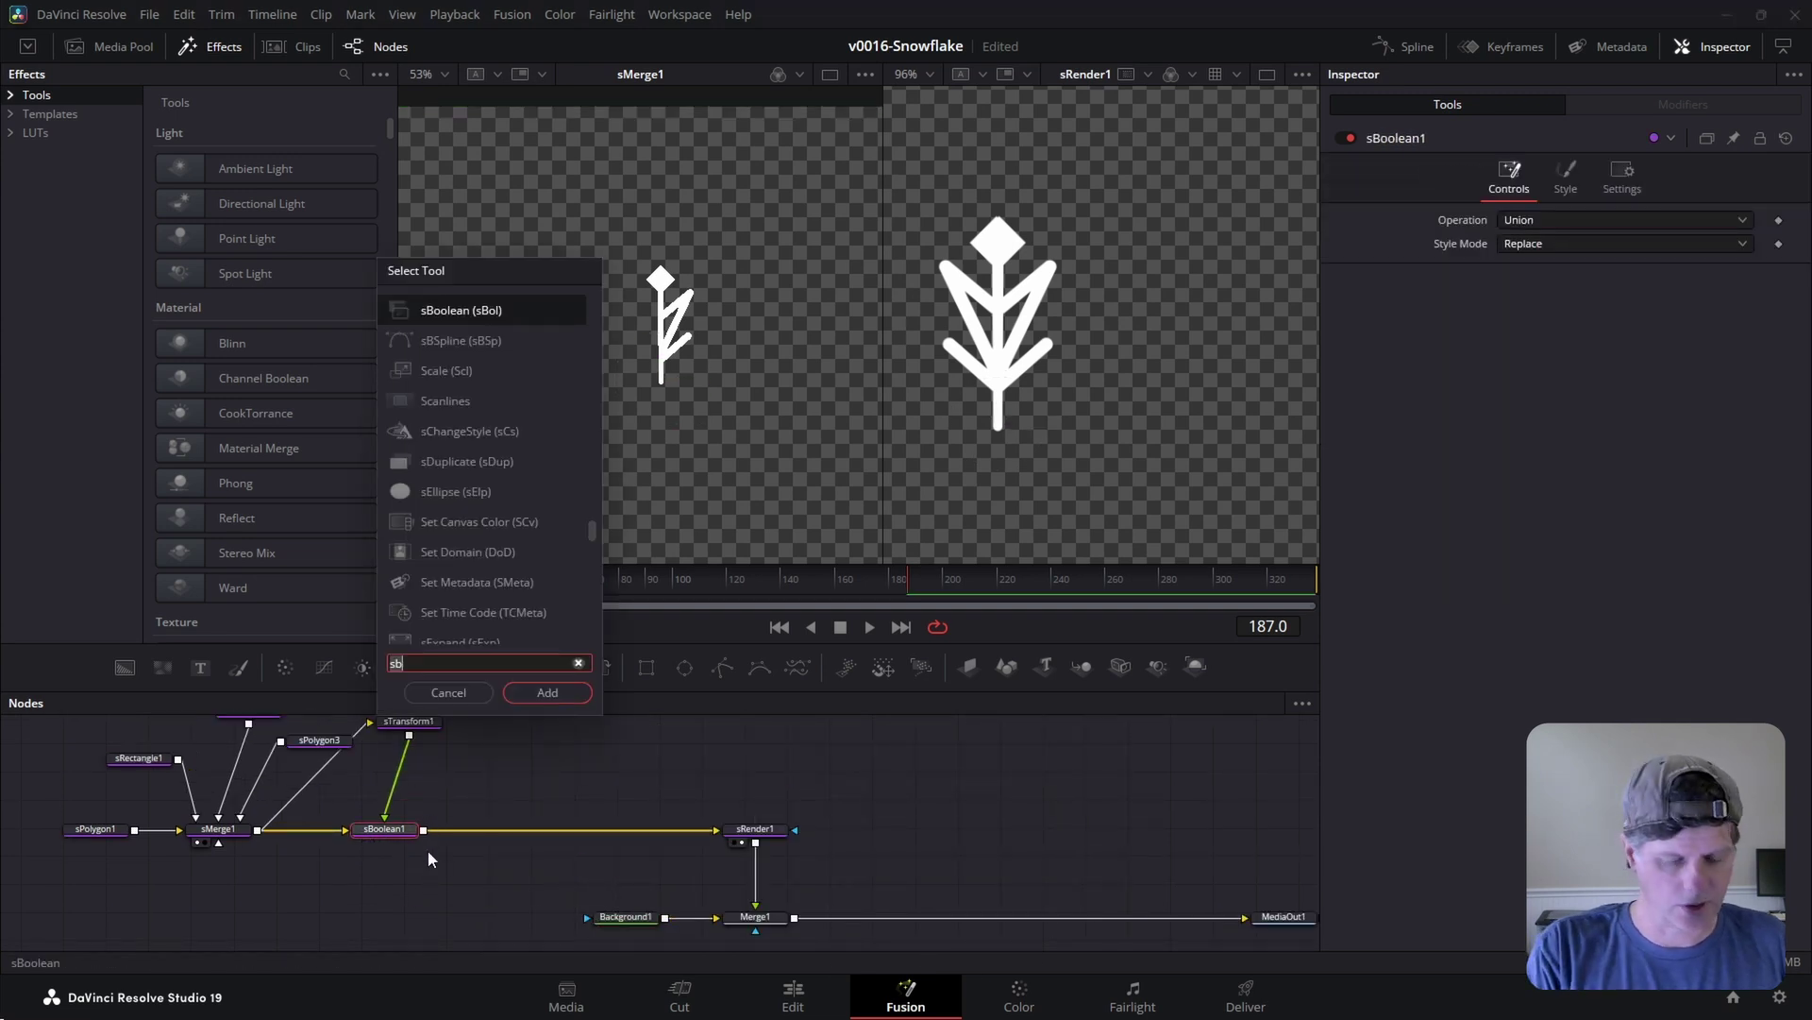
type("dup")
key("Return")
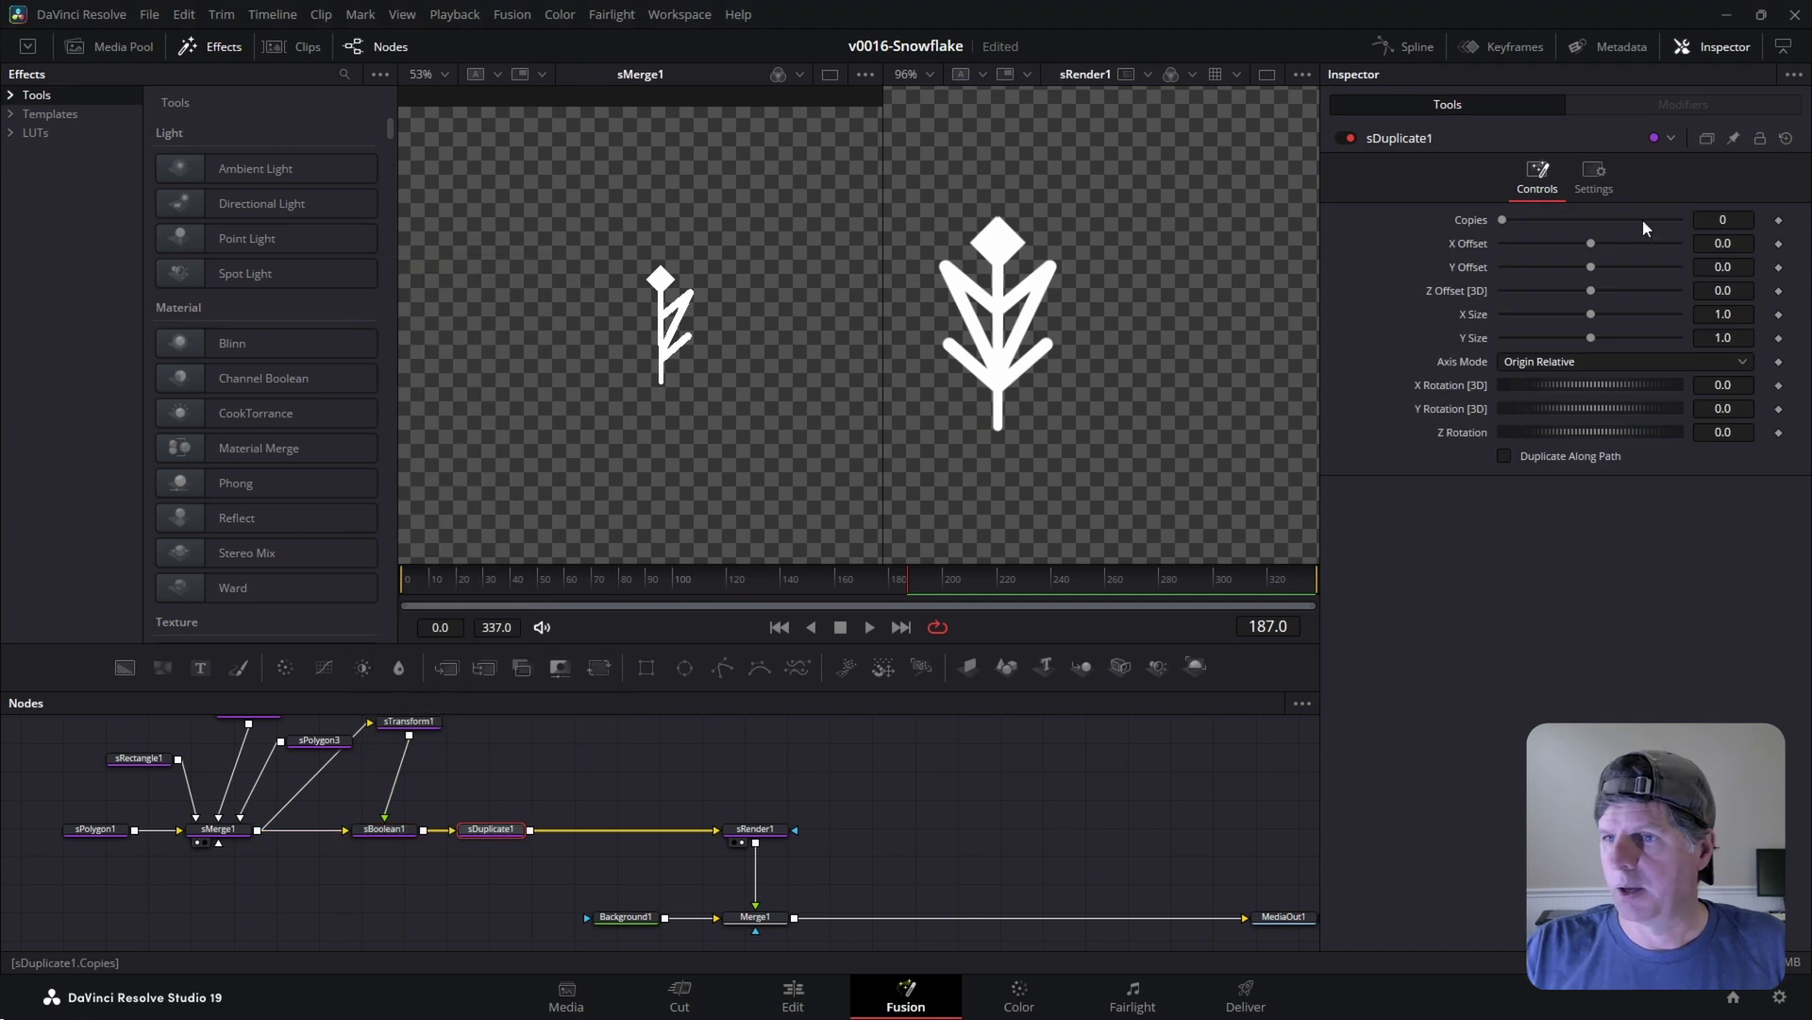
- Set sDuplicate1 to 5 copies and rotate them around the center with a Z Rotation of about -58.2
key("Return")
left_click_drag(1655, 429, 1506, 431)
scroll(1123, 427, "down", 2)
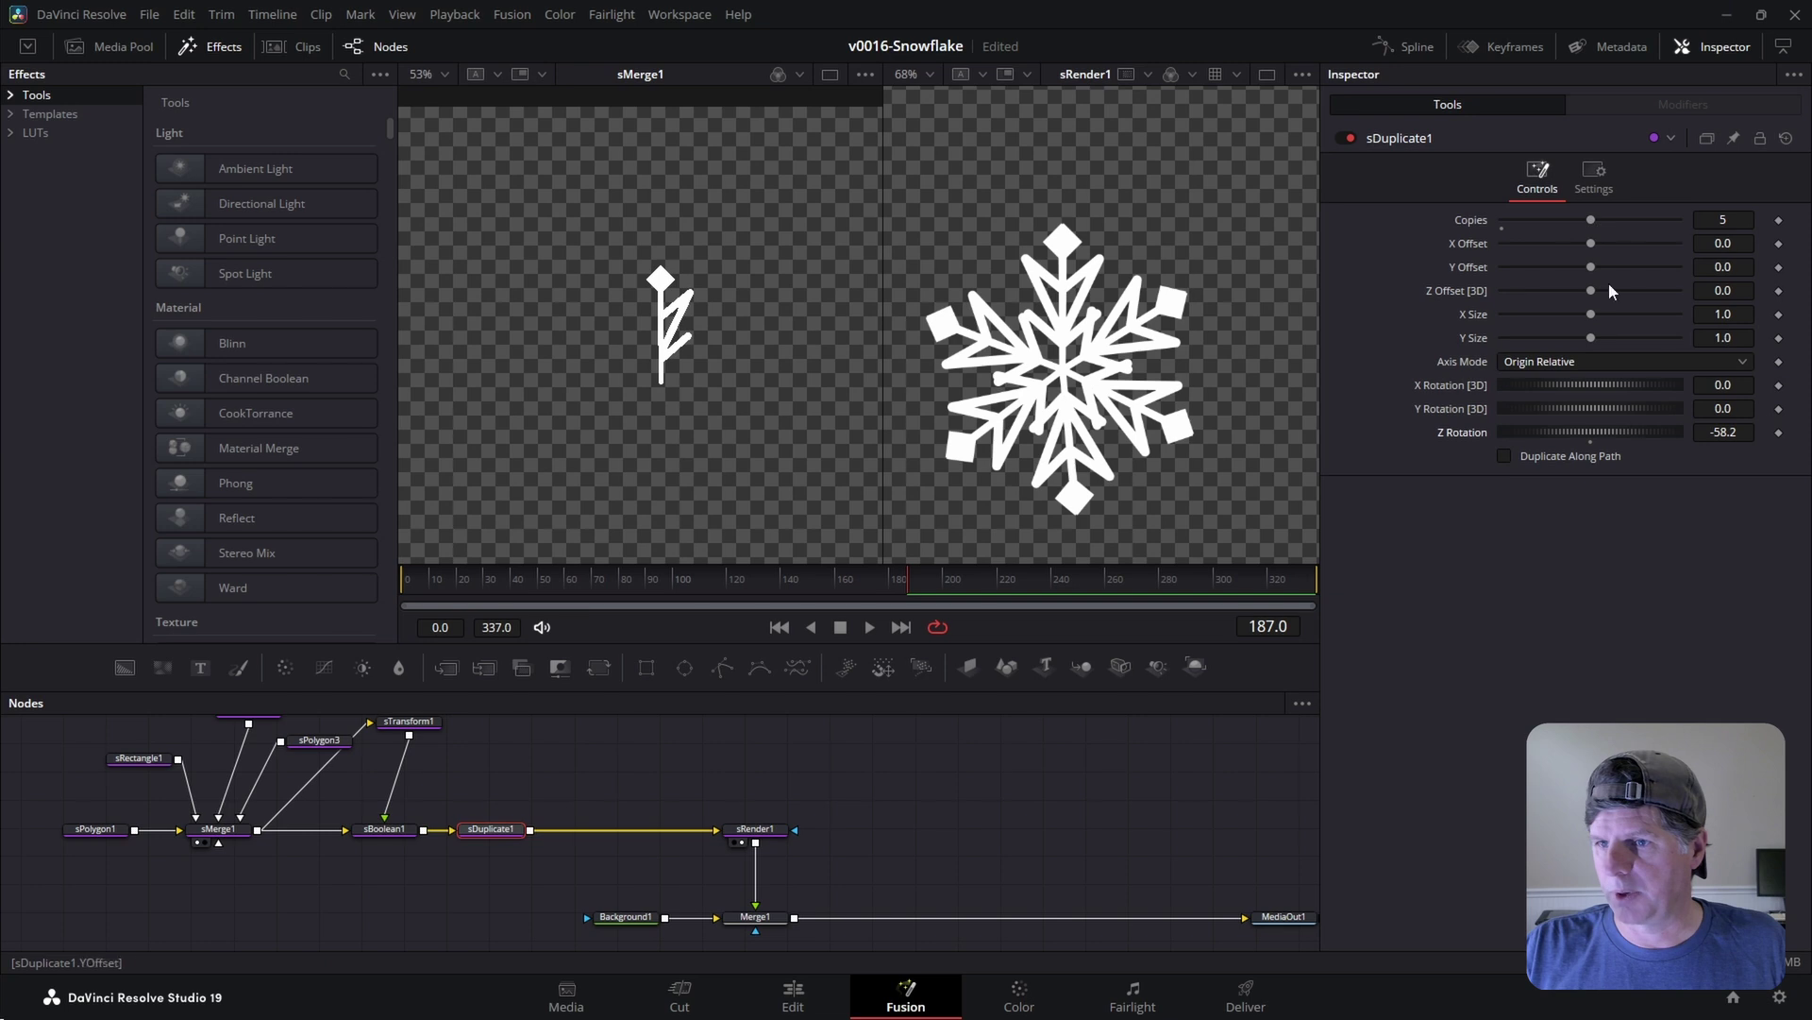
- Reset sDuplicate1's Z Rotation, drive it with the expression 360/Copies, and set Copies to 7
double_click(1463, 439)
right_click(1459, 429)
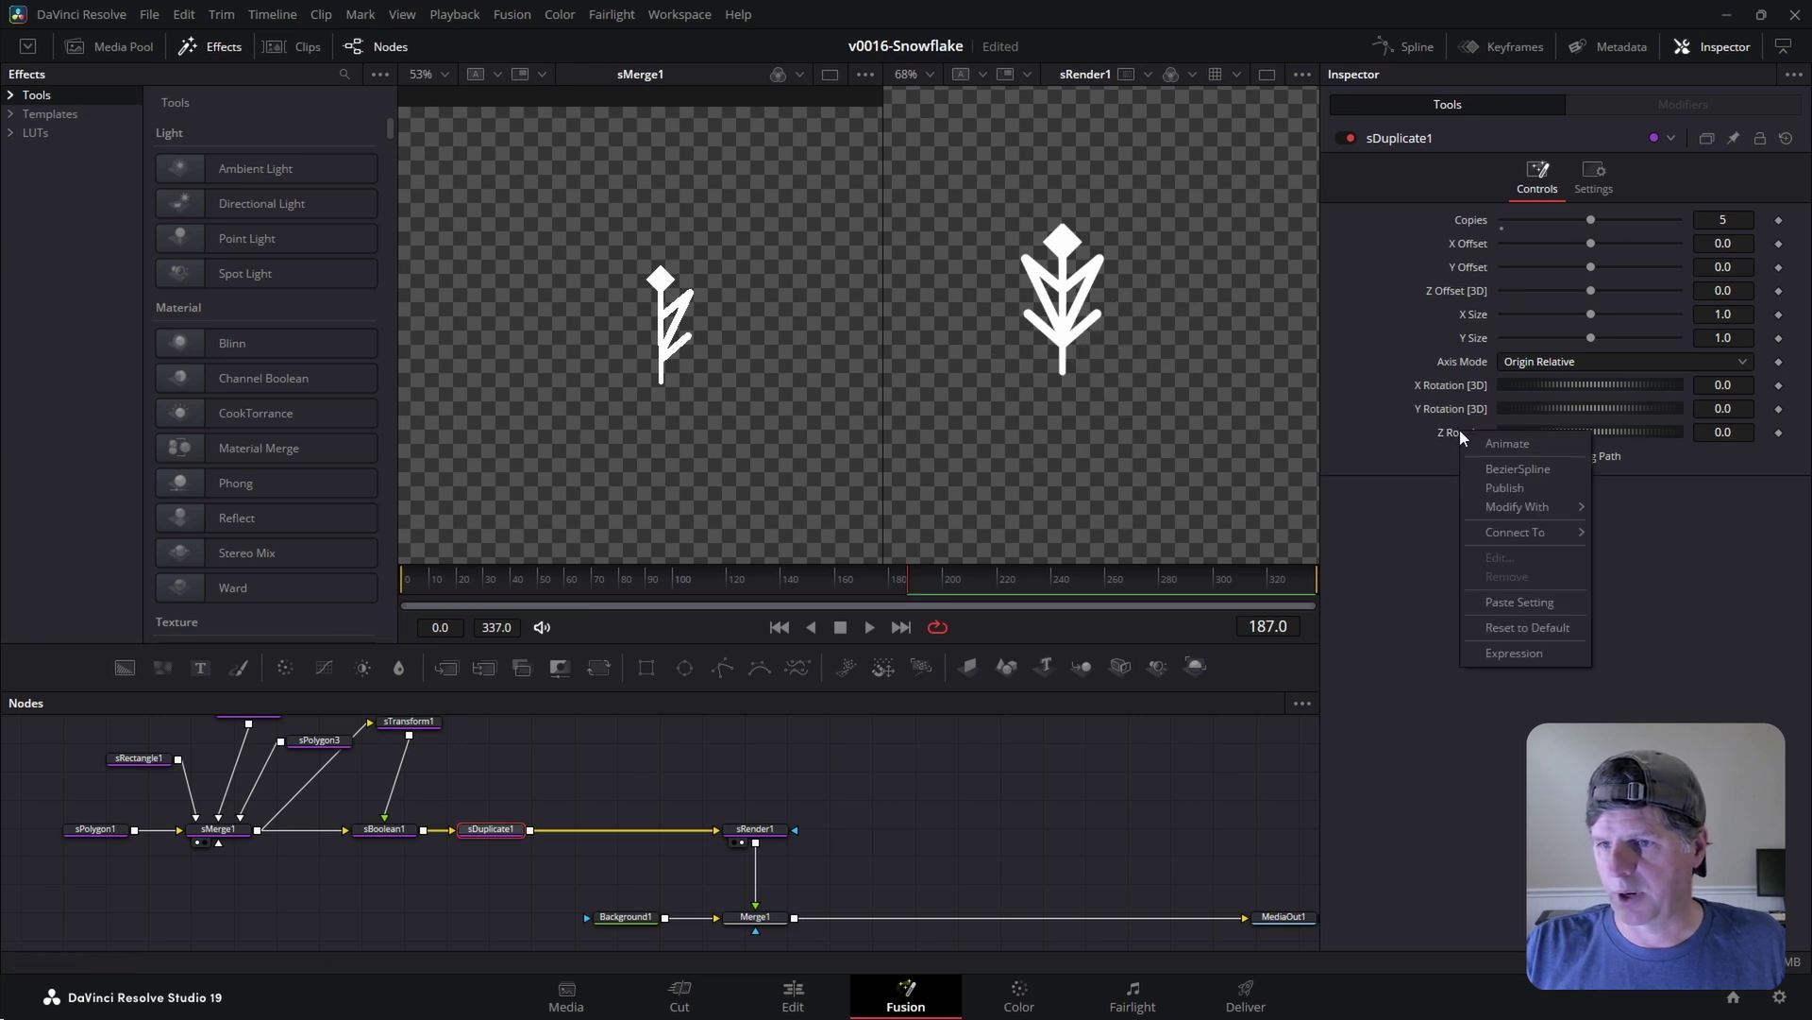
left_click(1539, 653)
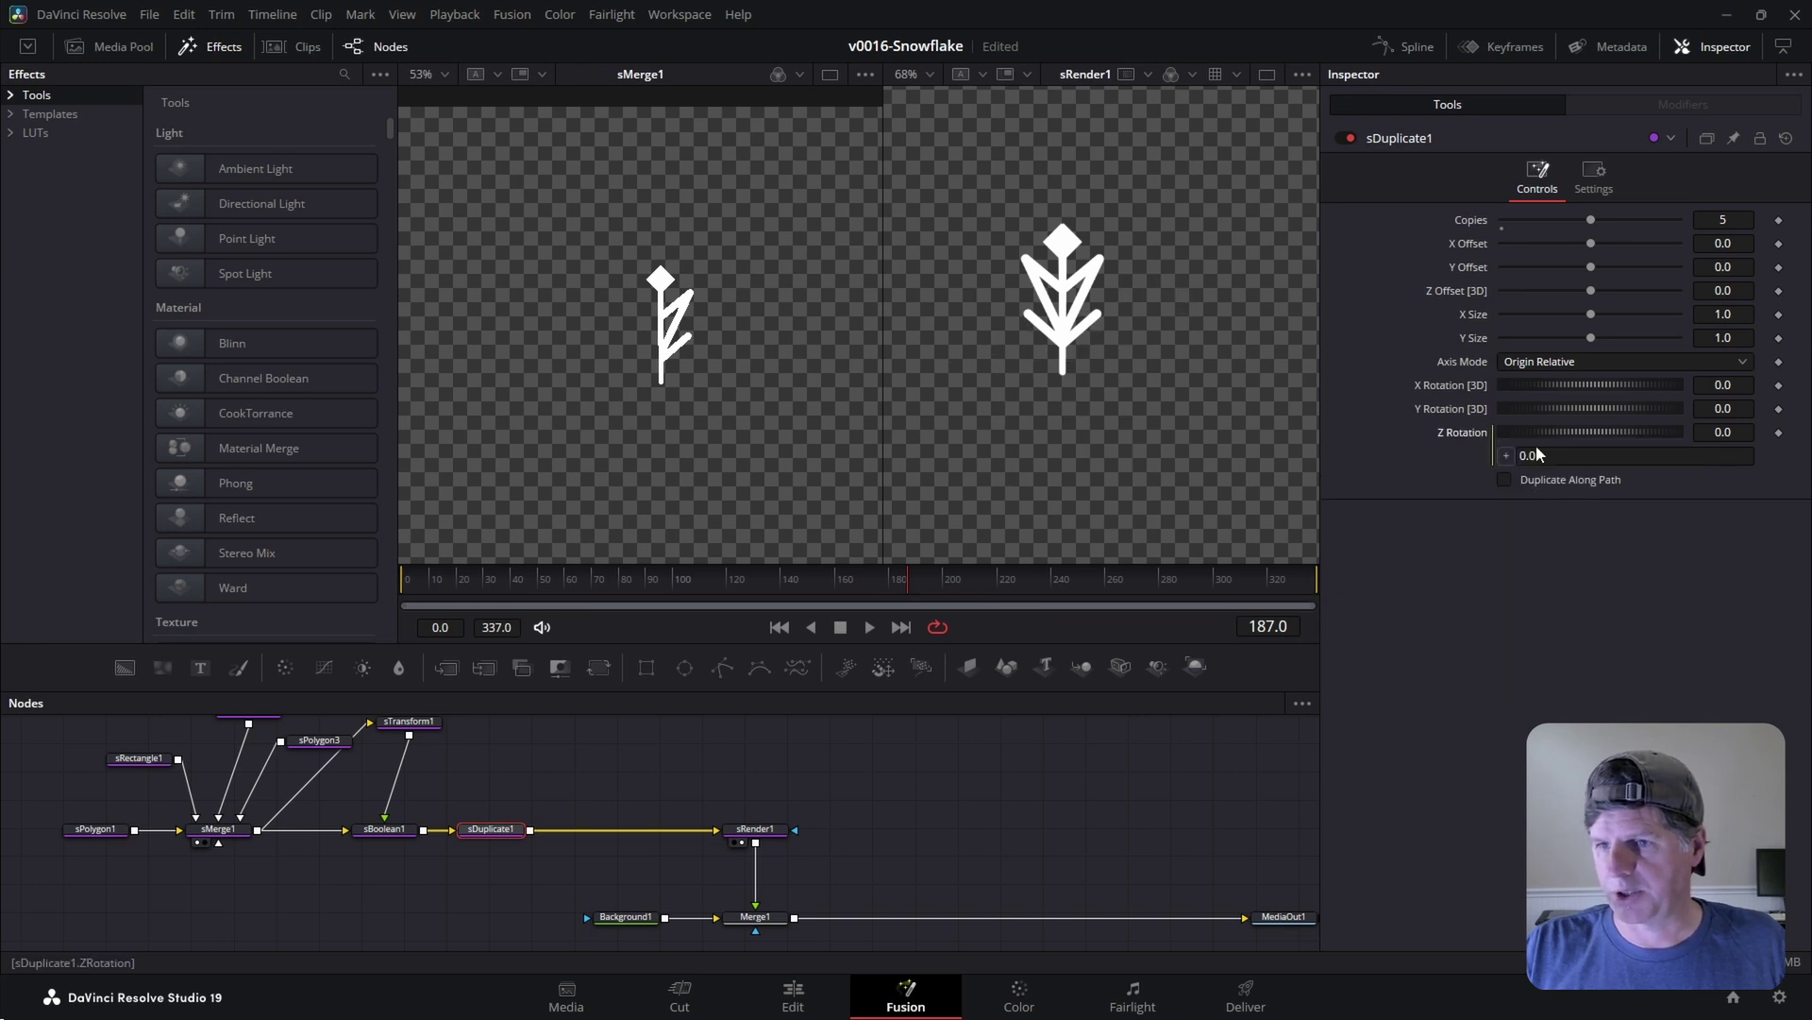
type("360")
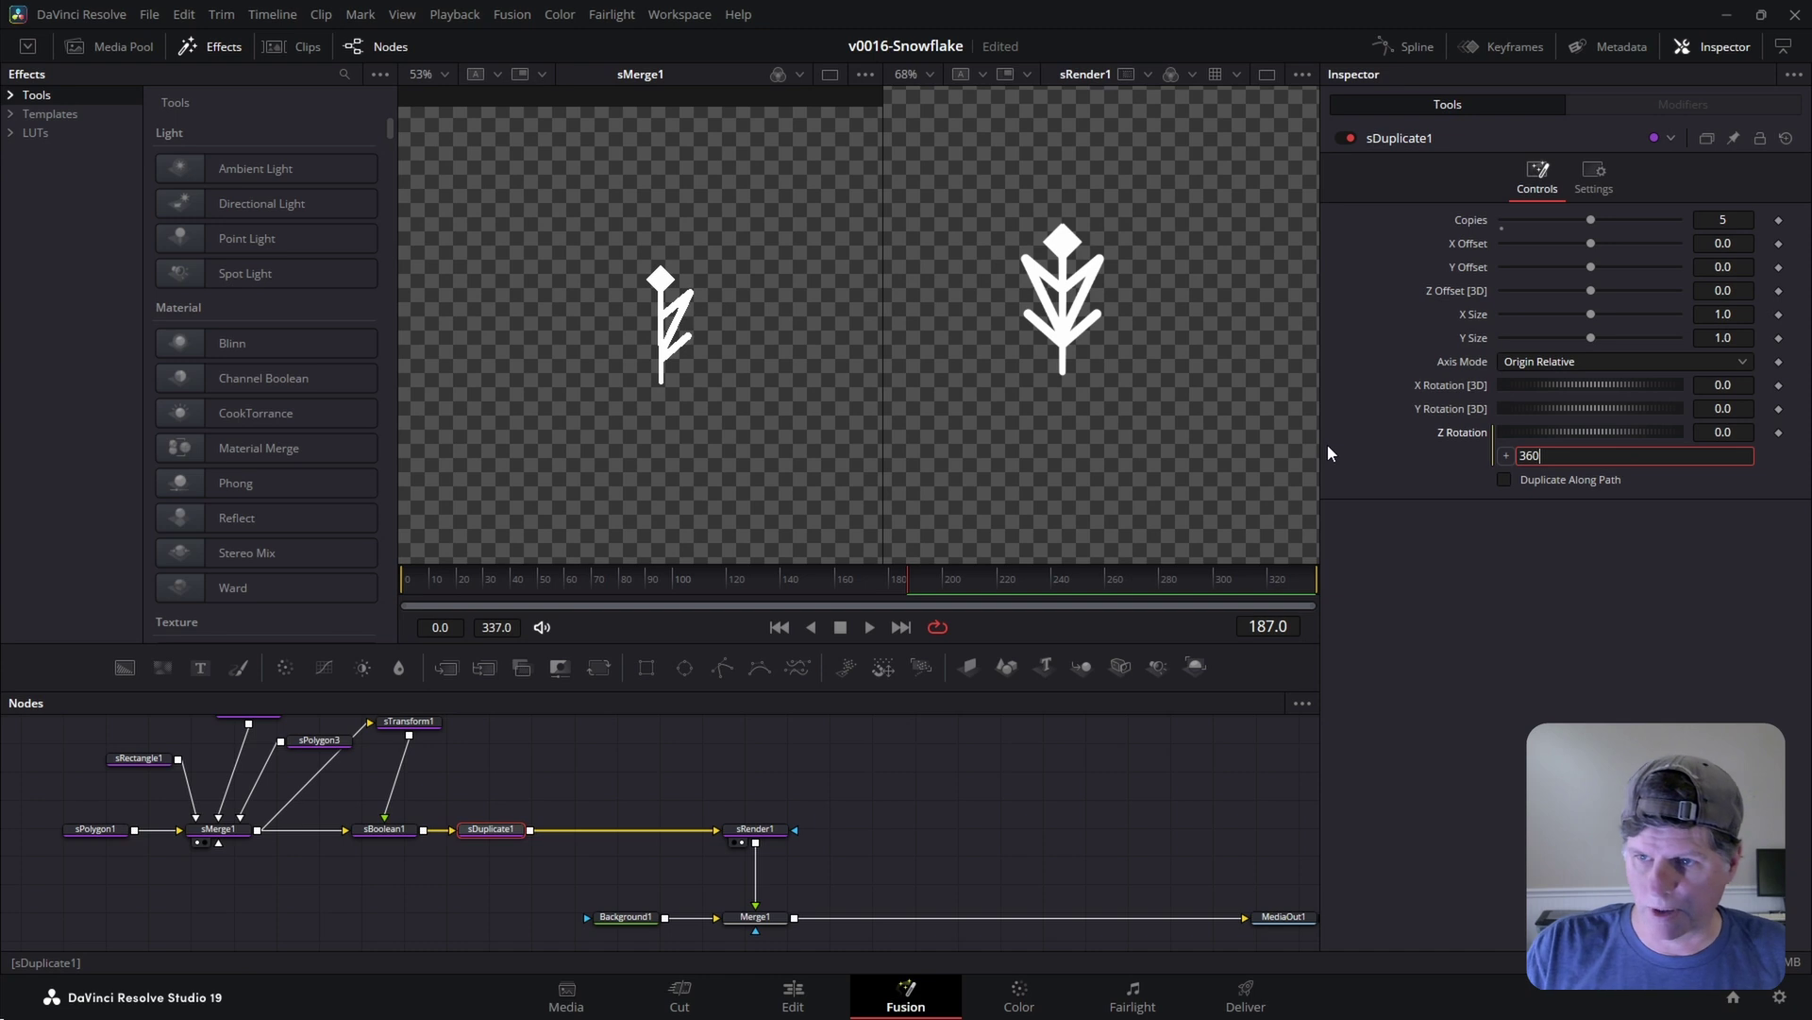
type("/Copies")
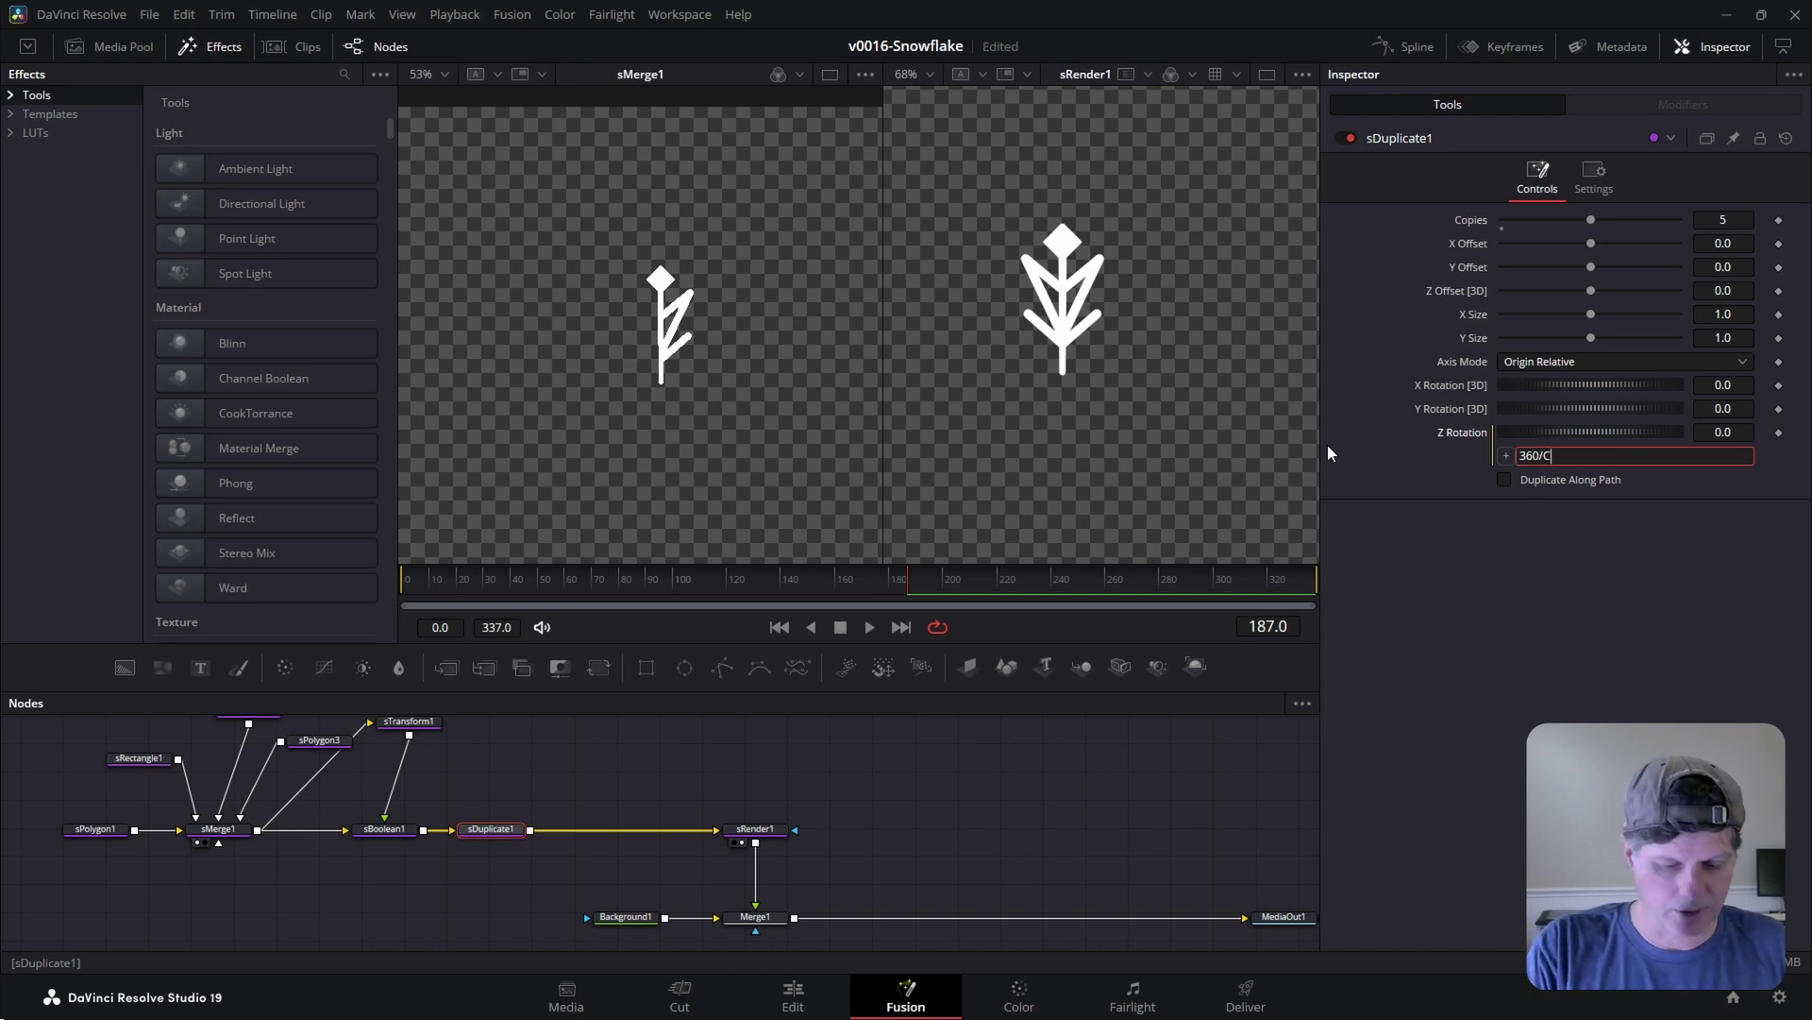
key("Return")
left_click_drag(1589, 219, 1625, 219)
- Pull the outer tip of the sPolygon3 branch slightly farther away from the stem
scroll(549, 762, "up", 3)
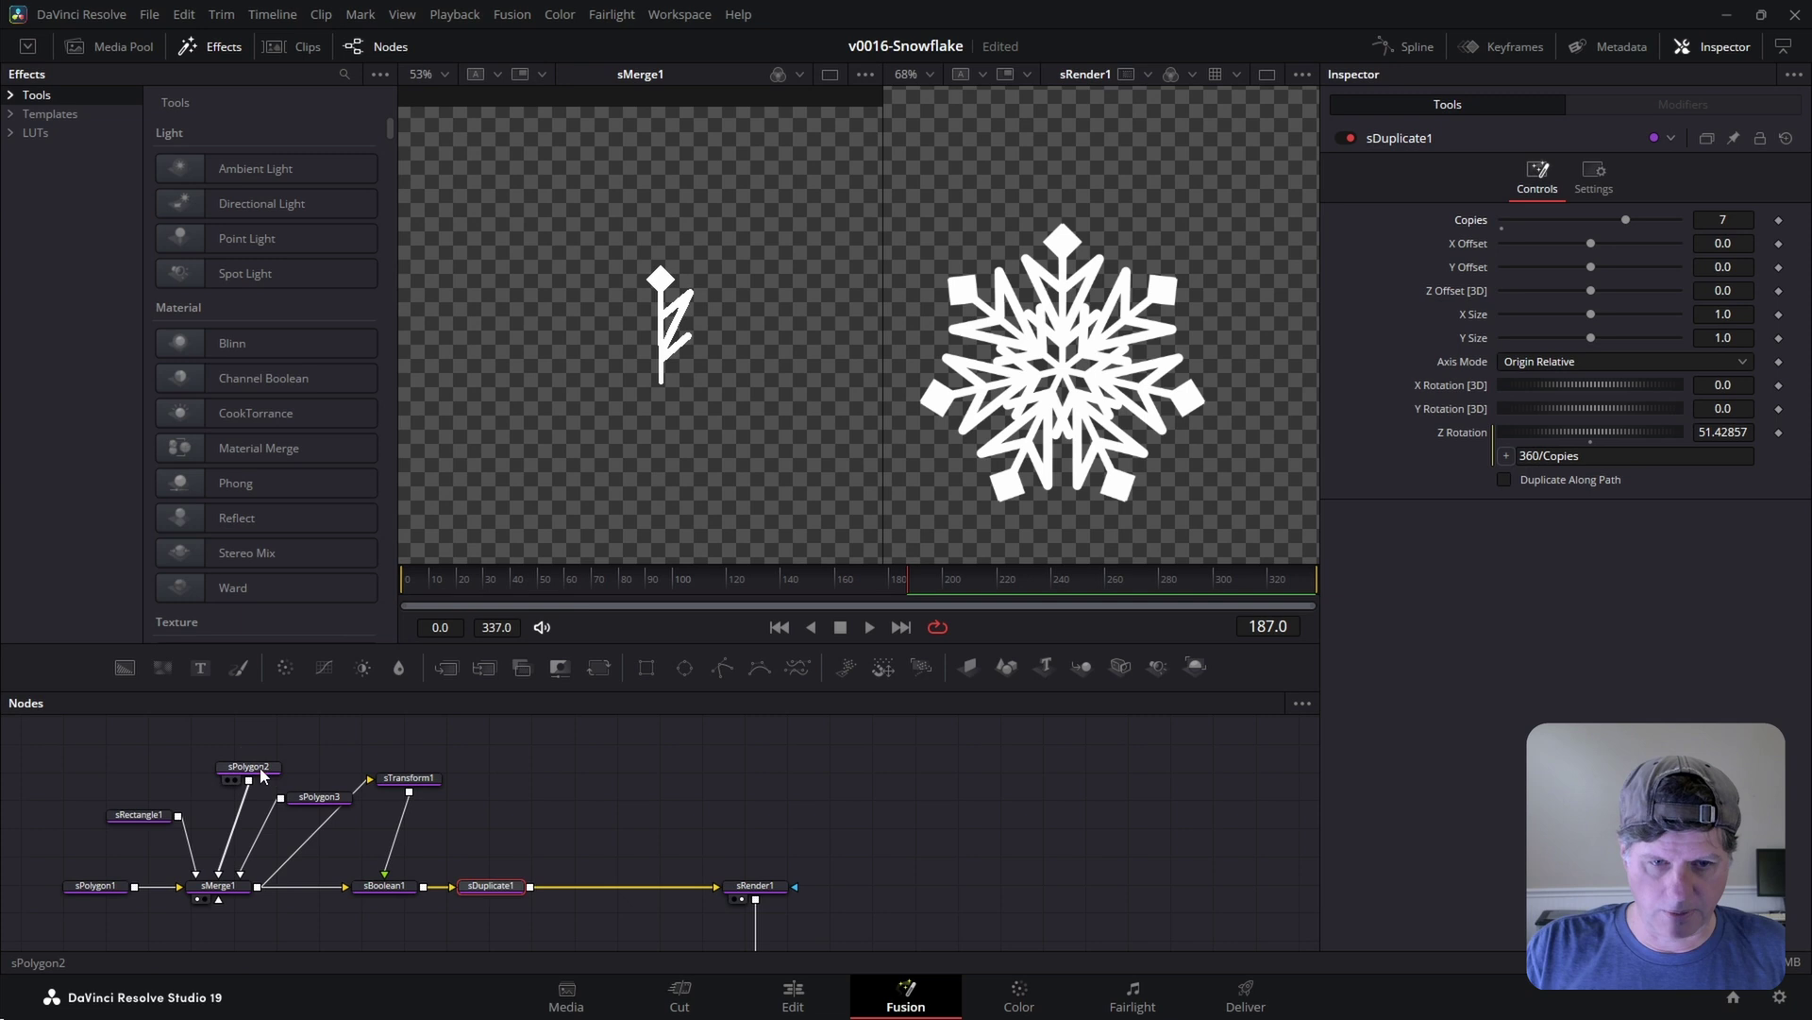
left_click(316, 797)
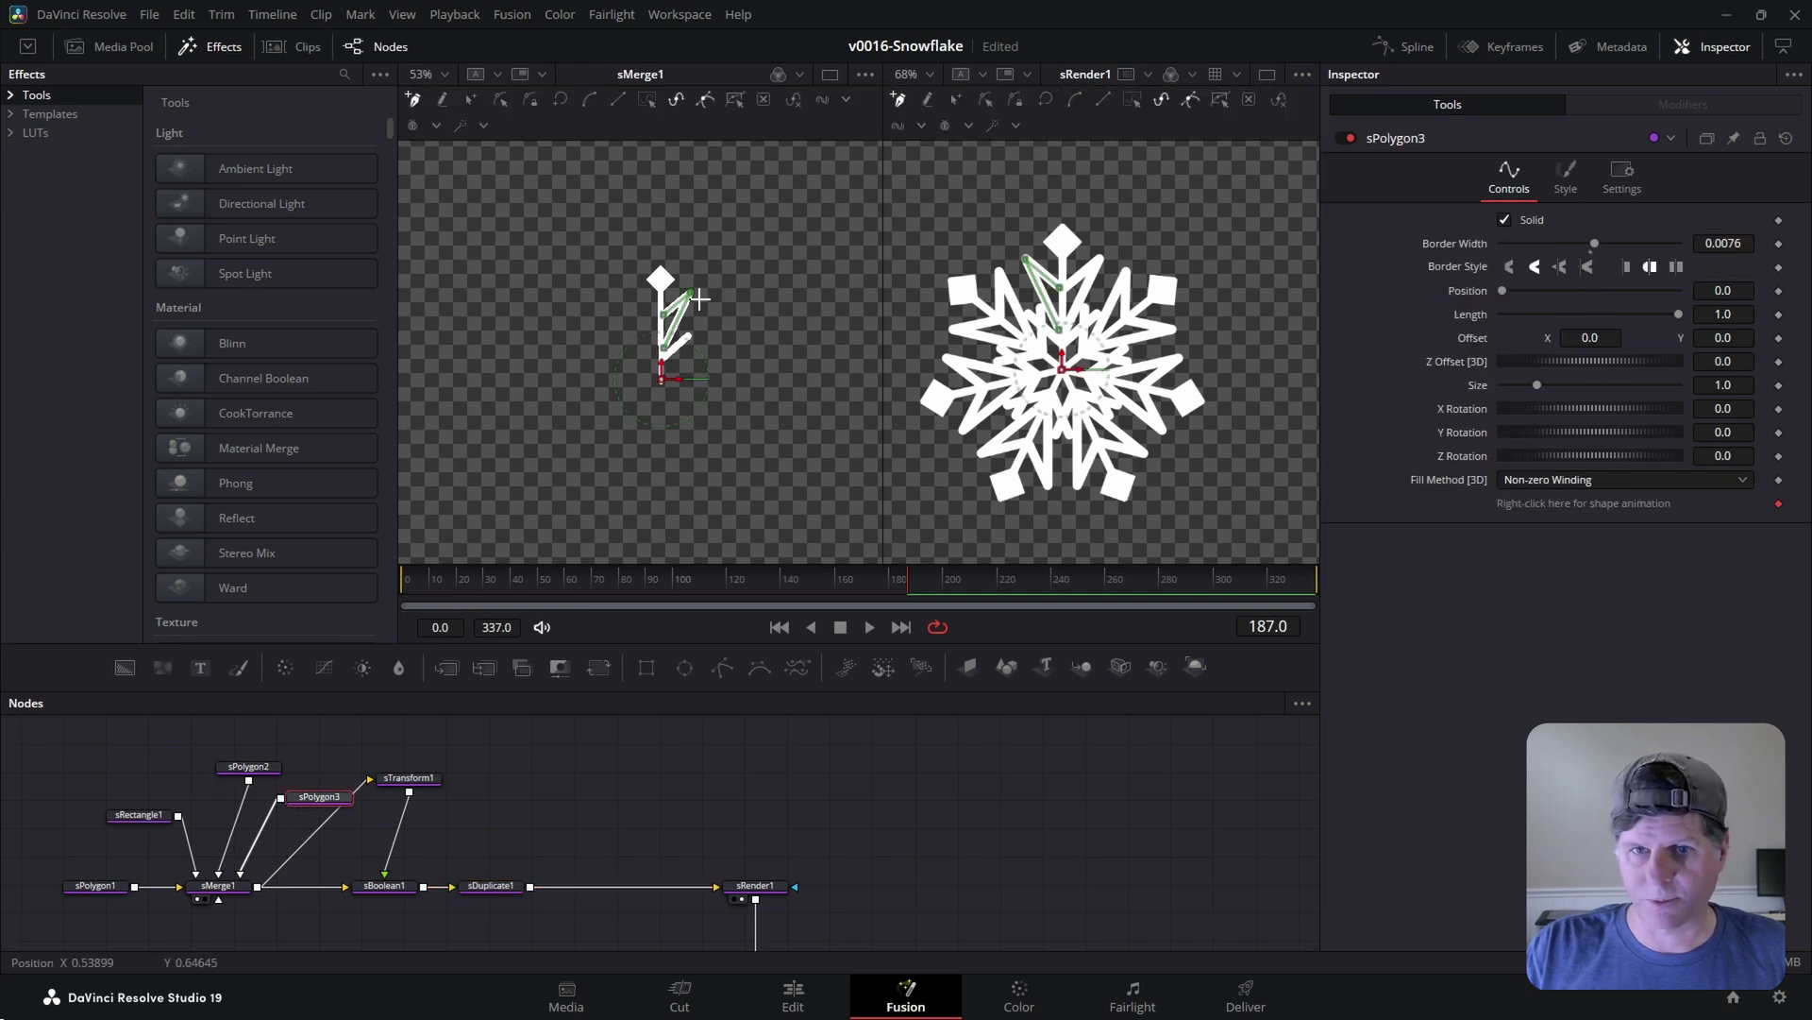
mouse_move(693, 293)
left_mouse_down()
mouse_move(712, 327)
mouse_move(680, 326)
mouse_move(651, 271)
mouse_move(705, 224)
mouse_move(738, 253)
mouse_move(698, 297)
left_mouse_up()
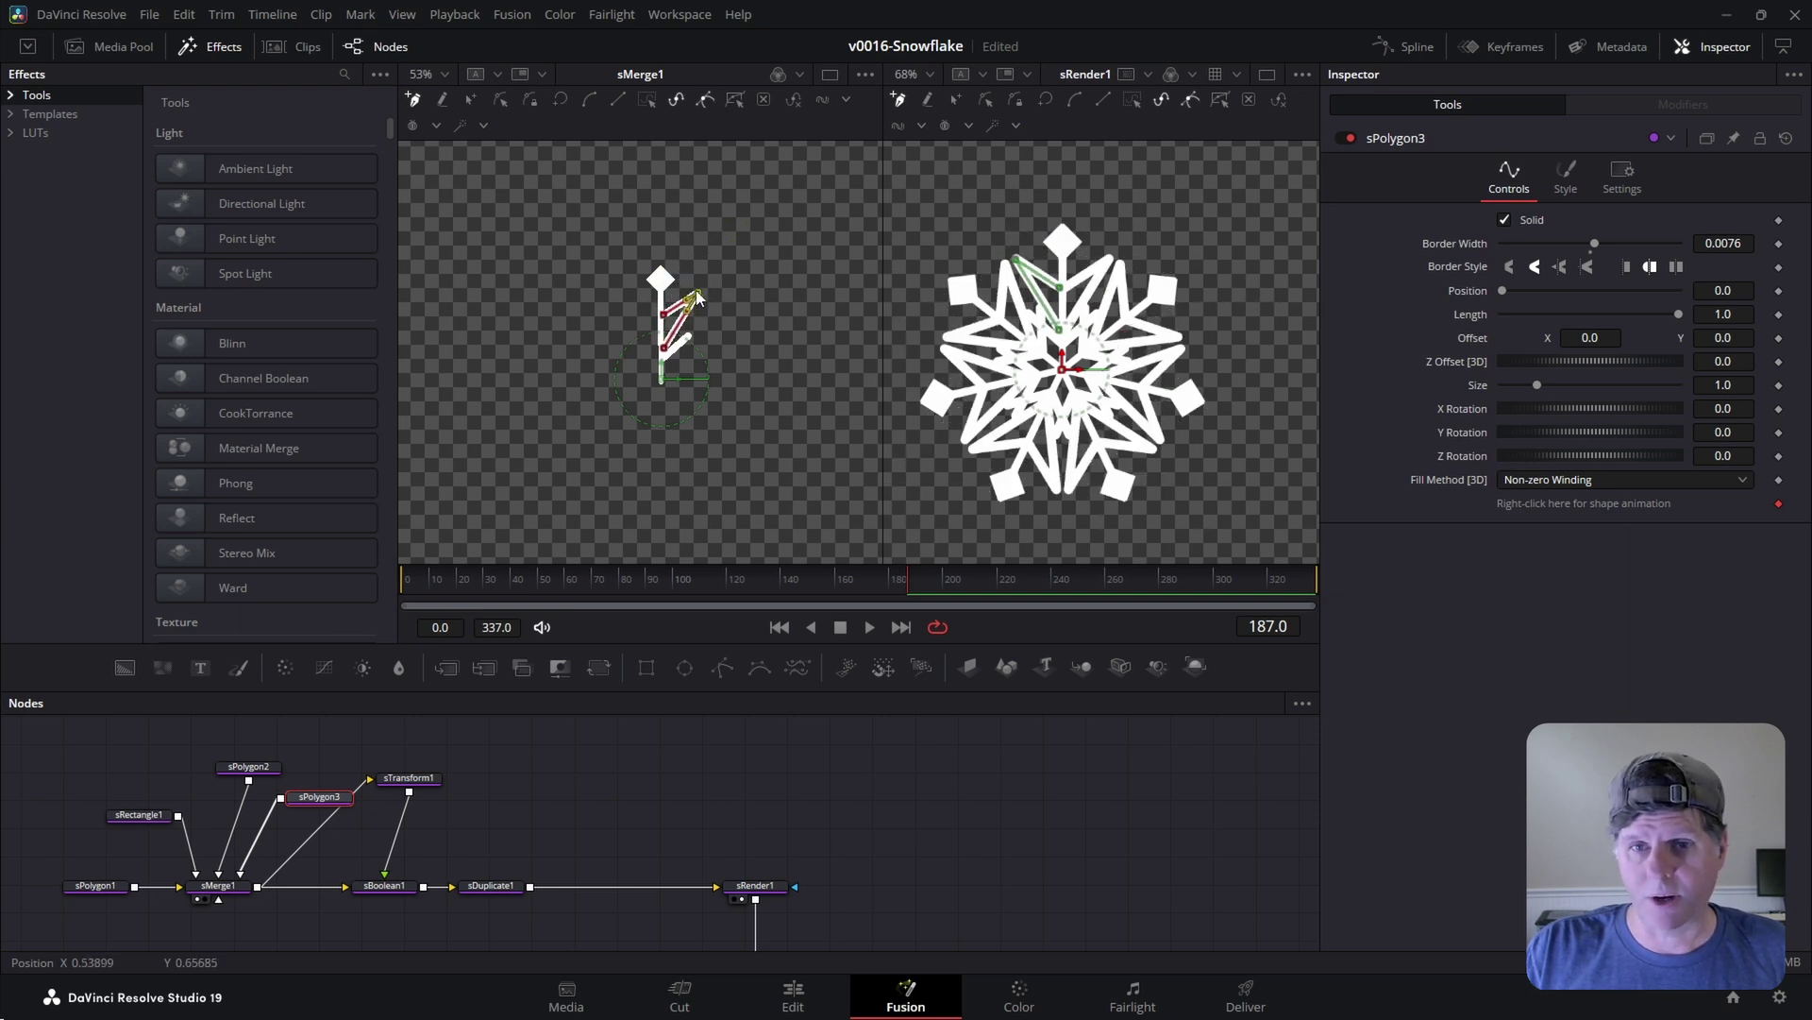
- Try different width and corner radius values on the sRectangle1 diamond tip
left_click(139, 815)
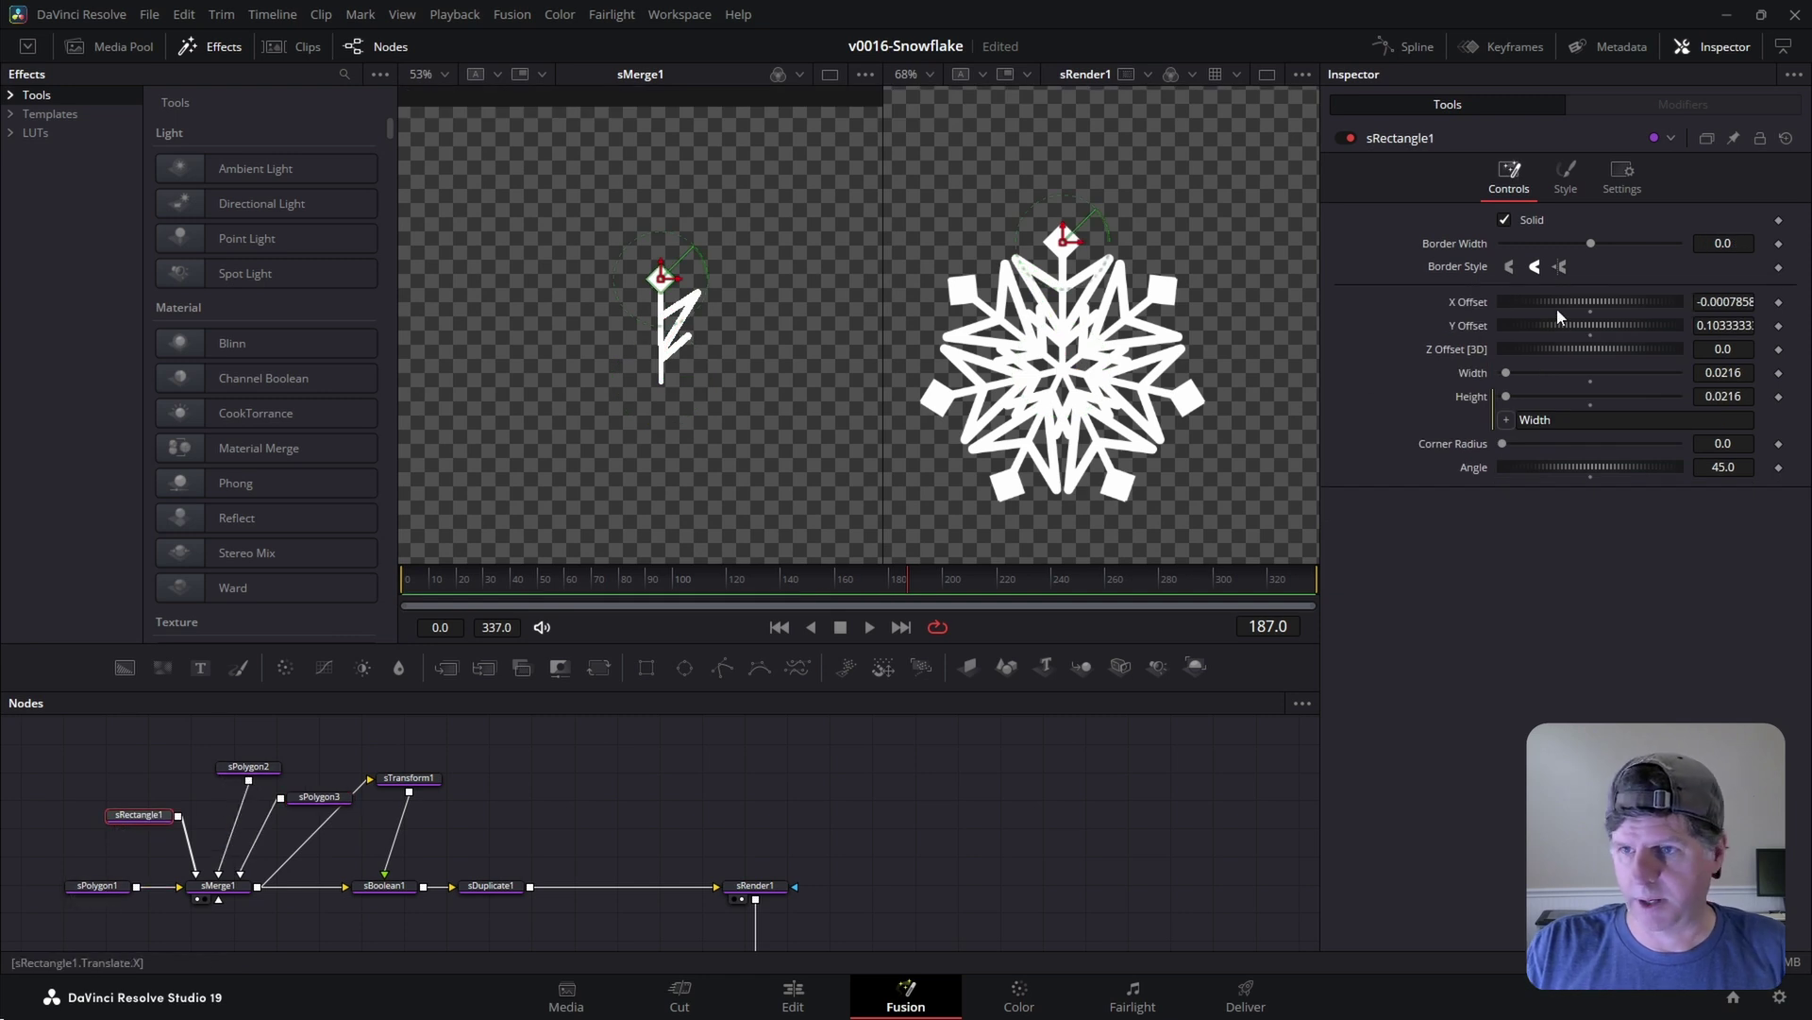
mouse_move(1514, 372)
left_mouse_down()
mouse_move(1531, 378)
mouse_move(1507, 373)
left_mouse_up()
left_click_drag(1502, 442, 1423, 444)
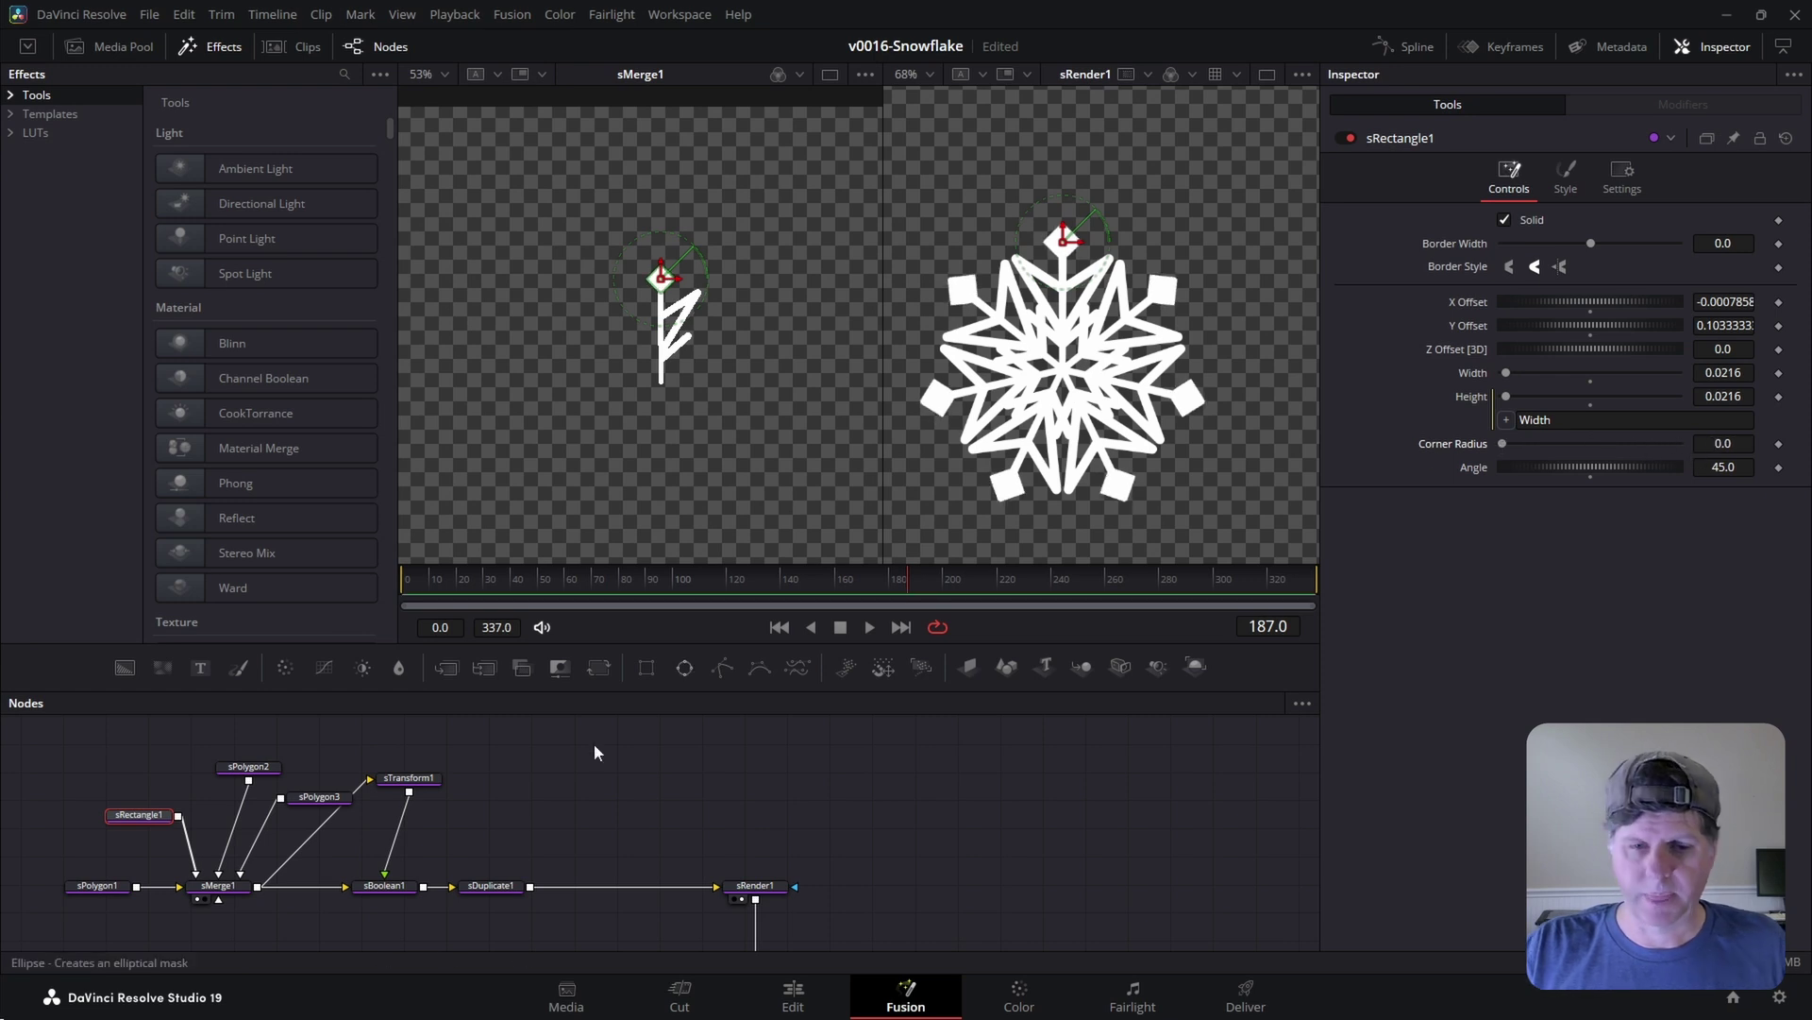
- Set the number of copies in sDuplicate1 to 6
scroll(1098, 379, "up", 2)
scroll(1098, 378, "down", 1)
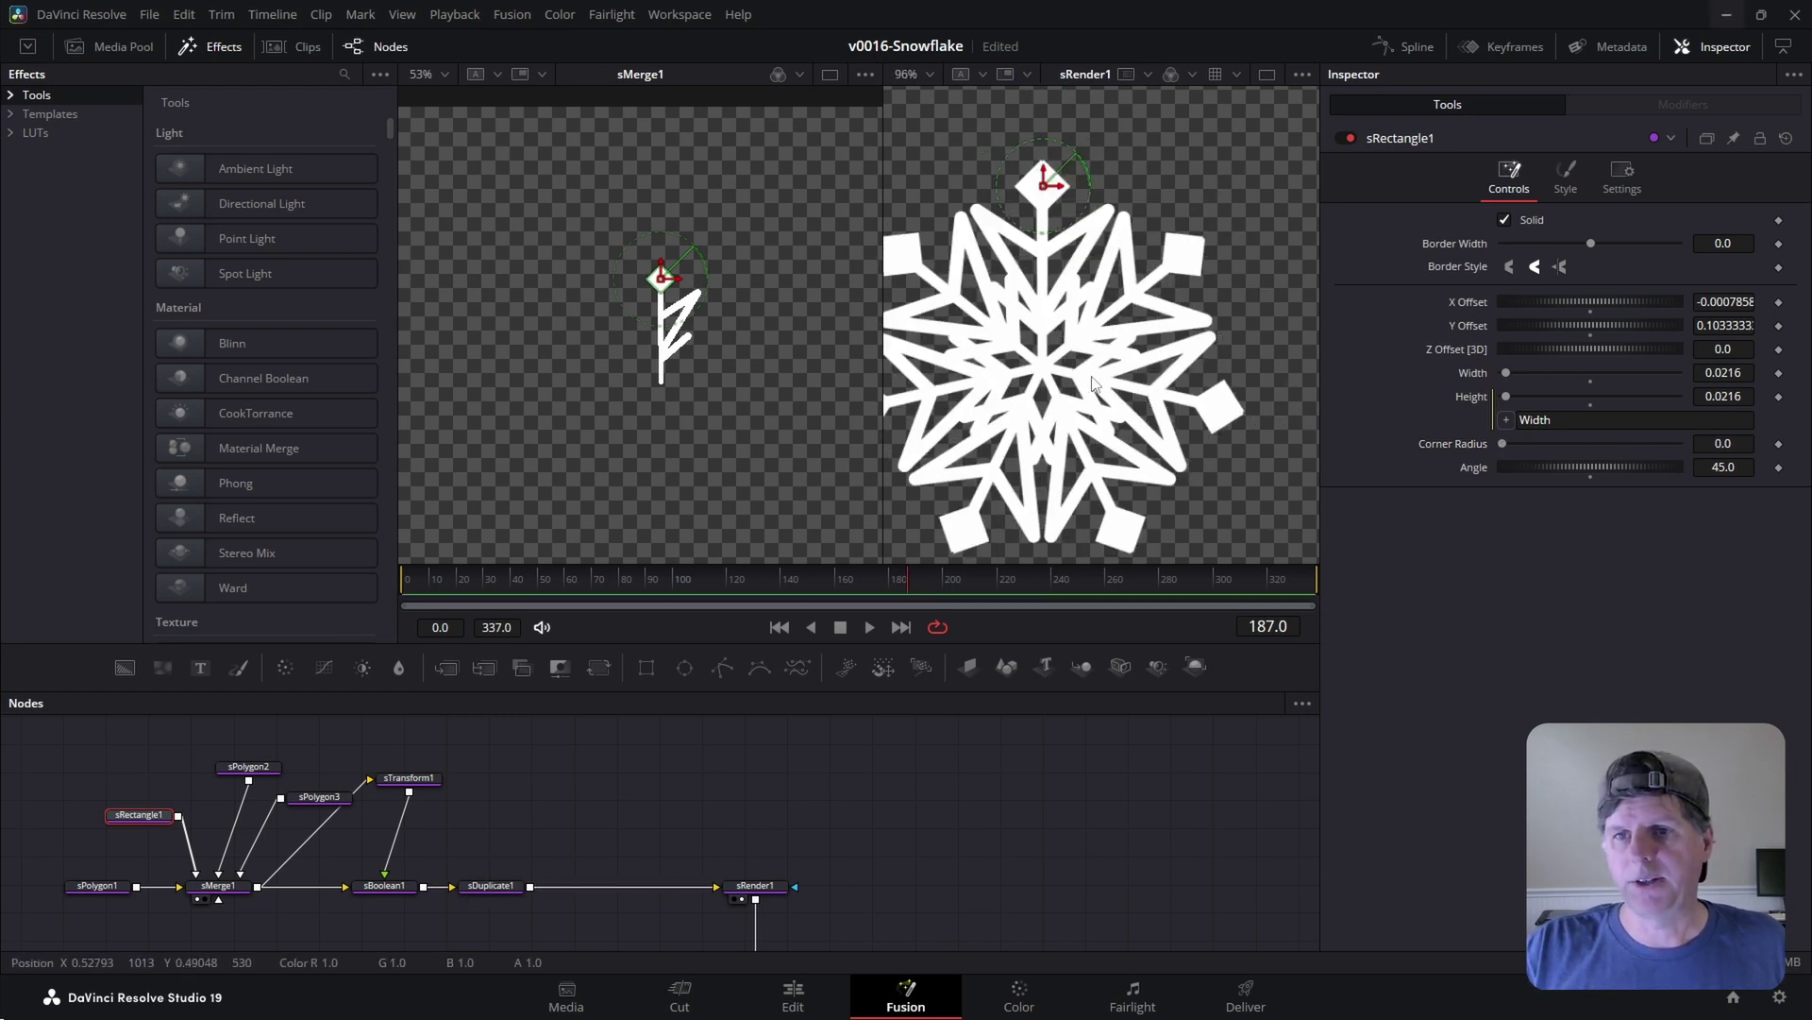
left_click(497, 885)
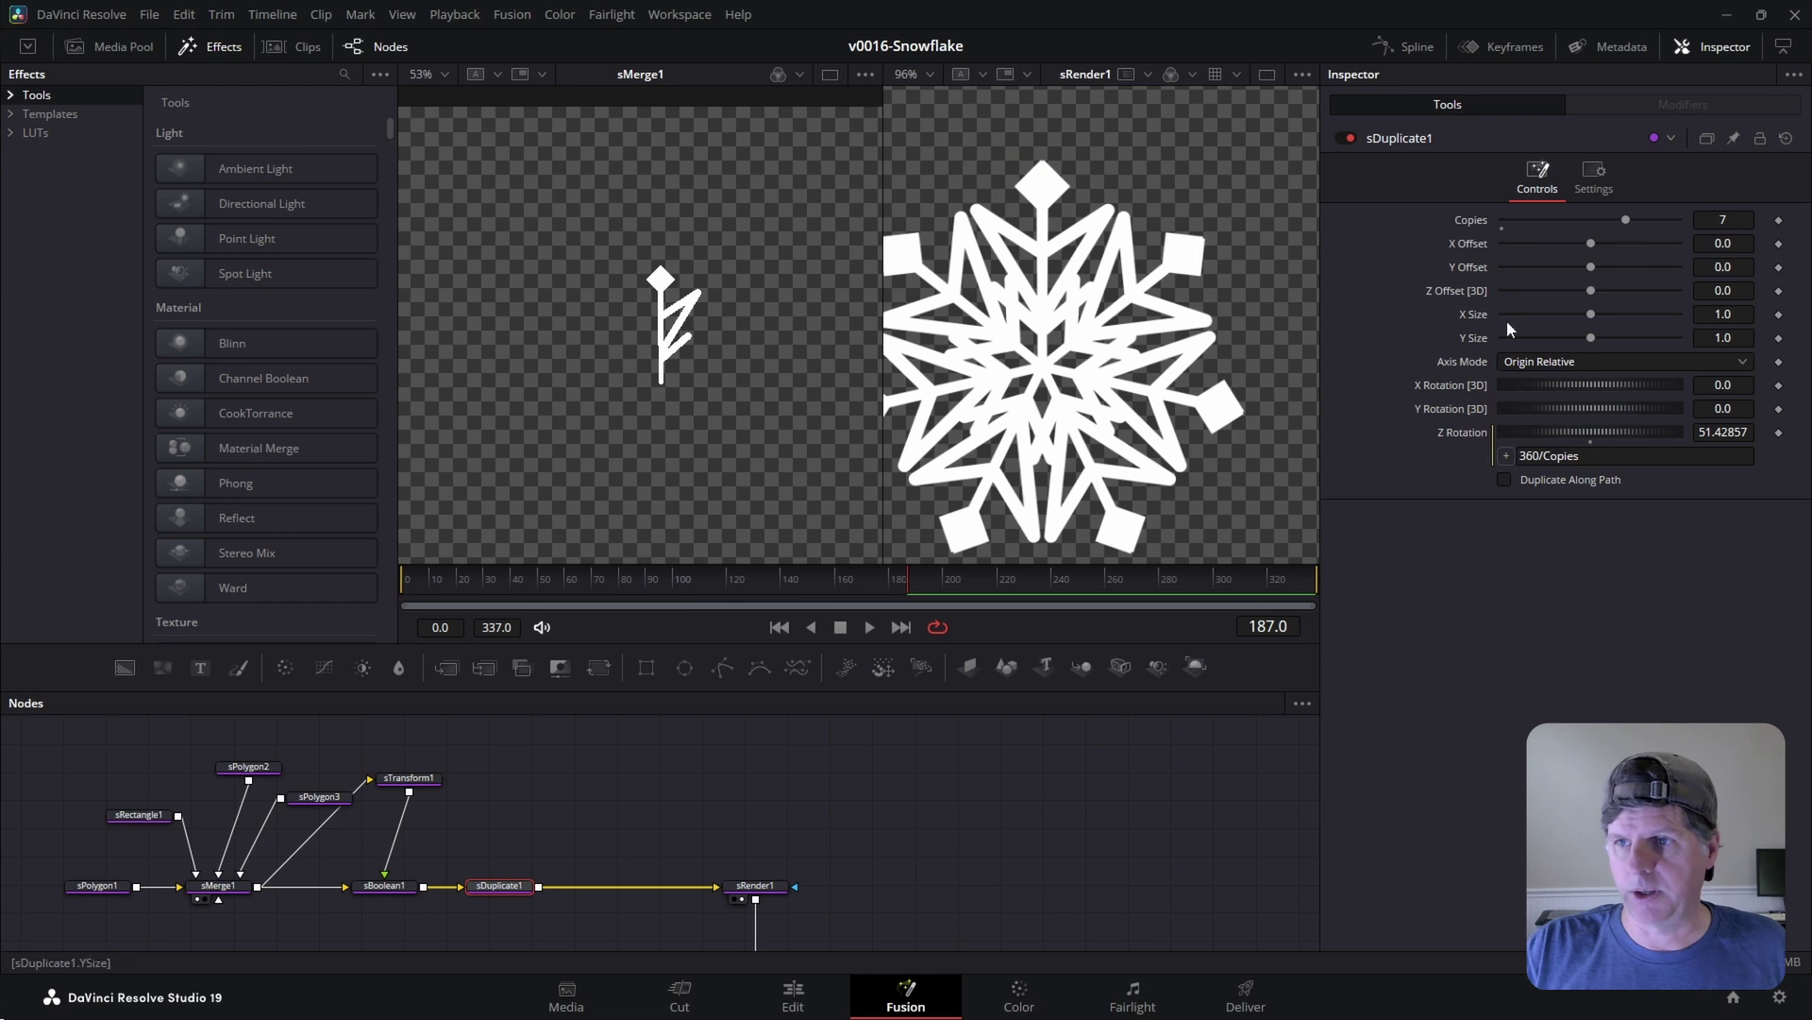
mouse_move(1626, 219)
left_mouse_down()
mouse_move(1580, 219)
mouse_move(1658, 218)
mouse_move(1608, 219)
left_mouse_up()
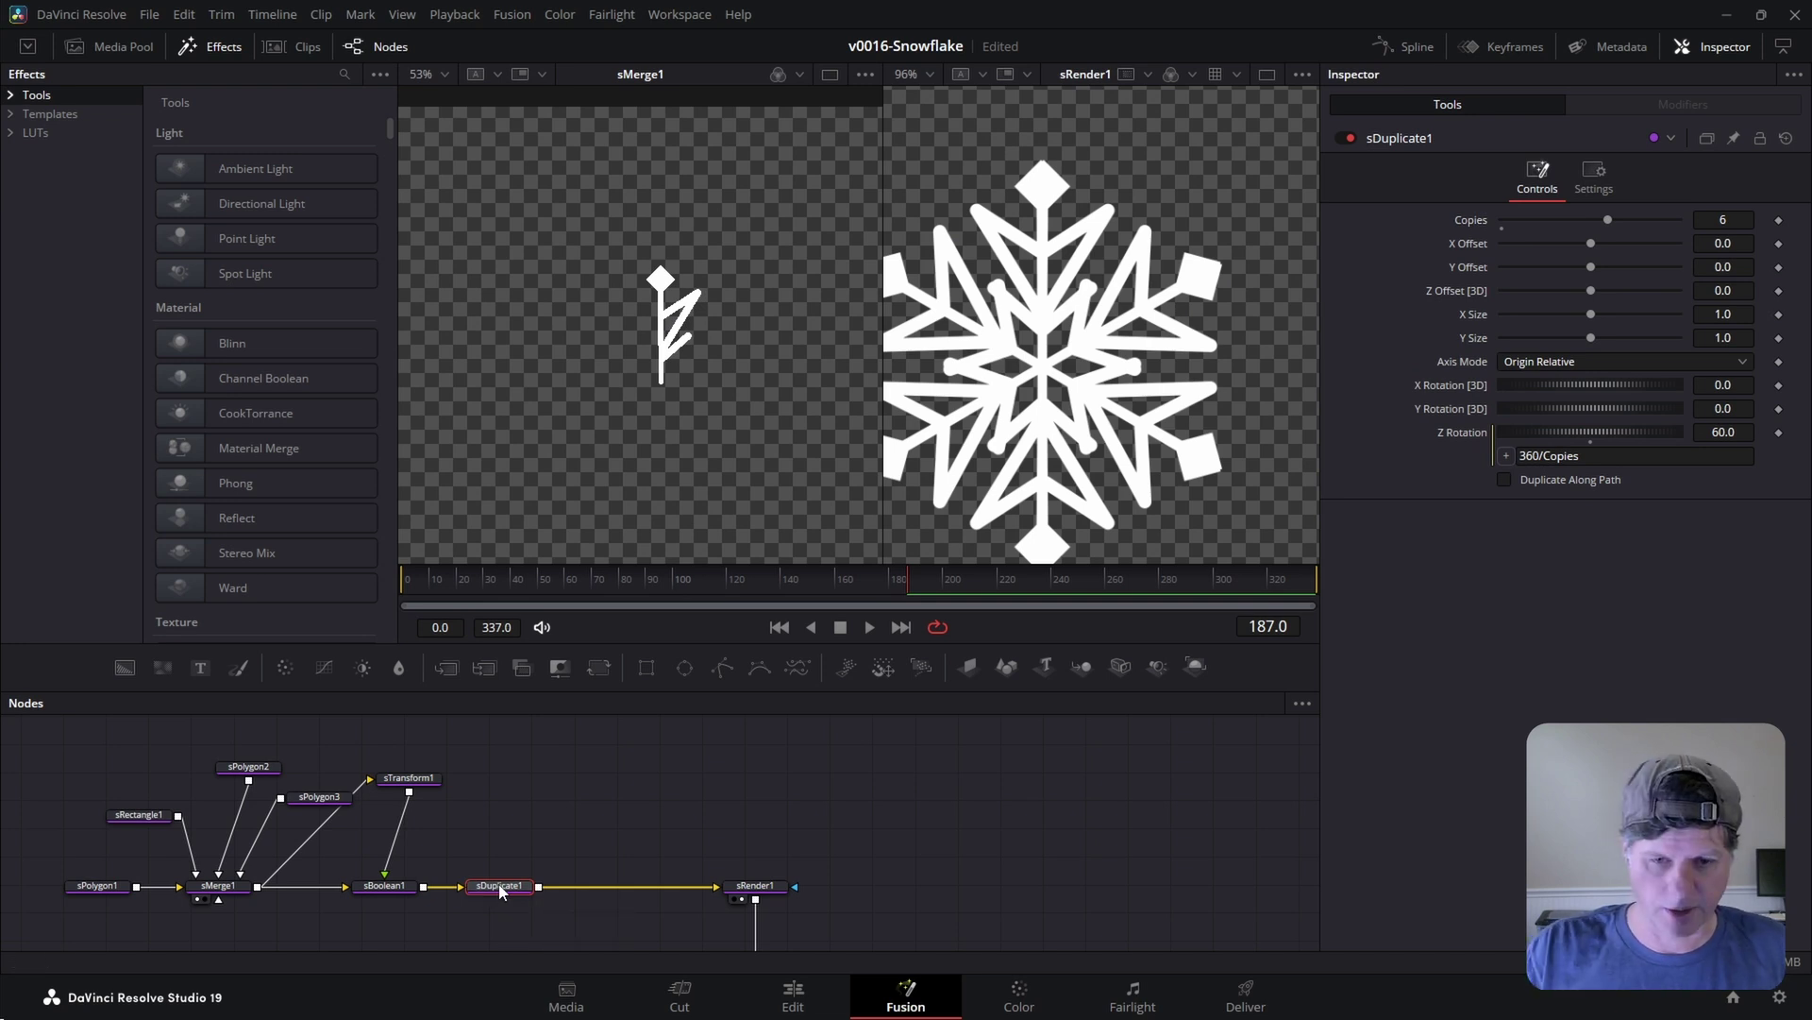
- Add an sOutline node after sDuplicate1, set its Thickness to about 0.0046, and try different Length and Position values
key("shift+space")
type("sout")
key("Return")
left_click_drag(1723, 219, 1711, 219)
left_click_drag(890, 417, 709, 421)
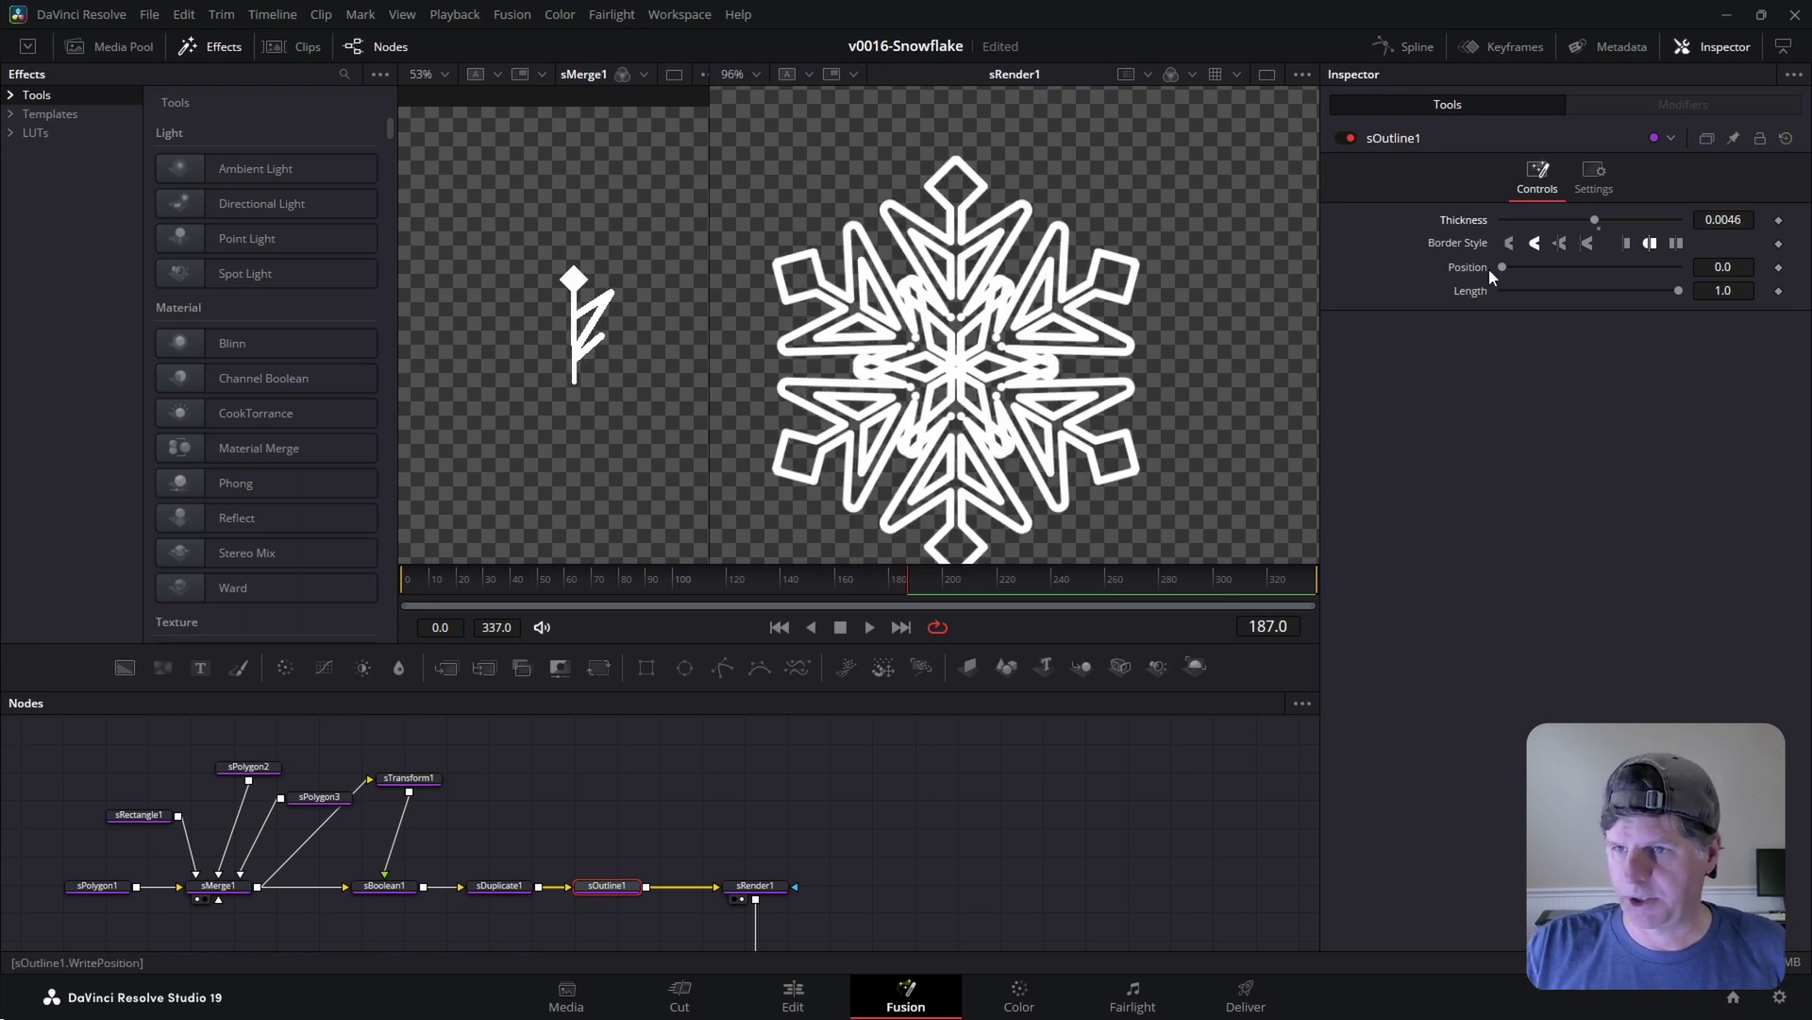
mouse_move(1680, 292)
left_mouse_down()
mouse_move(1585, 292)
mouse_move(1533, 267)
left_mouse_up()
left_click_drag(1533, 267, 1491, 271)
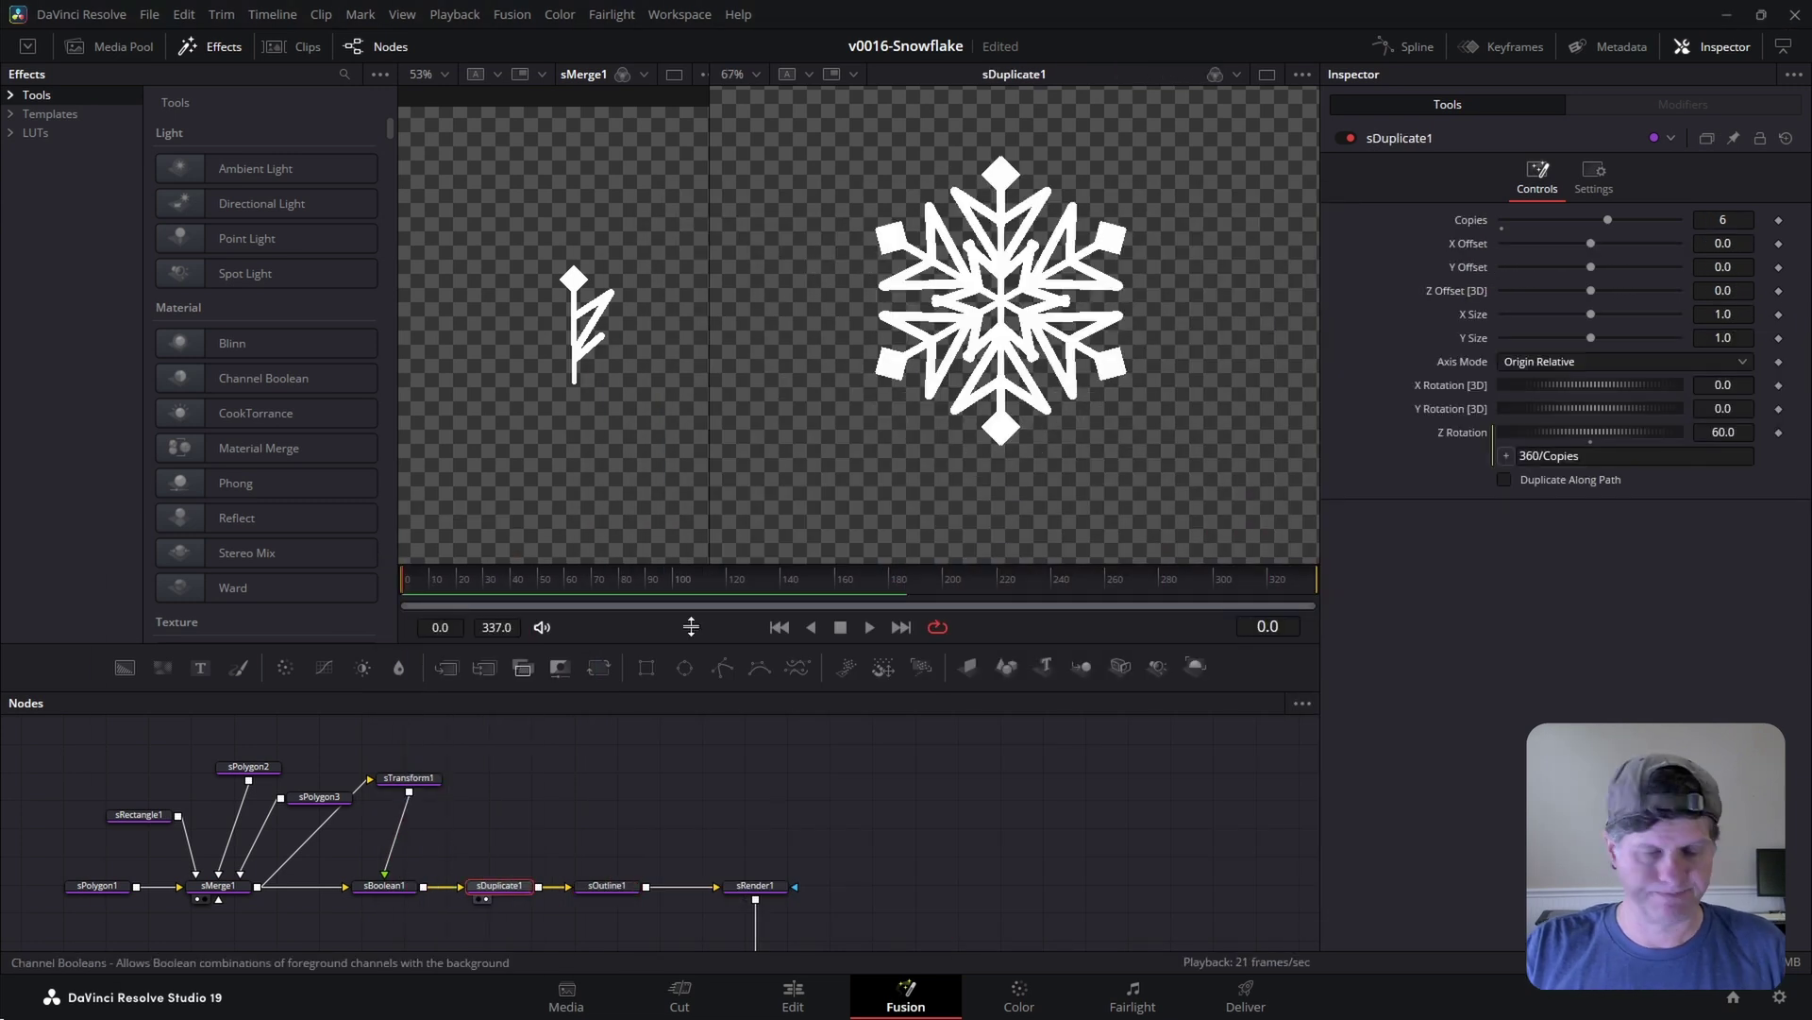
- Keyframe sDuplicate1's Copies with 5 at frame 0, 6 at frame 1, 7 at frame 2 and 8 at frame 3
mouse_move(1608, 219)
left_mouse_down()
mouse_move(1577, 213)
mouse_move(1656, 212)
mouse_move(1586, 217)
left_mouse_up()
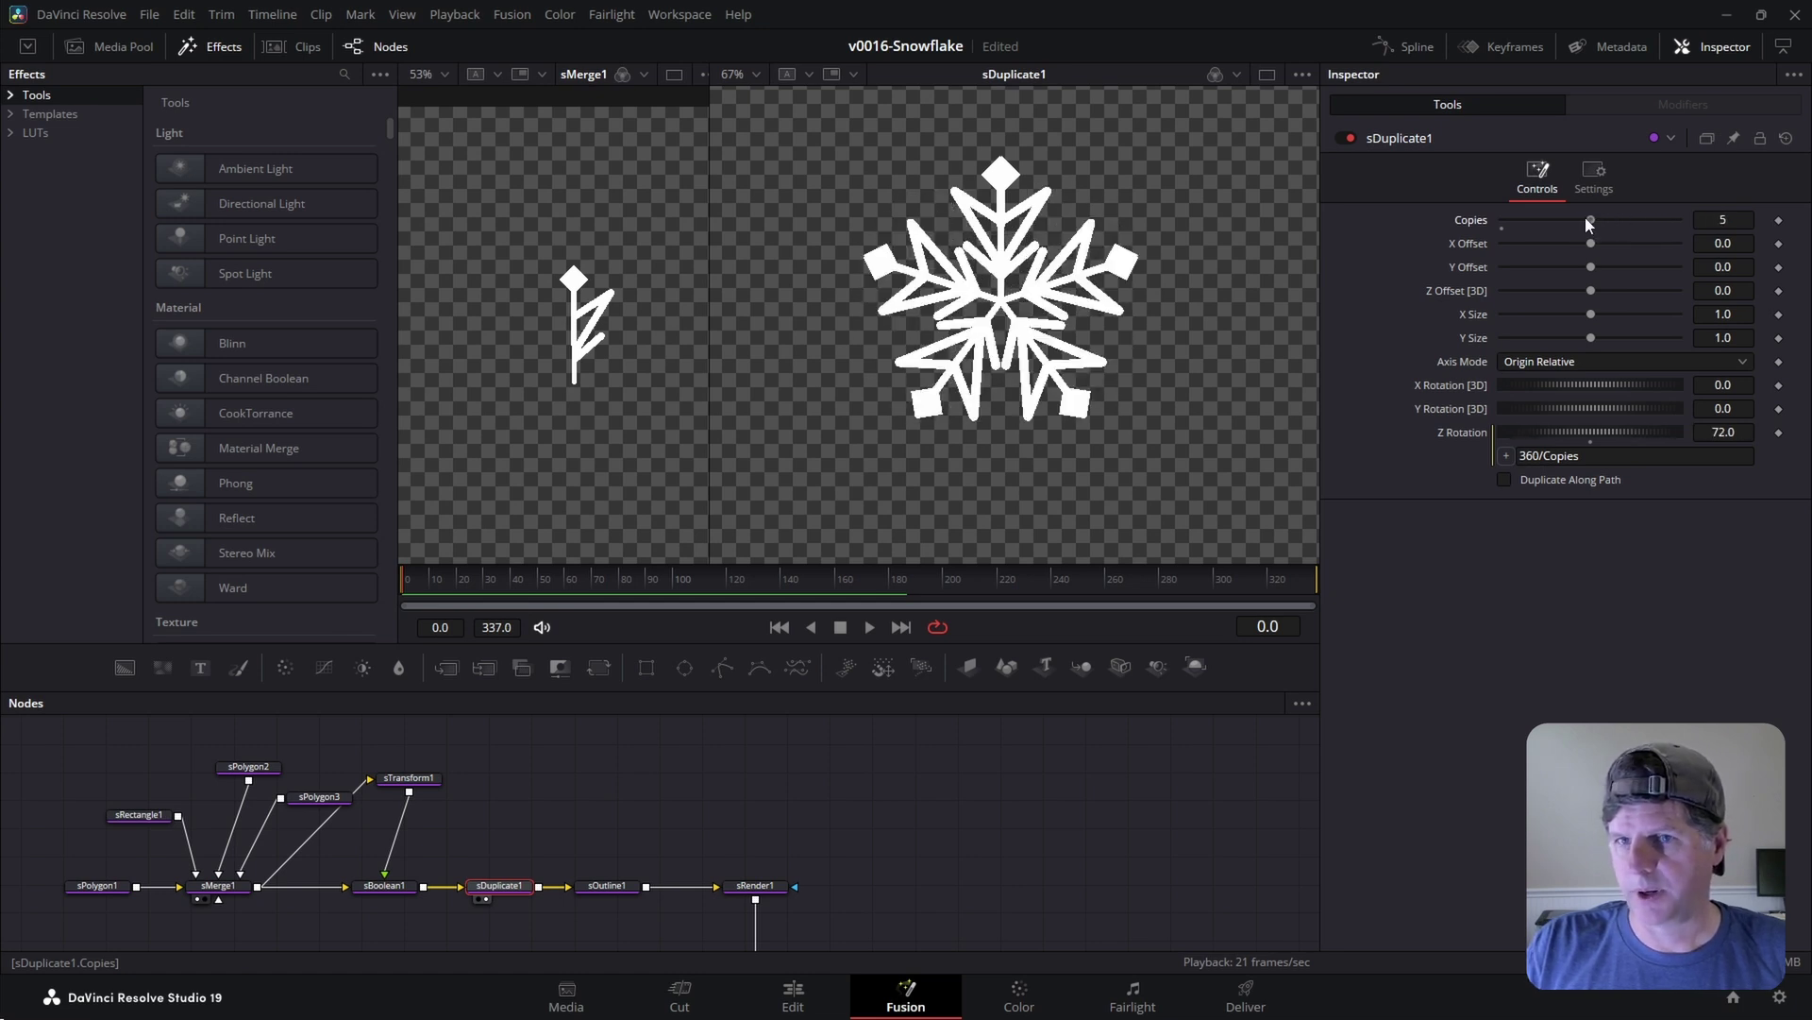
left_click(1780, 221)
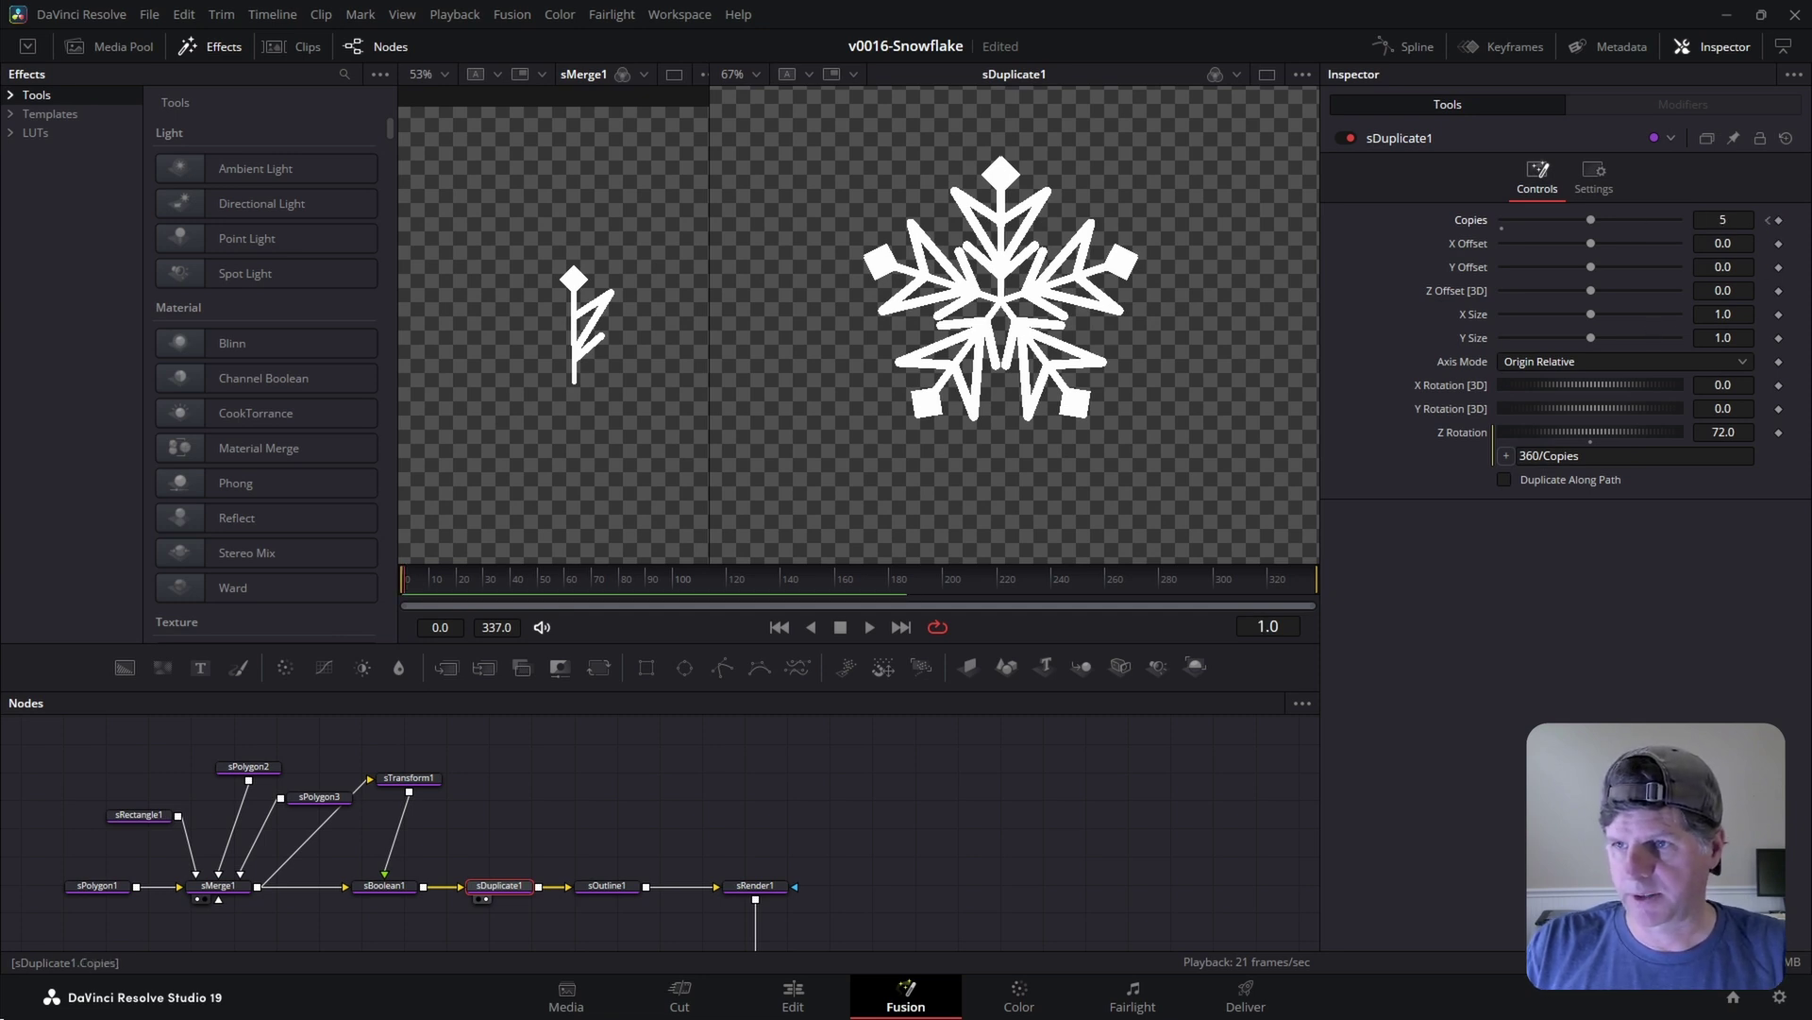
key("Right")
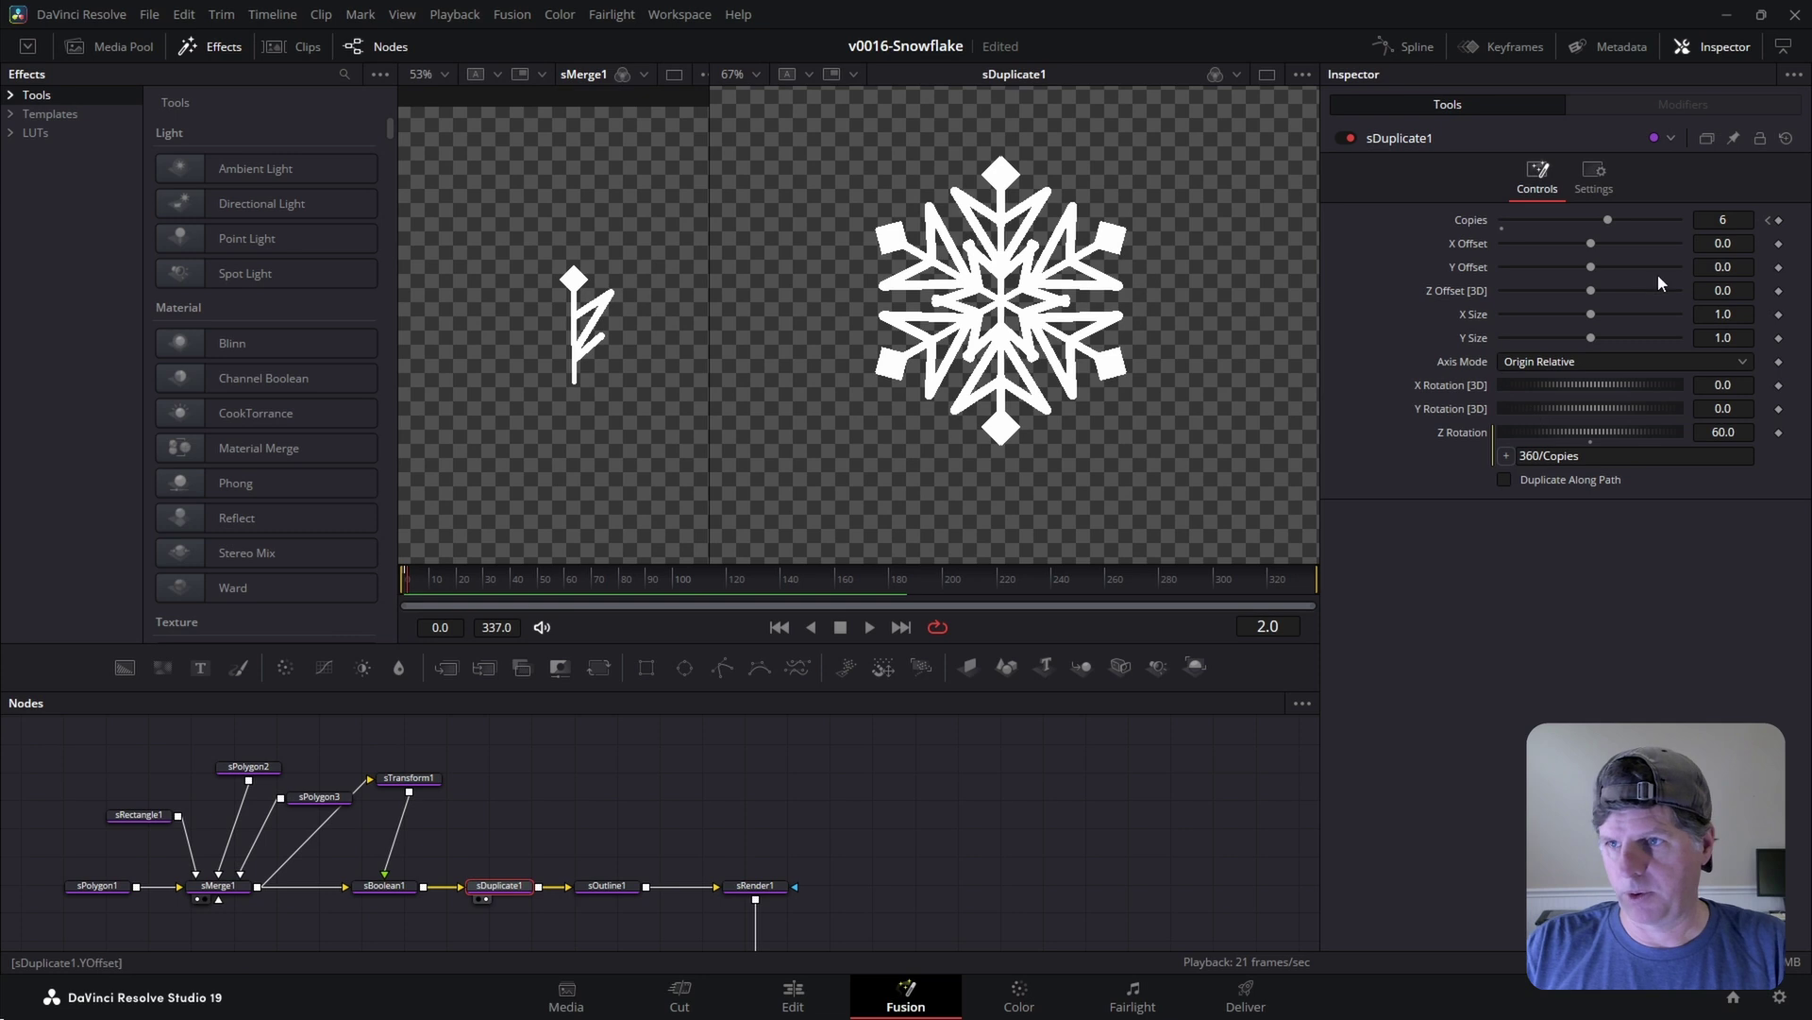
left_click(1735, 222)
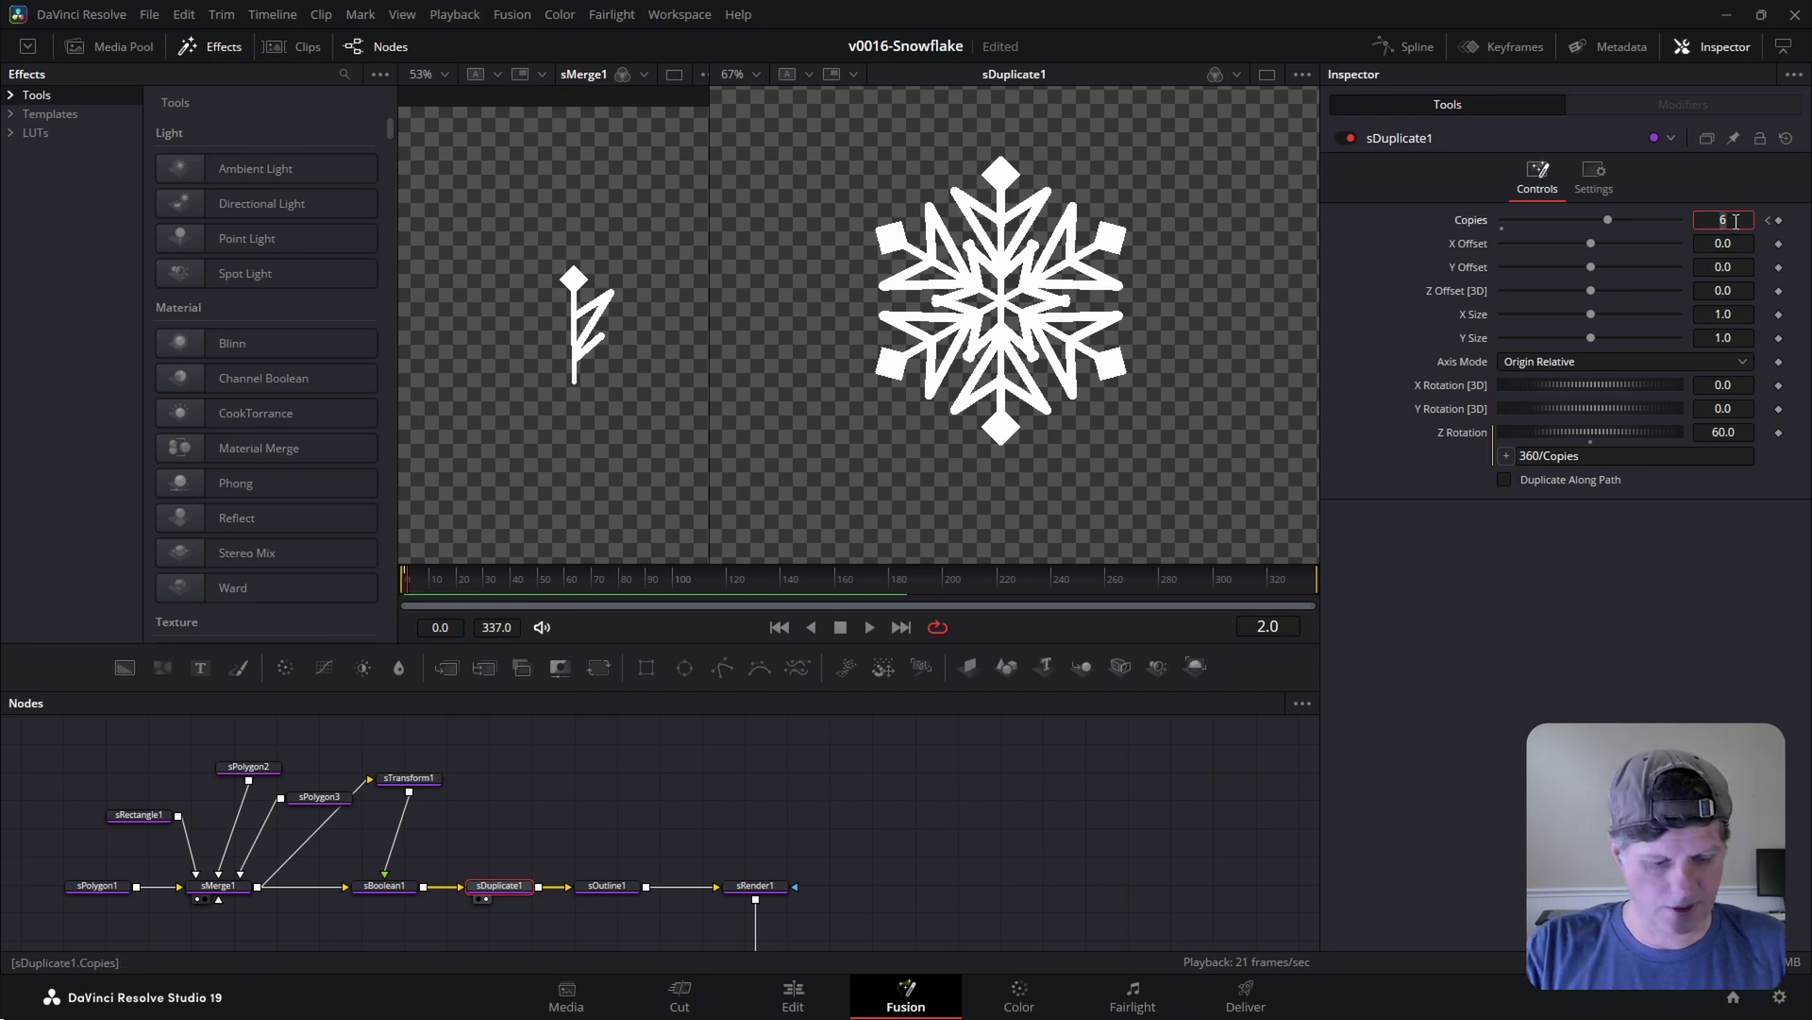
type("7")
left_click(1513, 569)
key("Right")
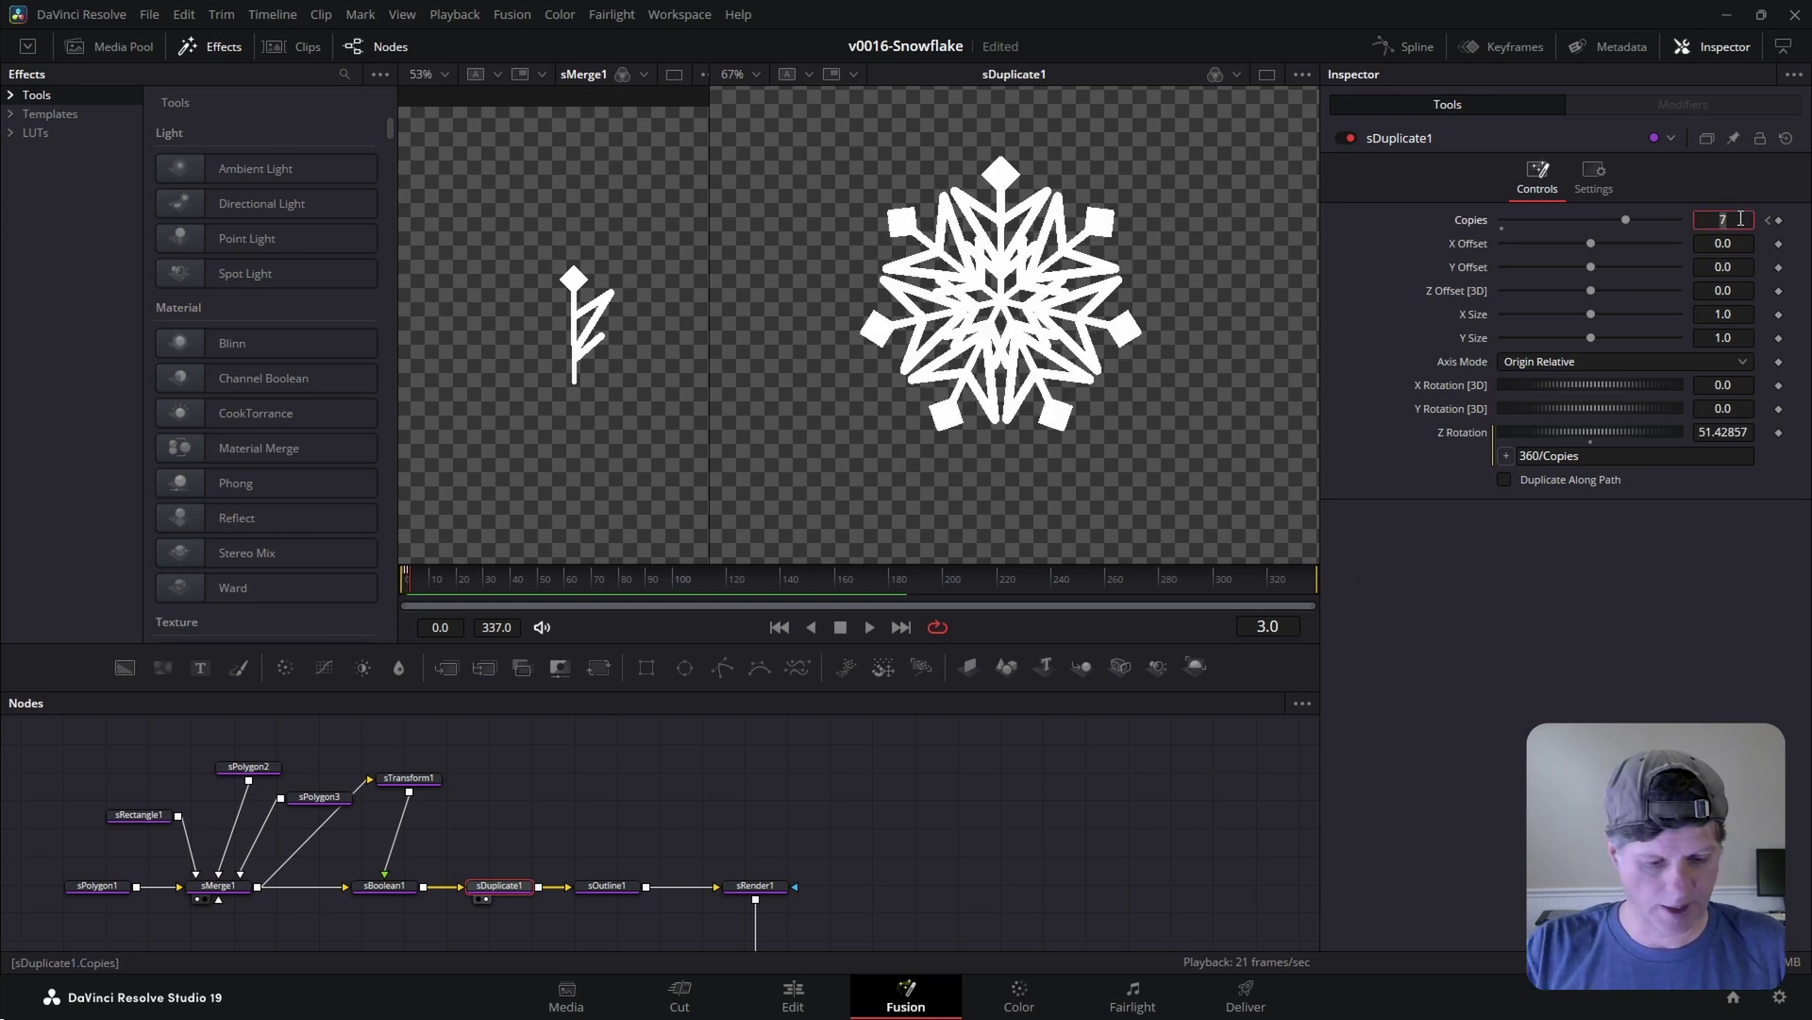
key("Return")
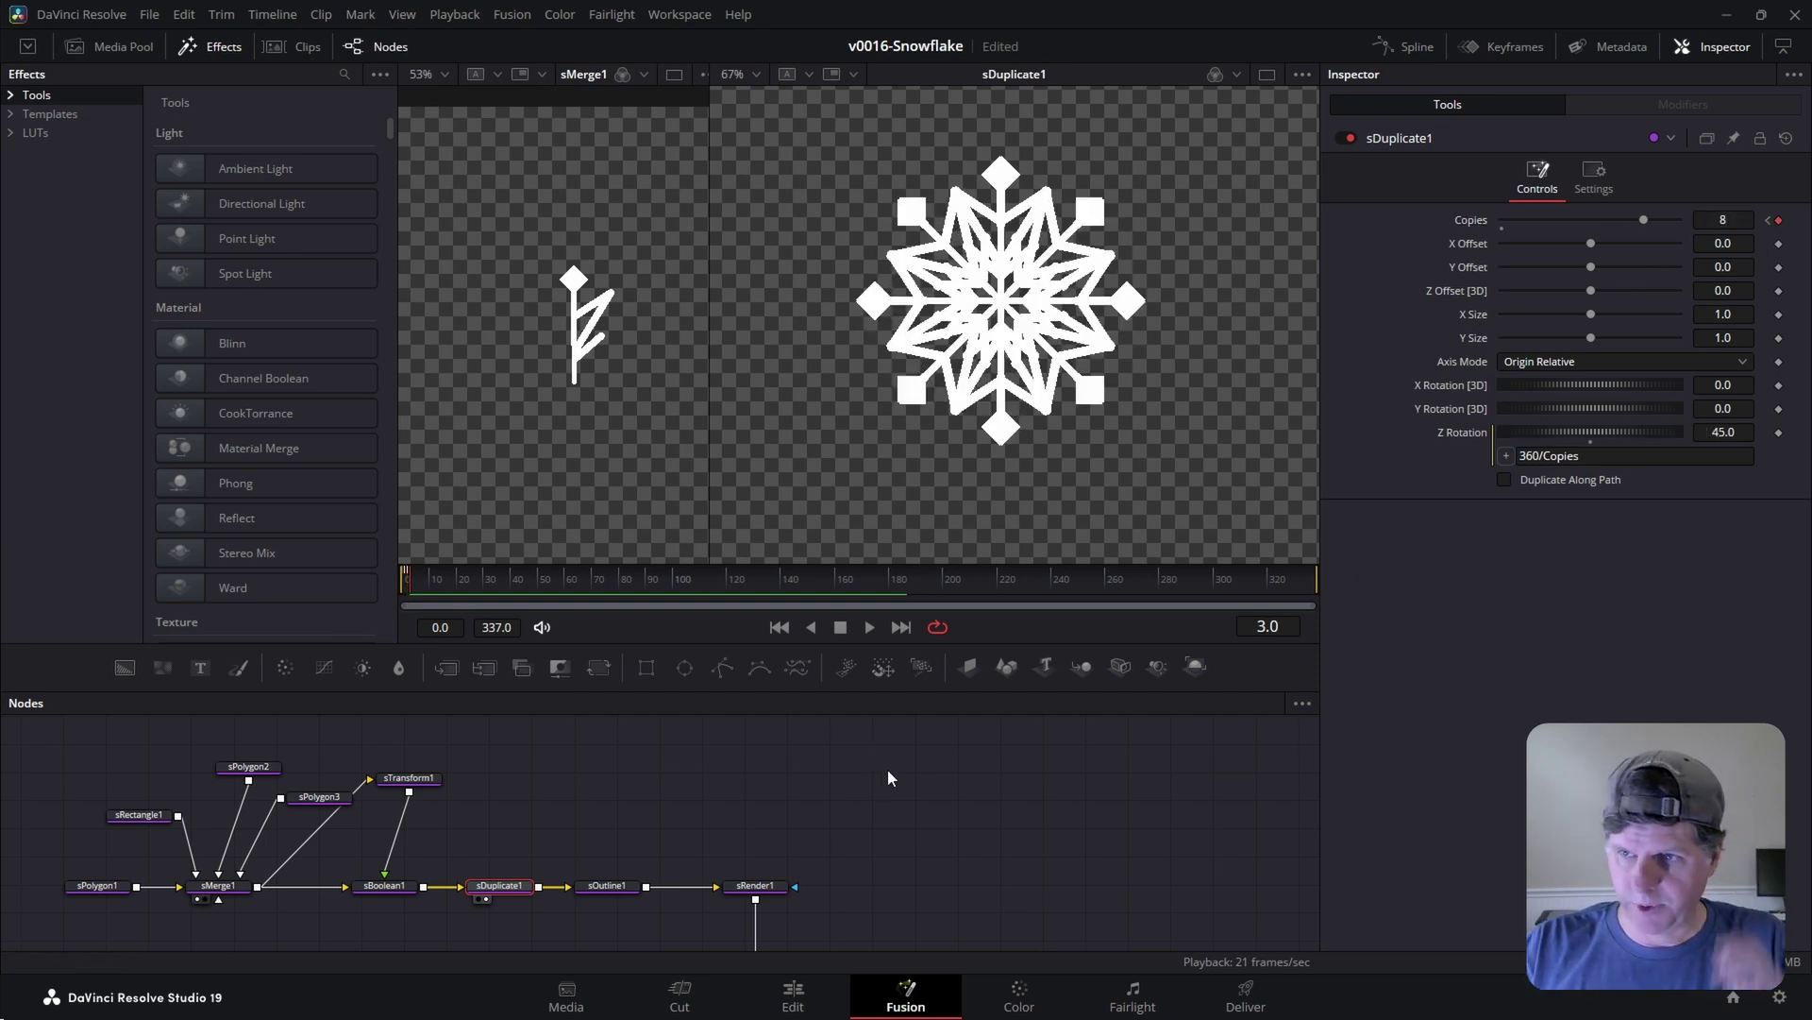
- At frame 0, set sOutline1's Length to about 0.471 and its Position to about 0.289
left_click(406, 578)
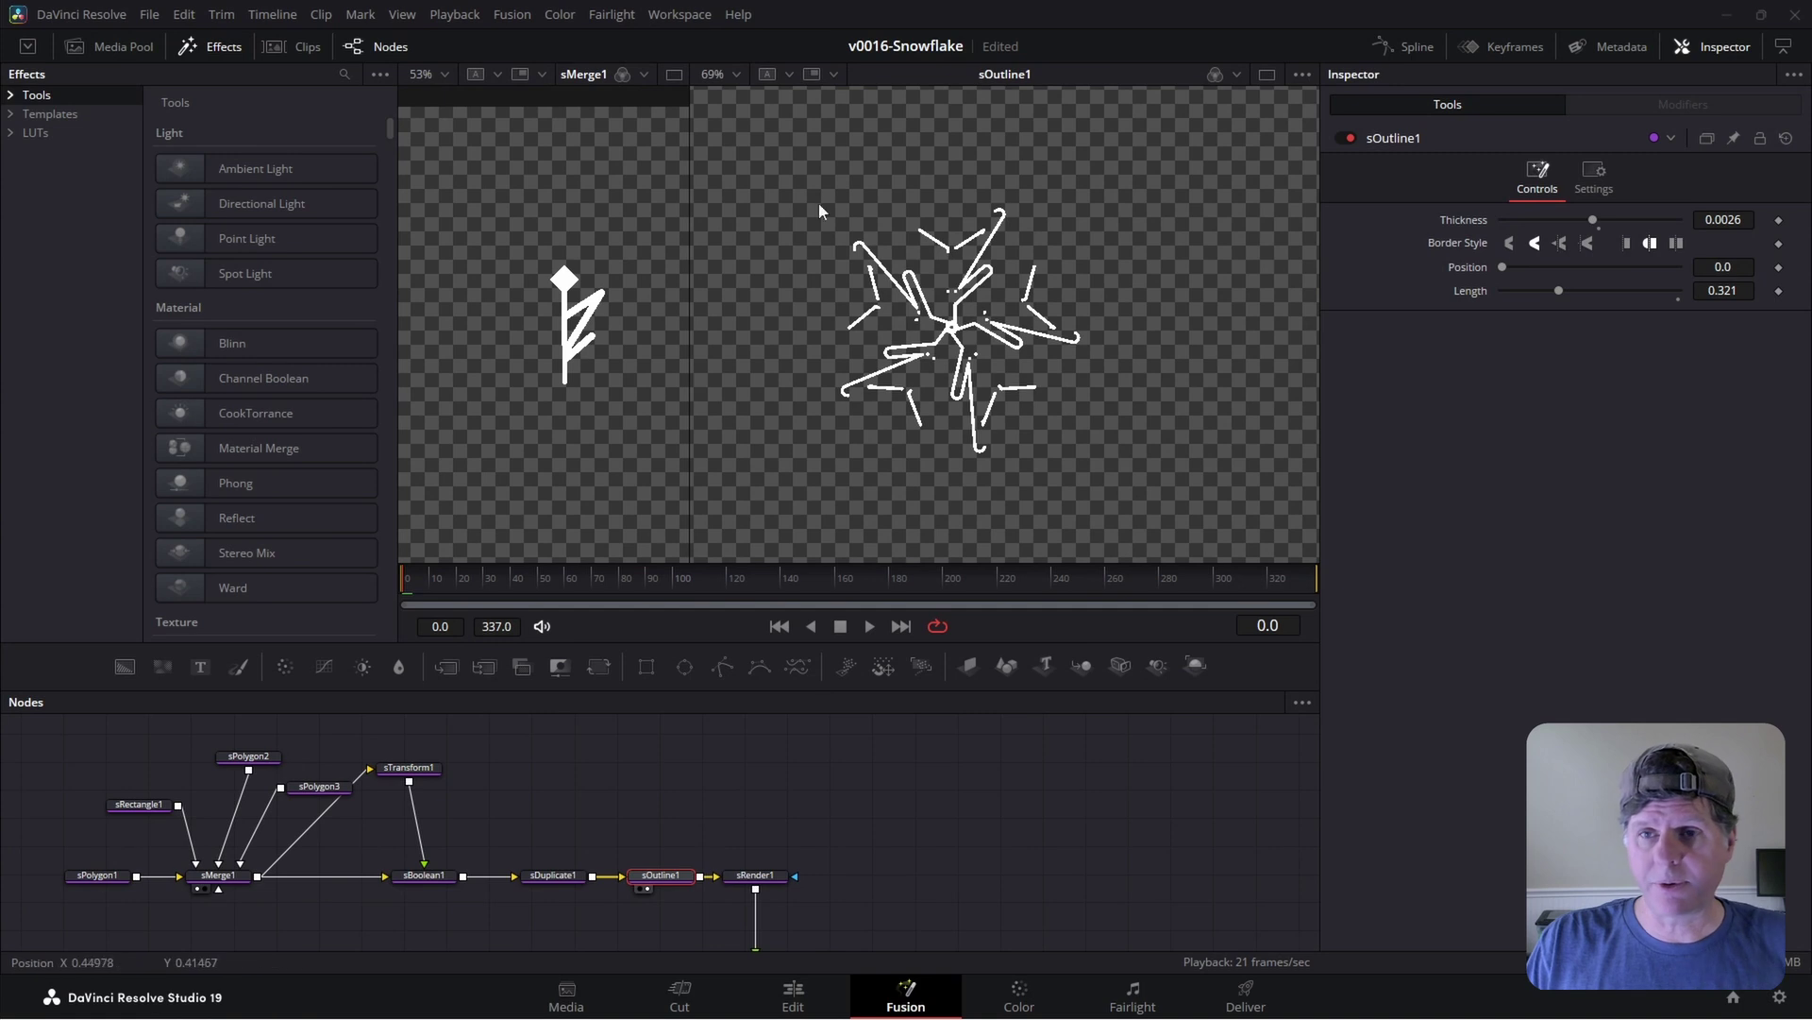
left_click_drag(1507, 266, 1553, 266)
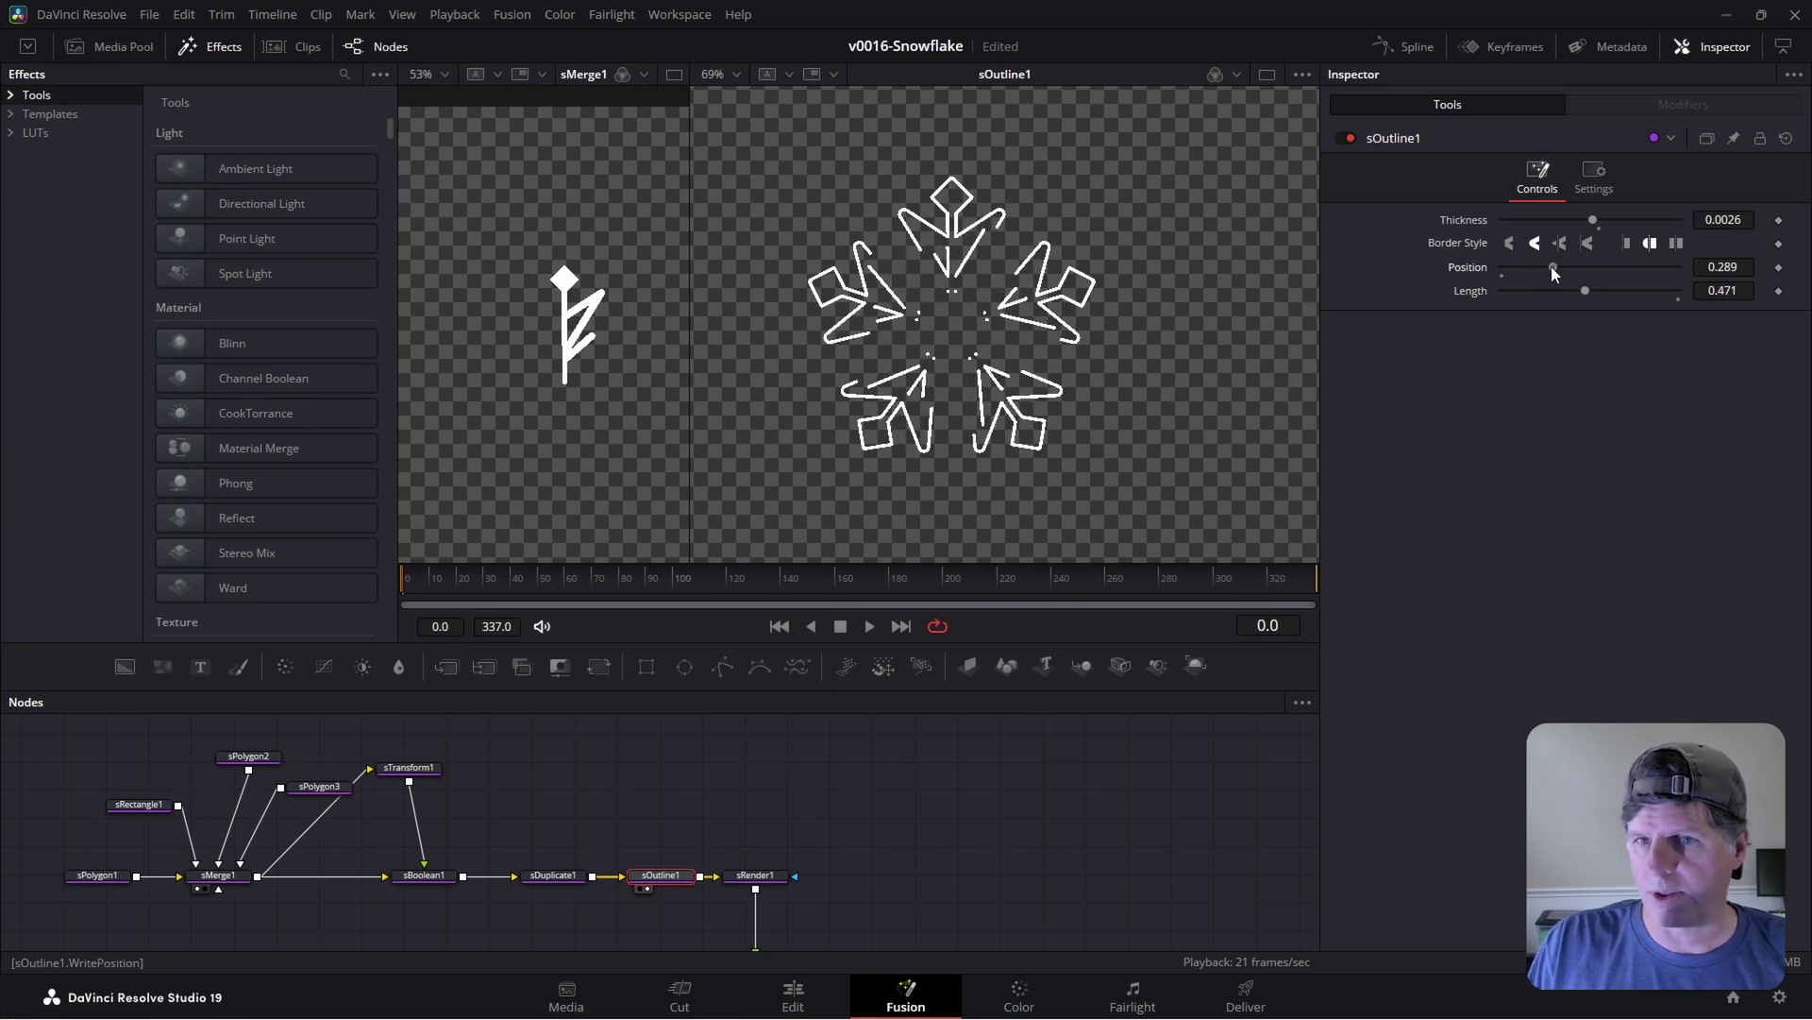
- Disconnect sTransform1 from sBoolean1 and insert an sMerge node between sMerge1 and sBoolean1
left_click_drag(408, 767, 424, 750)
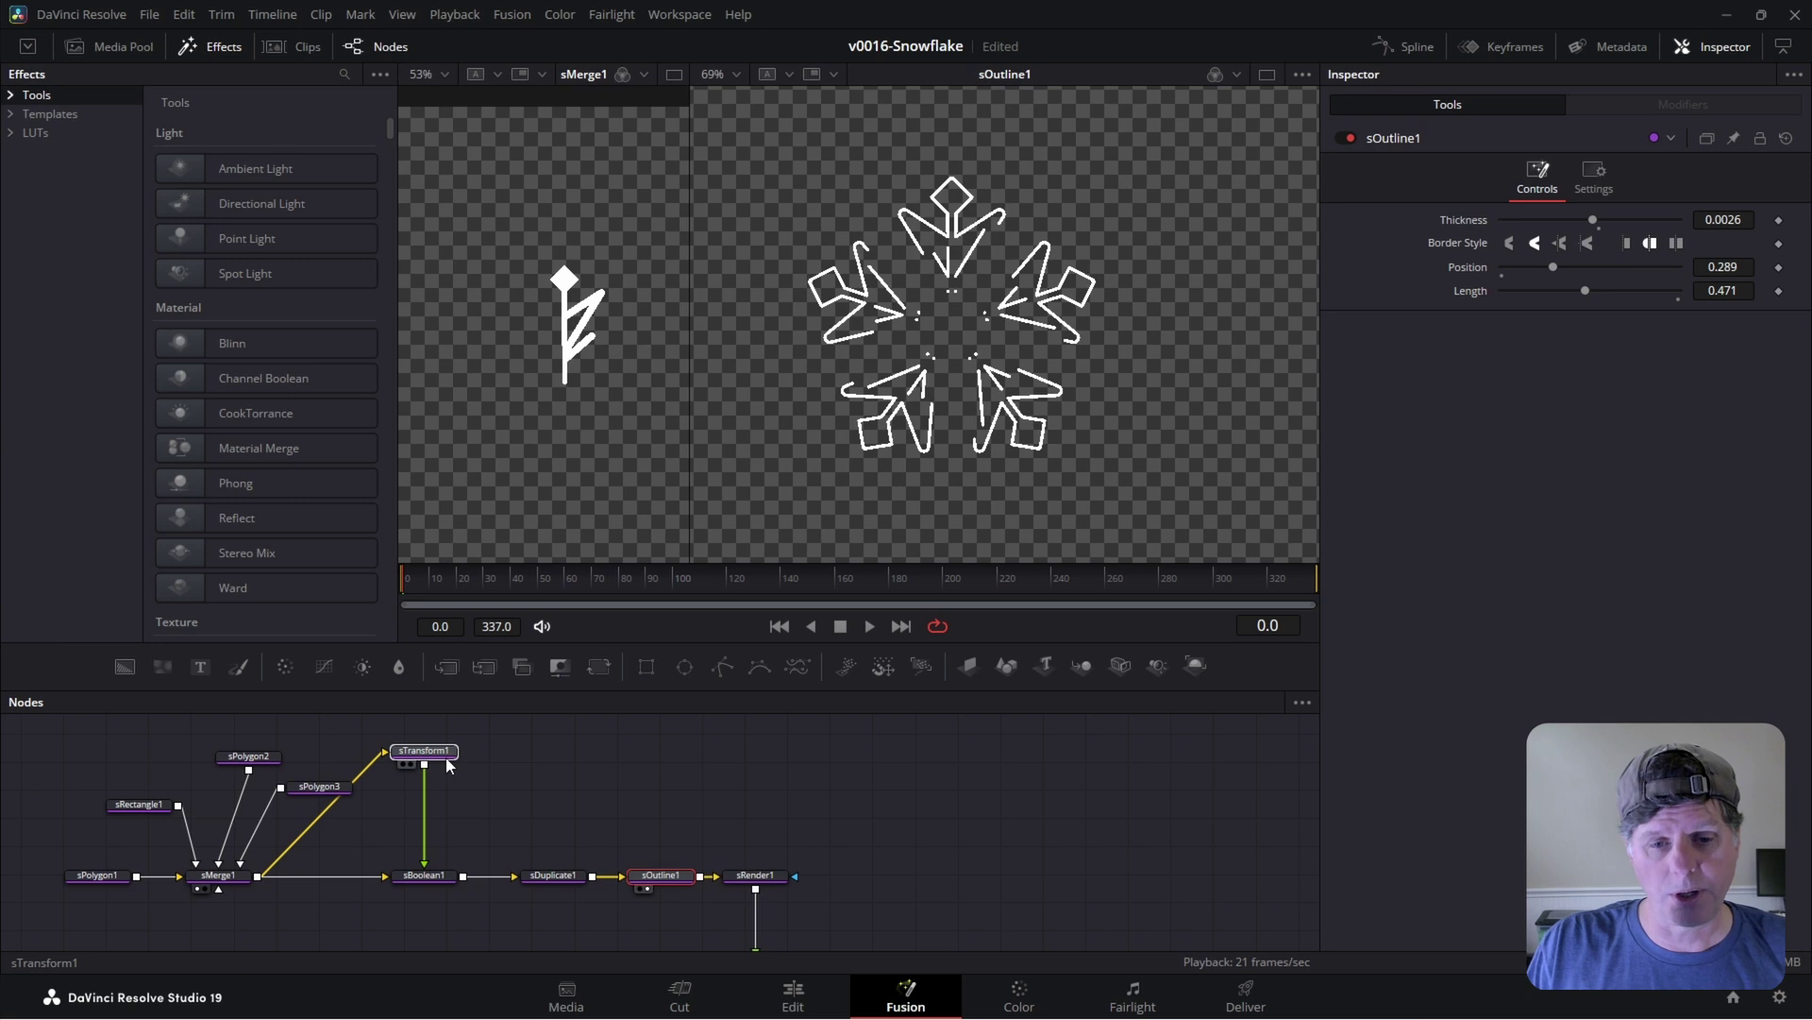
left_click_drag(436, 844, 438, 840)
left_click(230, 879)
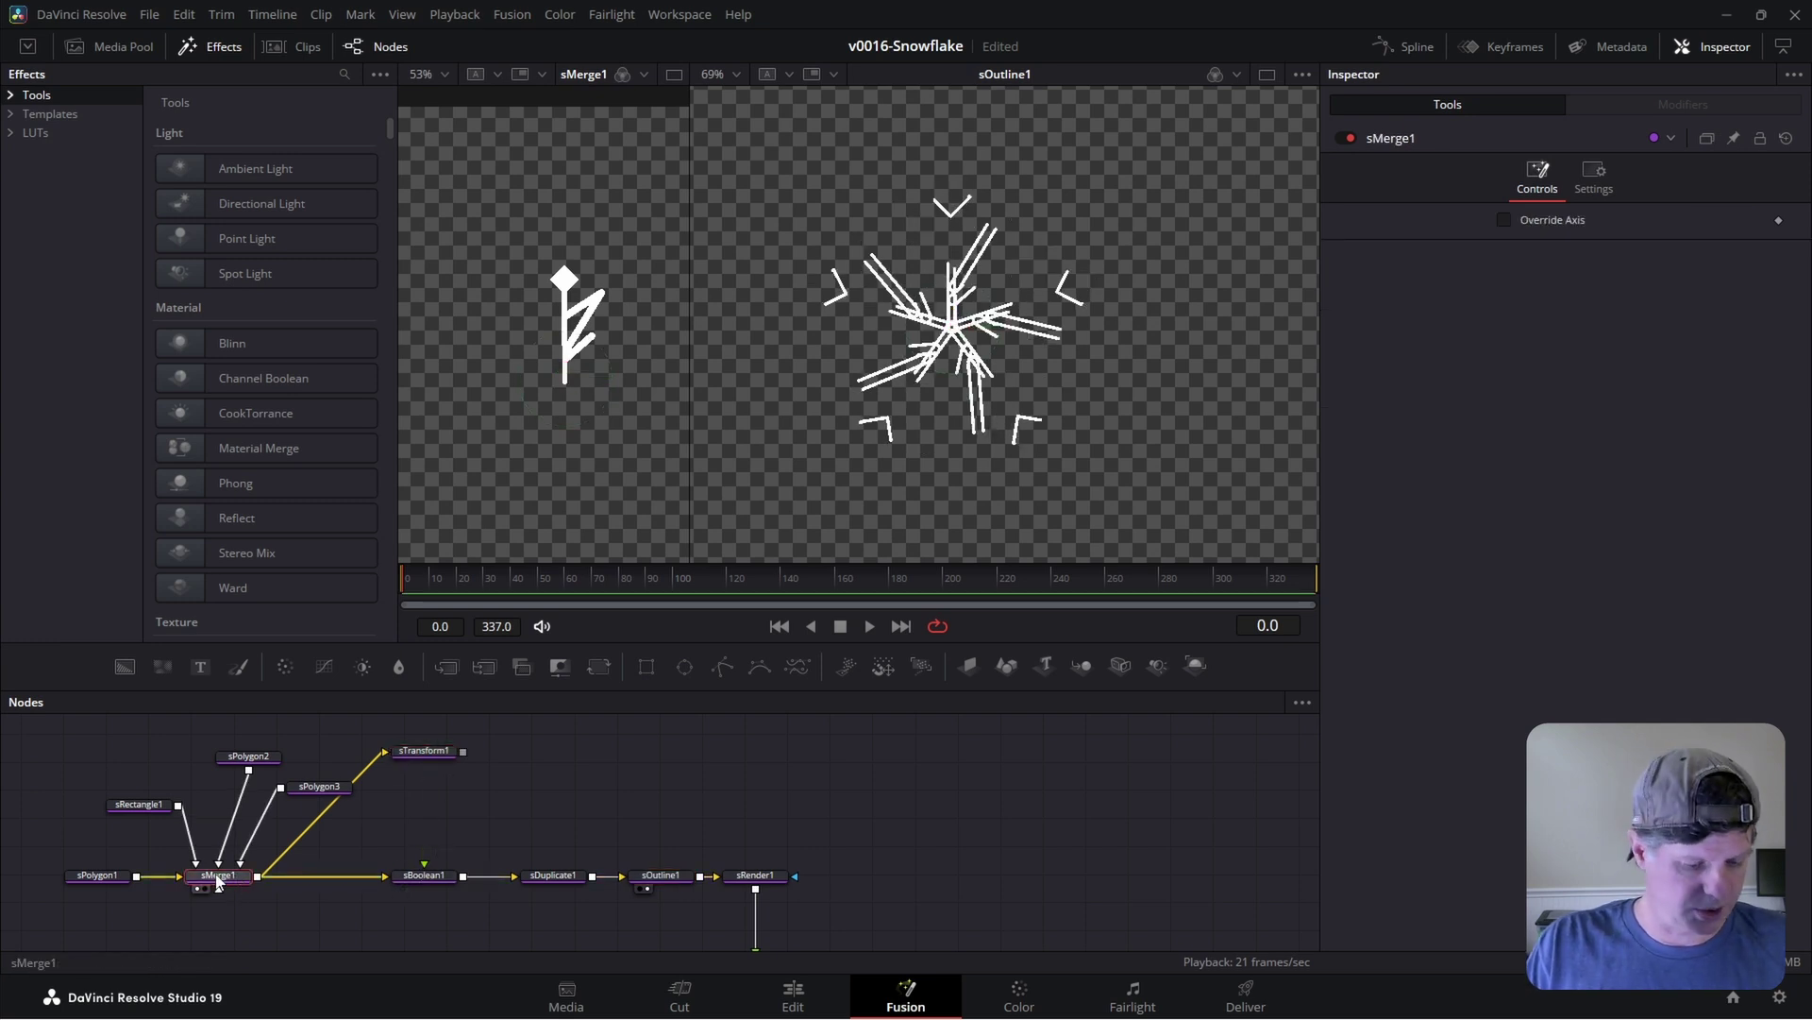
key("shift+space")
type("smerge")
key("Return")
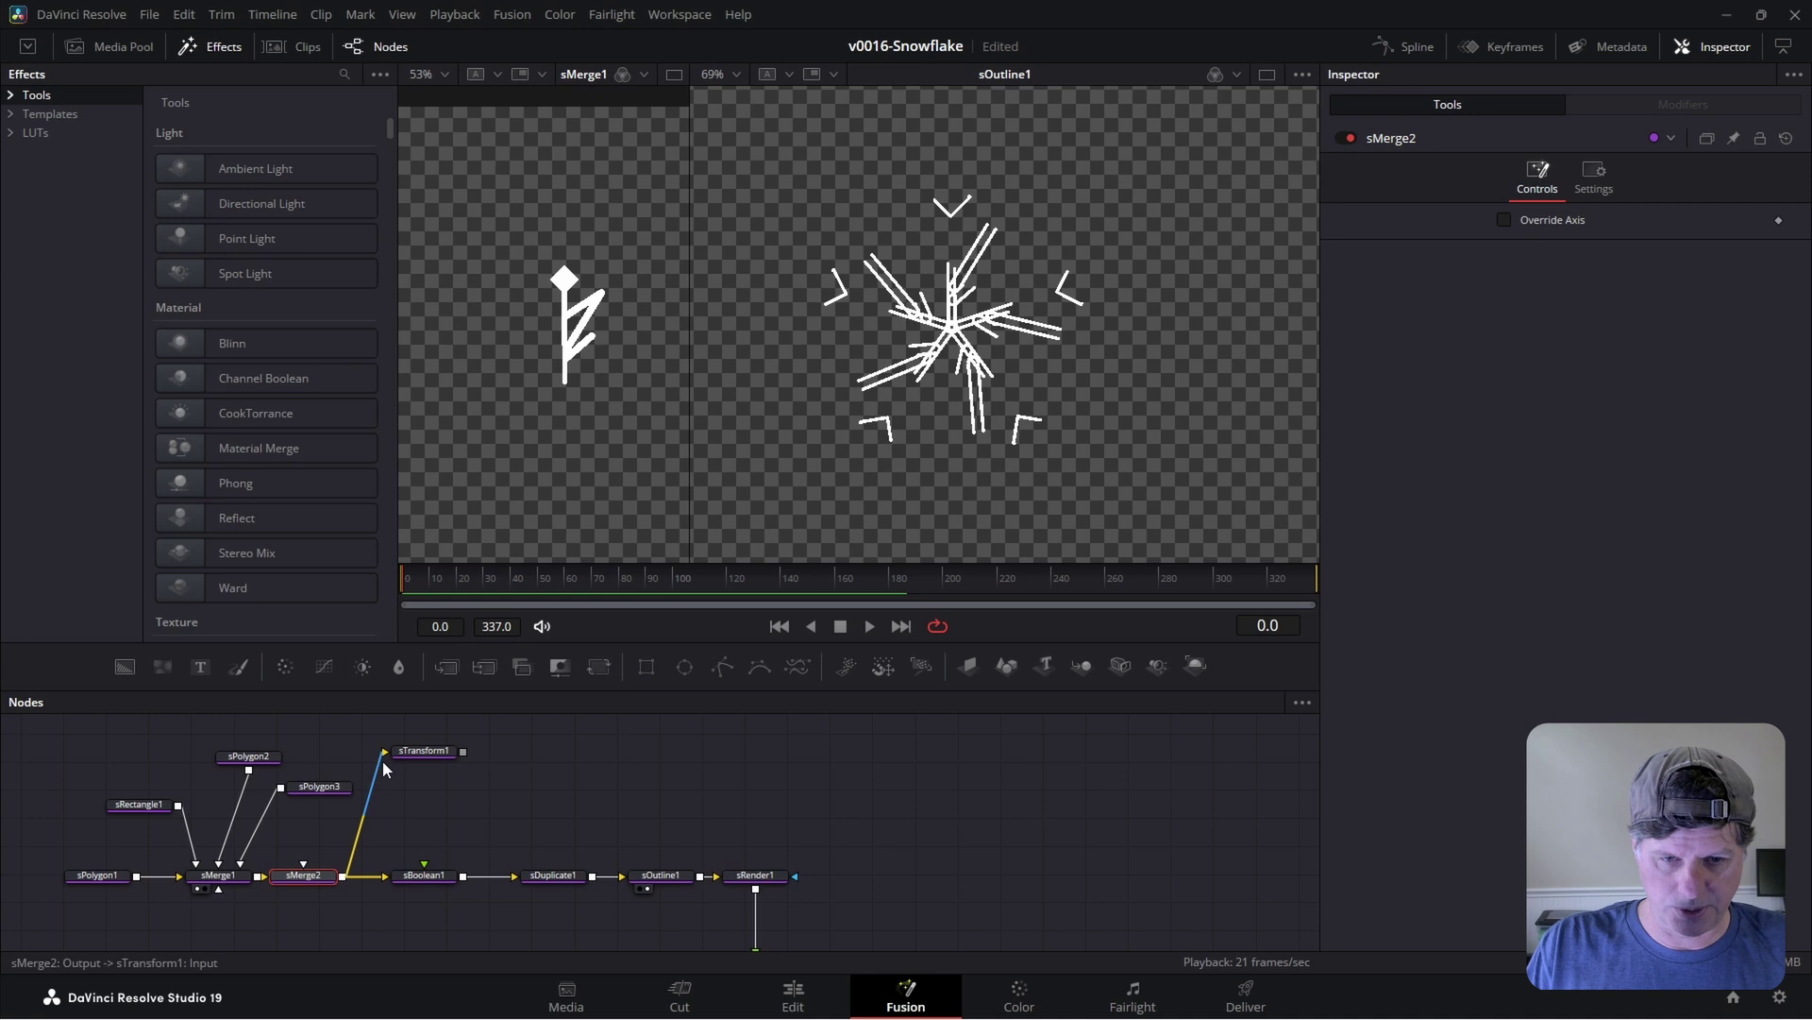
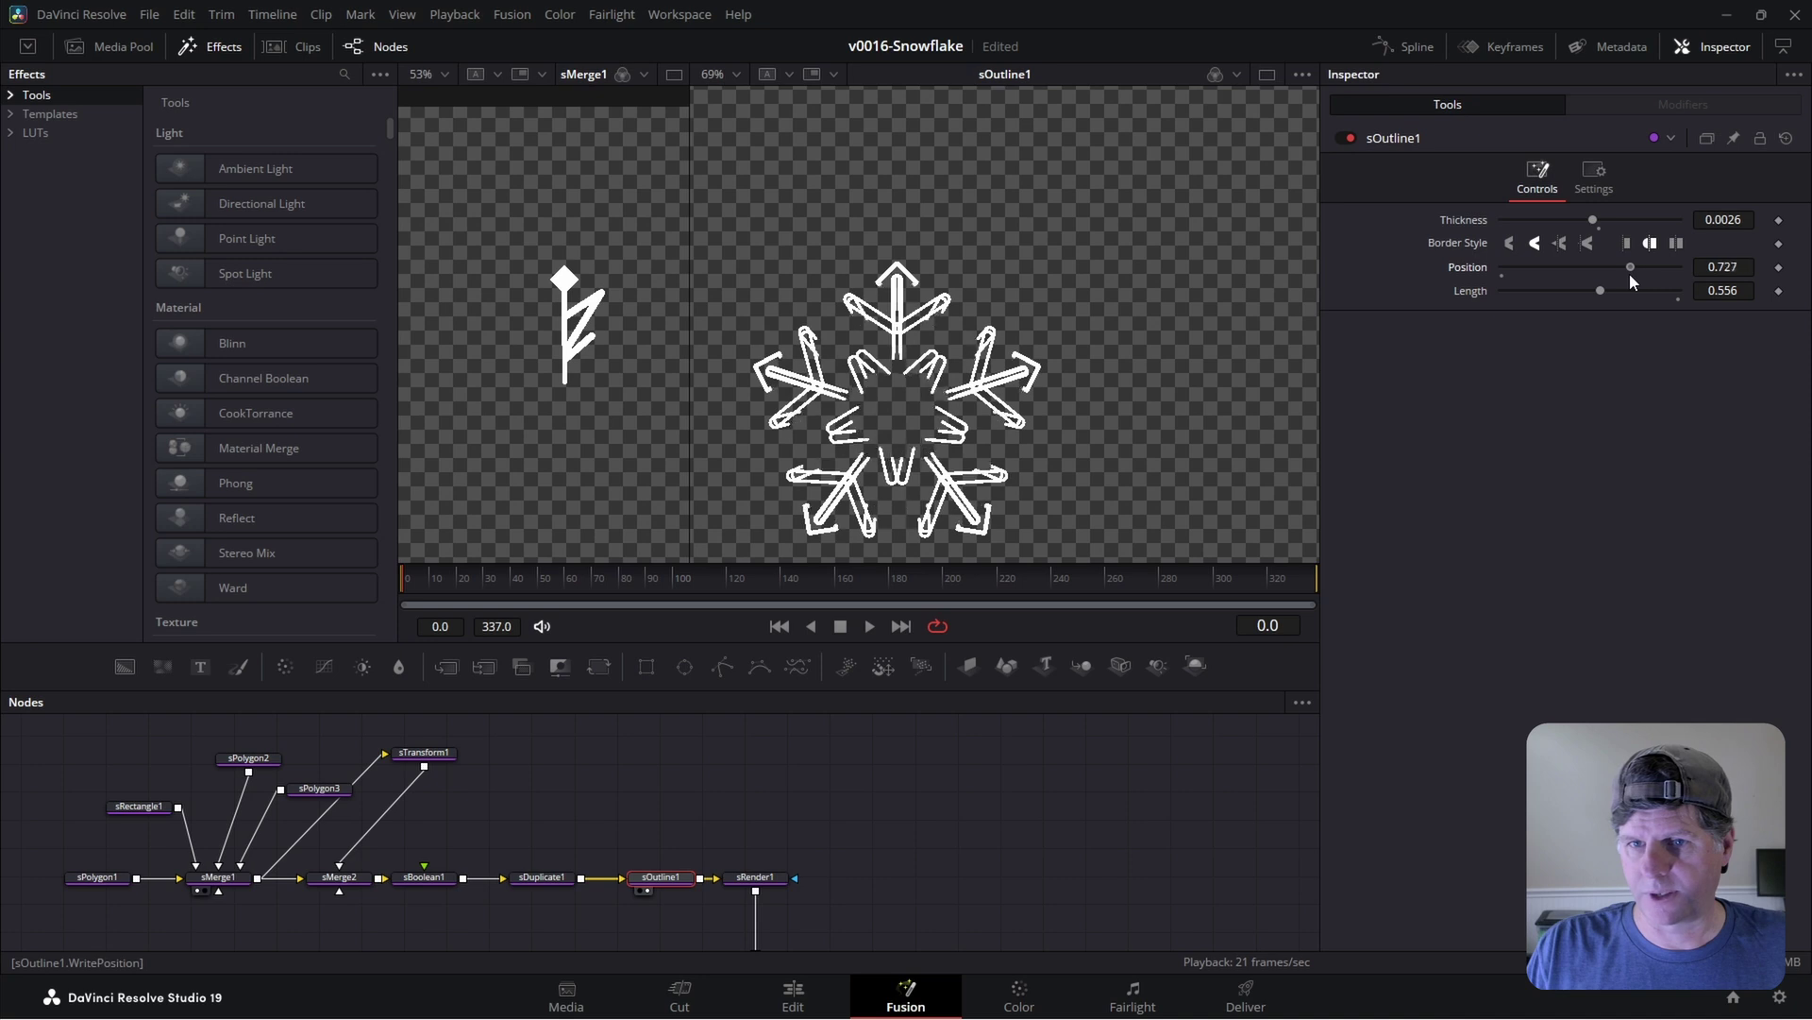
- Check the first animated frames and set sOutline1's Position to about 0.519 and Length to about 0.332
left_click(409, 579)
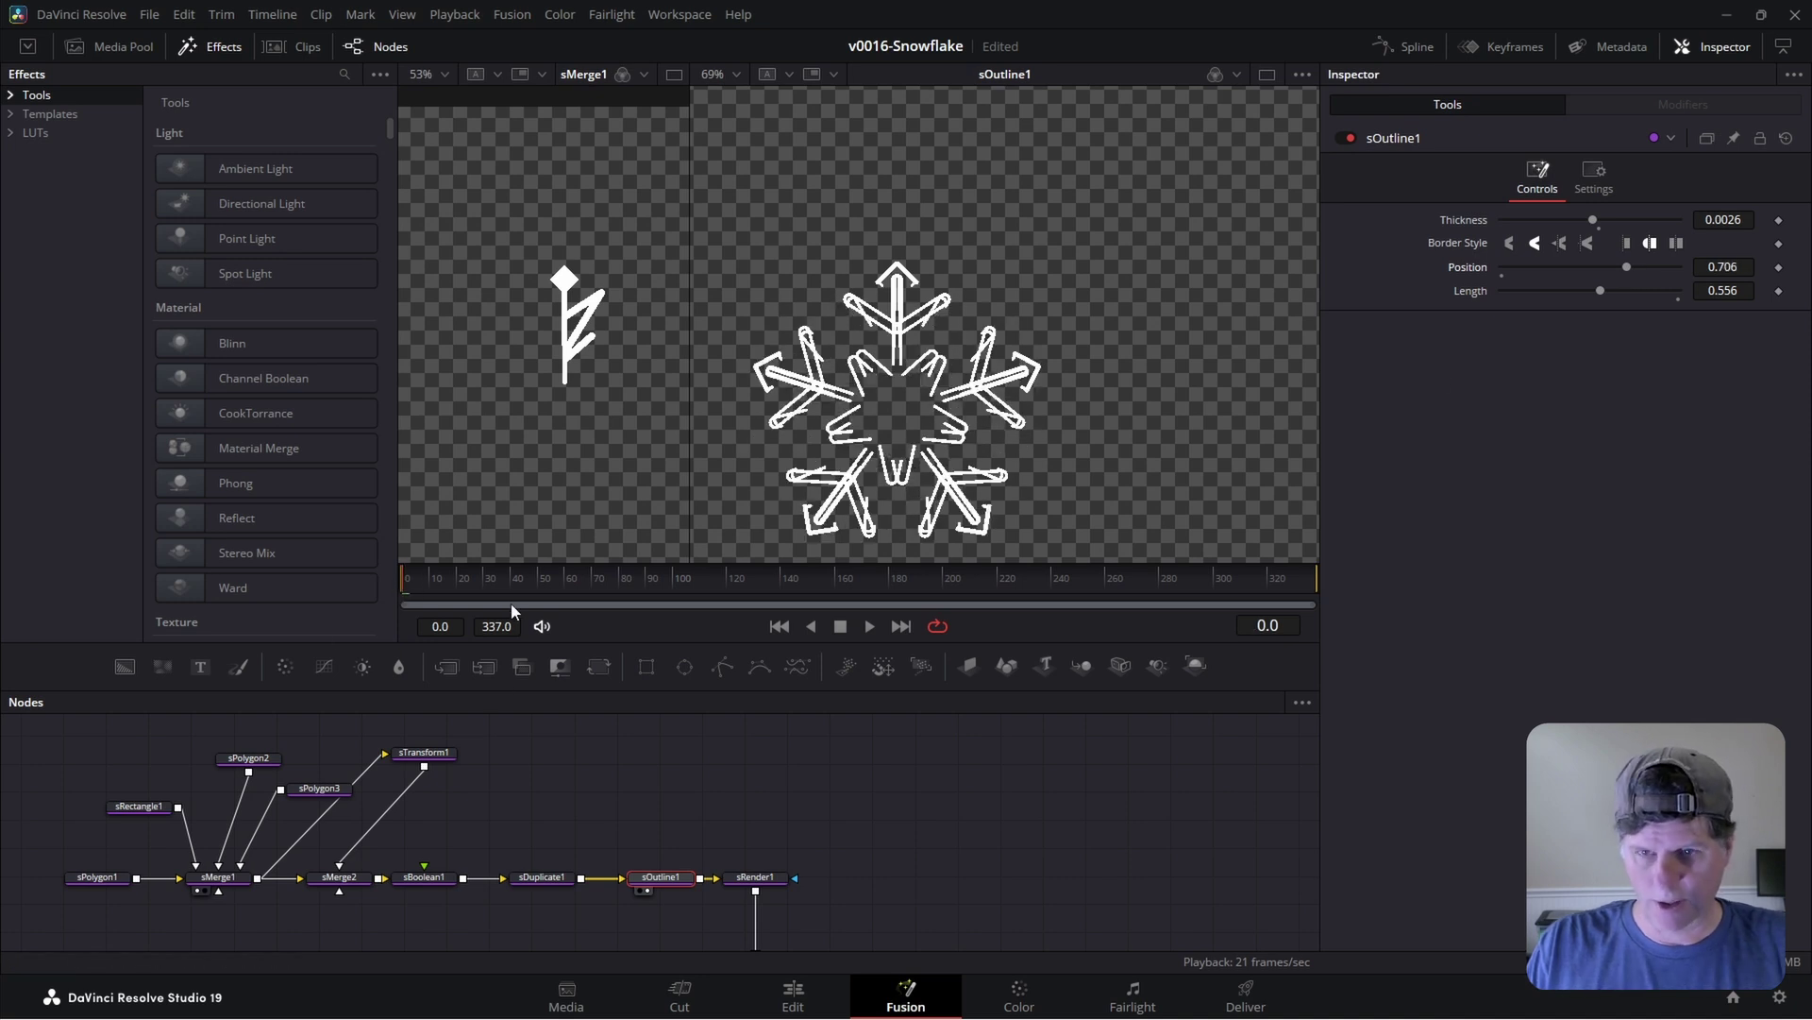
key("Right")
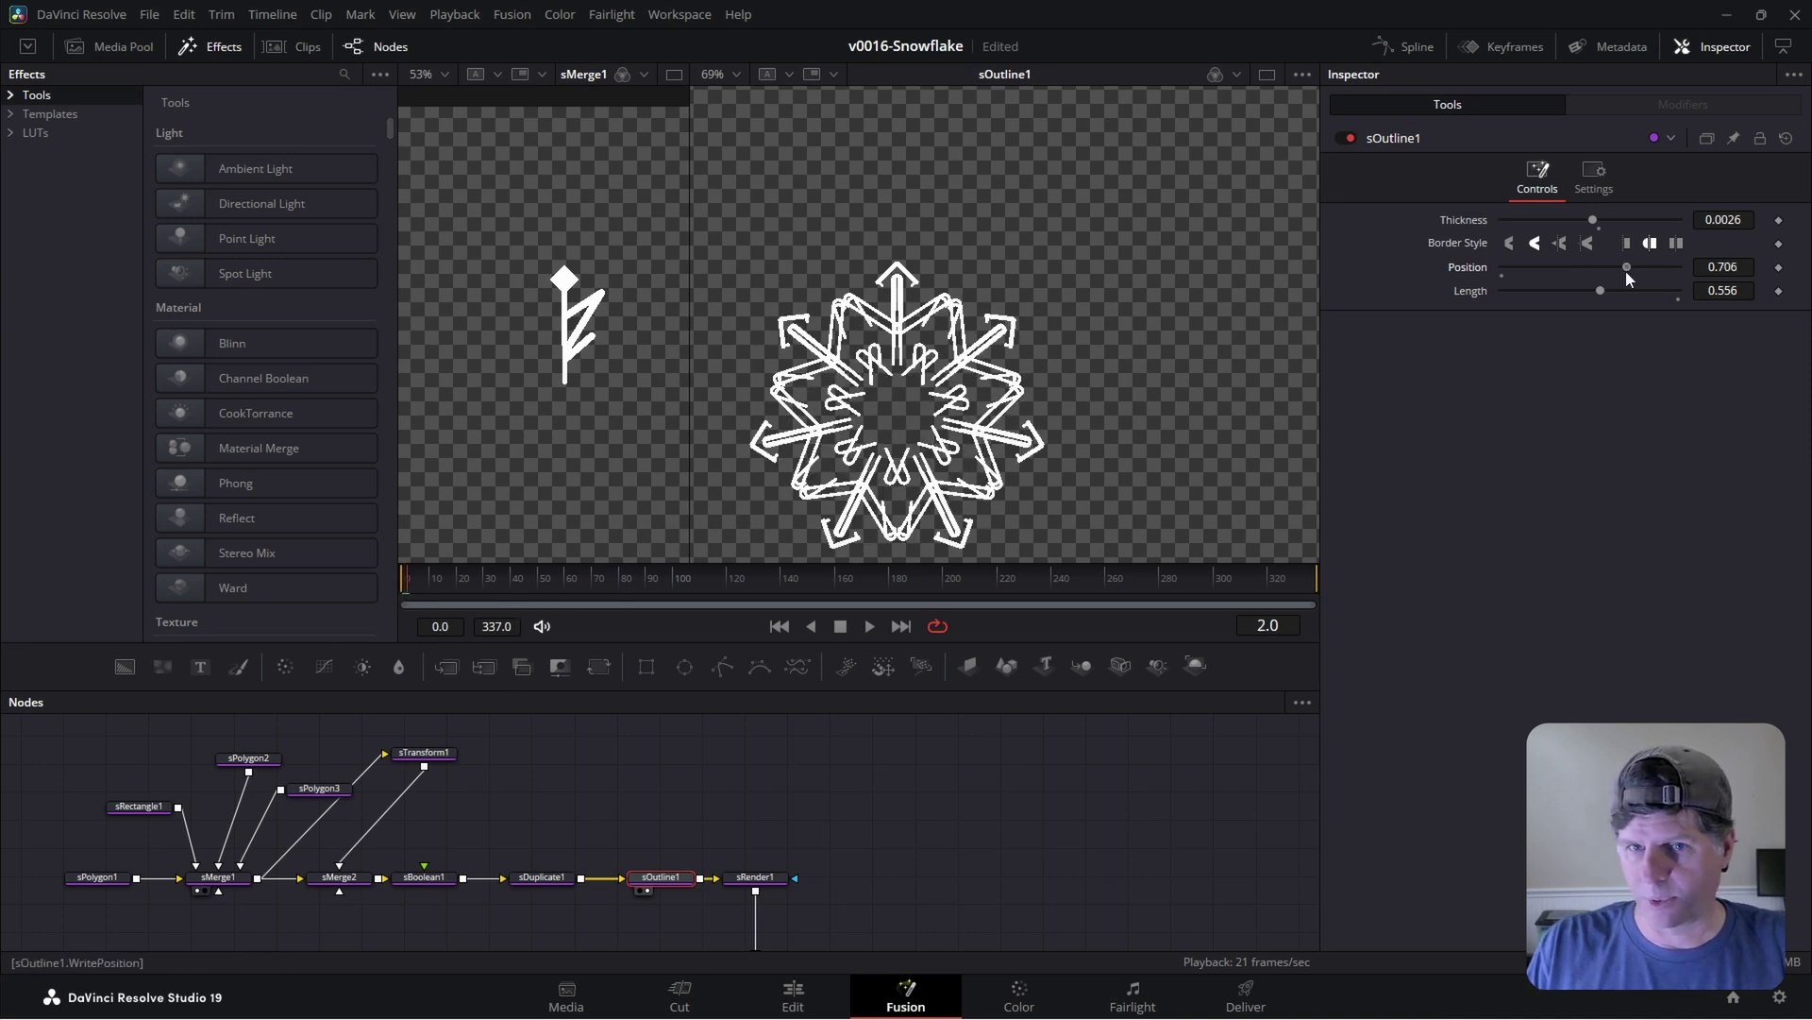
left_click_drag(1626, 269, 1559, 298)
left_click(411, 583)
left_click(428, 591)
left_click_drag(428, 592, 402, 592)
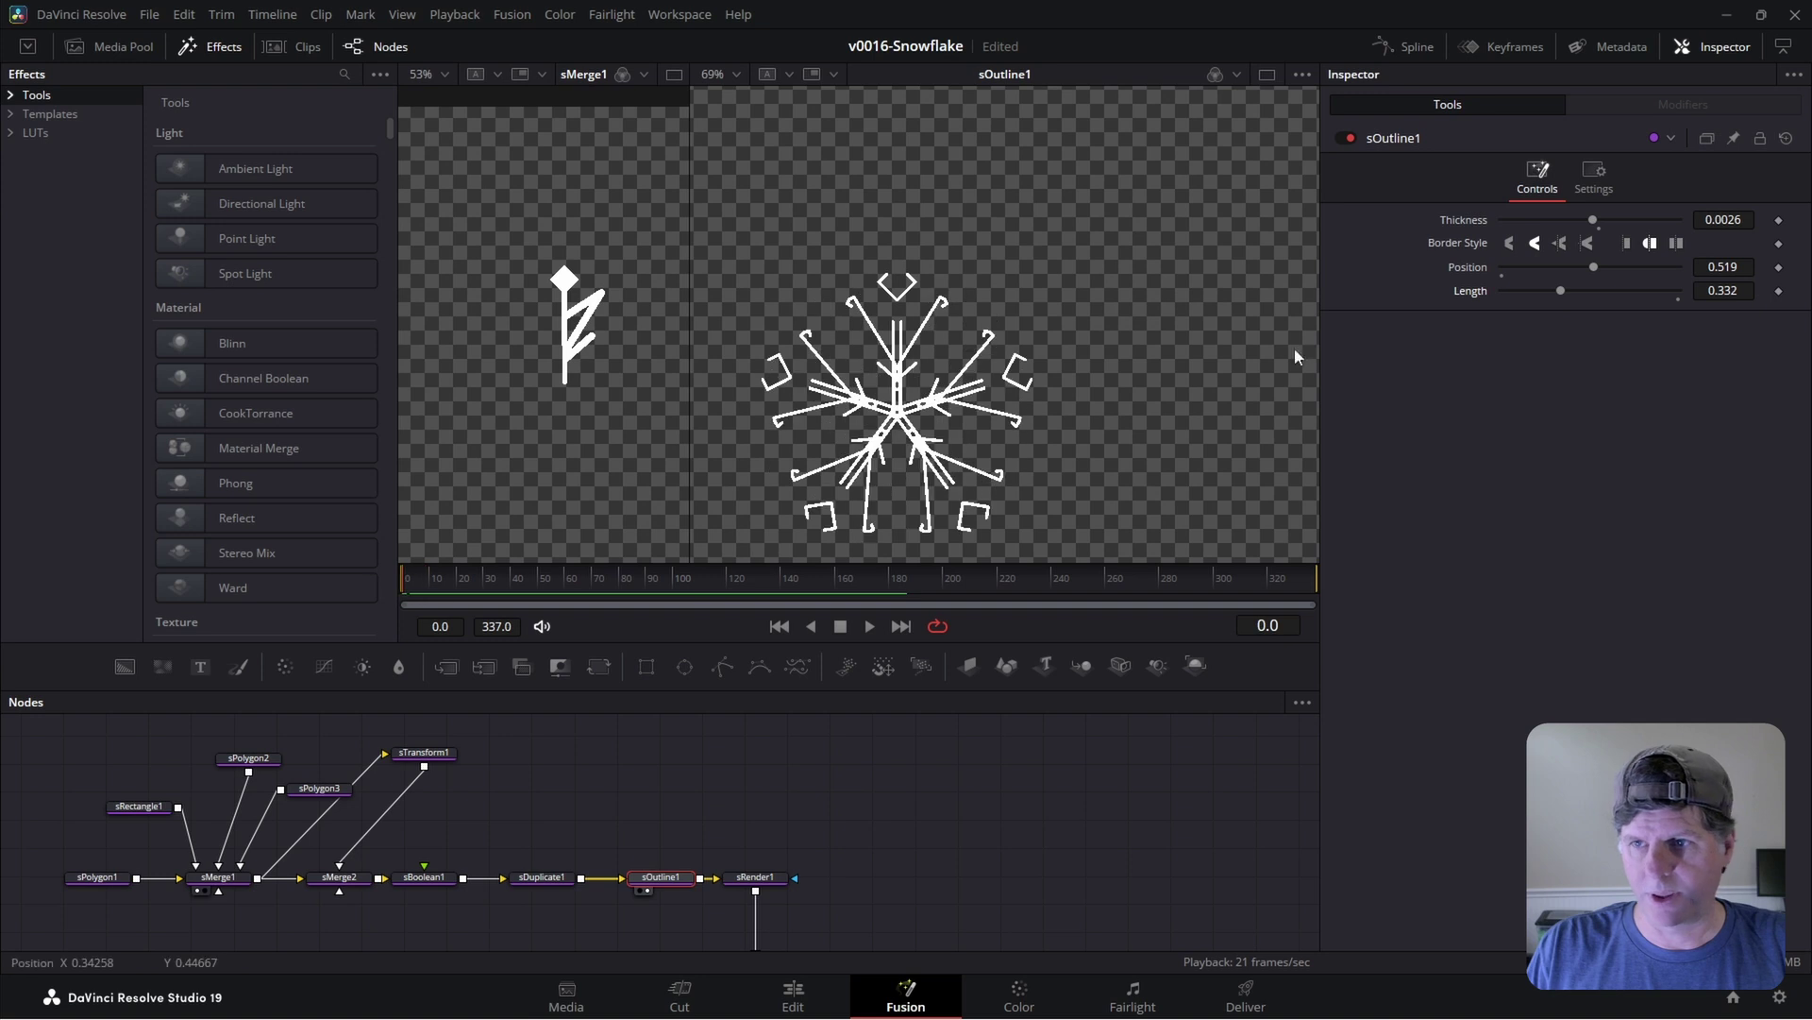
- Keyframe sOutline1's Position from 0.0 at frame 0 to 1.0 at frame 30 and play back the animation
left_click_drag(1594, 268, 1498, 269)
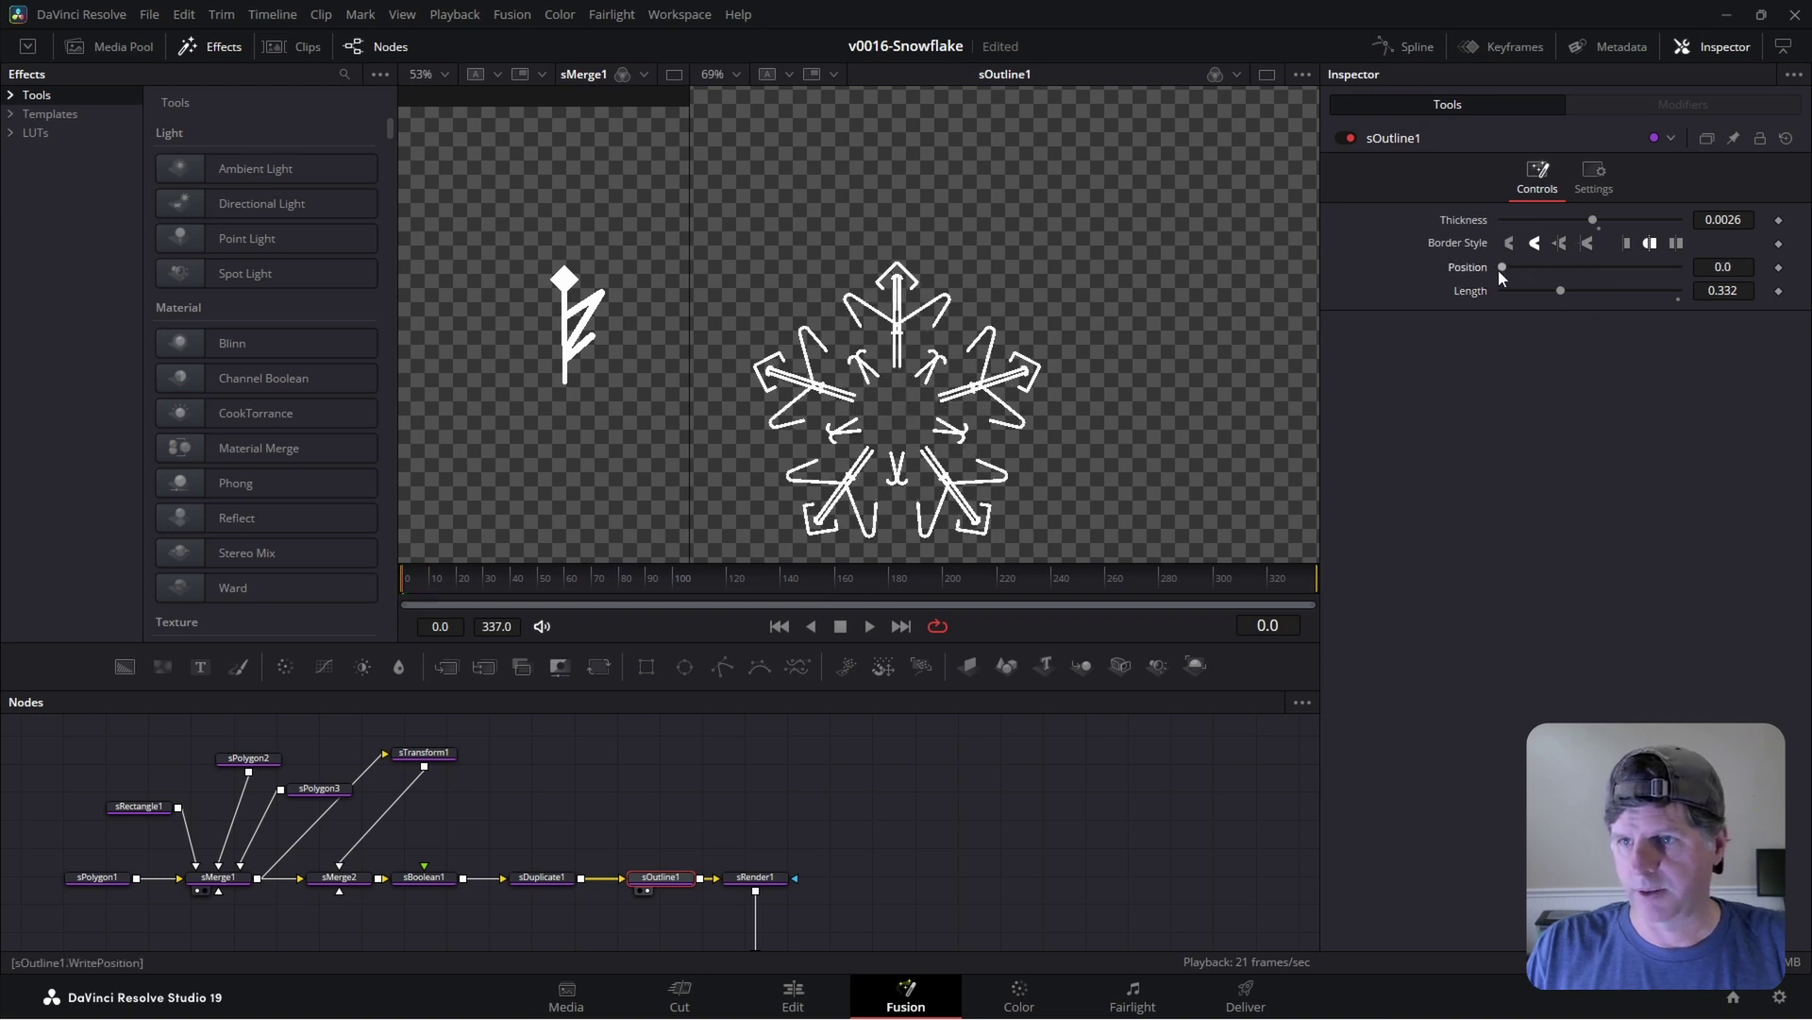
left_click(1778, 267)
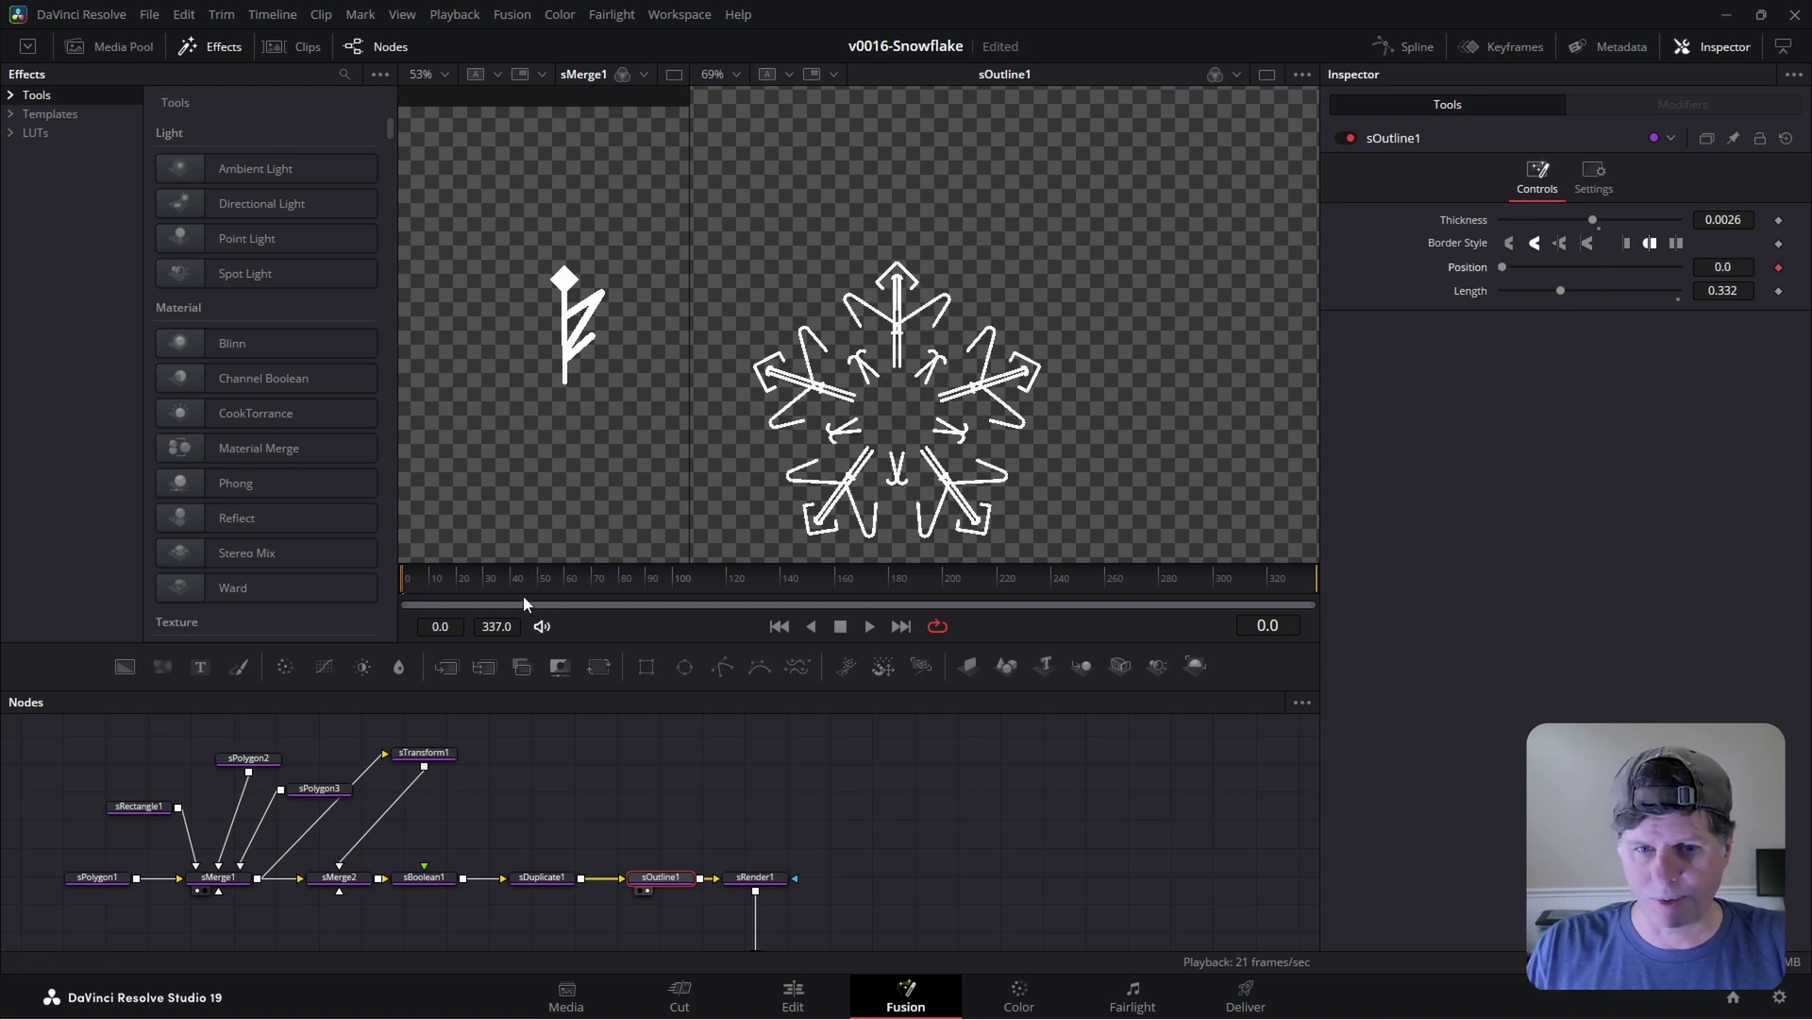
left_click(484, 587)
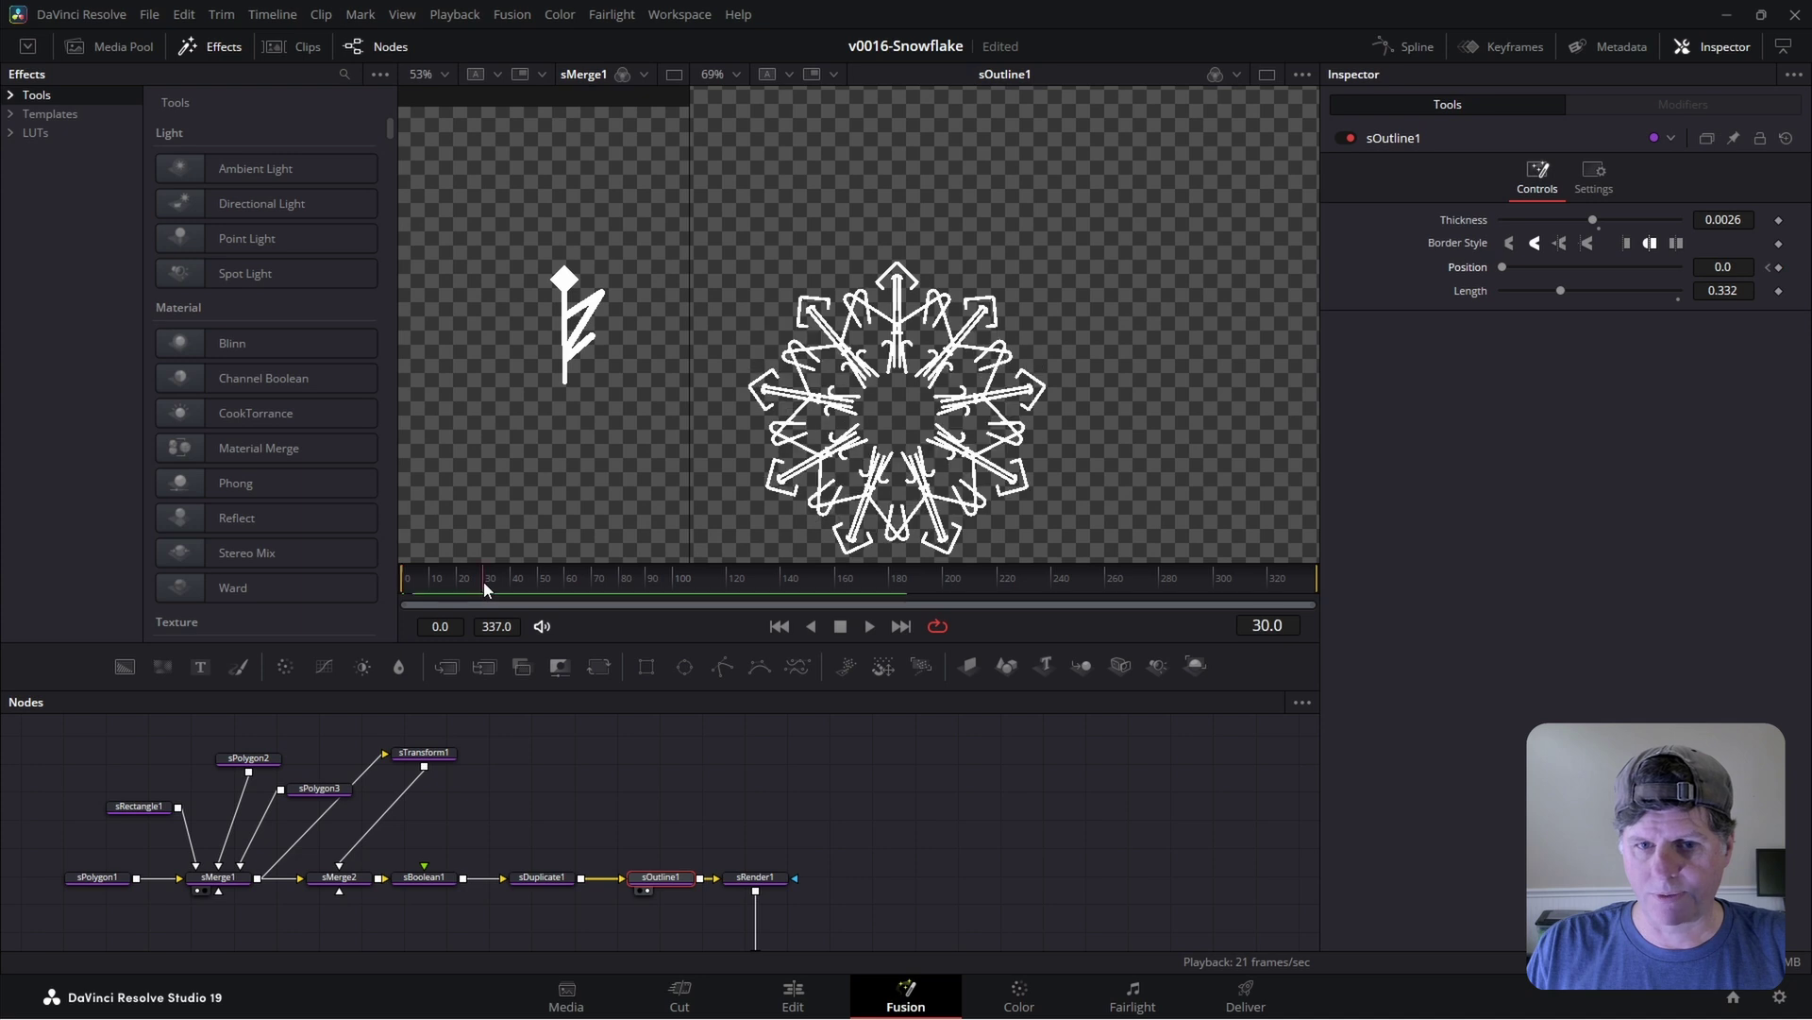
left_click_drag(1509, 268, 1684, 258)
left_click(404, 581)
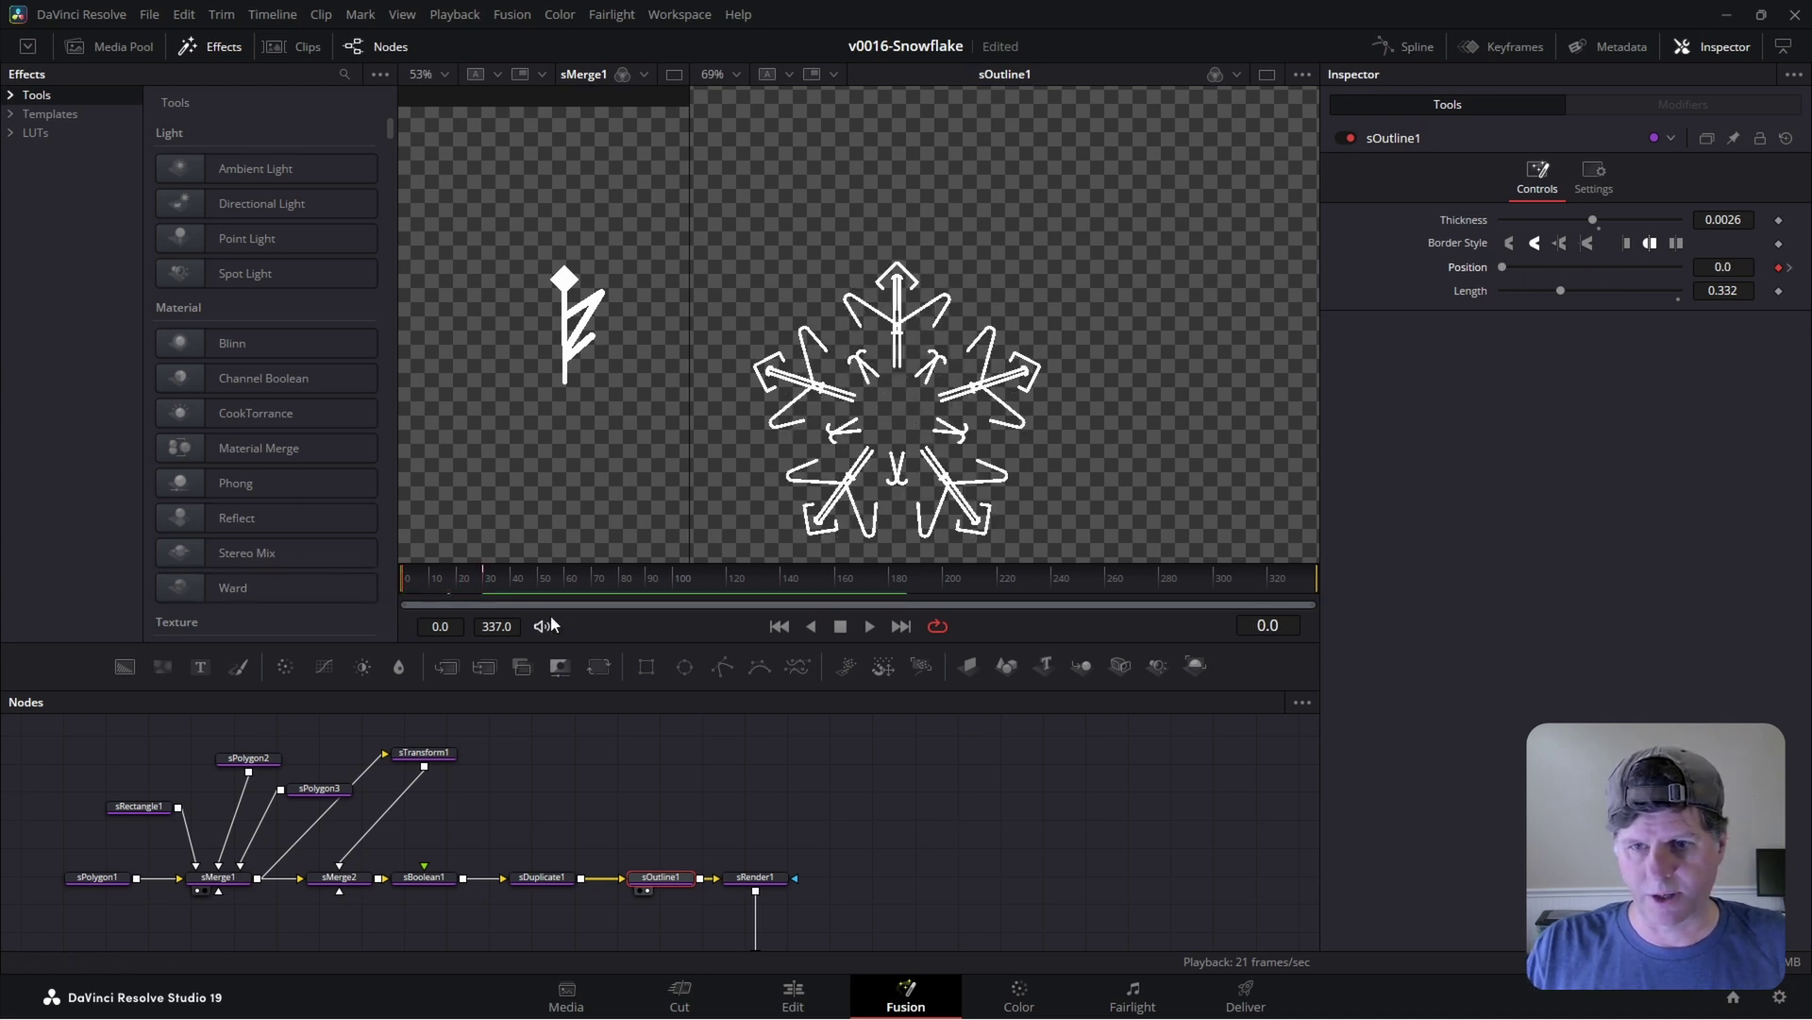
key("space")
key("space")
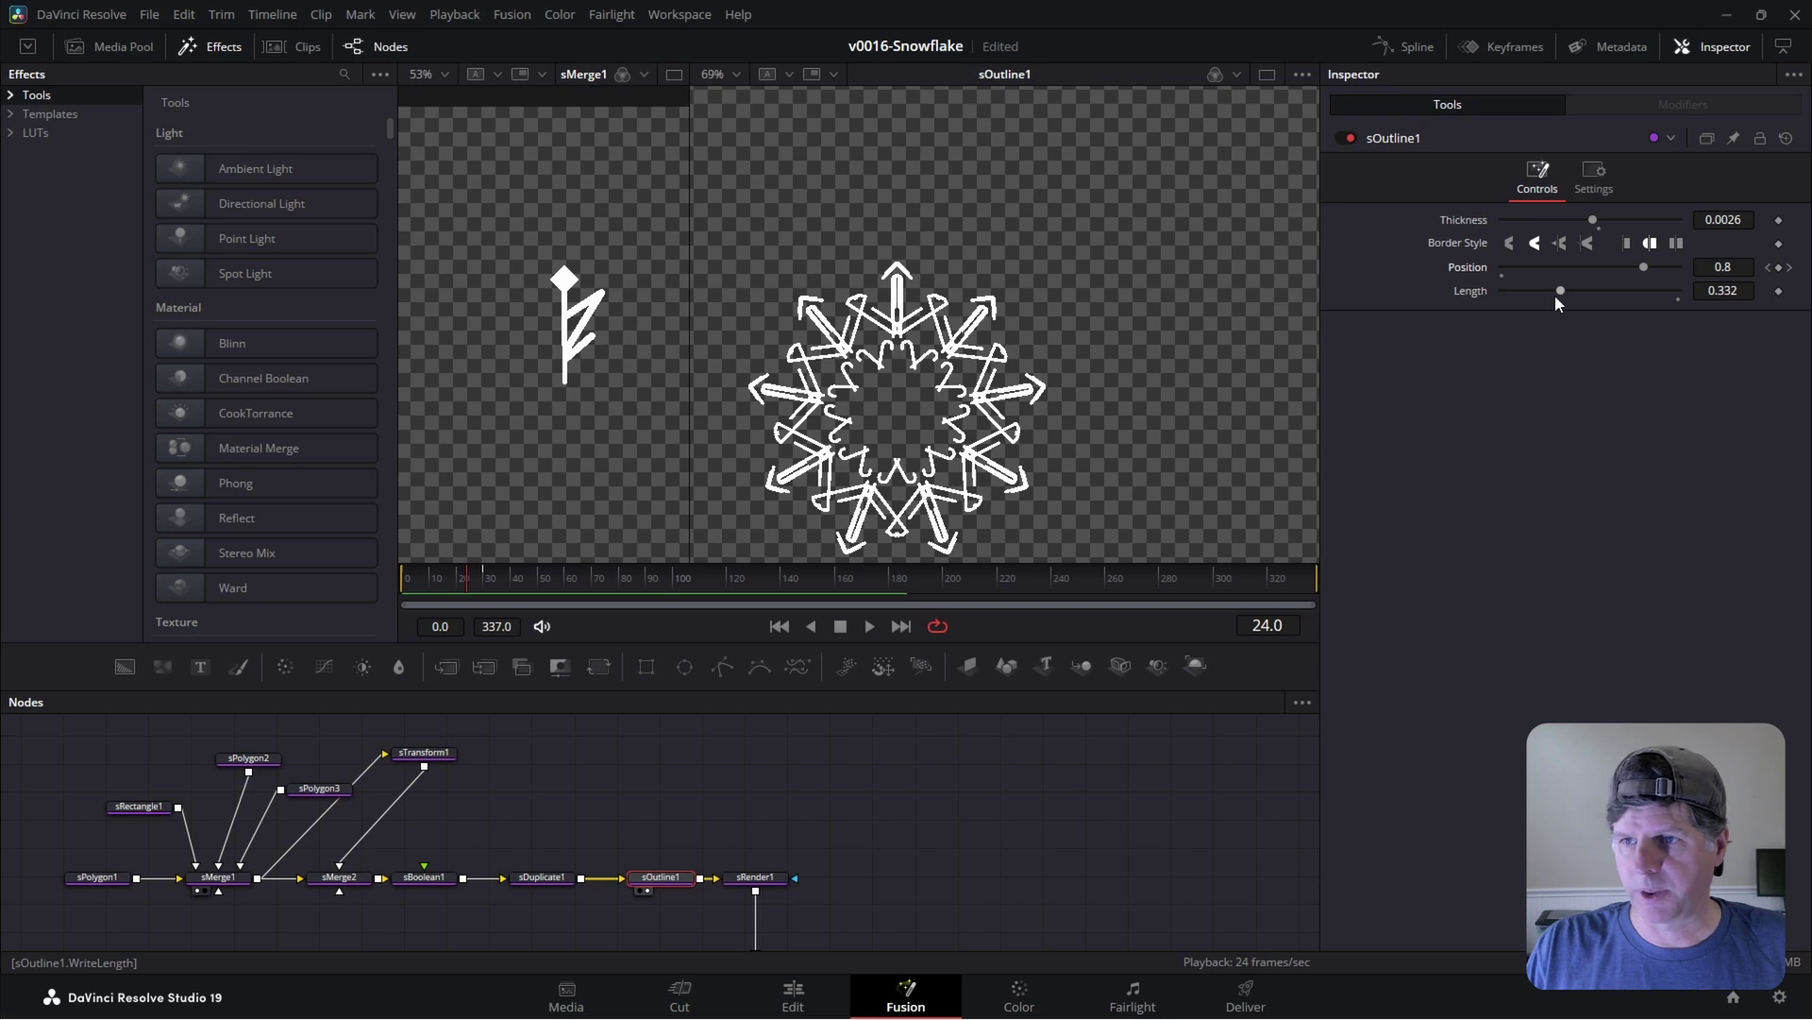
- Keyframe sOutline1's Length at its existing value on frame 0 and at about 0.824 on frame 20
key("Home")
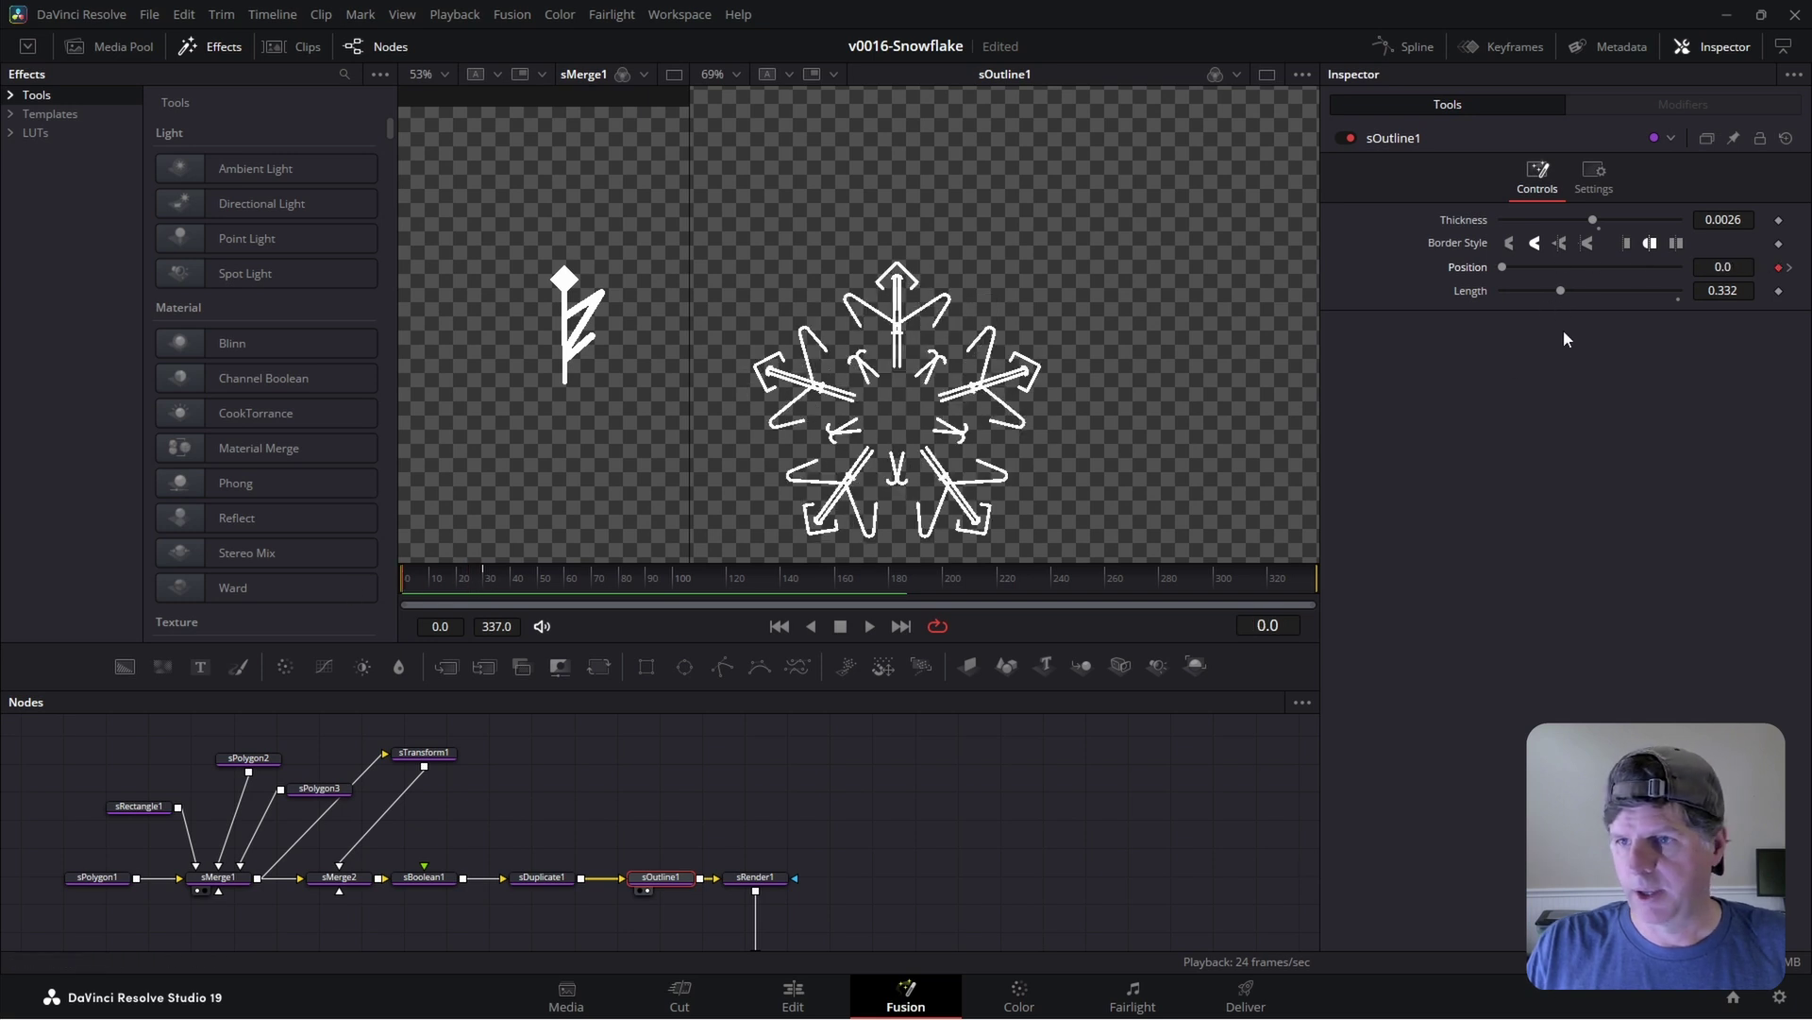
left_click(1779, 293)
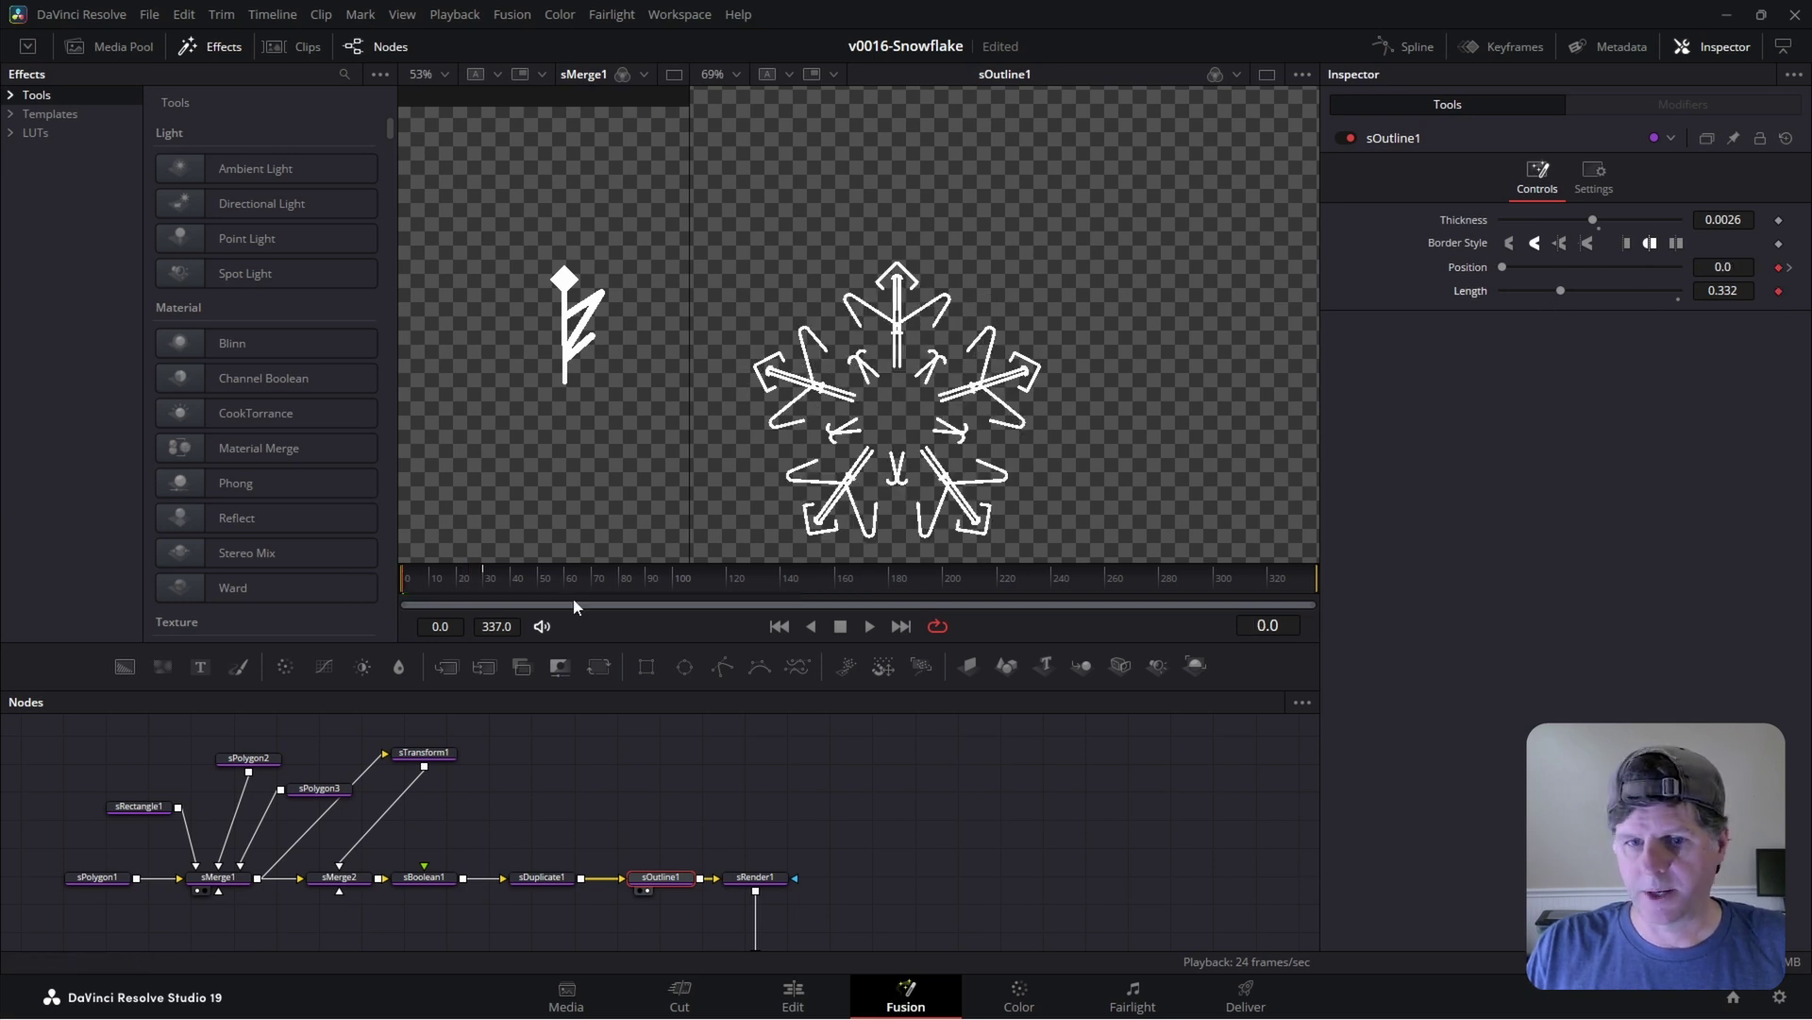
left_click(459, 580)
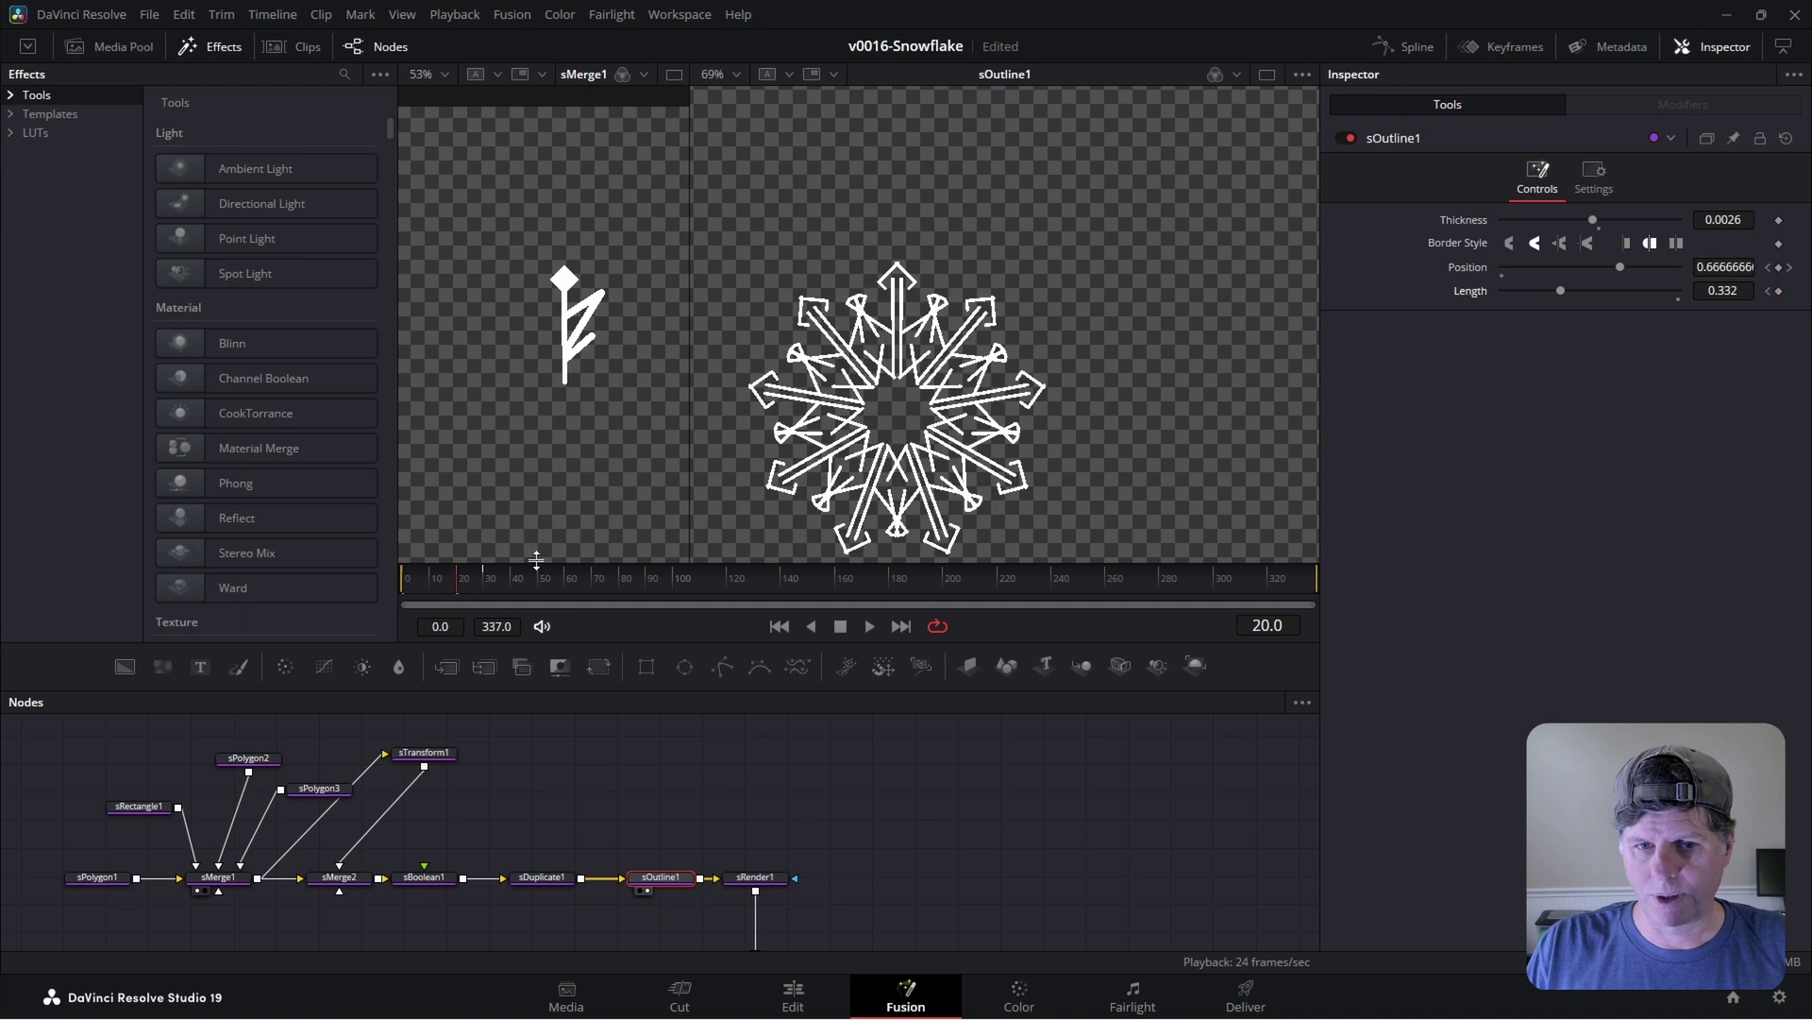
left_click_drag(1561, 294, 1646, 289)
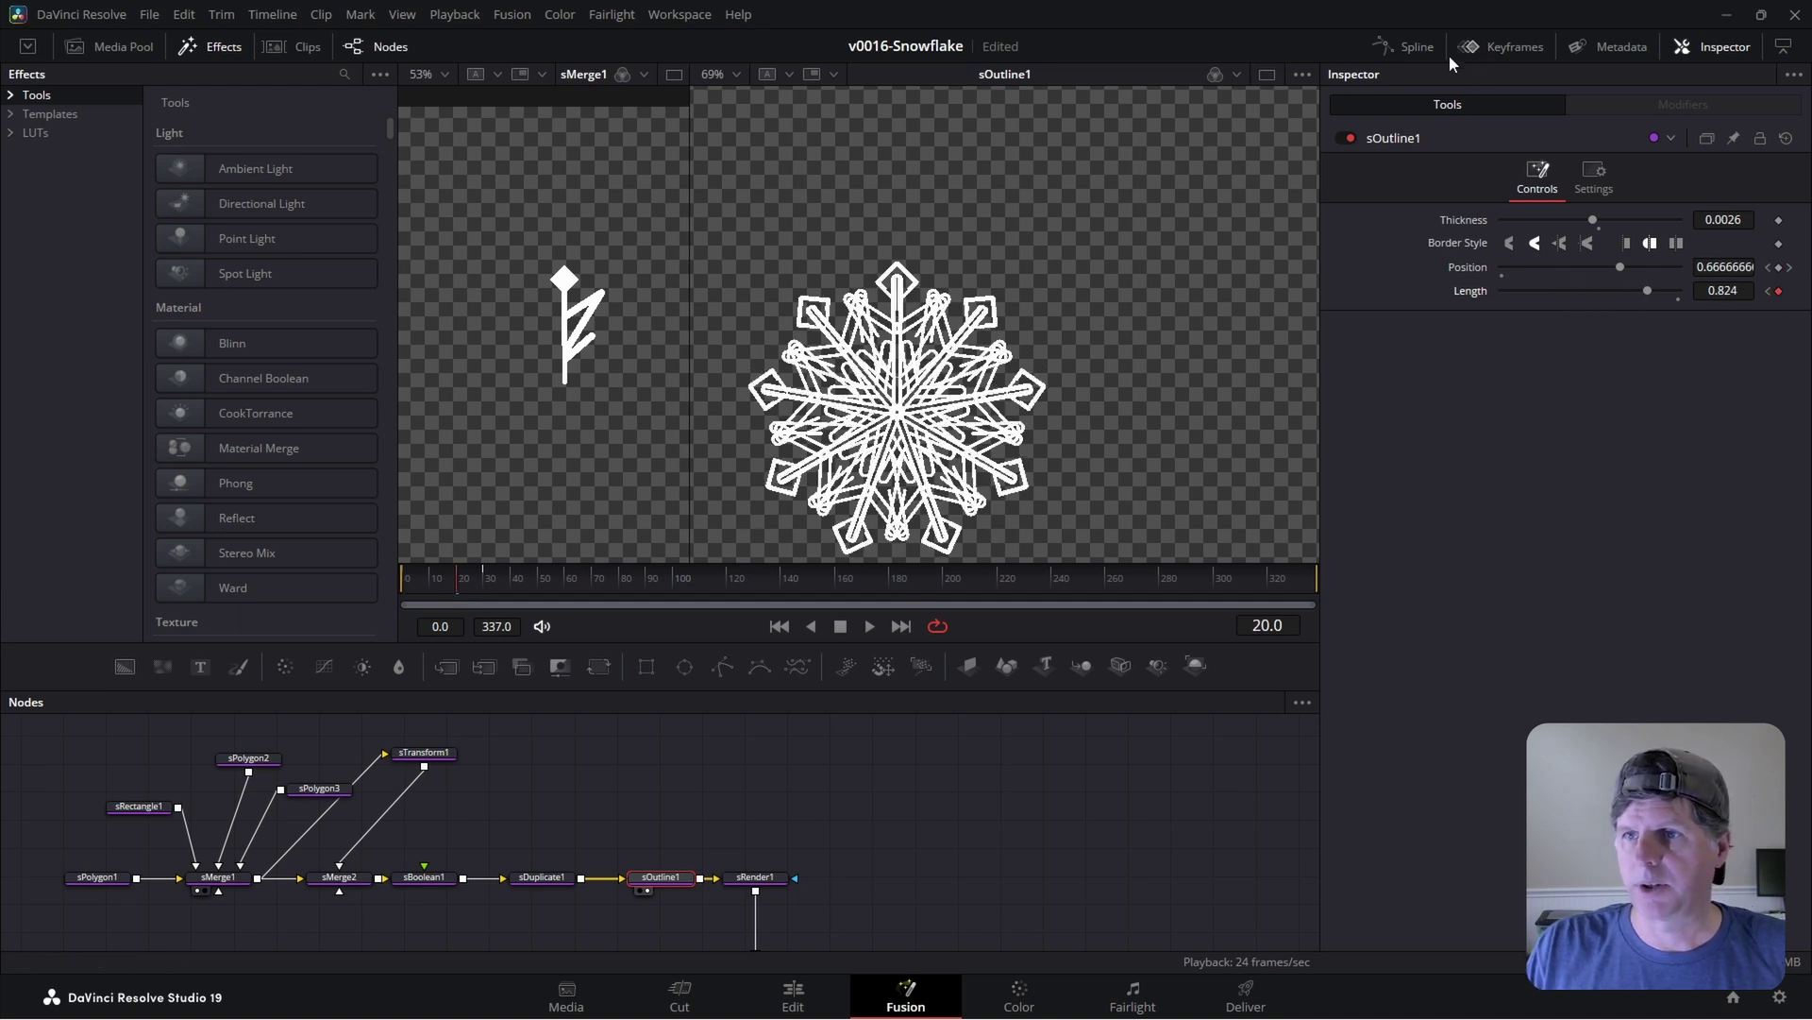
- Open the Spline editor, display sOutline1's Position curve, select its keyframes and set the curve to loop
left_click(1407, 46)
left_click(829, 796)
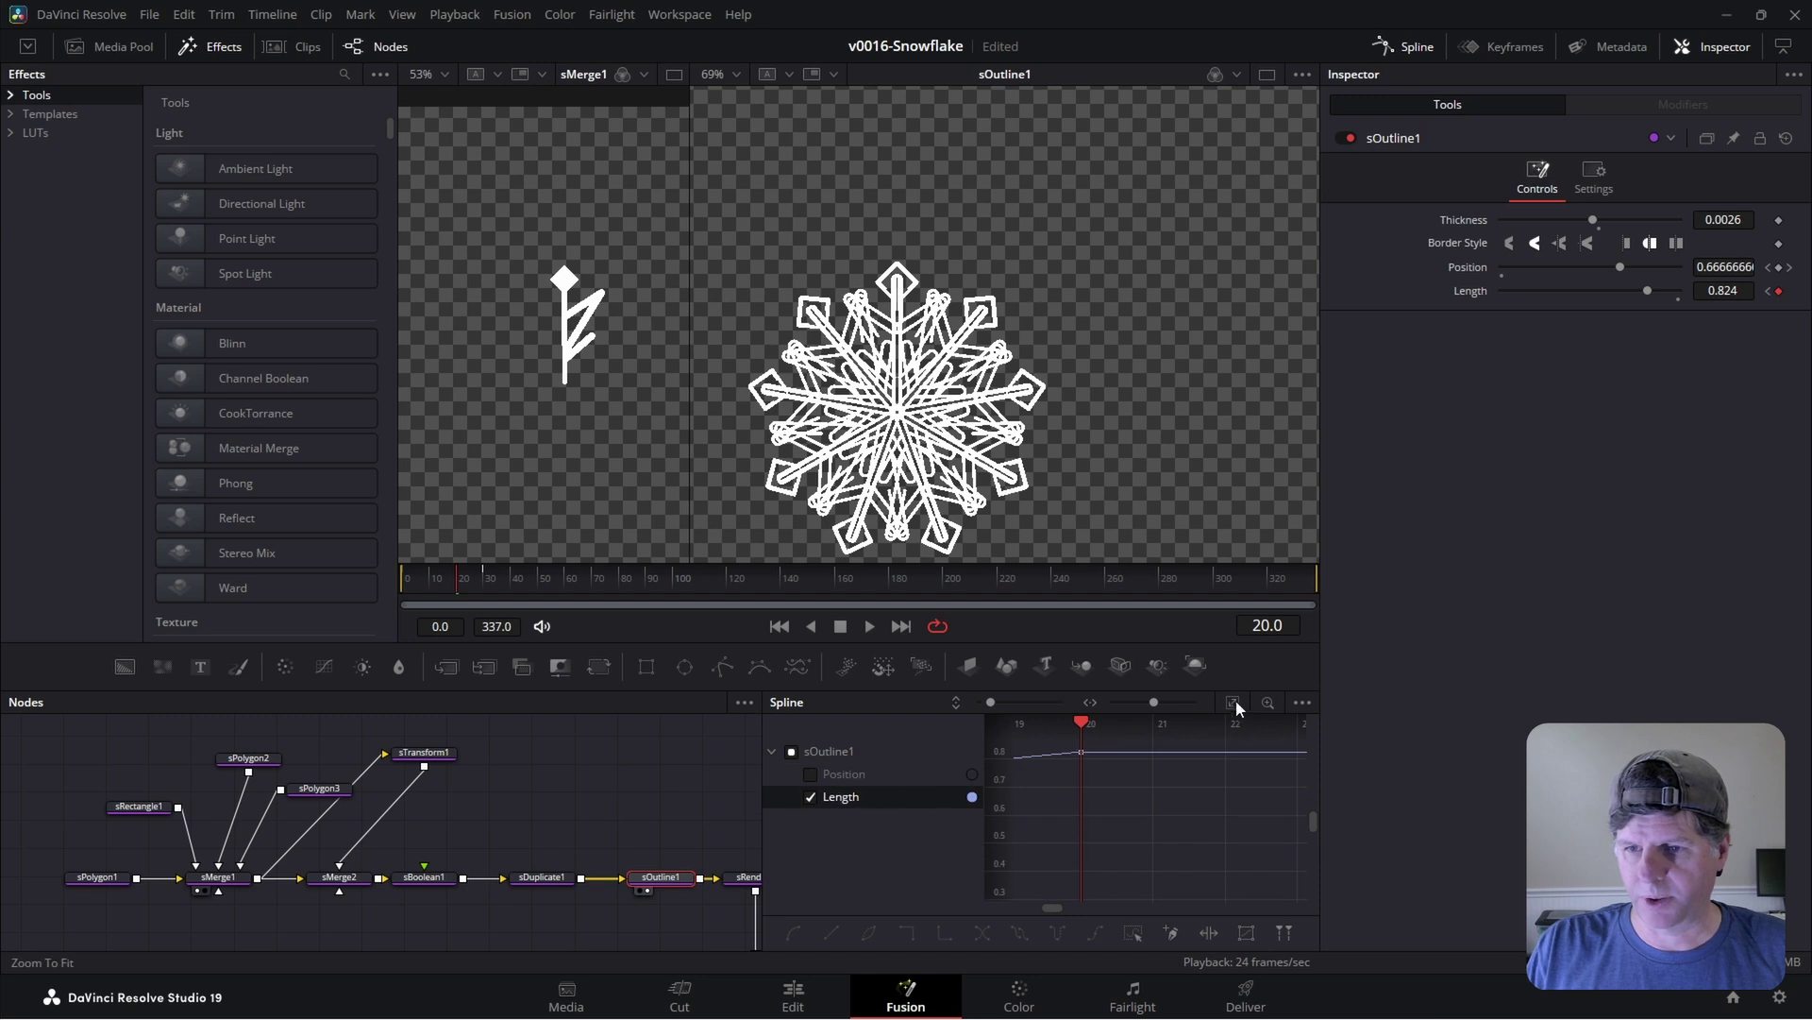
left_click(1234, 704)
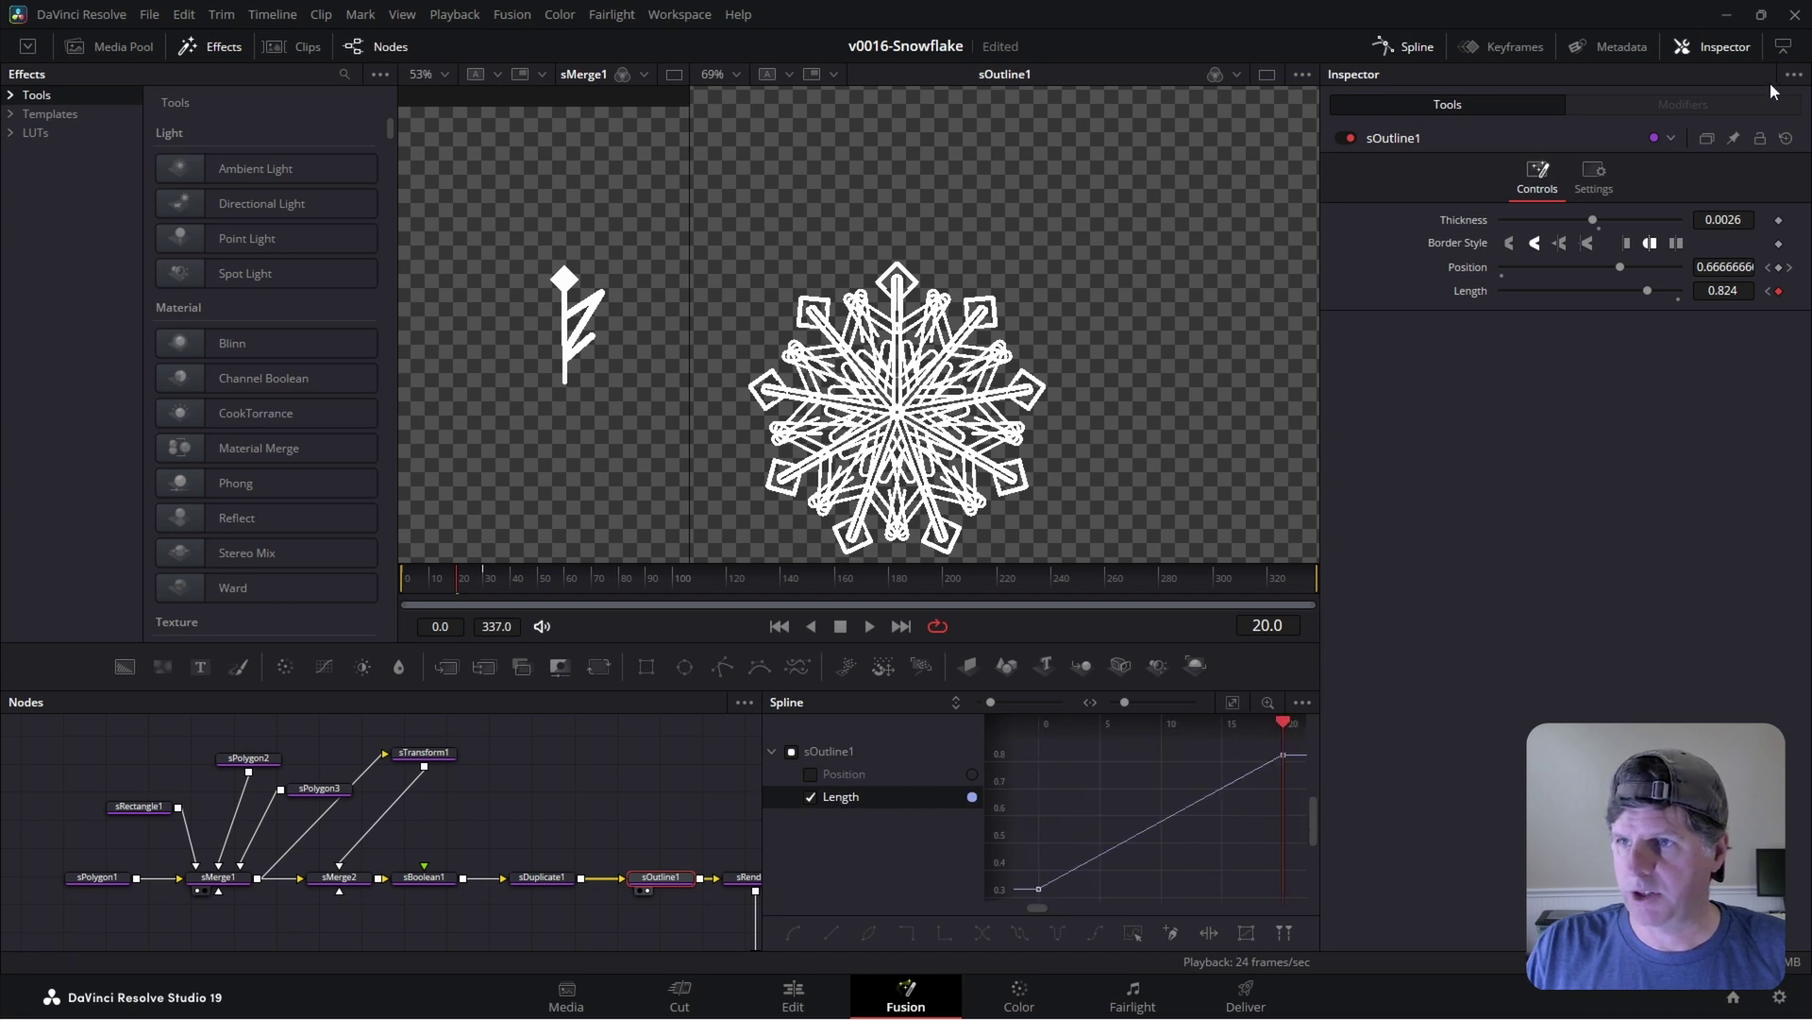
left_click(1783, 46)
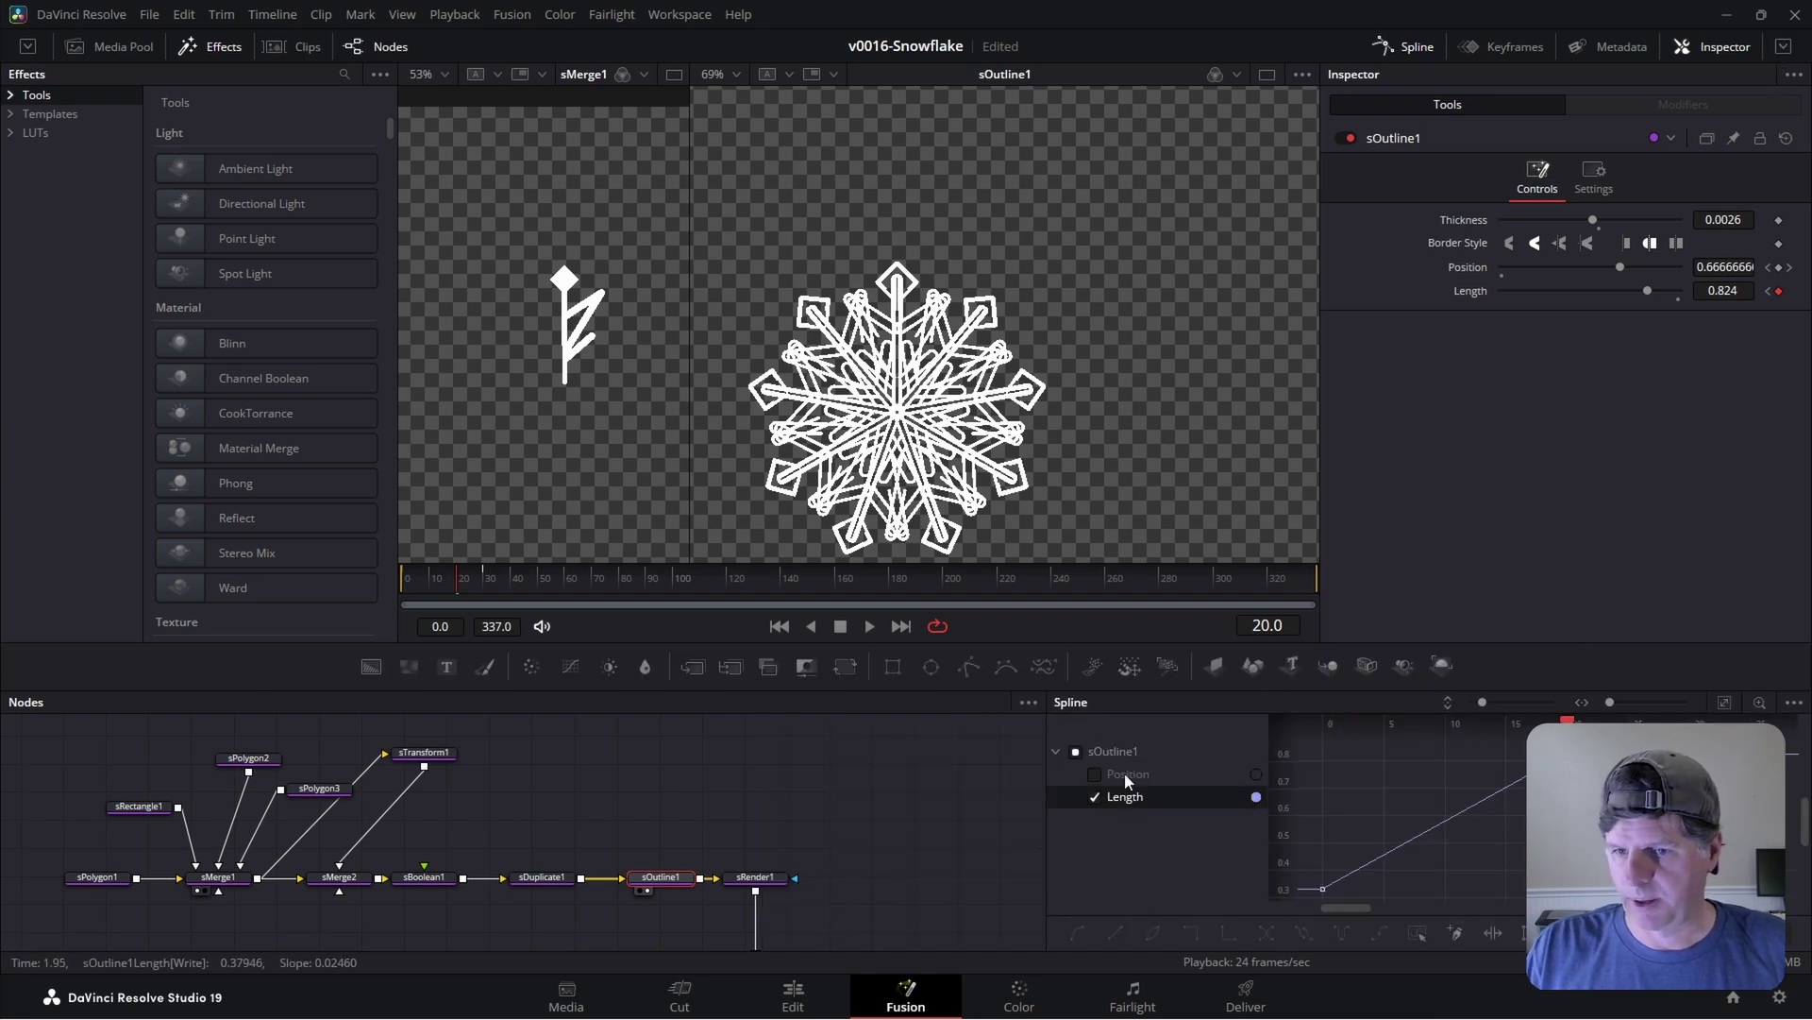
left_click(1124, 774)
left_click(1724, 701)
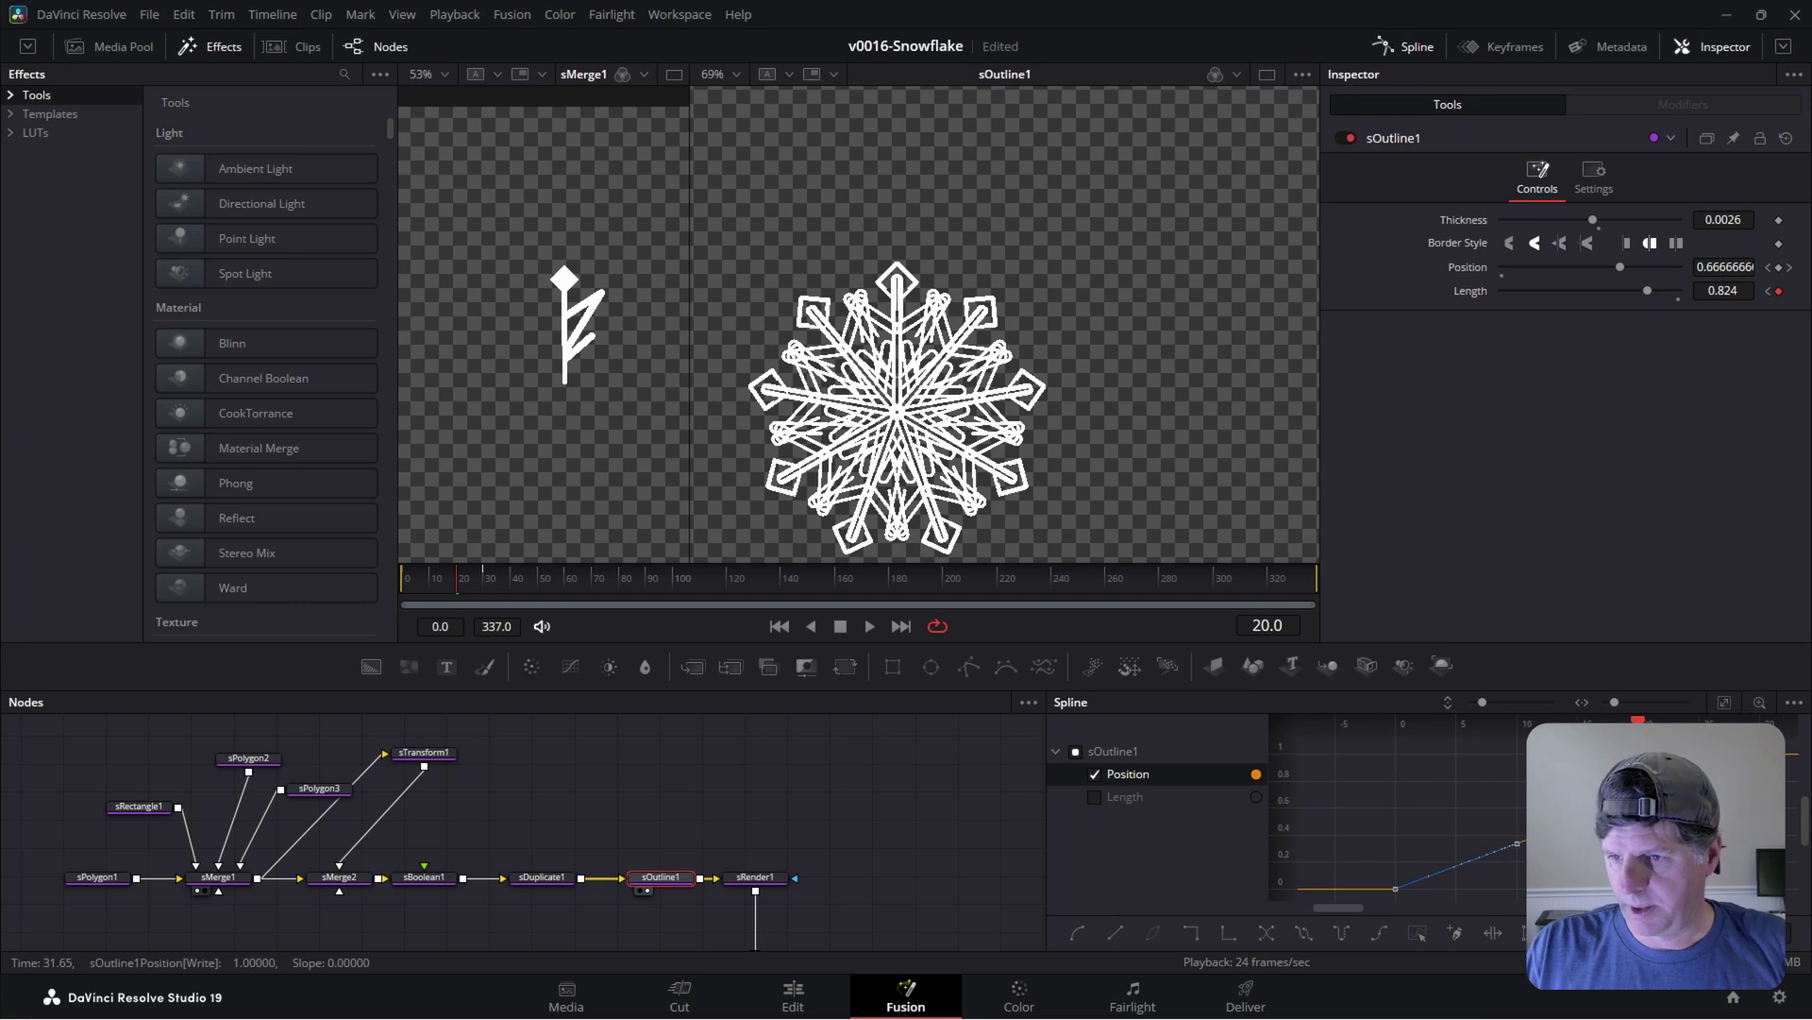
left_click_drag(1787, 742, 1341, 903)
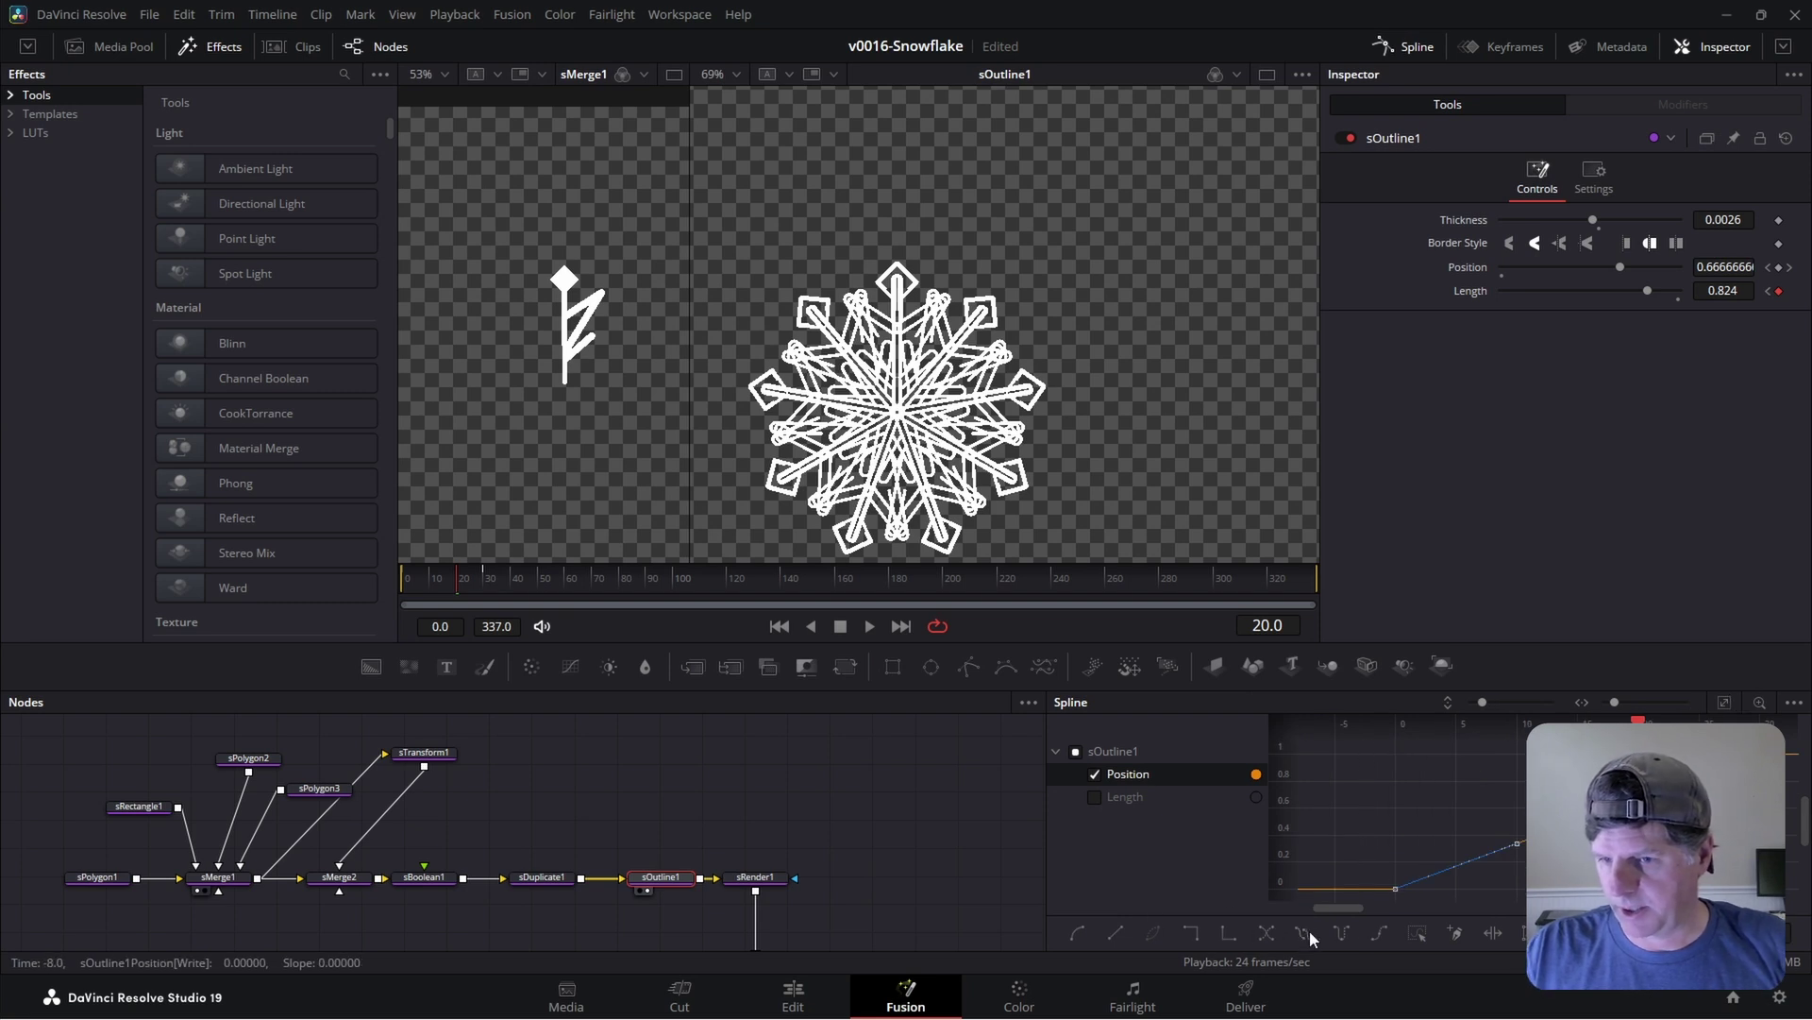
left_click(1308, 931)
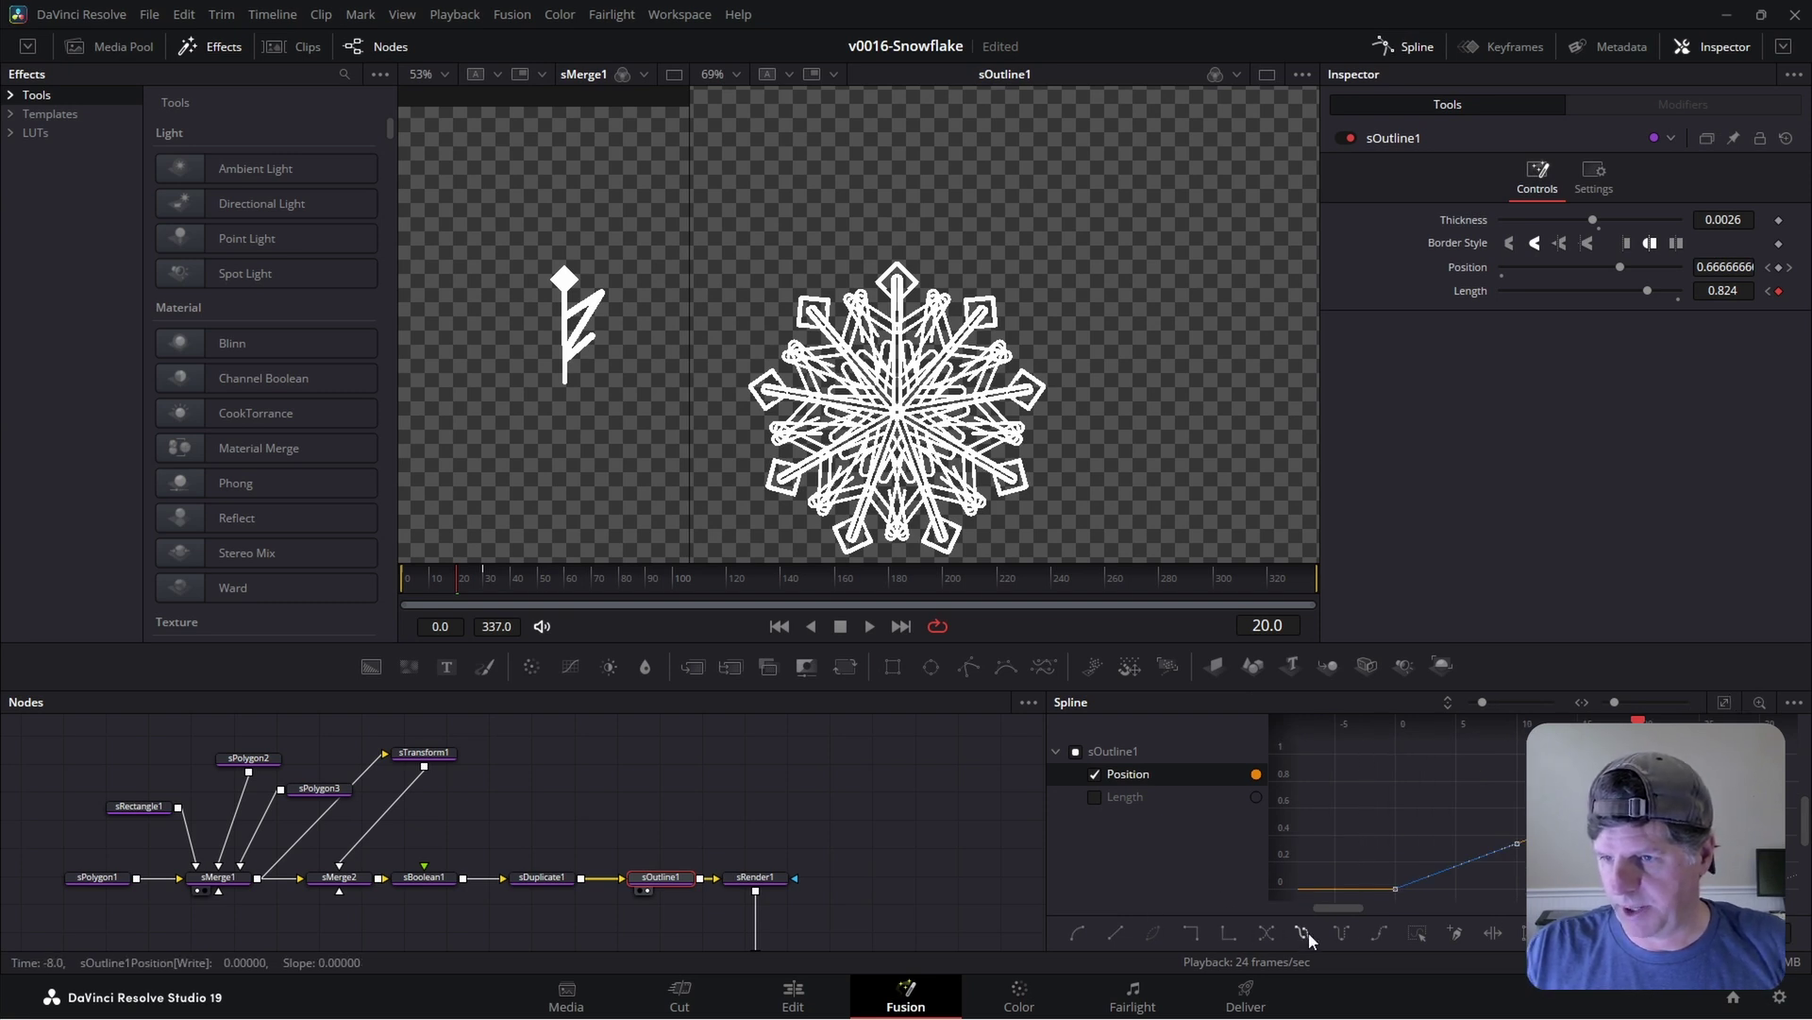
- Display sOutline1's Length curve alongside Position, set it to loop and play back the animation from frame 0
left_click(1095, 797)
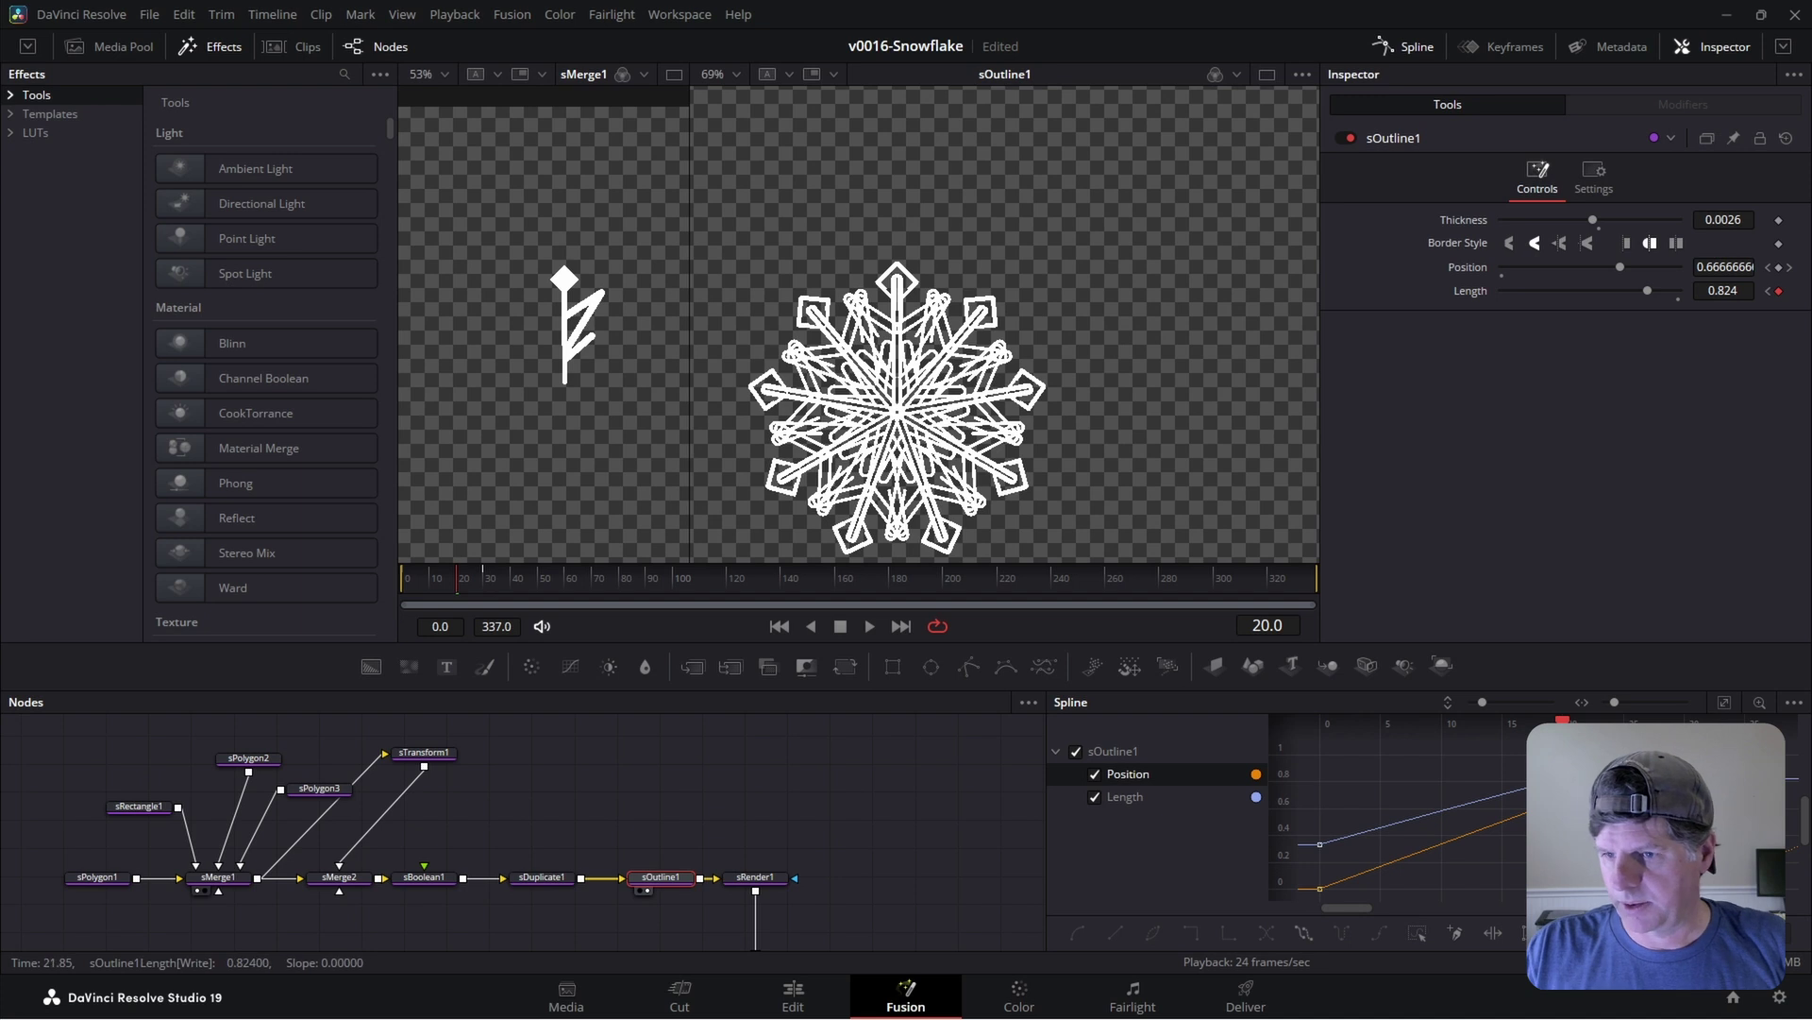
left_click(1307, 935)
left_click_drag(461, 584, 359, 585)
key("space")
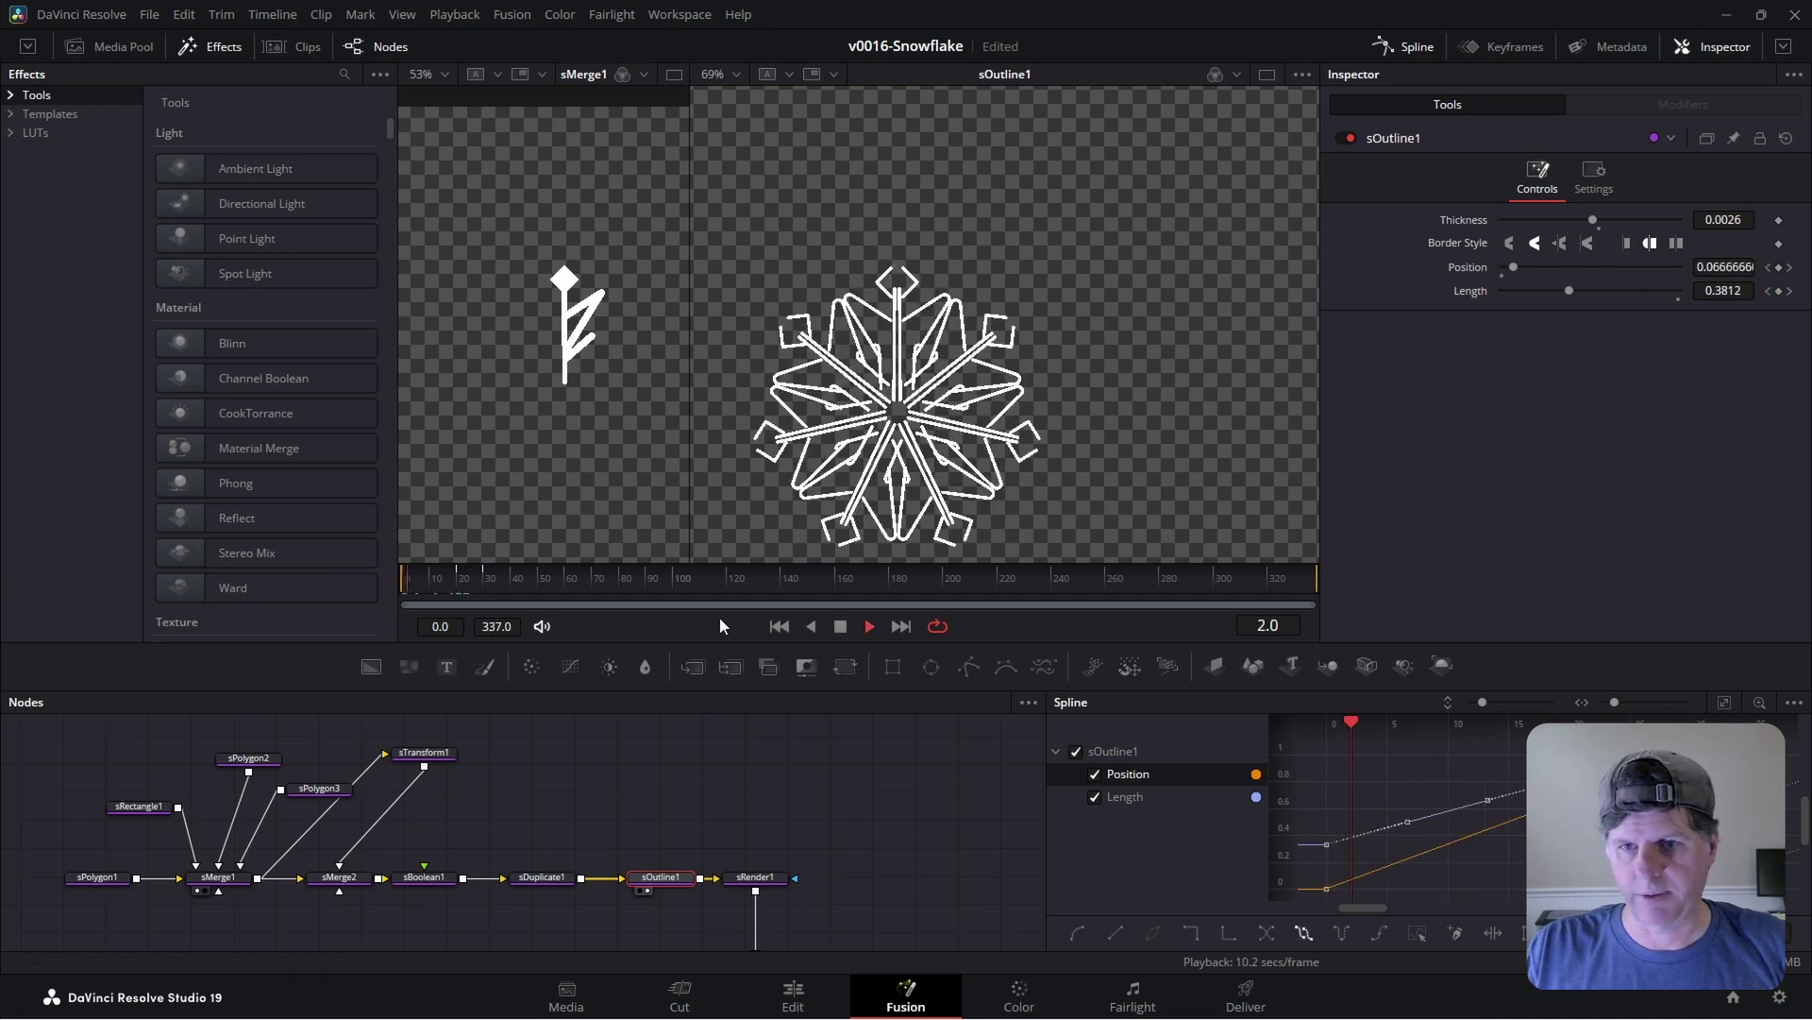
key("space")
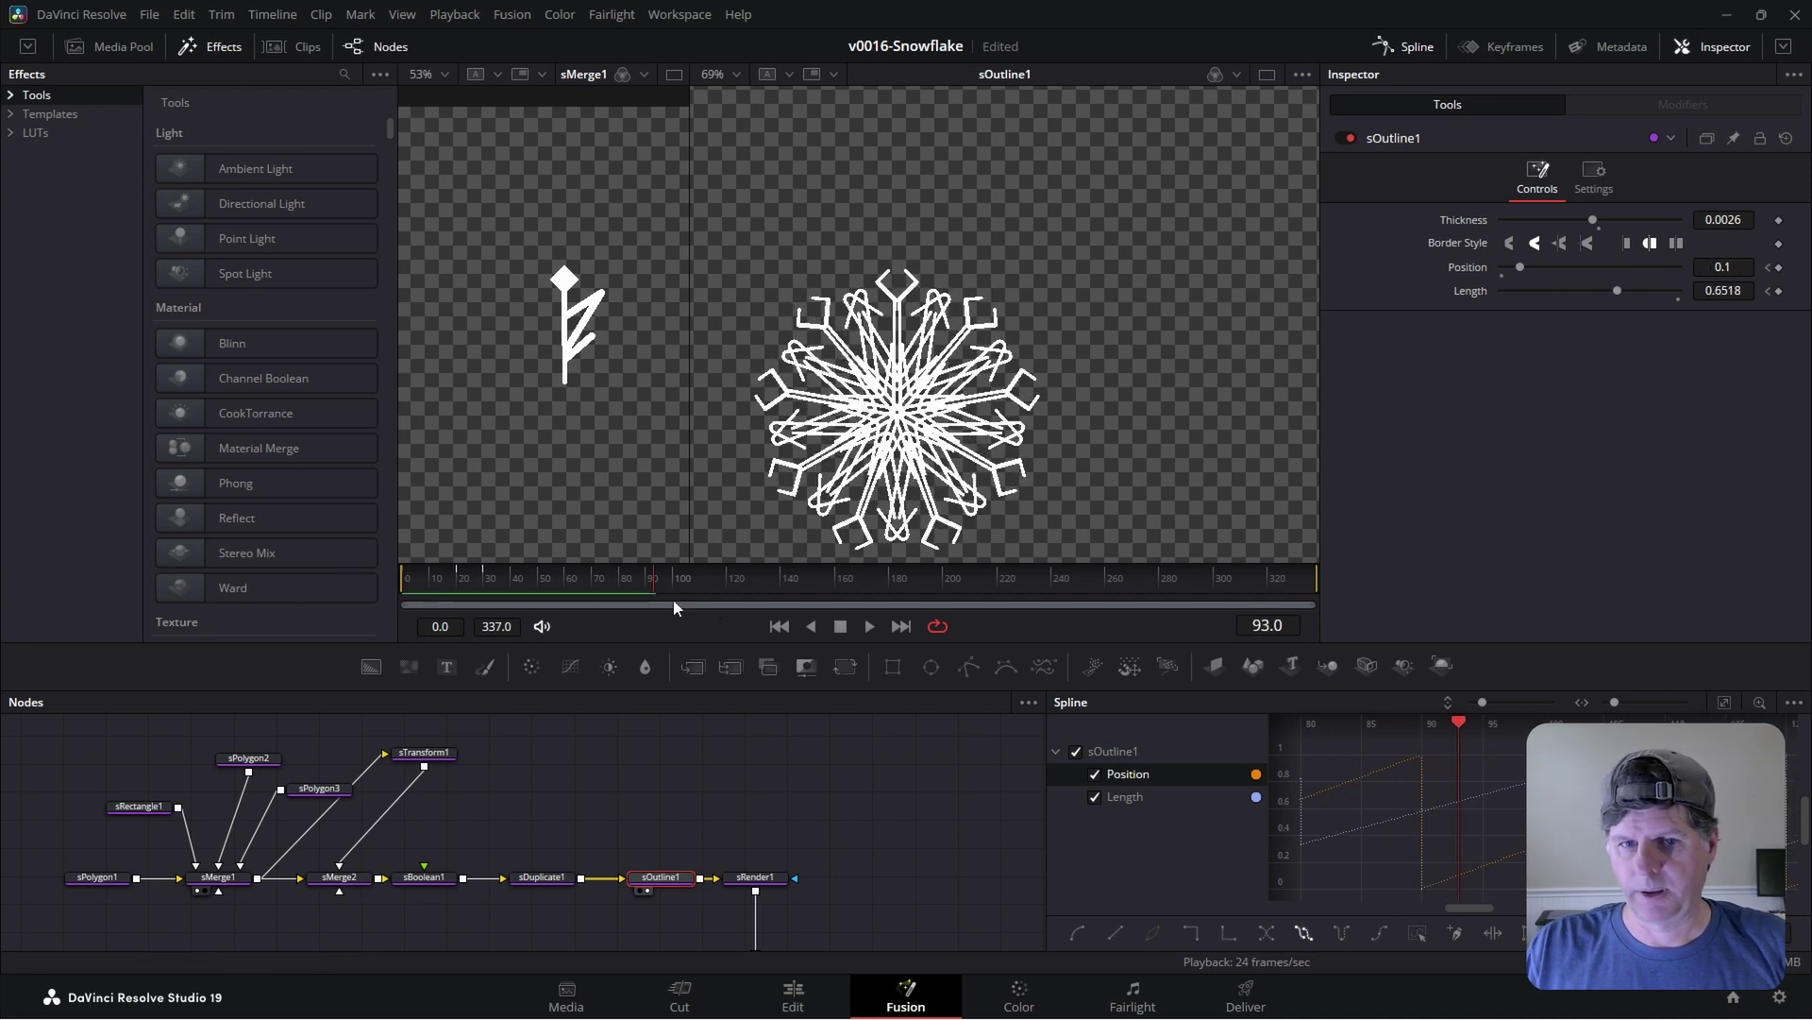
- Examine how the snowflake changes frame by frame over the first few frames, returning to frame 0
left_click_drag(652, 581, 388, 580)
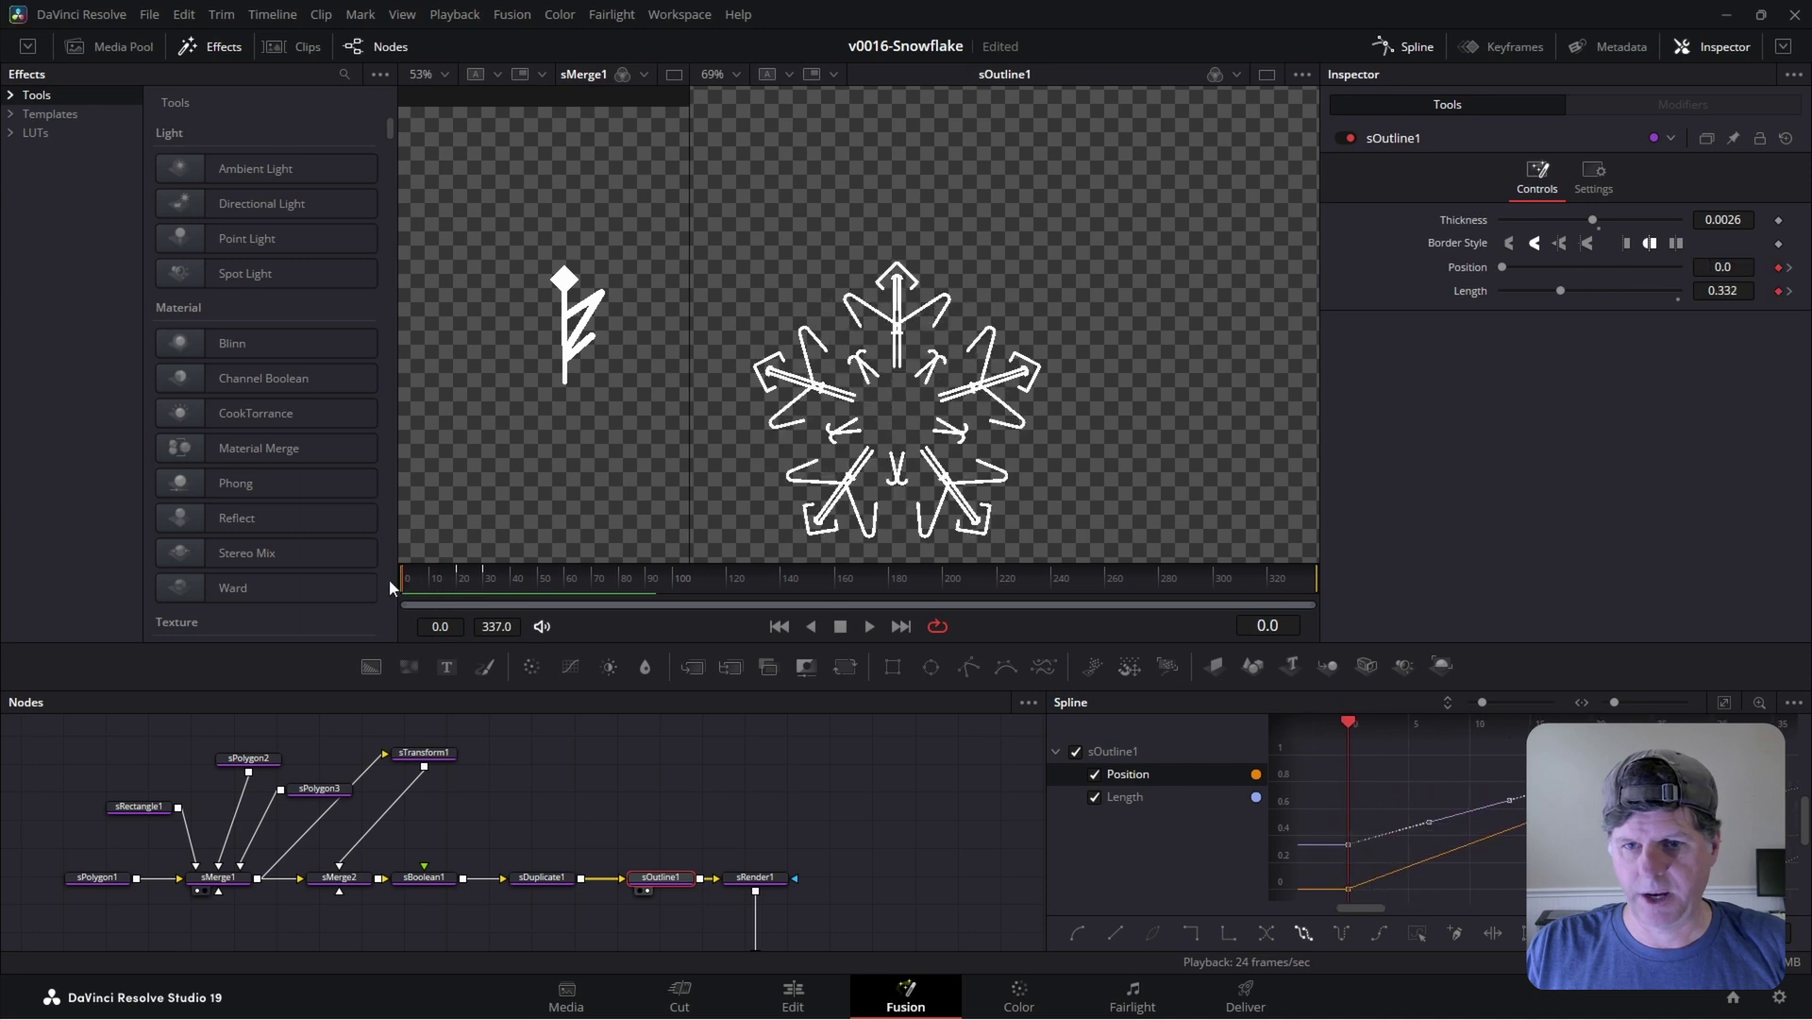
key("Right")
key("Left")
key("Left")
key("Right")
key("Right")
key("Right")
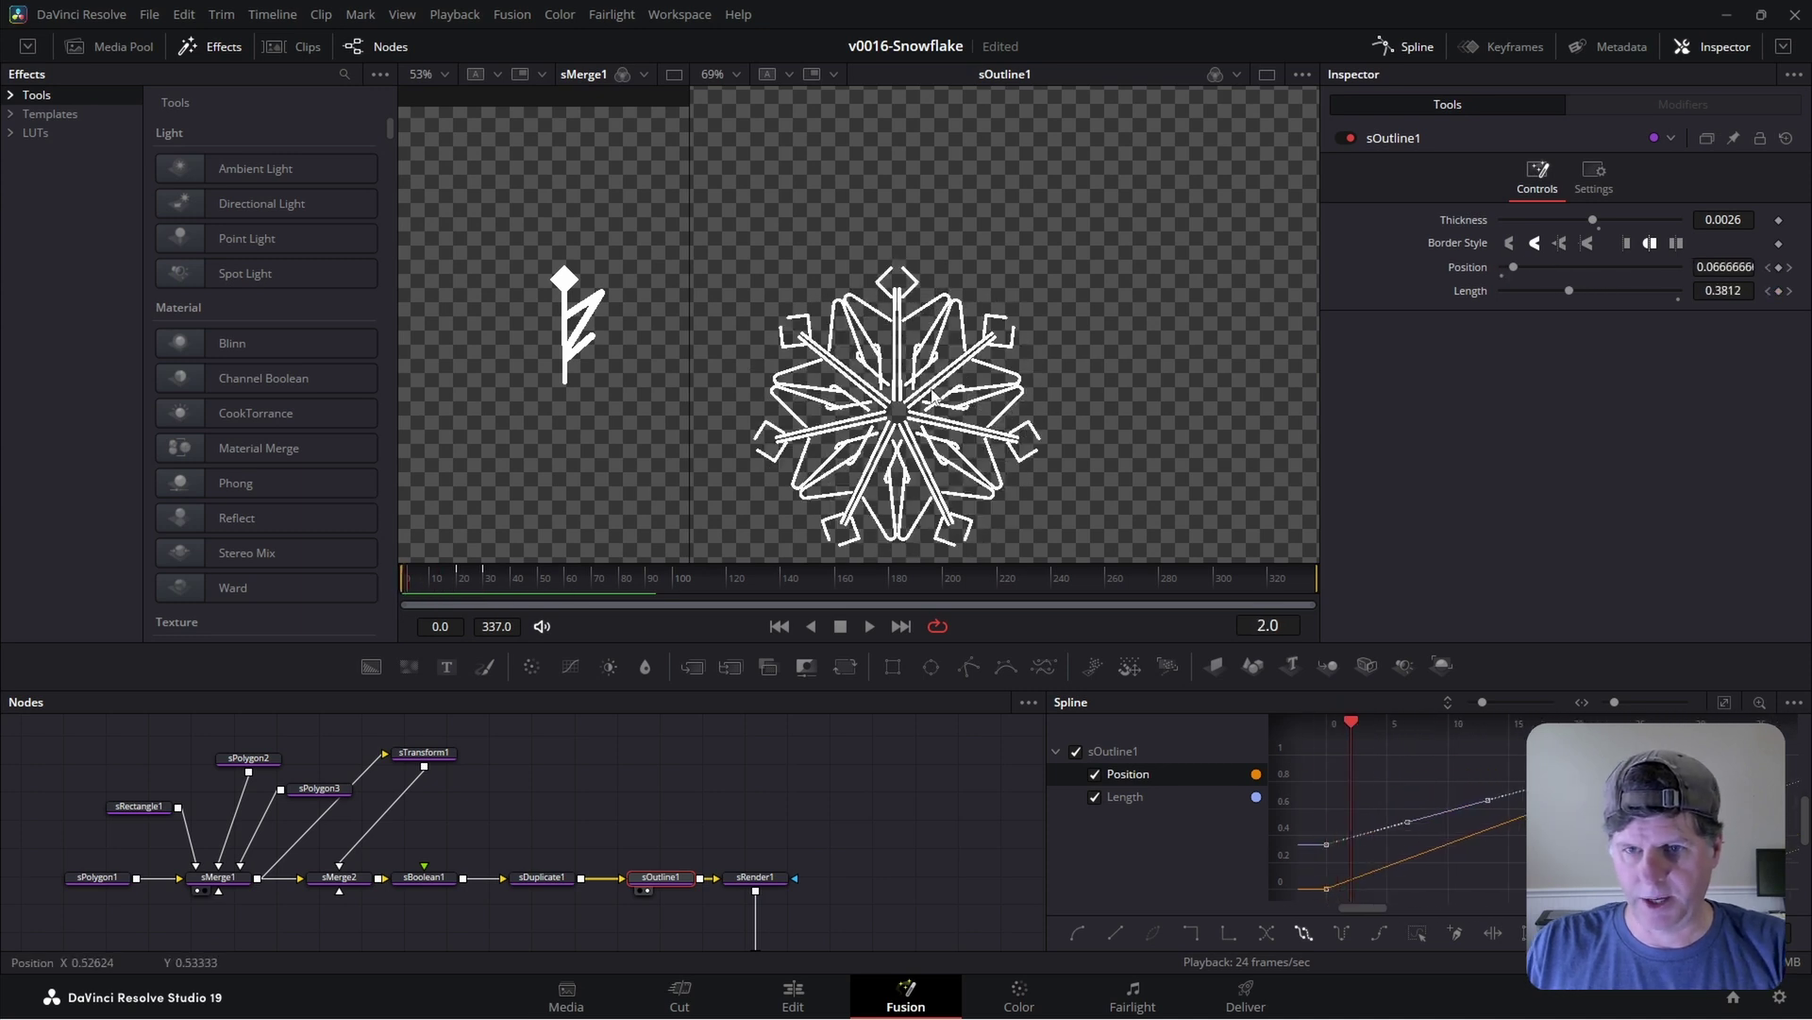
key("Right")
key("Left")
key("Left")
key("Left")
key("Left")
left_click_drag(487, 580, 303, 576)
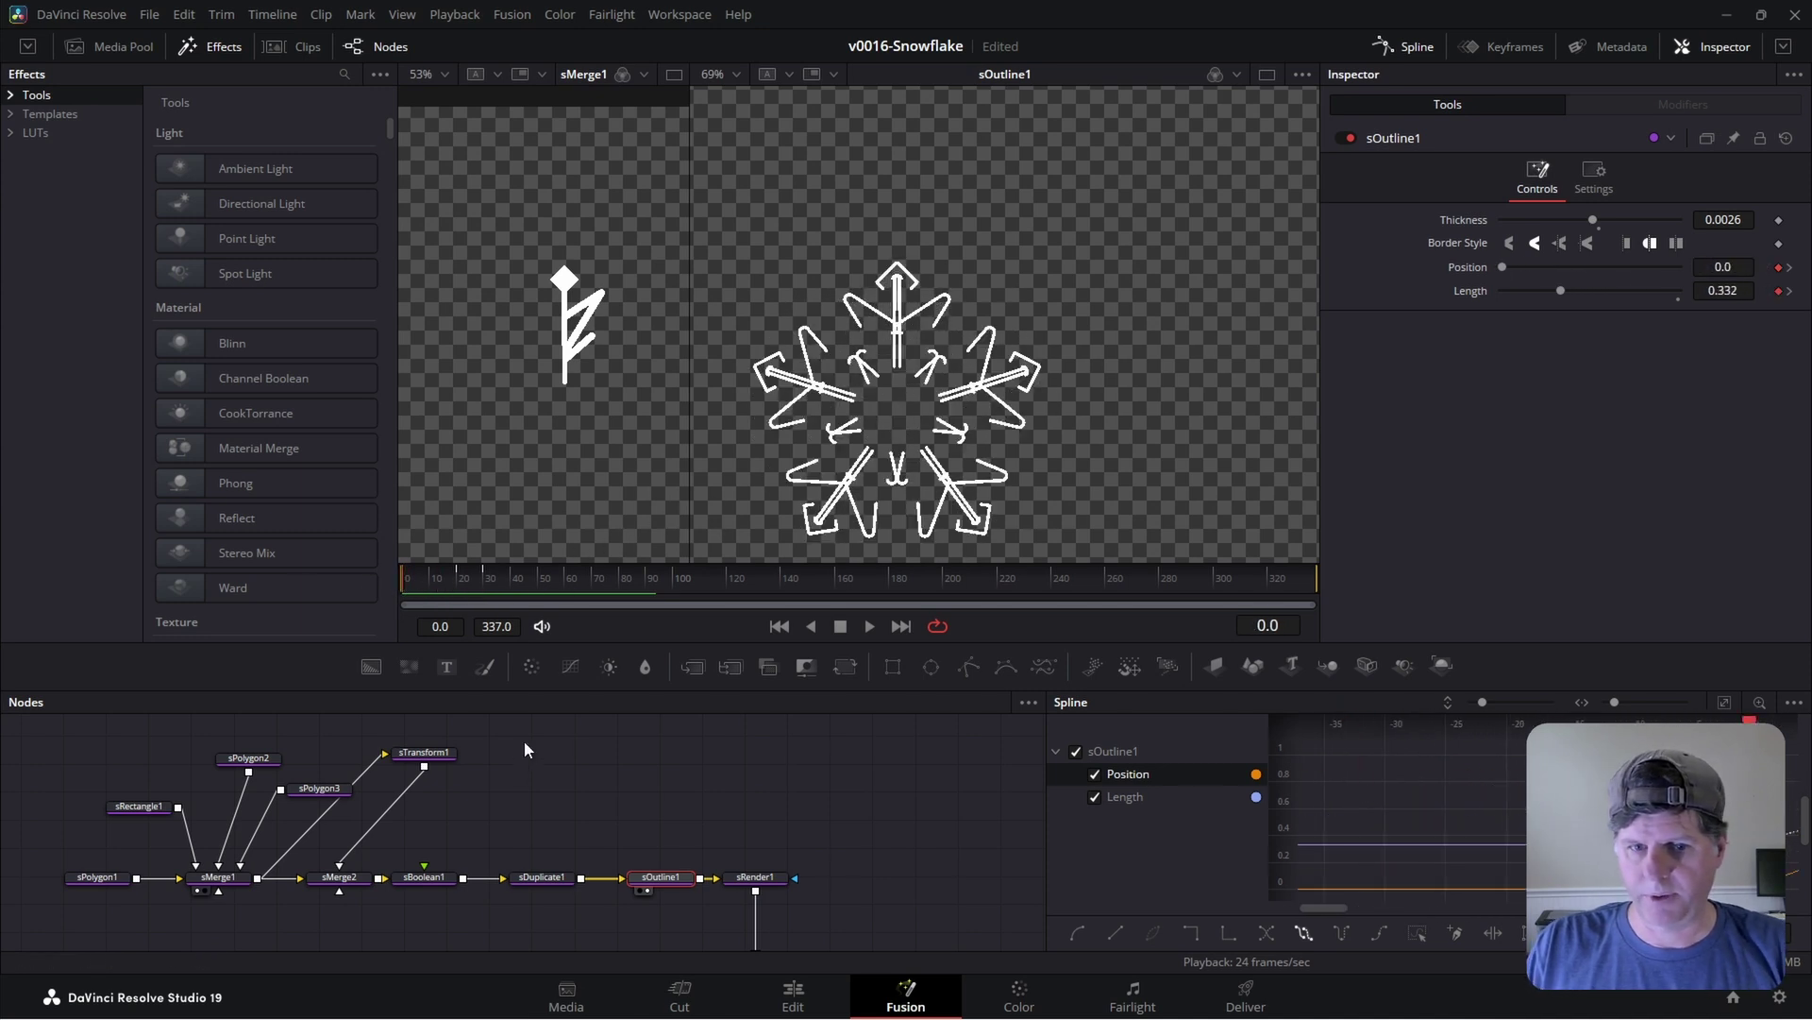
- Display sDuplicate1's Copies curve, select all its keyframes, set the curve to loop and check the playback
left_click(544, 878)
left_click(1096, 775)
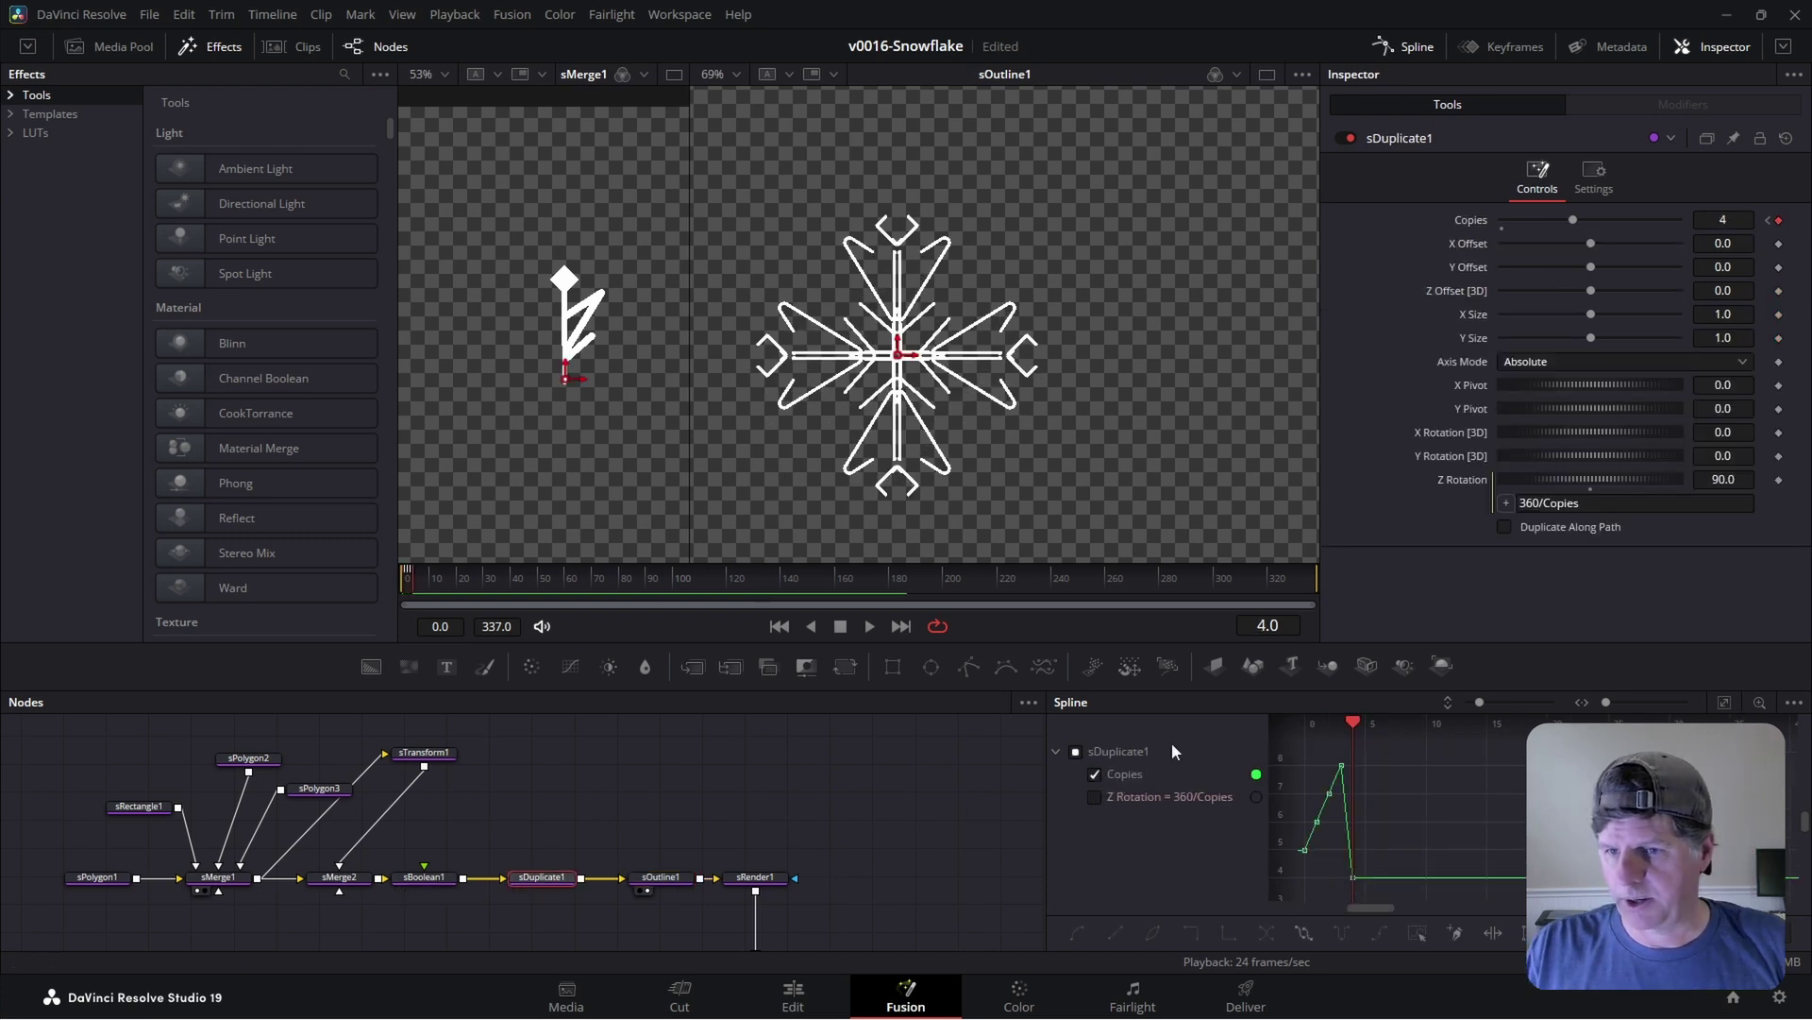
left_click(1725, 704)
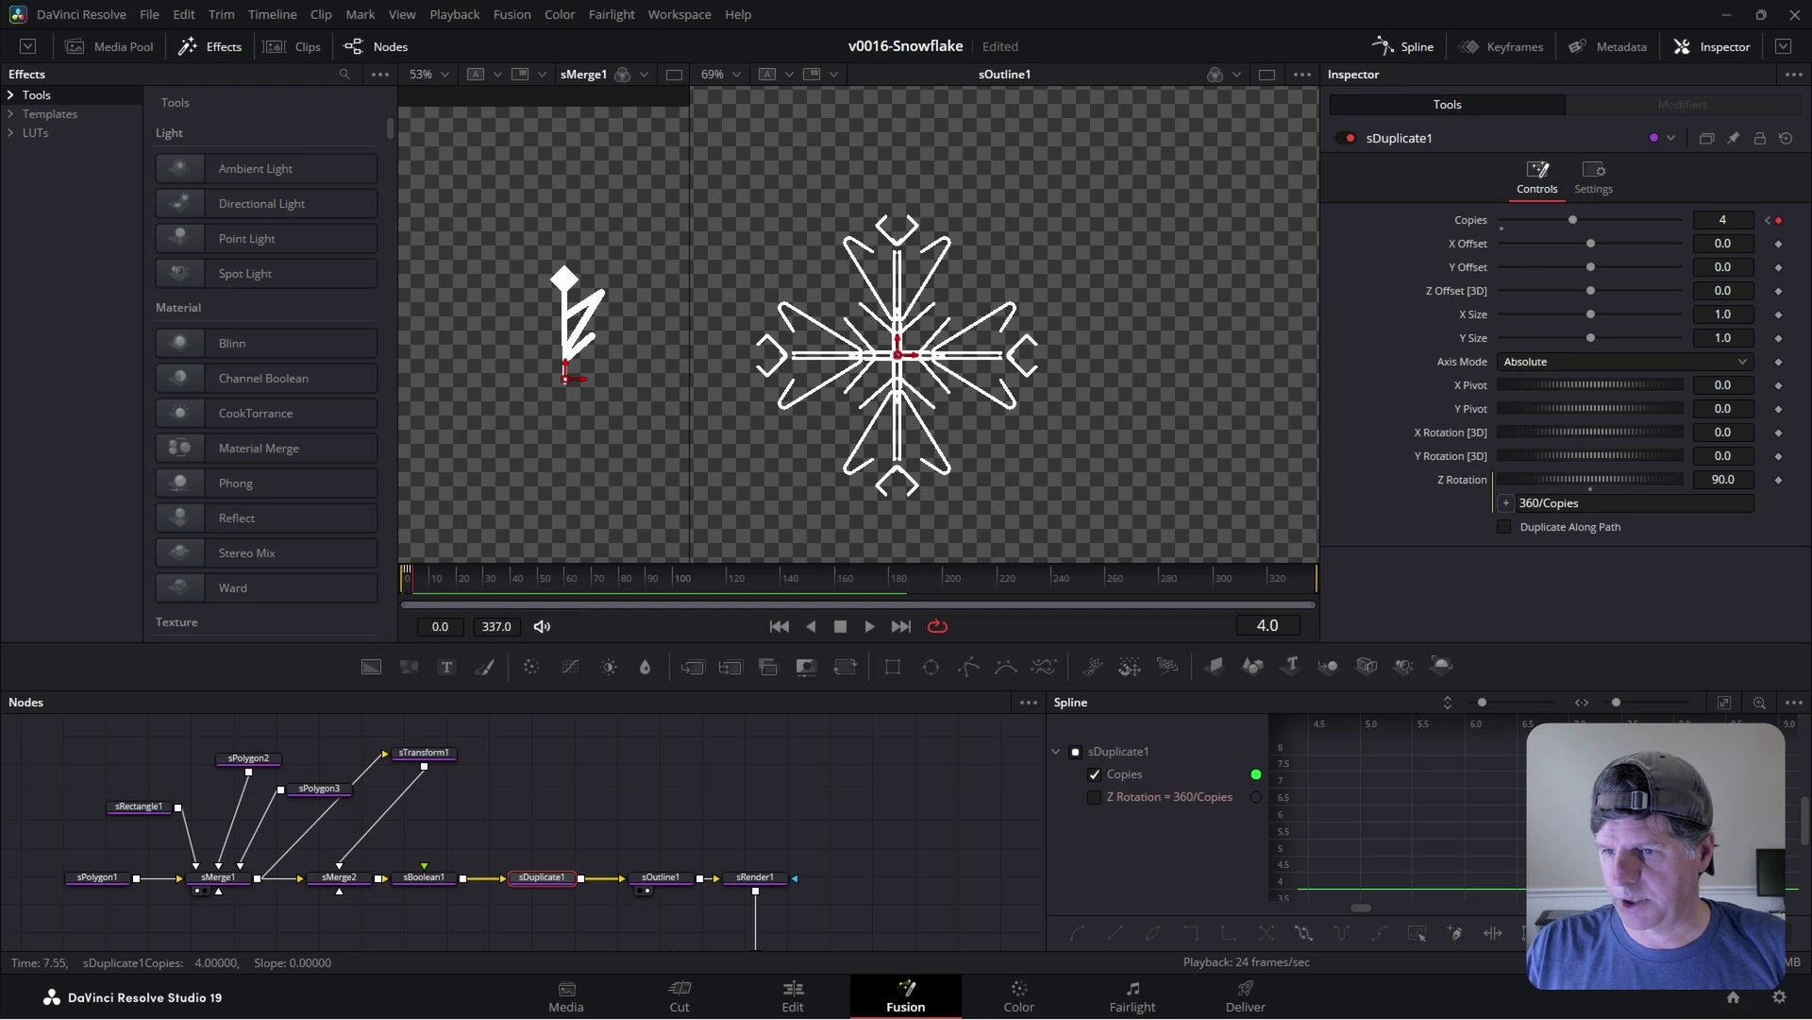
left_click(1724, 702)
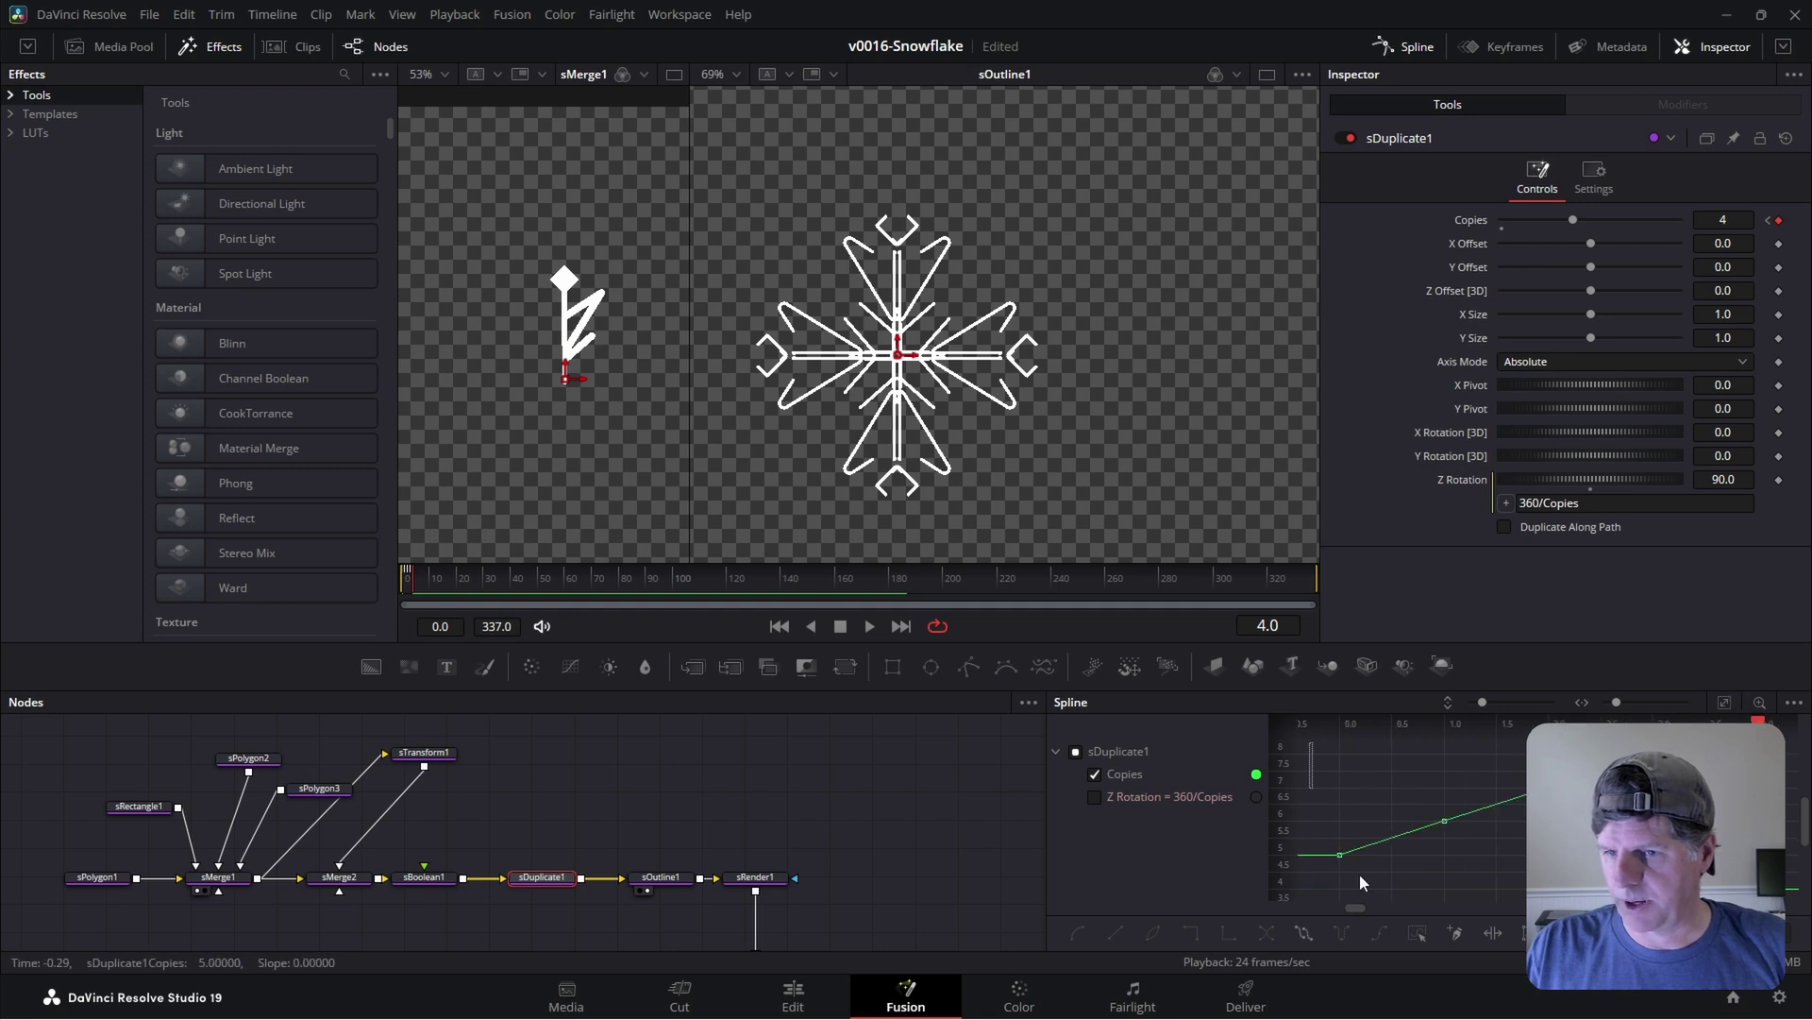
left_click_drag(1361, 883, 1791, 944)
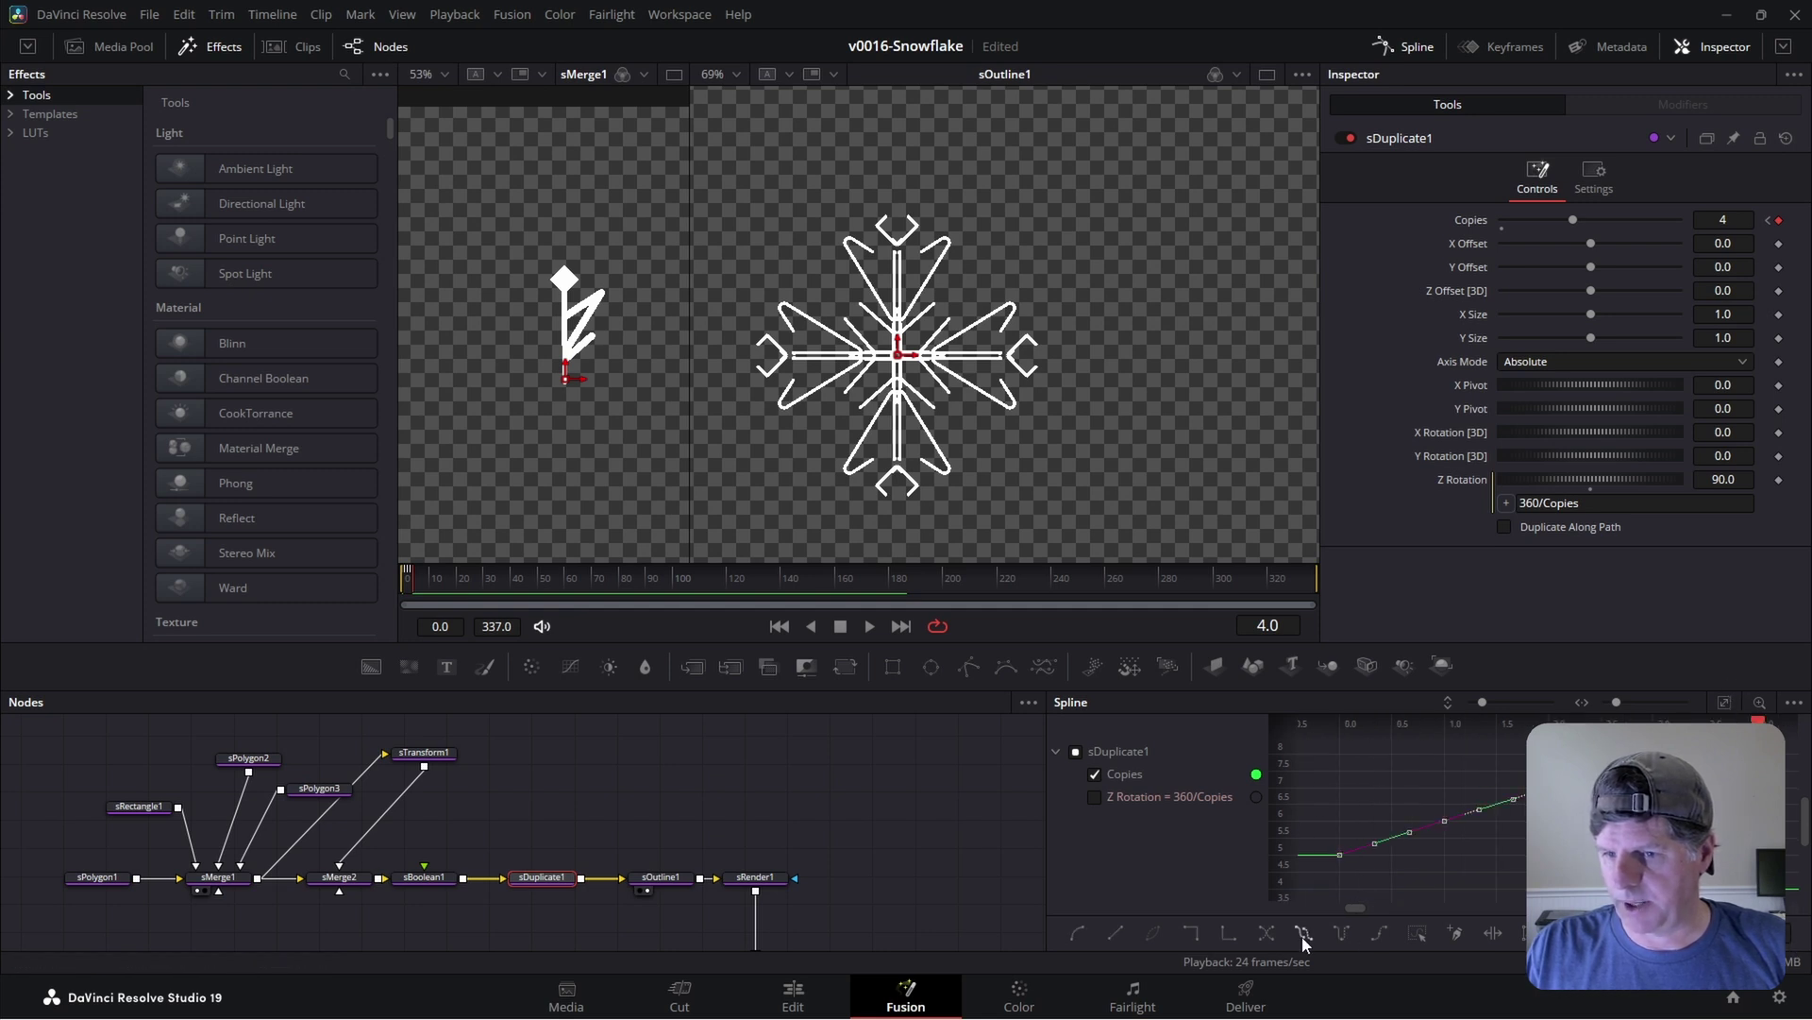
key("space")
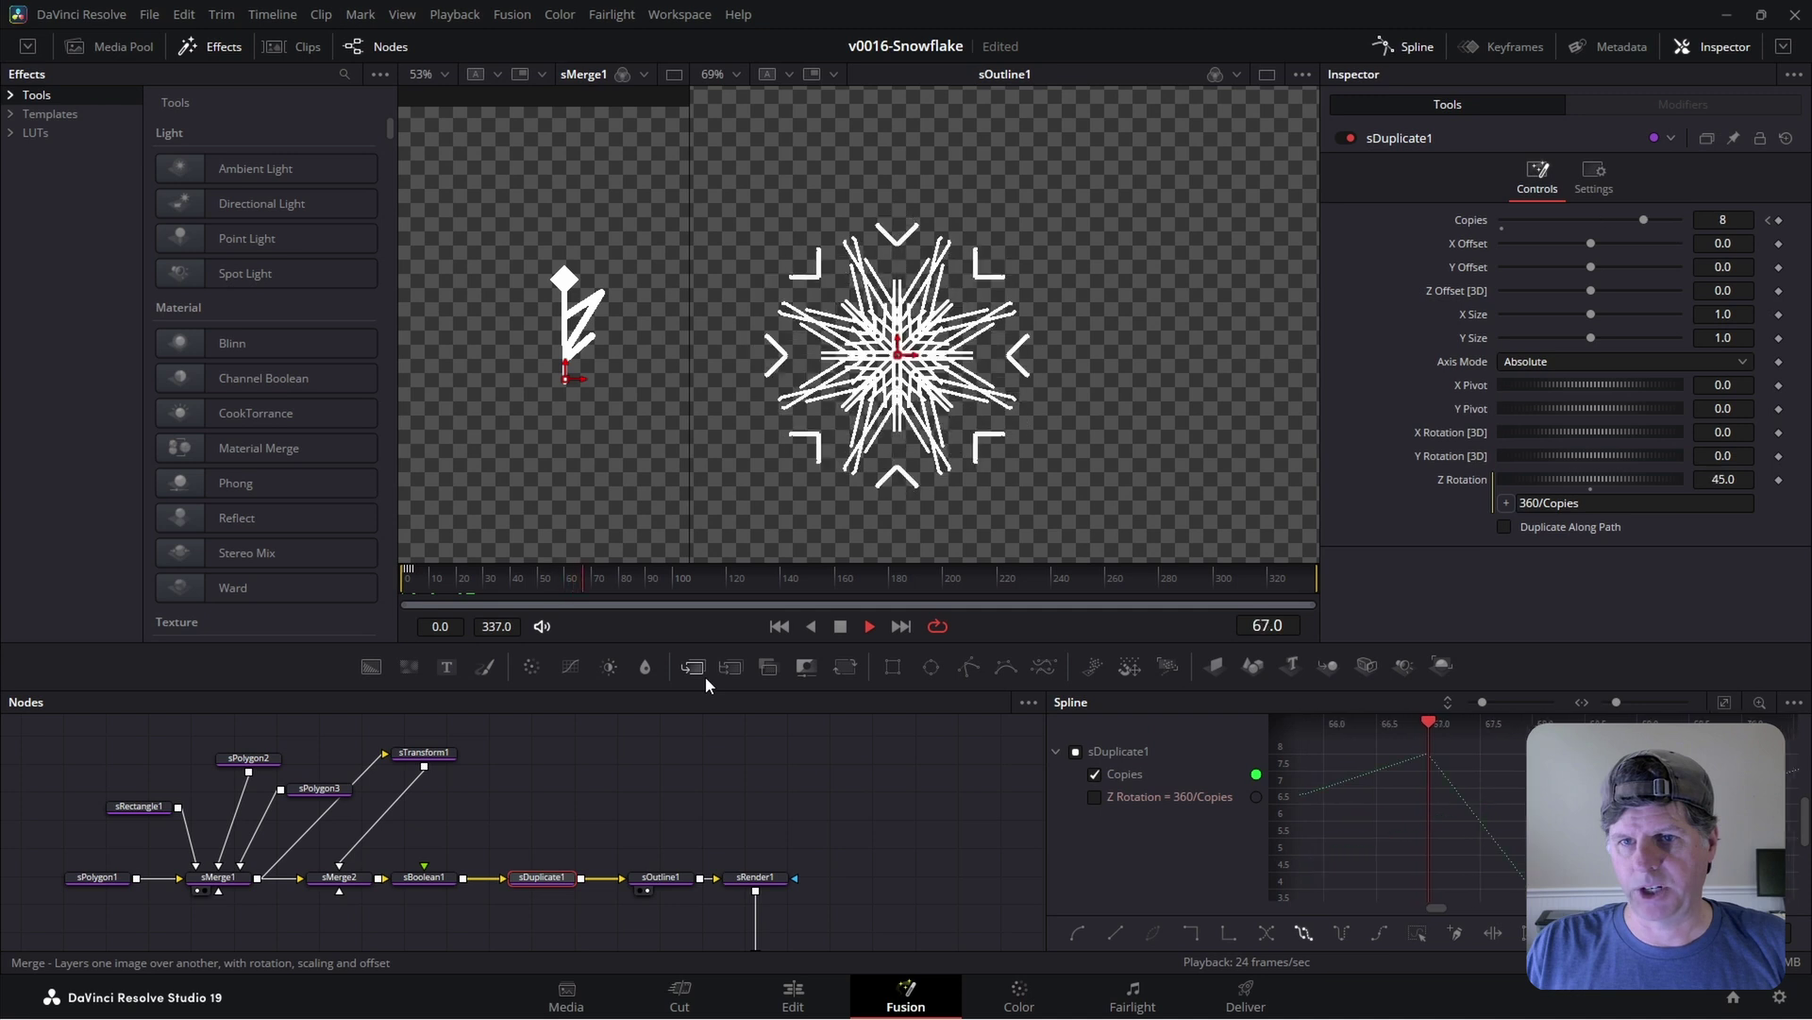
left_click(503, 579)
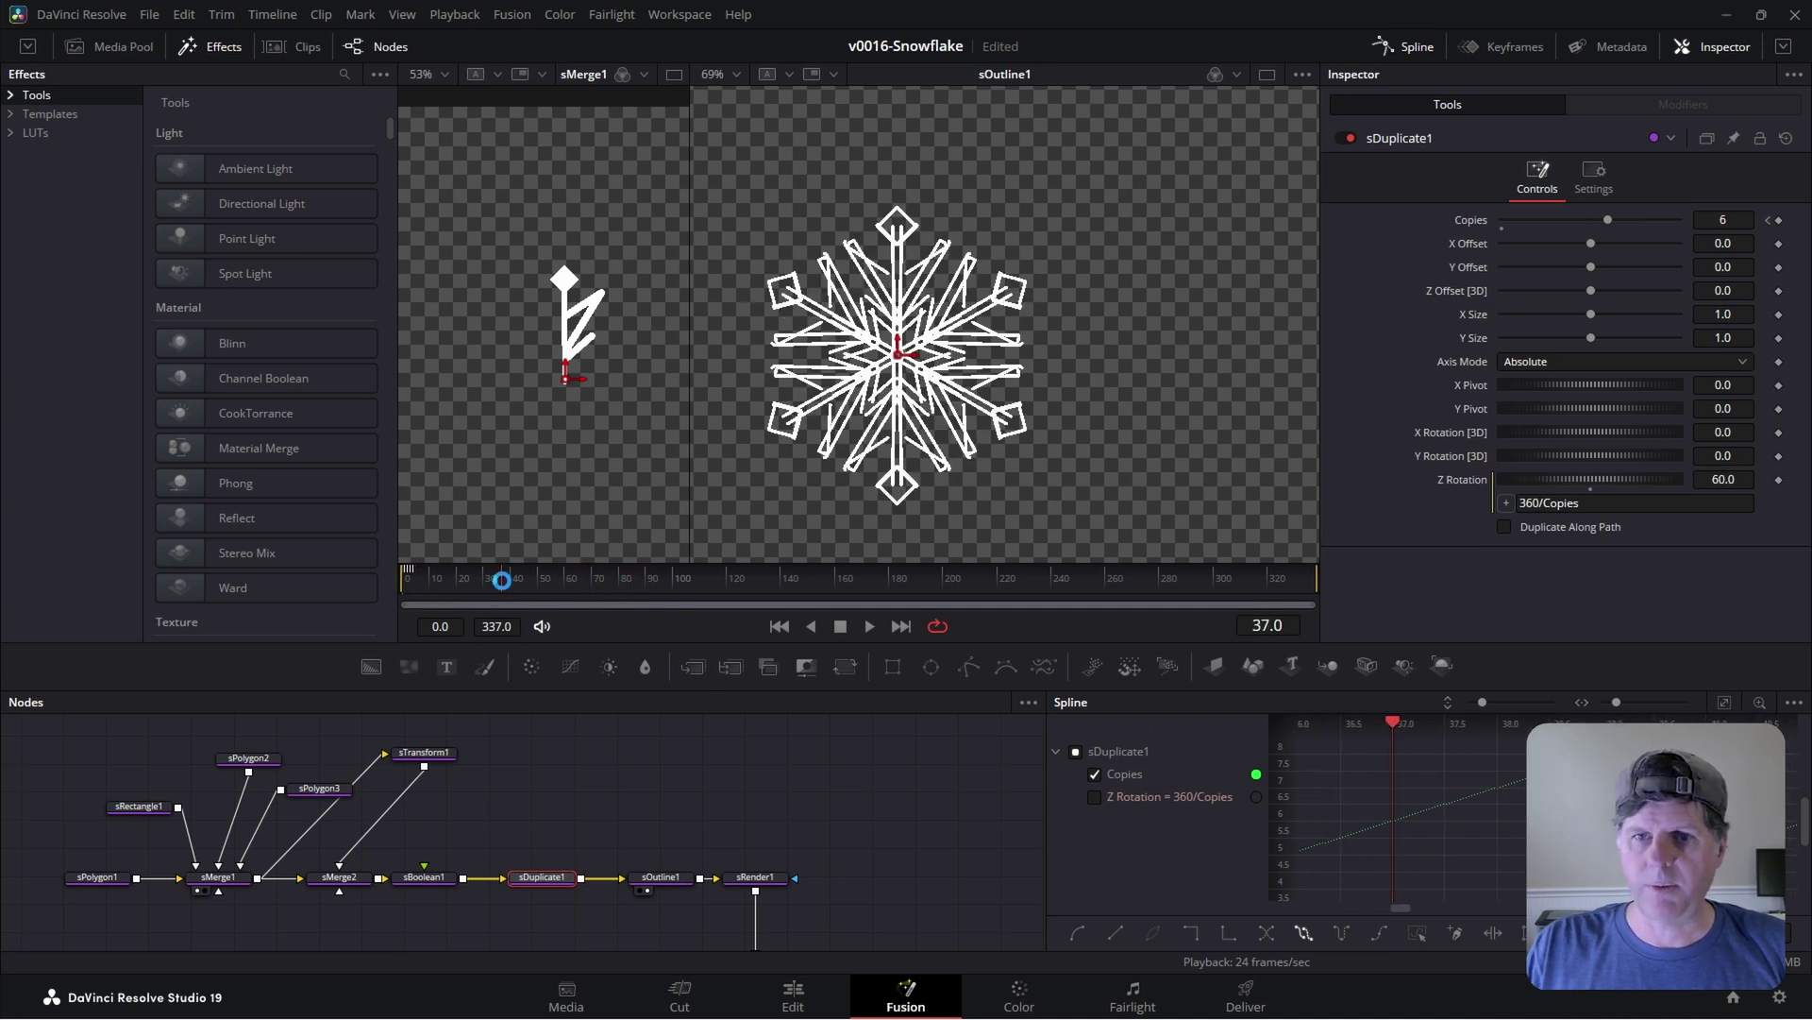
left_click_drag(502, 580, 478, 580)
- Move Background1, Merge1 and MediaOut1 lower in the node graph and show sRender1 in the viewer
left_click_drag(644, 648, 631, 395)
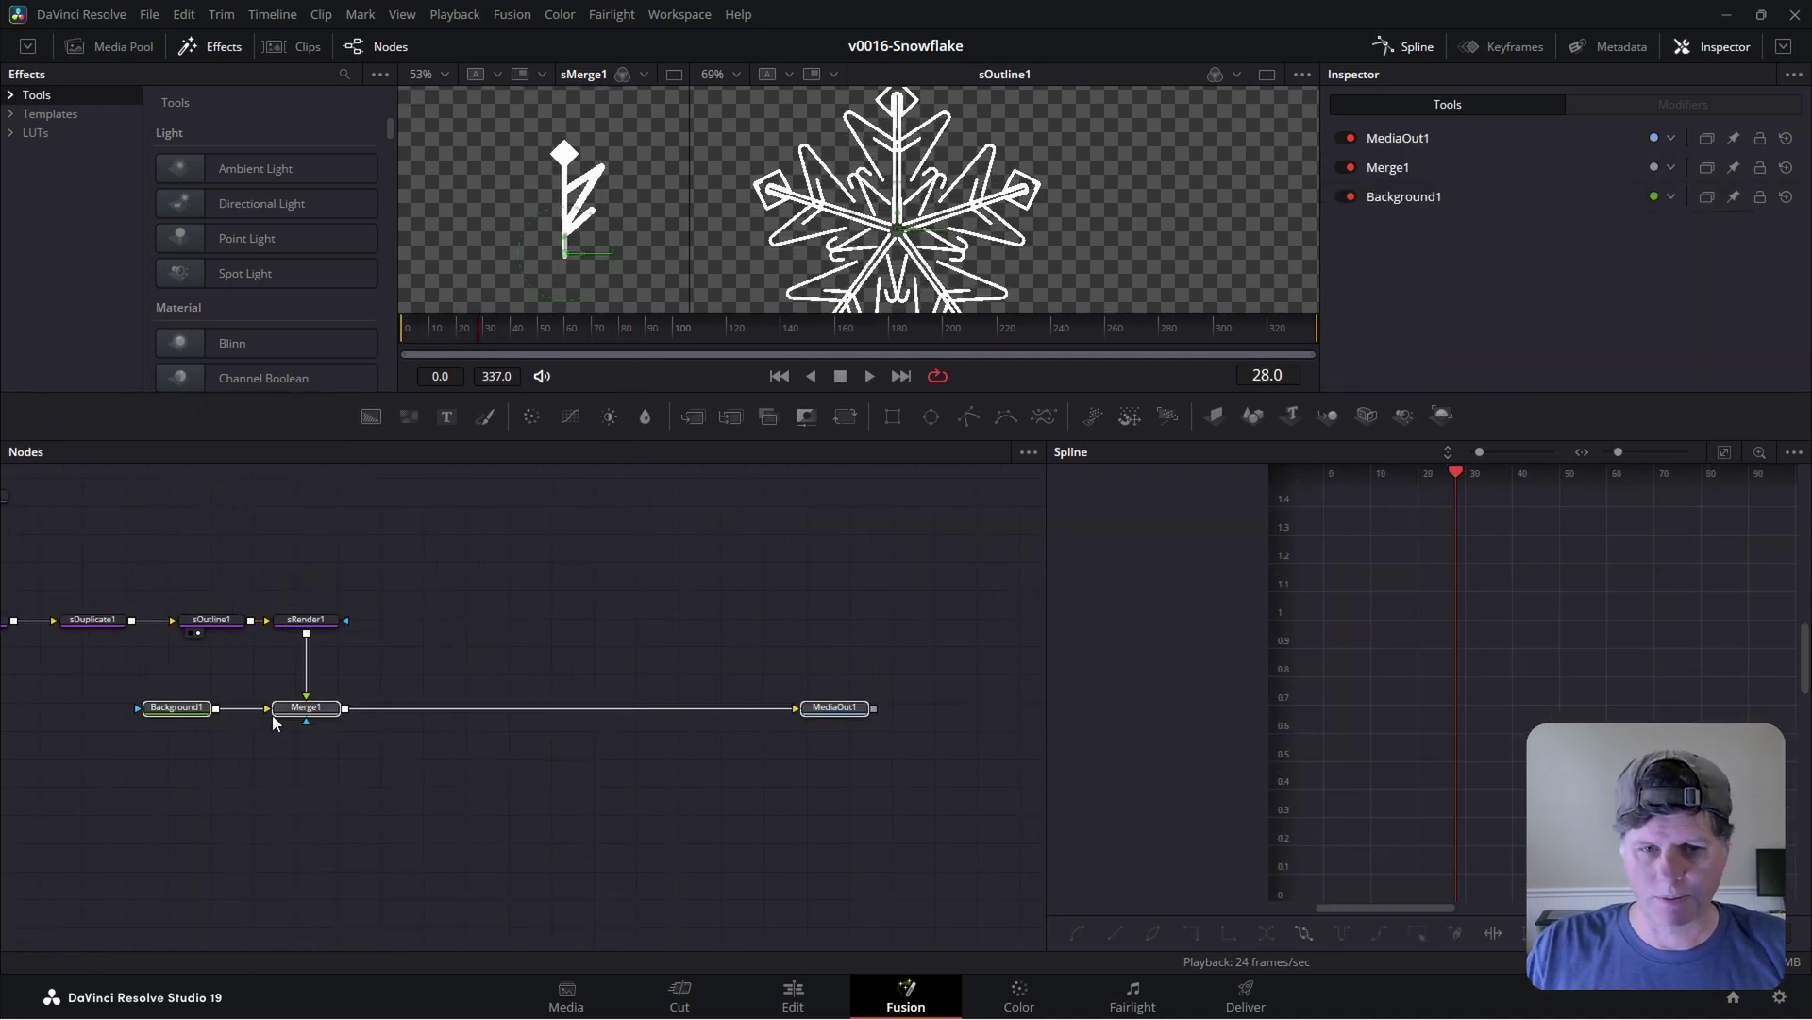
left_click_drag(279, 714, 294, 853)
left_click(306, 620)
key("2")
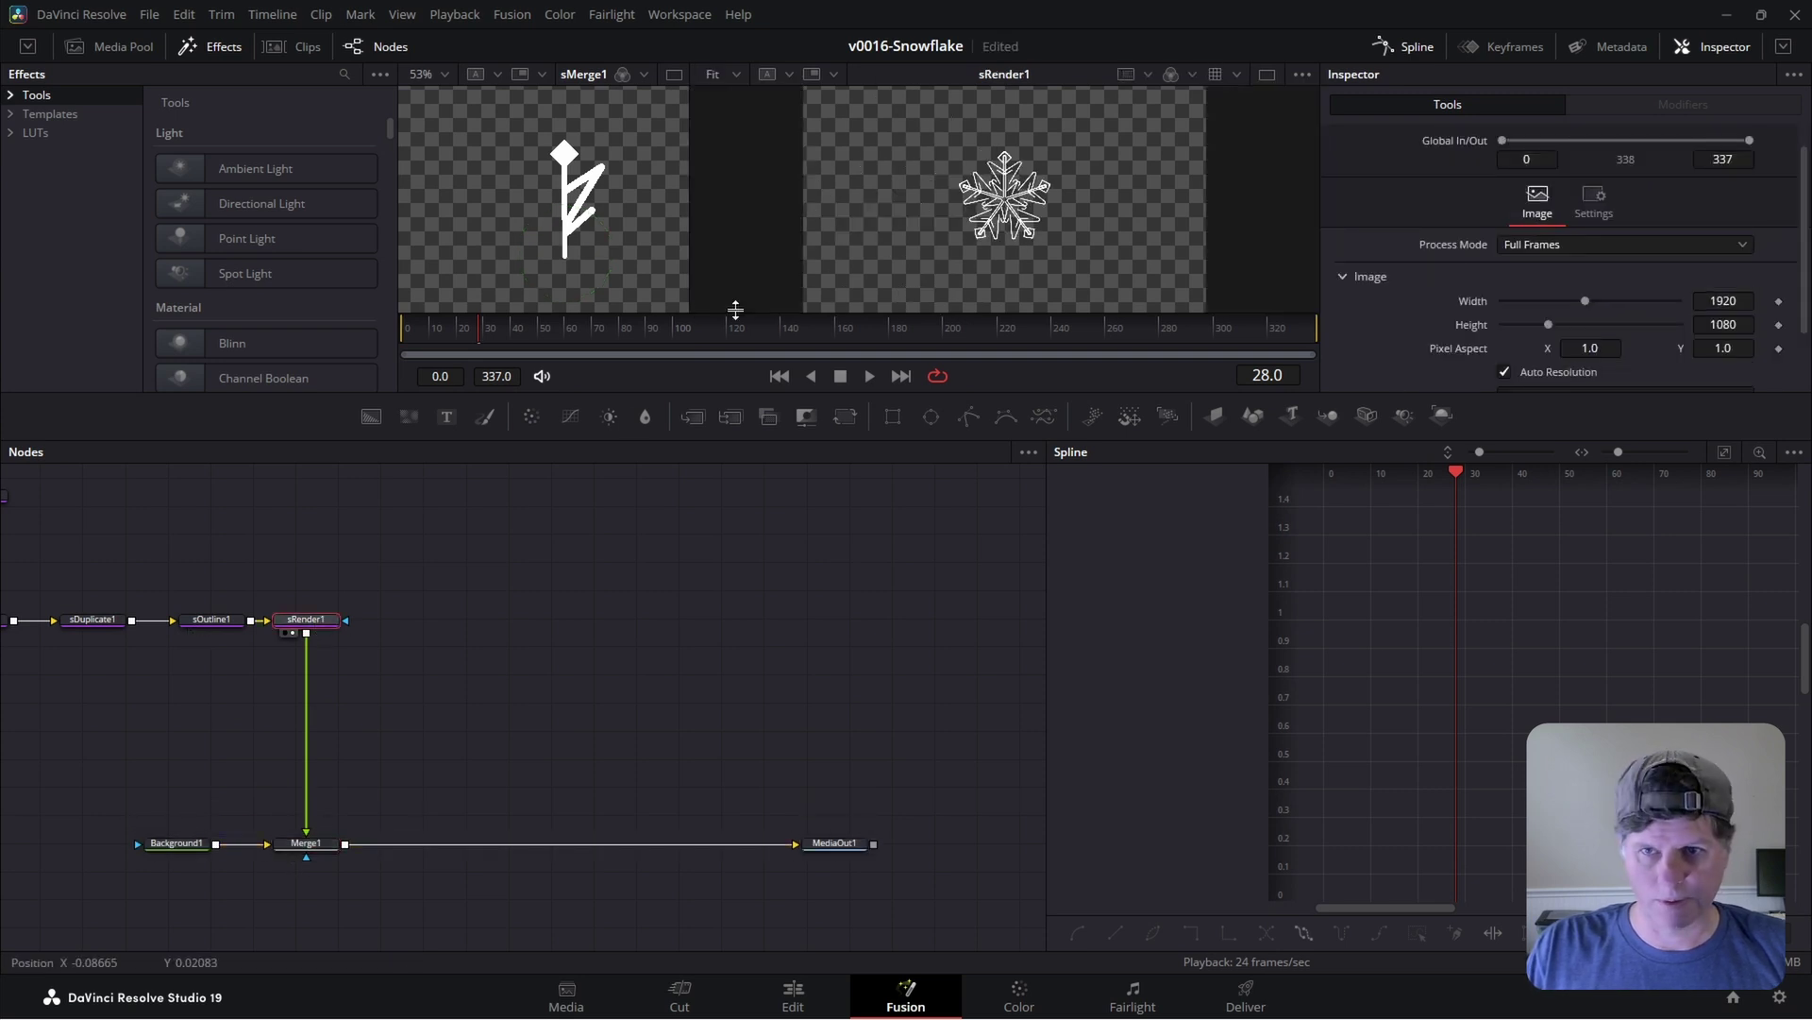
- Detach sRender1 from Merge1 and add a pEmitter node with its region set to Rectangle
left_click_drag(315, 823, 450, 706)
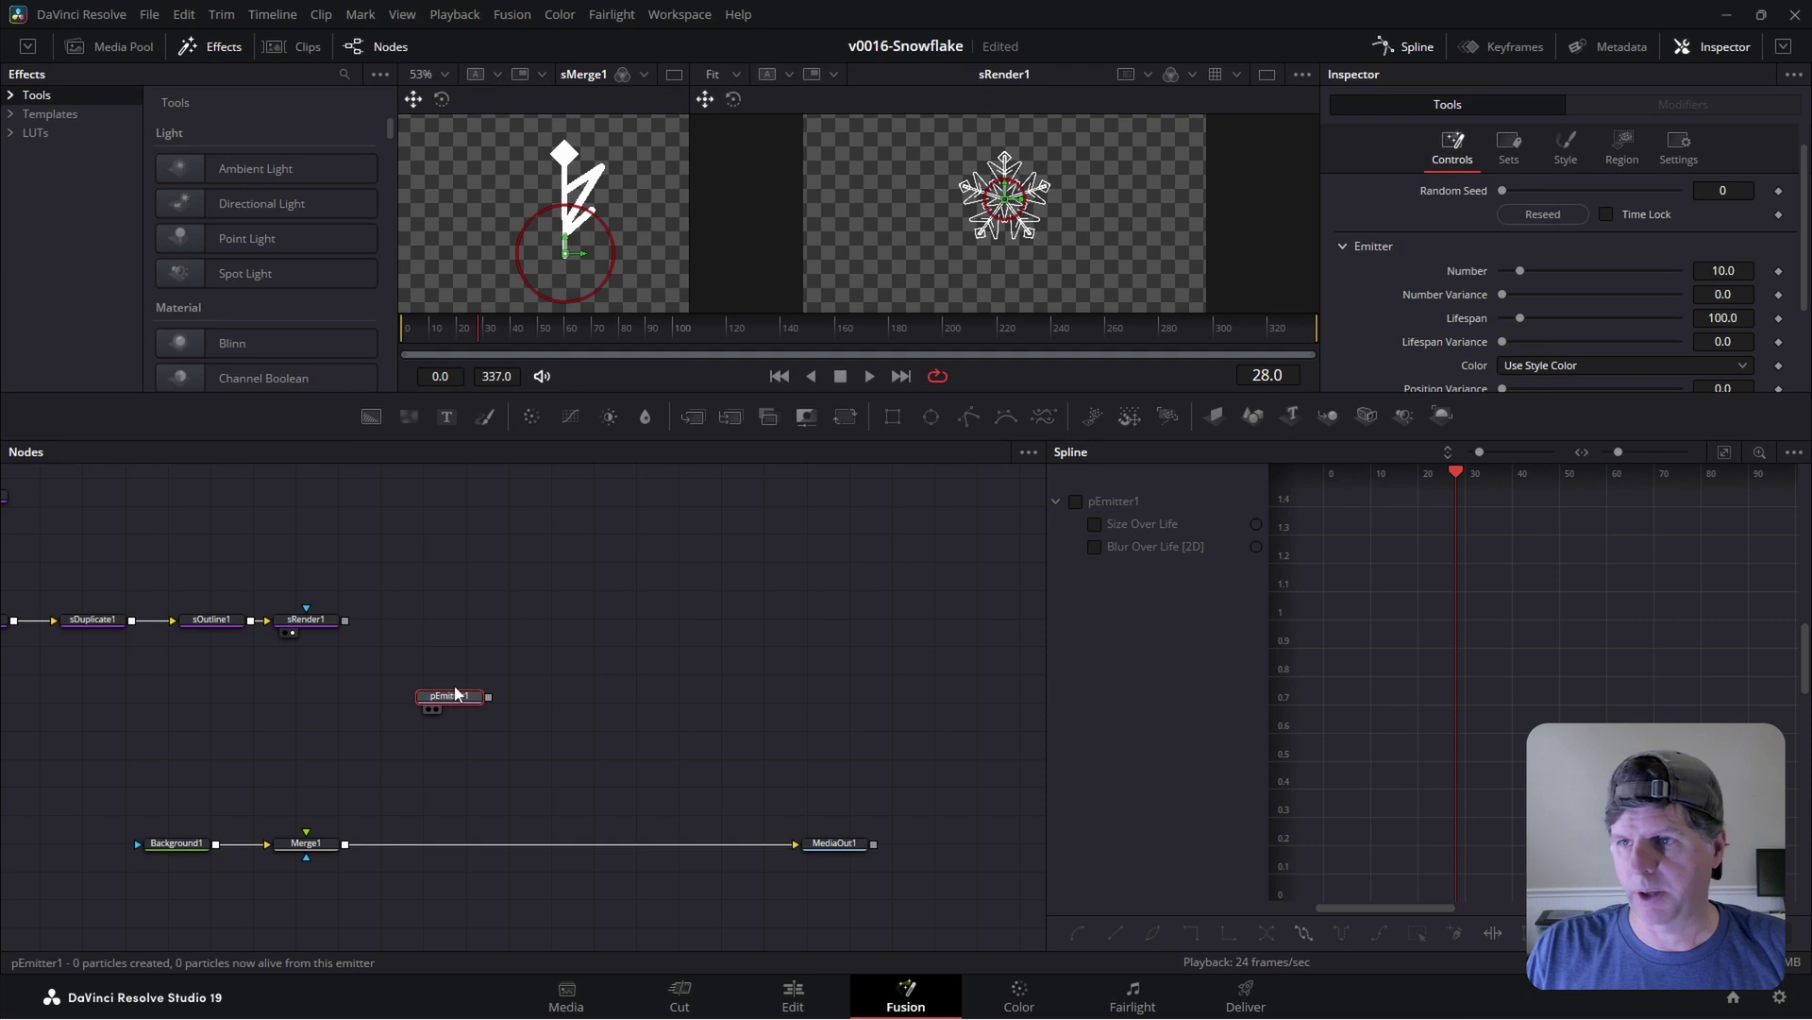
left_click(1620, 149)
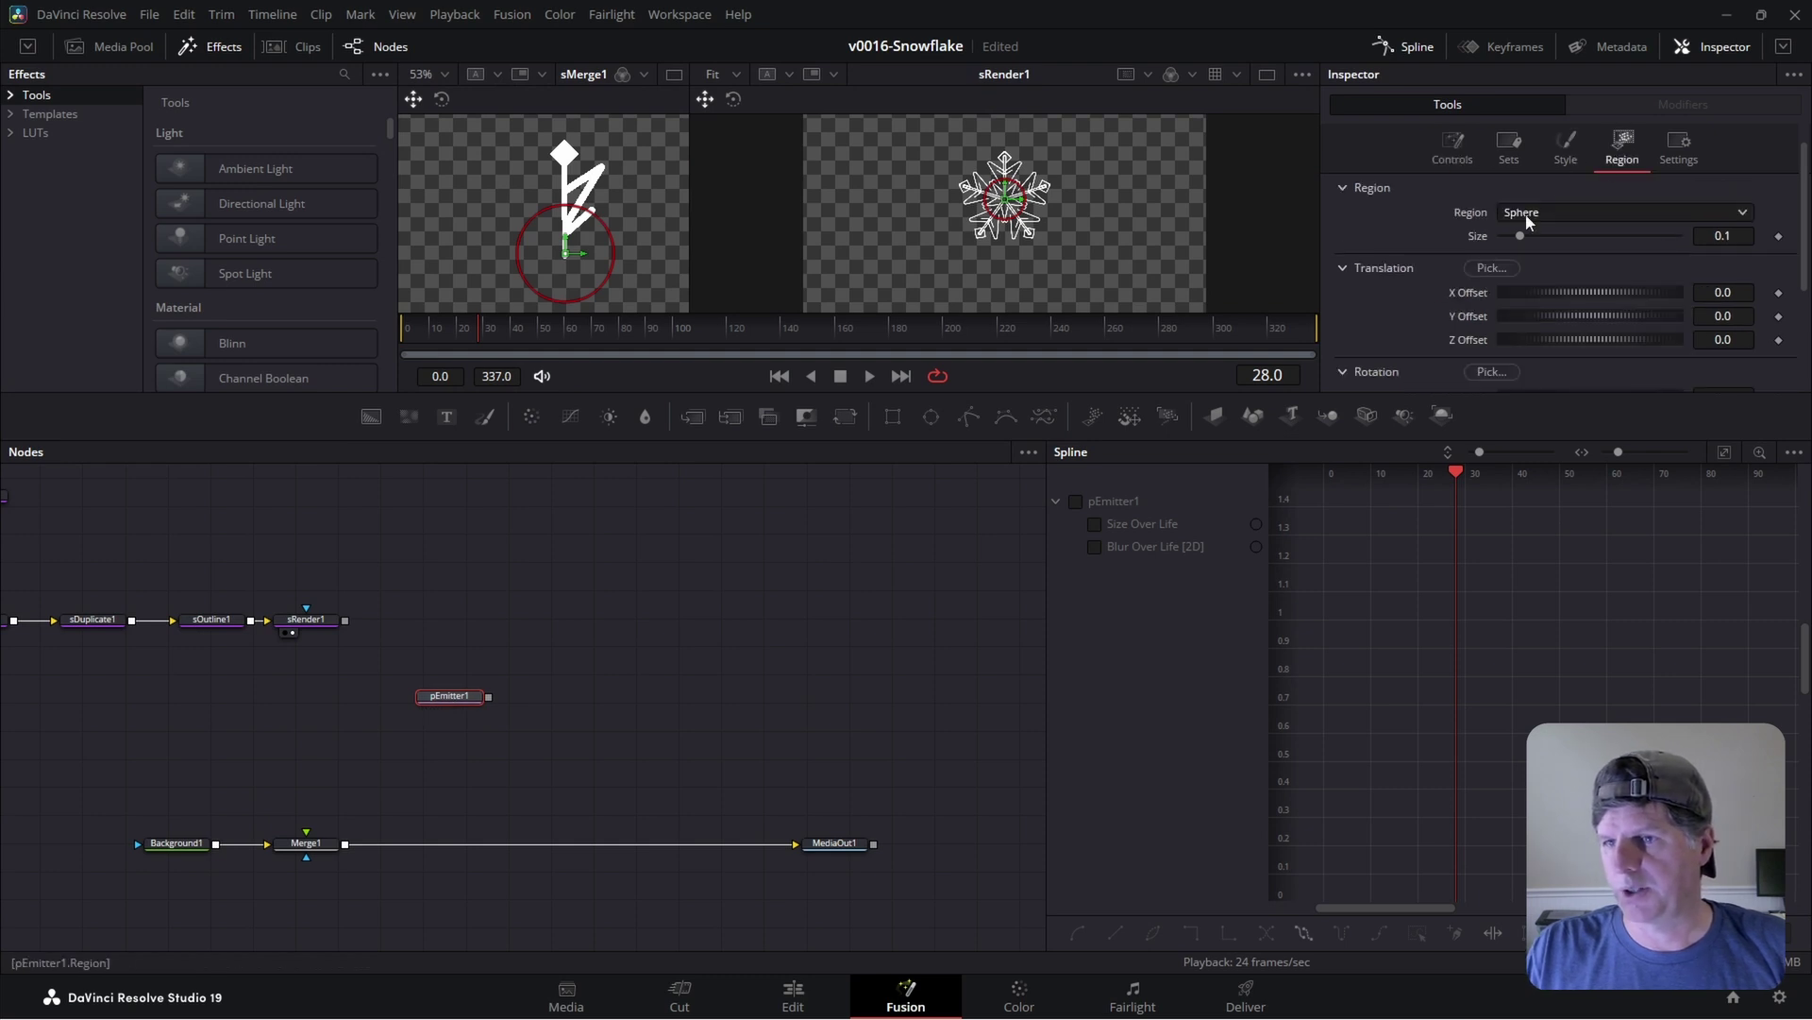
left_click(1549, 216)
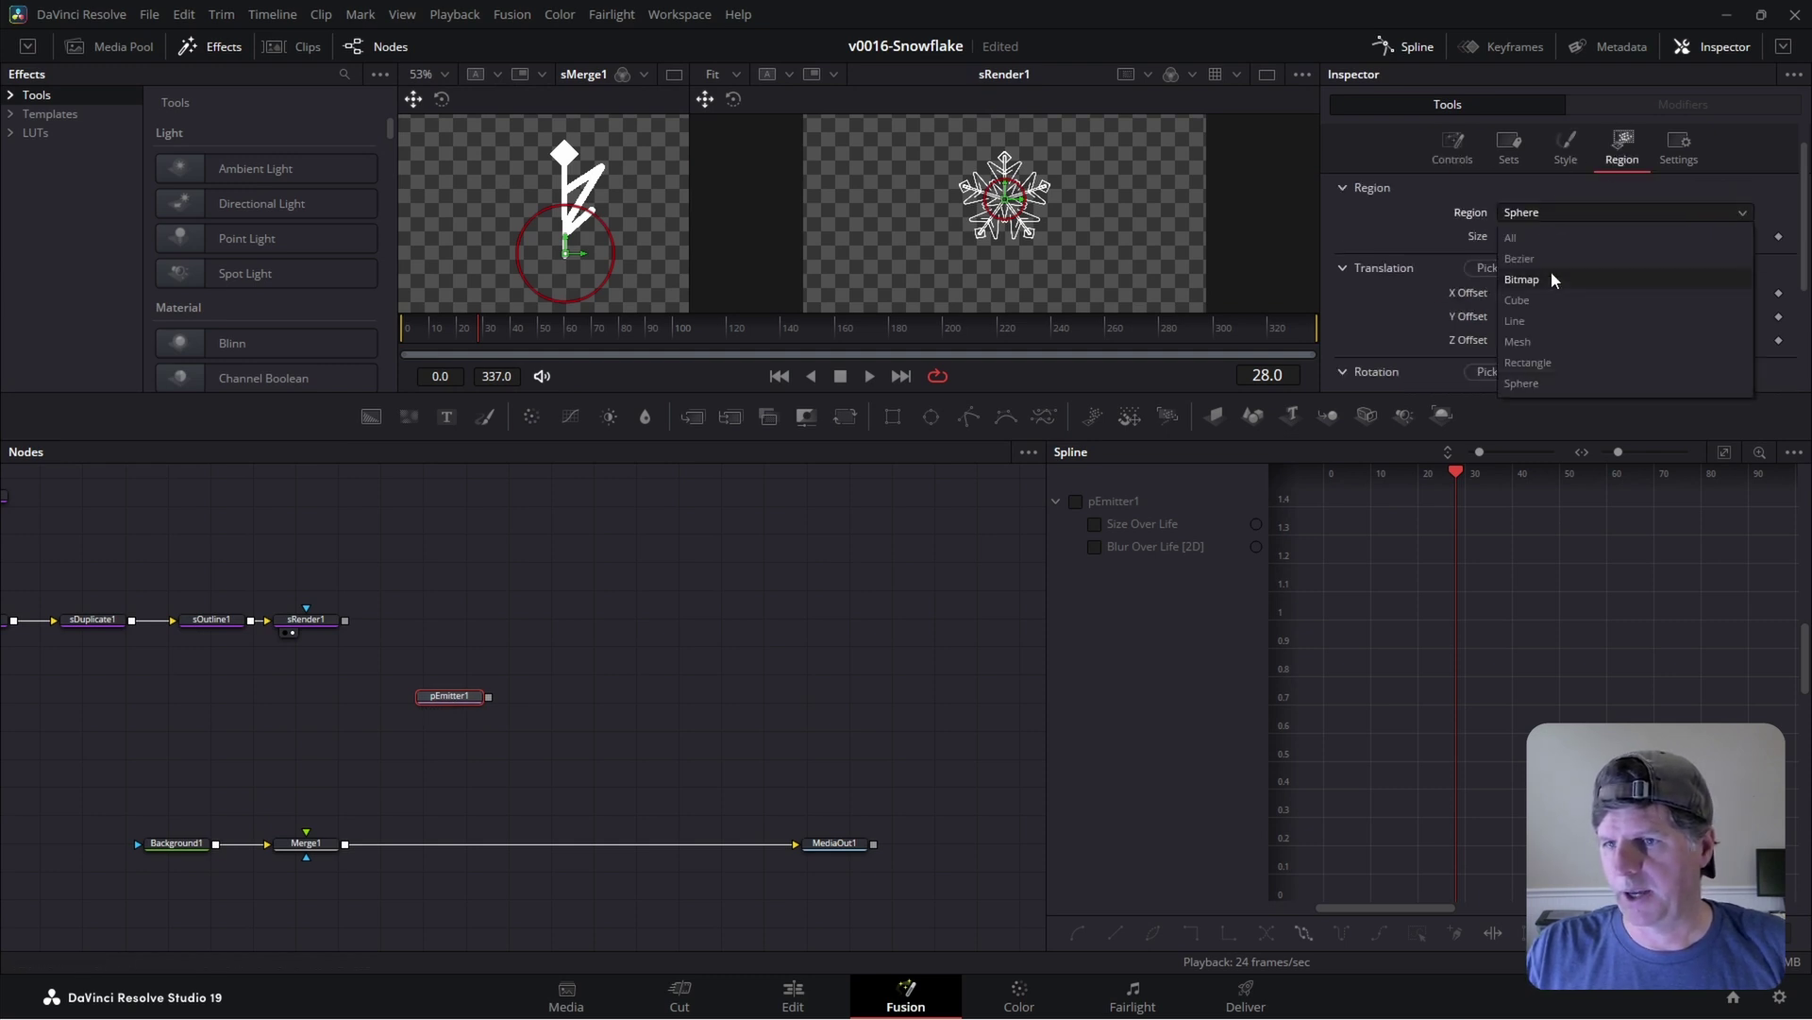
left_click(1556, 362)
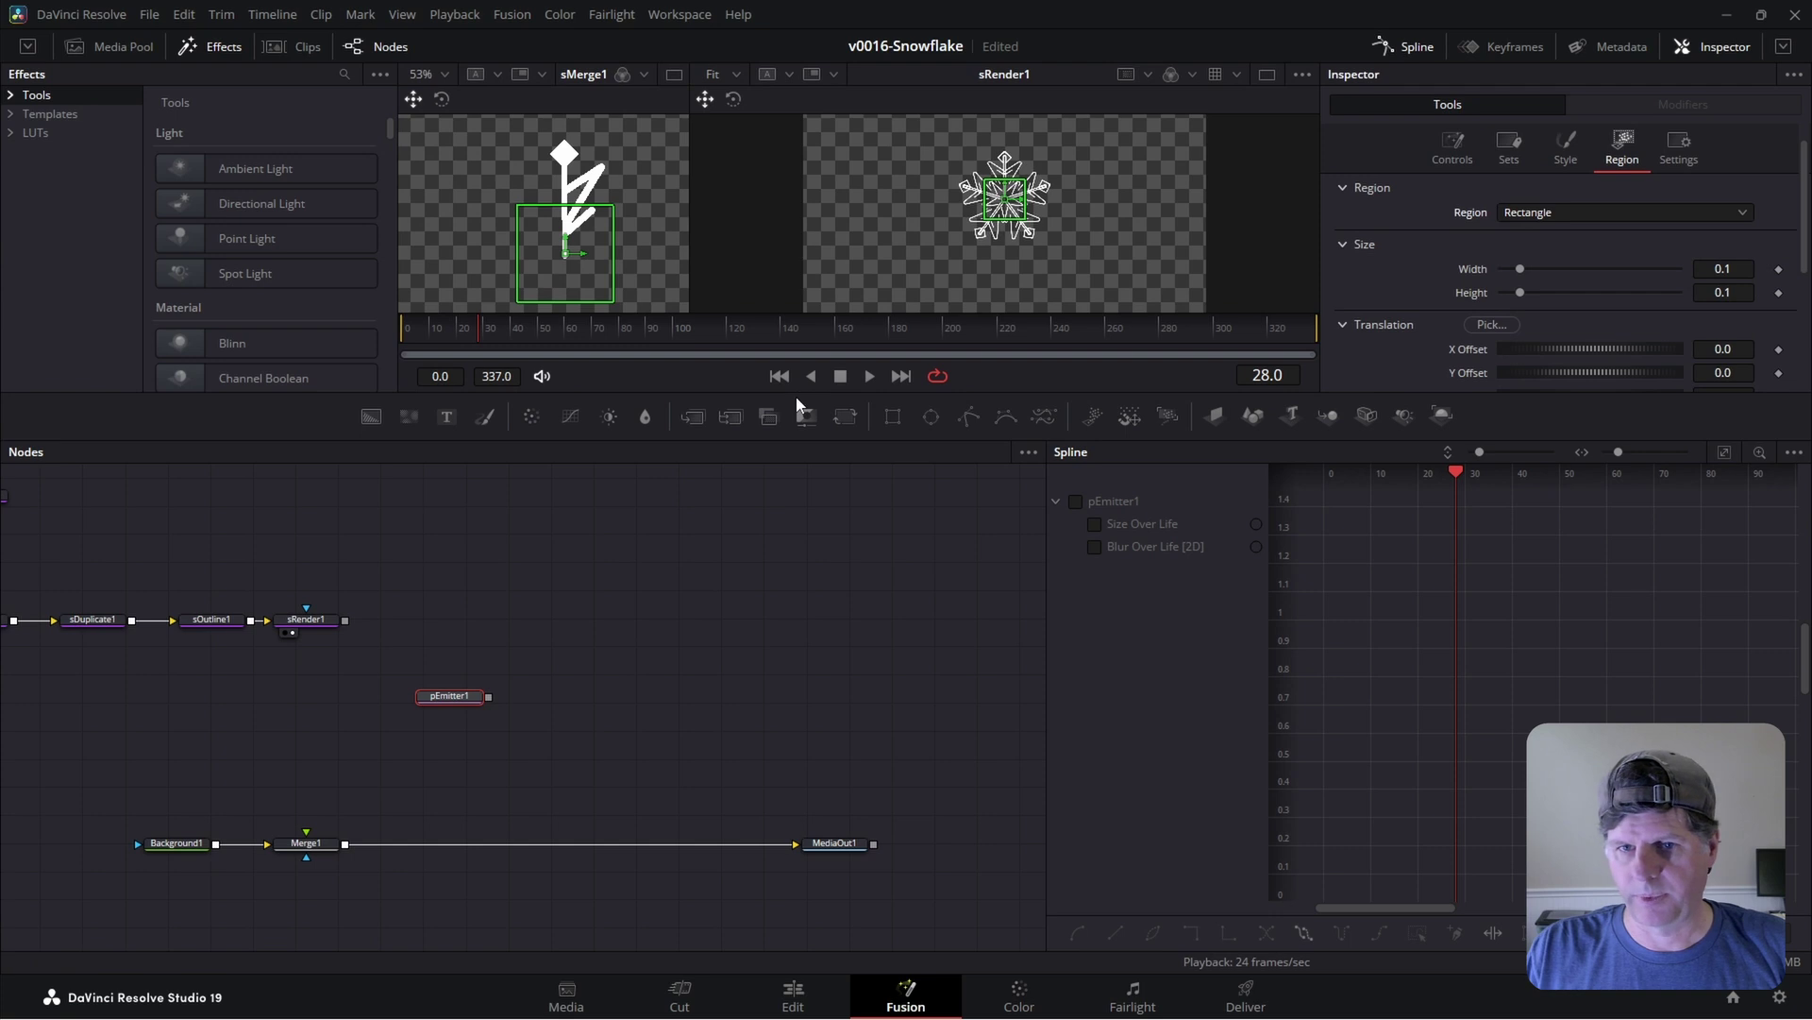
- In a single viewer, set pEmitter1's region Width to 1.0 and its Y Offset to about 0.329, just above the frame
left_click_drag(797, 397, 793, 628)
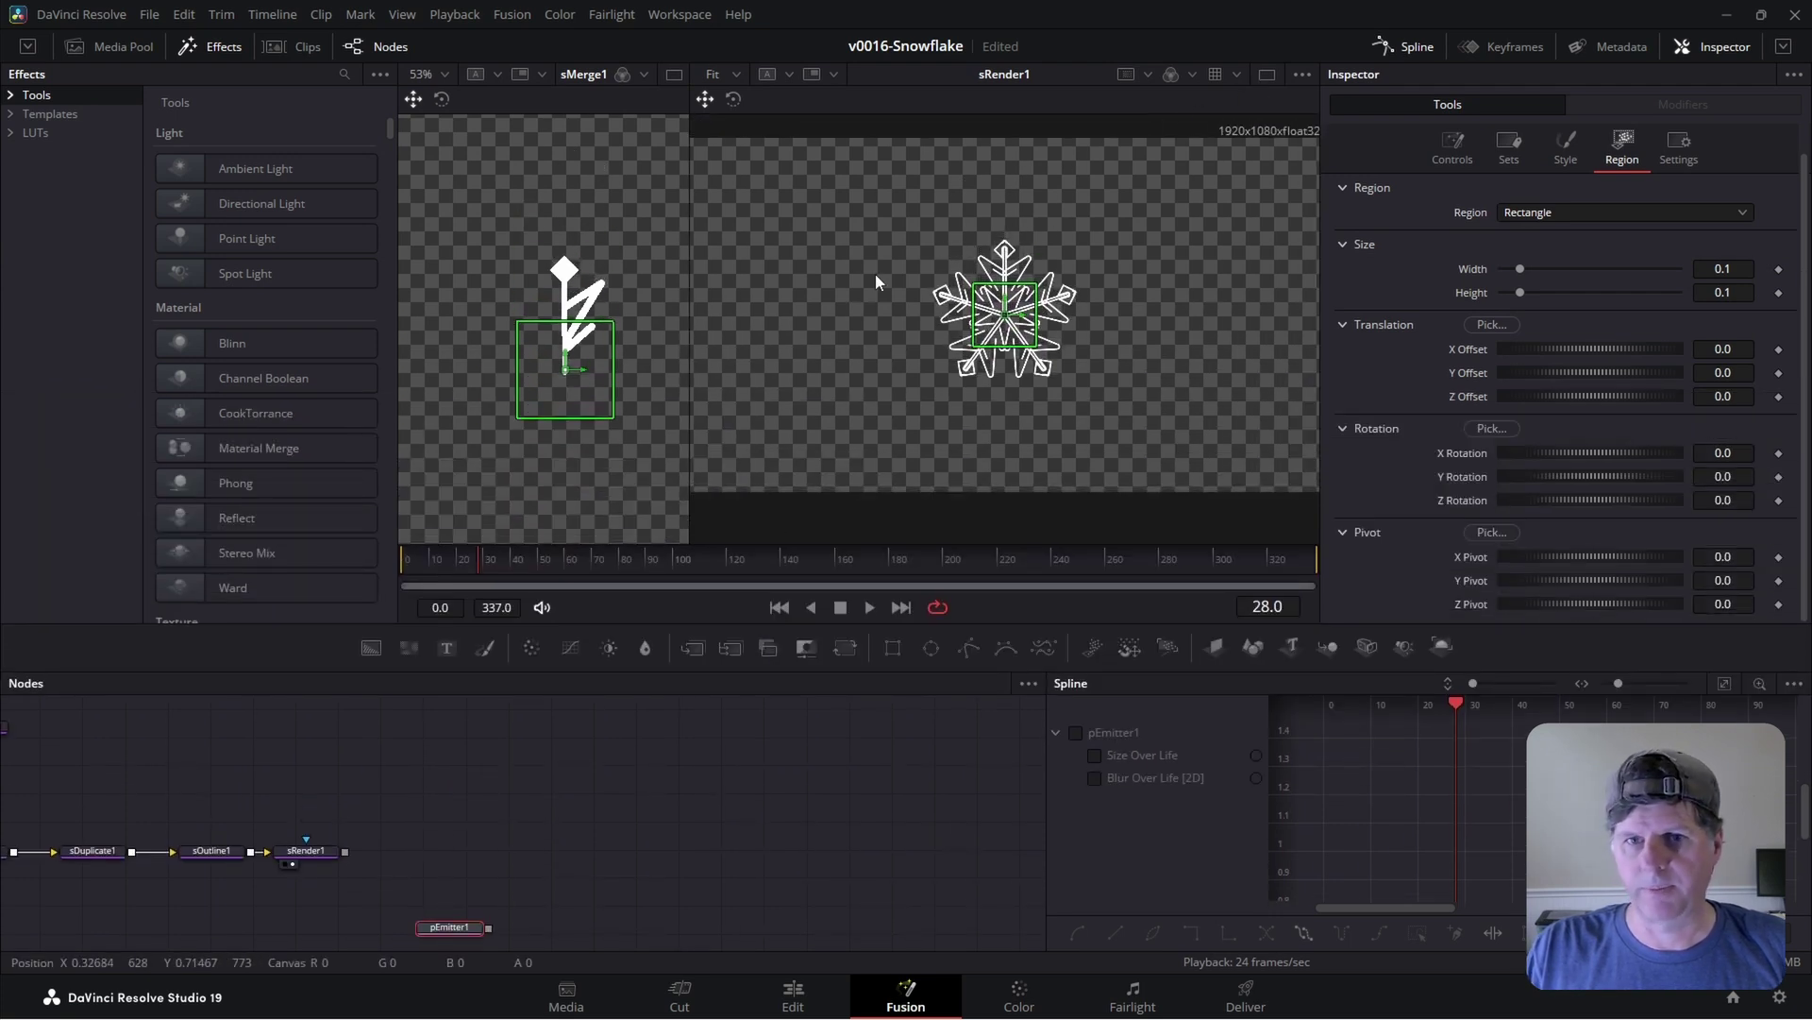
left_click(1266, 75)
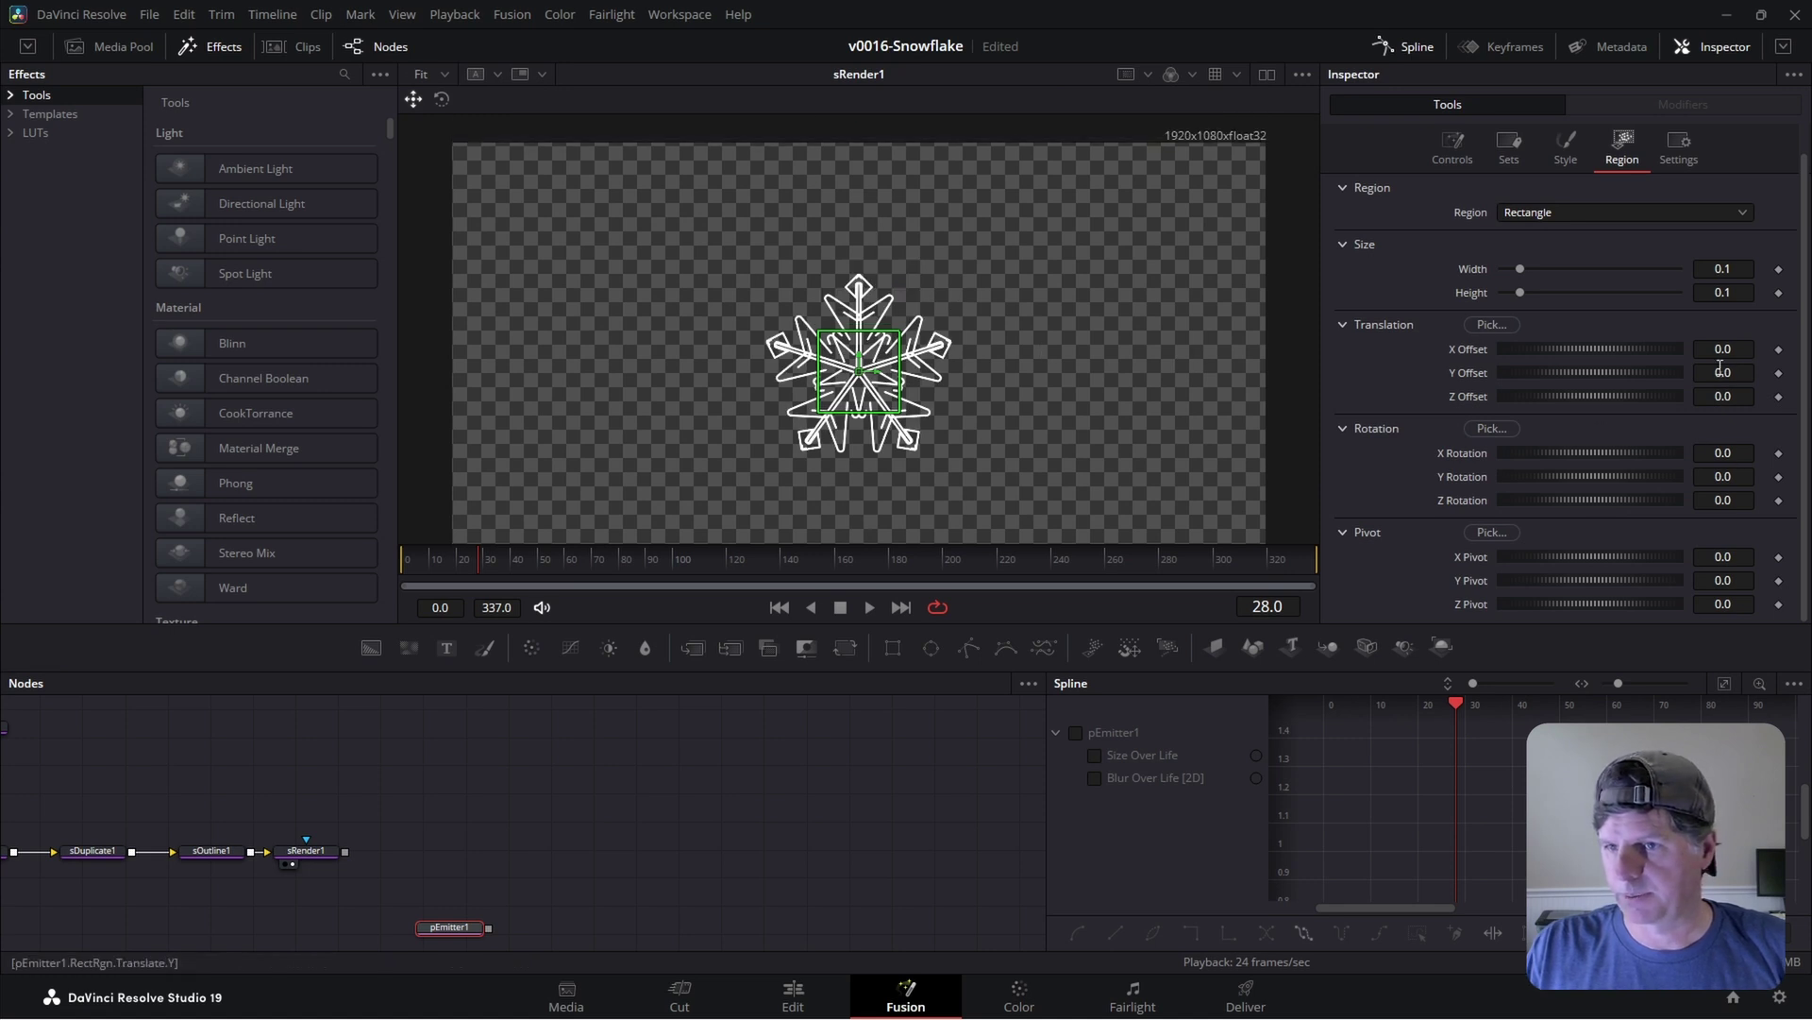
left_click_drag(1720, 368, 1747, 370)
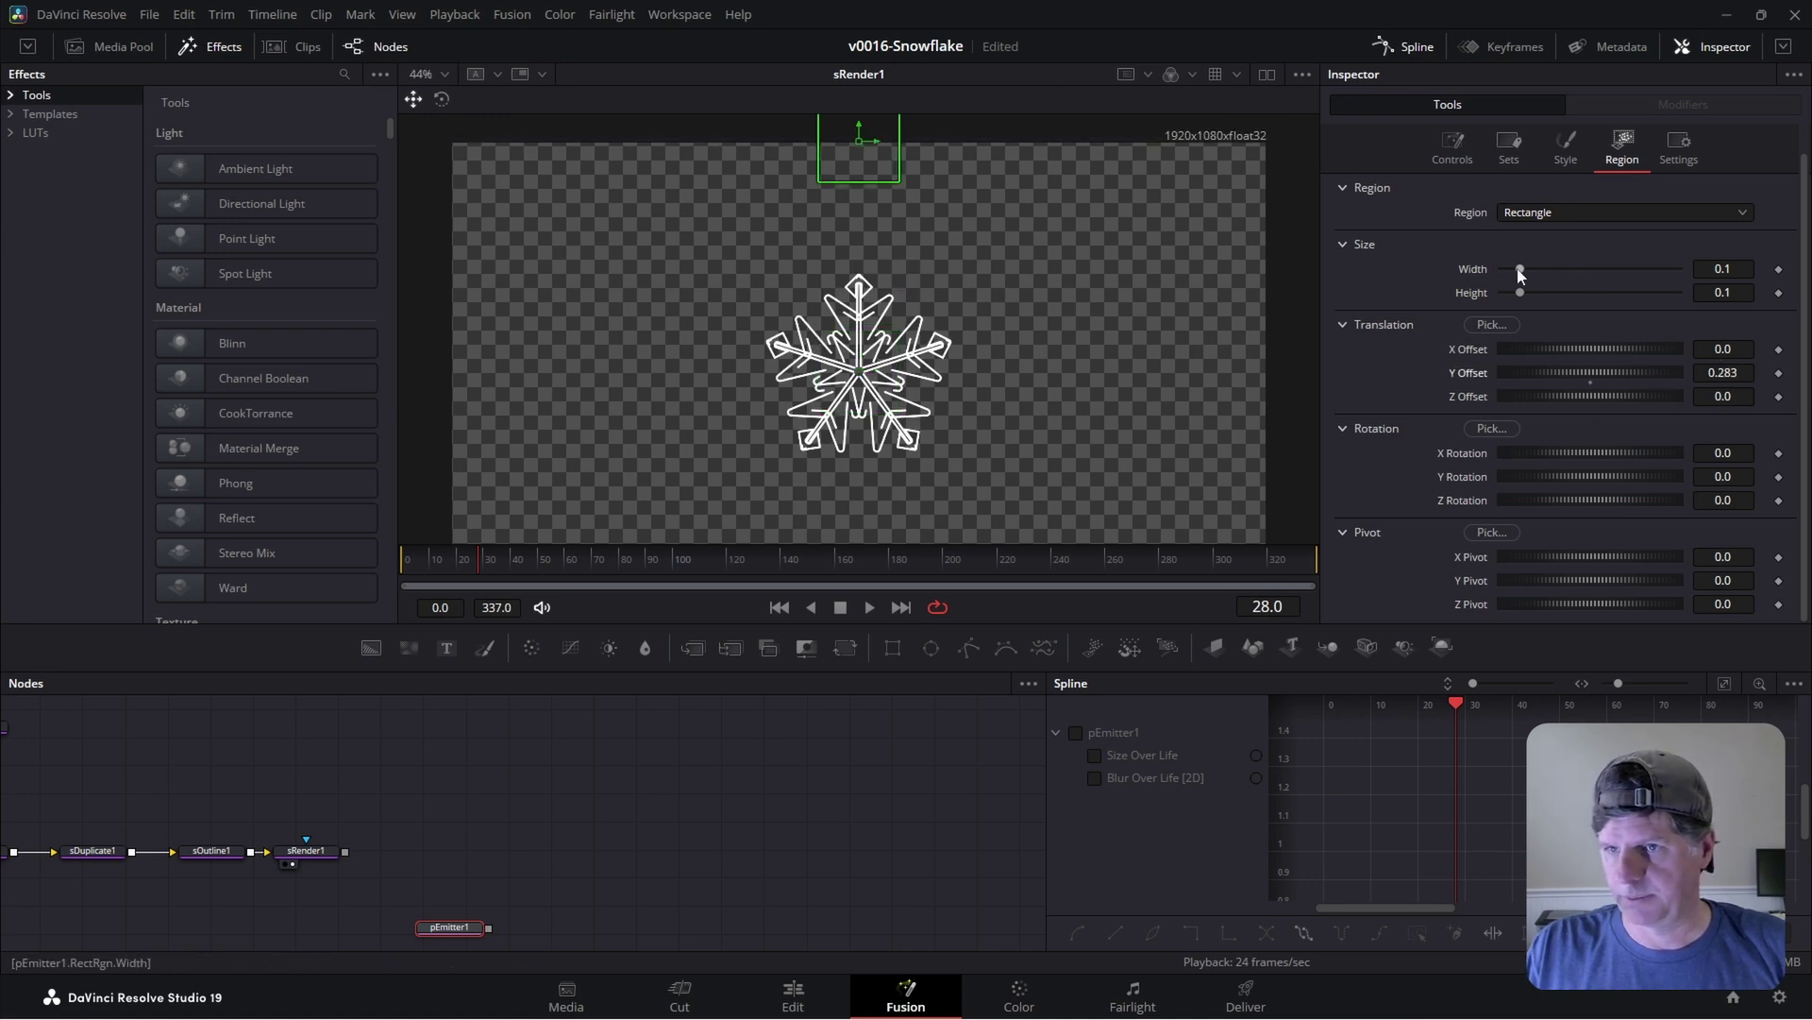
left_click_drag(1520, 270, 1737, 370)
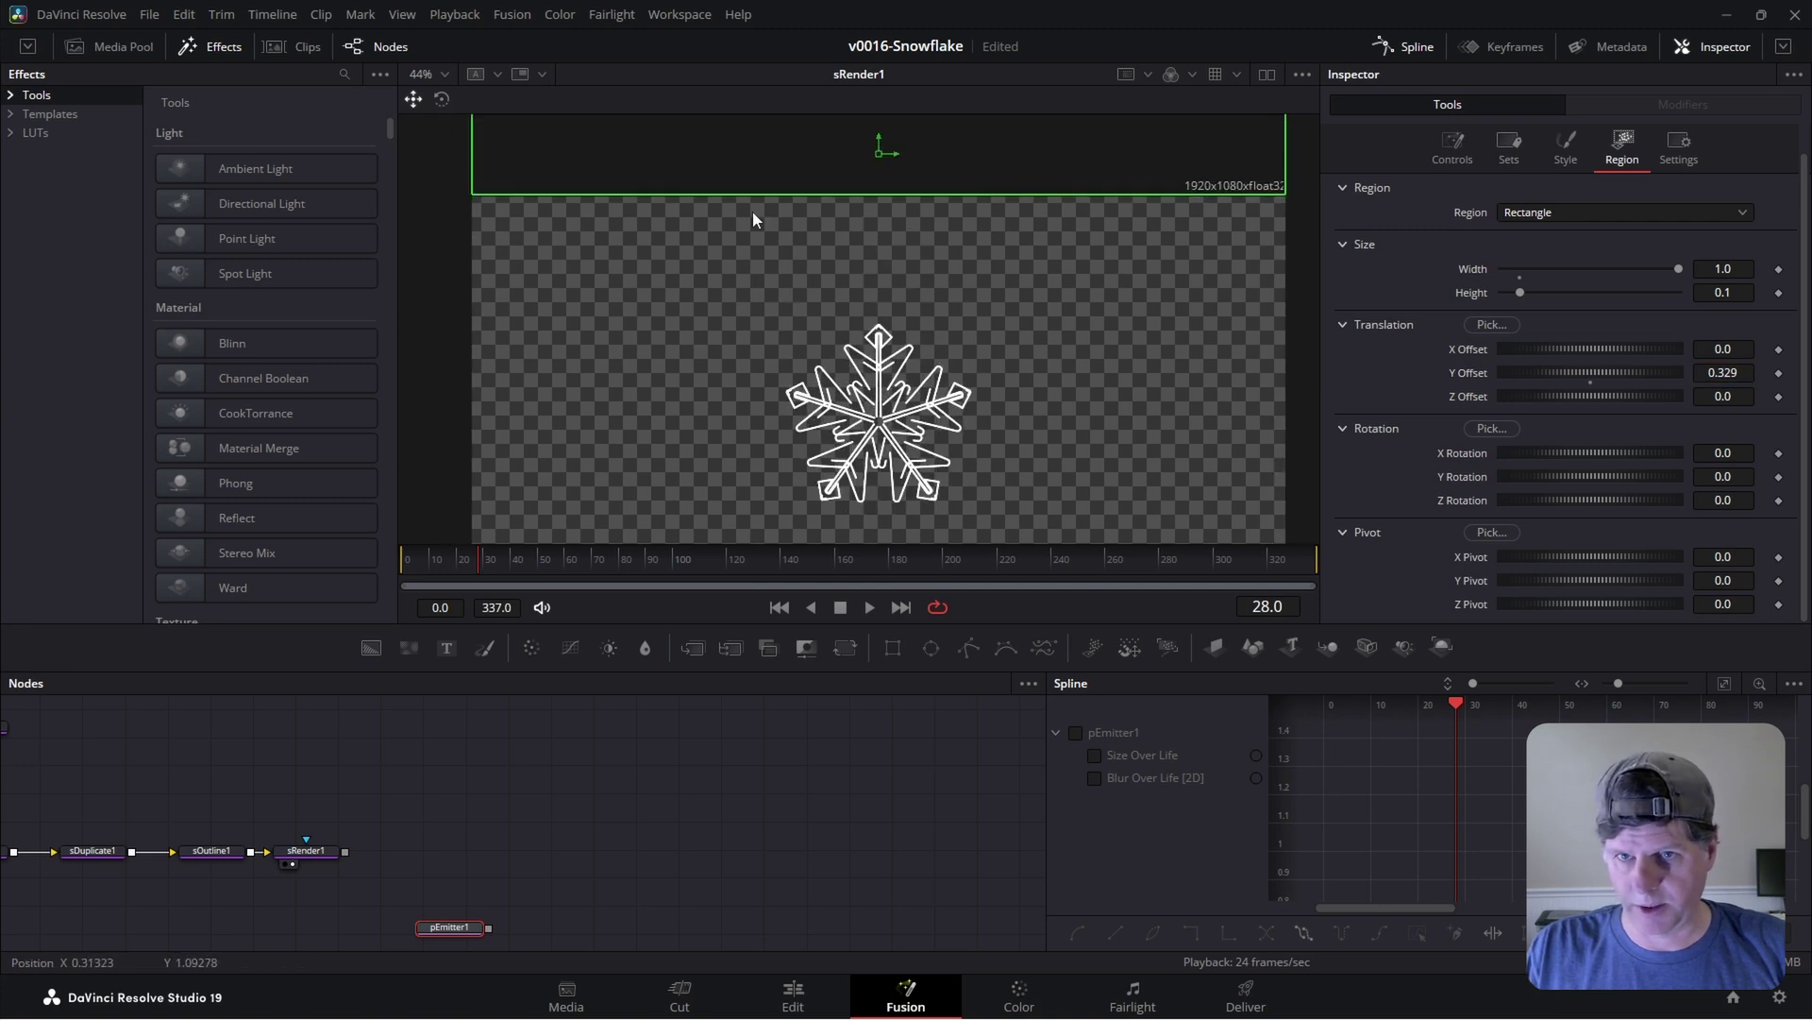
- Set pEmitter1's particle style to Bitmap and feed sRender1's output into it as the style bitmap
scroll(567, 846, "down", 2)
left_click_drag(455, 874, 485, 855)
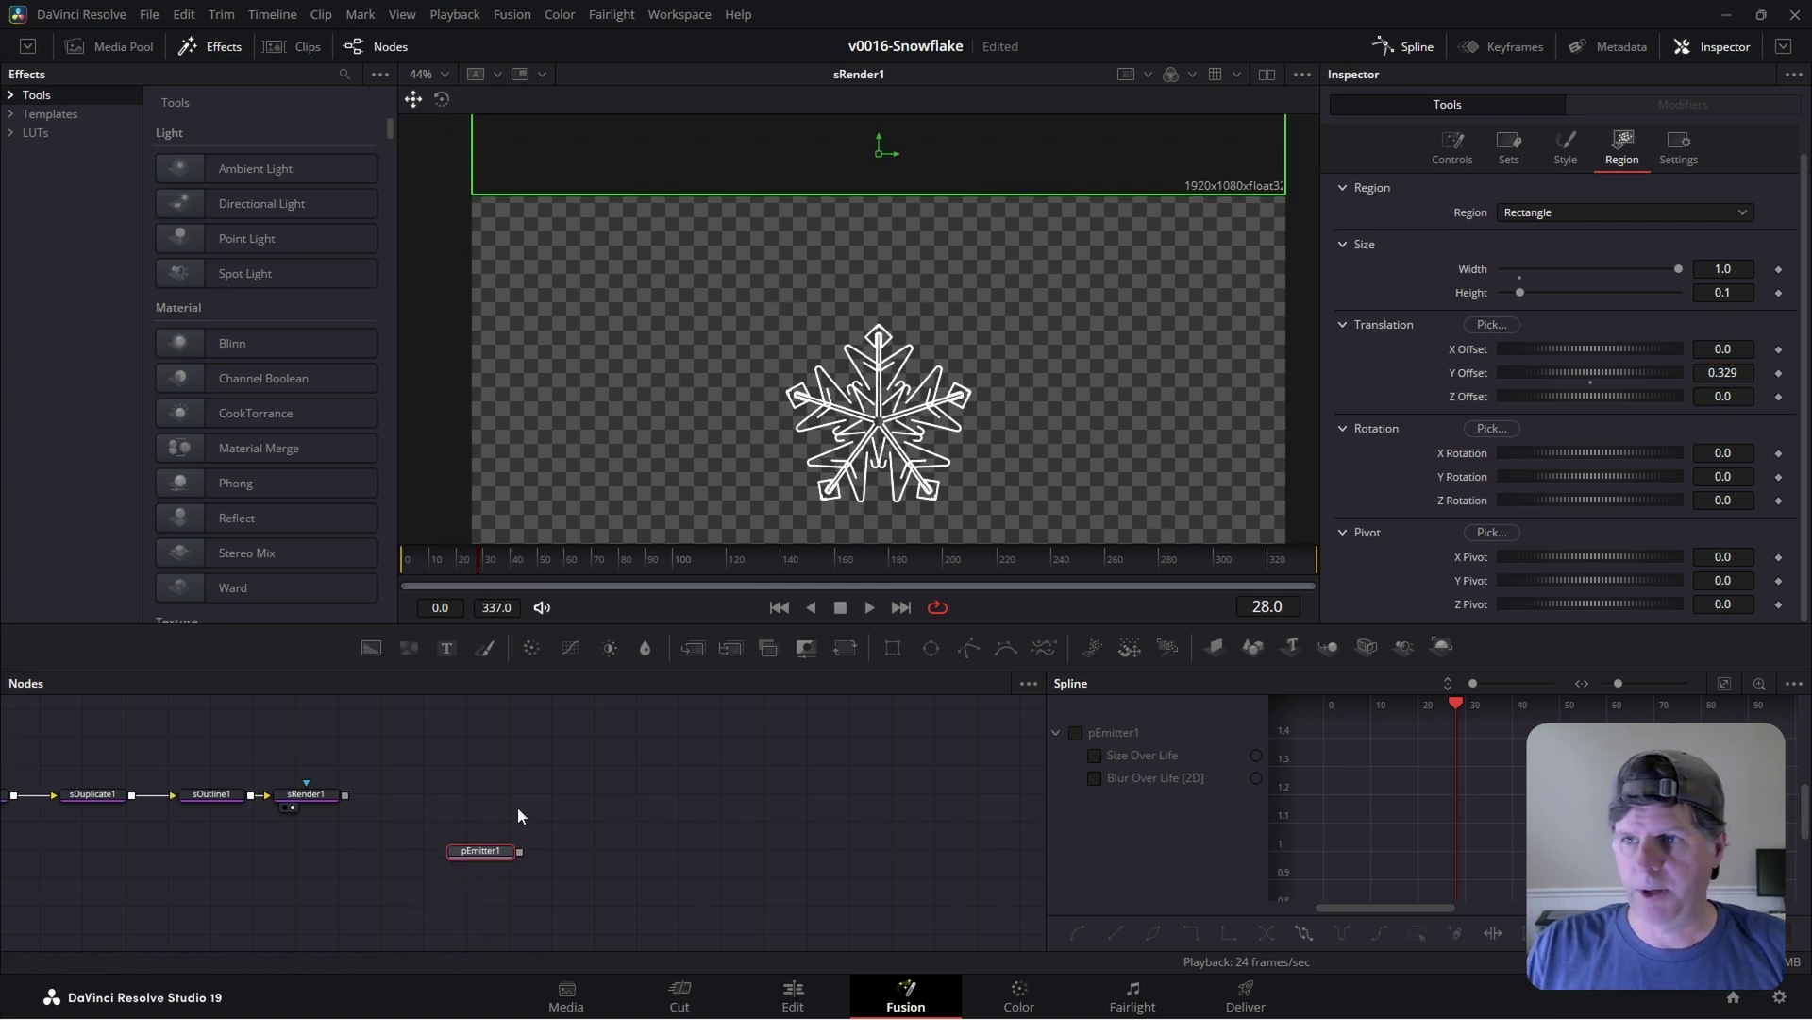
left_click(1553, 156)
left_click(1564, 213)
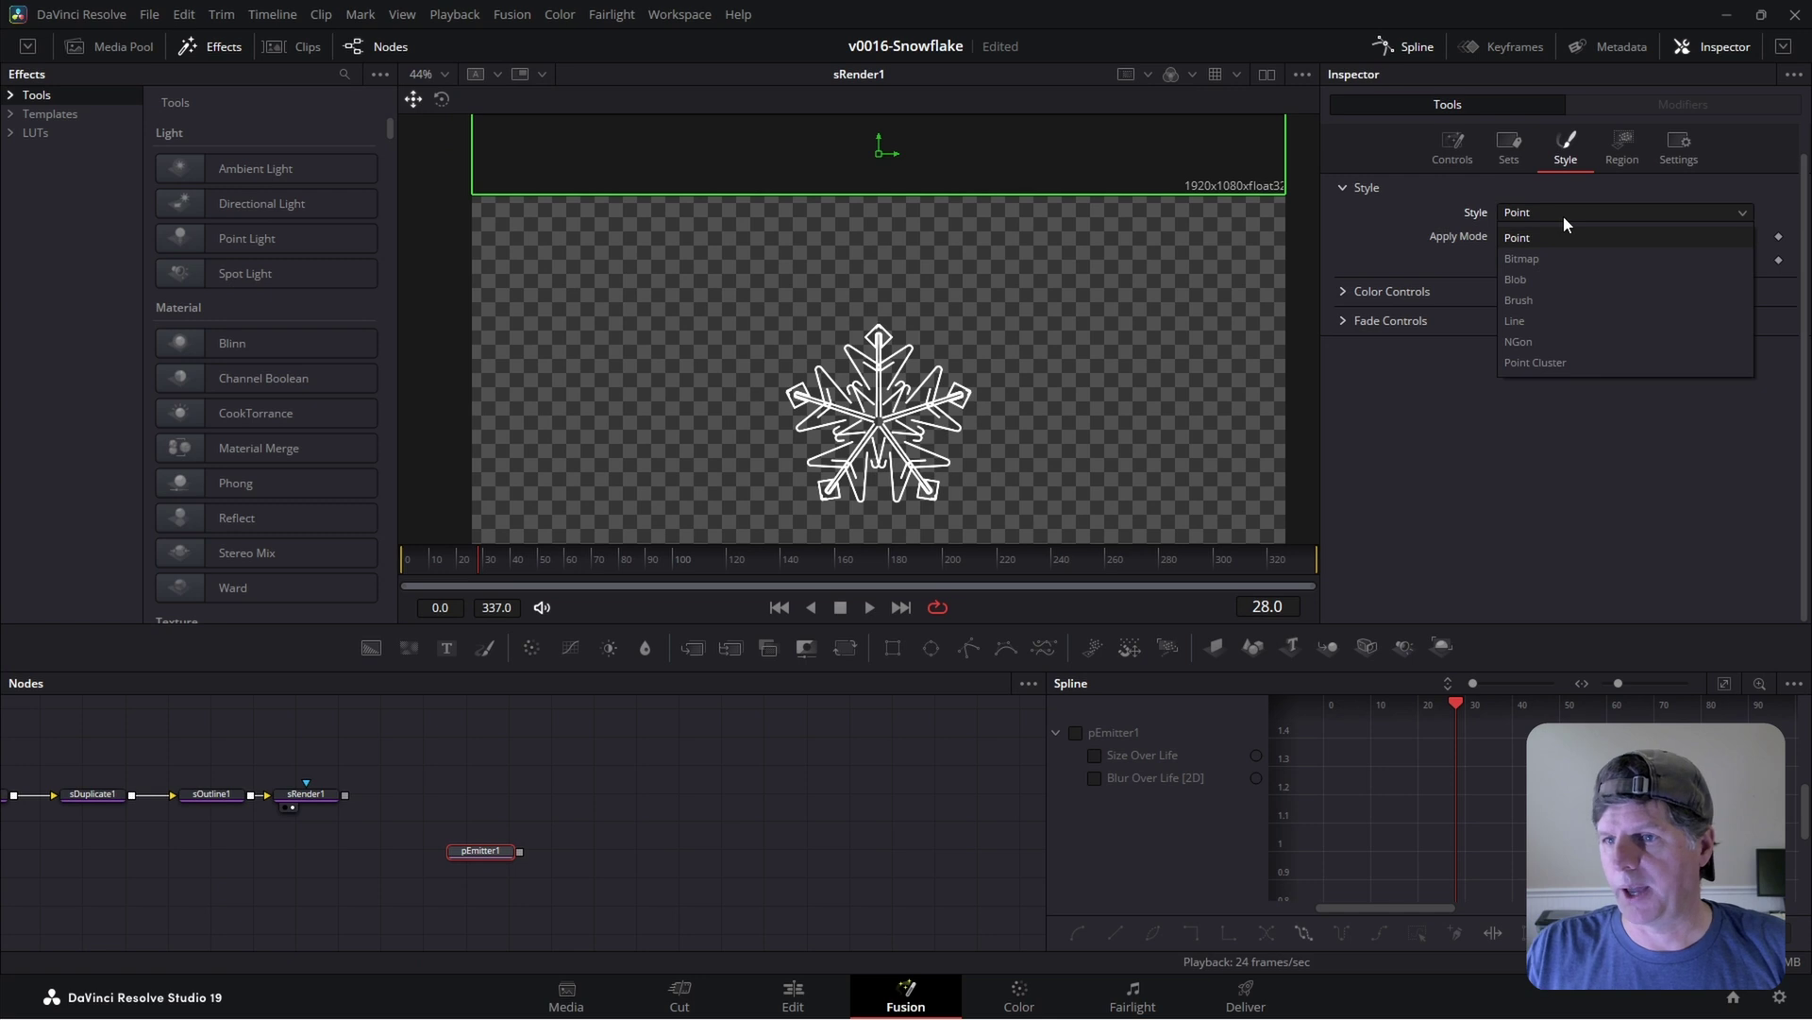
left_click(1563, 258)
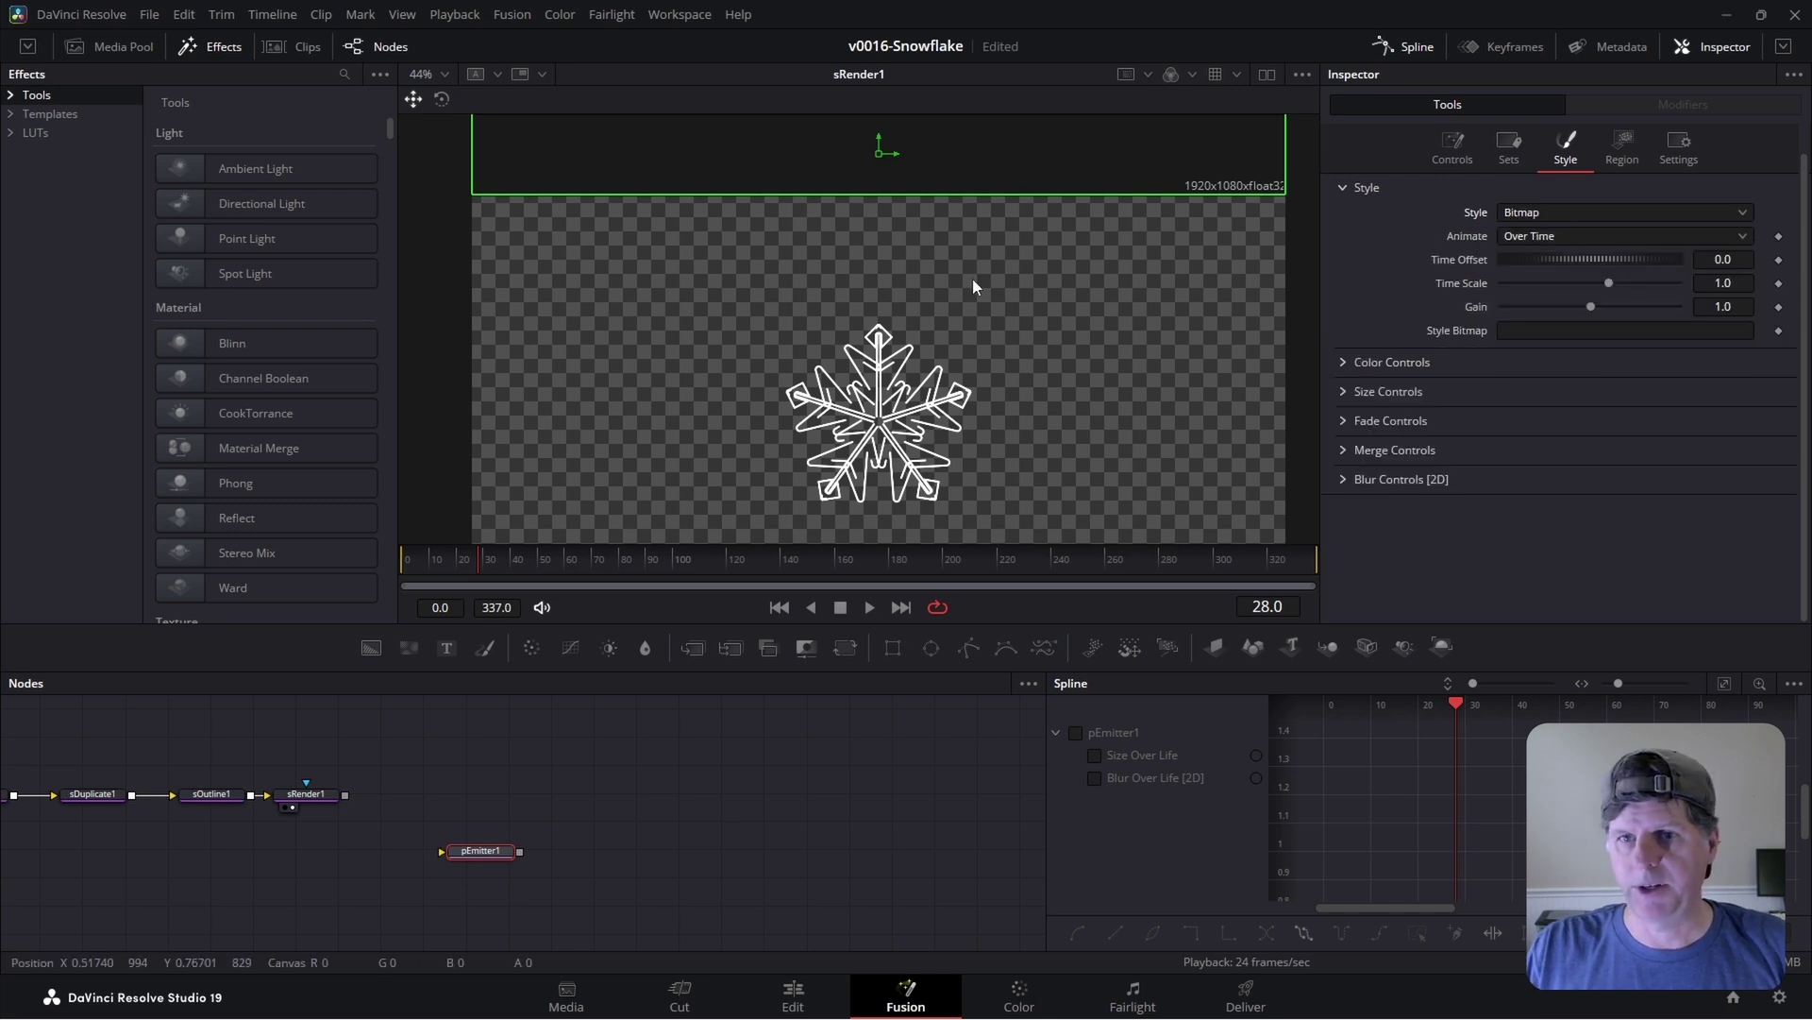
scroll(1039, 363, "up", 1)
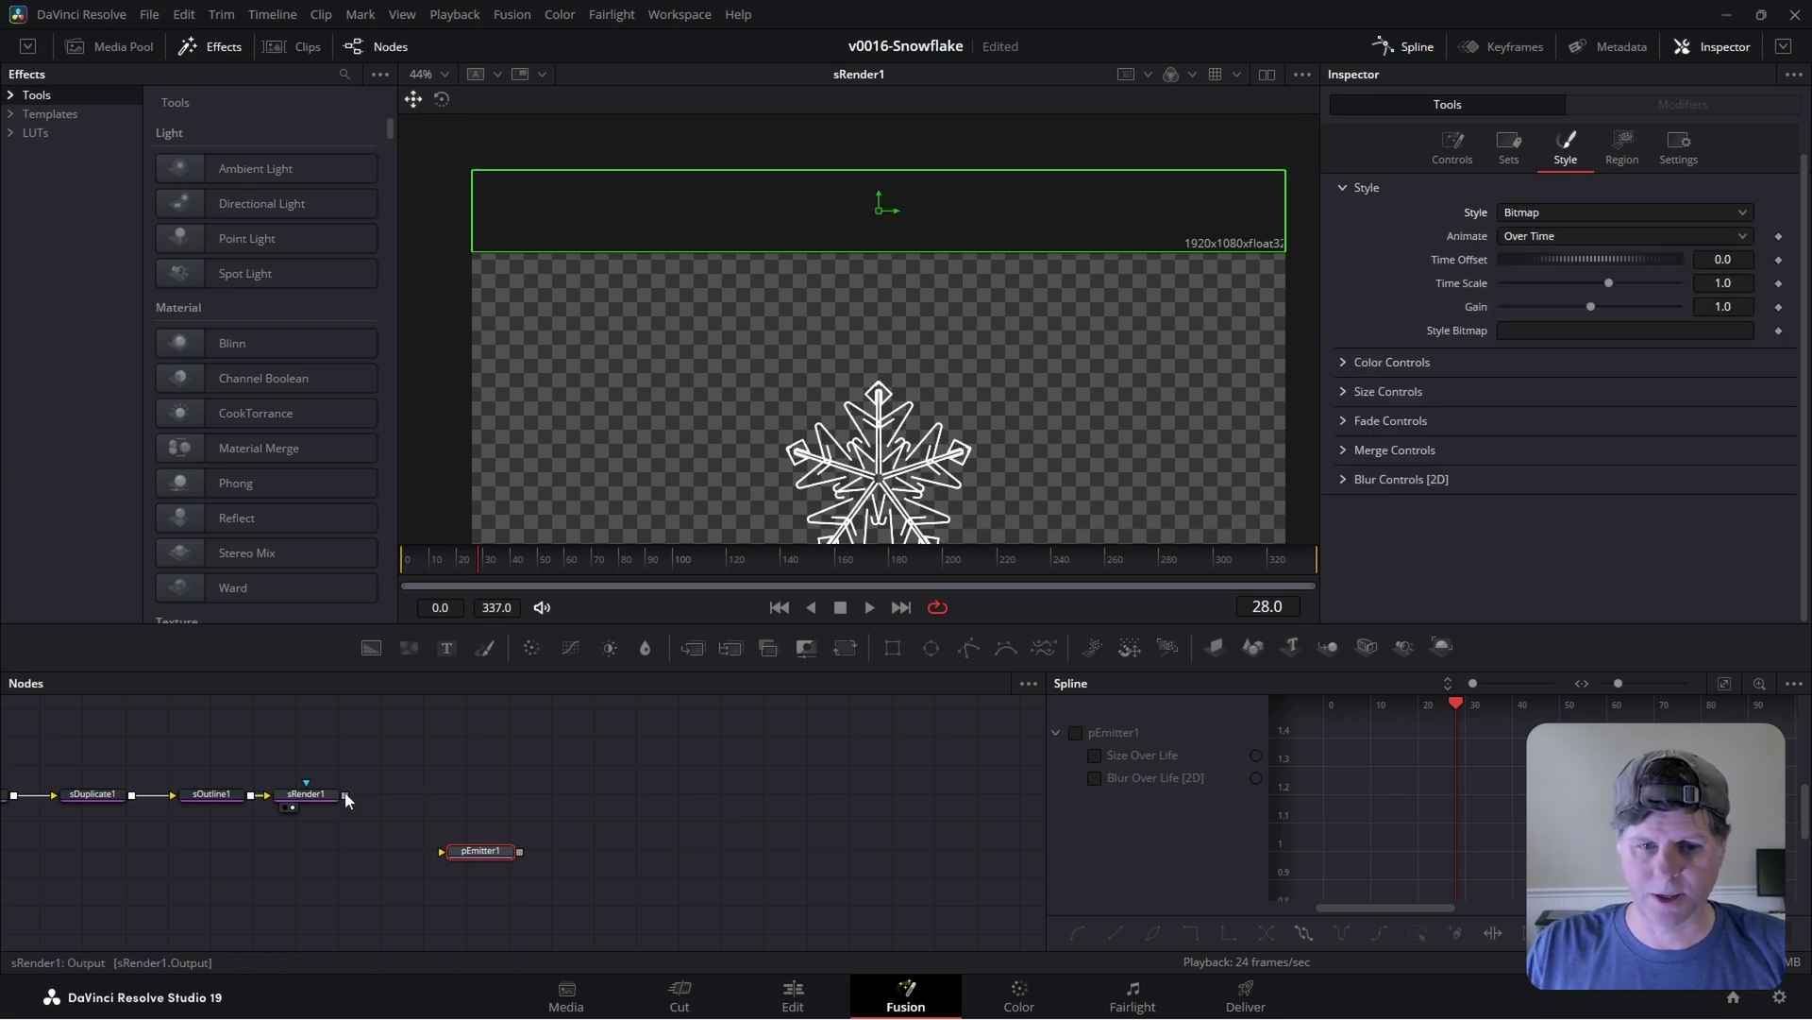
mouse_move(345, 797)
left_mouse_down()
mouse_move(441, 751)
mouse_move(335, 809)
mouse_move(355, 798)
left_mouse_up()
left_click_drag(355, 796, 492, 827)
left_click(494, 859)
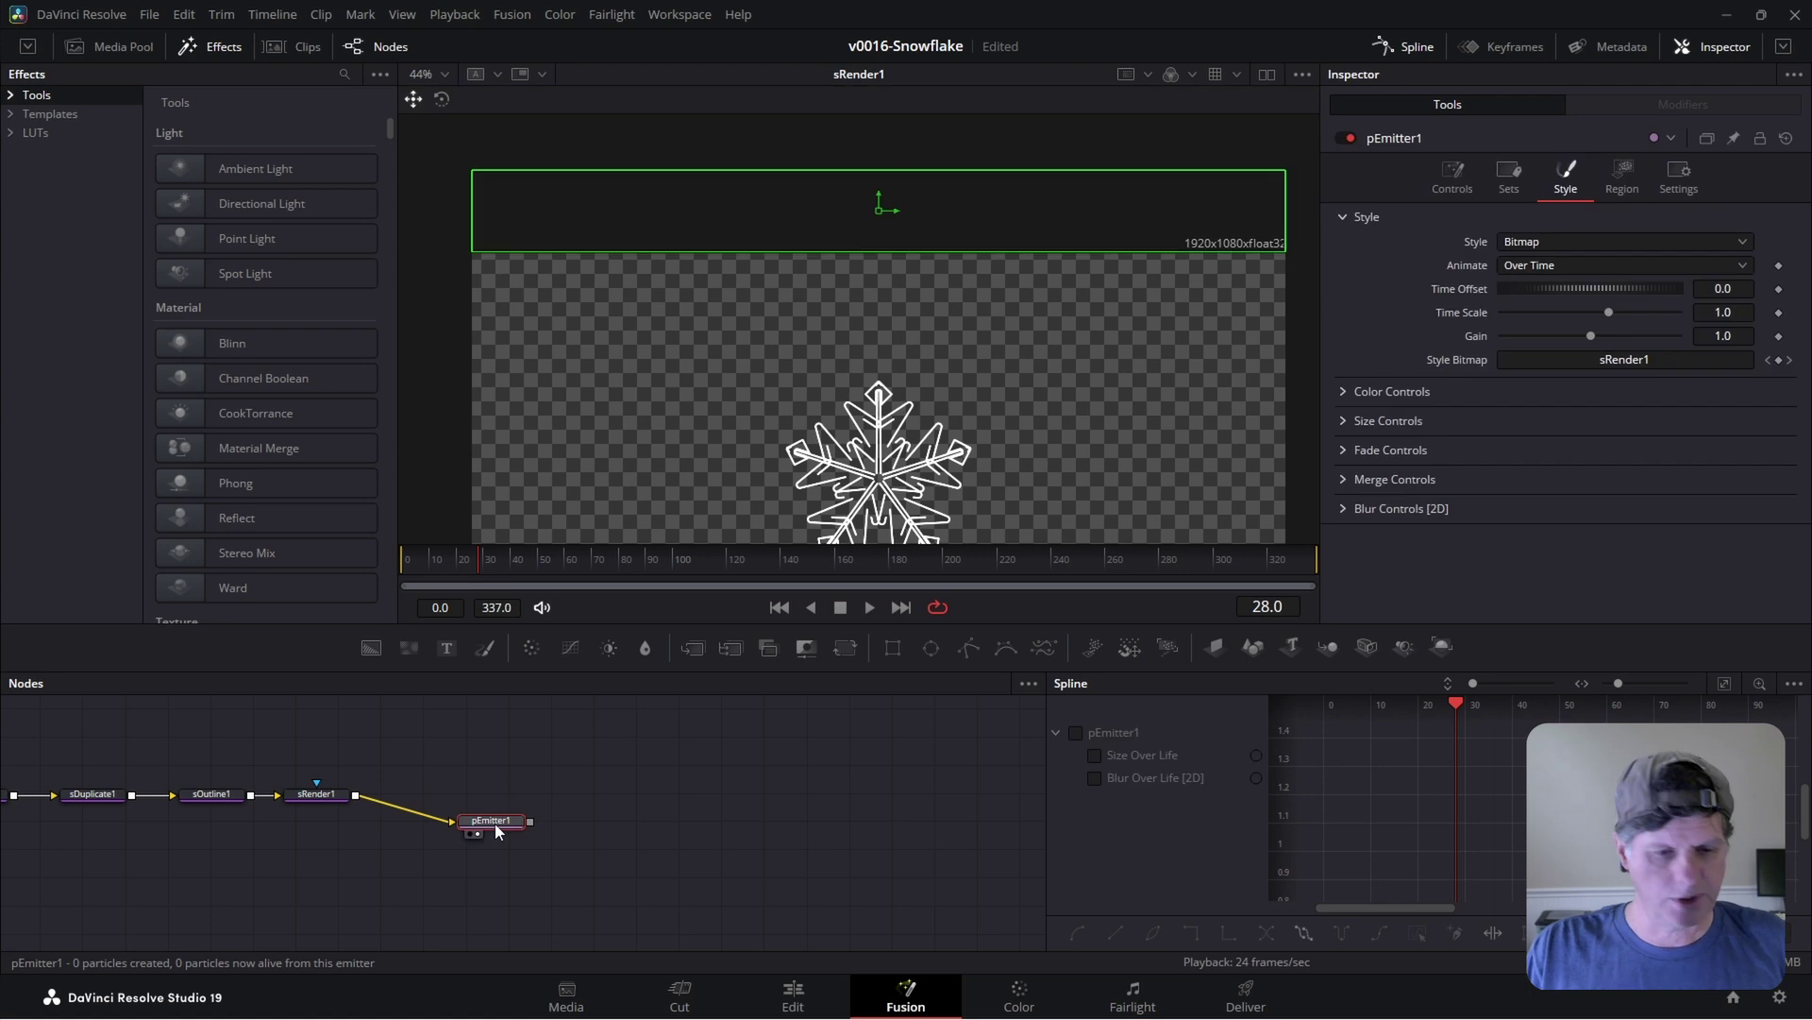
- Add a pRender node after pEmitter1, space it out and inspect its particles in the viewer
key("shift+space")
type("sre")
key("BackSpace")
key("BackSpace")
key("BackSpace")
type("pren")
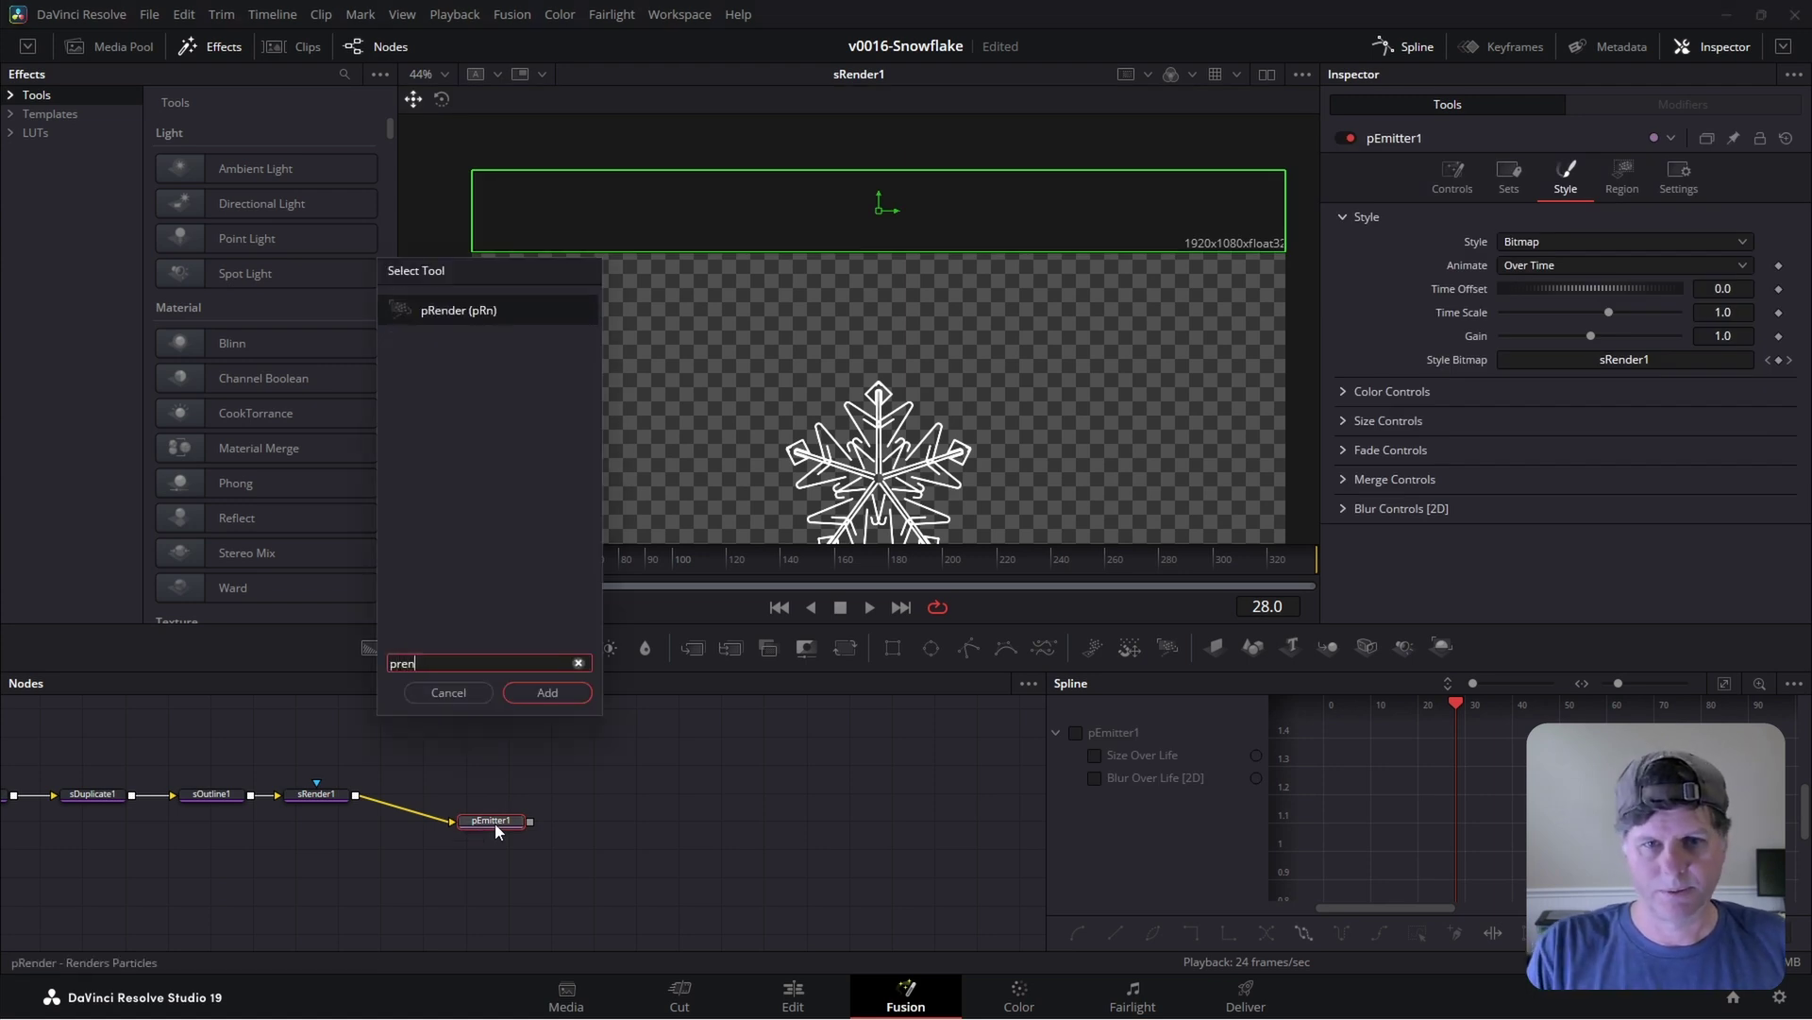
key("Return")
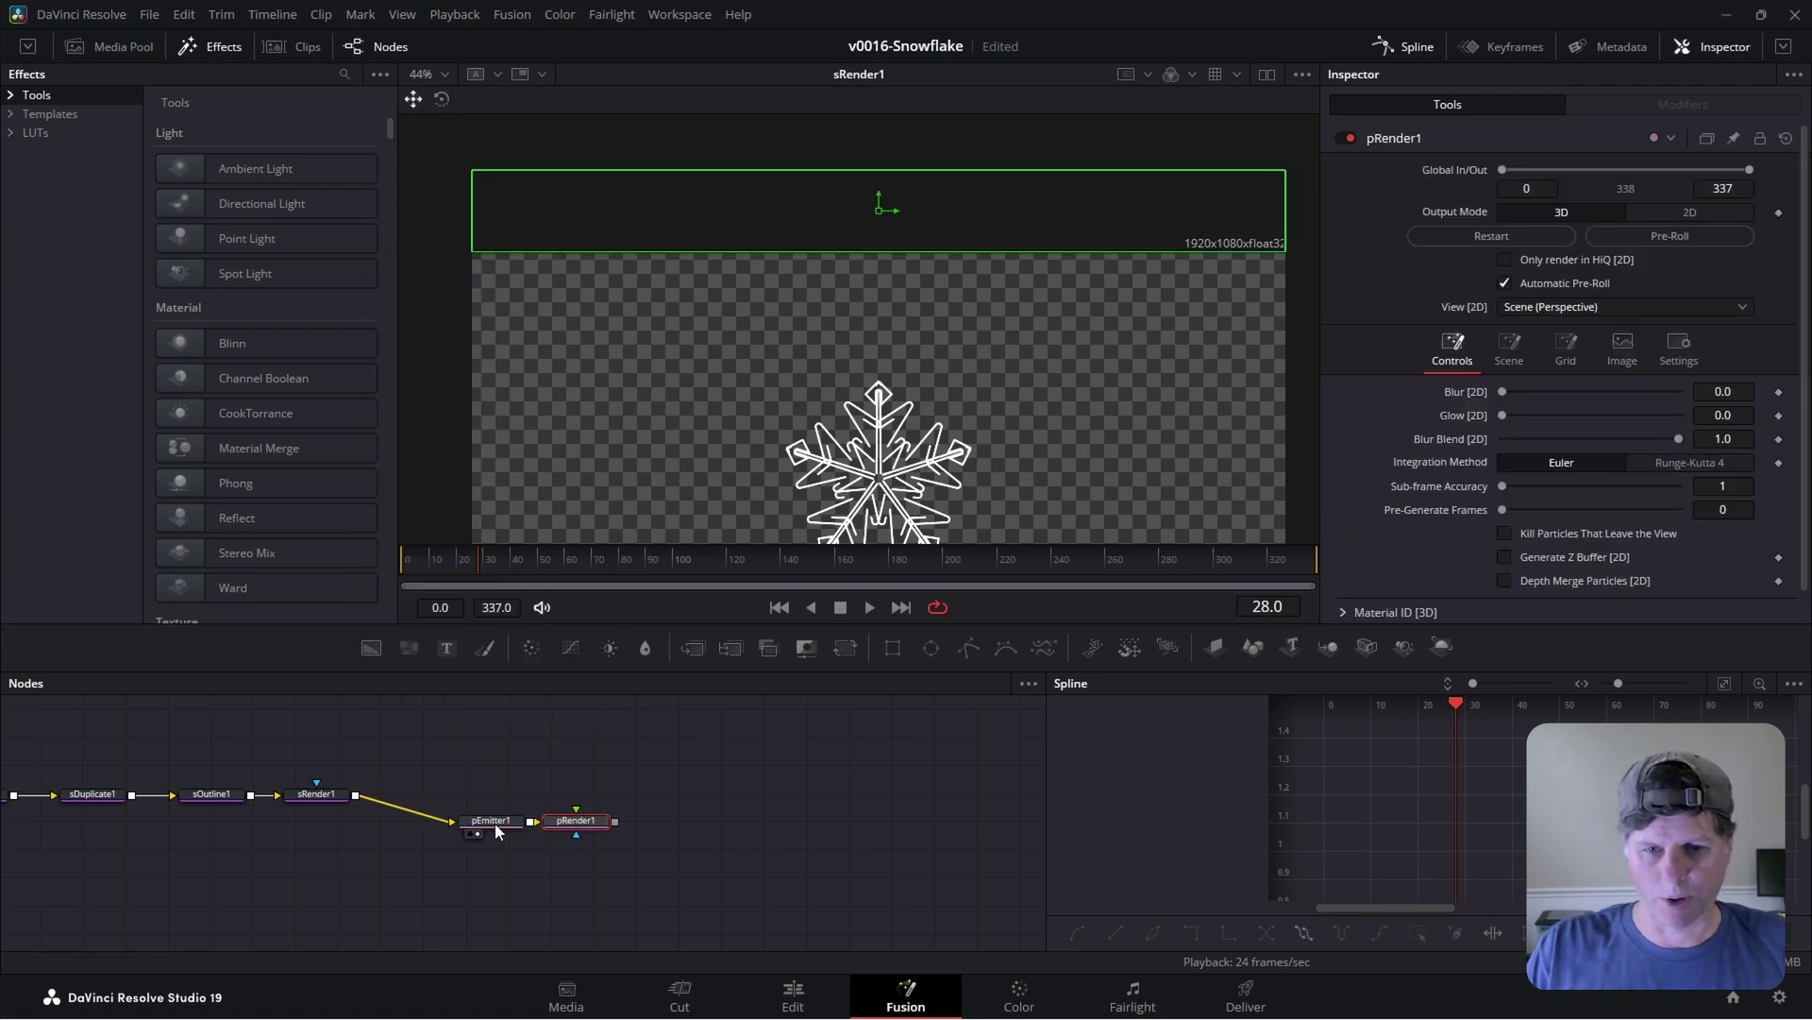
left_click_drag(594, 828, 623, 828)
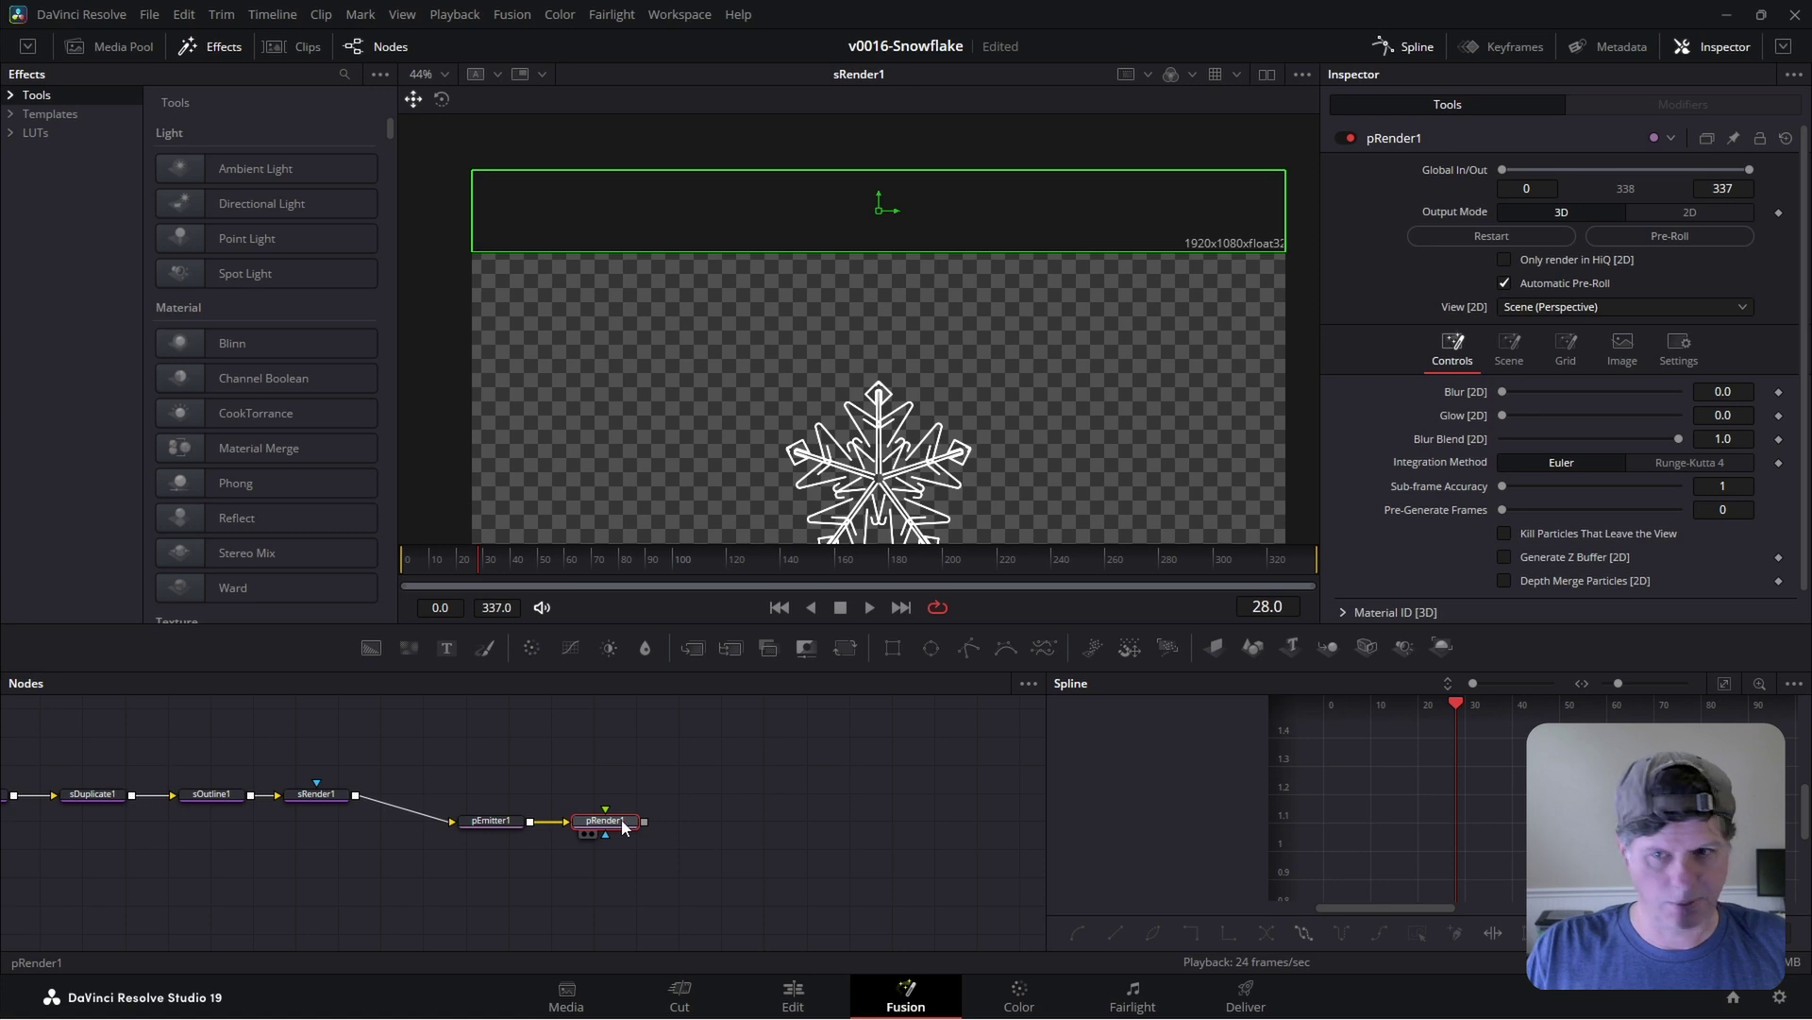
key("2")
scroll(915, 315, "up", 2)
scroll(915, 315, "down", 4)
left_click_drag(916, 313, 887, 379)
scroll(887, 379, "up", 4)
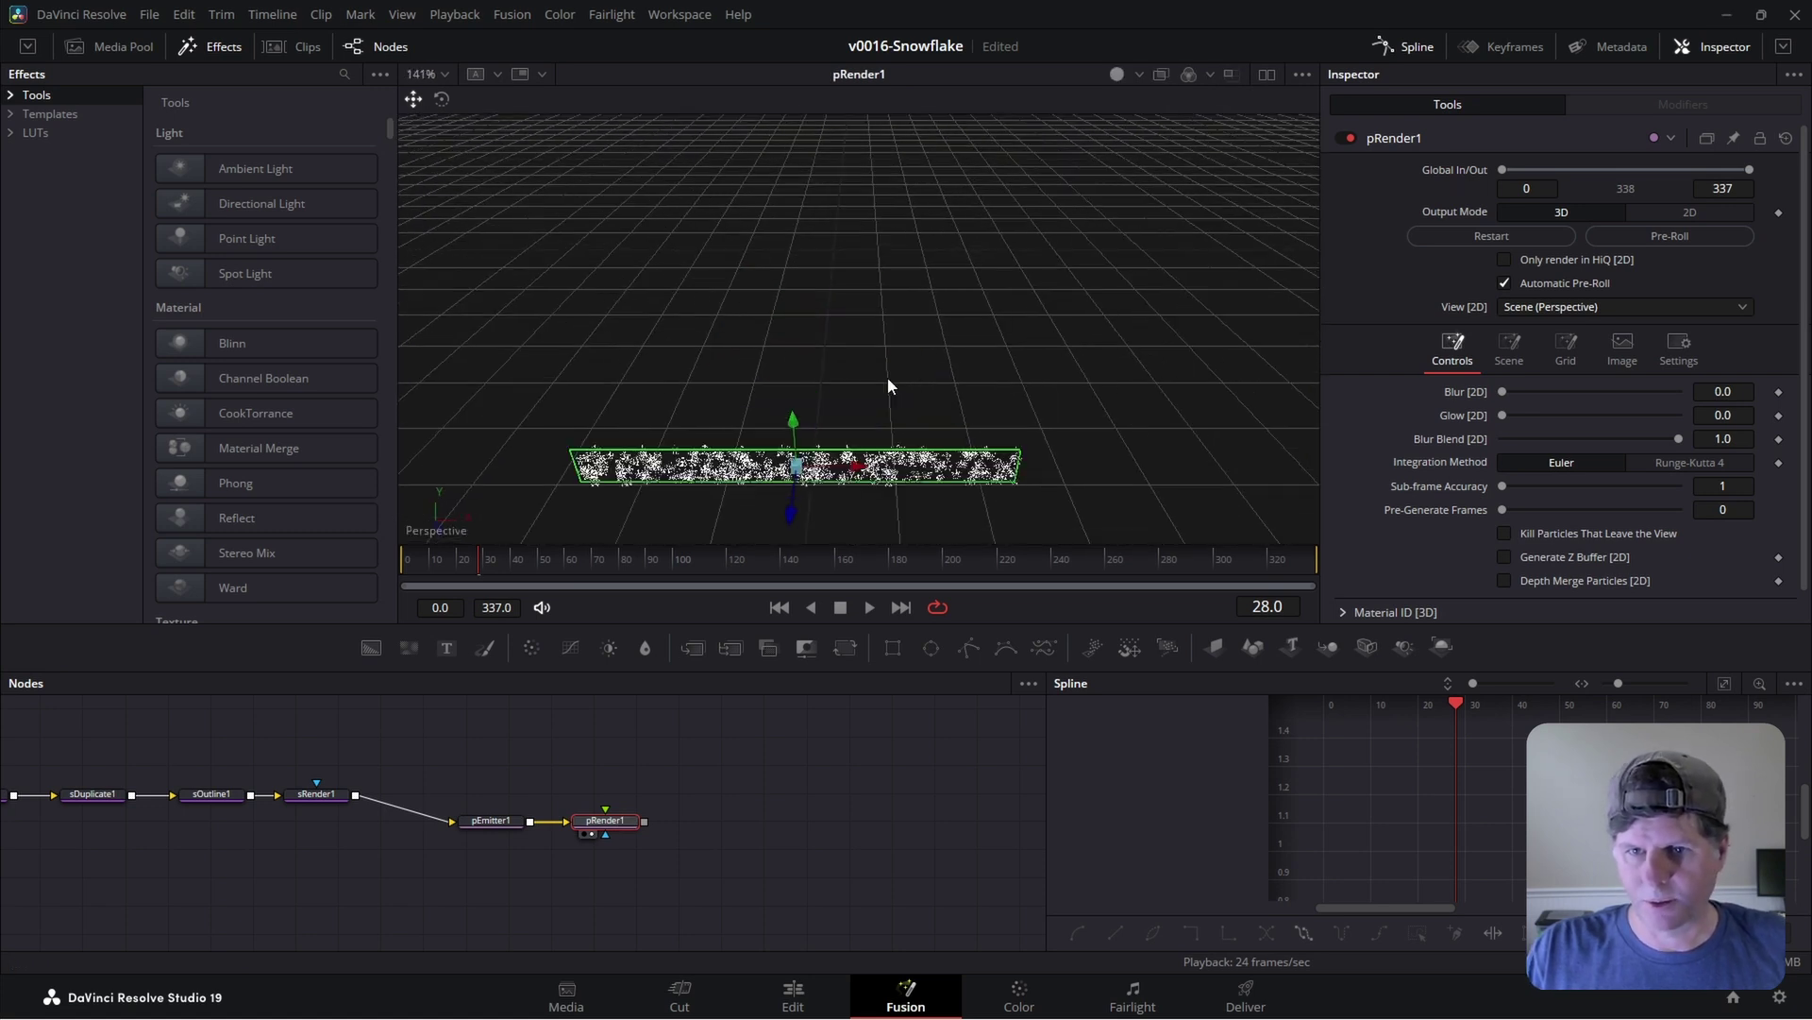
- Set pRender1's output mode to 2D and connect its output to Merge1's foreground input
left_click(1676, 210)
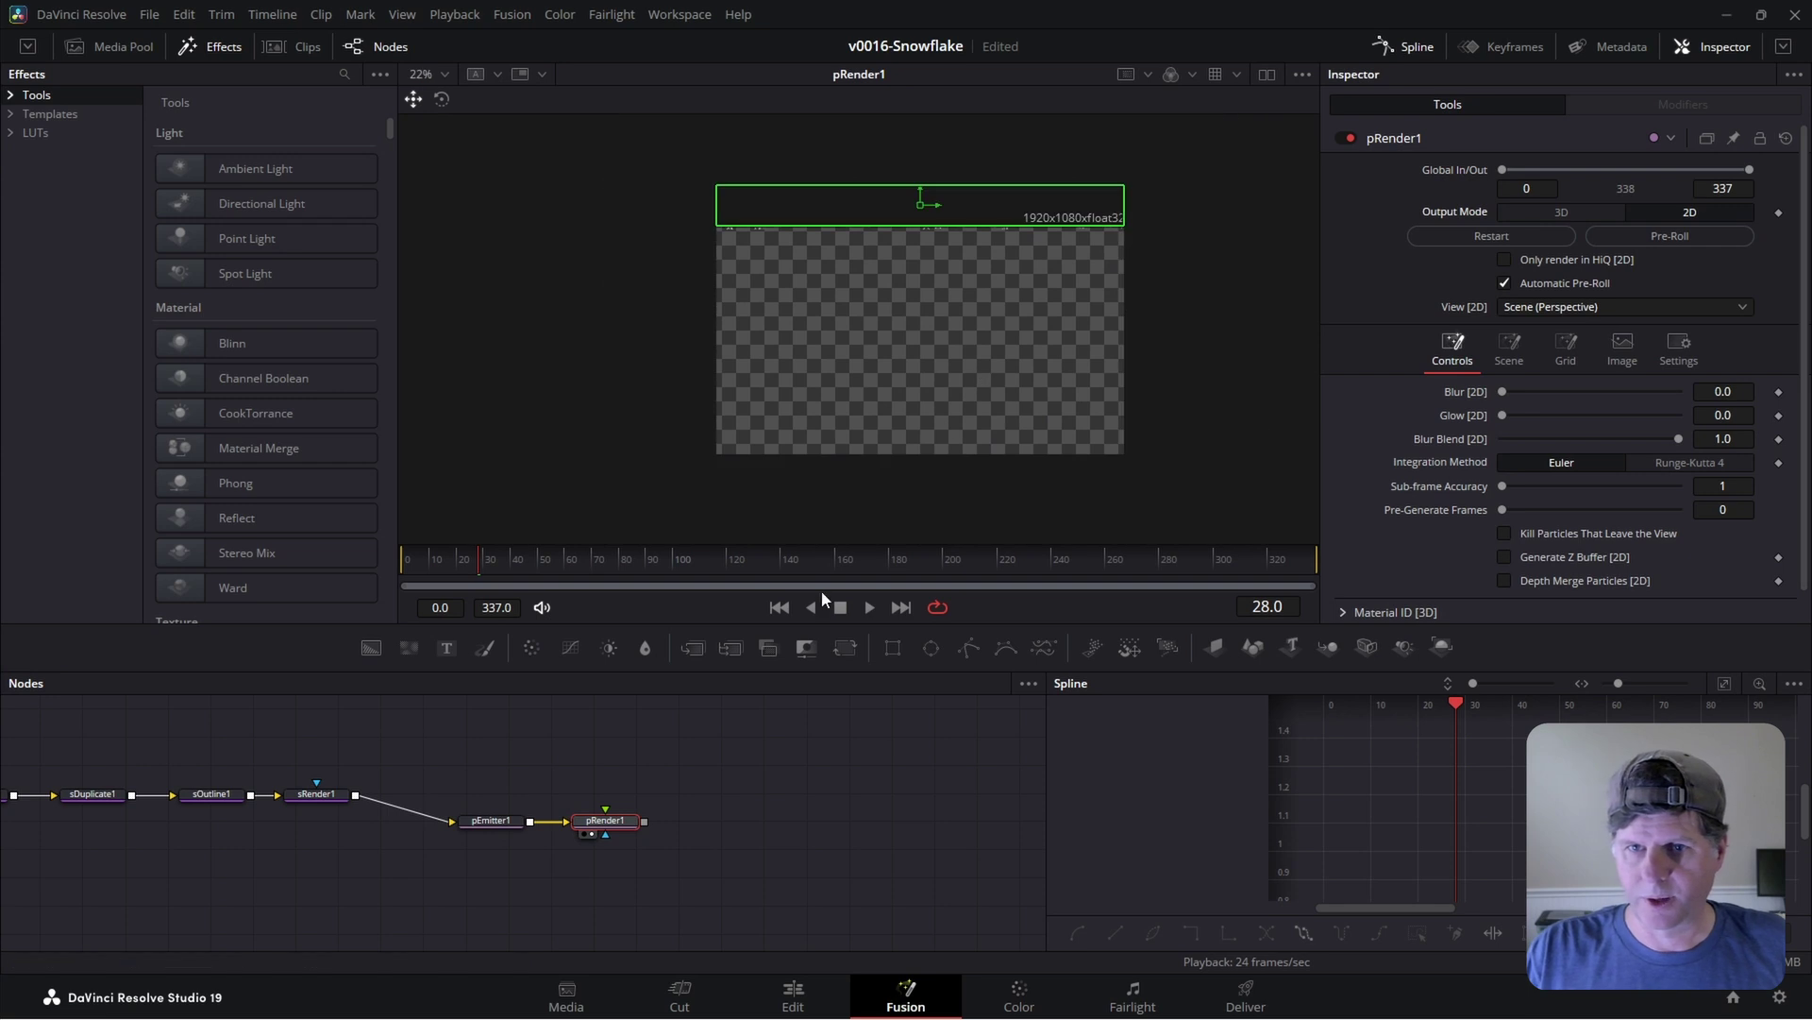
scroll(953, 311, "up", 5)
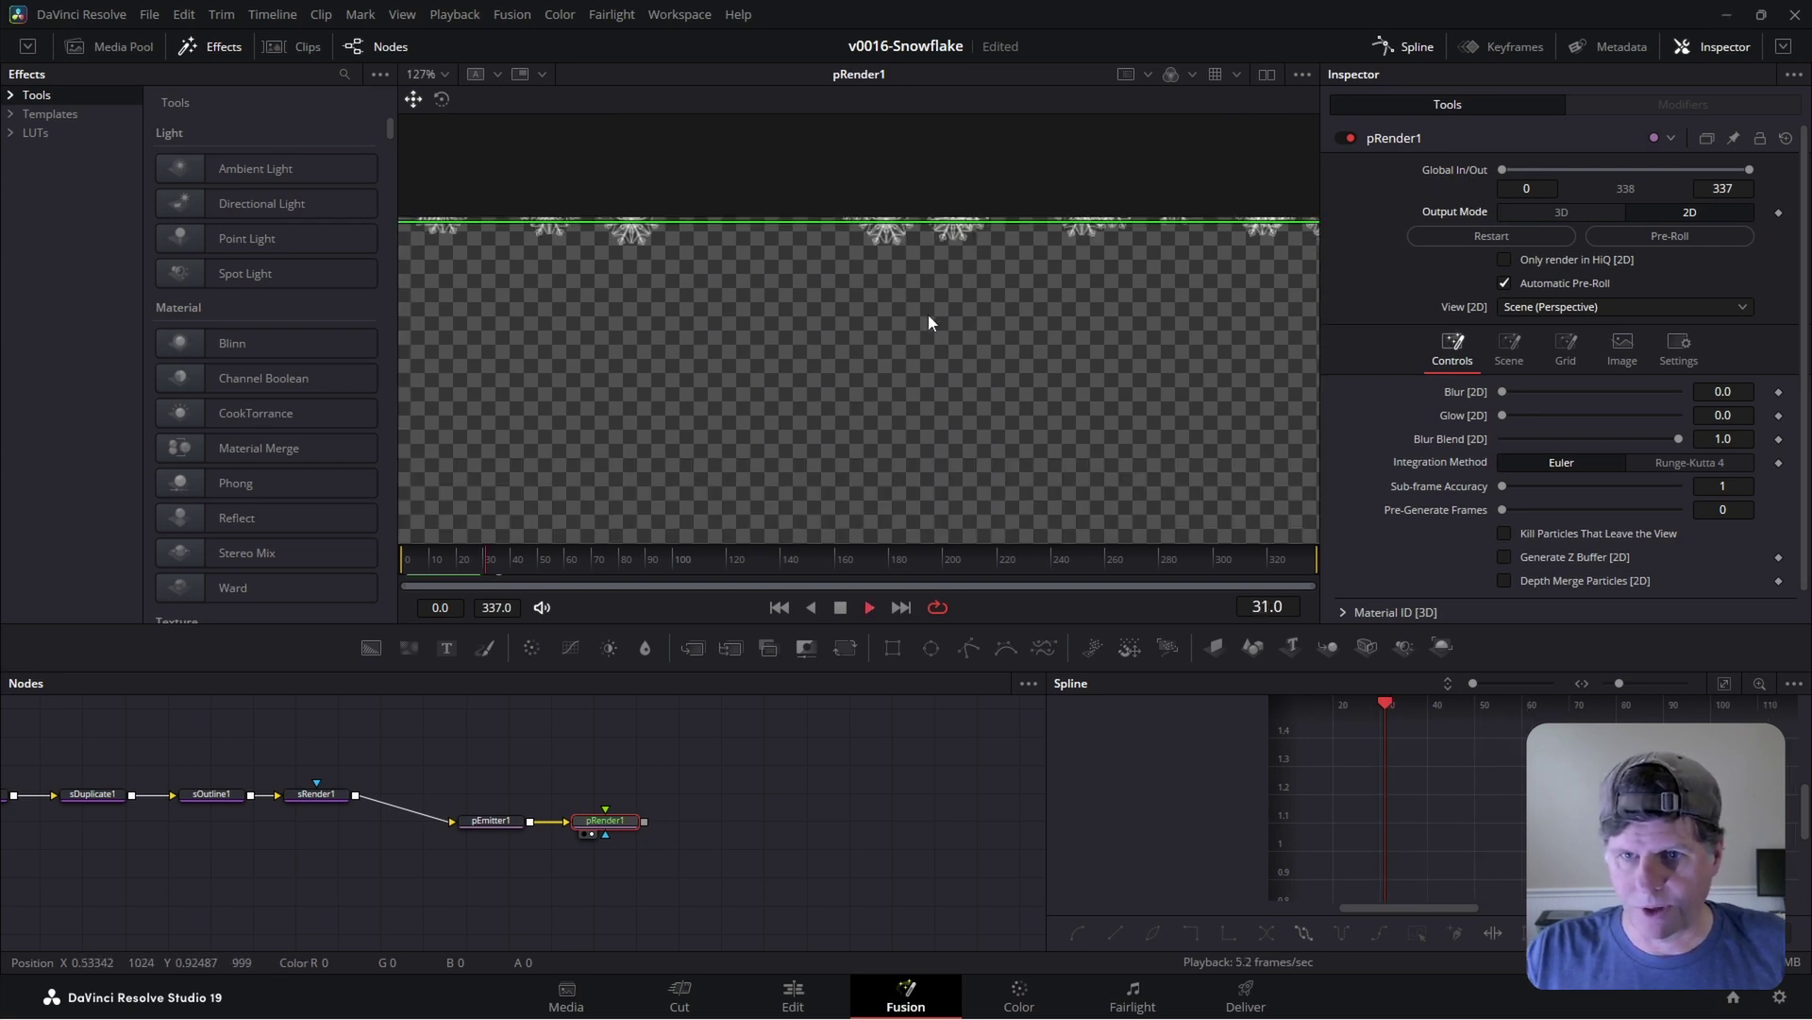
scroll(623, 755, "down", 3)
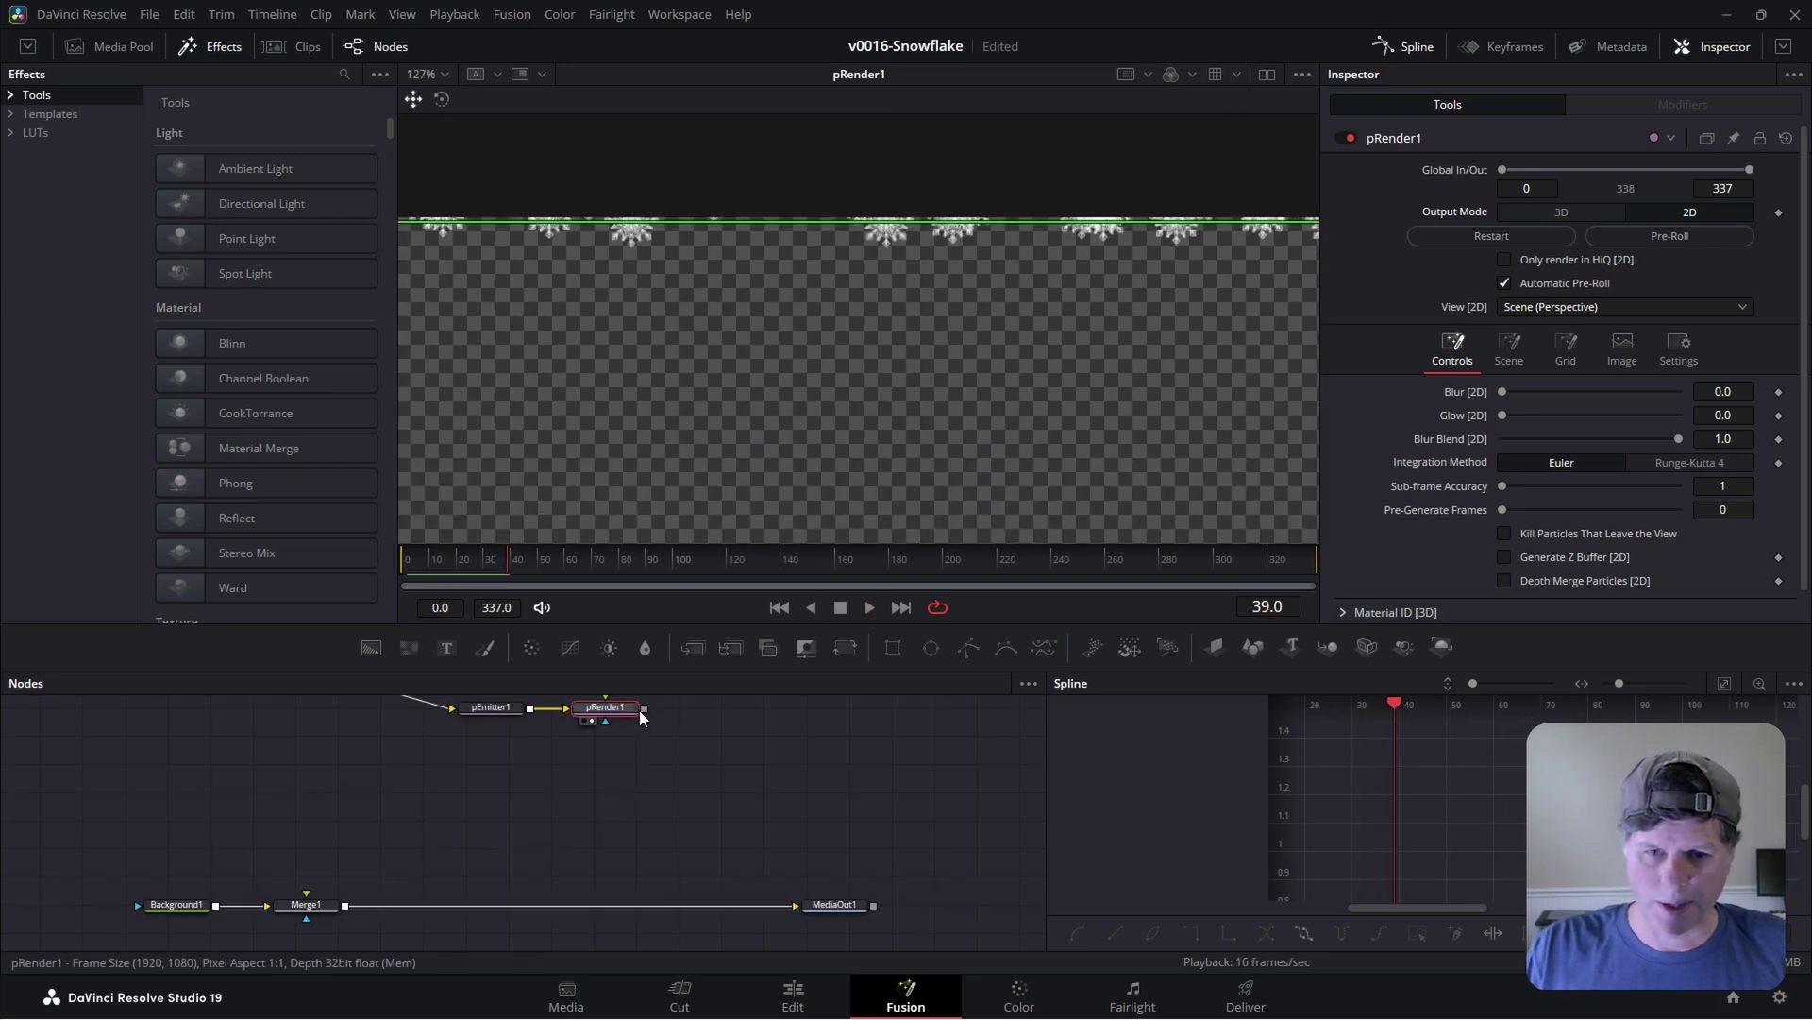
left_click_drag(640, 709, 305, 892)
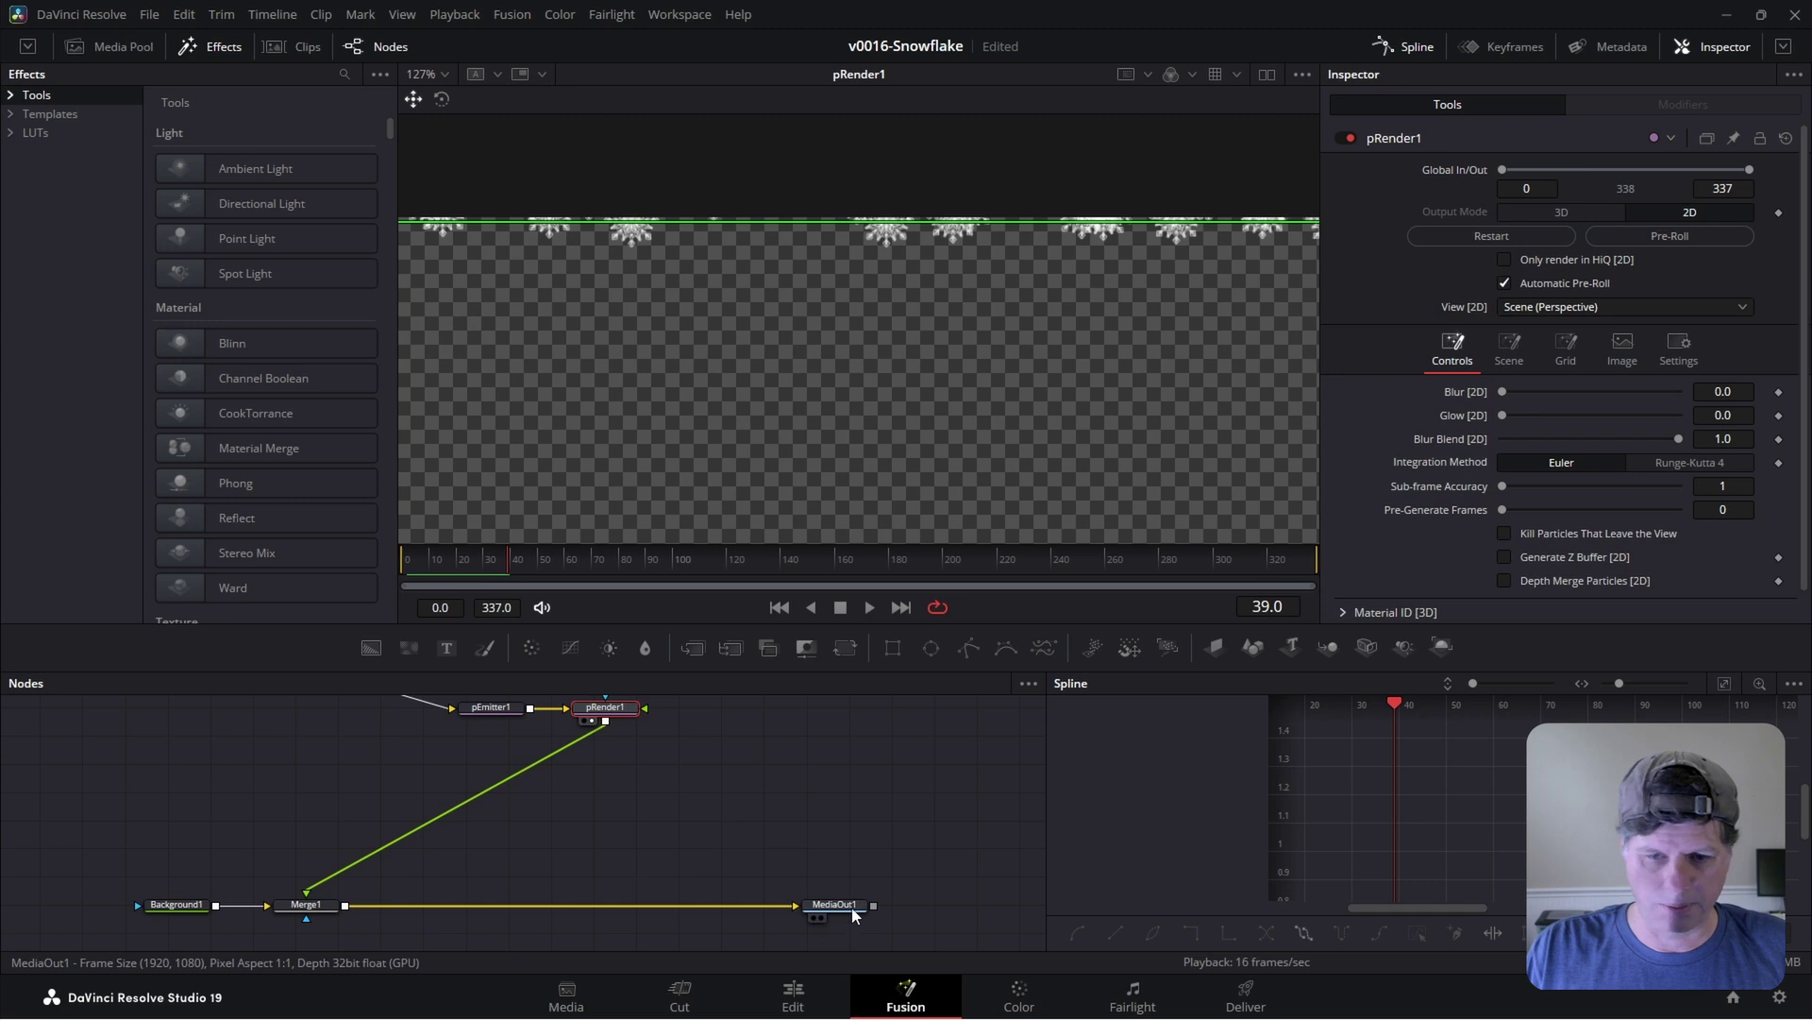
- Display MediaOut1 in the viewer to see the snow composited over the background
left_click(853, 909)
key("2")
scroll(933, 304, "up", 4)
scroll(933, 304, "down", 8)
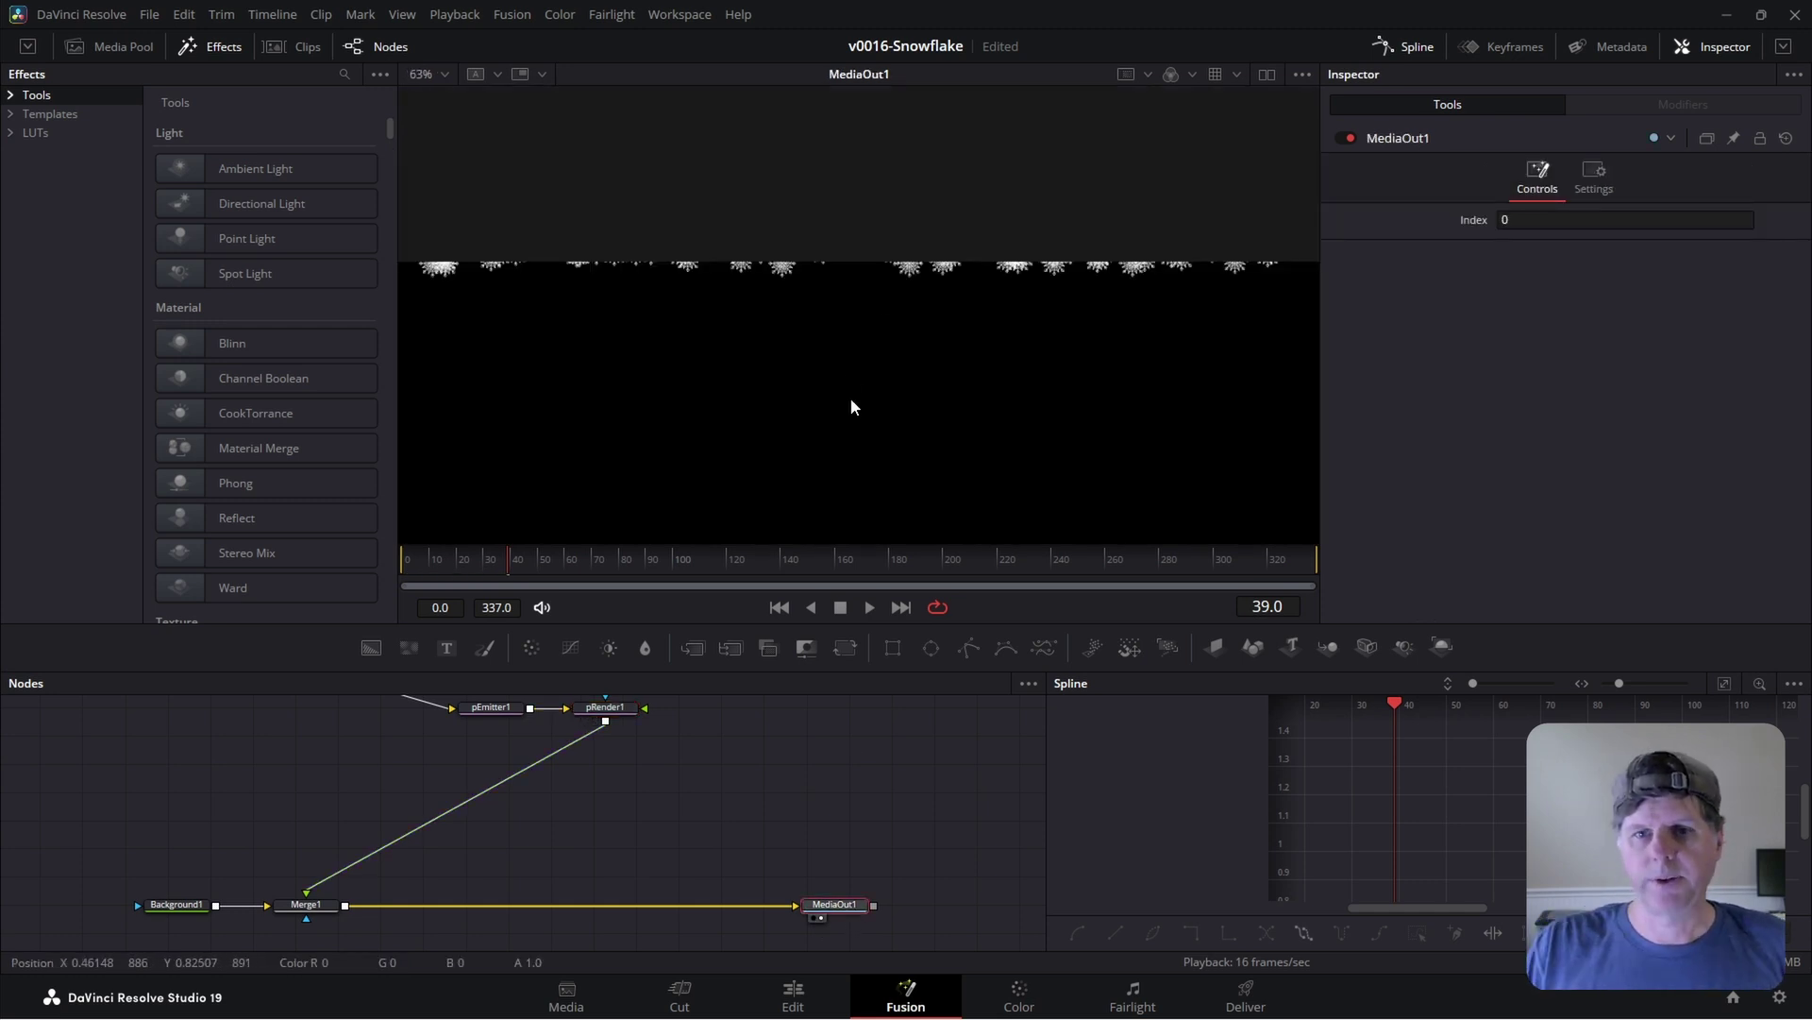
- Set pEmitter1's Velocity to 0.035 and its velocity Angle to -90 so the snowflakes fall downward
left_click(605, 707)
scroll(555, 743, "up", 1)
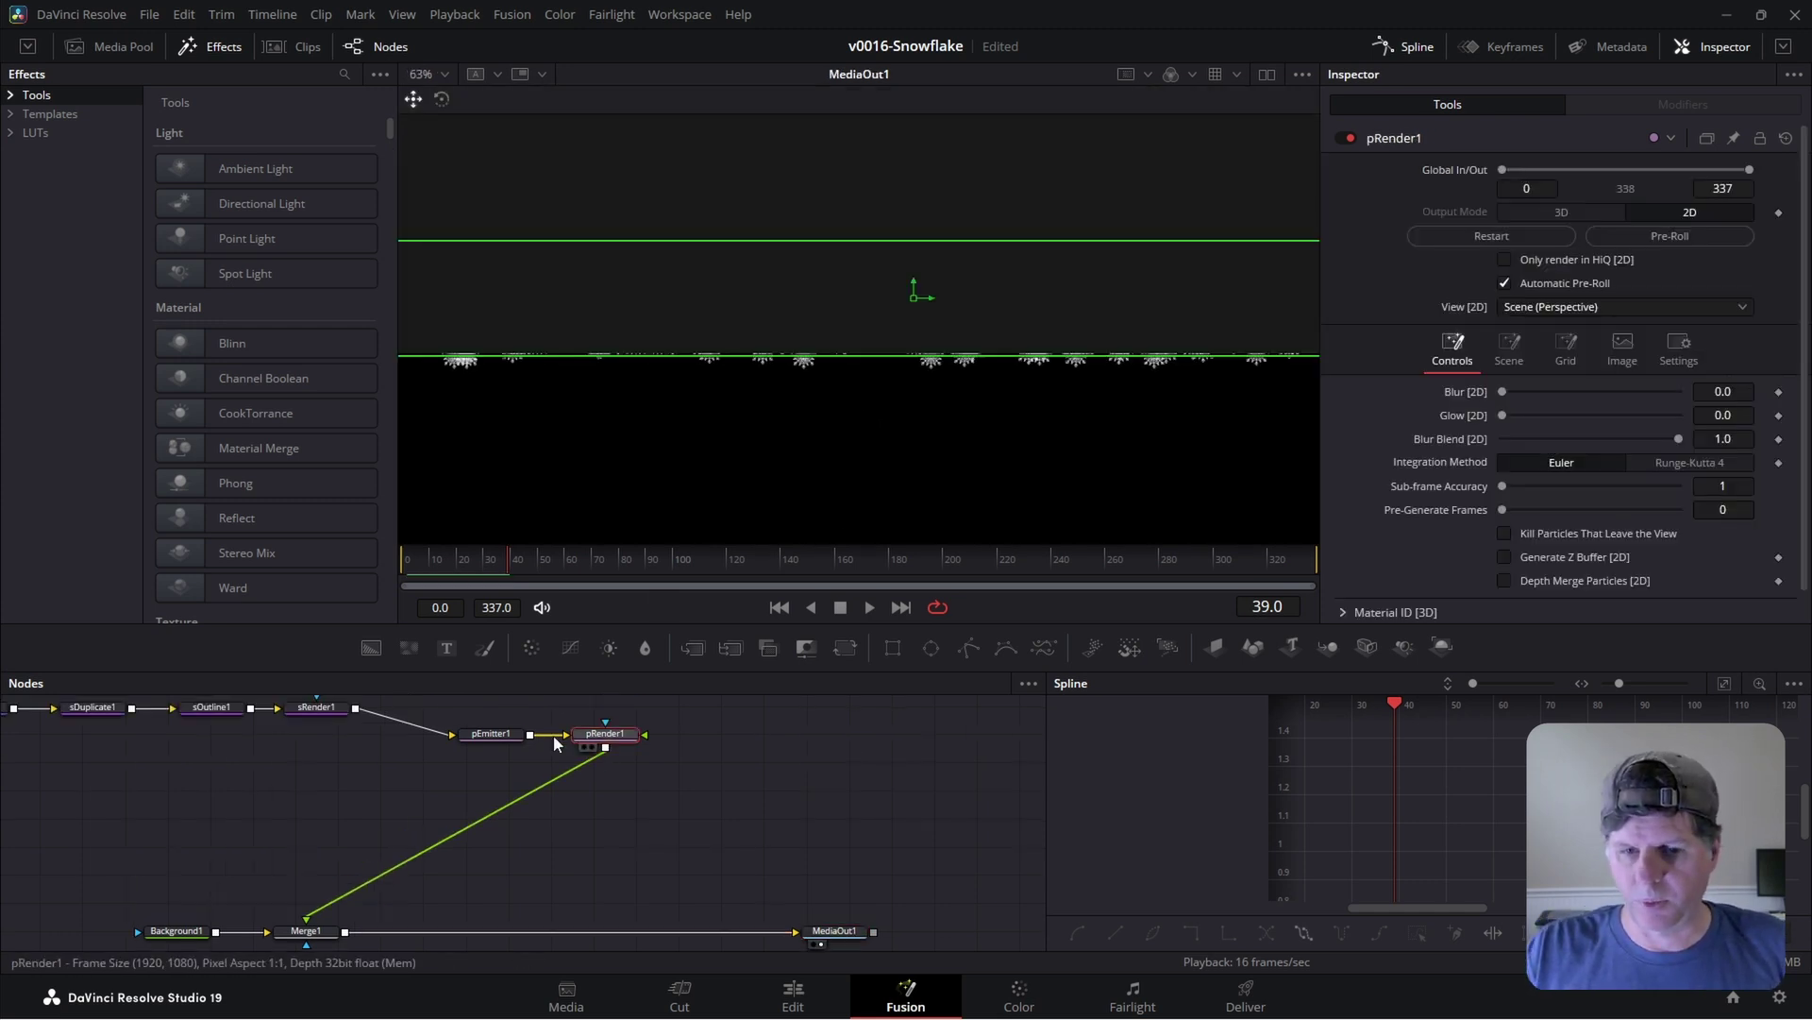
left_click(496, 734)
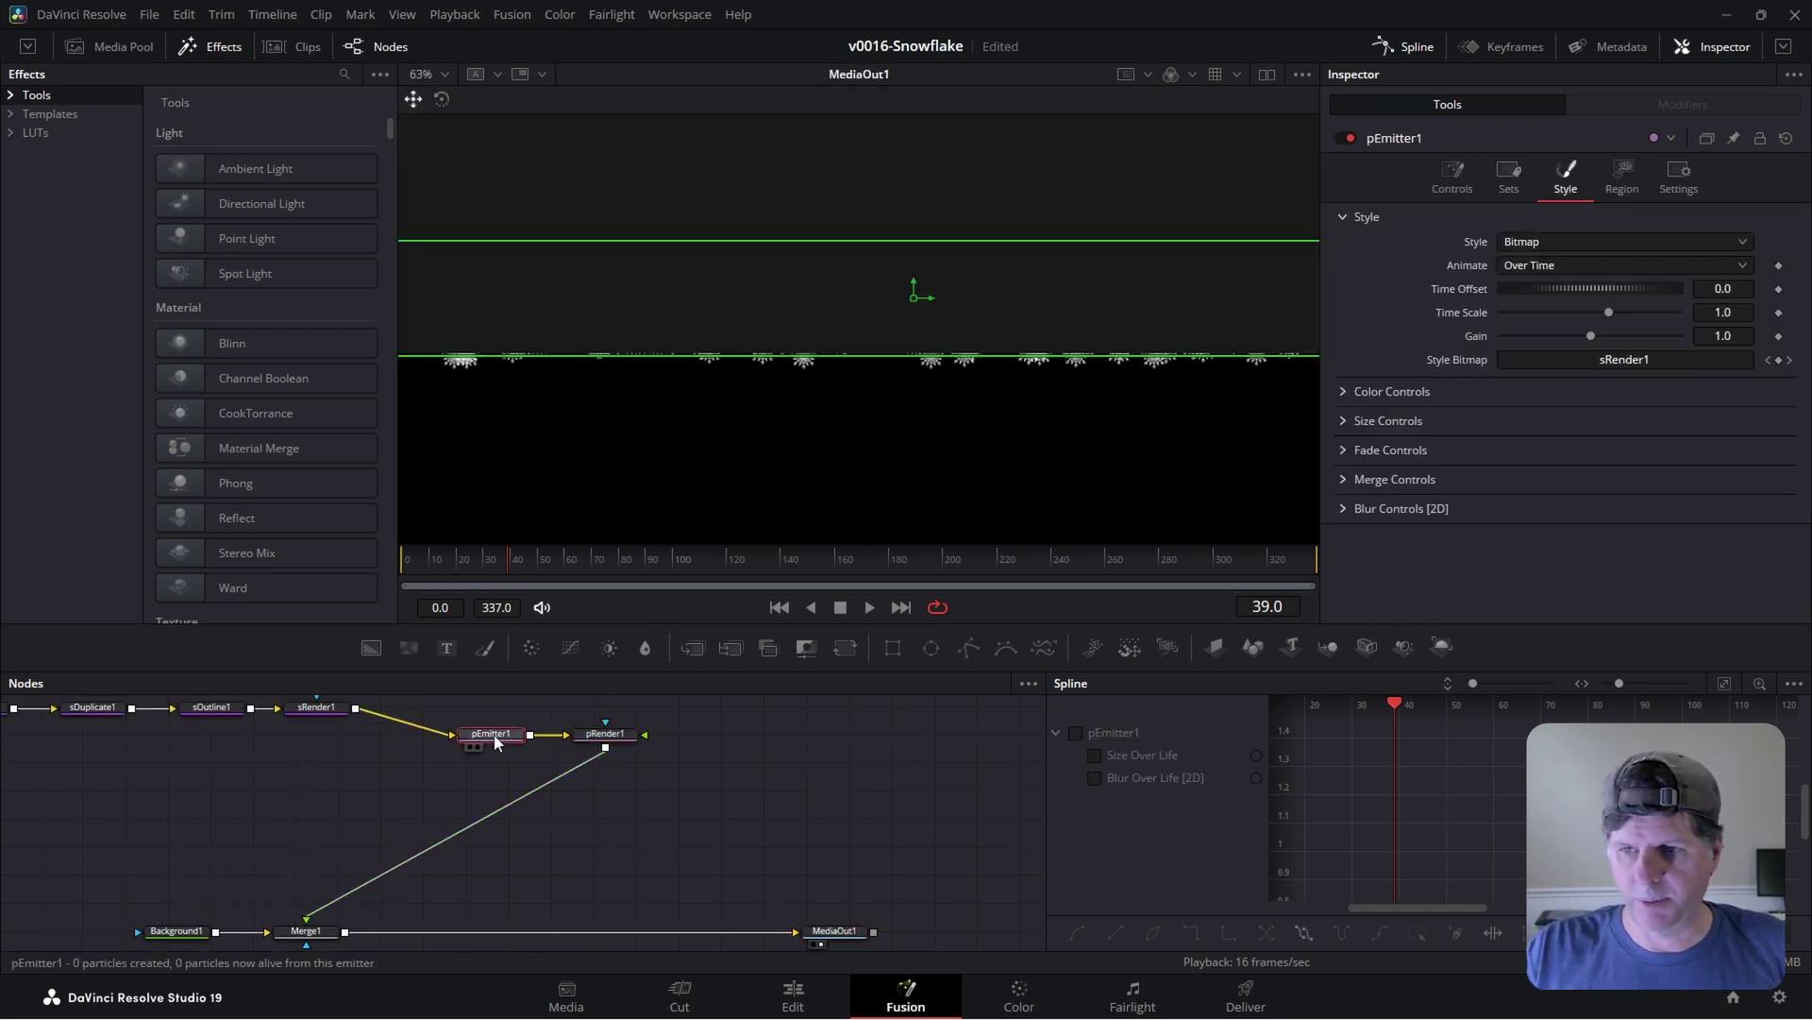
left_click(1454, 182)
left_click(1350, 473)
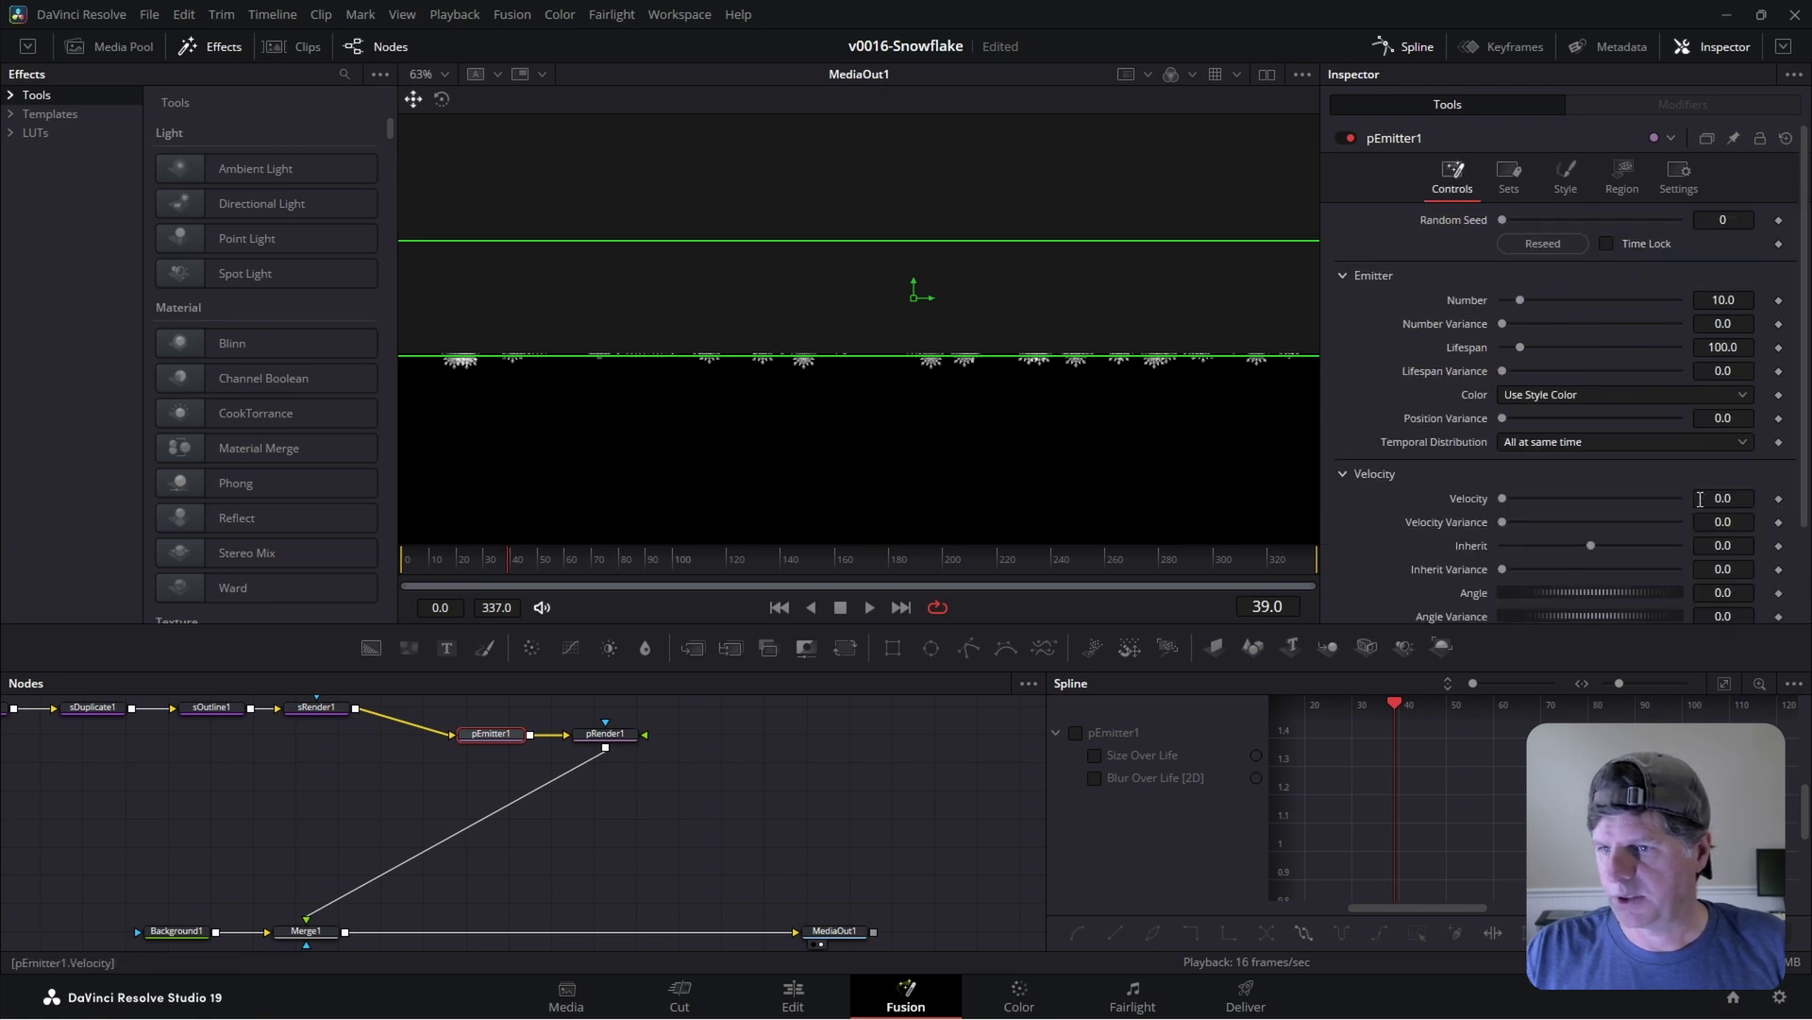
left_click_drag(1723, 498, 1756, 498)
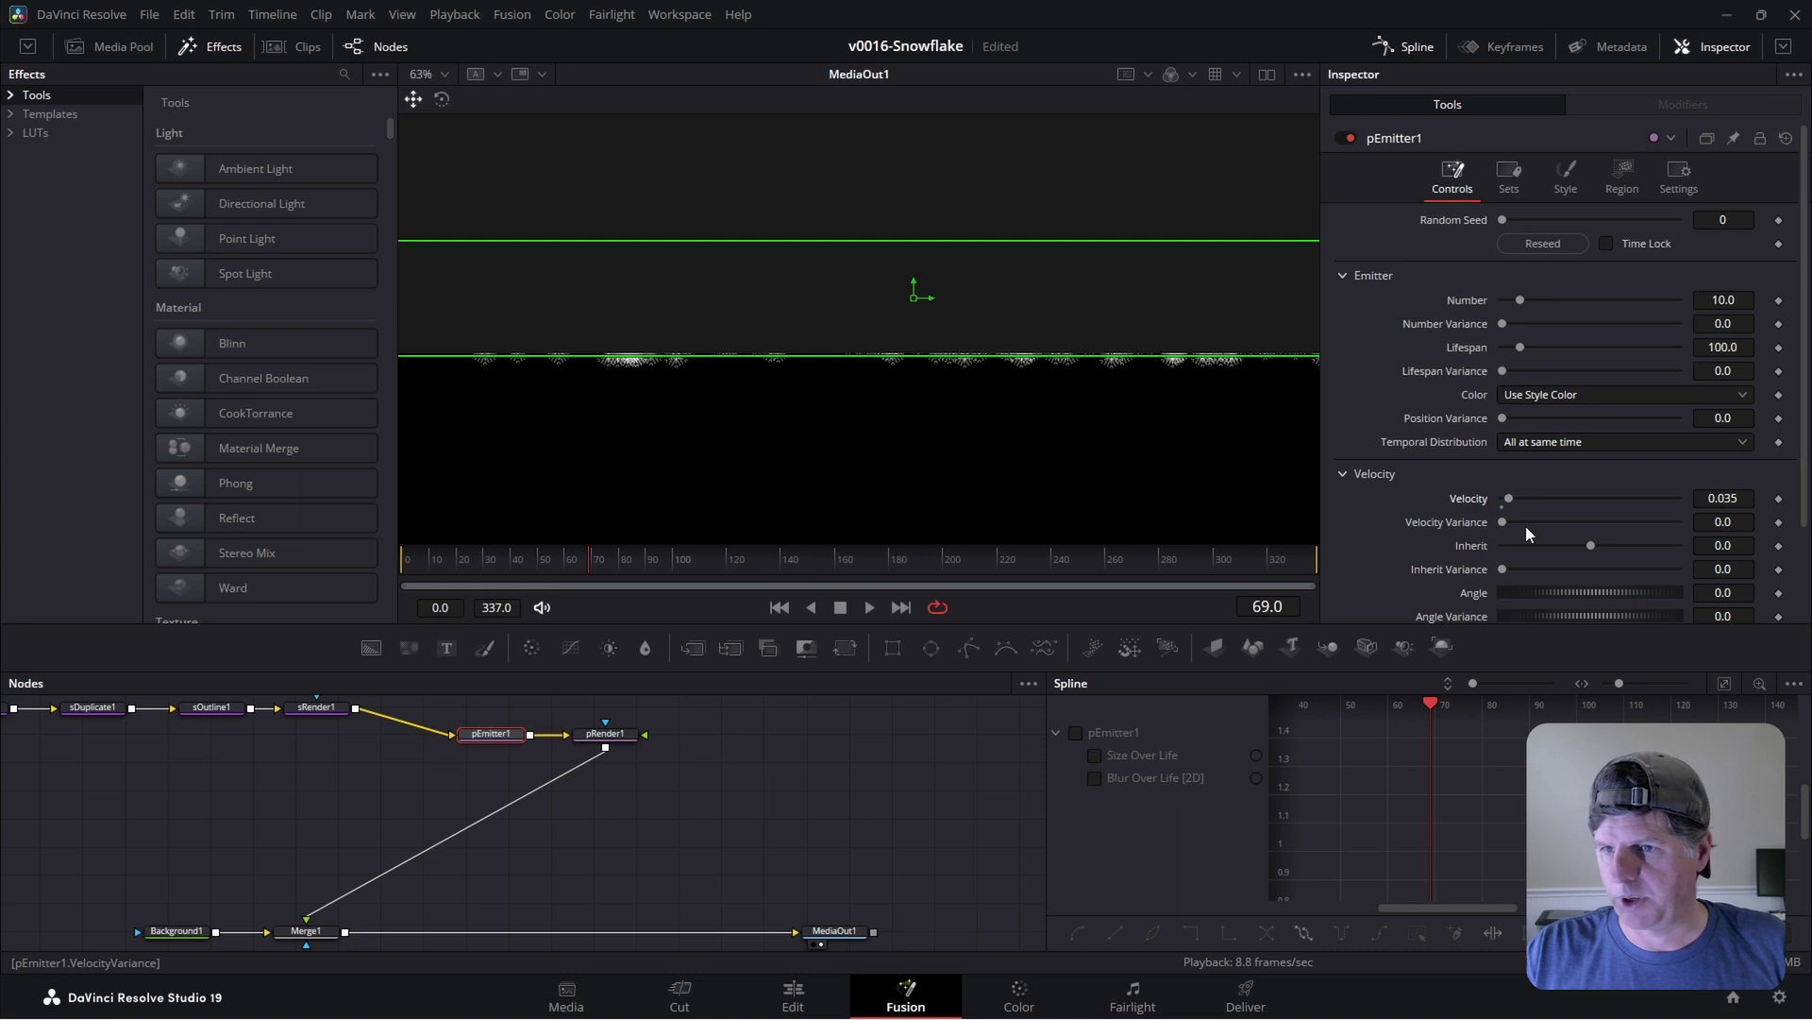
left_click(1734, 592)
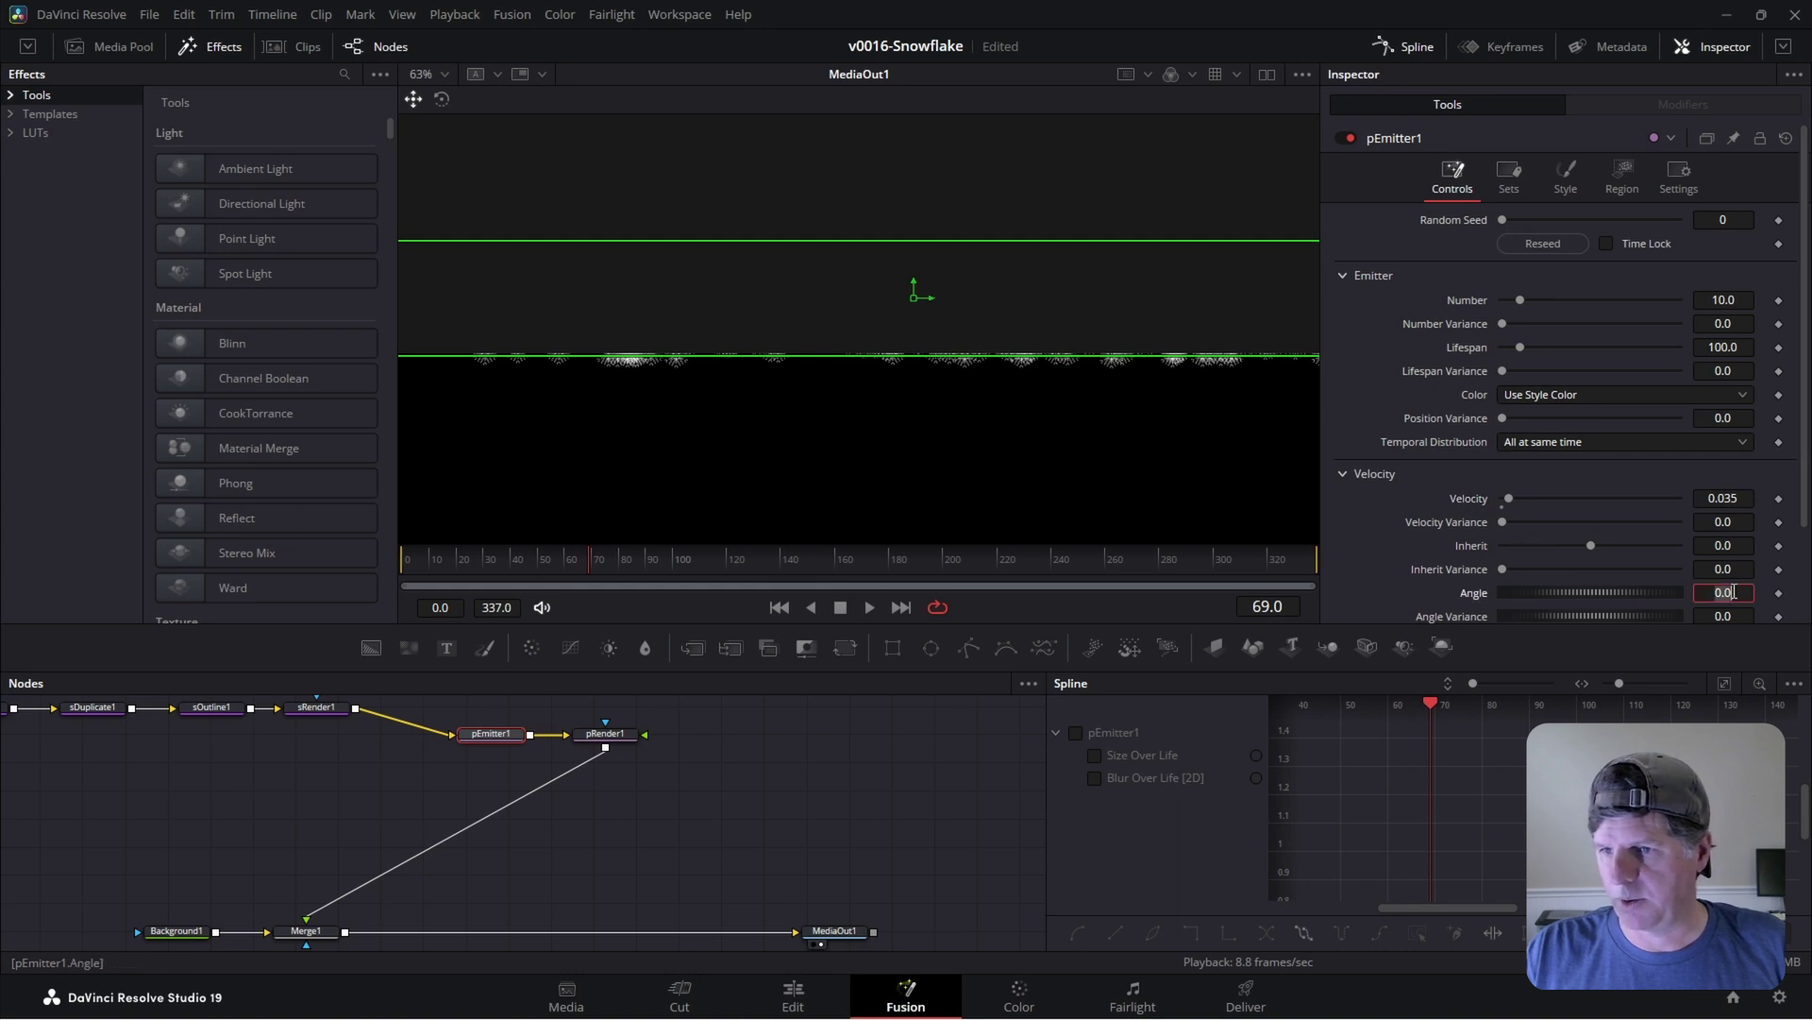
type("-90")
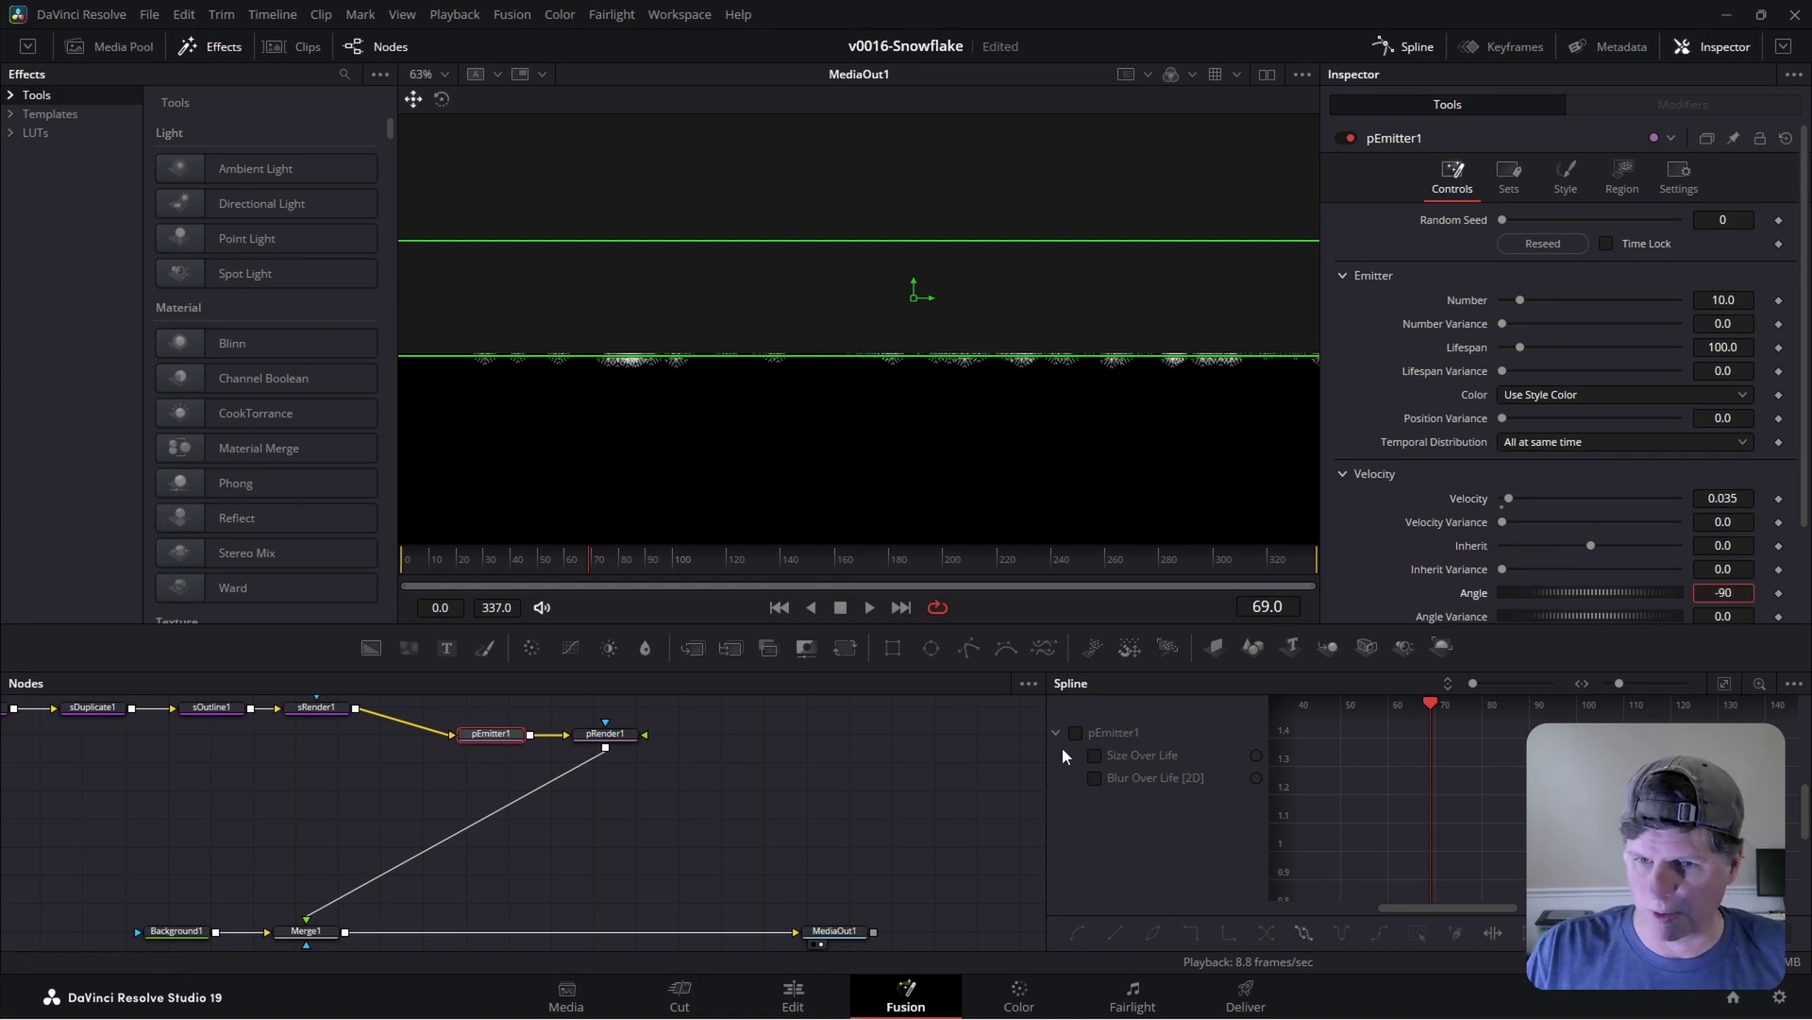
key("Return")
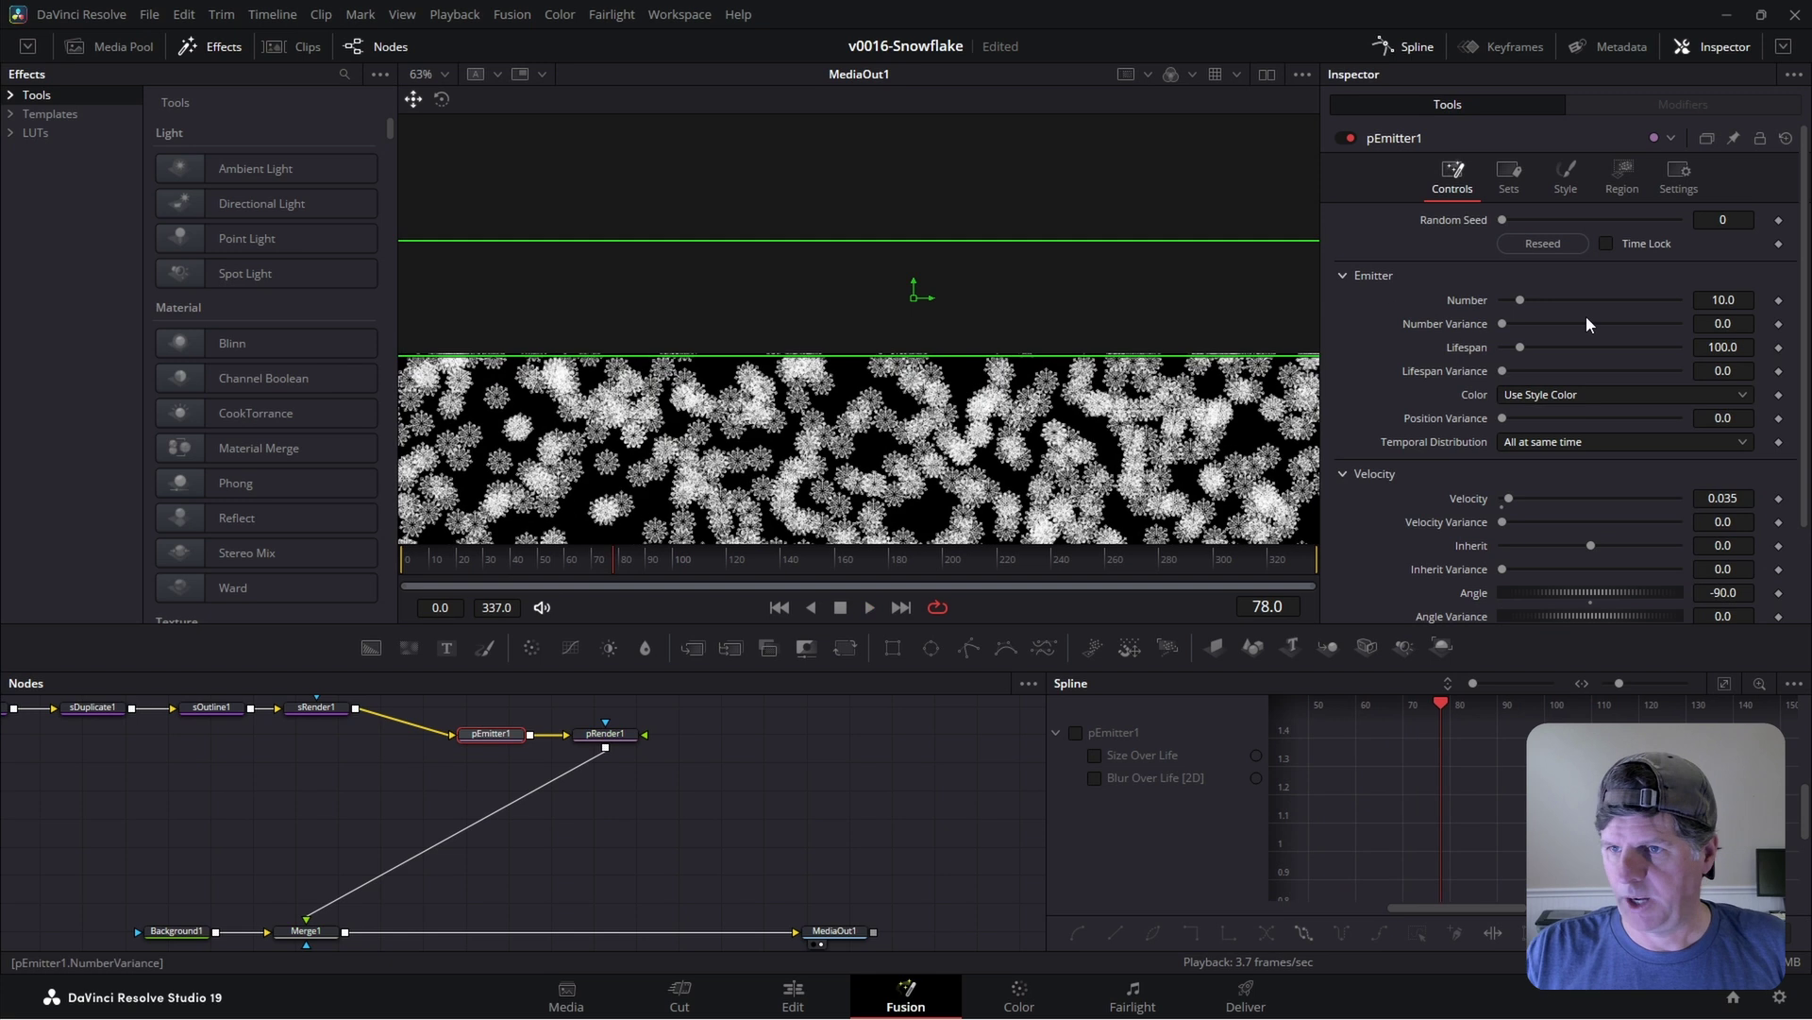
- Reduce pEmitter1's particle Number to 0.5 and play back the thinned-out snowfall
left_click_drag(1518, 299, 1502, 300)
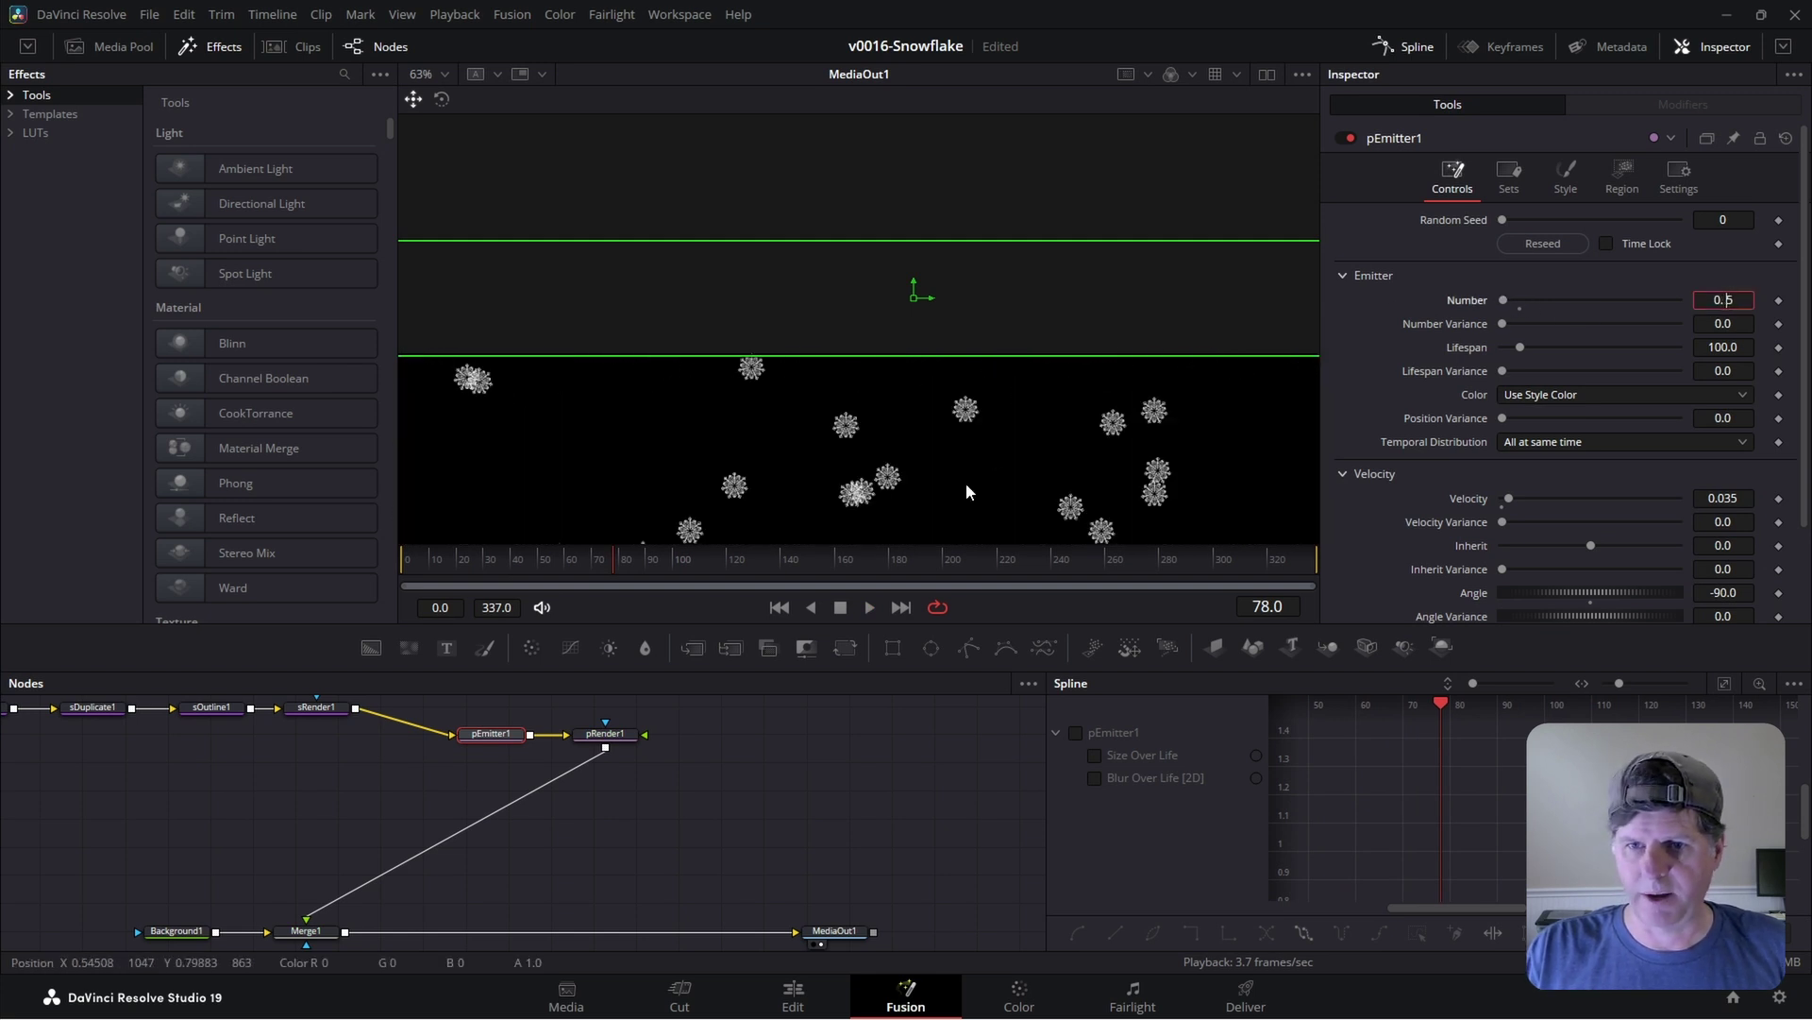
left_click(900, 770)
key("space")
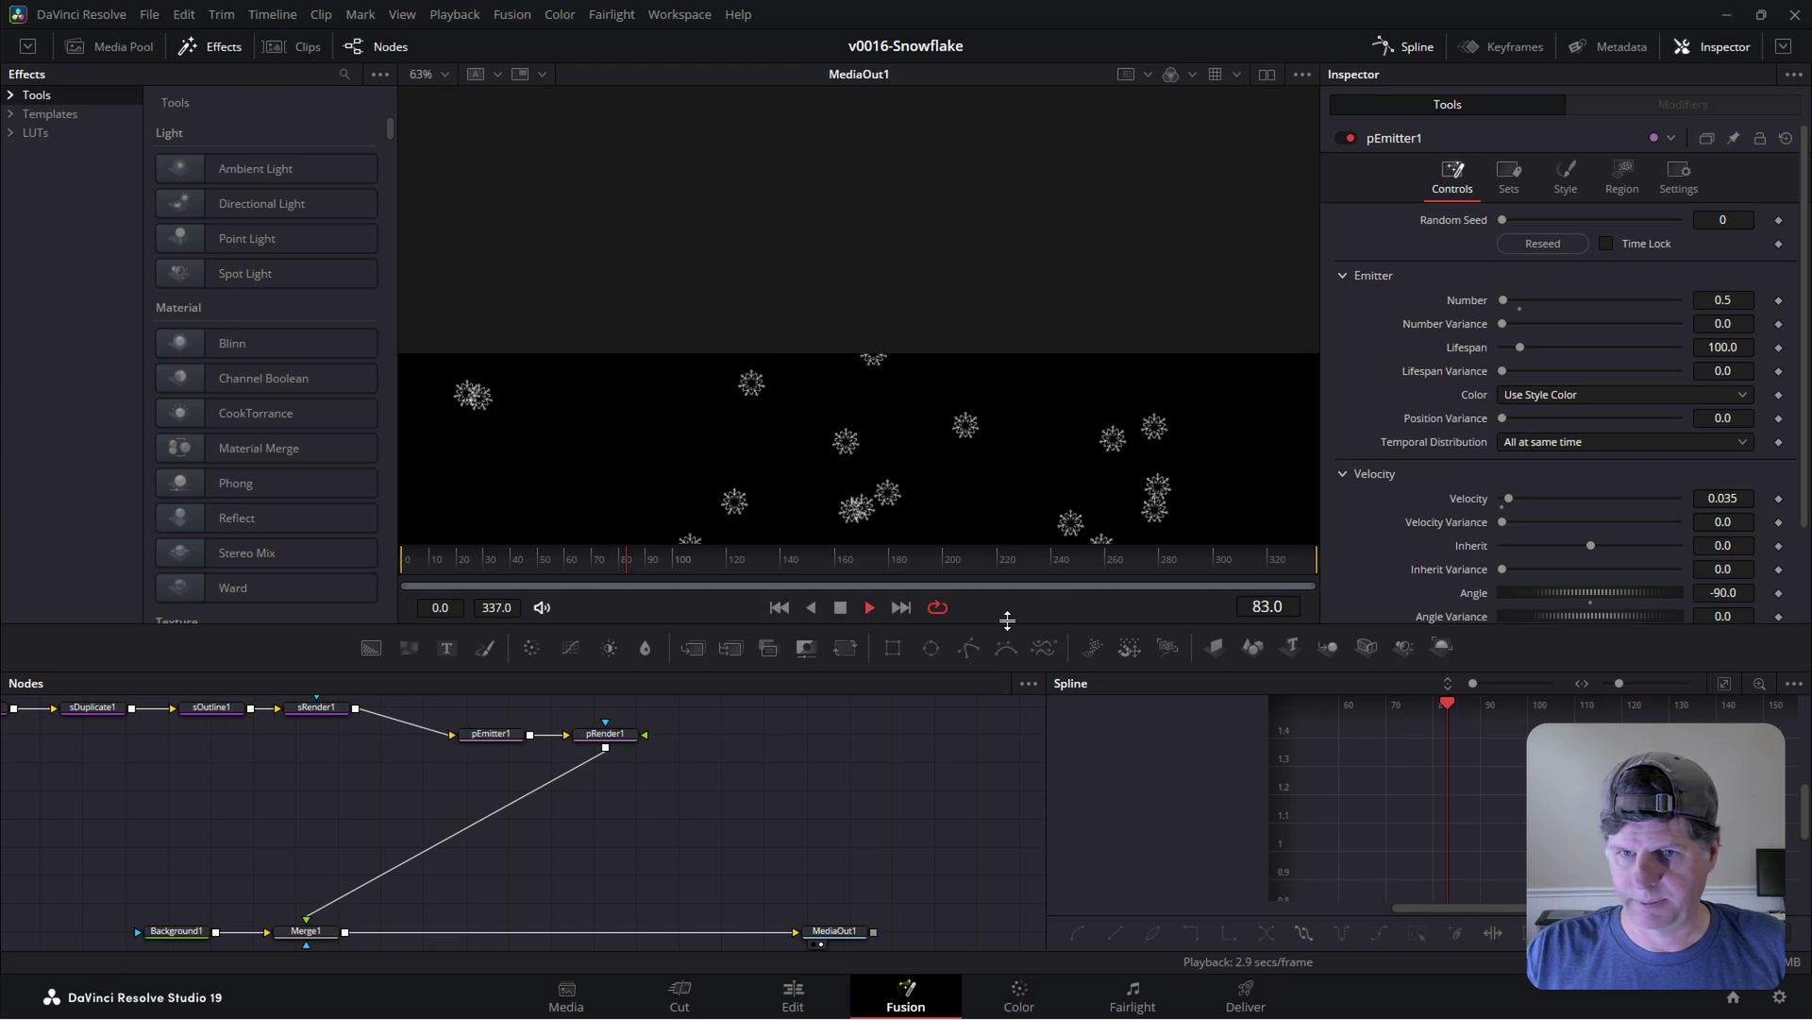
scroll(906, 400, "up", 2)
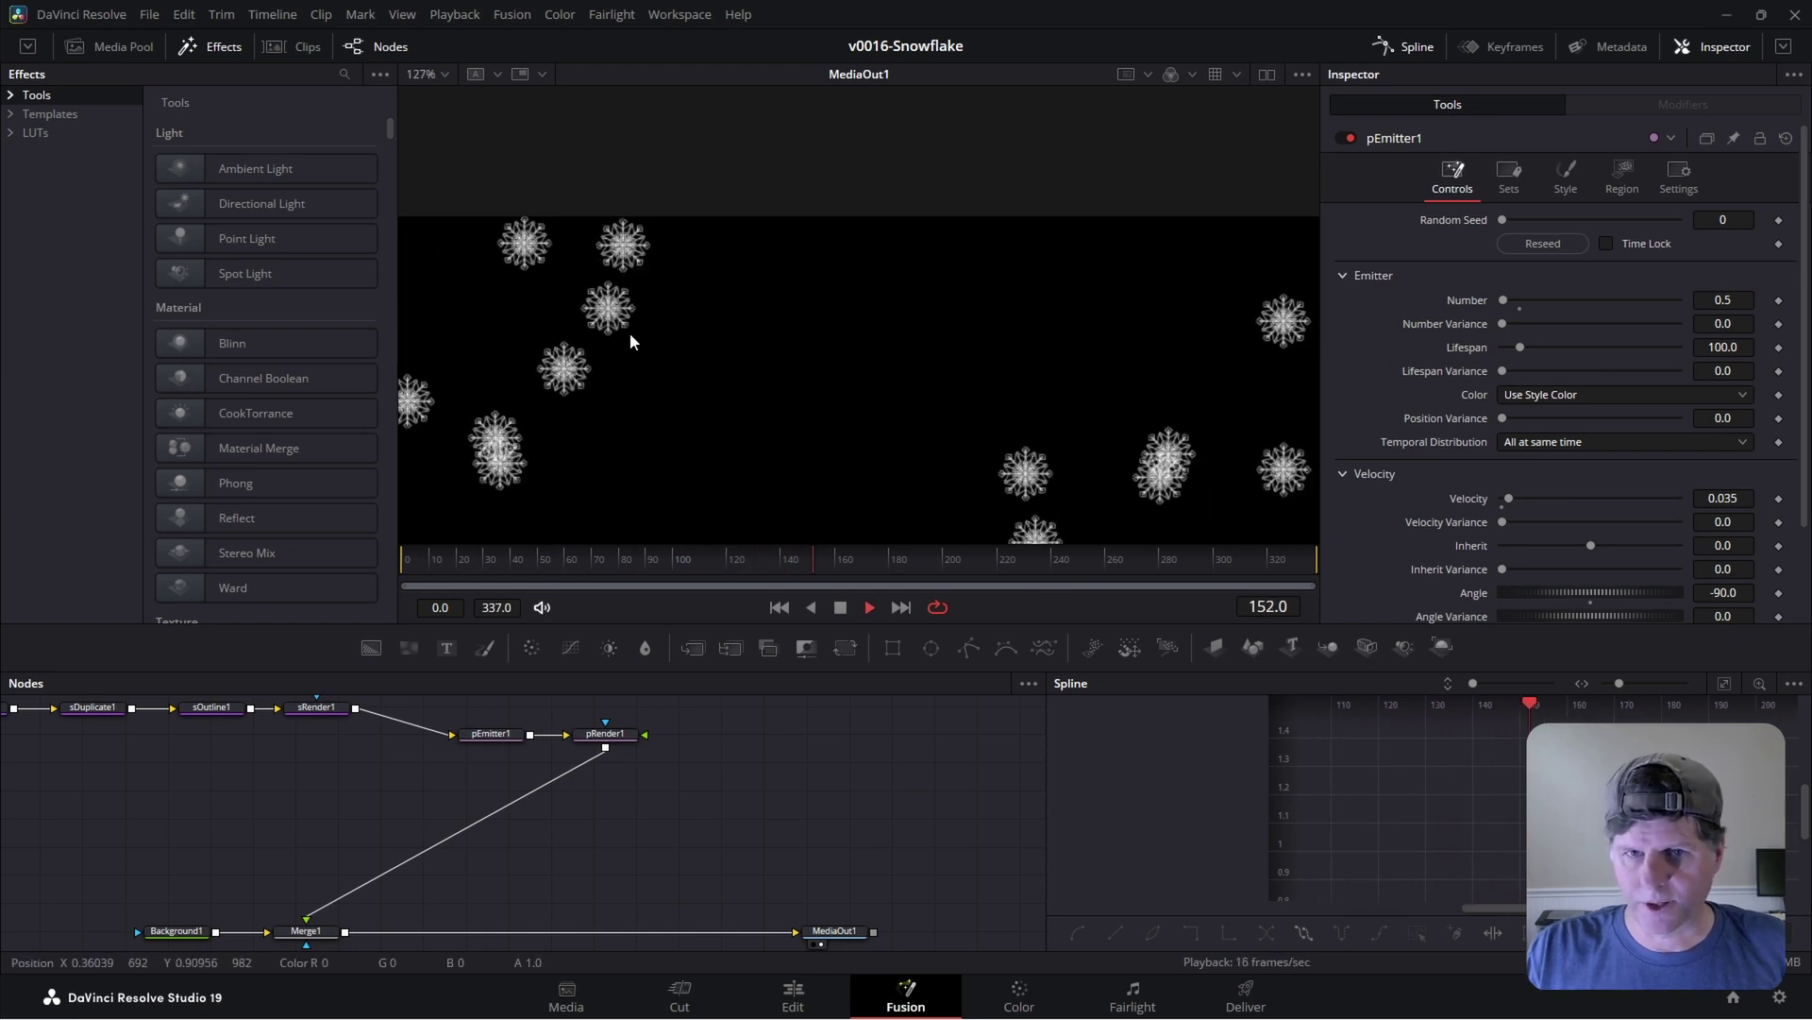
key("space")
scroll(926, 304, "up", 1)
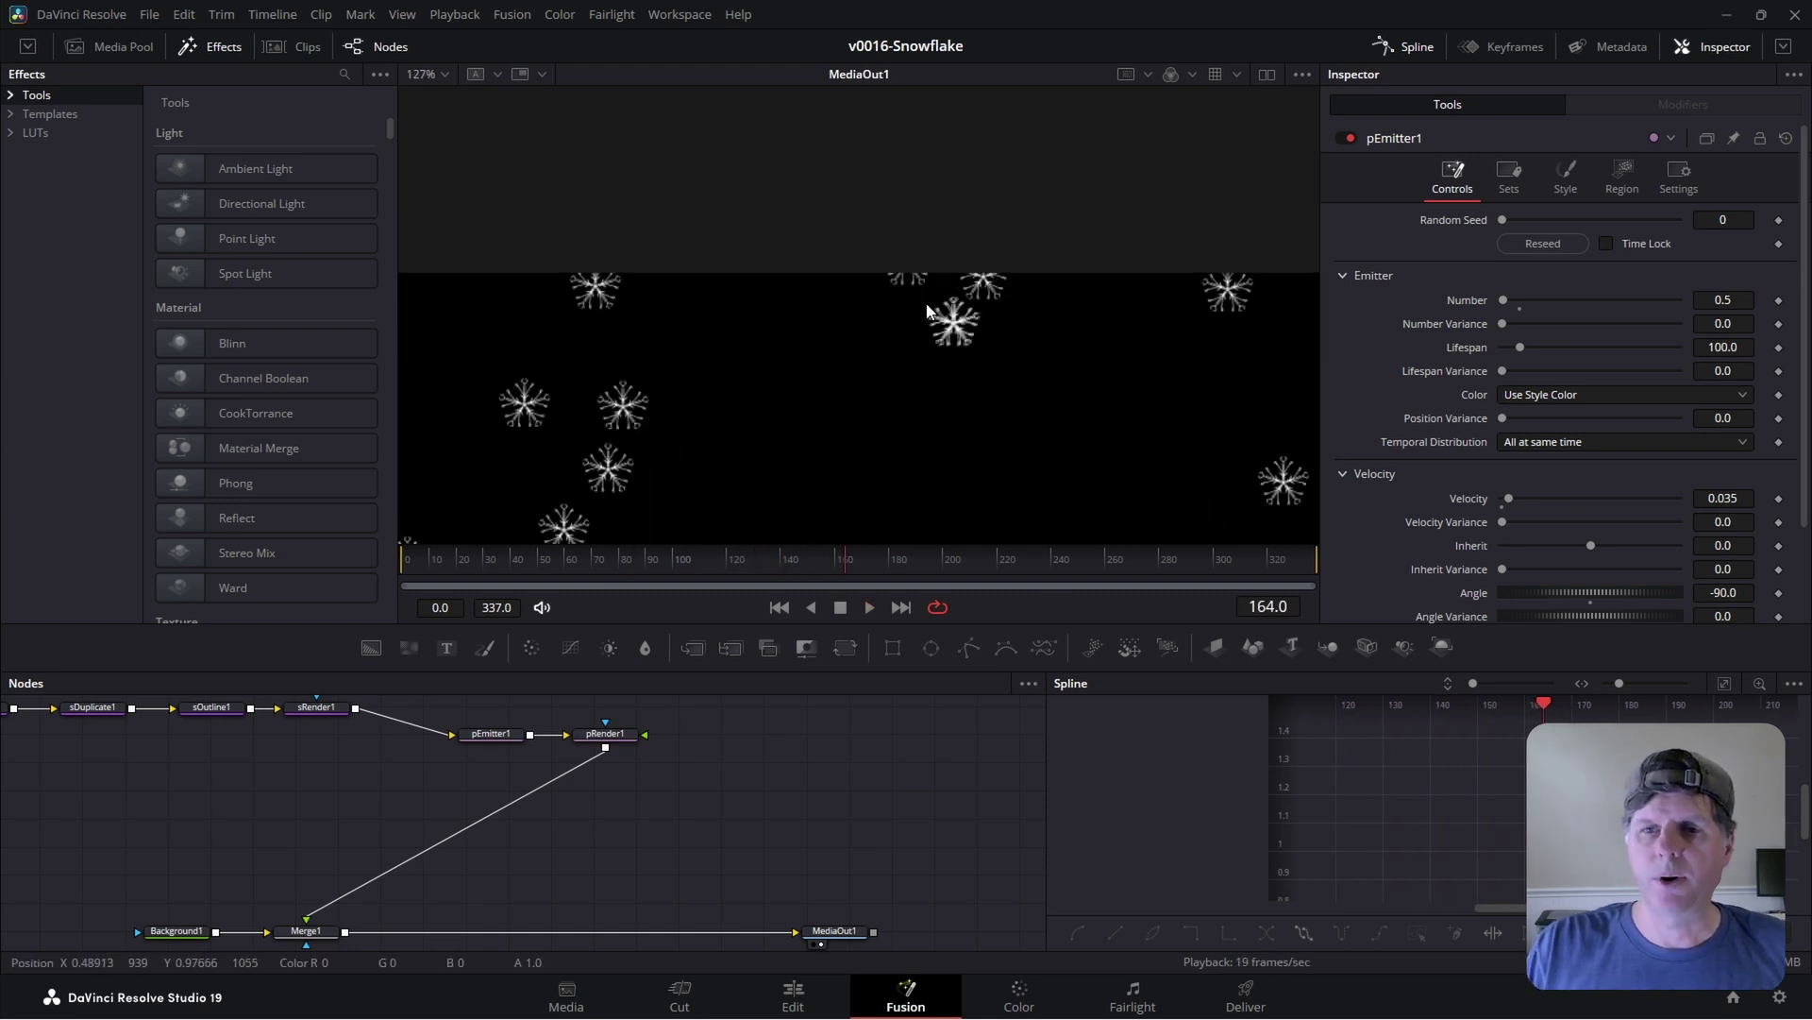
scroll(928, 311, "down", 2)
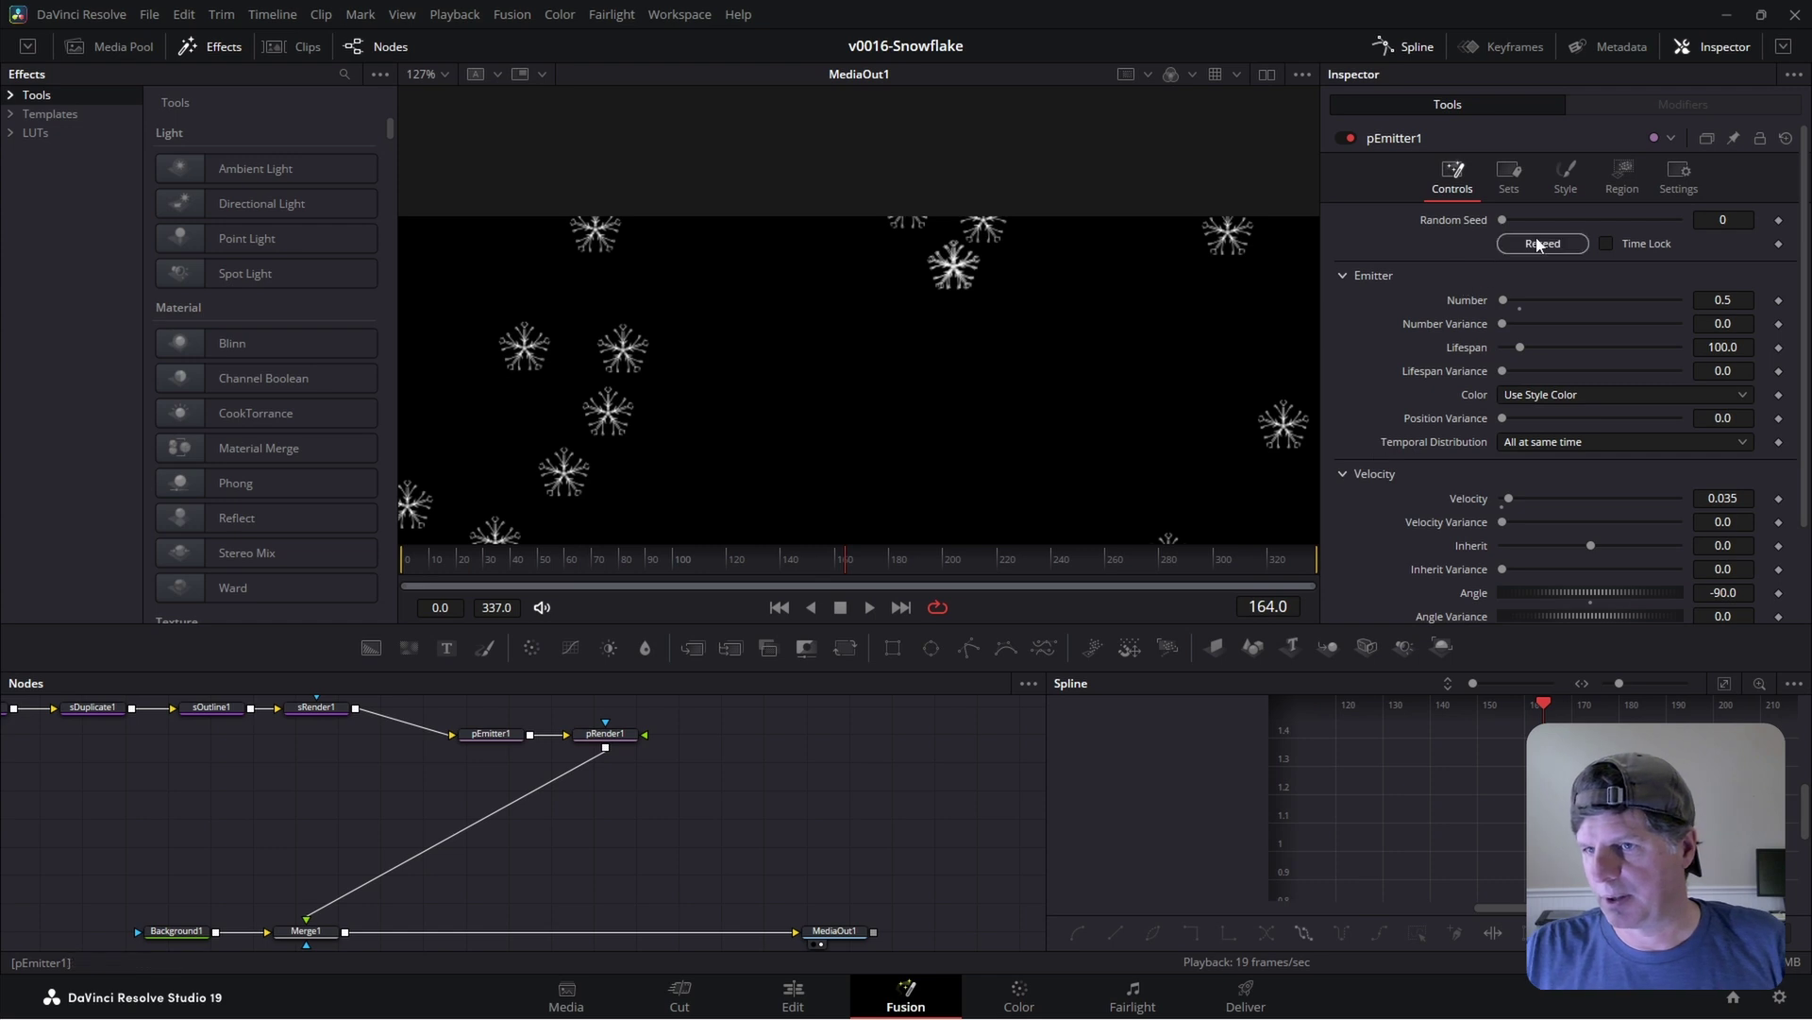
- Set the Animate mode of pEmitter1's bitmap style to Particle Birth Time
left_click(1574, 194)
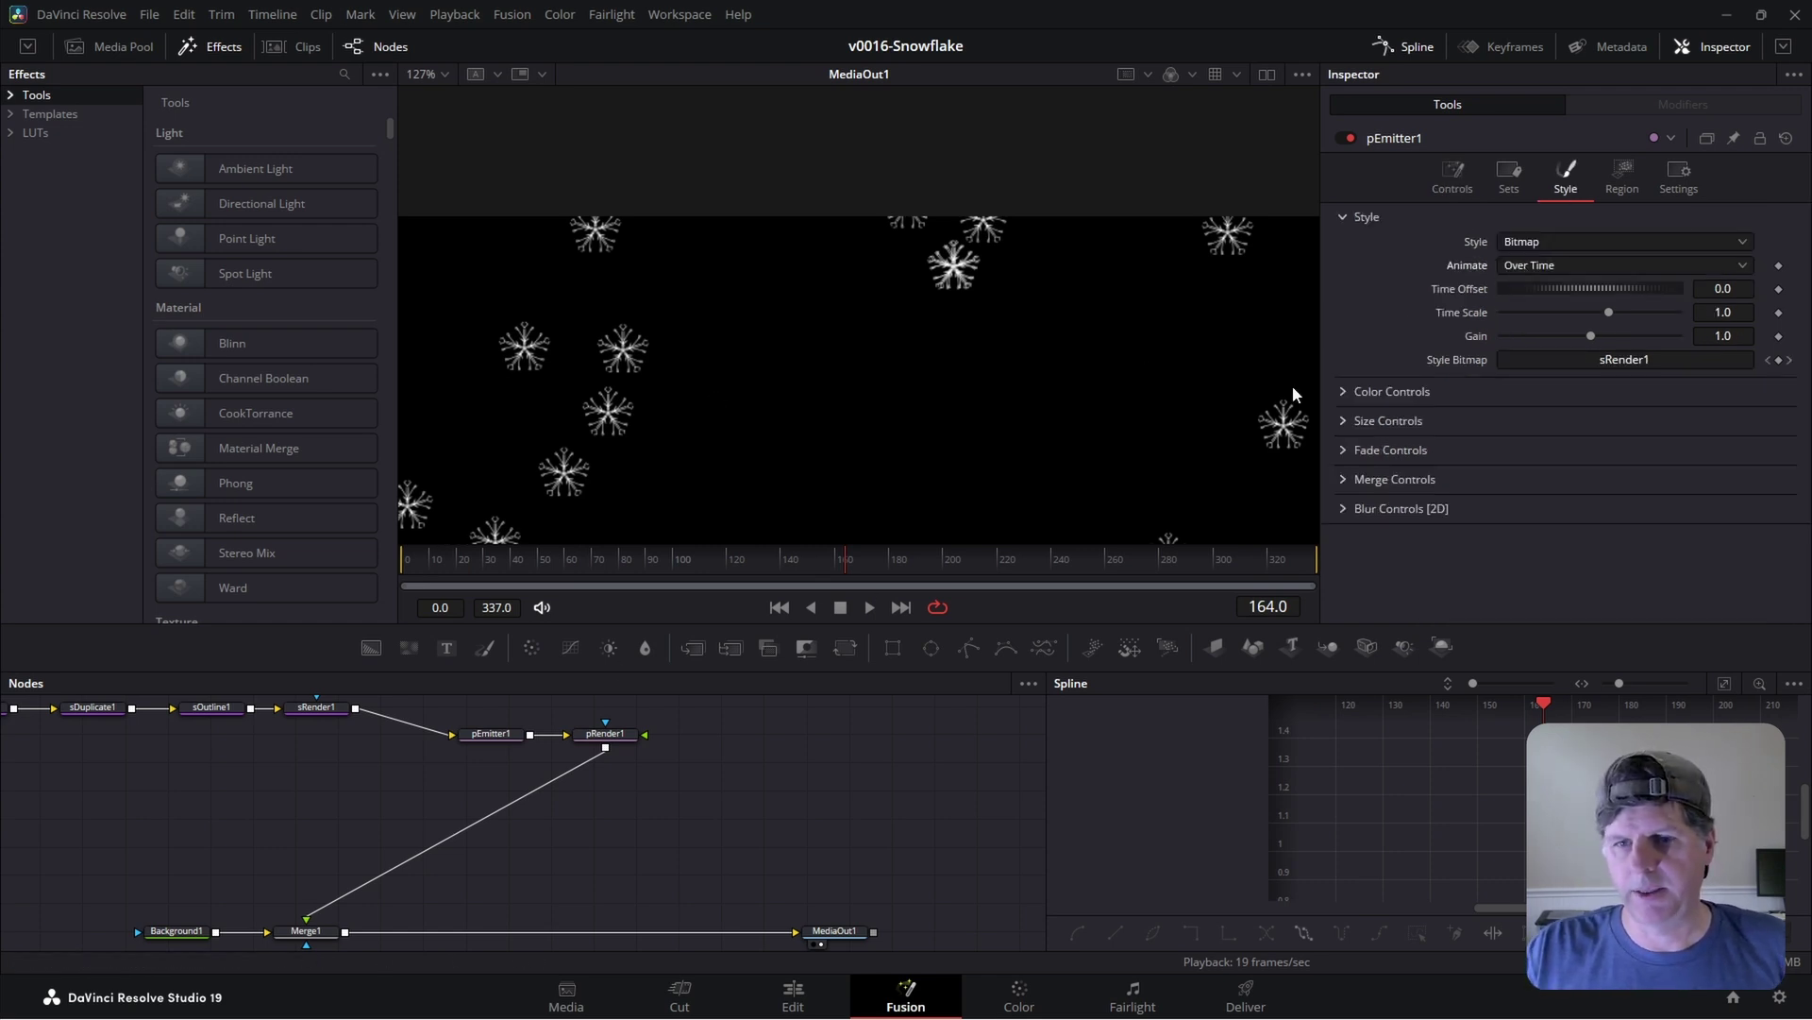
mouse_move(329, 715)
left_mouse_down()
mouse_move(335, 729)
mouse_move(337, 711)
left_mouse_up()
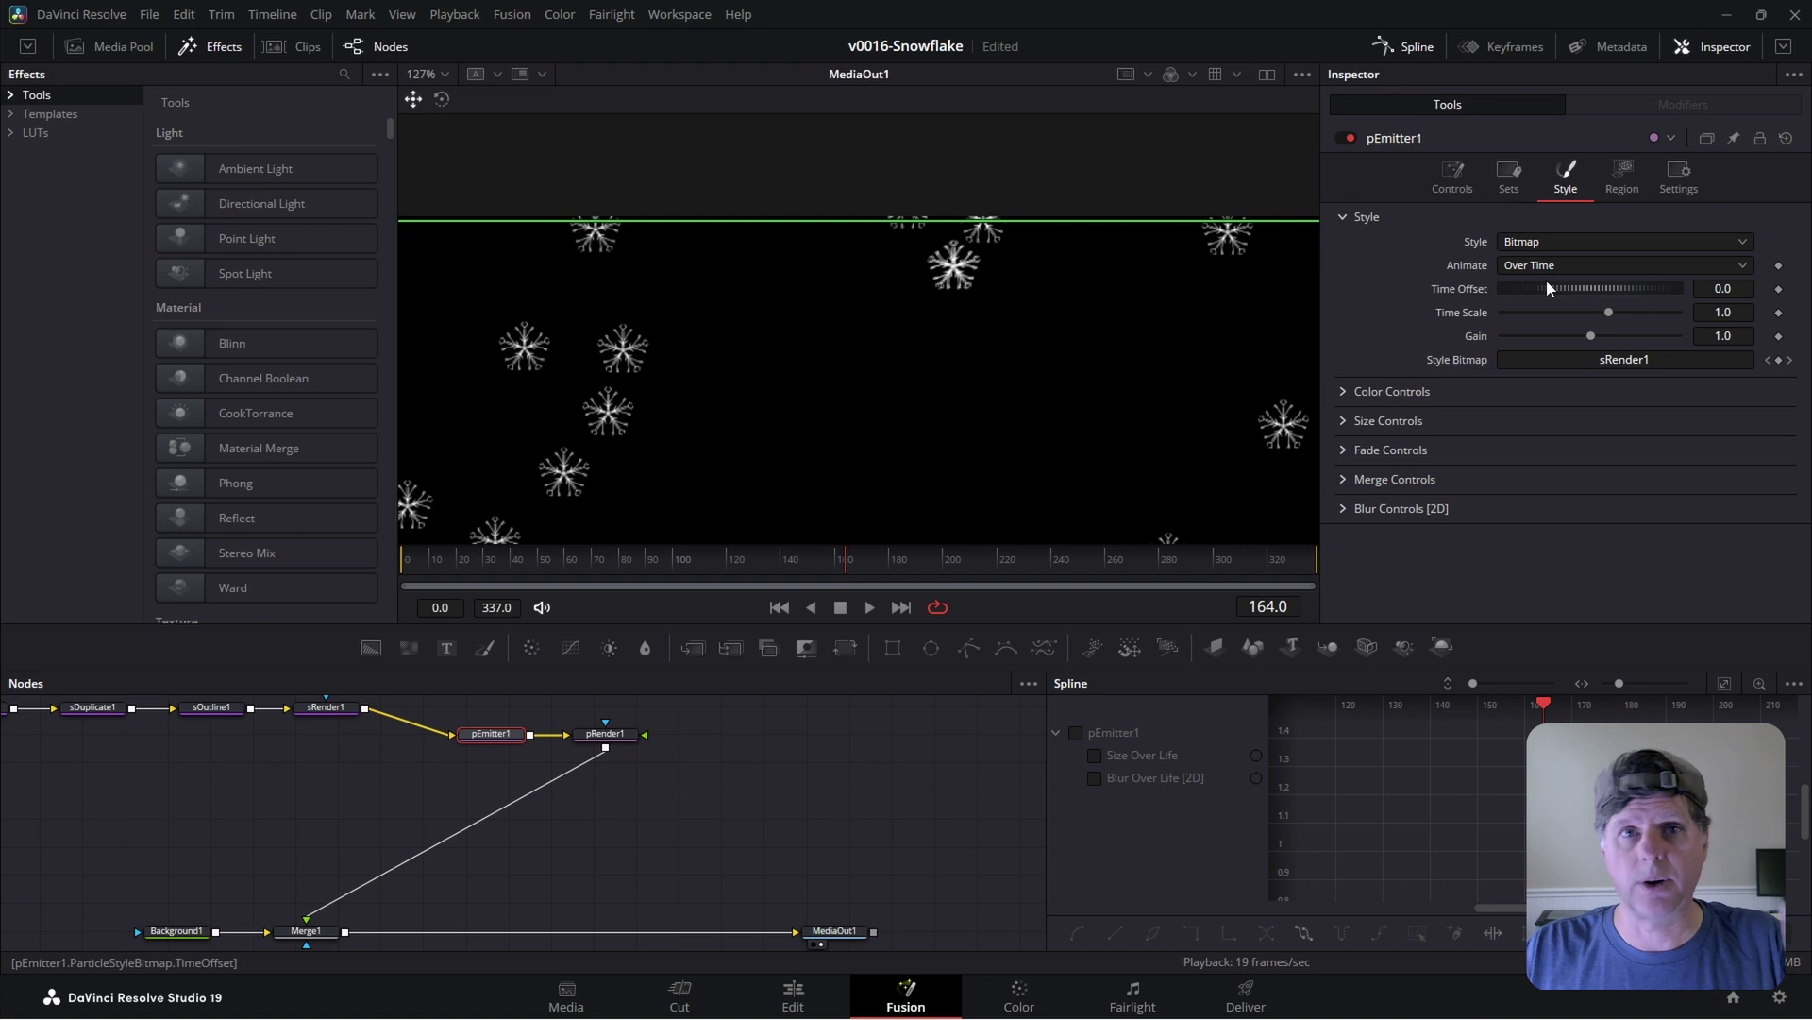
left_click(1556, 266)
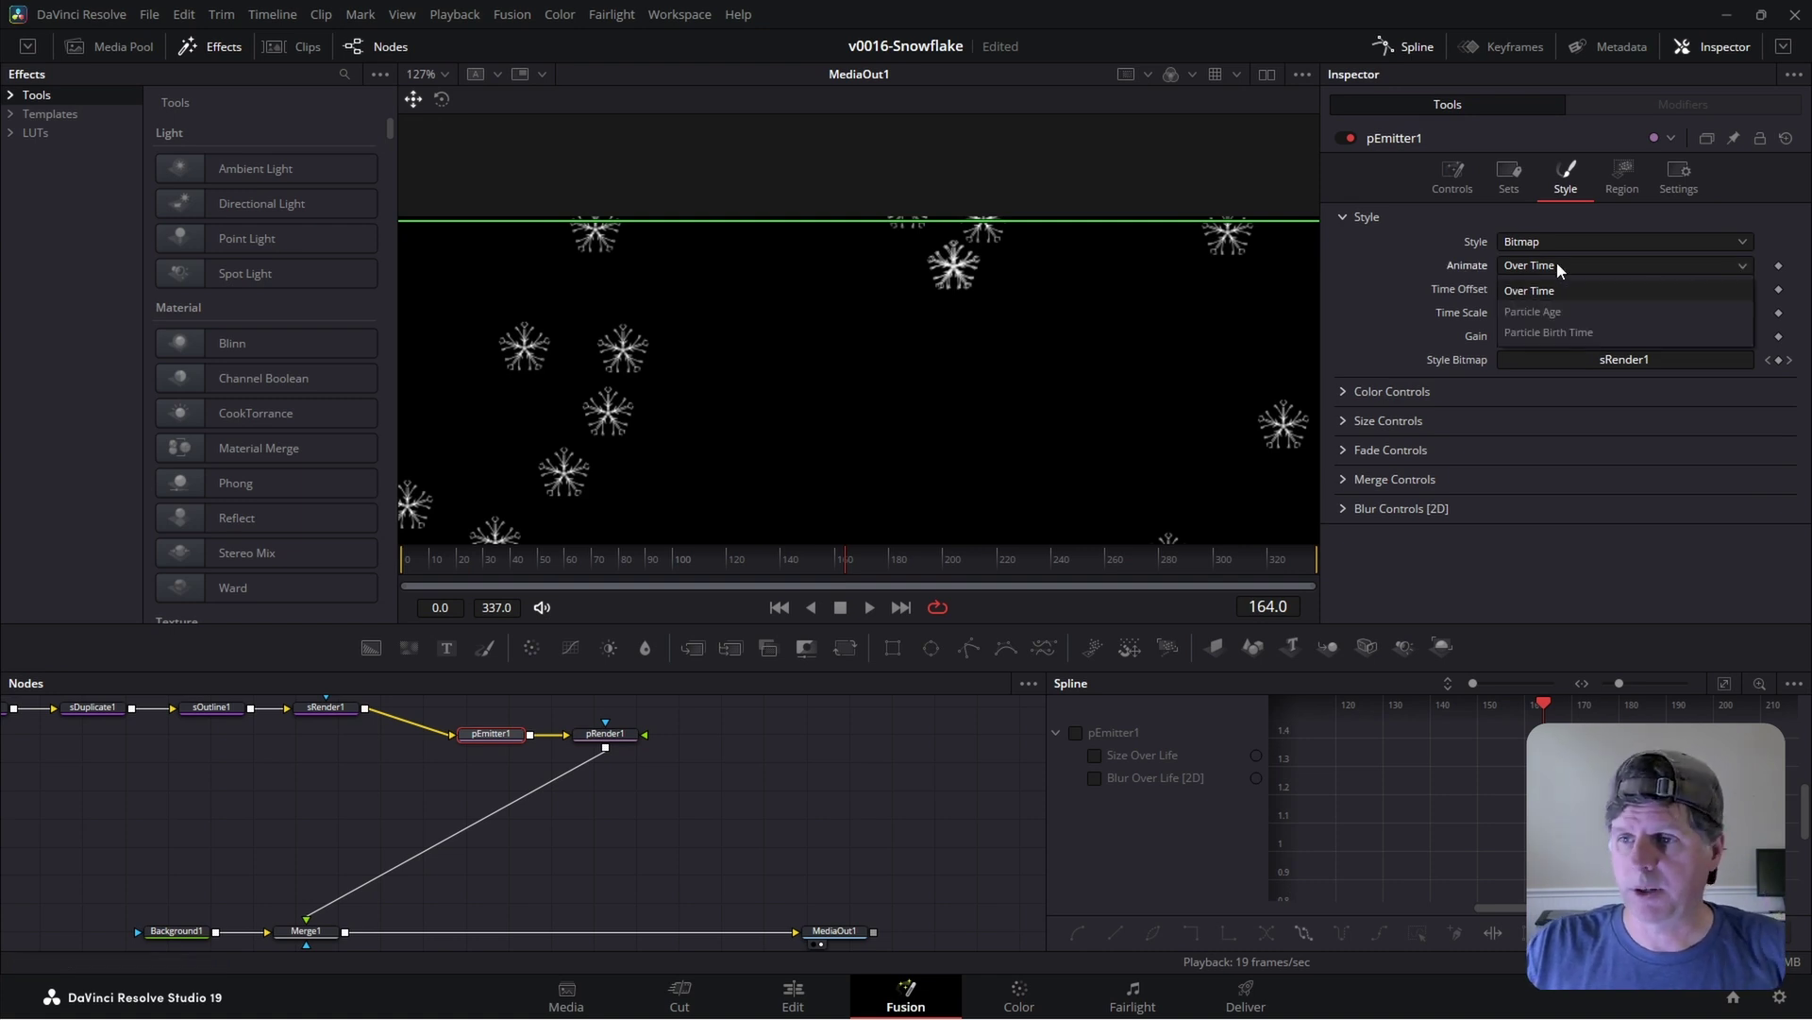
left_click(1560, 332)
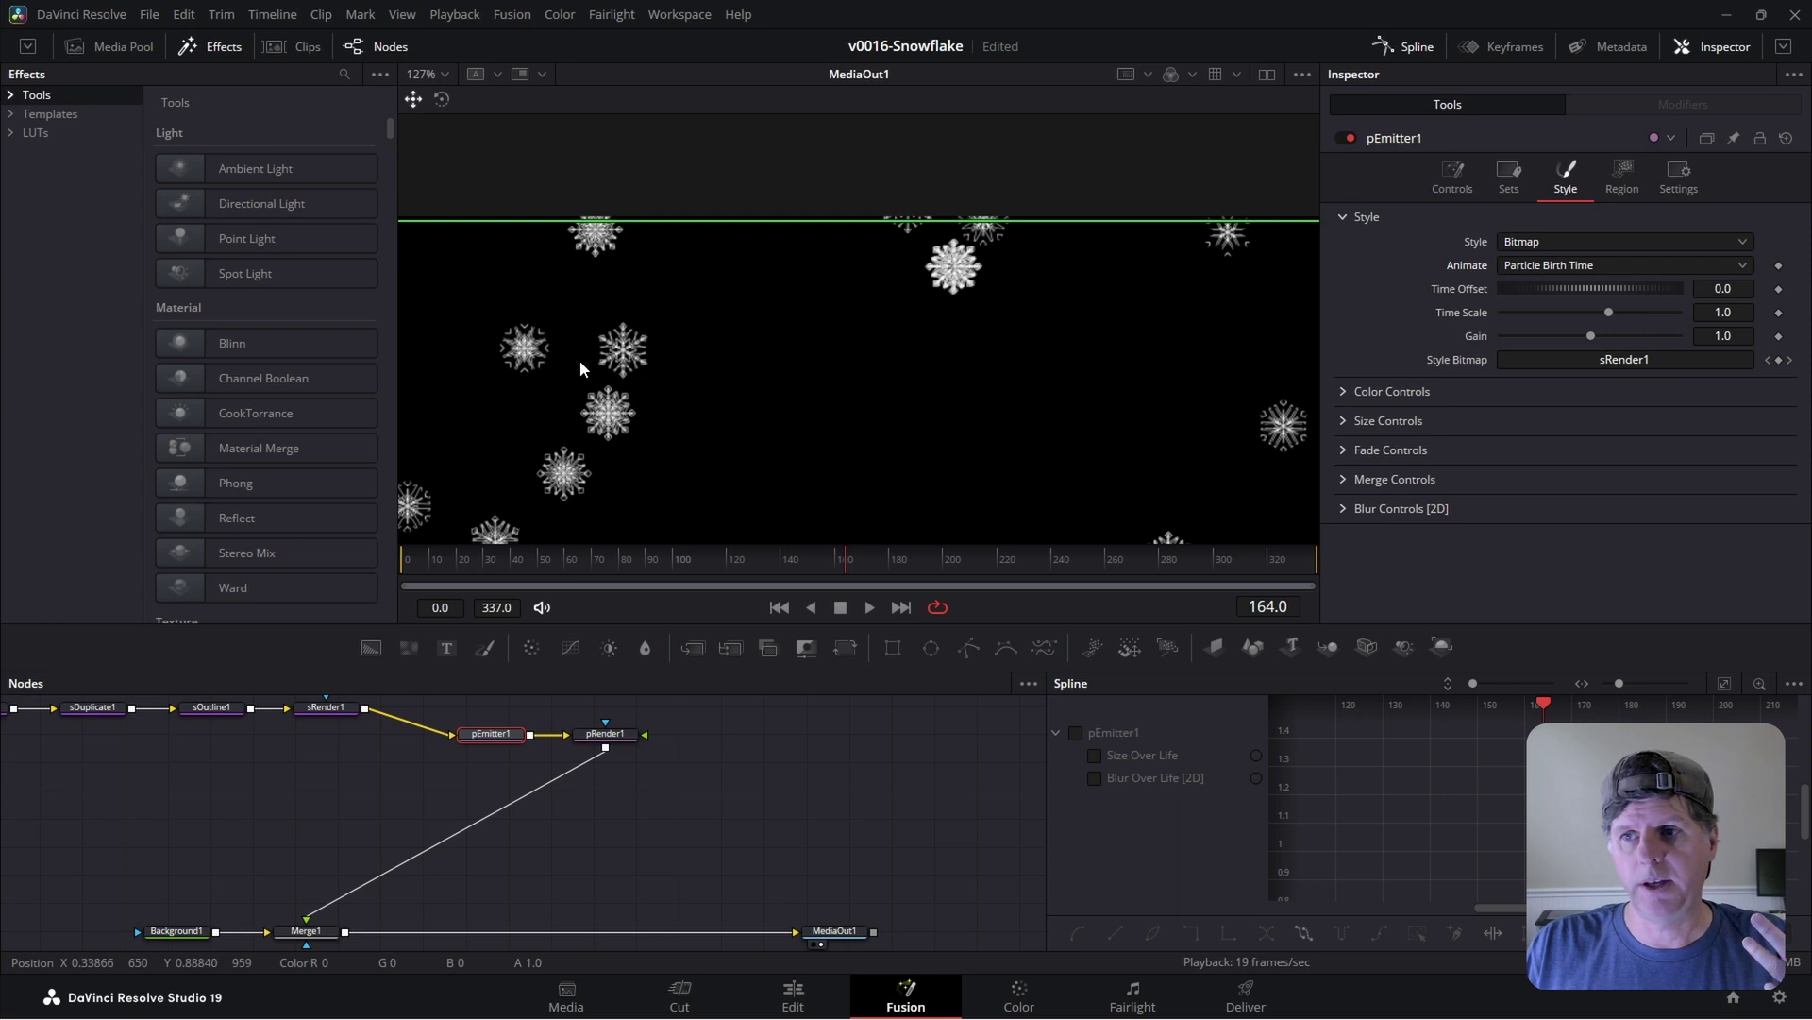
- Play the snowfall from the start and examine the shapes of the individual snowflakes across the frame
left_click(463, 564)
key("space")
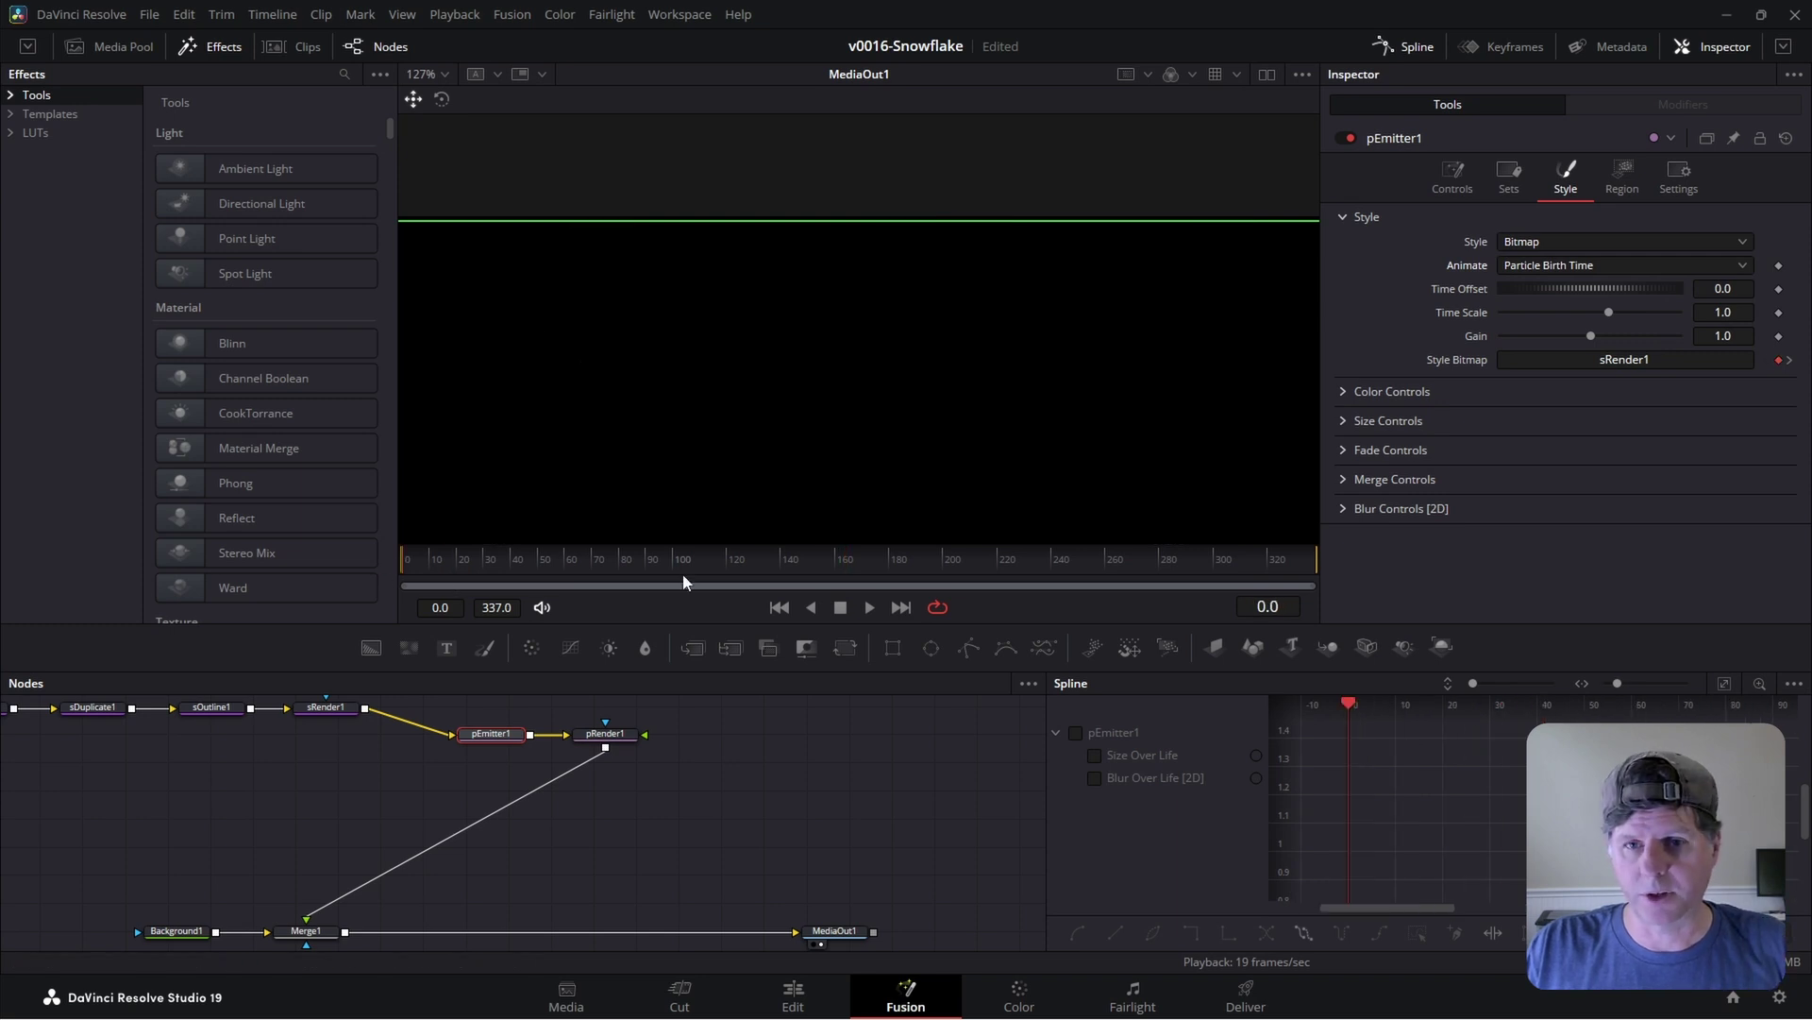
key("space")
scroll(768, 389, "up", 2)
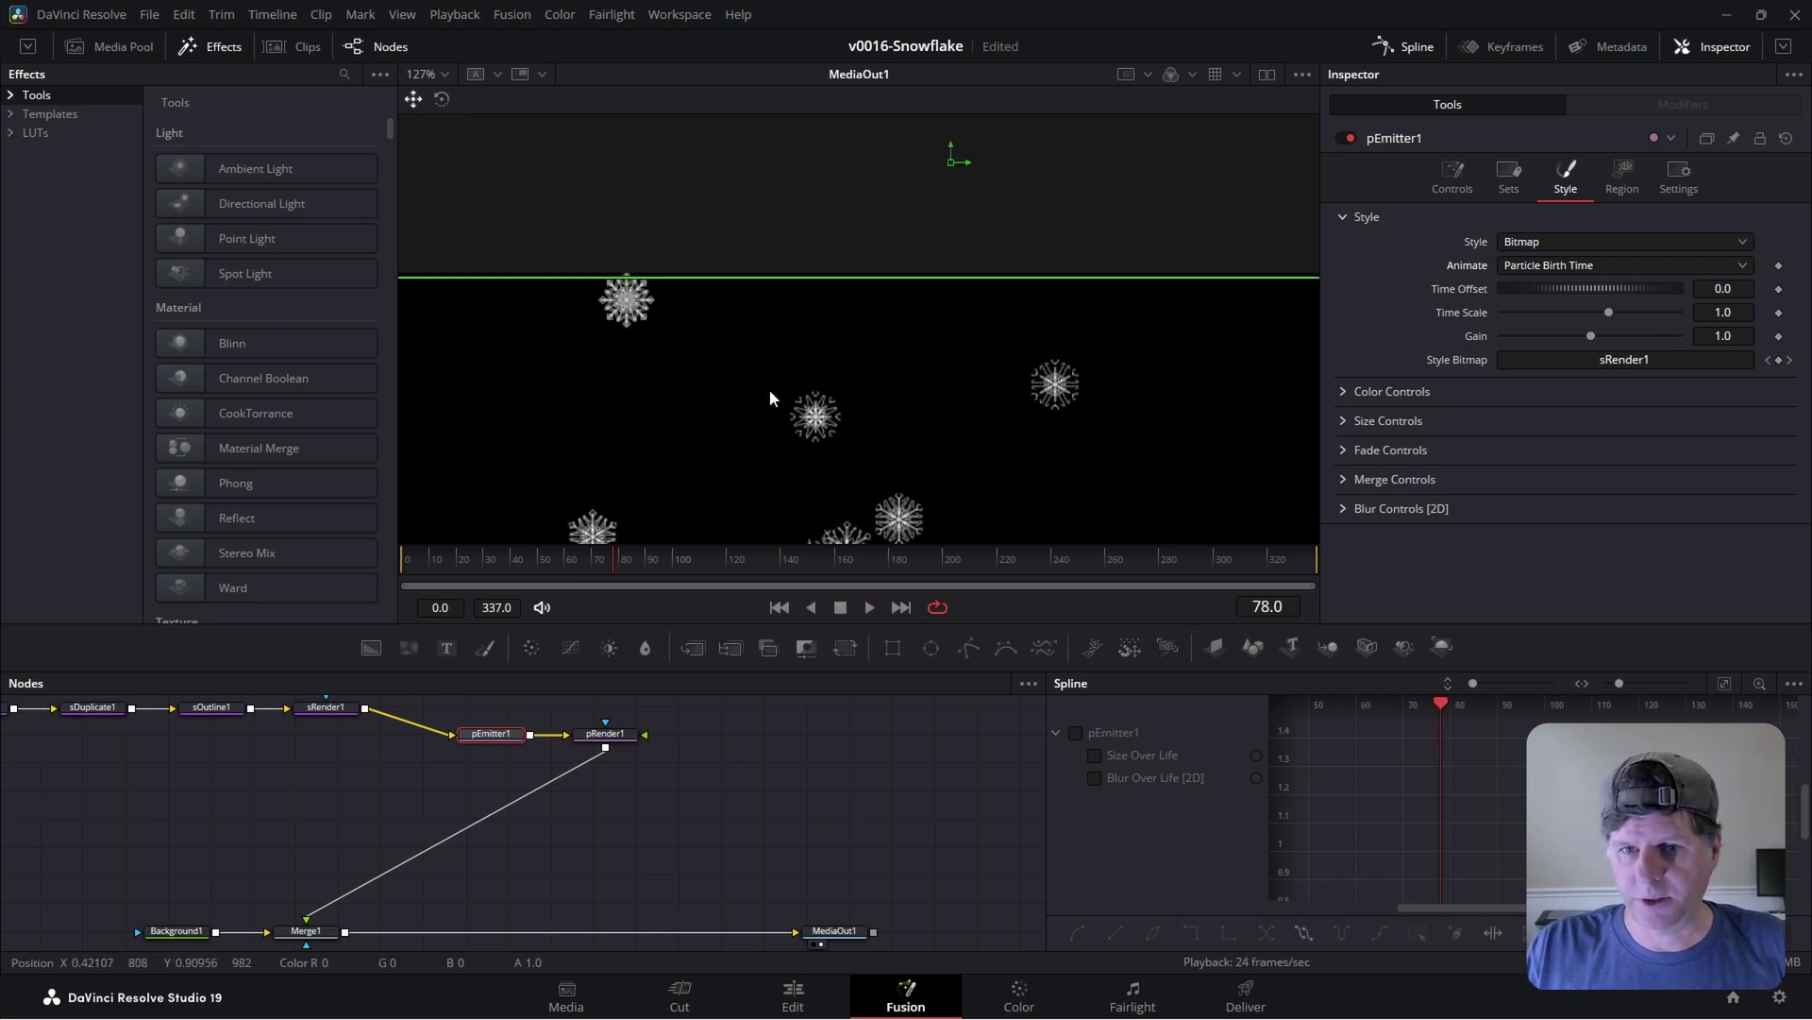
scroll(918, 415, "down", 2)
scroll(921, 422, "up", 1)
key("space")
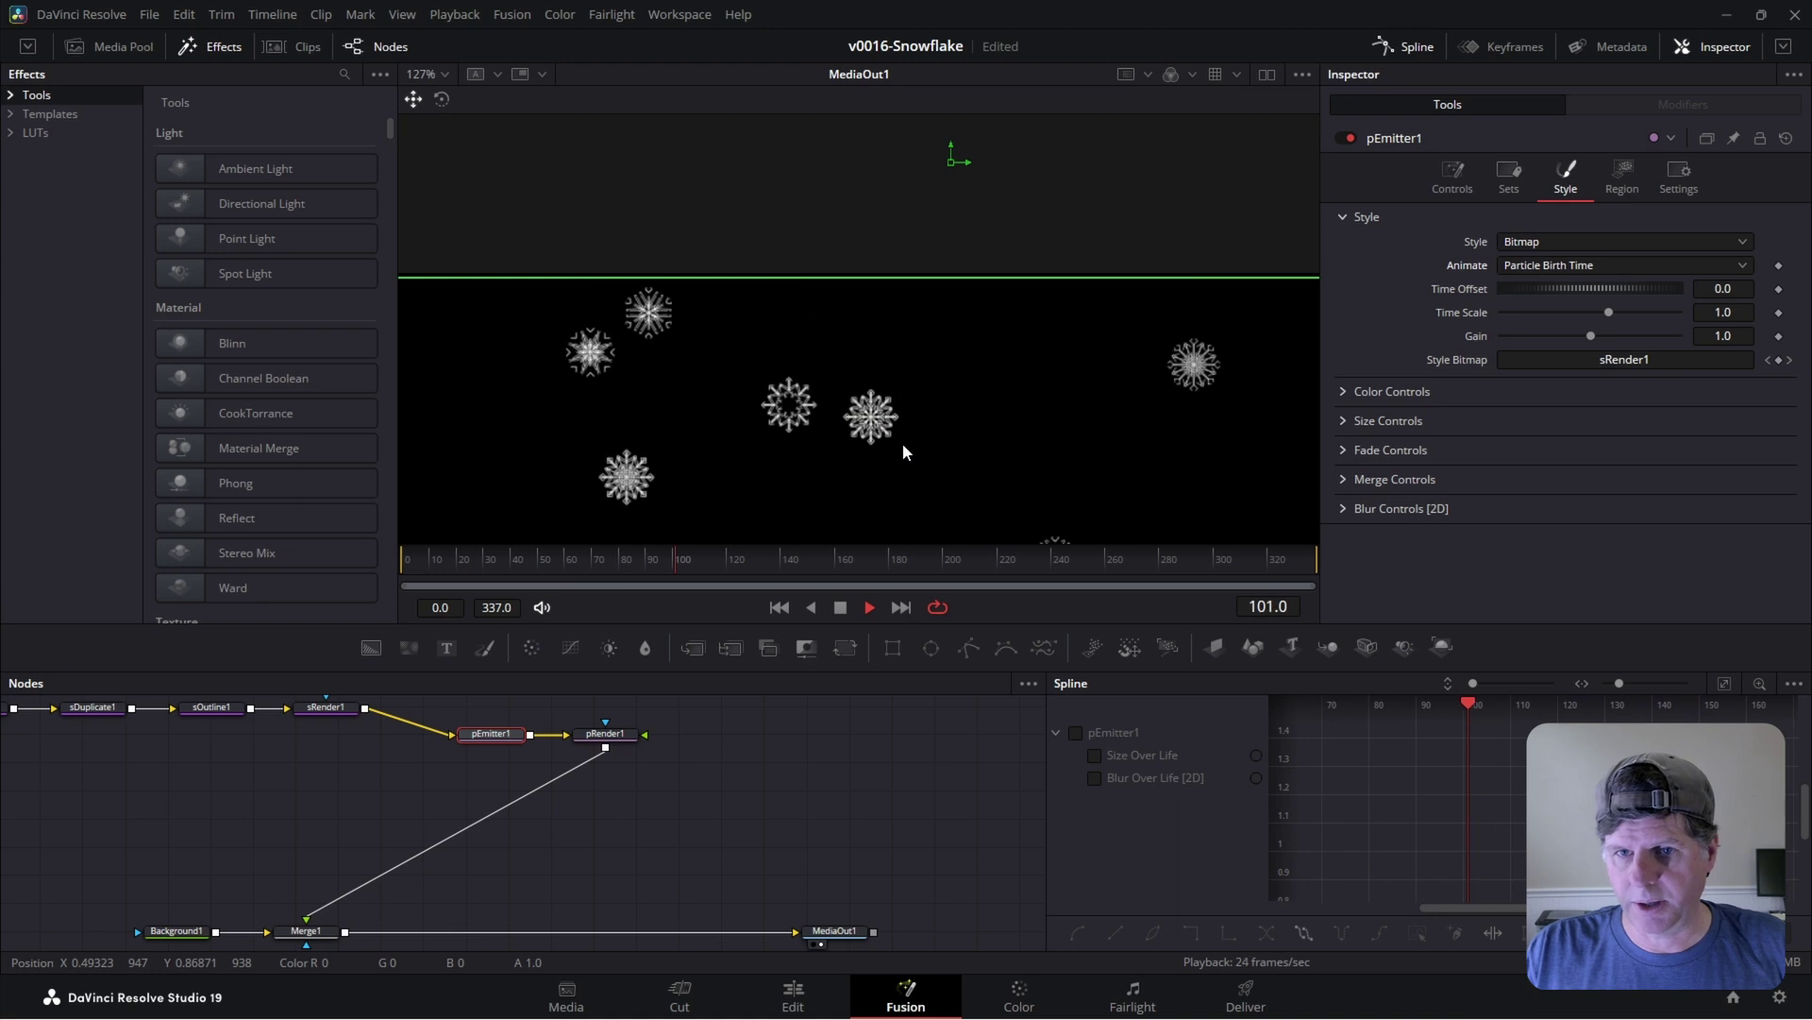
key("space")
scroll(812, 438, "up", 5)
scroll(813, 438, "down", 6)
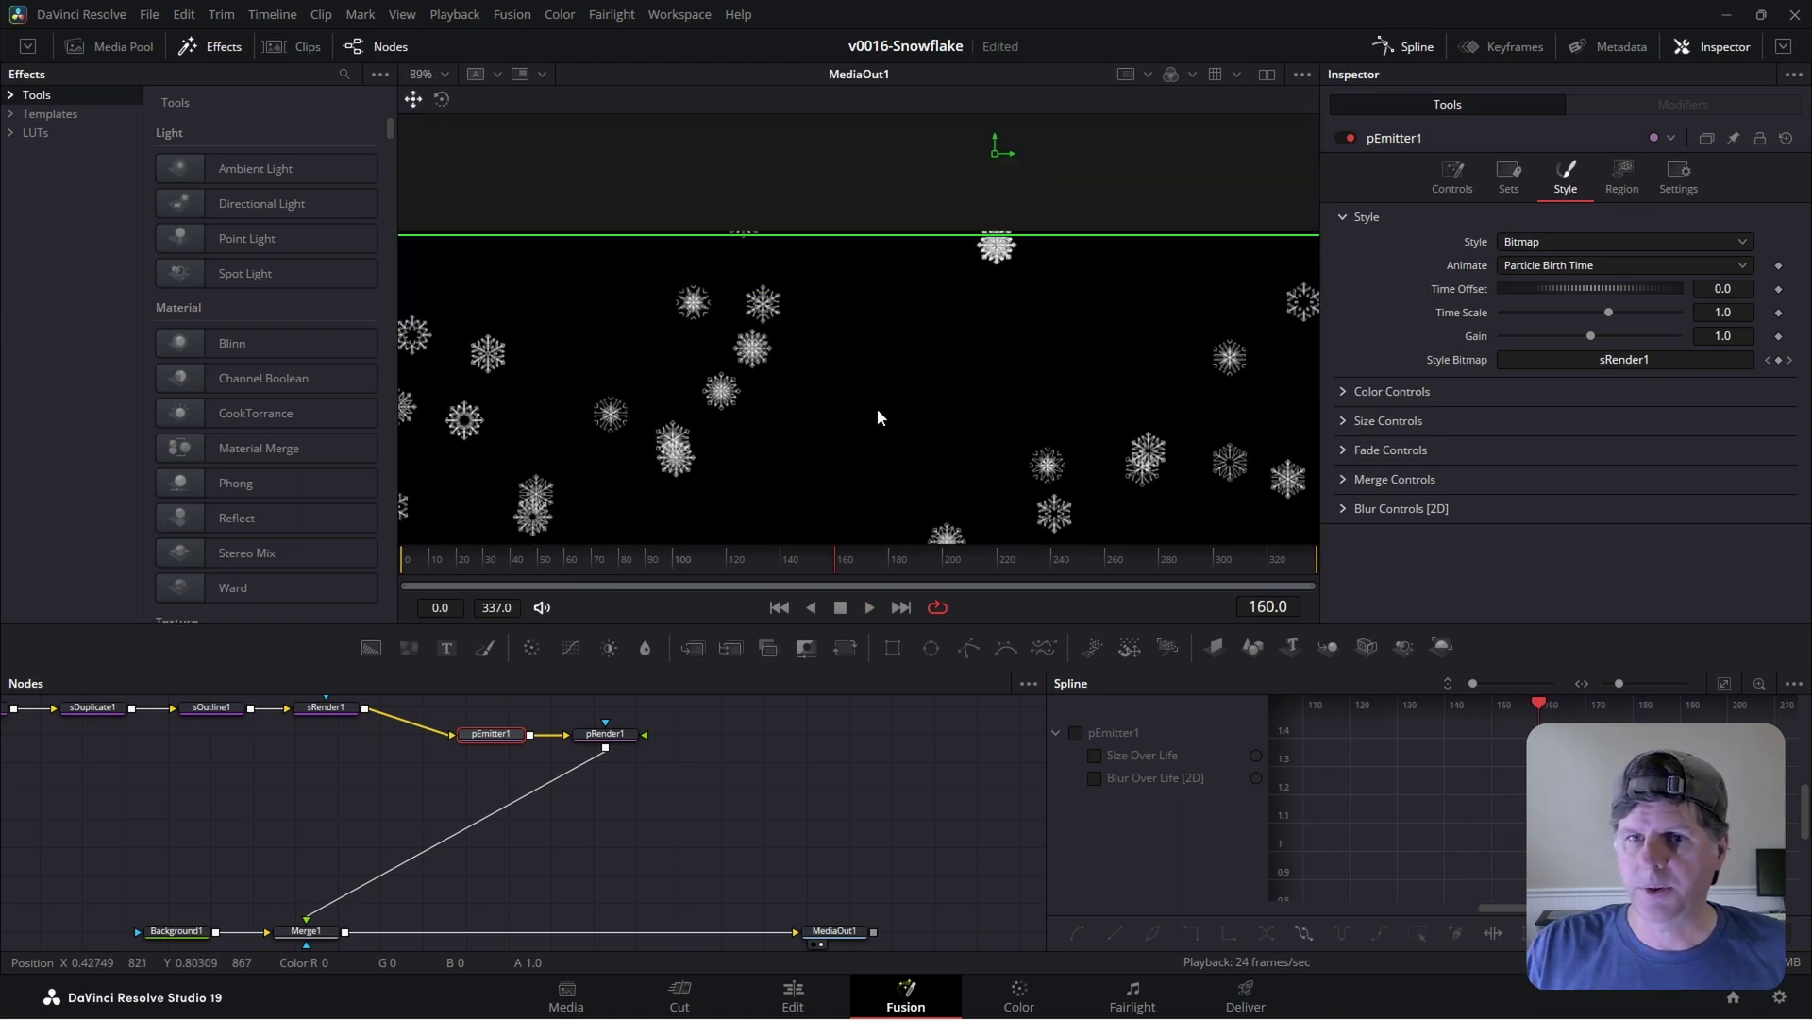
left_click_drag(877, 410, 908, 272)
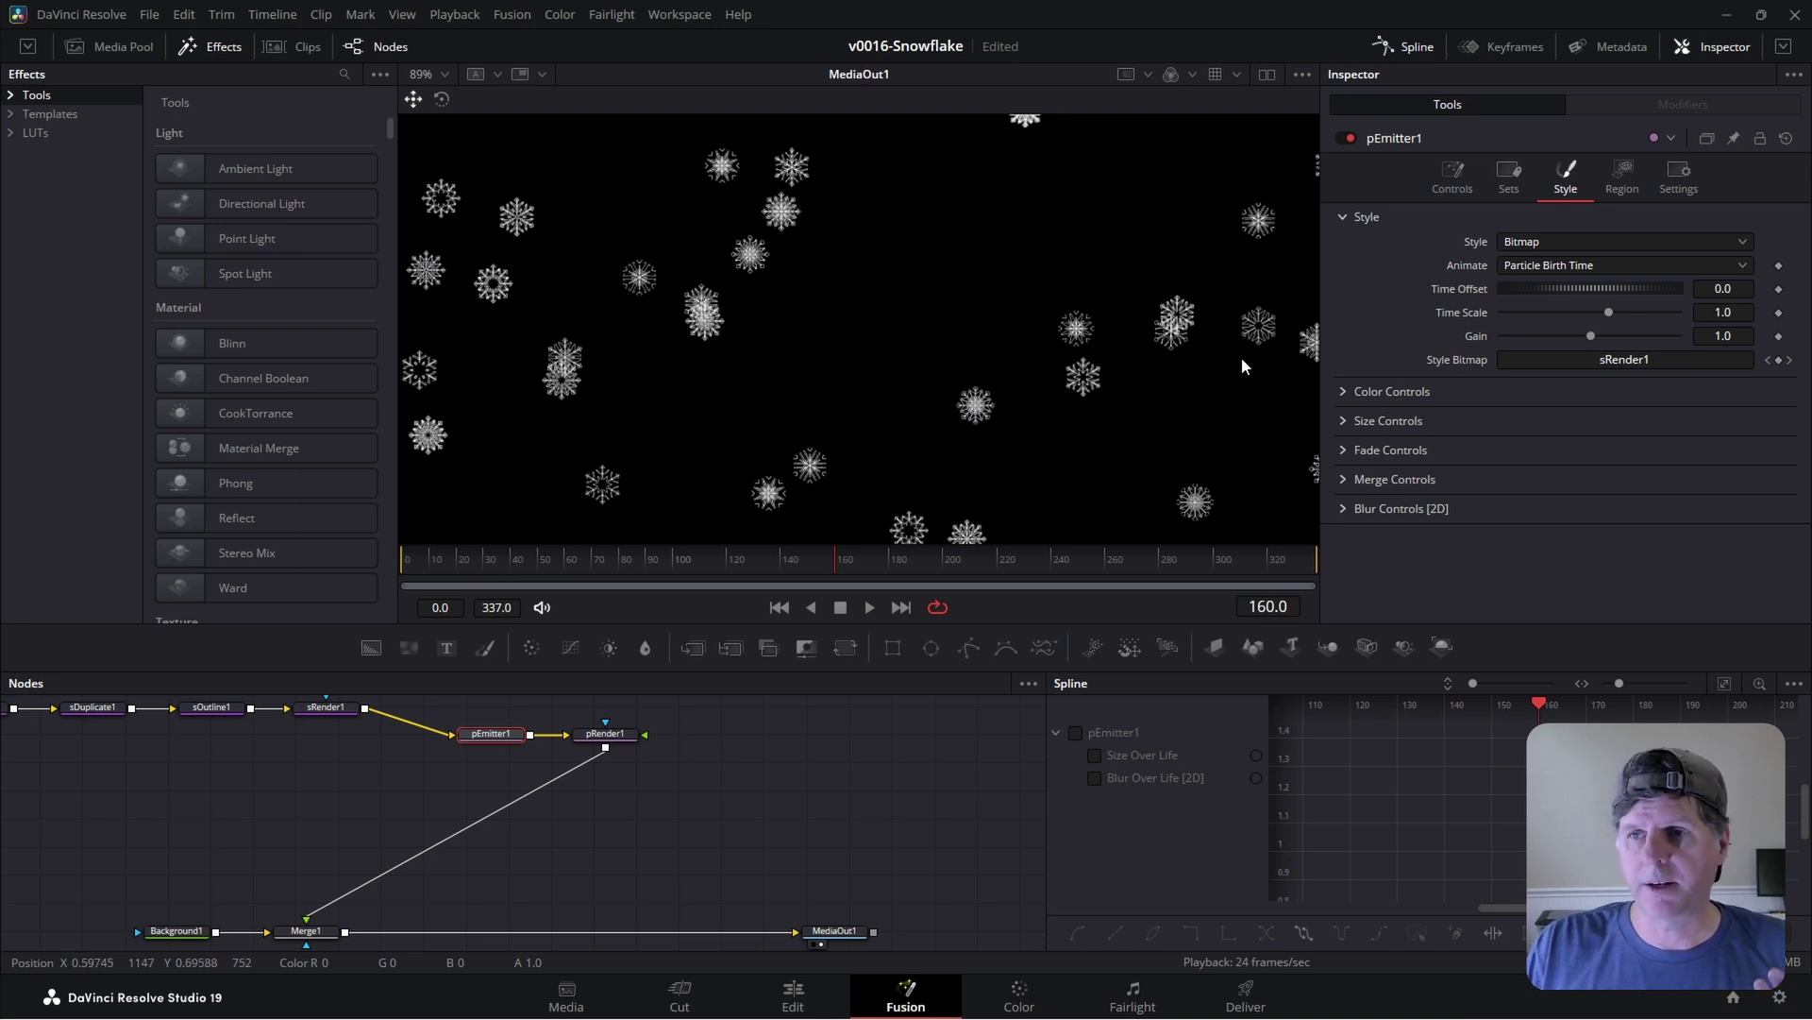
- Set pEmitter1's Velocity Variance to 0.022 and preview the varied falling speeds
left_click(1452, 175)
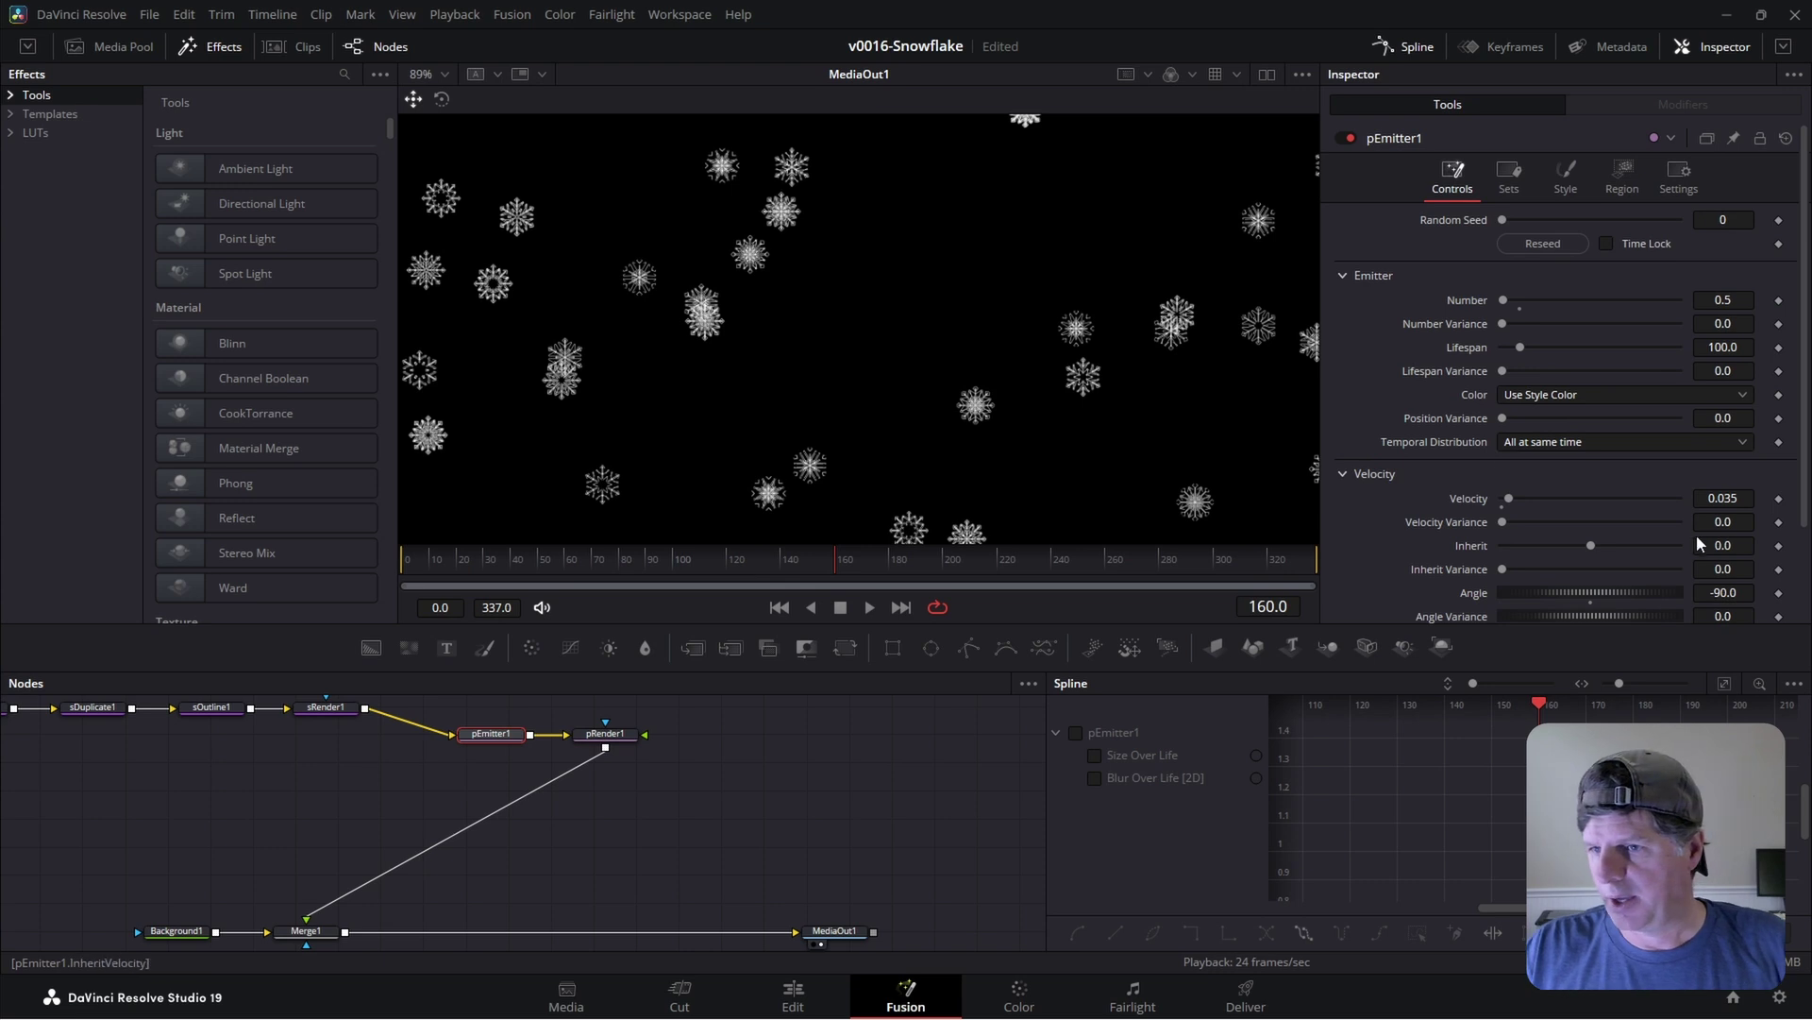
left_click_drag(1717, 524, 1738, 524)
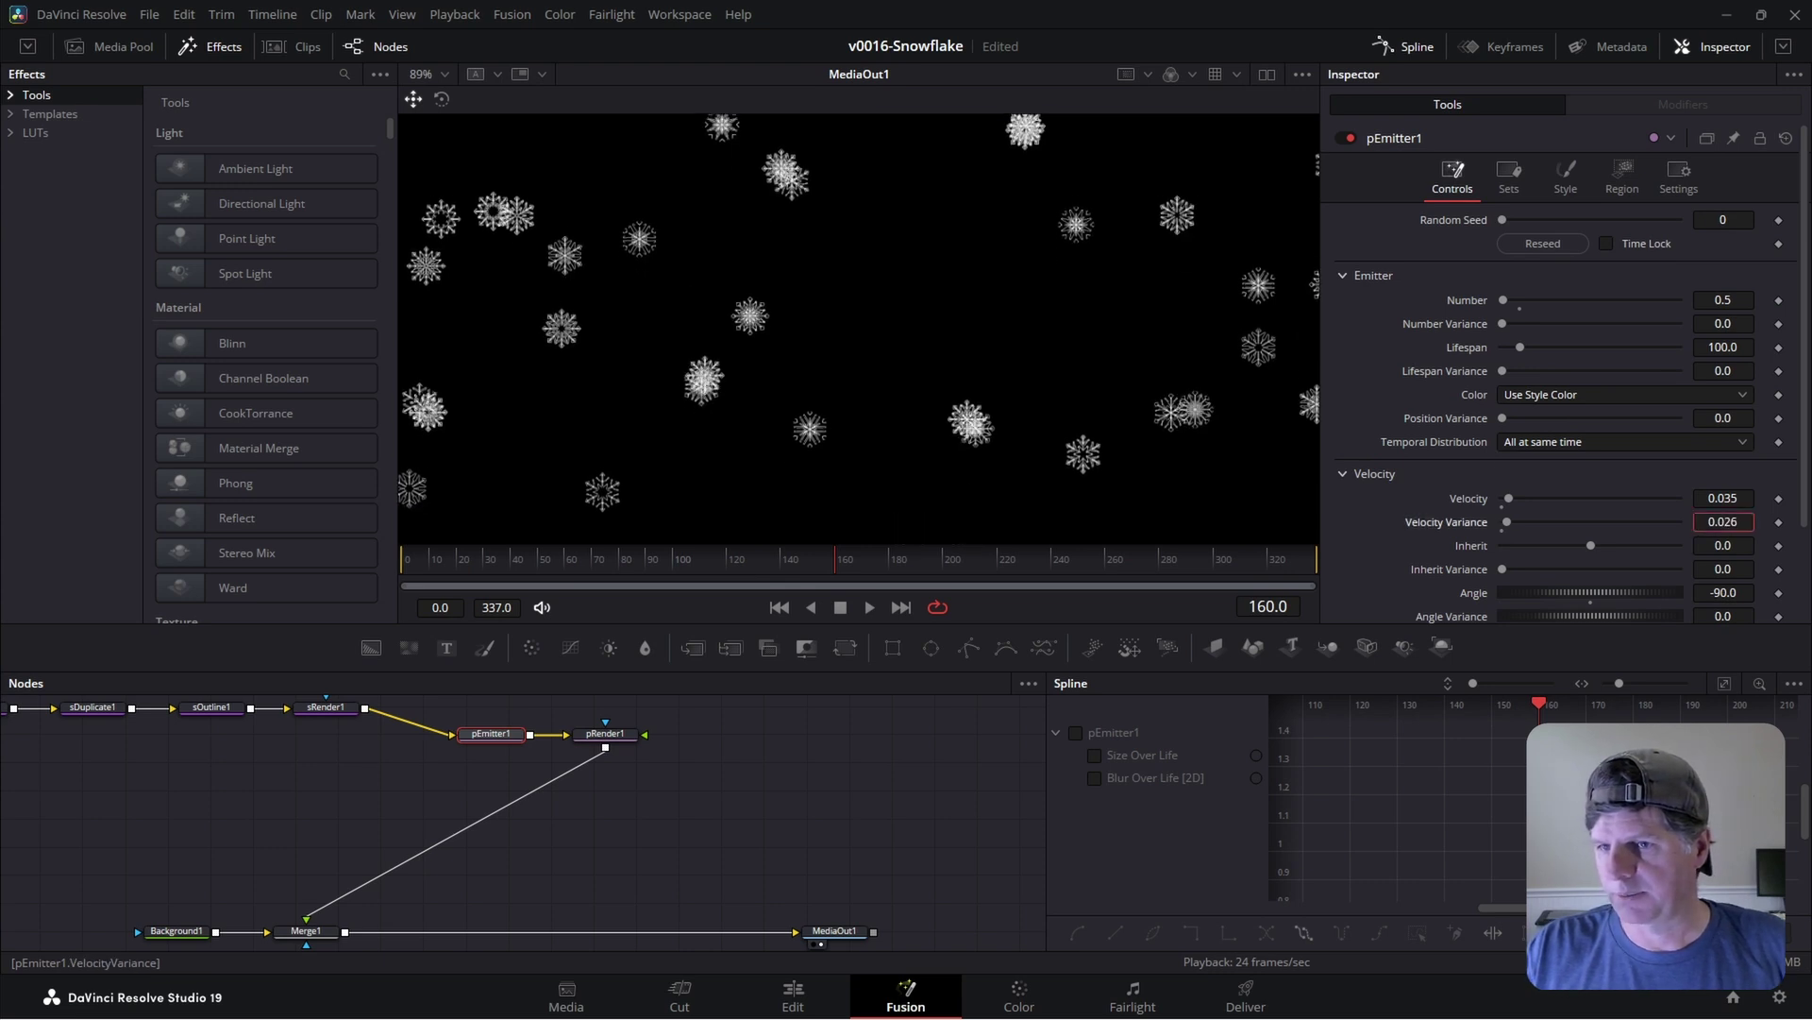
key("space")
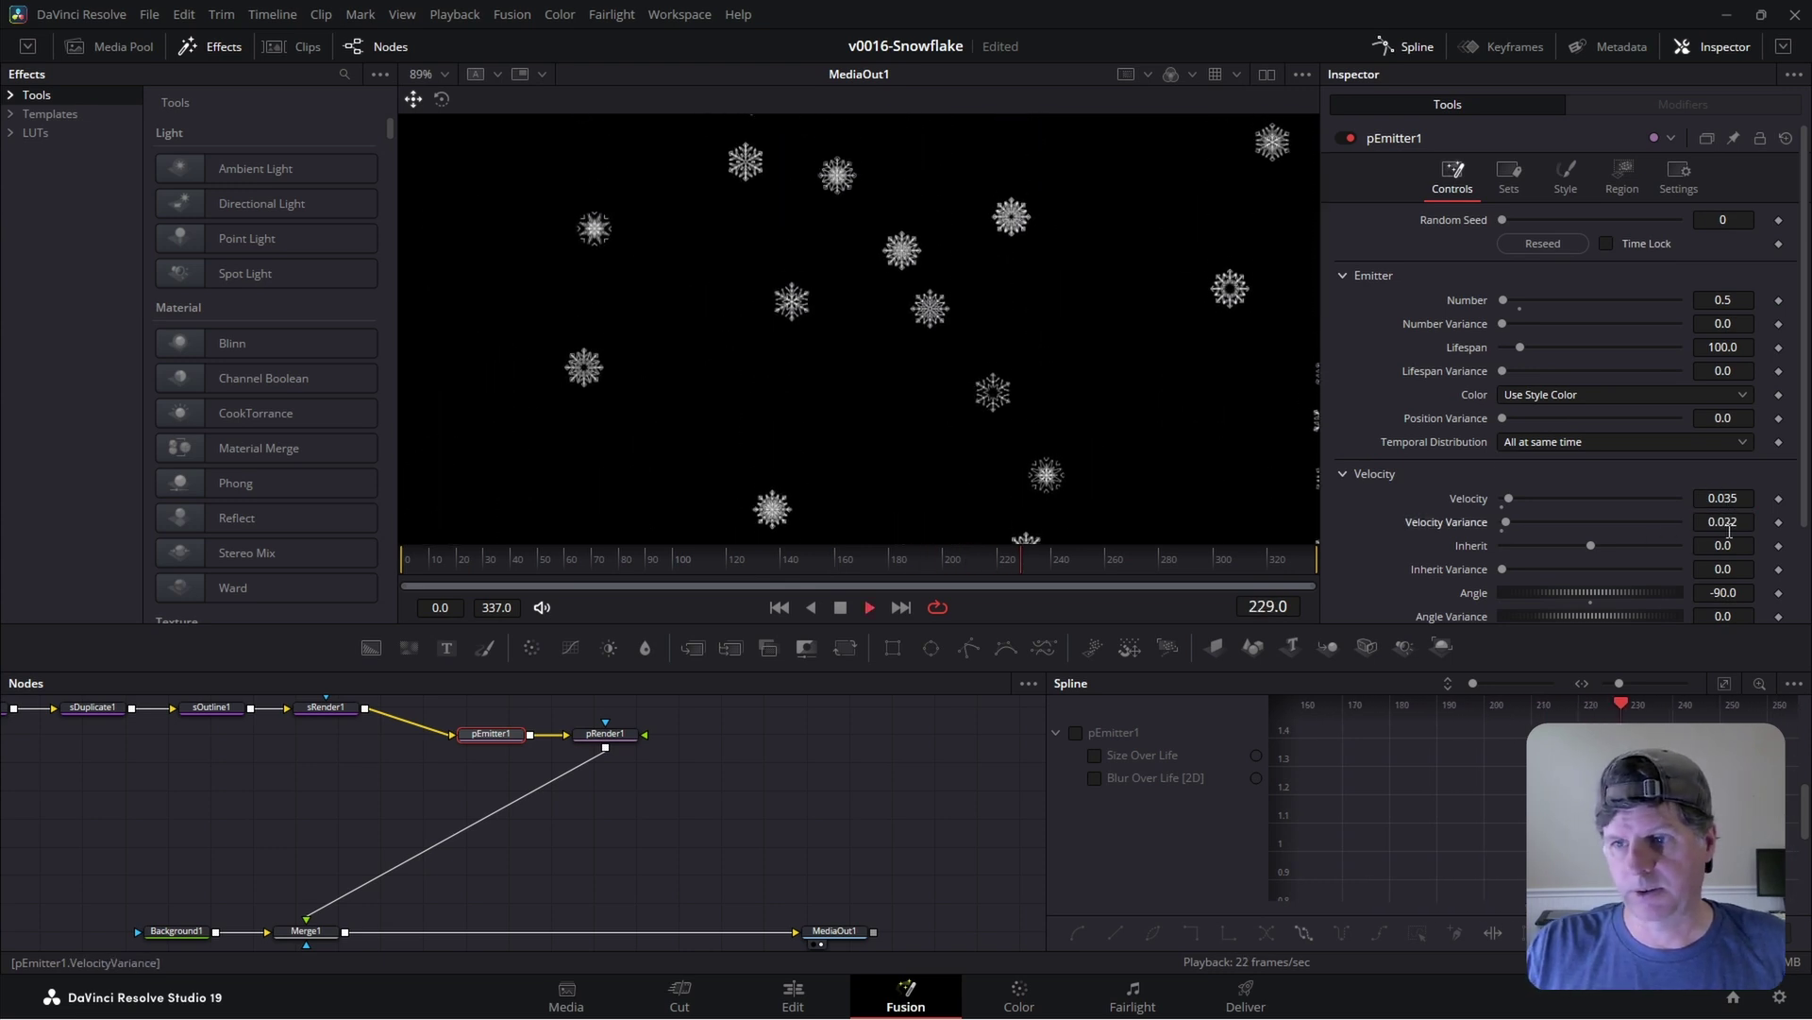
key("space")
- Give pEmitter1's particles a Z spin of 2.7 with a Z Variance of 3.6 and preview the rotation
scroll(1395, 447, "down", 3)
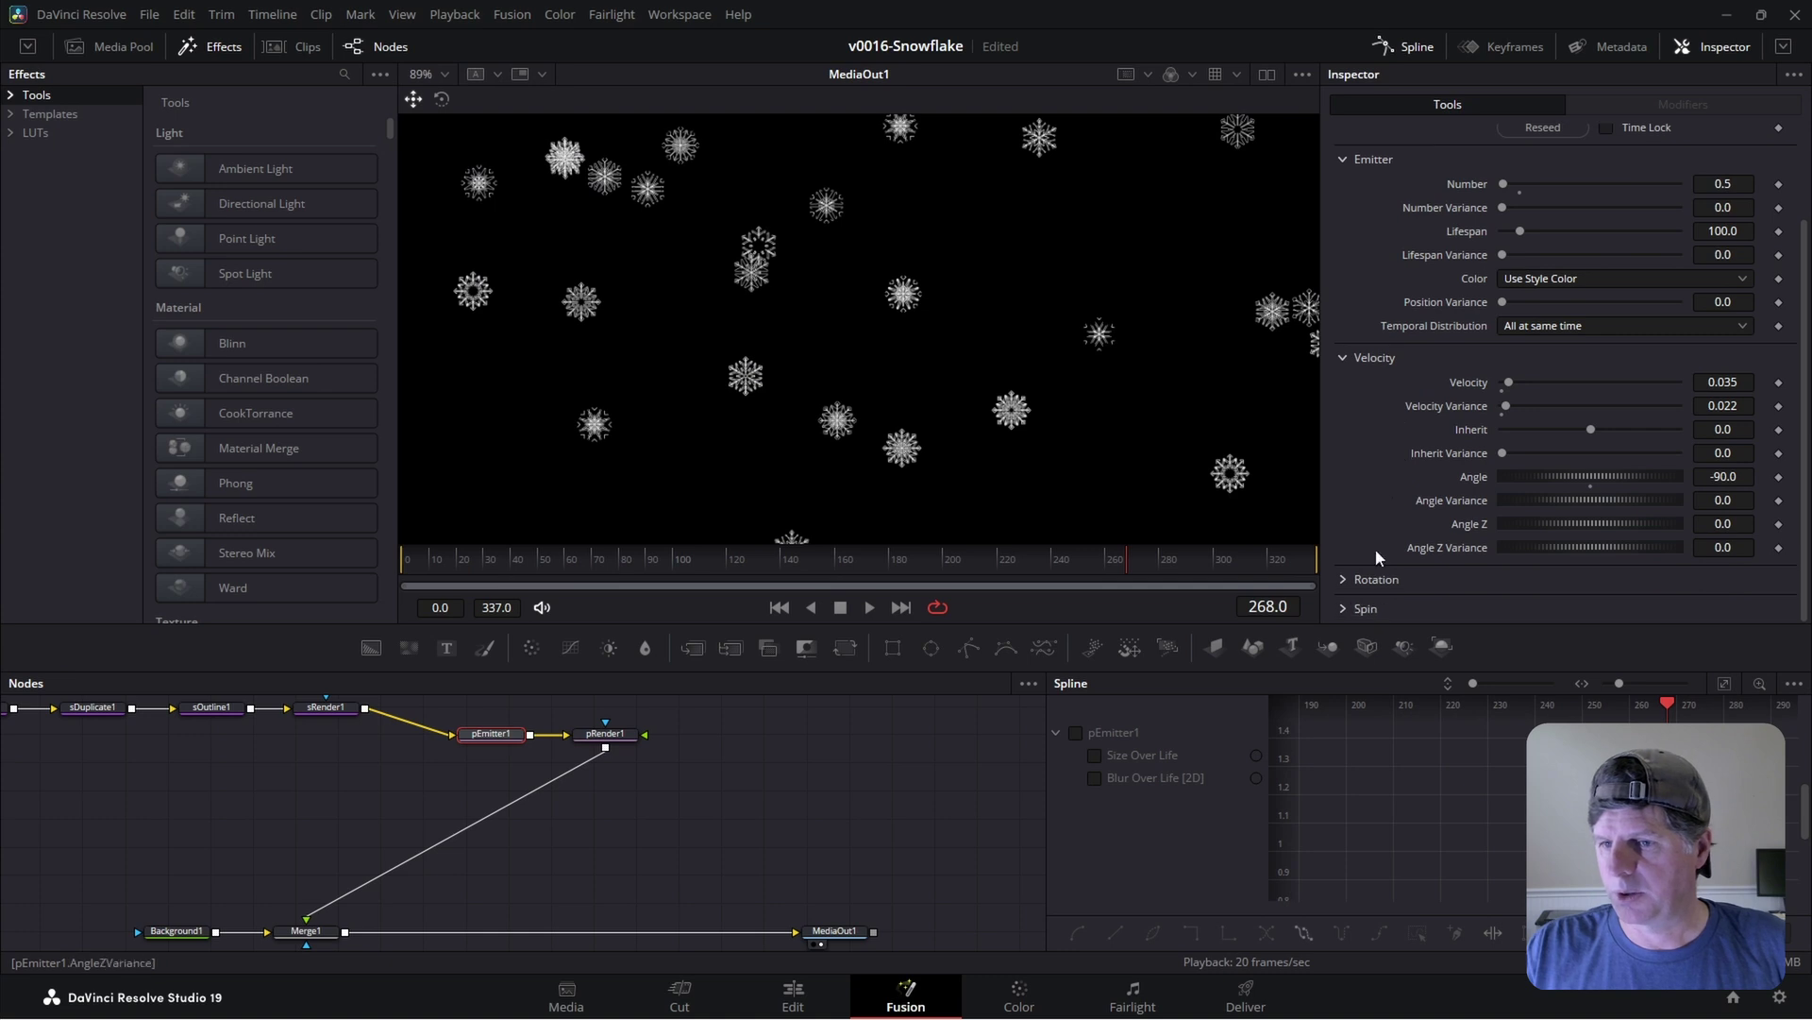
left_click(1342, 609)
scroll(1392, 524, "down", 2)
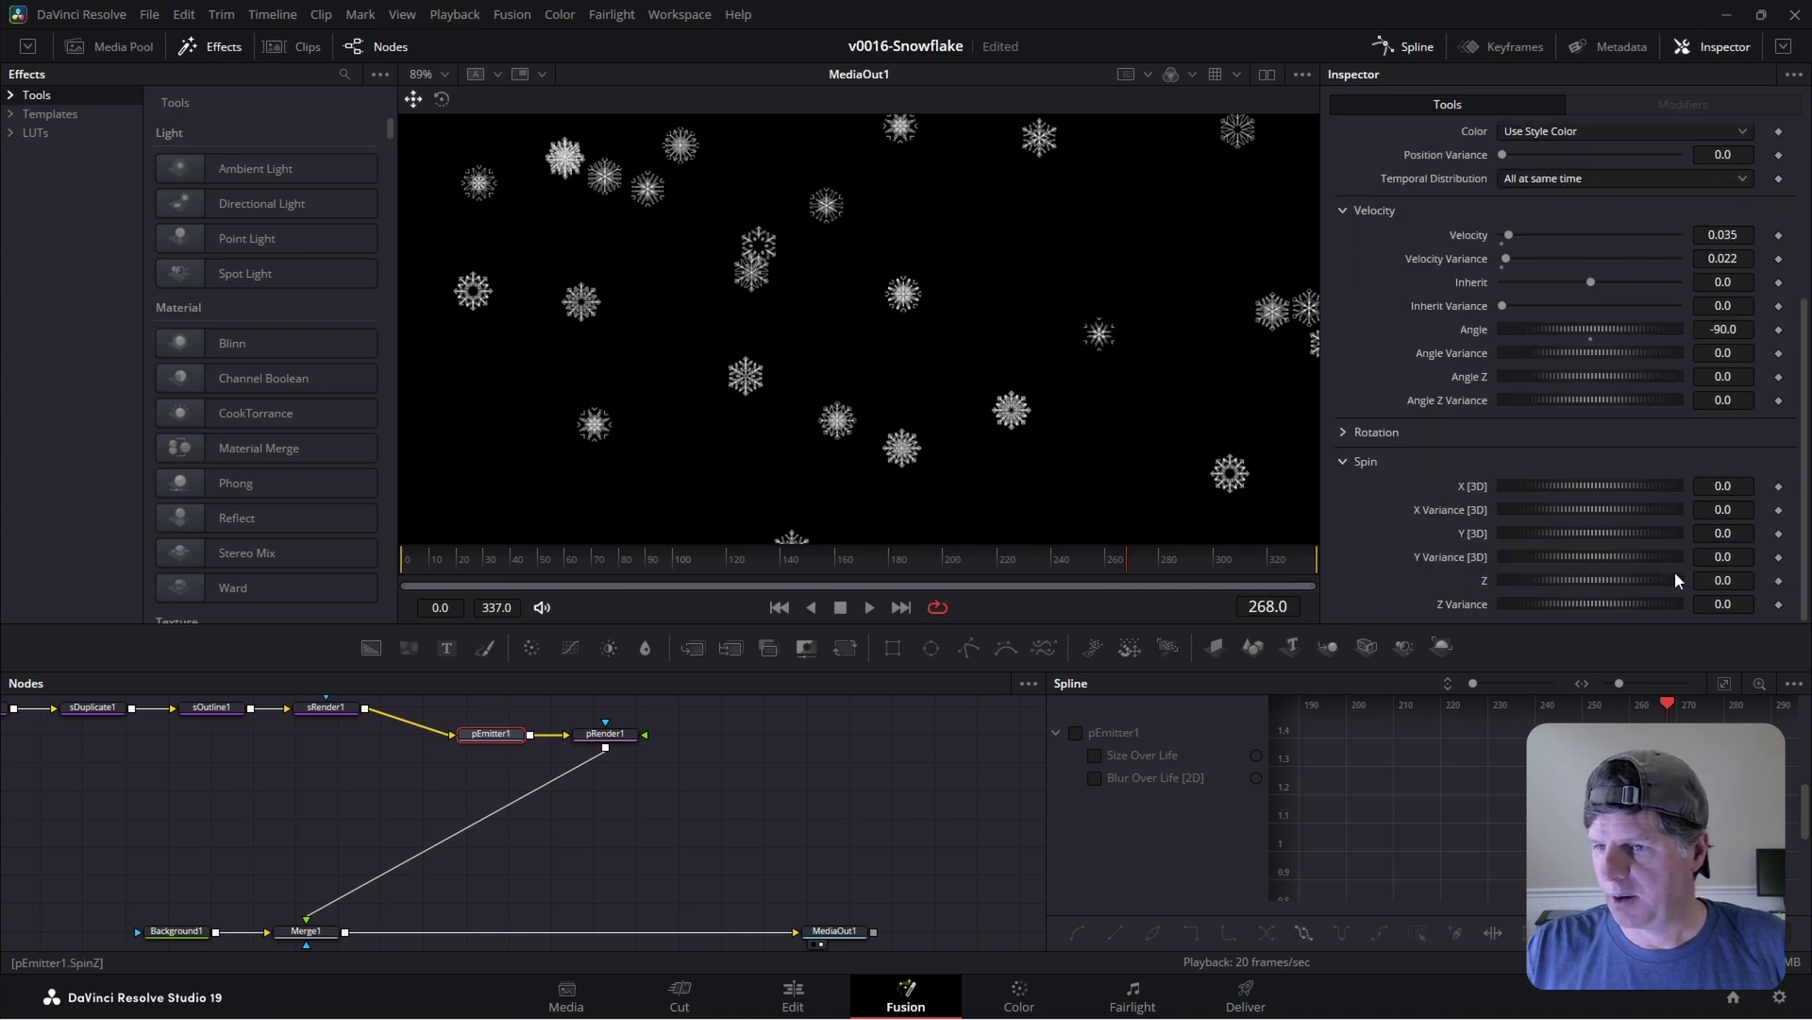
left_click_drag(1718, 578, 1739, 578)
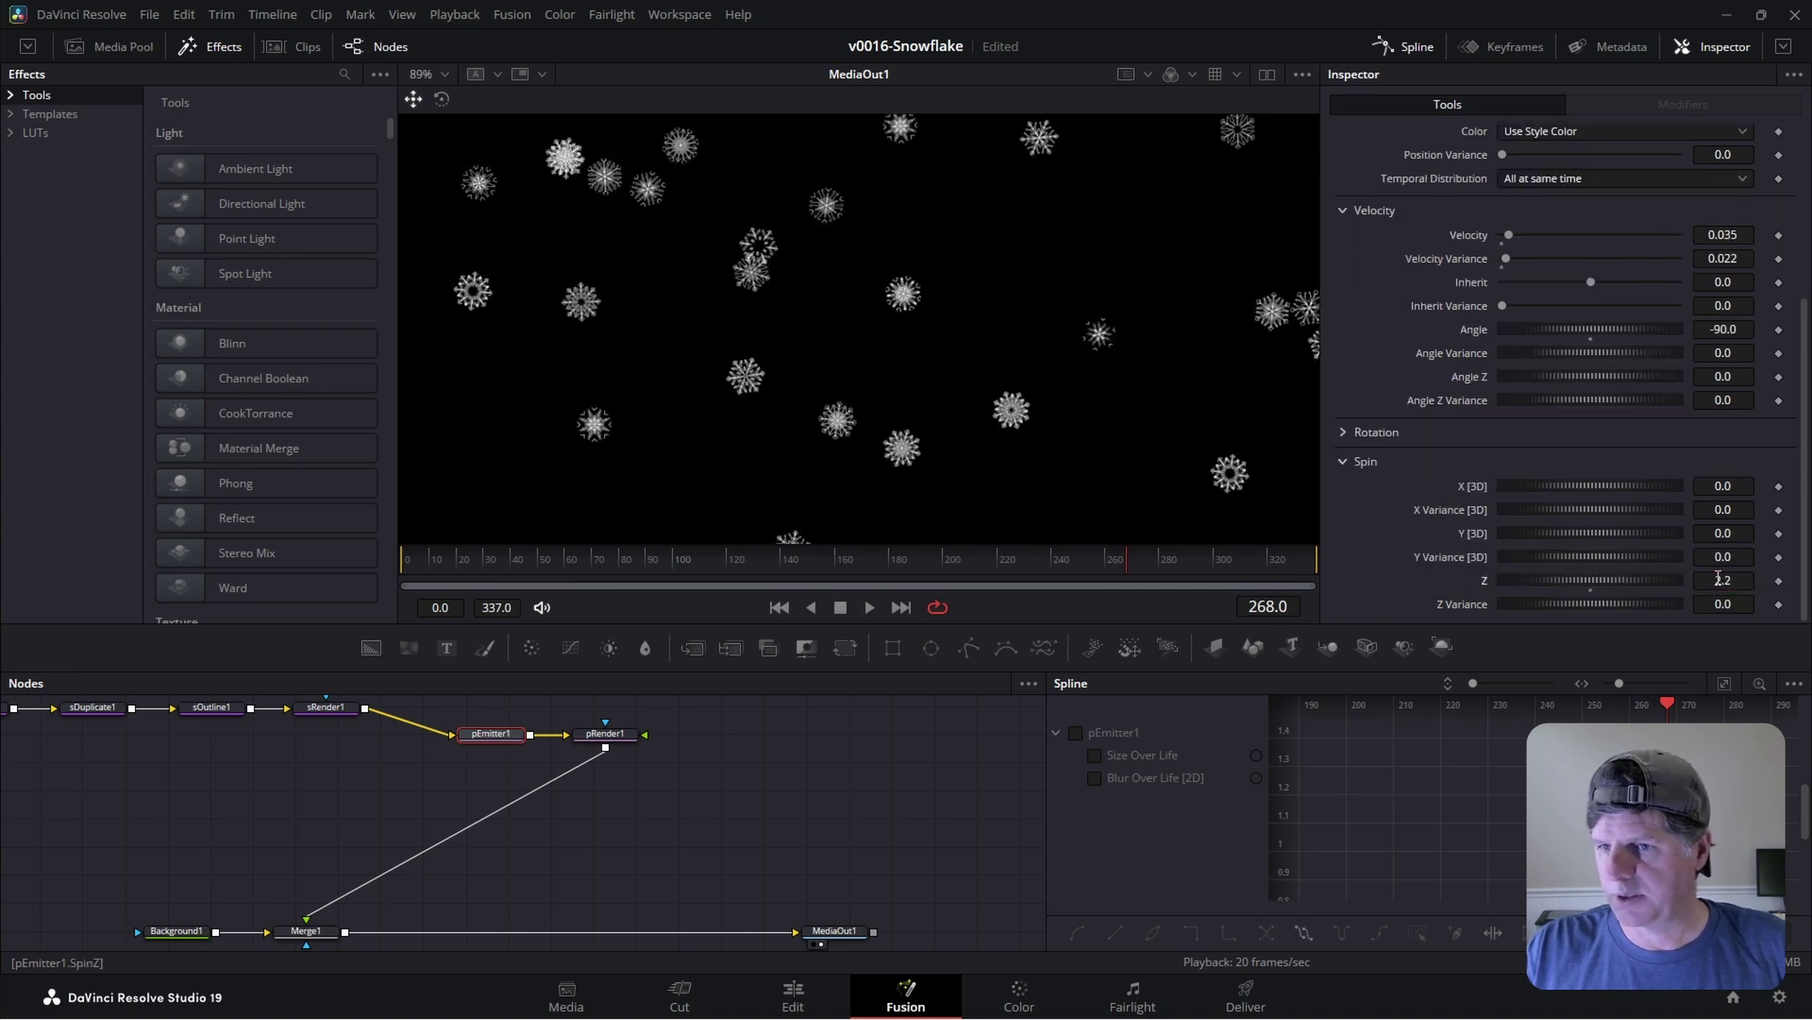
left_click(1723, 604)
type("3.6")
key("Return")
key("space")
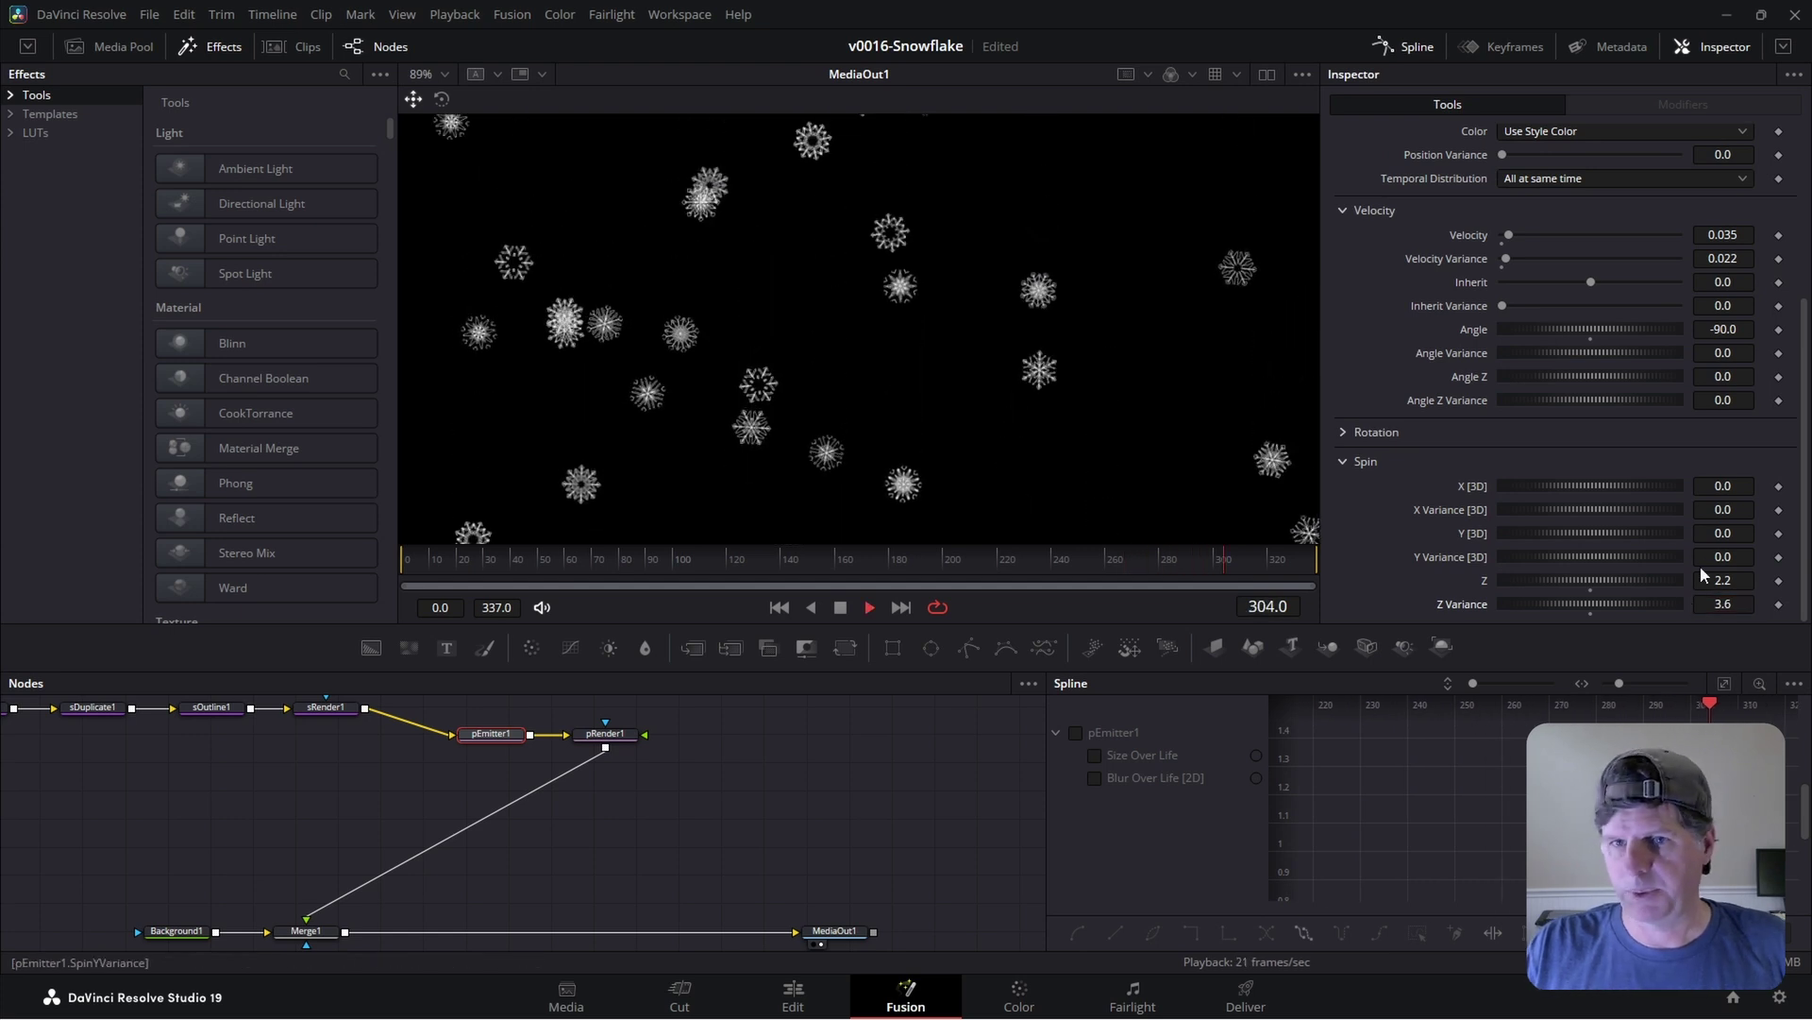
left_click_drag(1720, 579, 1728, 580)
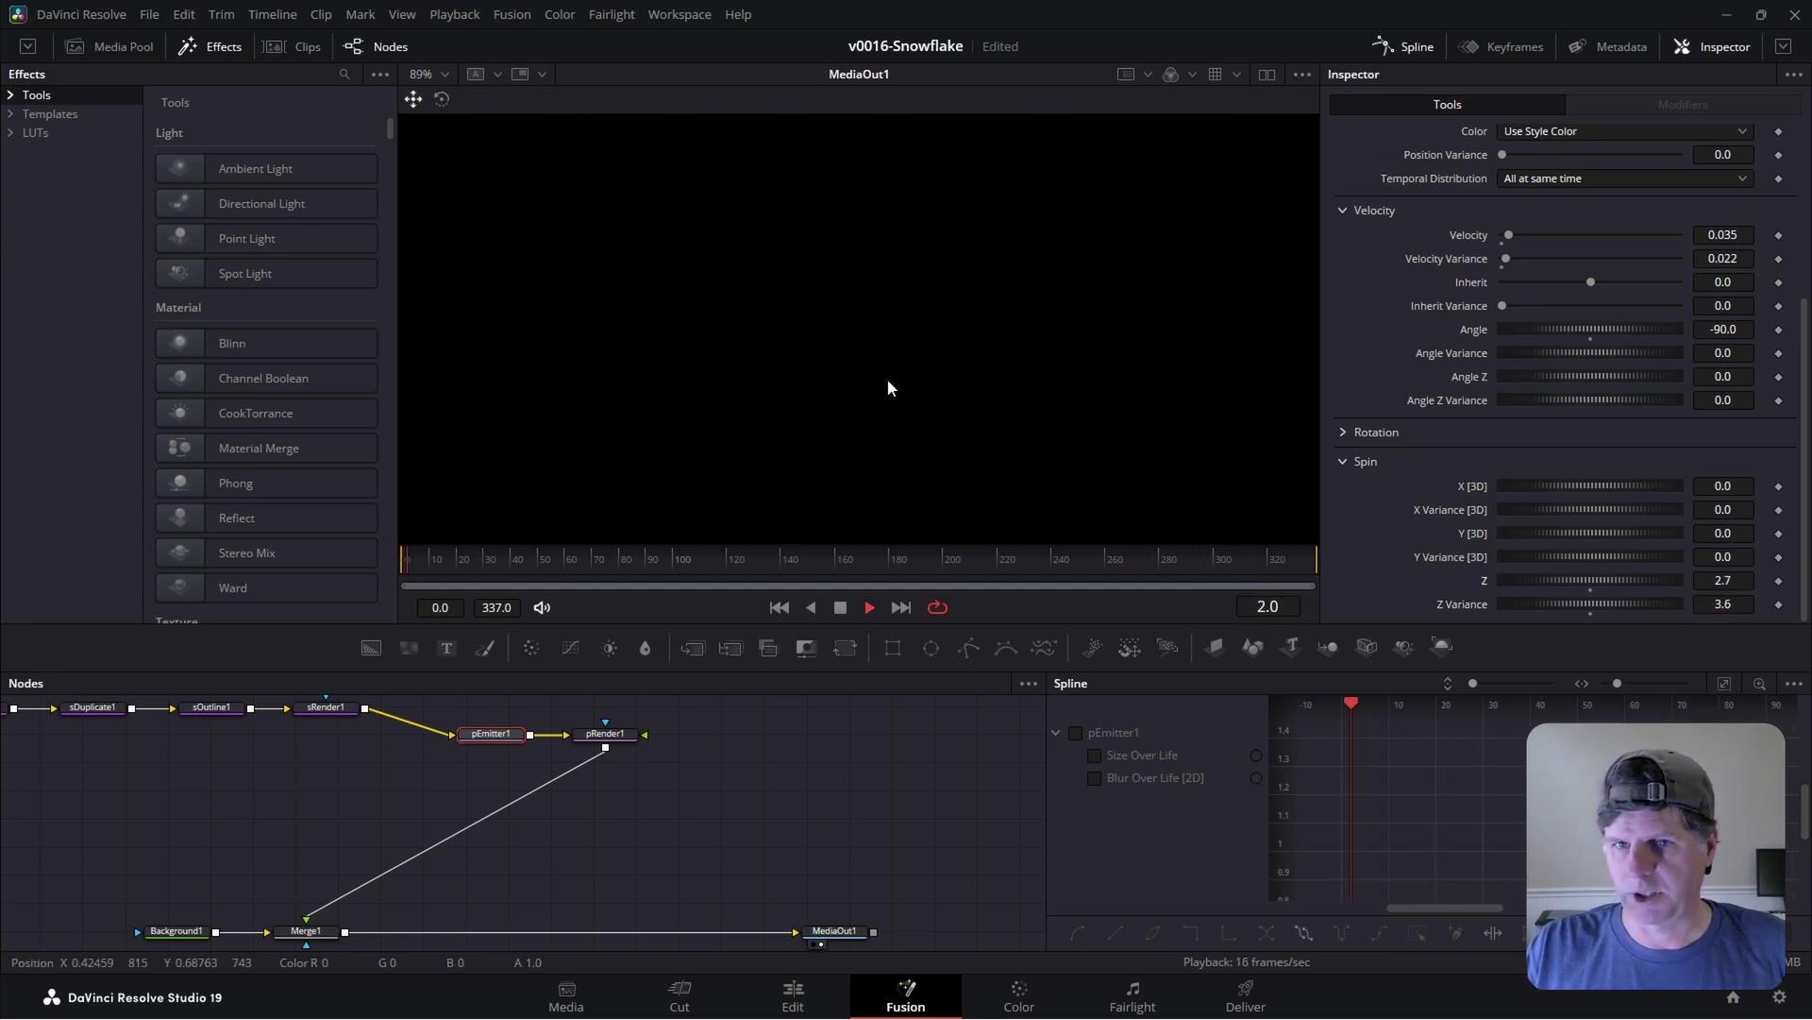
left_click_drag(492, 559, 700, 559)
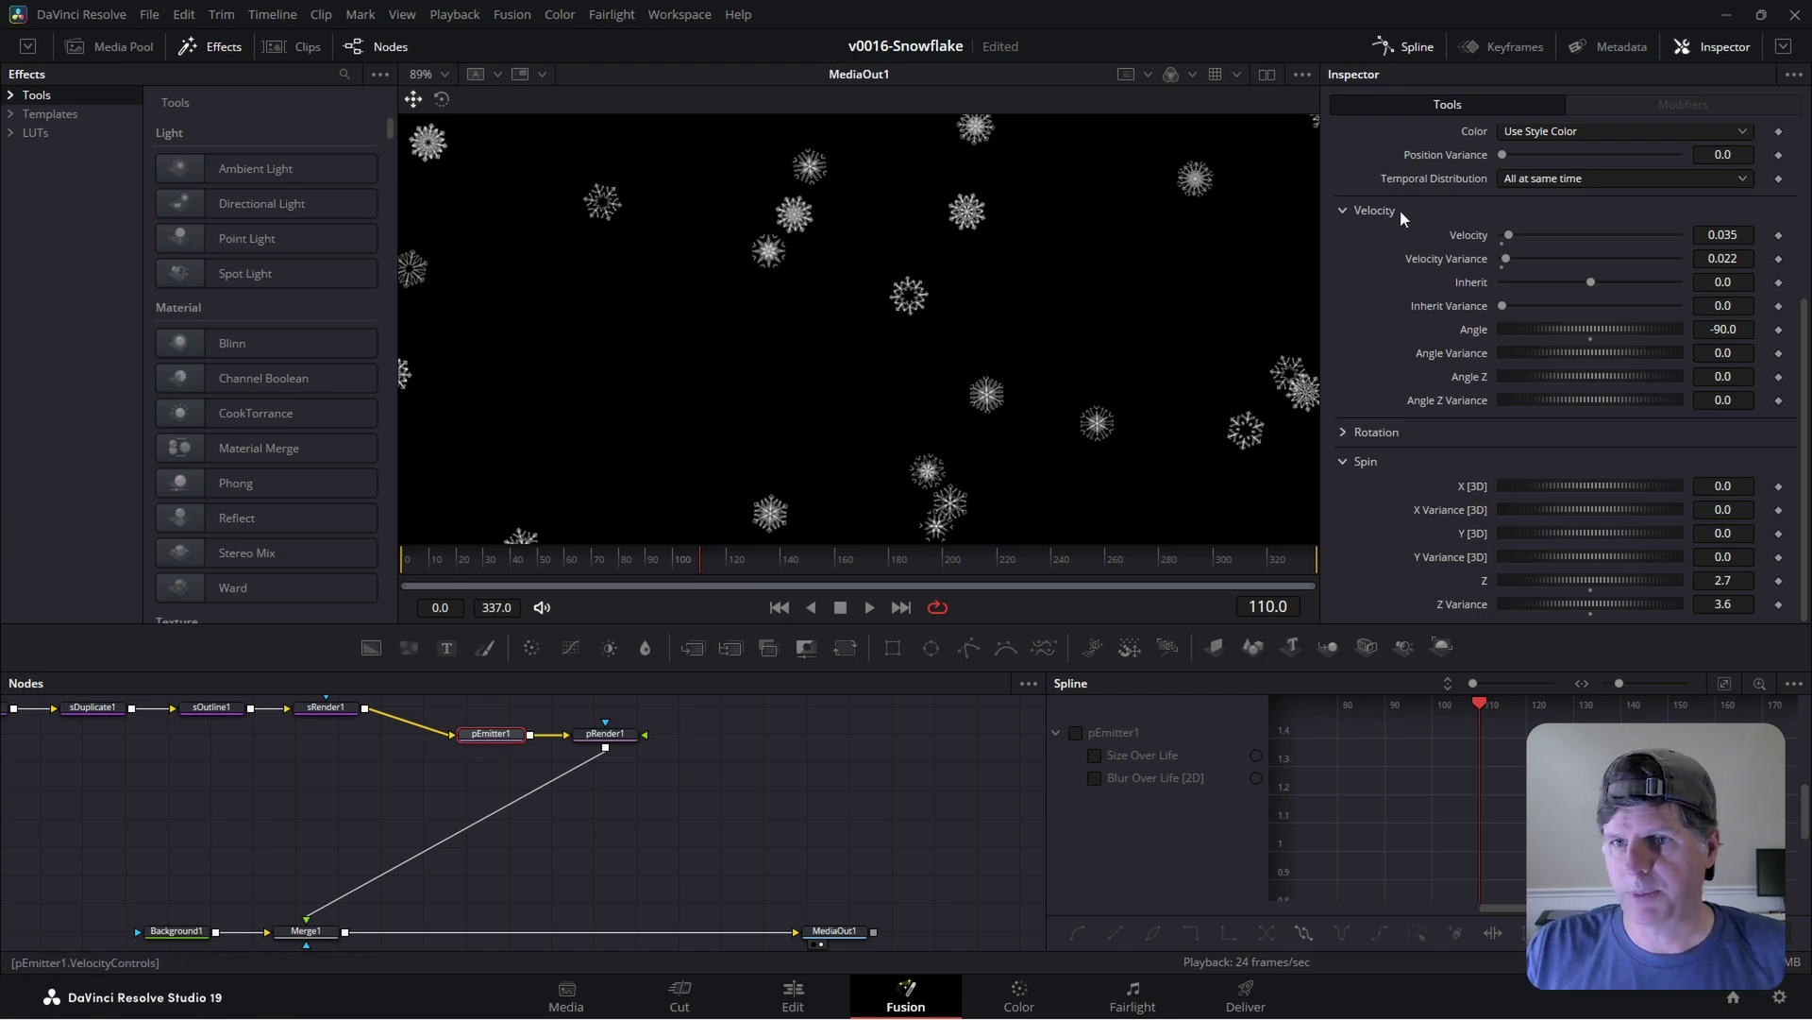
- Set pEmitter1's particle Size to about 0.1158 and its Size Variance to about 0.2086
scroll(1514, 242, "up", 10)
left_click(1566, 174)
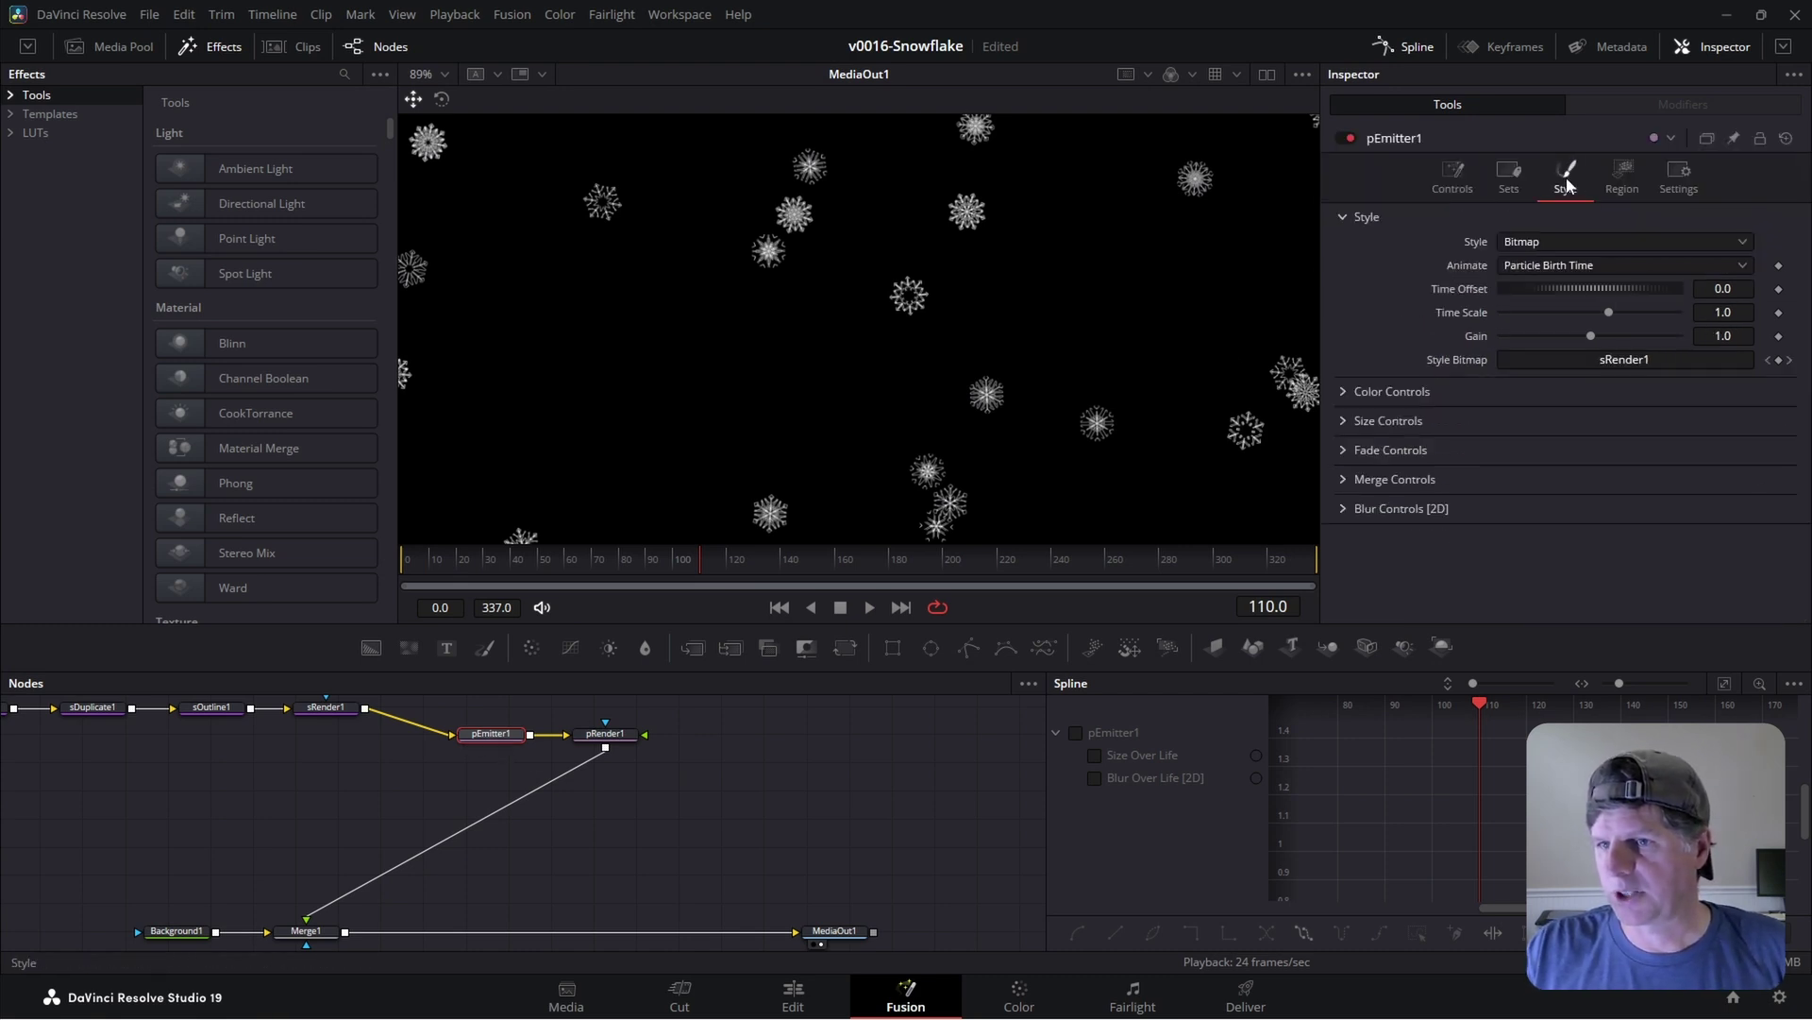
left_click(1342, 420)
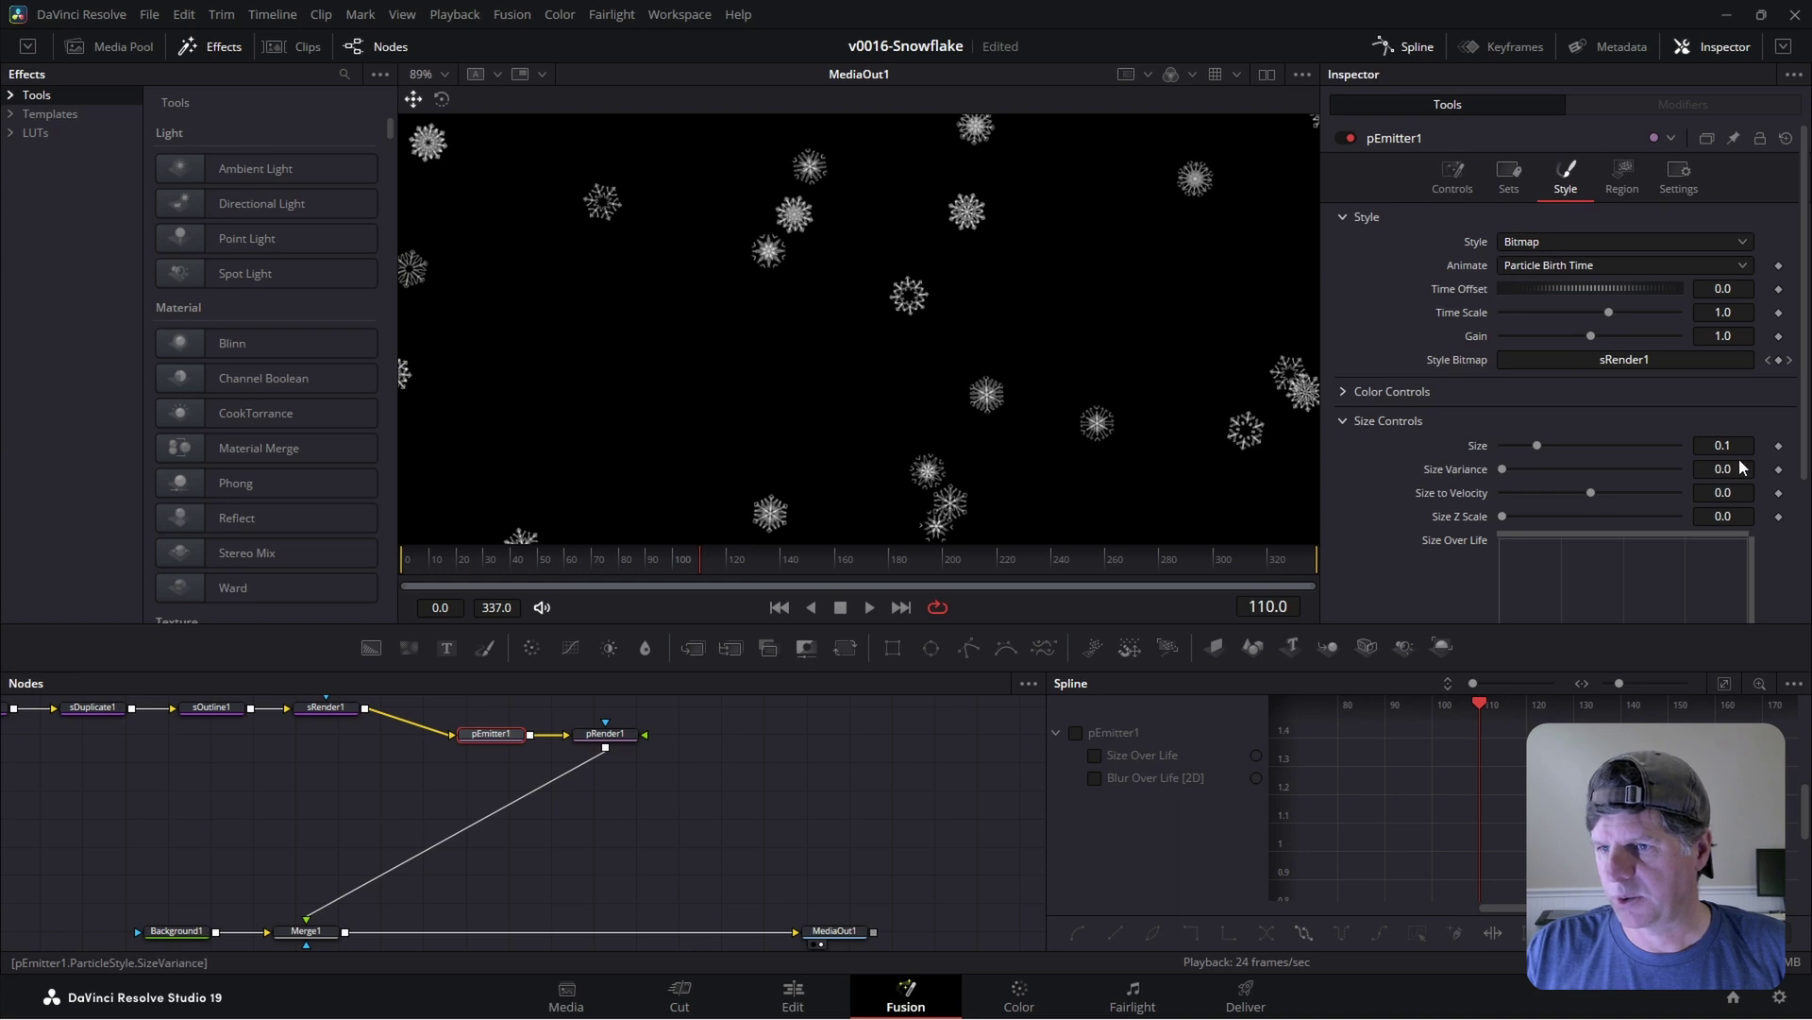
left_click_drag(1539, 444, 1555, 445)
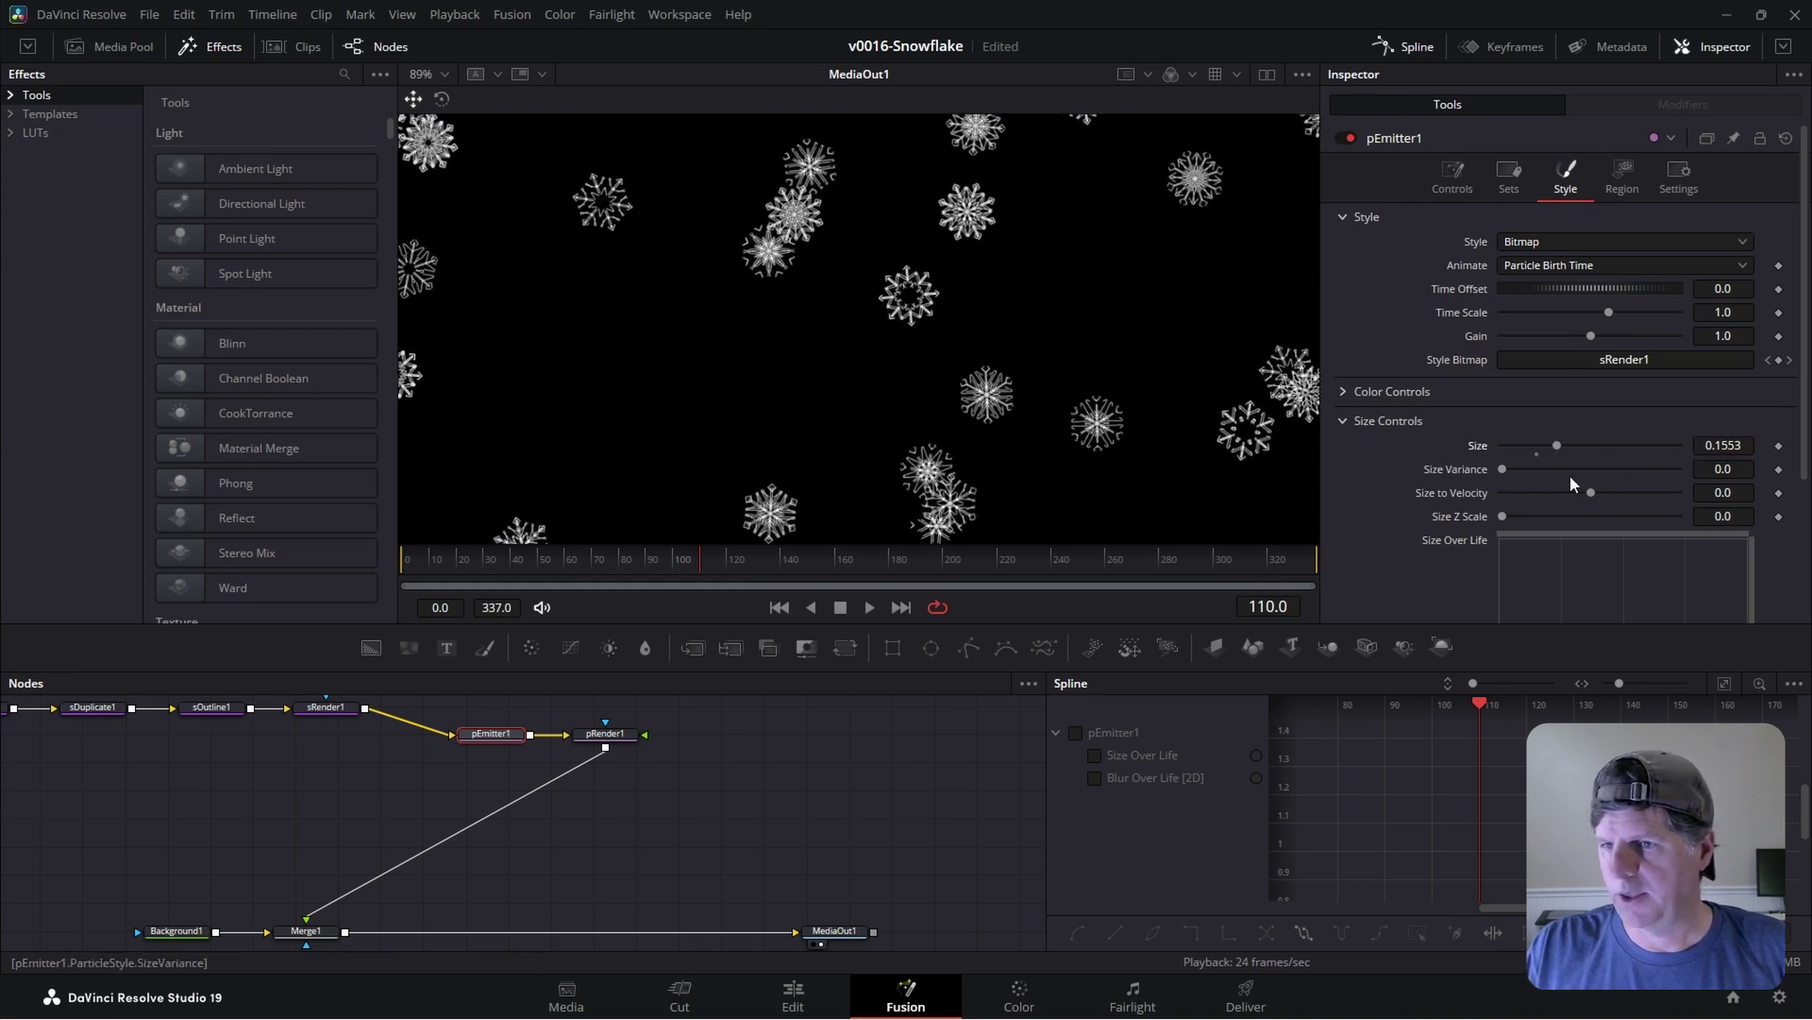
left_click_drag(1503, 470, 1577, 470)
left_click_drag(1739, 445, 1690, 444)
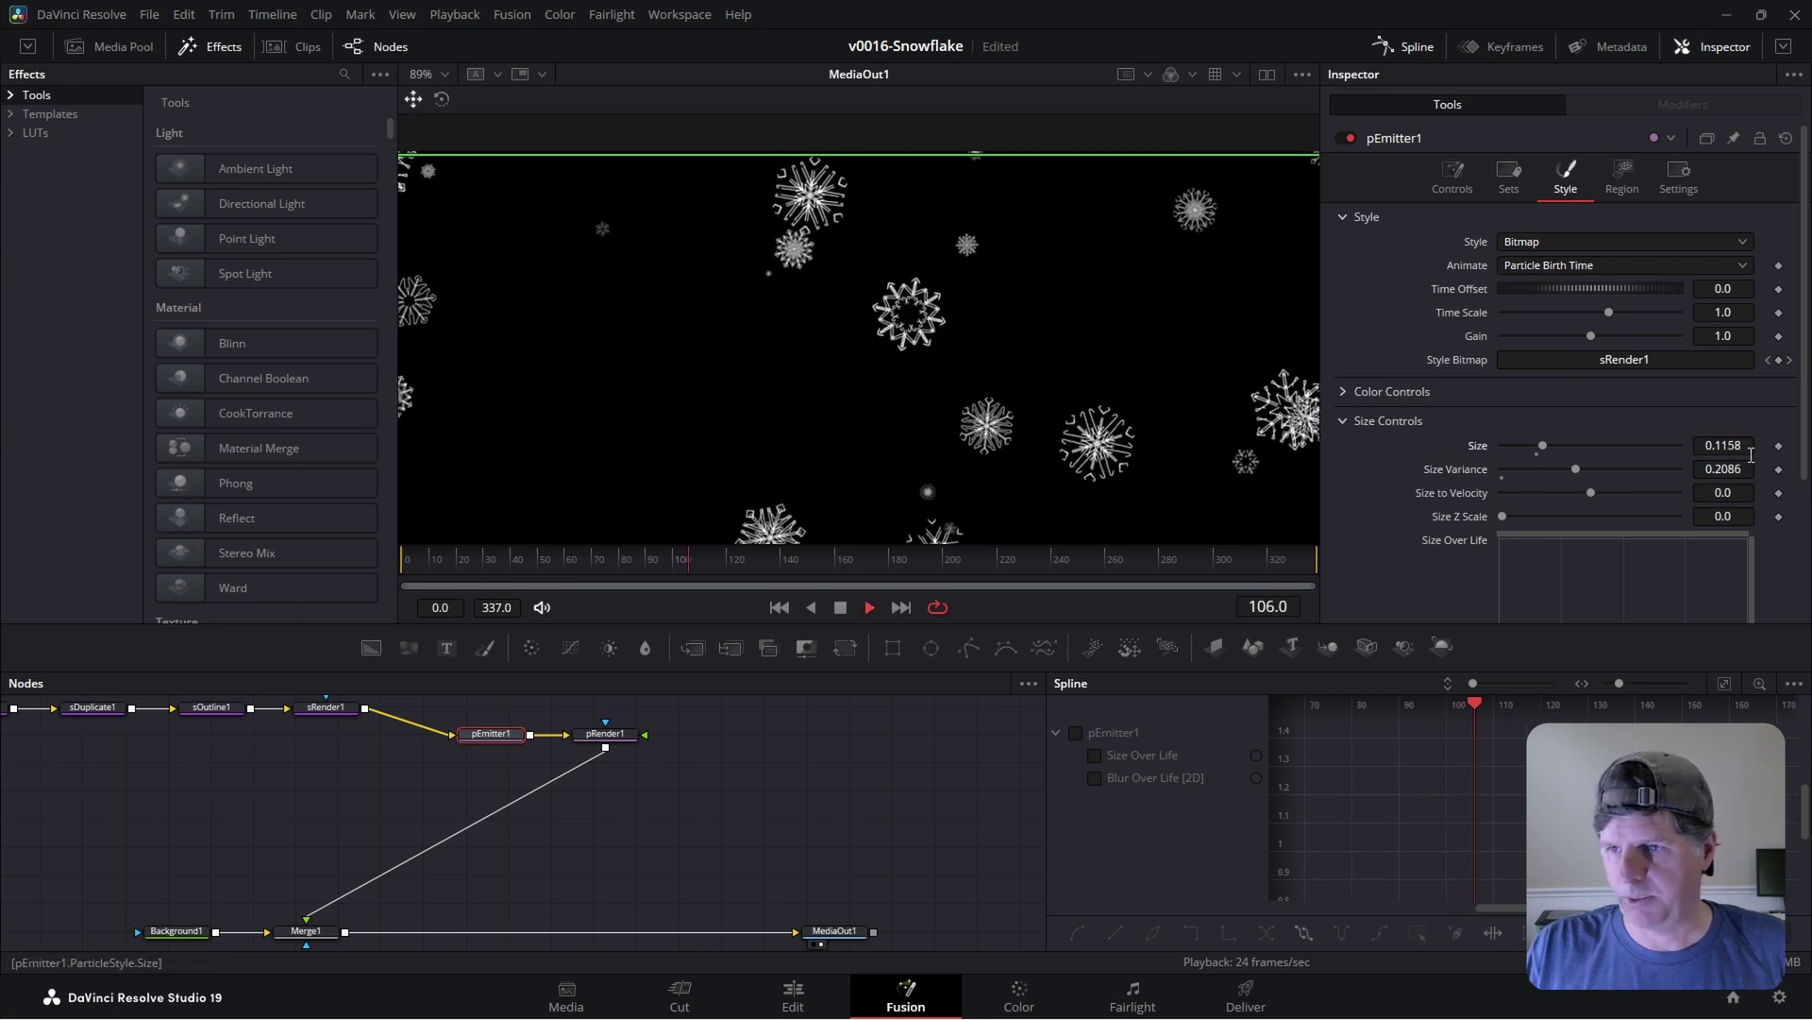
- Set pEmitter1's Size Variance to about 0.0823 and its Size to about 0.1154
left_click_drag(1749, 470, 1694, 444)
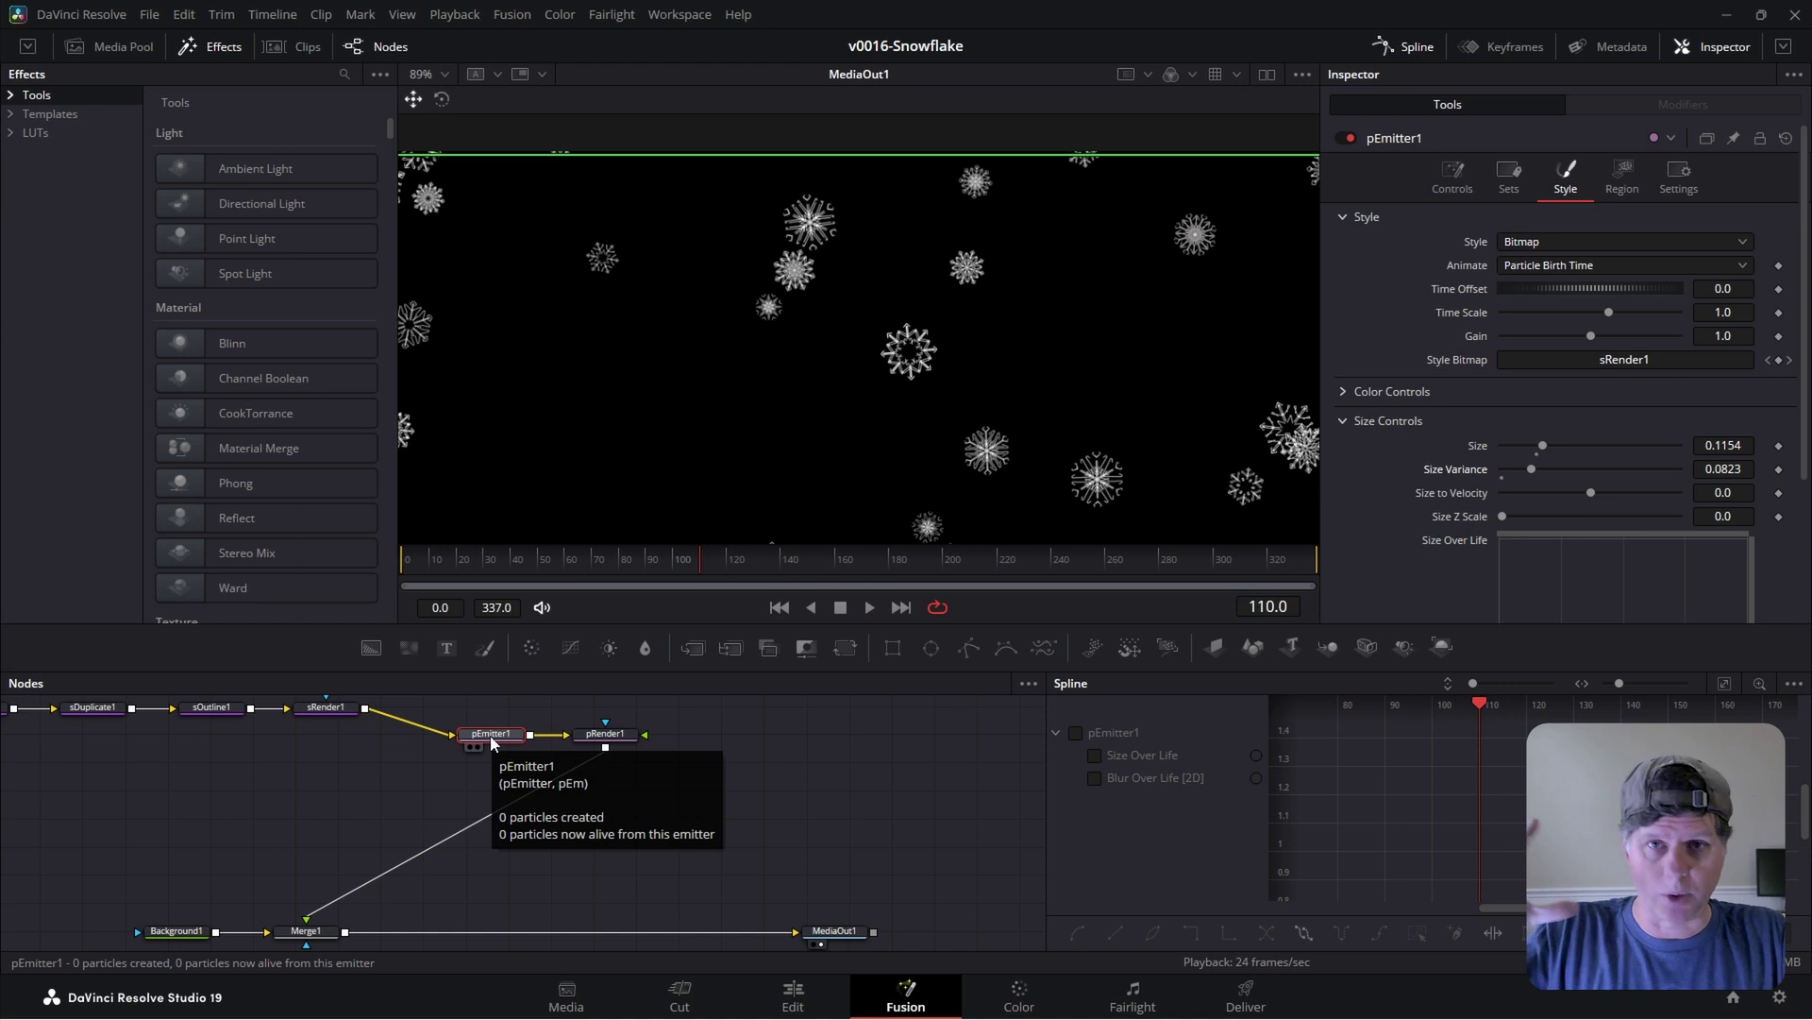
- Make room between pEmitter1 and pRender1 and insert a pTurbulence node between them
left_click_drag(491, 736, 430, 739)
left_click_drag(620, 734, 718, 735)
left_click(407, 740)
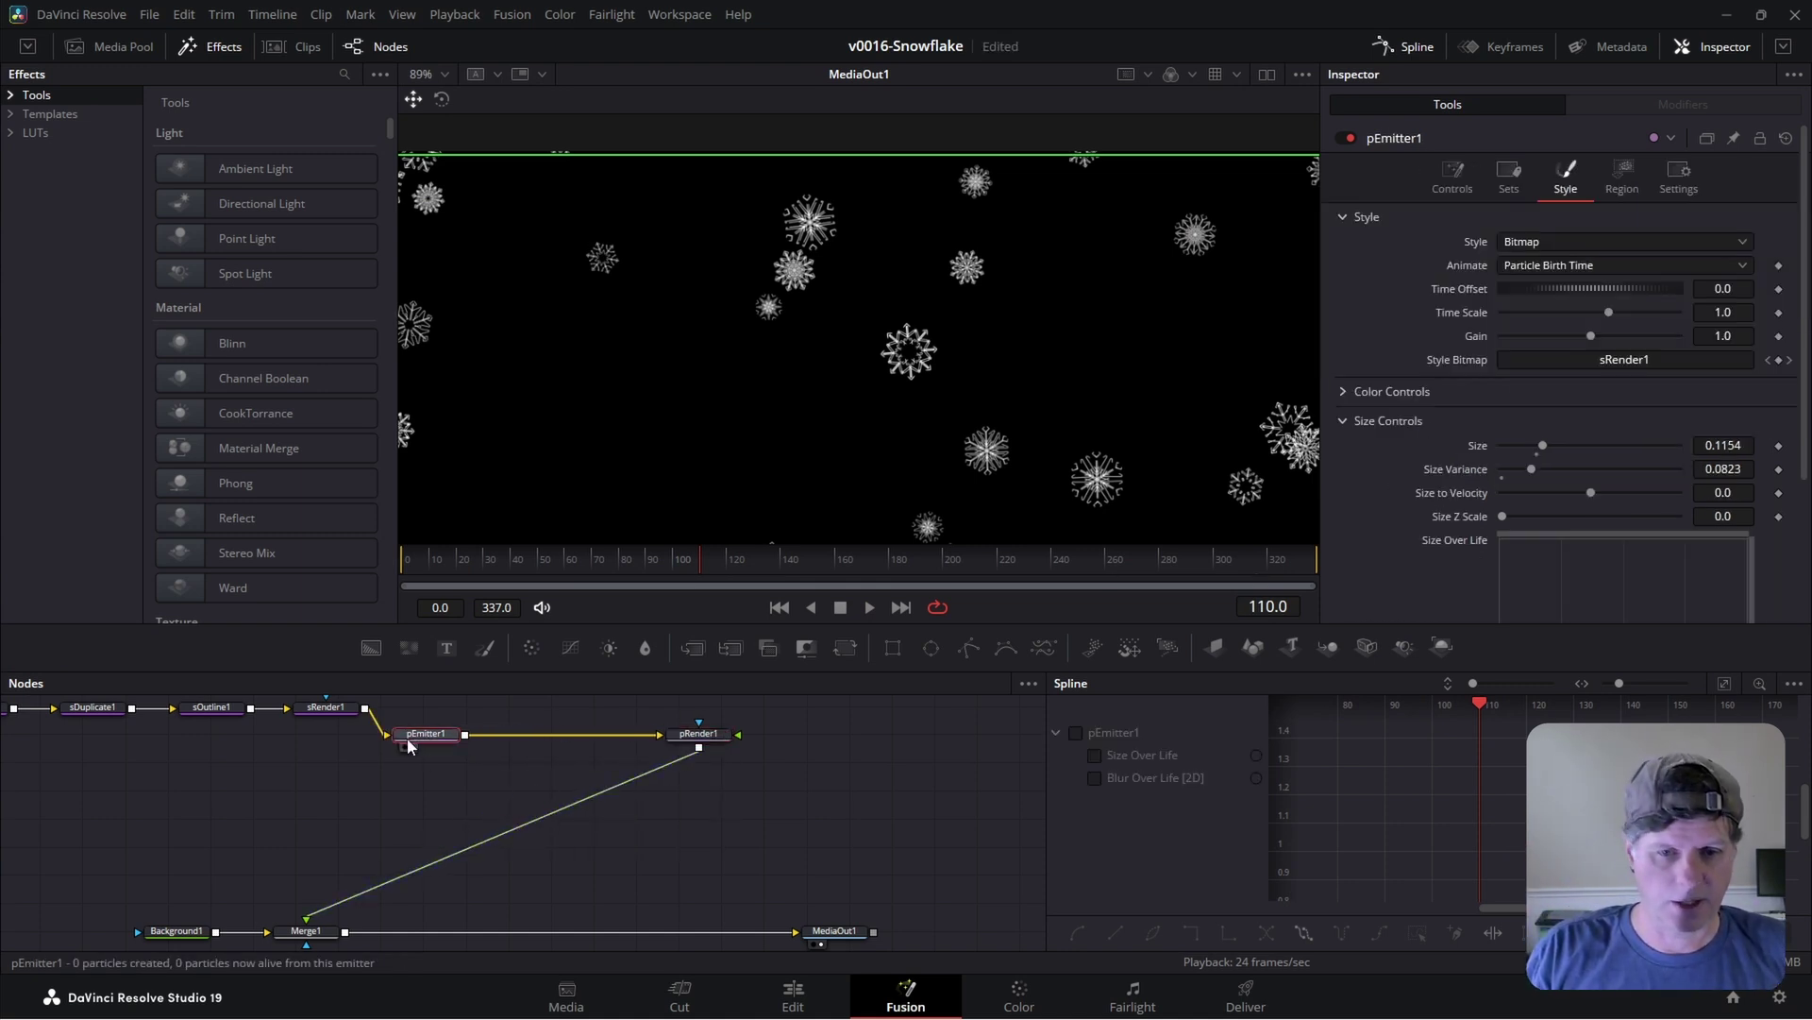
key("shift+space")
type("ptur")
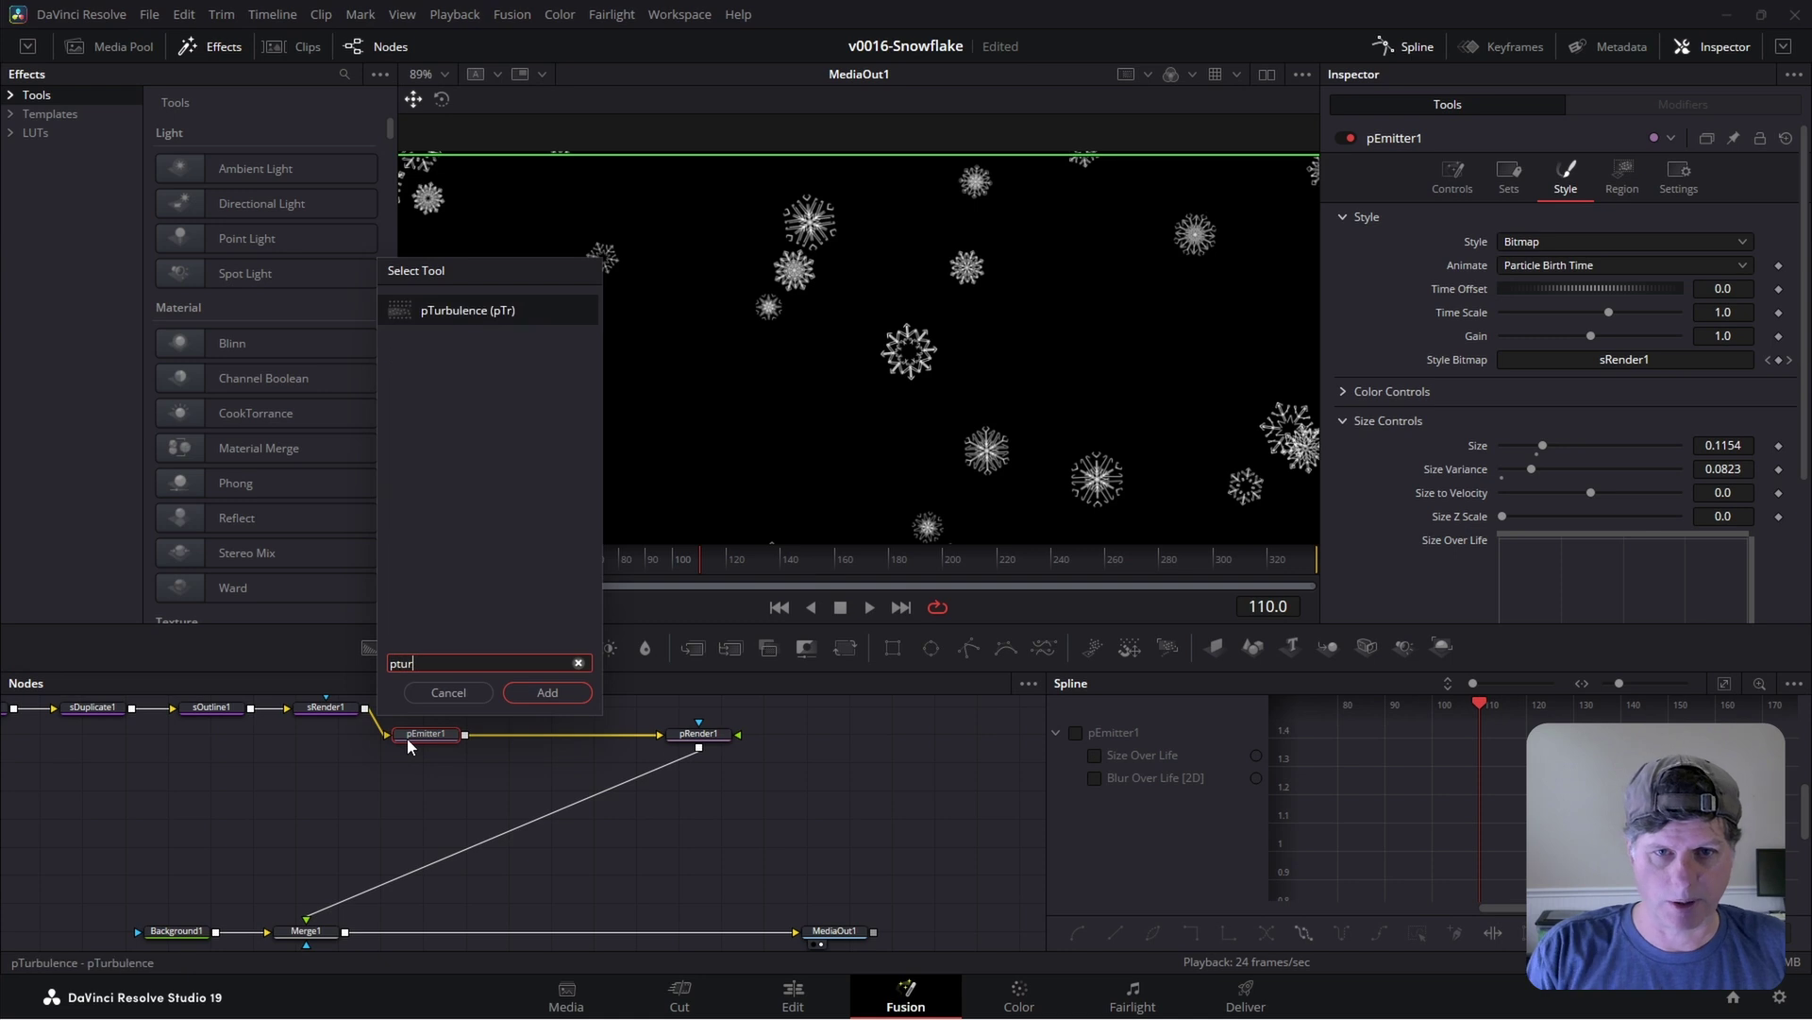
key("Return")
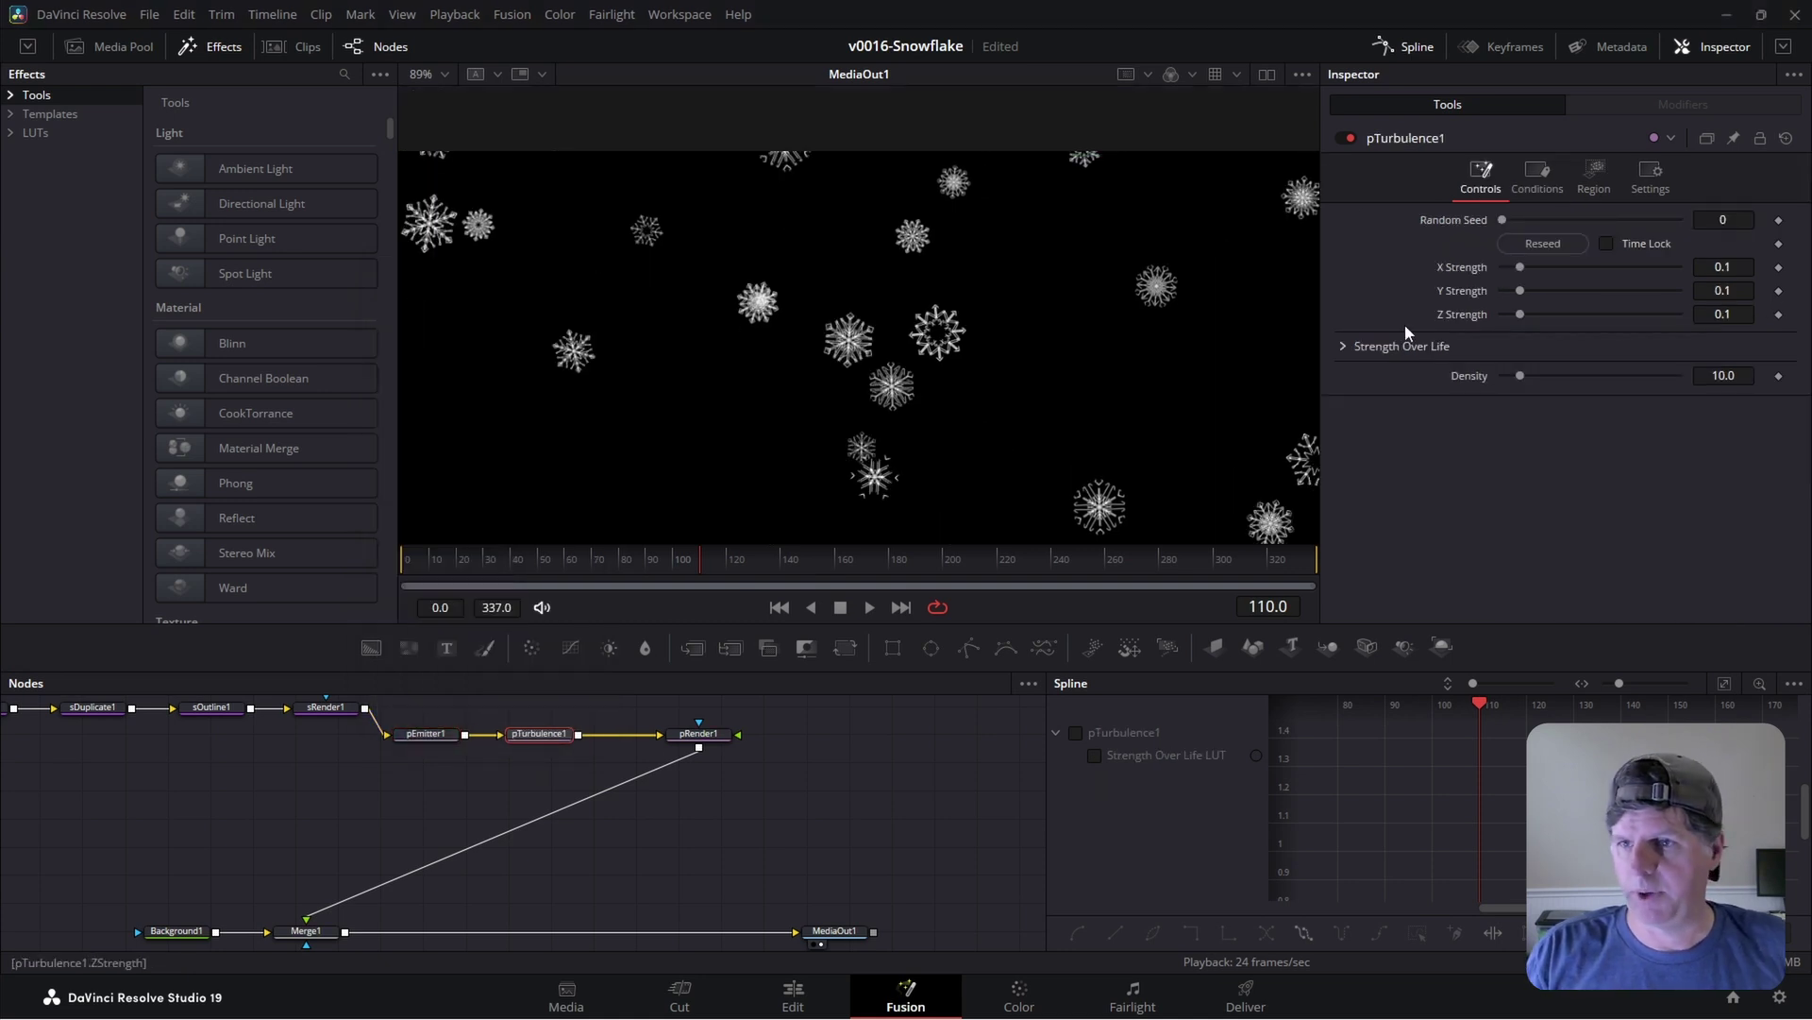
- Set pTurbulence1's X Strength to 0.164, Y Strength to 0.057 and Density to 48.7, previewing the drift
mouse_move(1726, 266)
left_mouse_down()
mouse_move(1801, 266)
mouse_move(1725, 270)
left_mouse_up()
key("space")
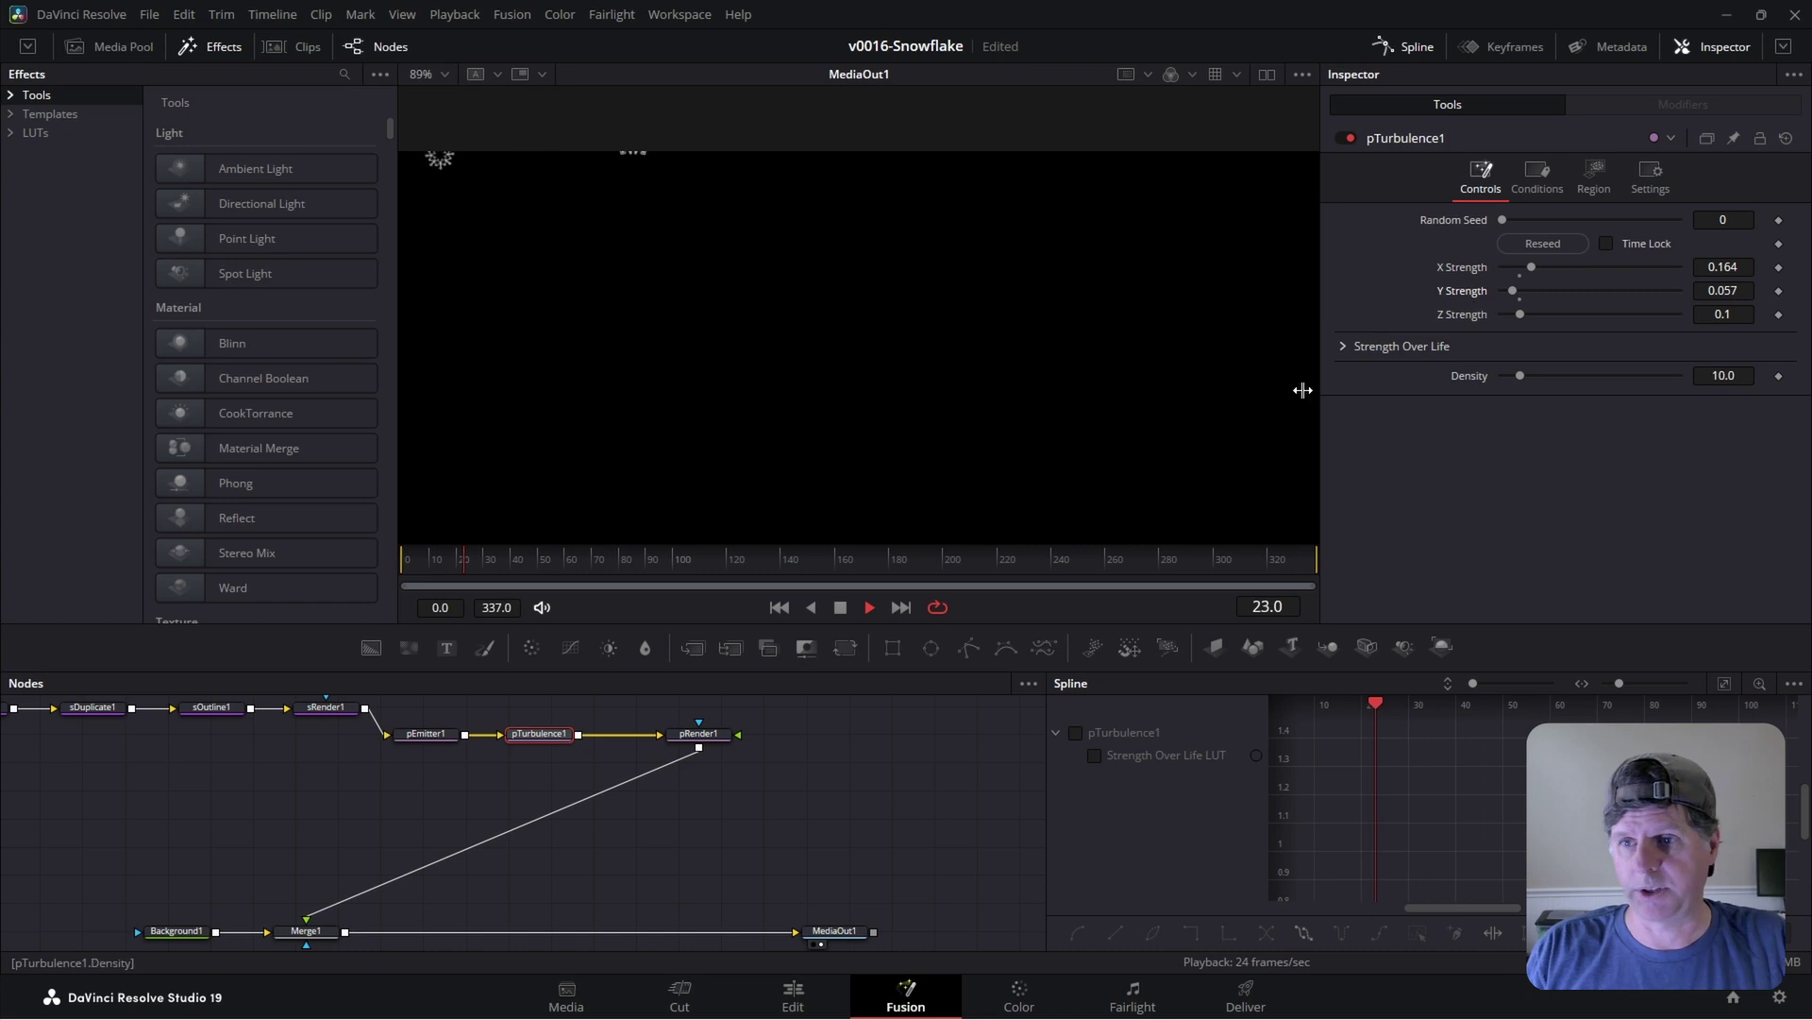
left_click_drag(1520, 375, 1586, 377)
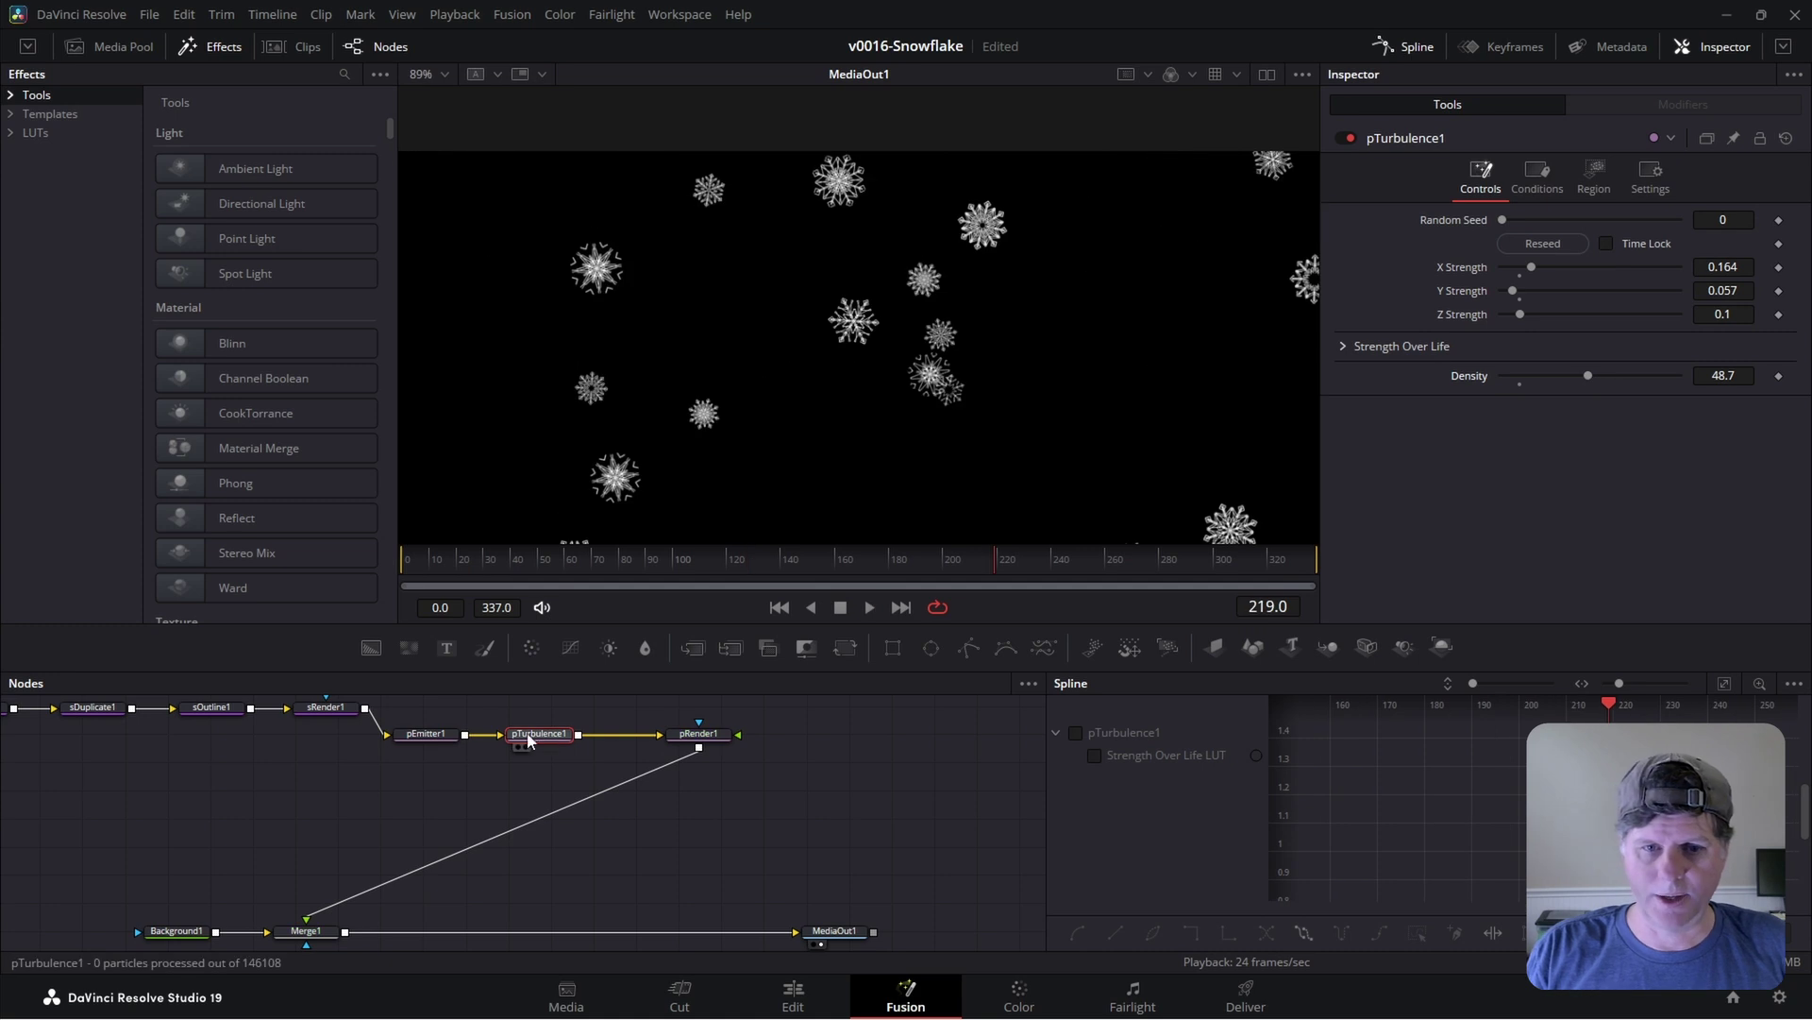
- Line up the particle nodes in the shape node row and insert a Soft Glow node after pRender1
left_click_drag(444, 741, 541, 707)
mouse_move(688, 738)
left_mouse_down()
mouse_move(695, 724)
mouse_move(671, 720)
left_mouse_up()
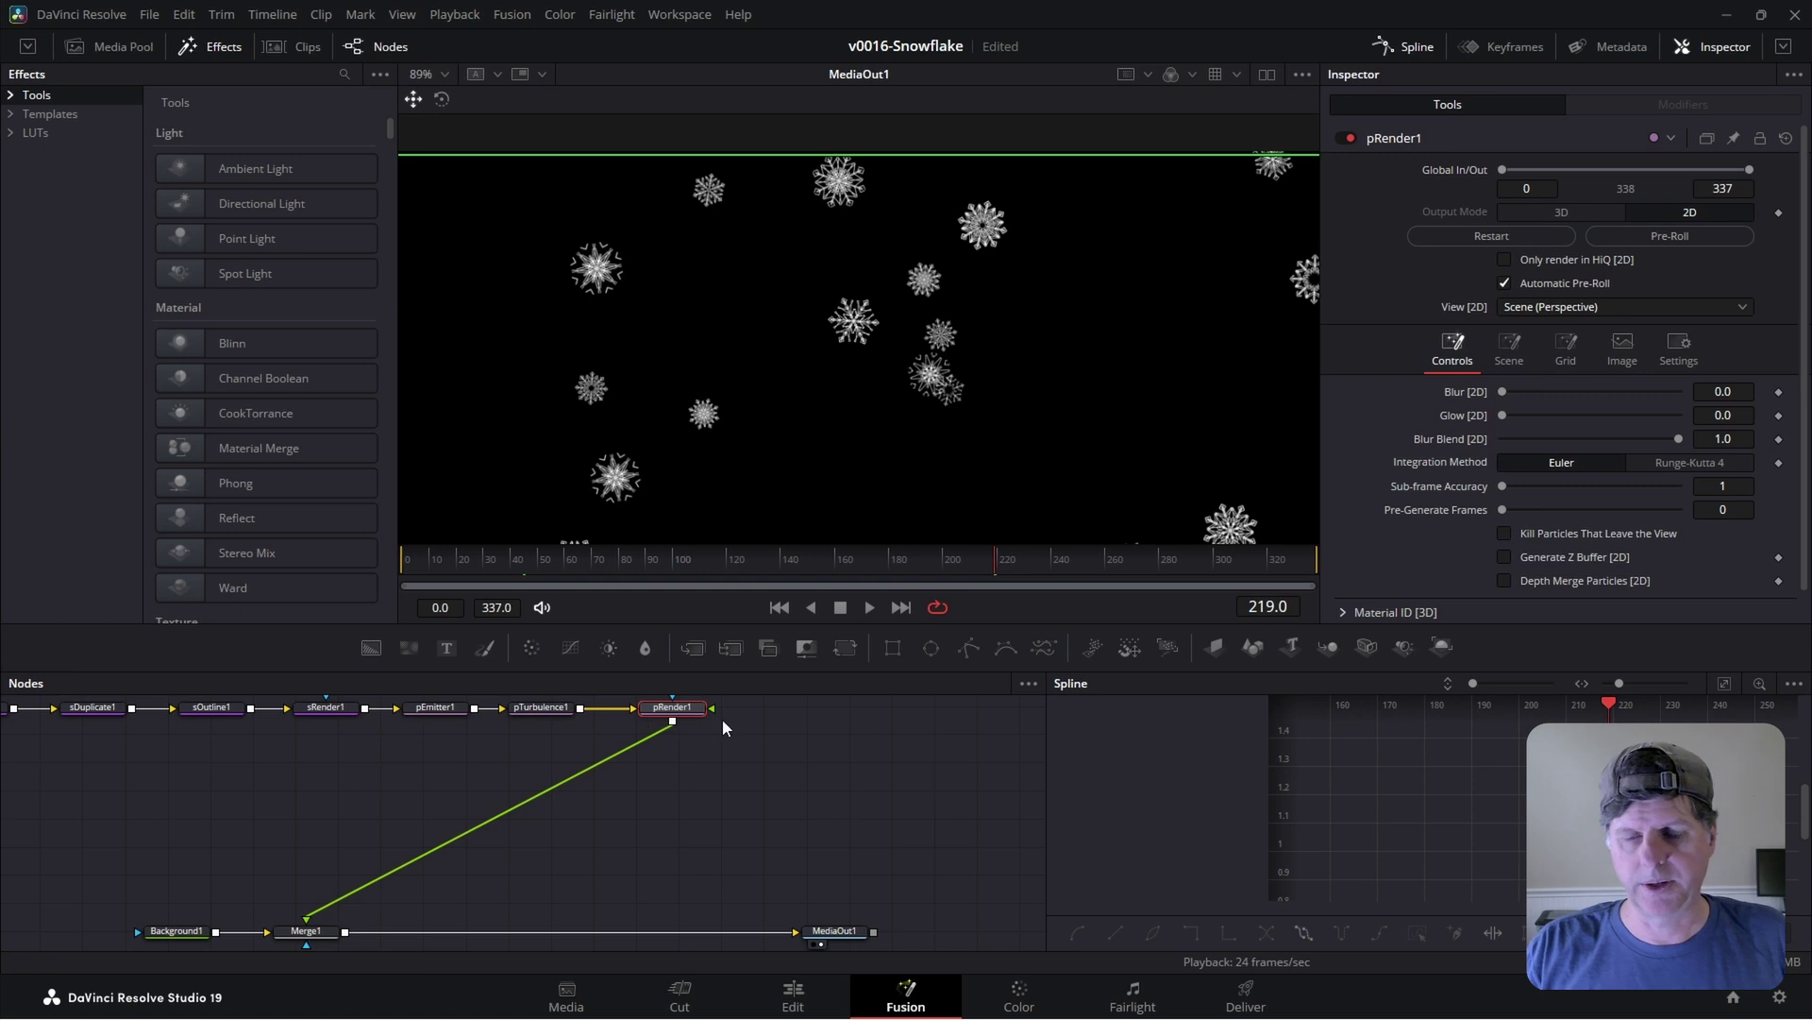
key("shift+space")
type("ptur")
key("BackSpace")
key("BackSpace")
key("BackSpace")
key("BackSpace")
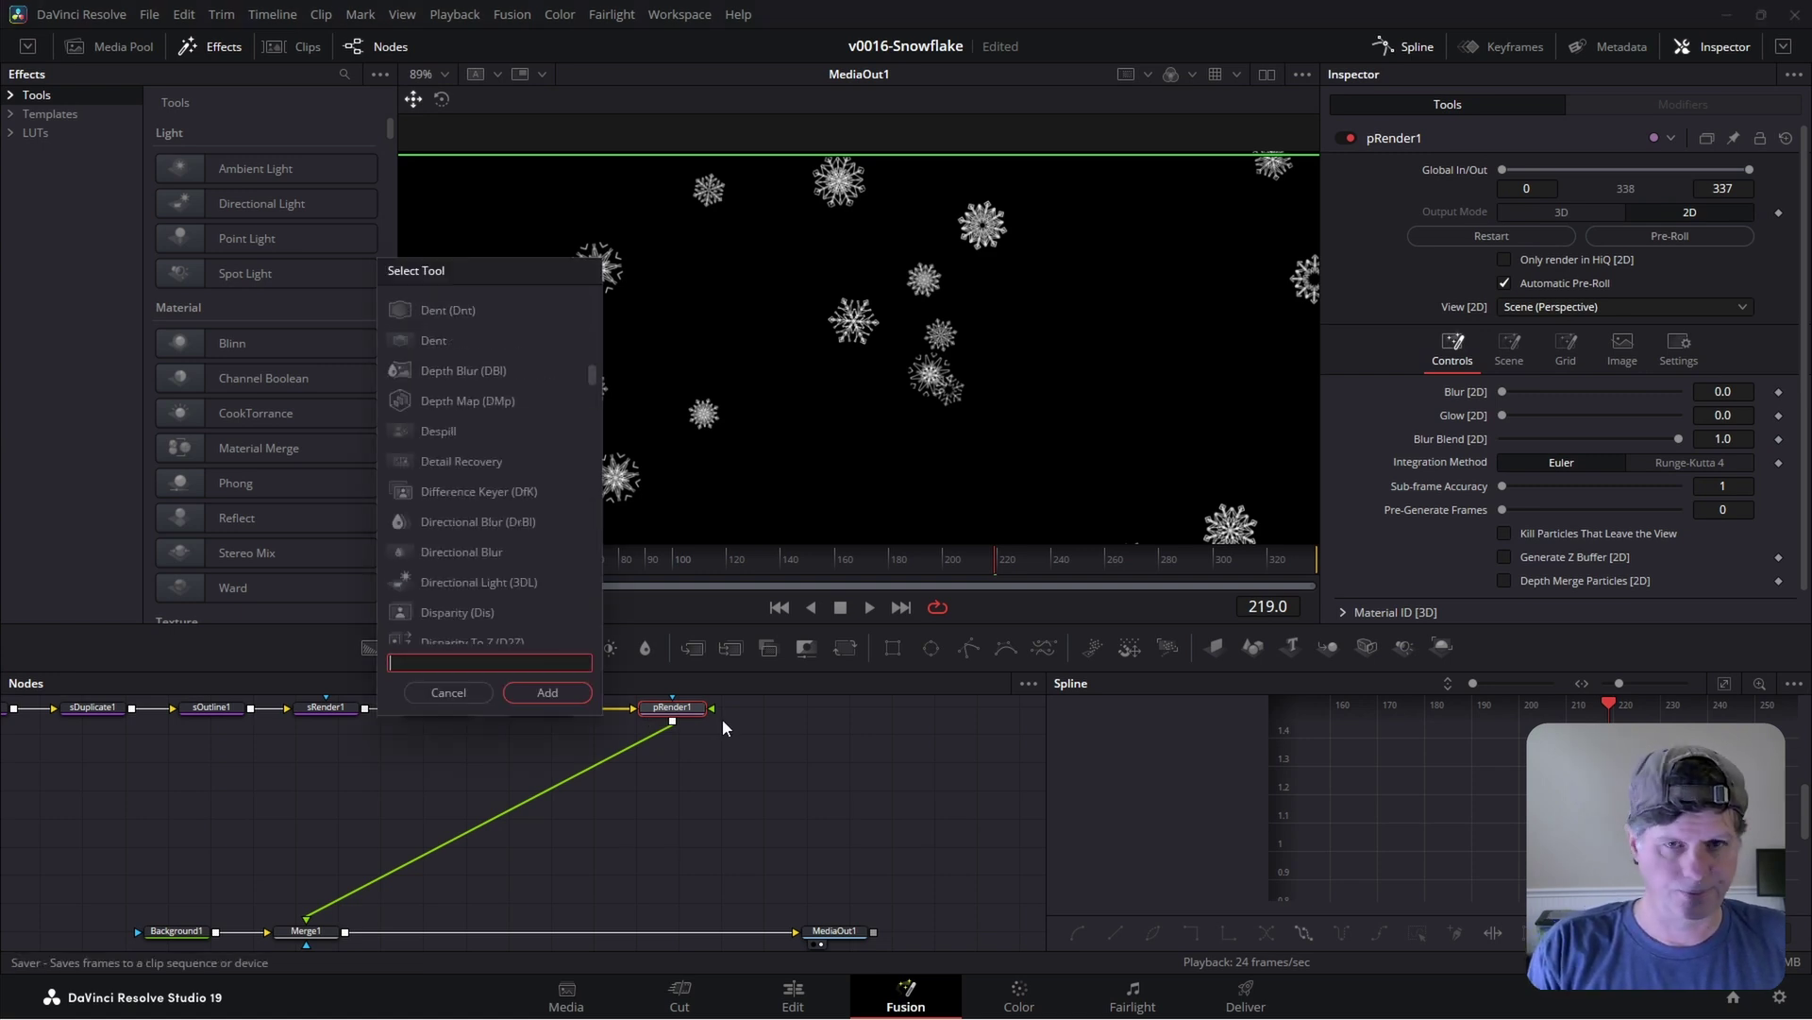
type("soft")
key("Return")
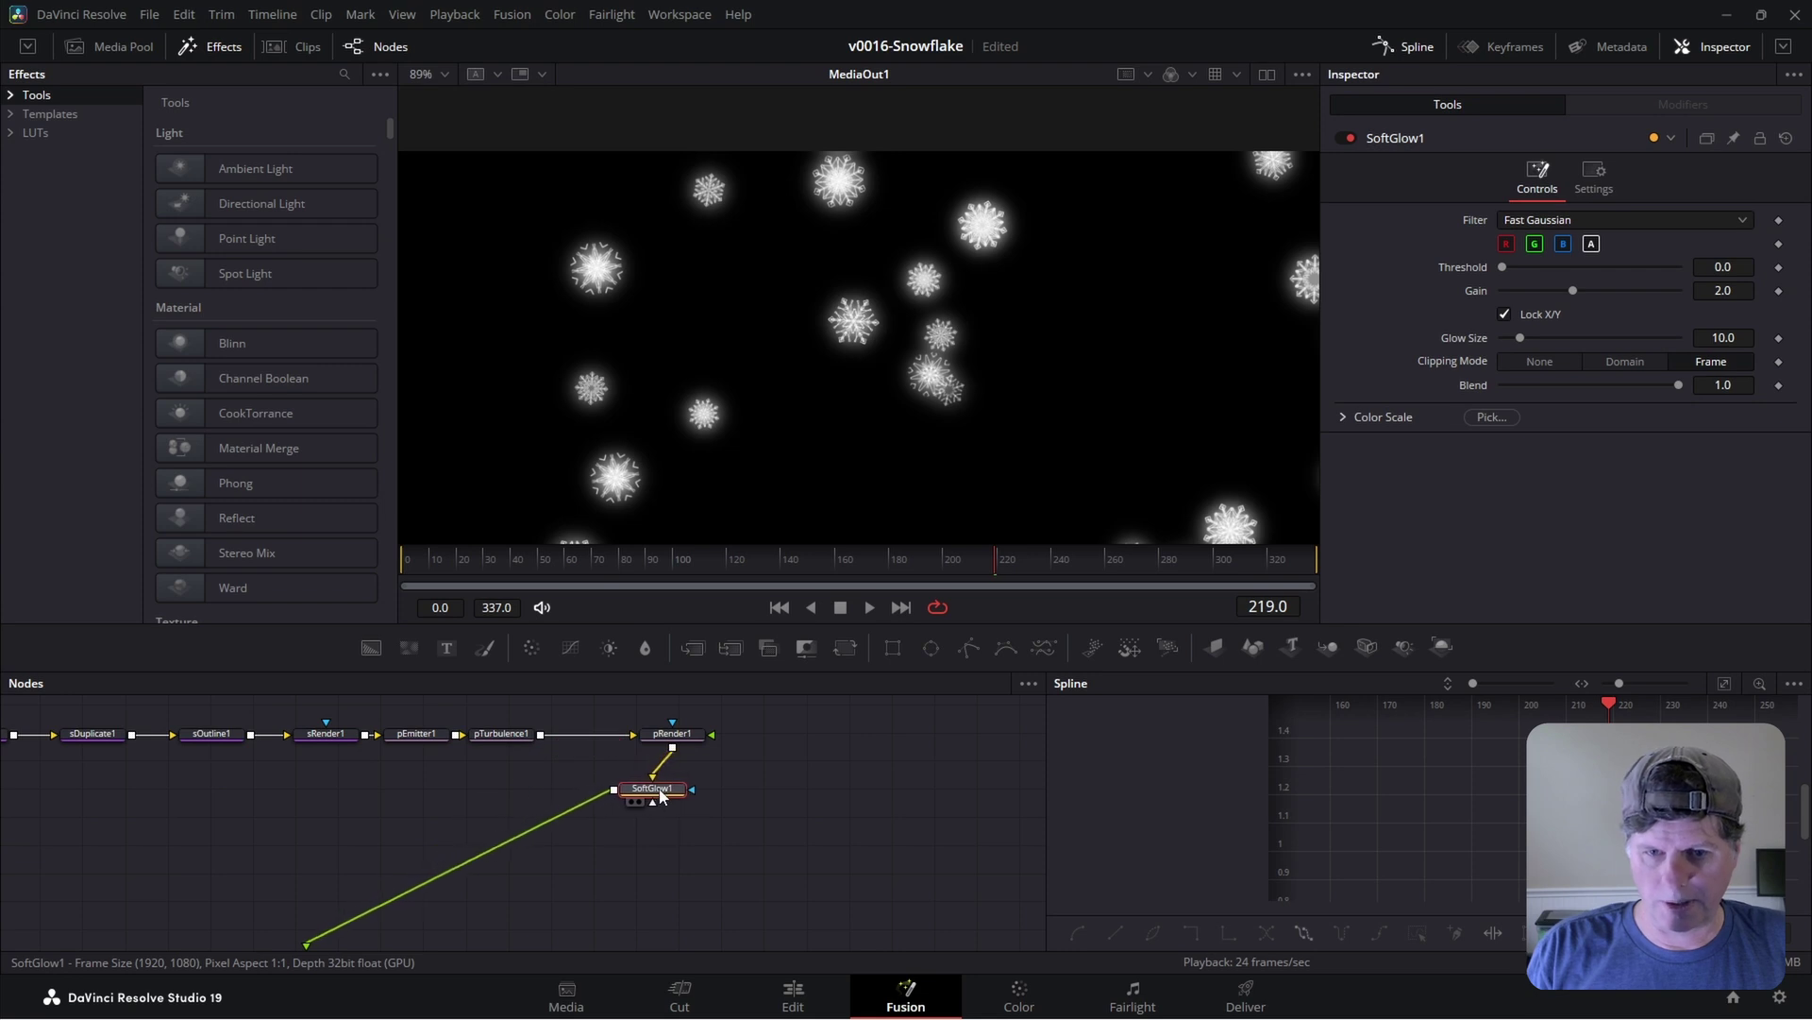
- Tint SoftGlow1 with Red Scale 0.0, Green Scale 1.326 and Blue Scale 1.989, and set its Gain to about 0.802
left_click(1336, 417)
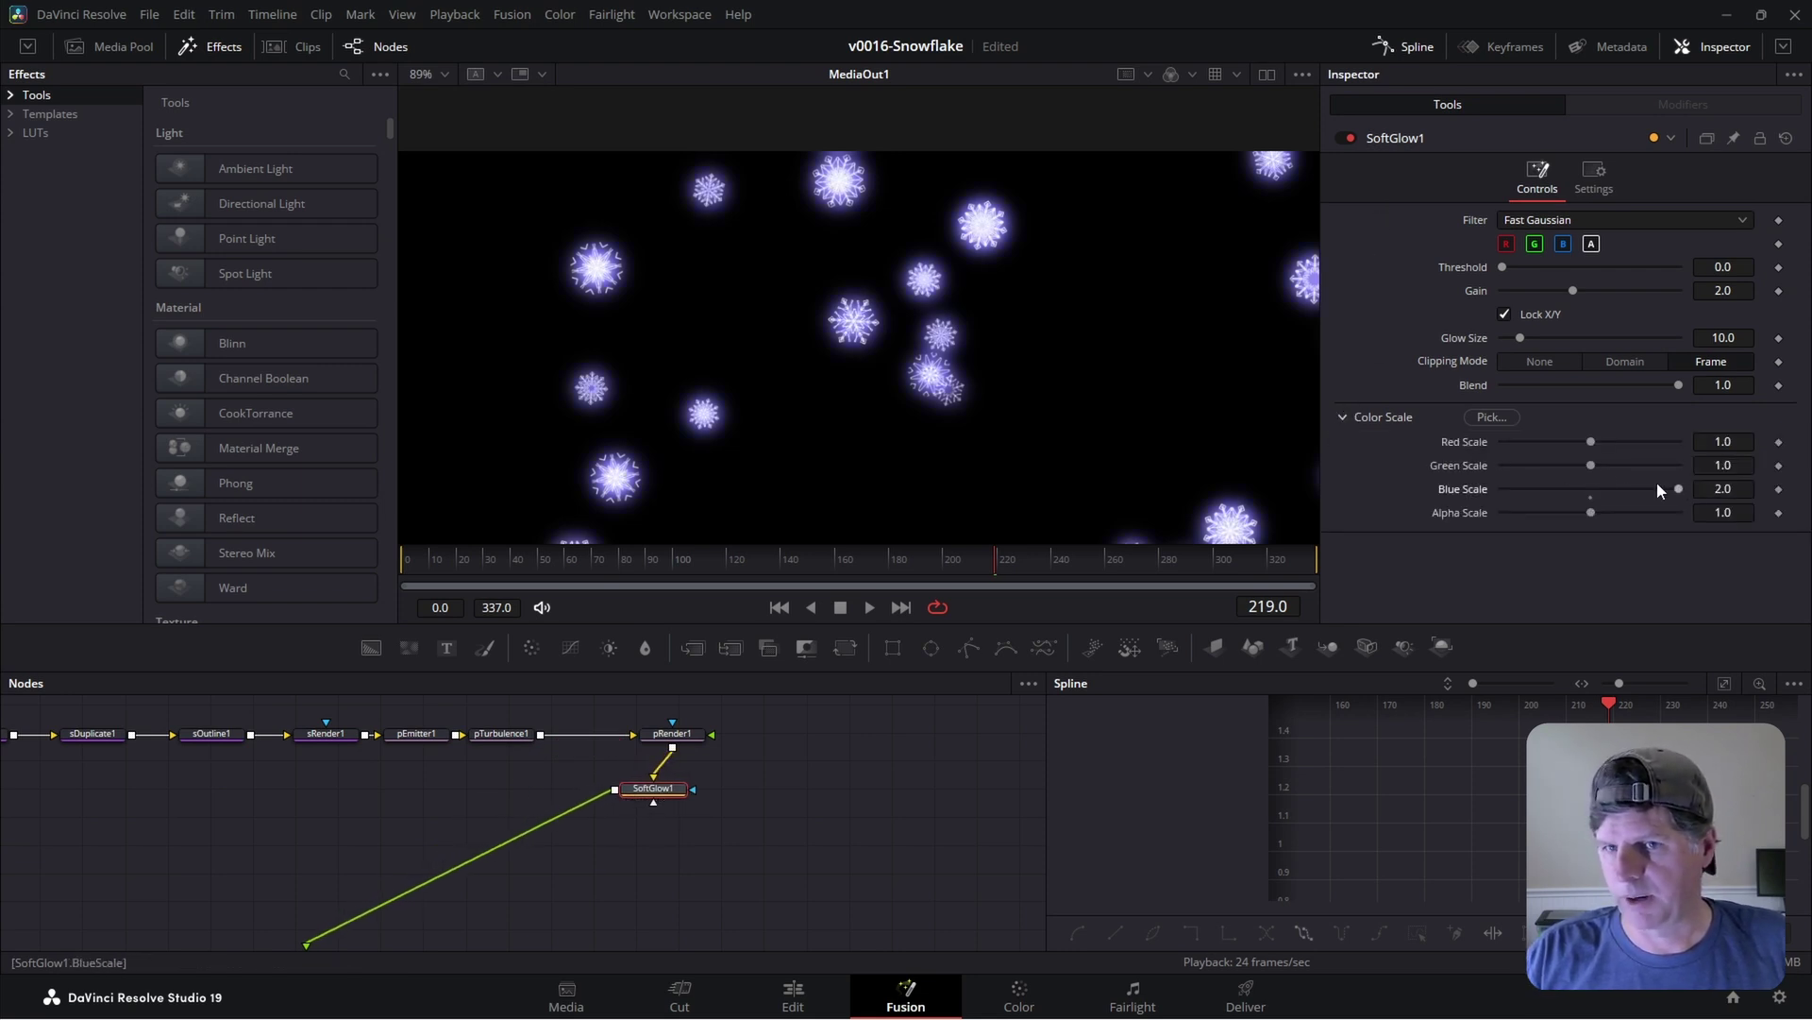
left_click_drag(1590, 466, 1483, 450)
left_click_drag(1610, 472, 1676, 488)
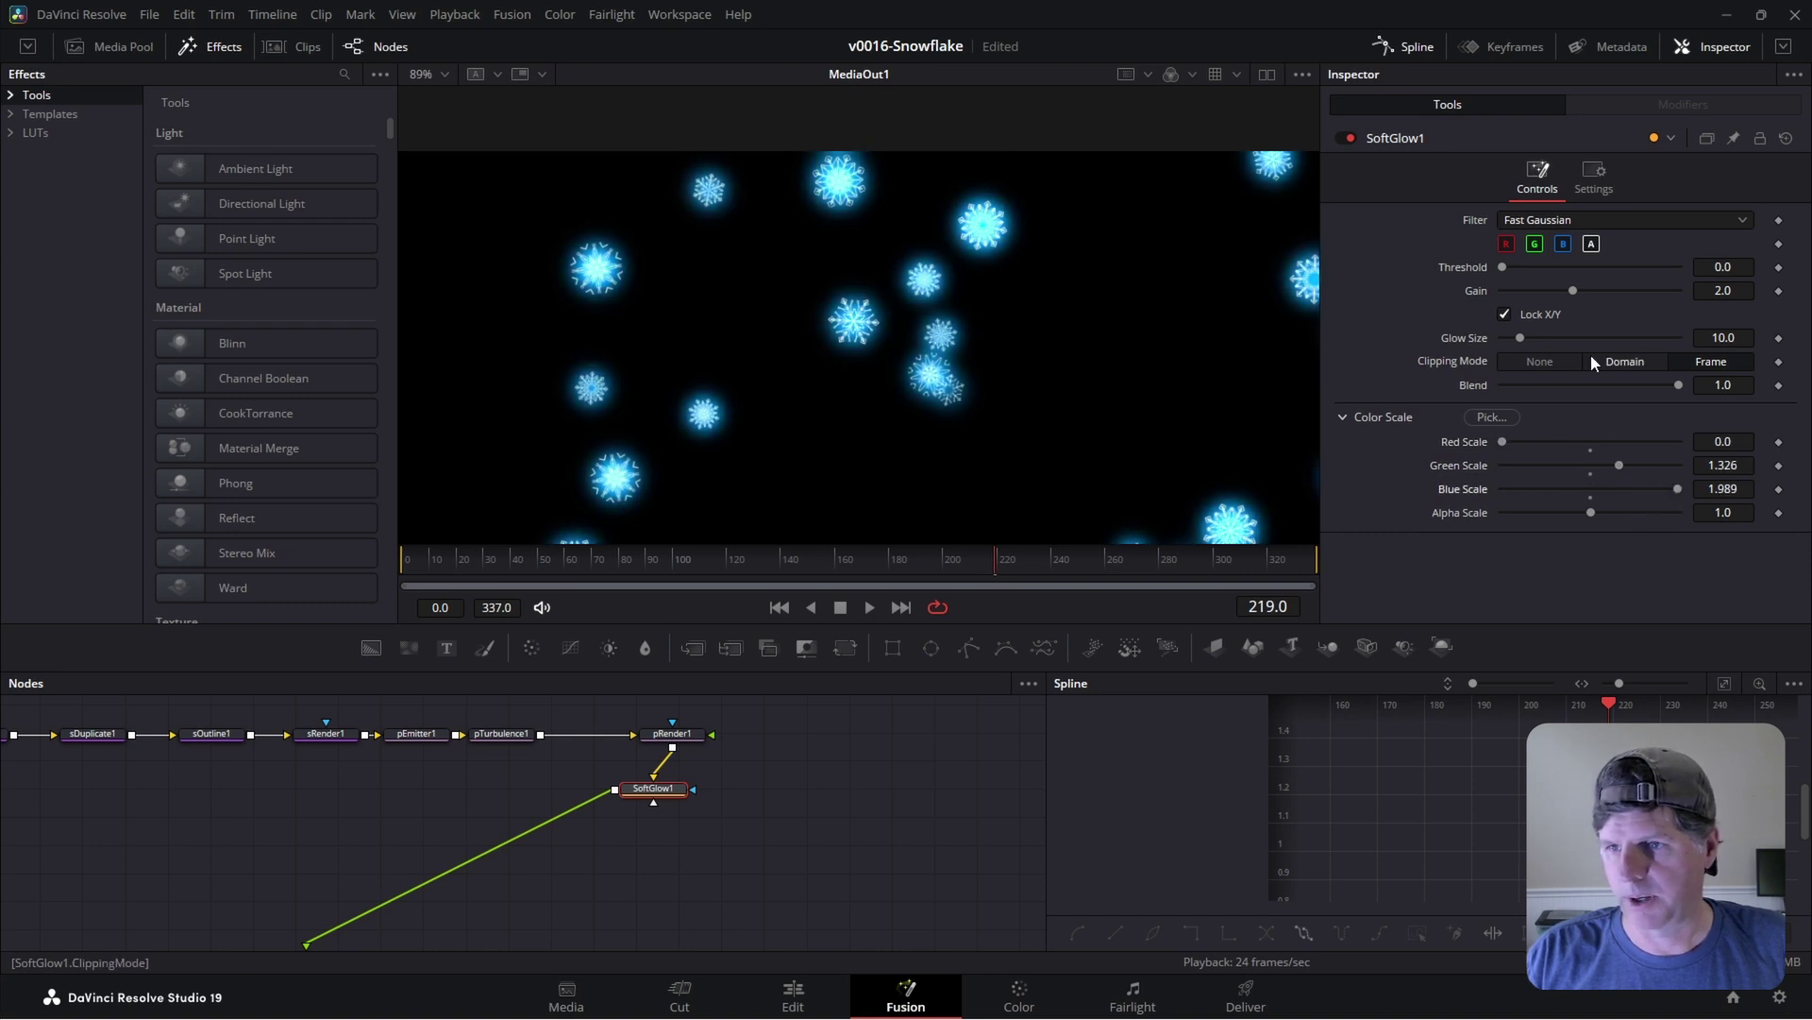
left_click_drag(1571, 297, 1541, 288)
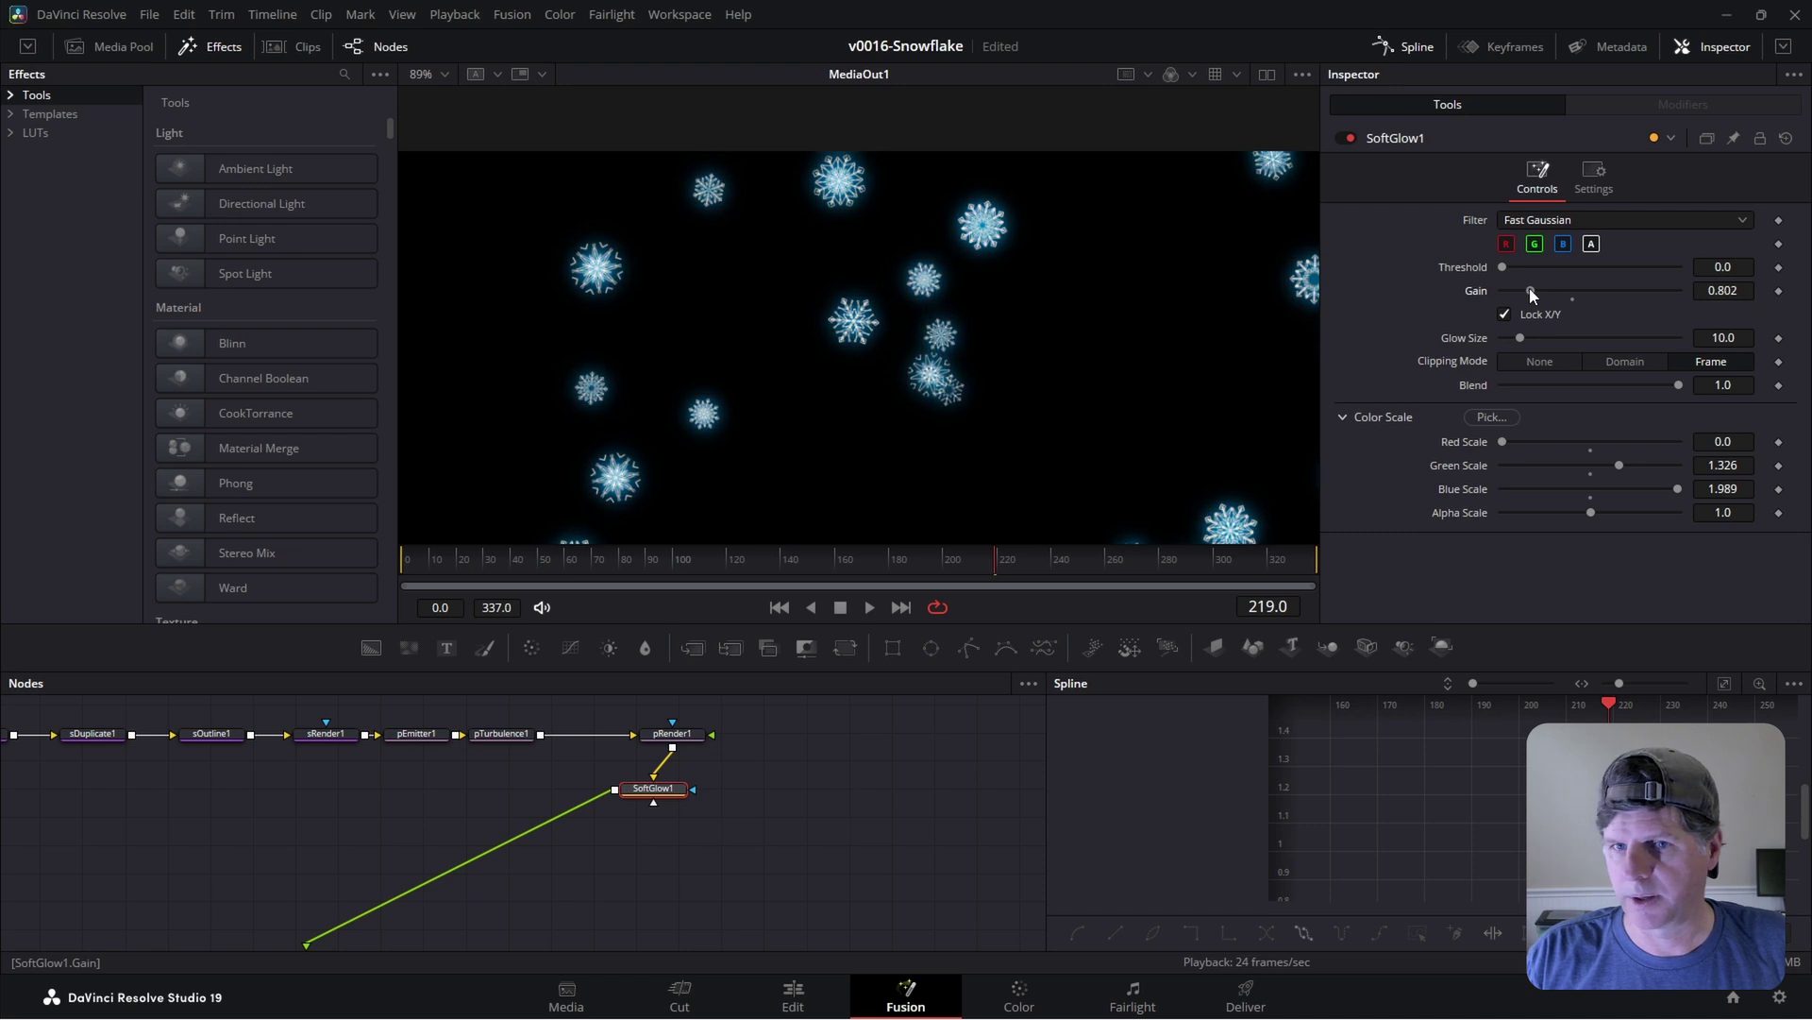
key("space")
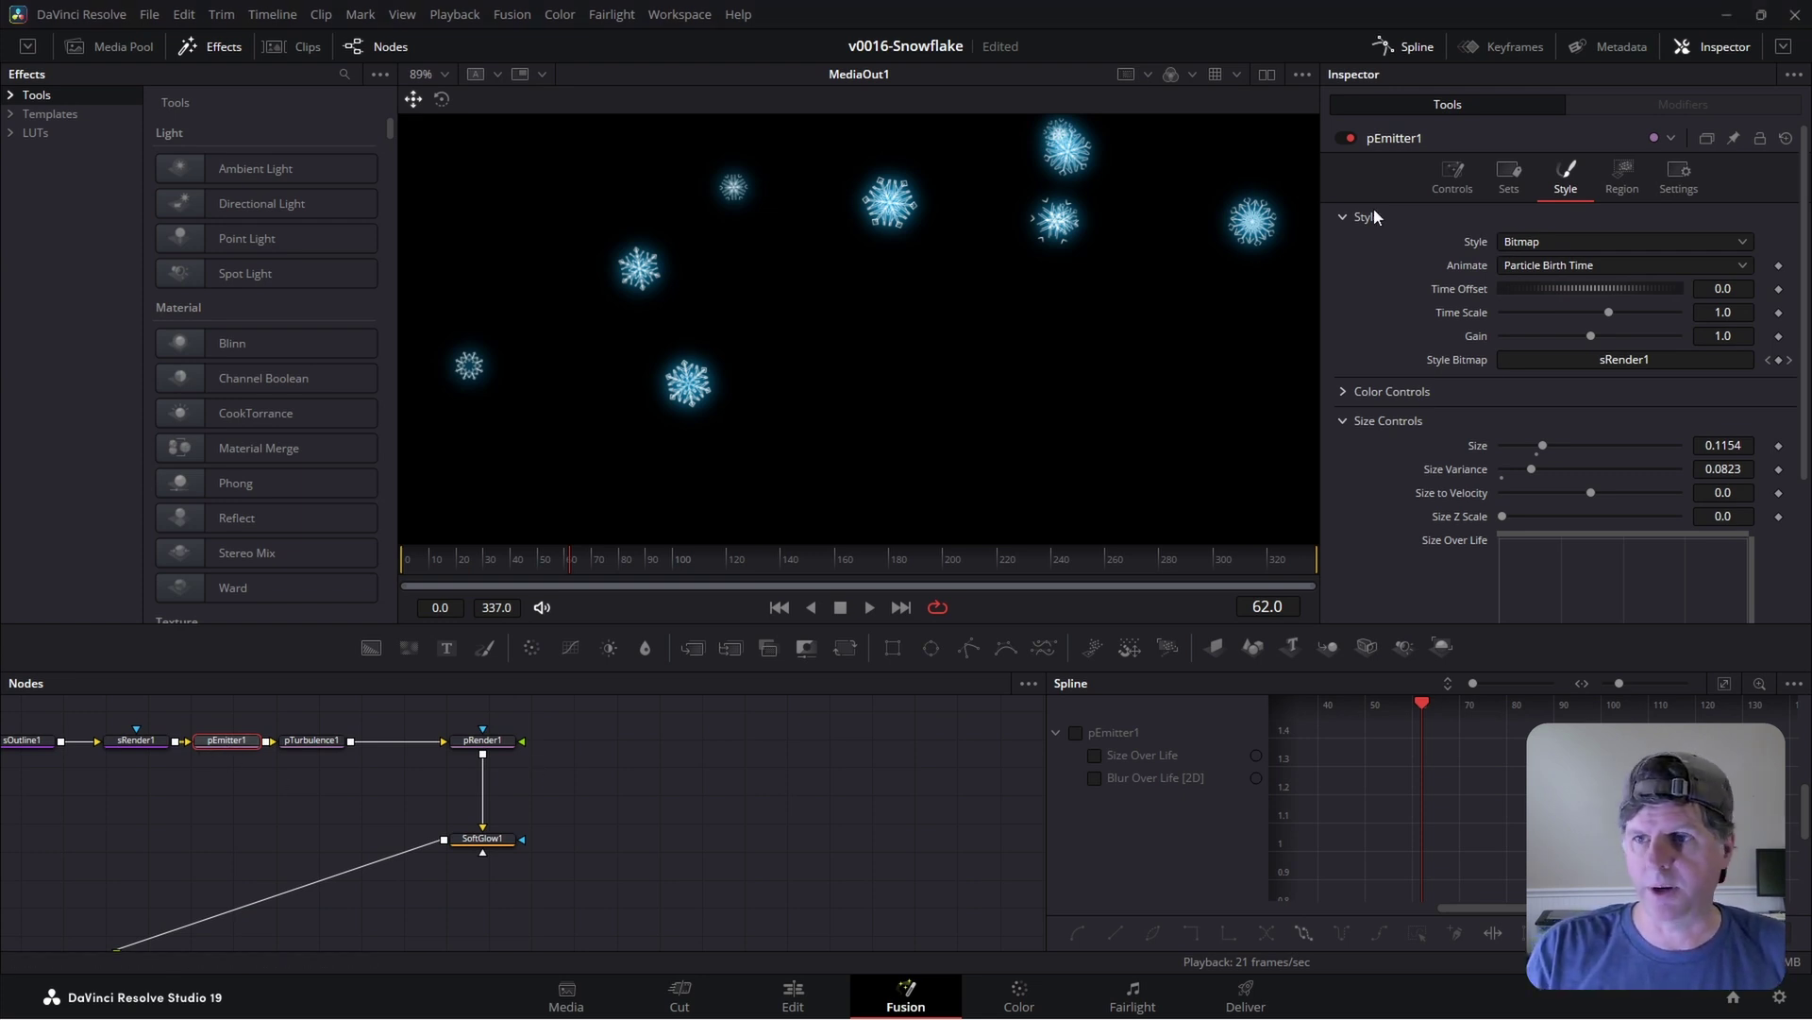
- Review pEmitter1's velocity and spin settings
left_click(1451, 180)
scroll(1527, 287, "down", 6)
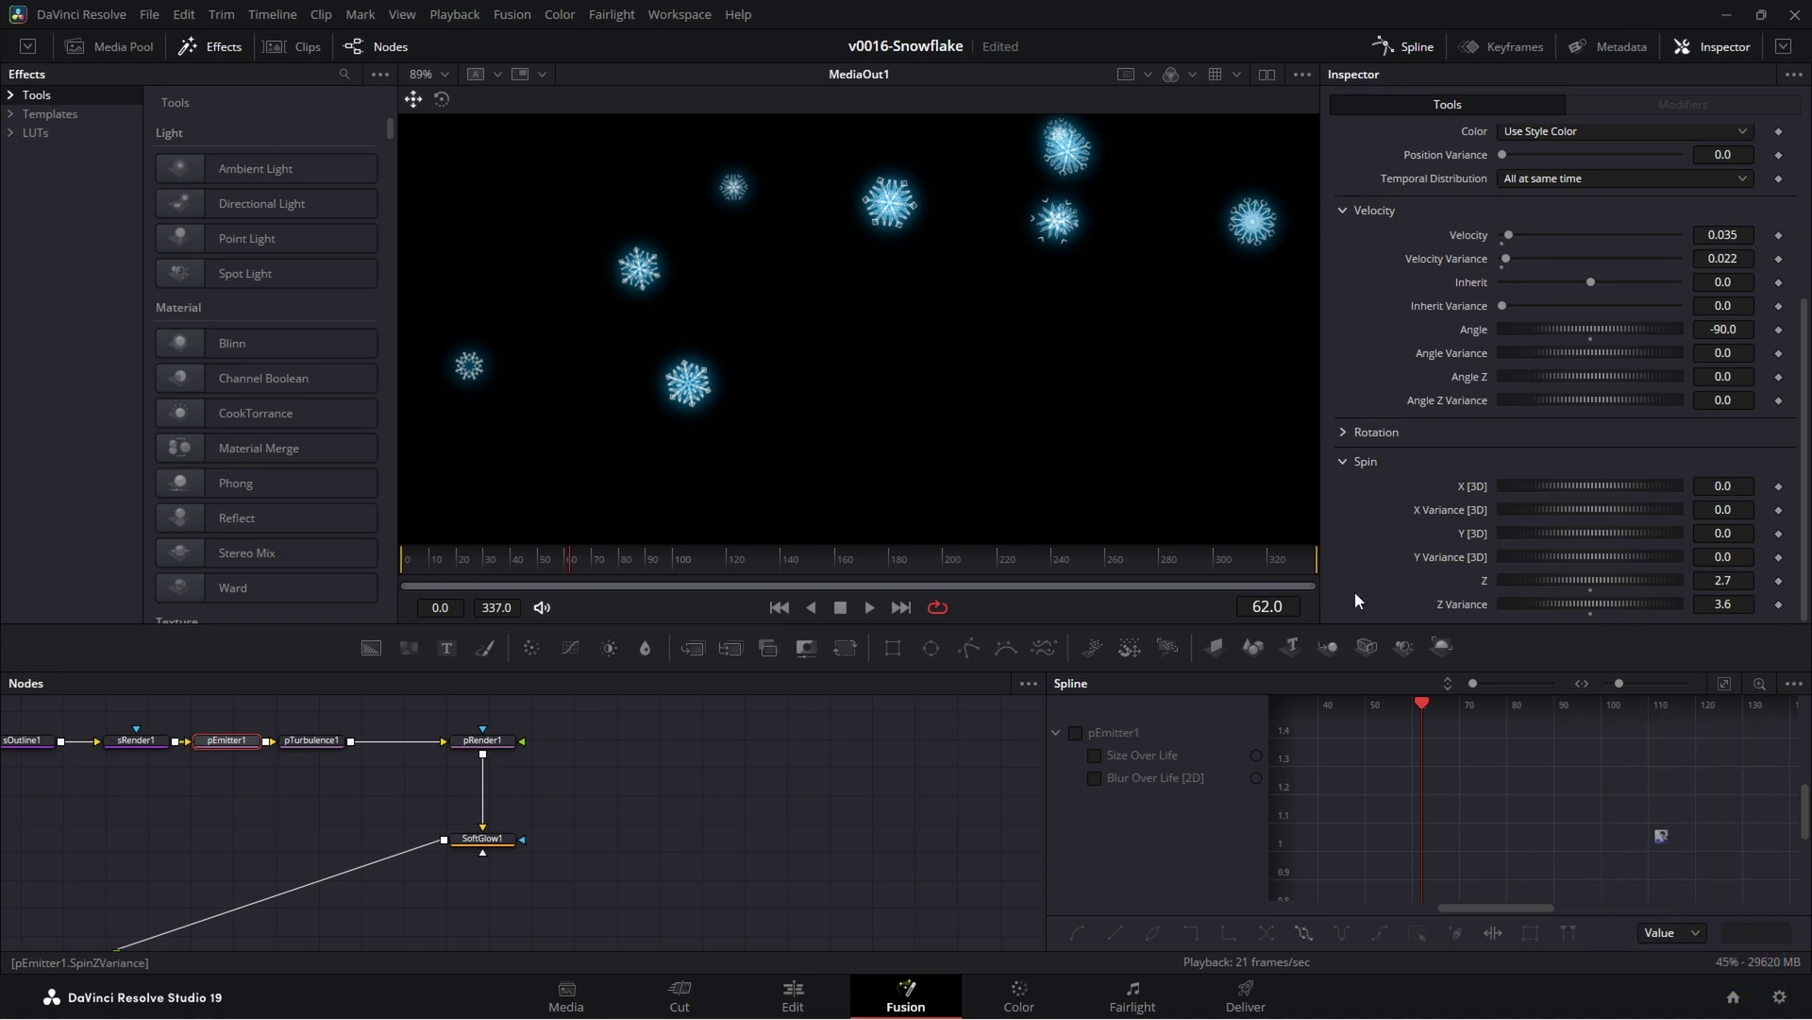
- Set the detached pRender1's Output Mode to 3D and play its particles in the perspective view
left_click_drag(483, 838, 468, 750)
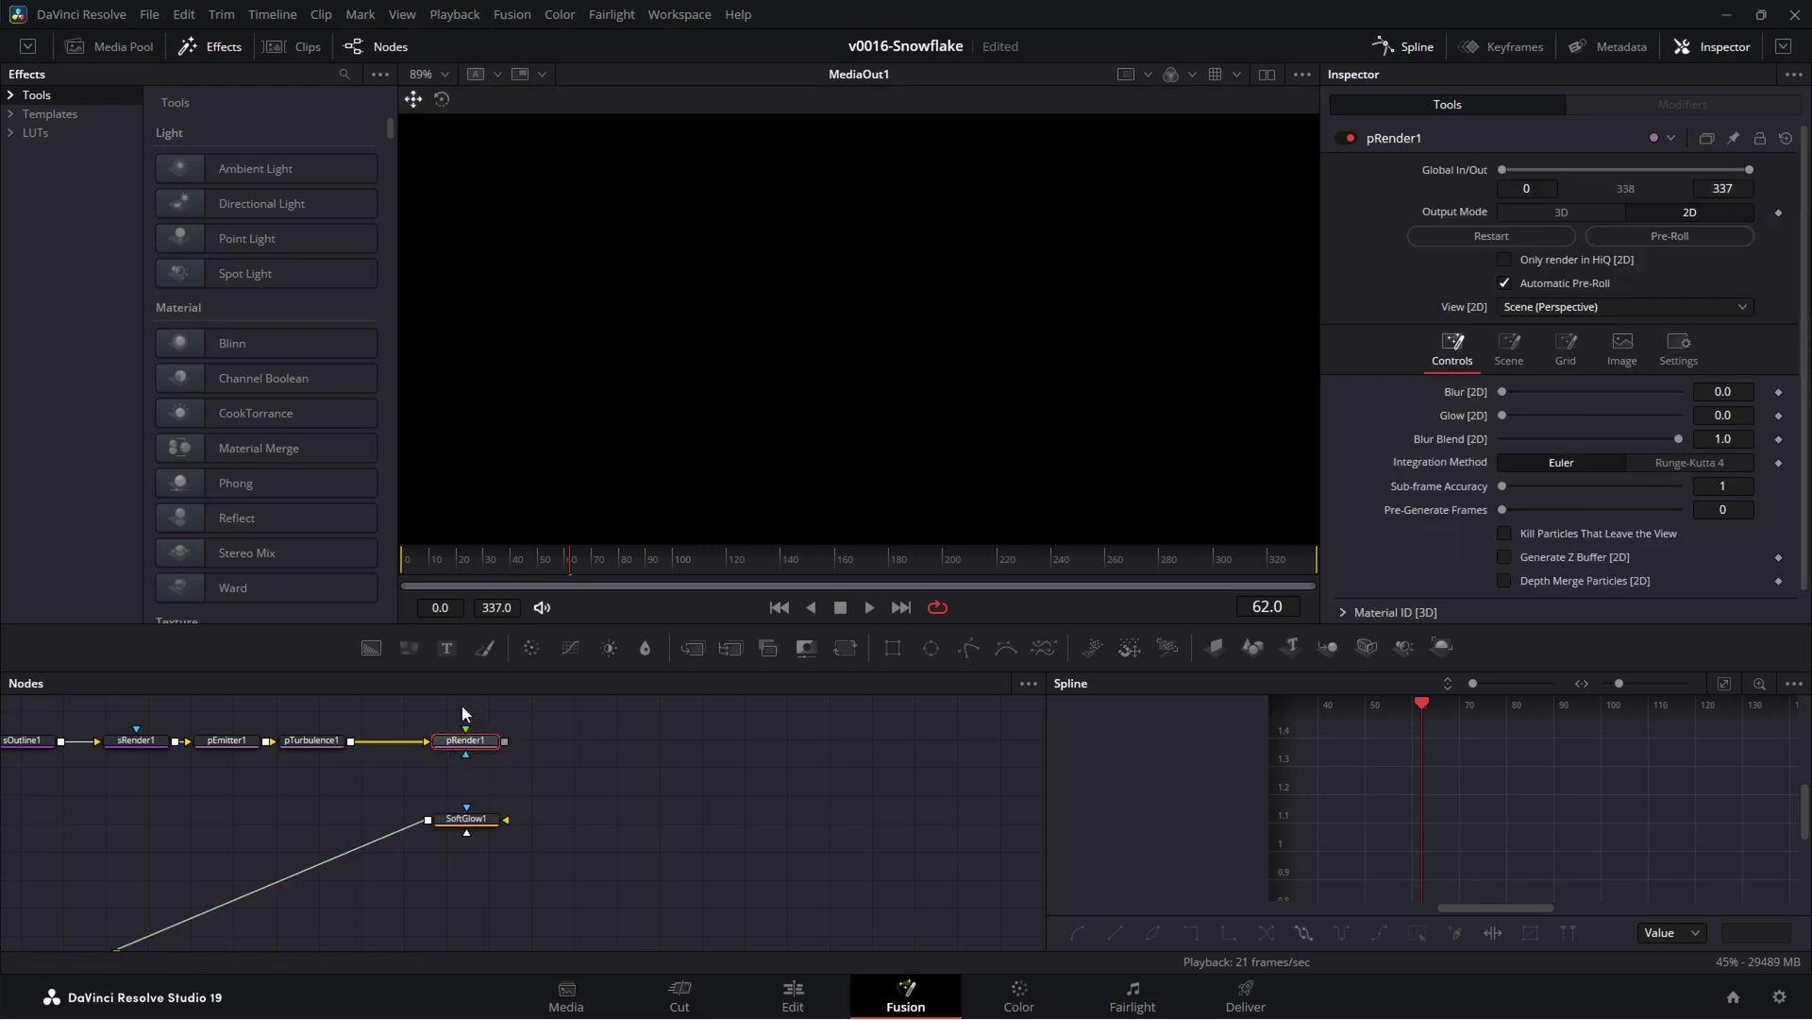
left_click(1567, 212)
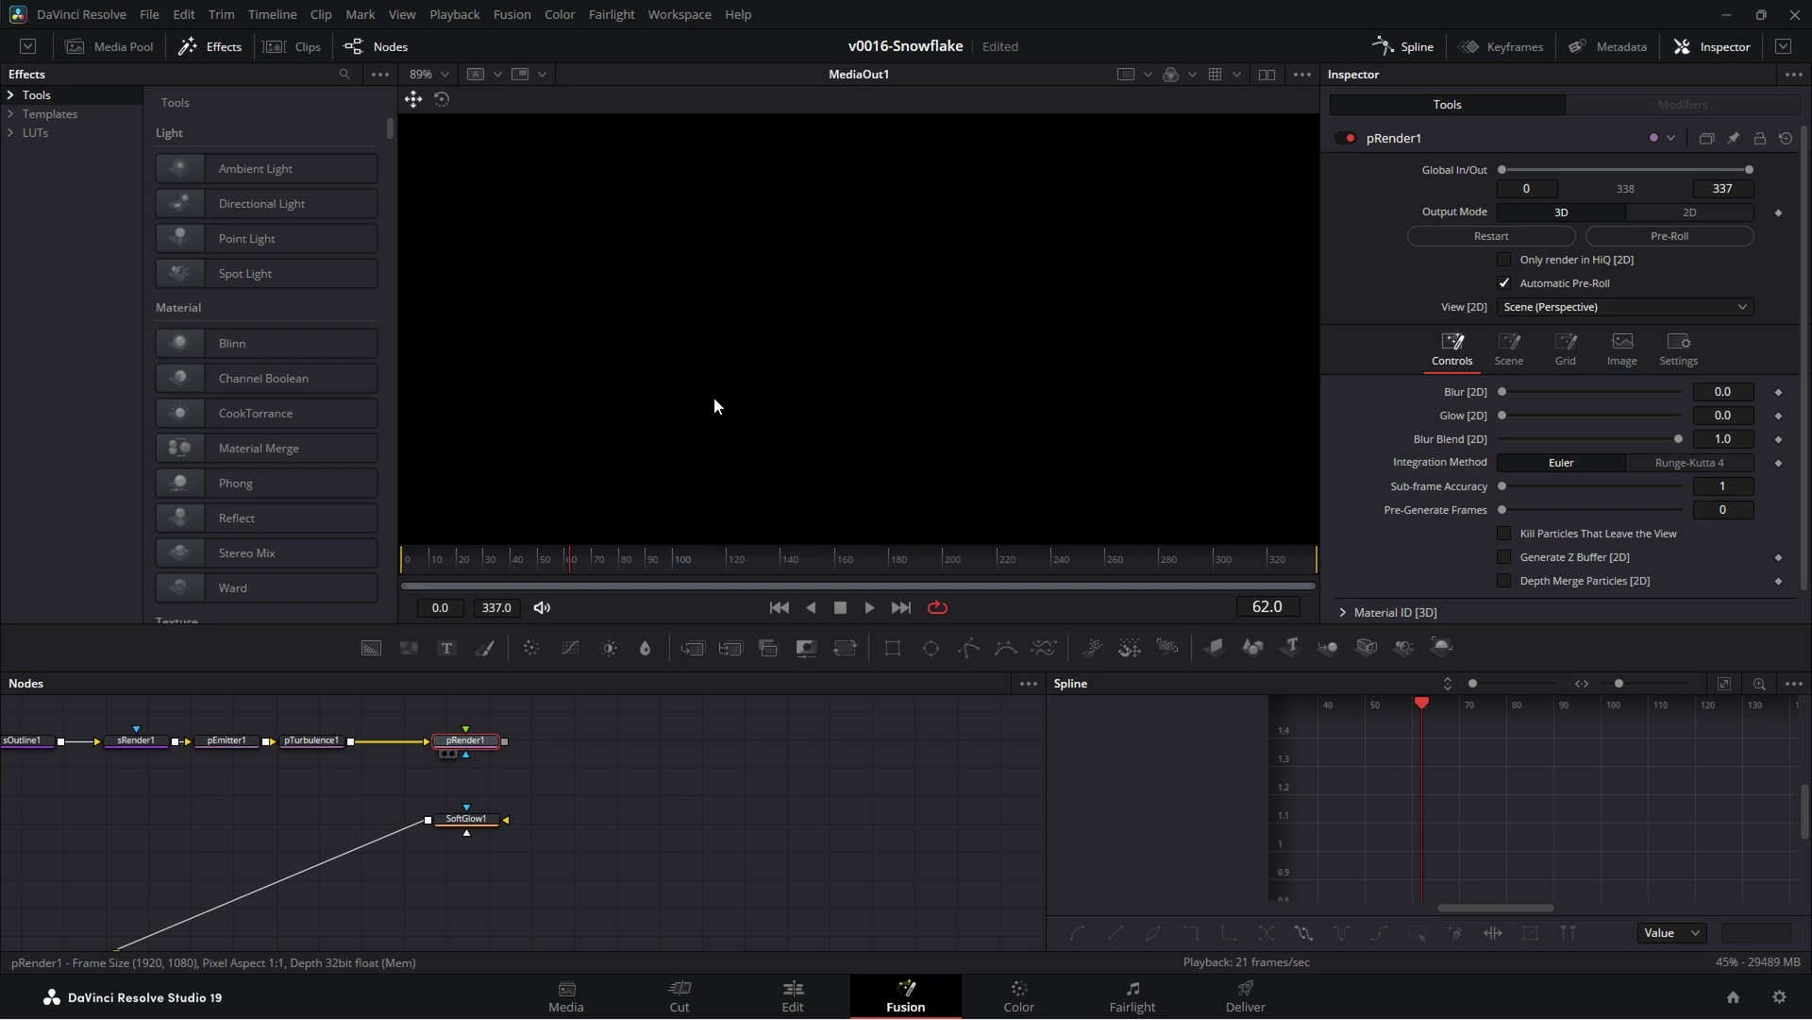
left_click_drag(714, 397, 736, 378)
left_click_drag(898, 401, 978, 230)
key("space")
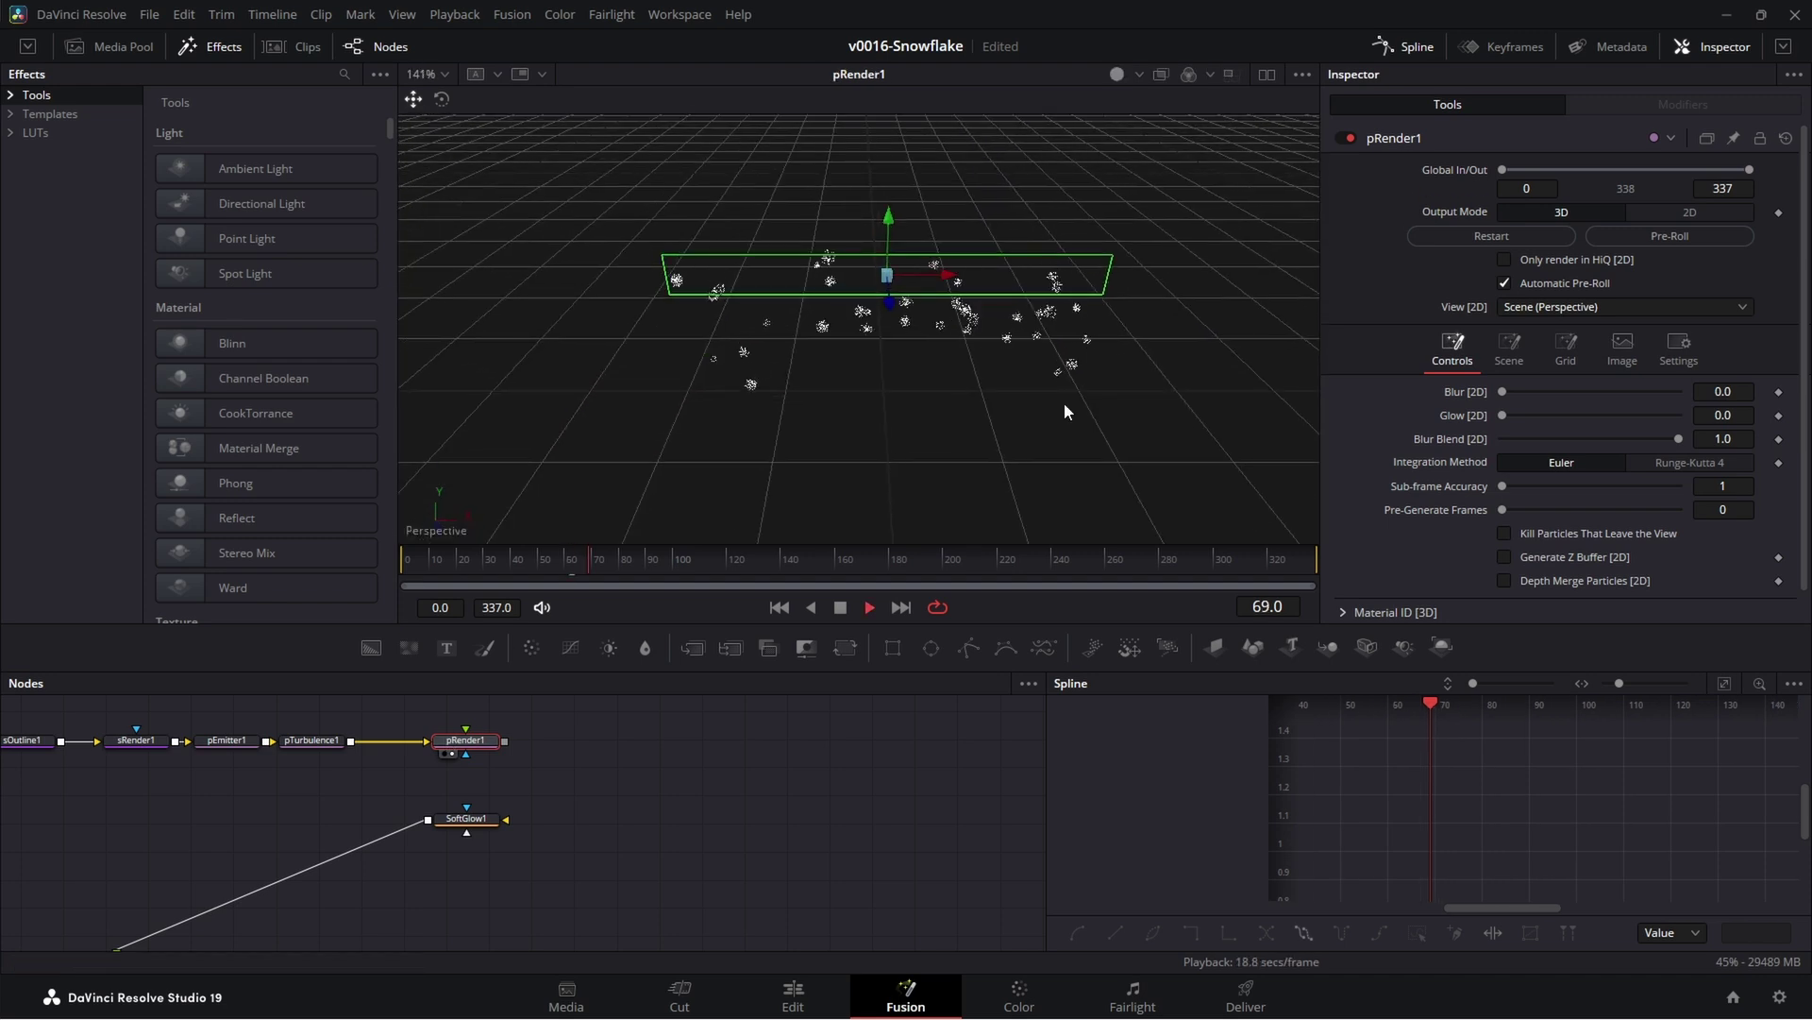
key("space")
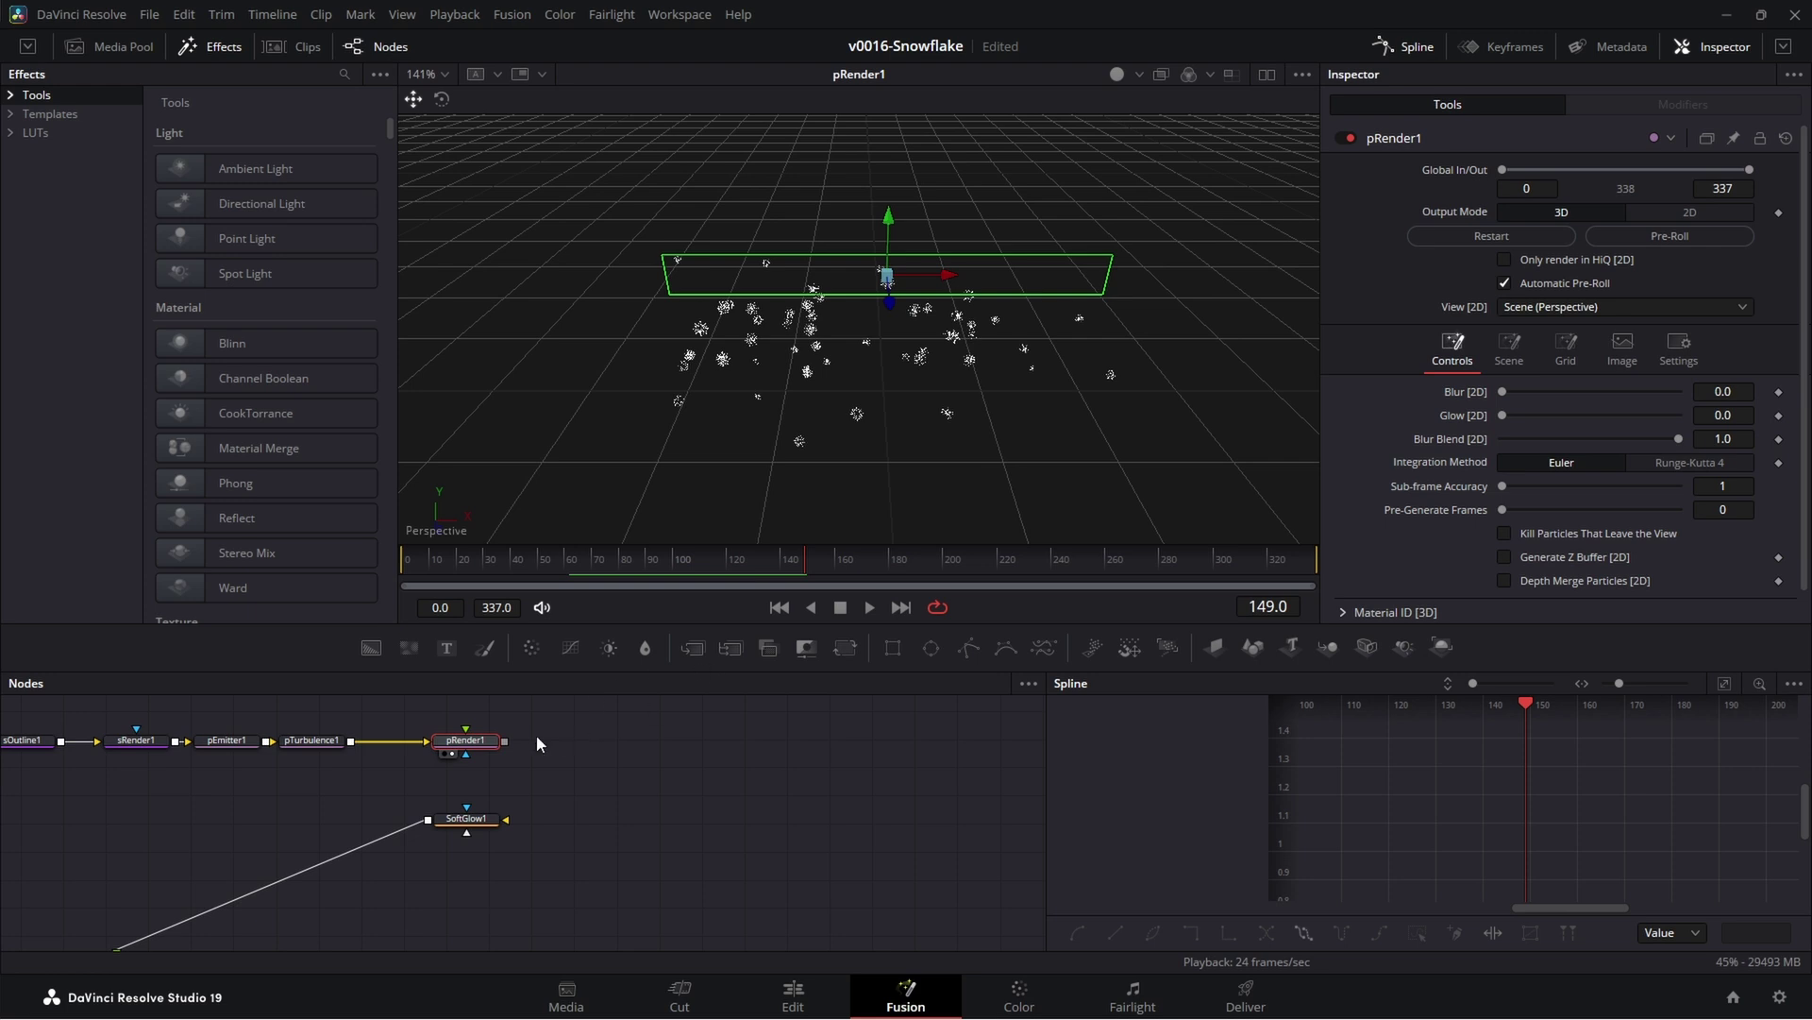
- Add a Renderer3D after pRender1 and connect its output to SoftGlow1
left_click(1442, 646)
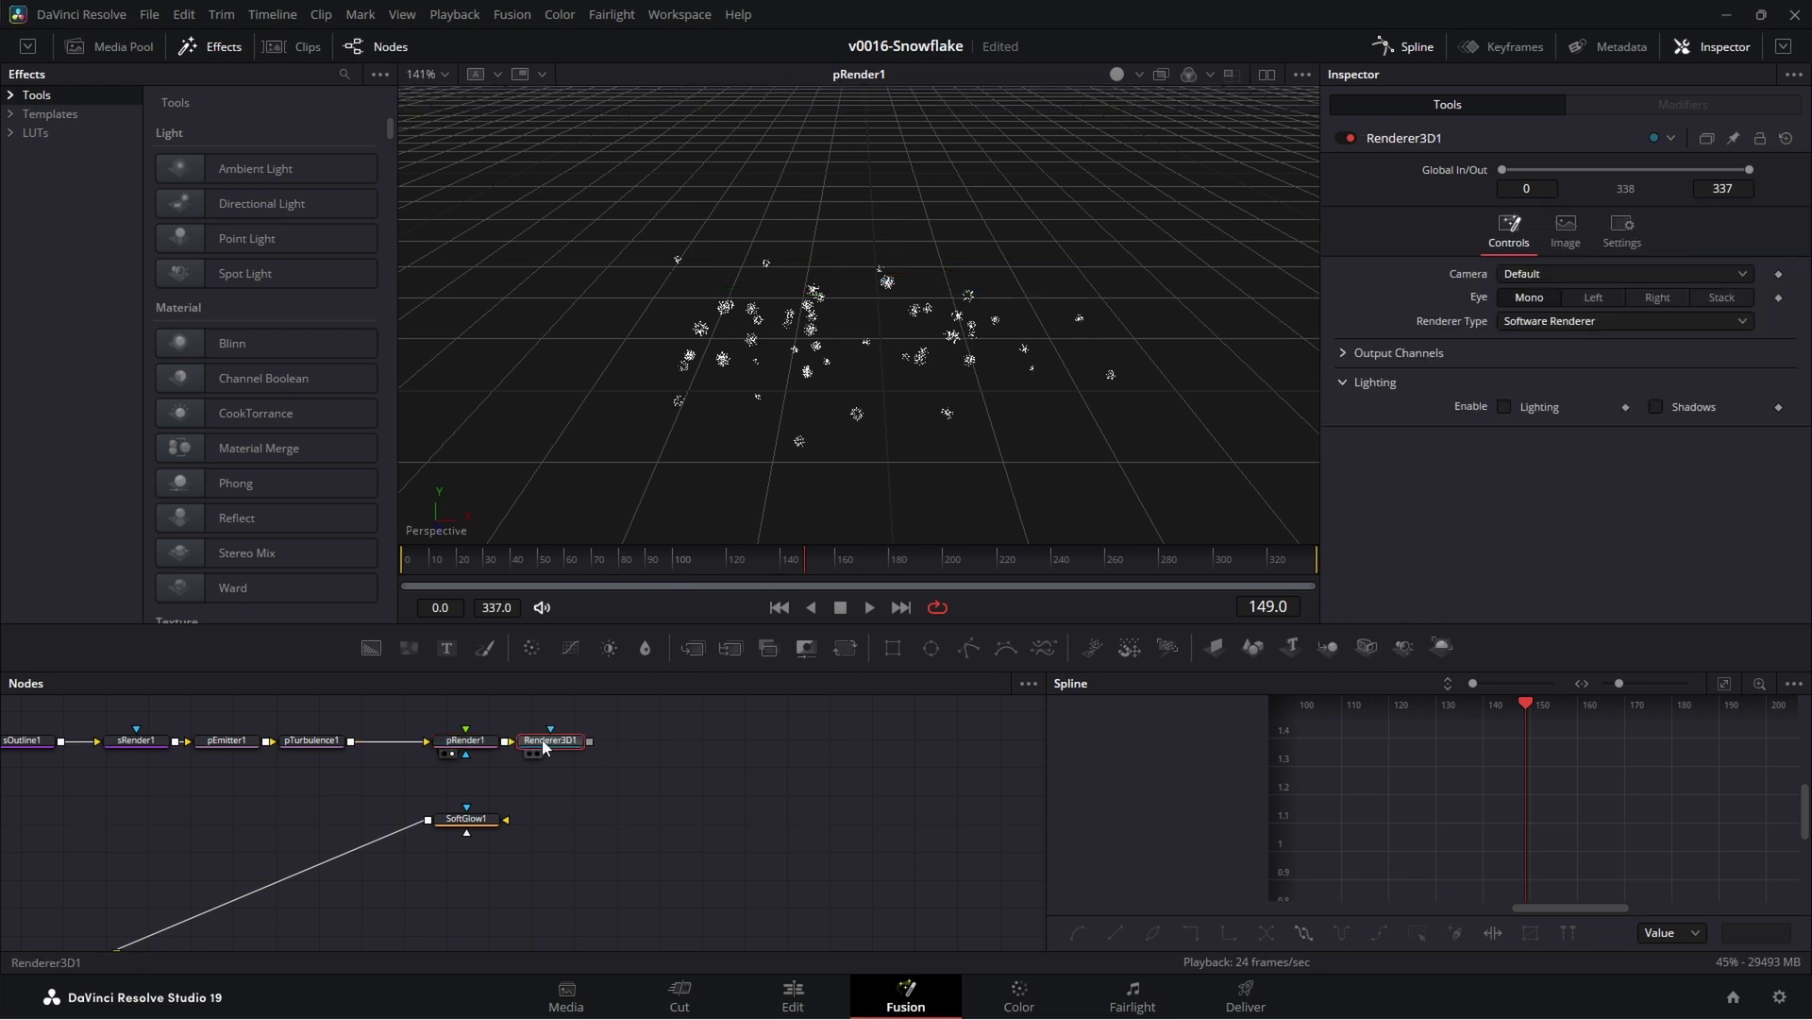
left_click_drag(545, 748, 494, 830)
scroll(526, 831, "down", 1)
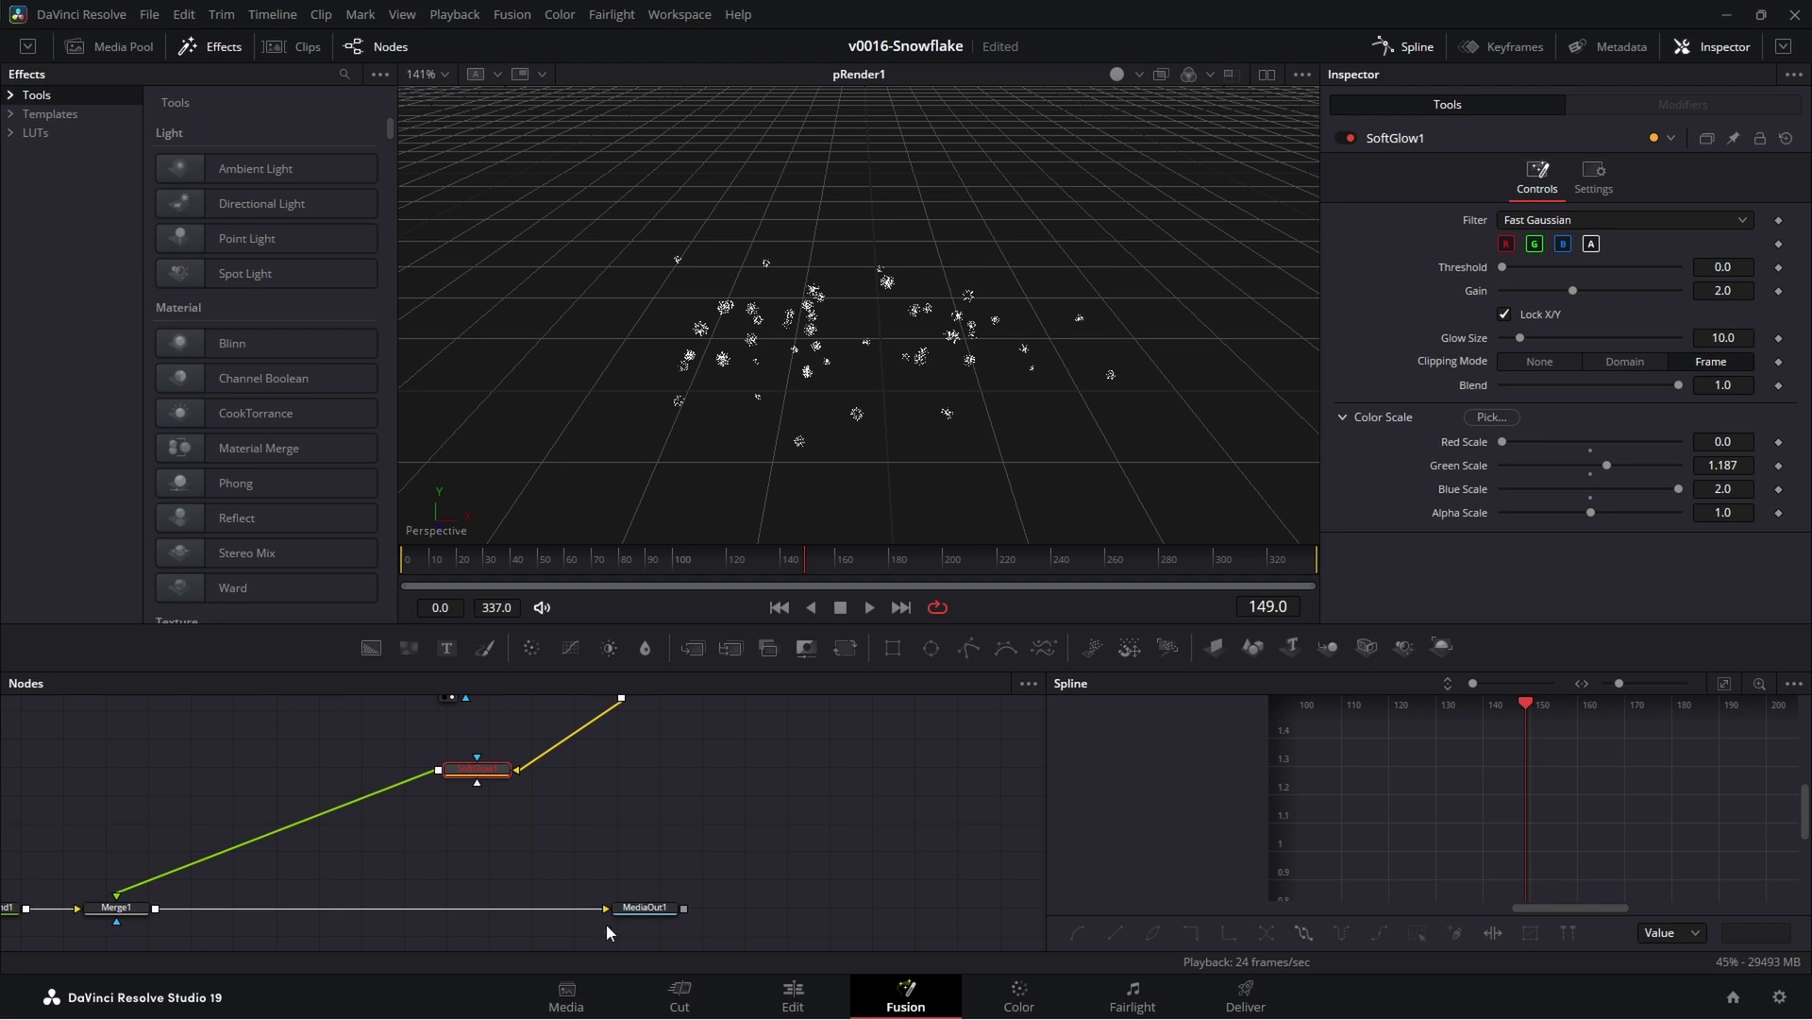
- Display MediaOut1 in the viewer and play the 3D-rendered glowing snowfall across the whole frame
left_click(644, 907)
key("1")
key("space")
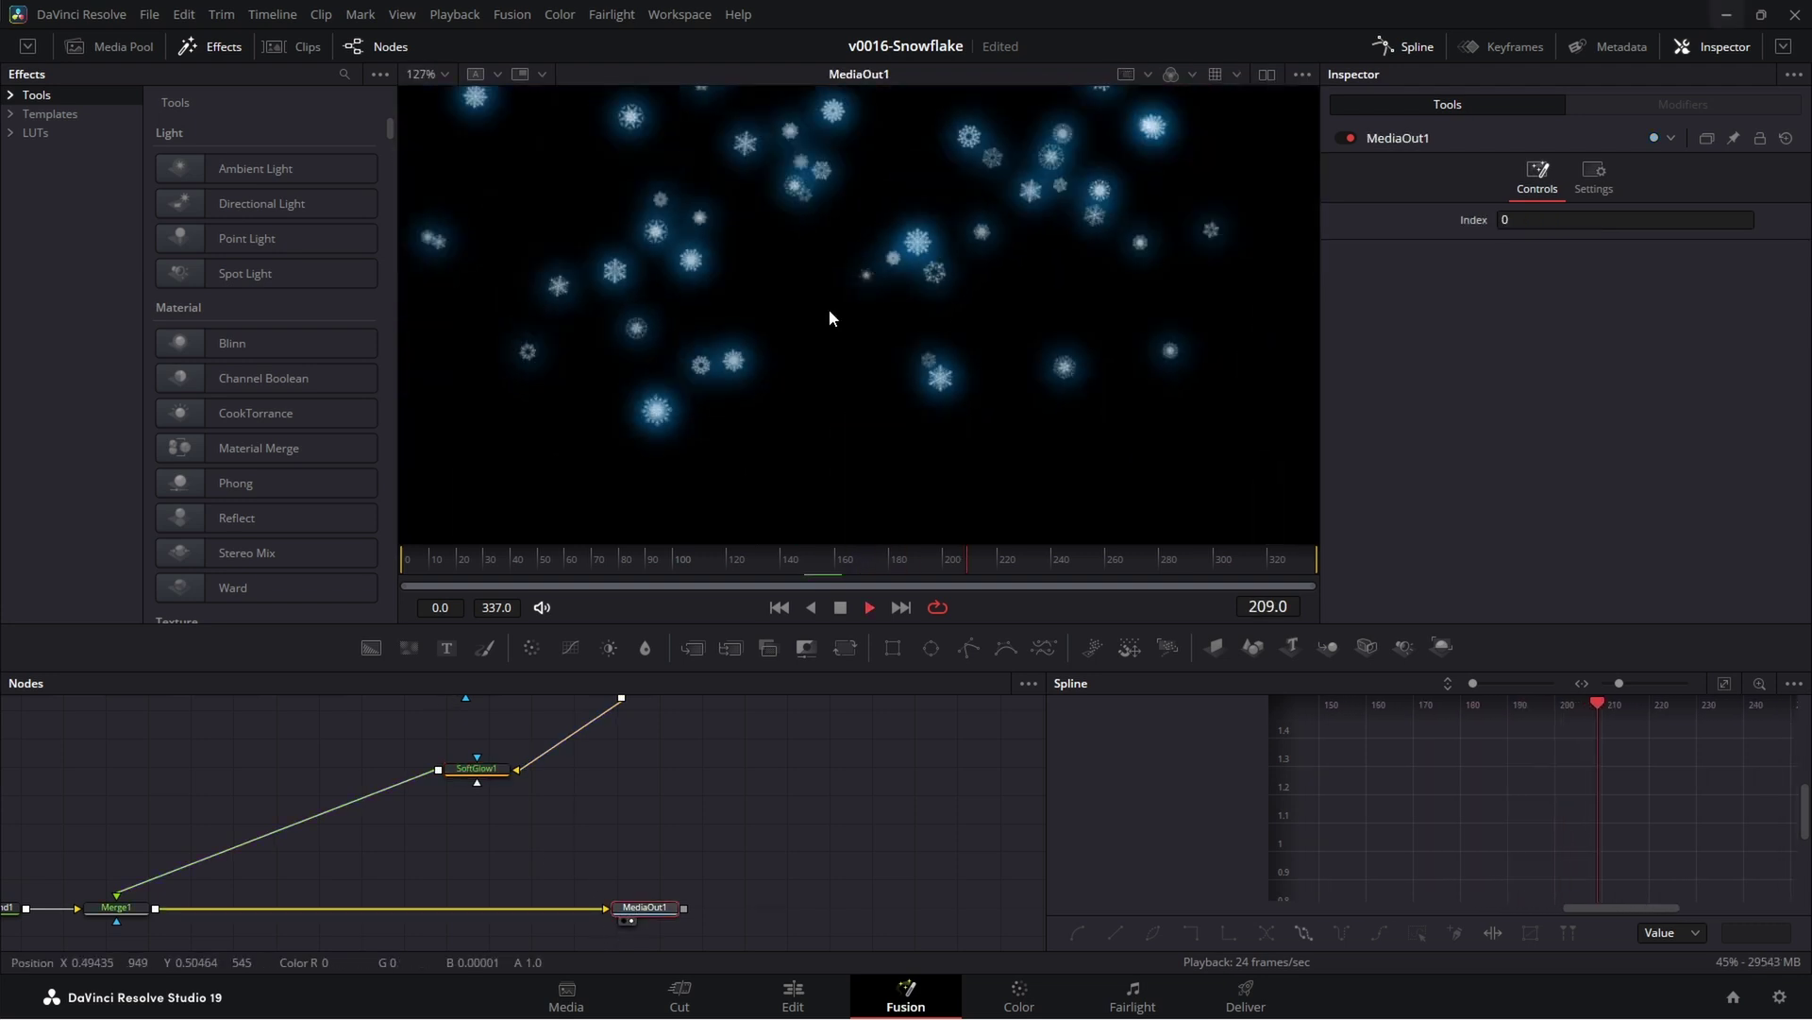
scroll(828, 317, "down", 2)
scroll(643, 791, "up", 2)
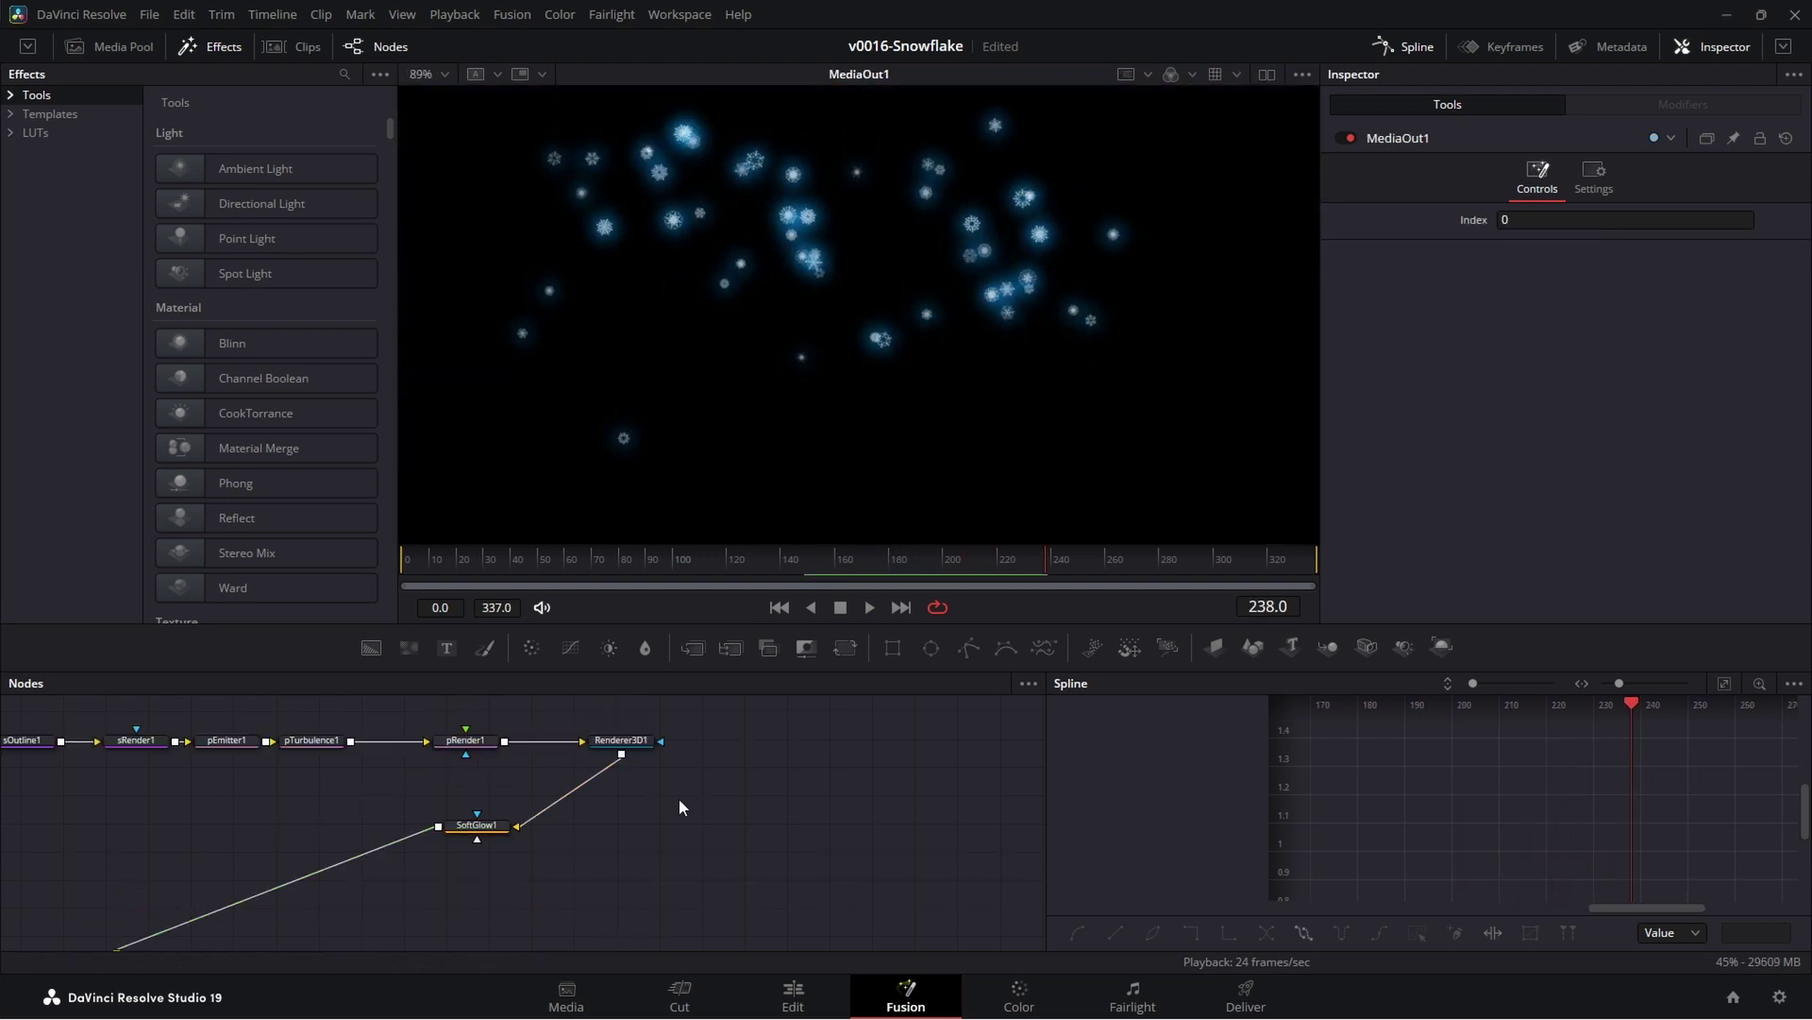
- Spread out pRender1, Renderer3D1 and SoftGlow1, and insert a Merge3D between pRender1 and Renderer3D1
left_click_drag(466, 741, 445, 741)
left_click_drag(611, 746, 597, 746)
left_click(431, 741)
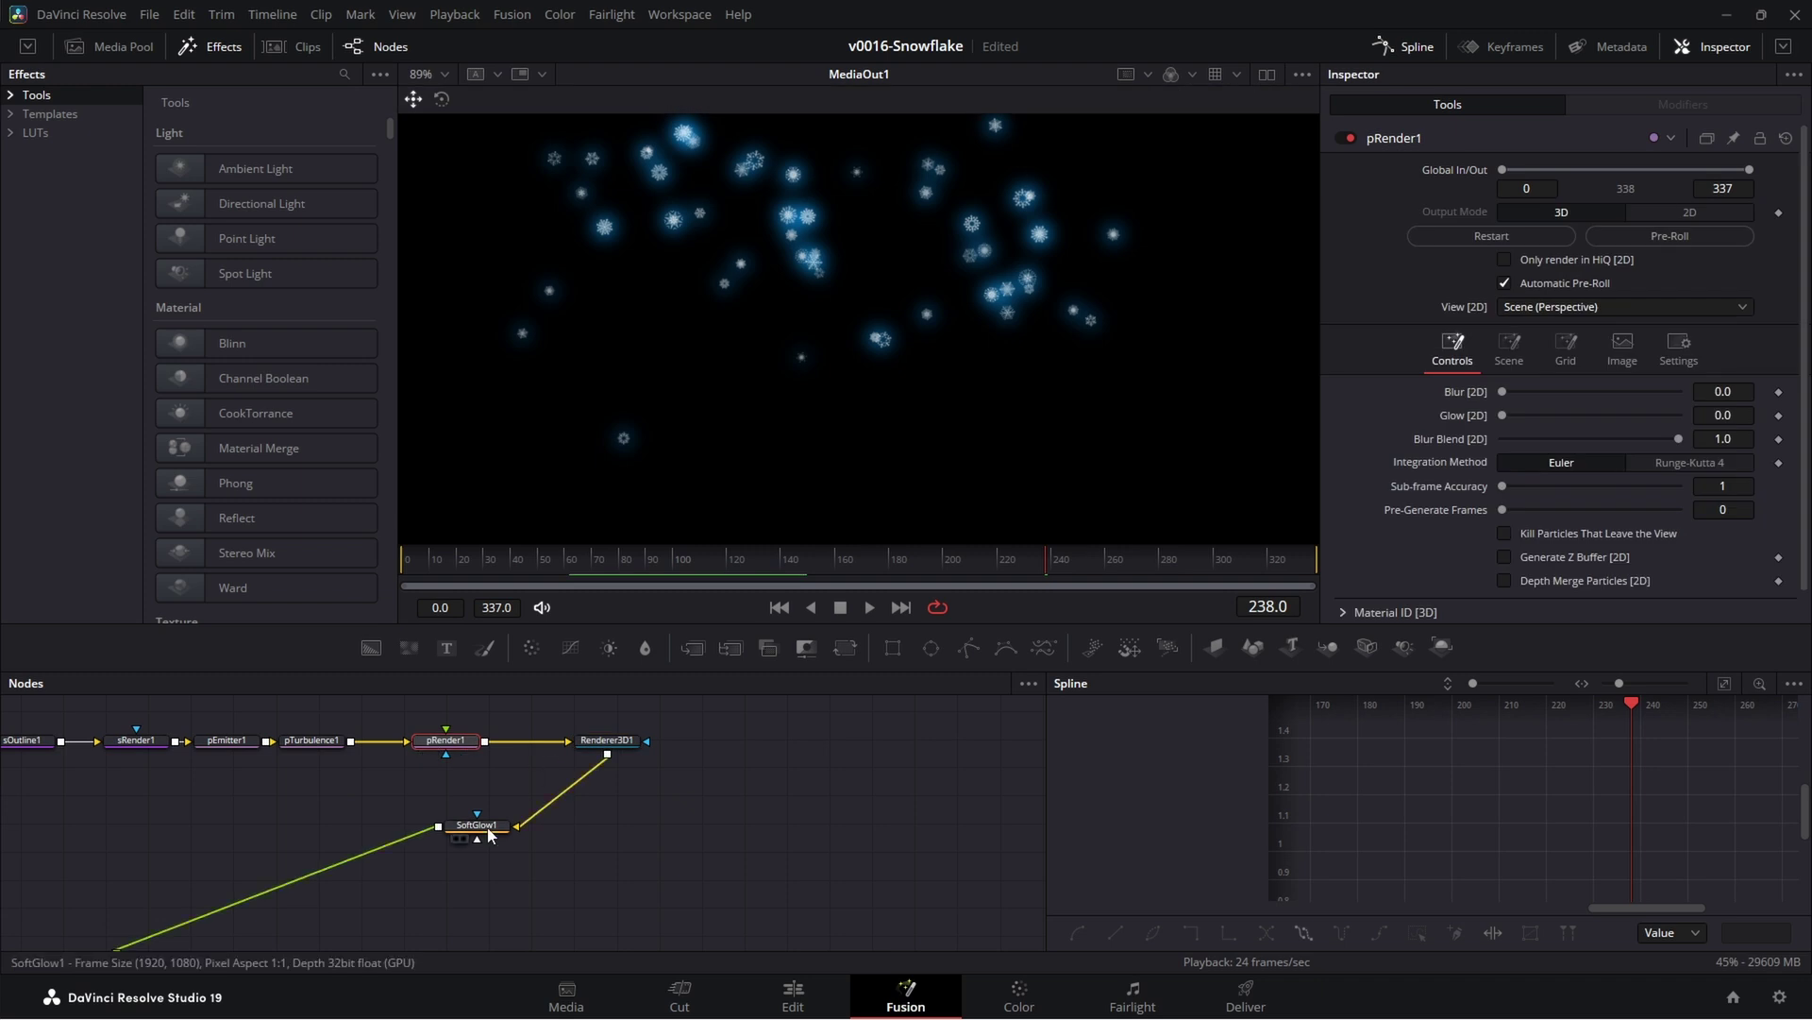
left_click_drag(485, 831, 615, 853)
left_click_drag(634, 739, 706, 740)
left_click_drag(614, 851, 698, 854)
left_click(462, 744)
left_click(1328, 648)
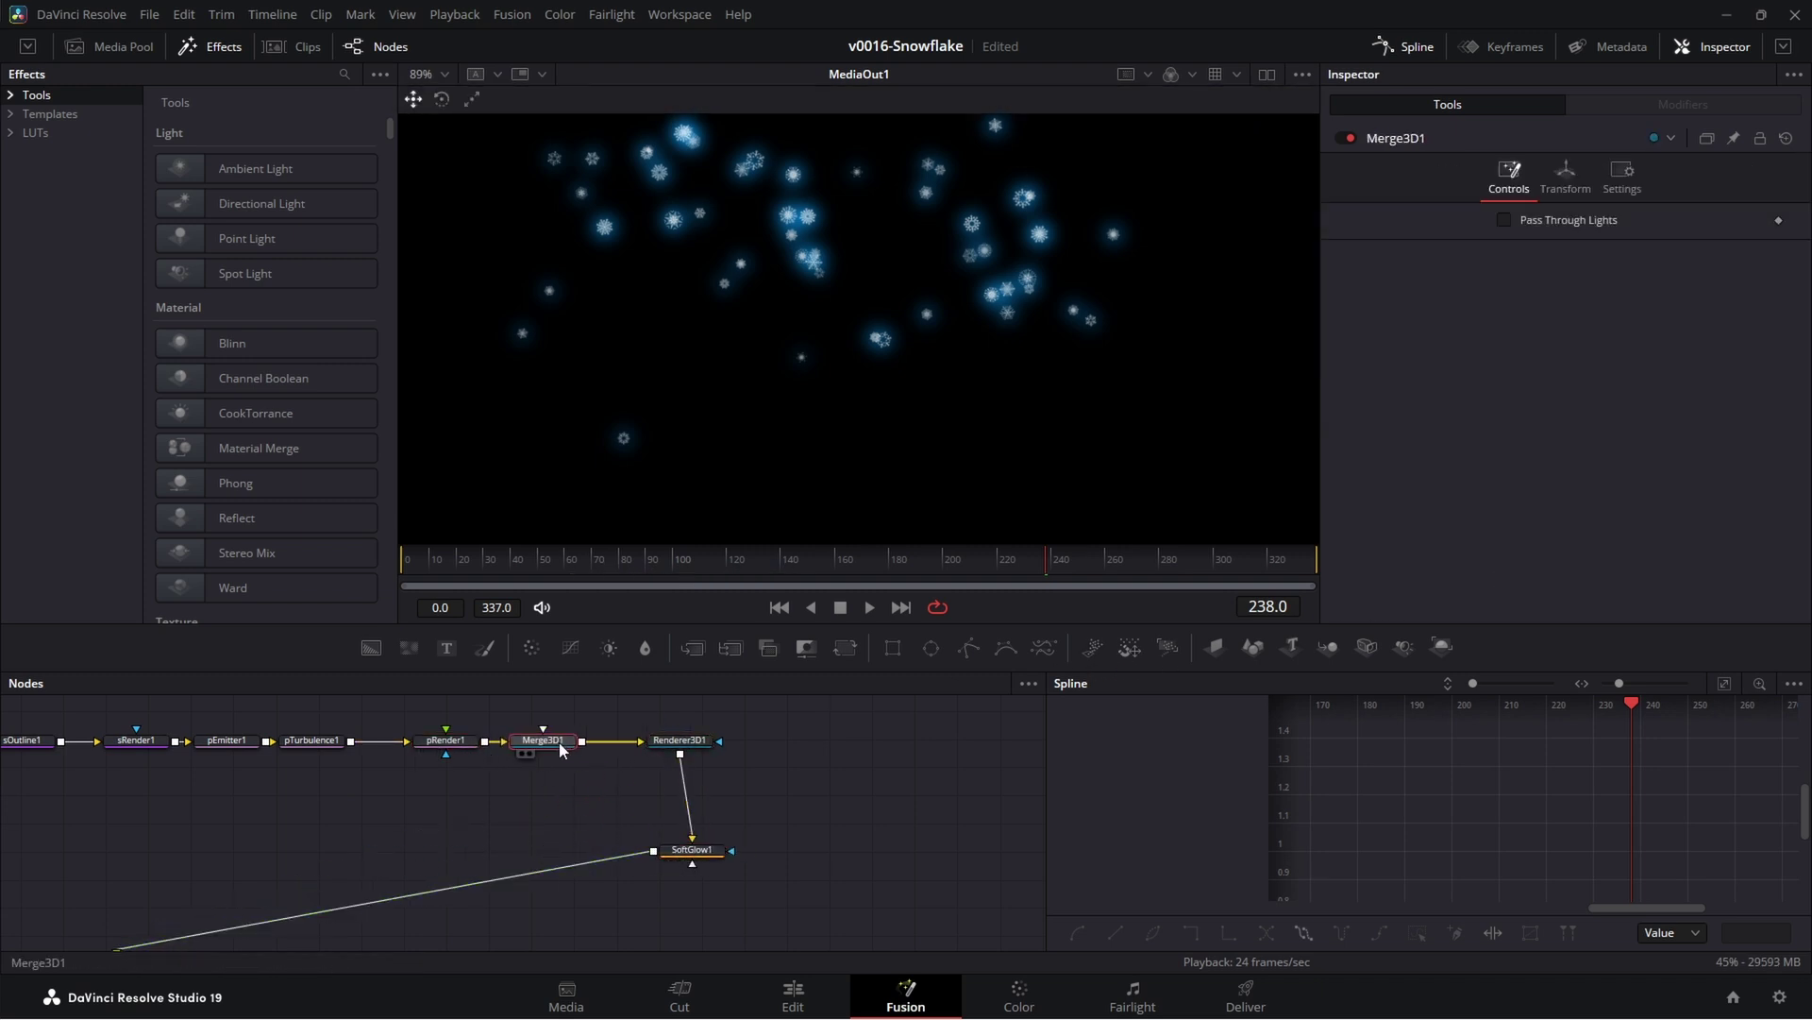
- Connect a Camera3D to Merge3D1 and display the merged 3D scene in the viewer
left_click(1366, 648)
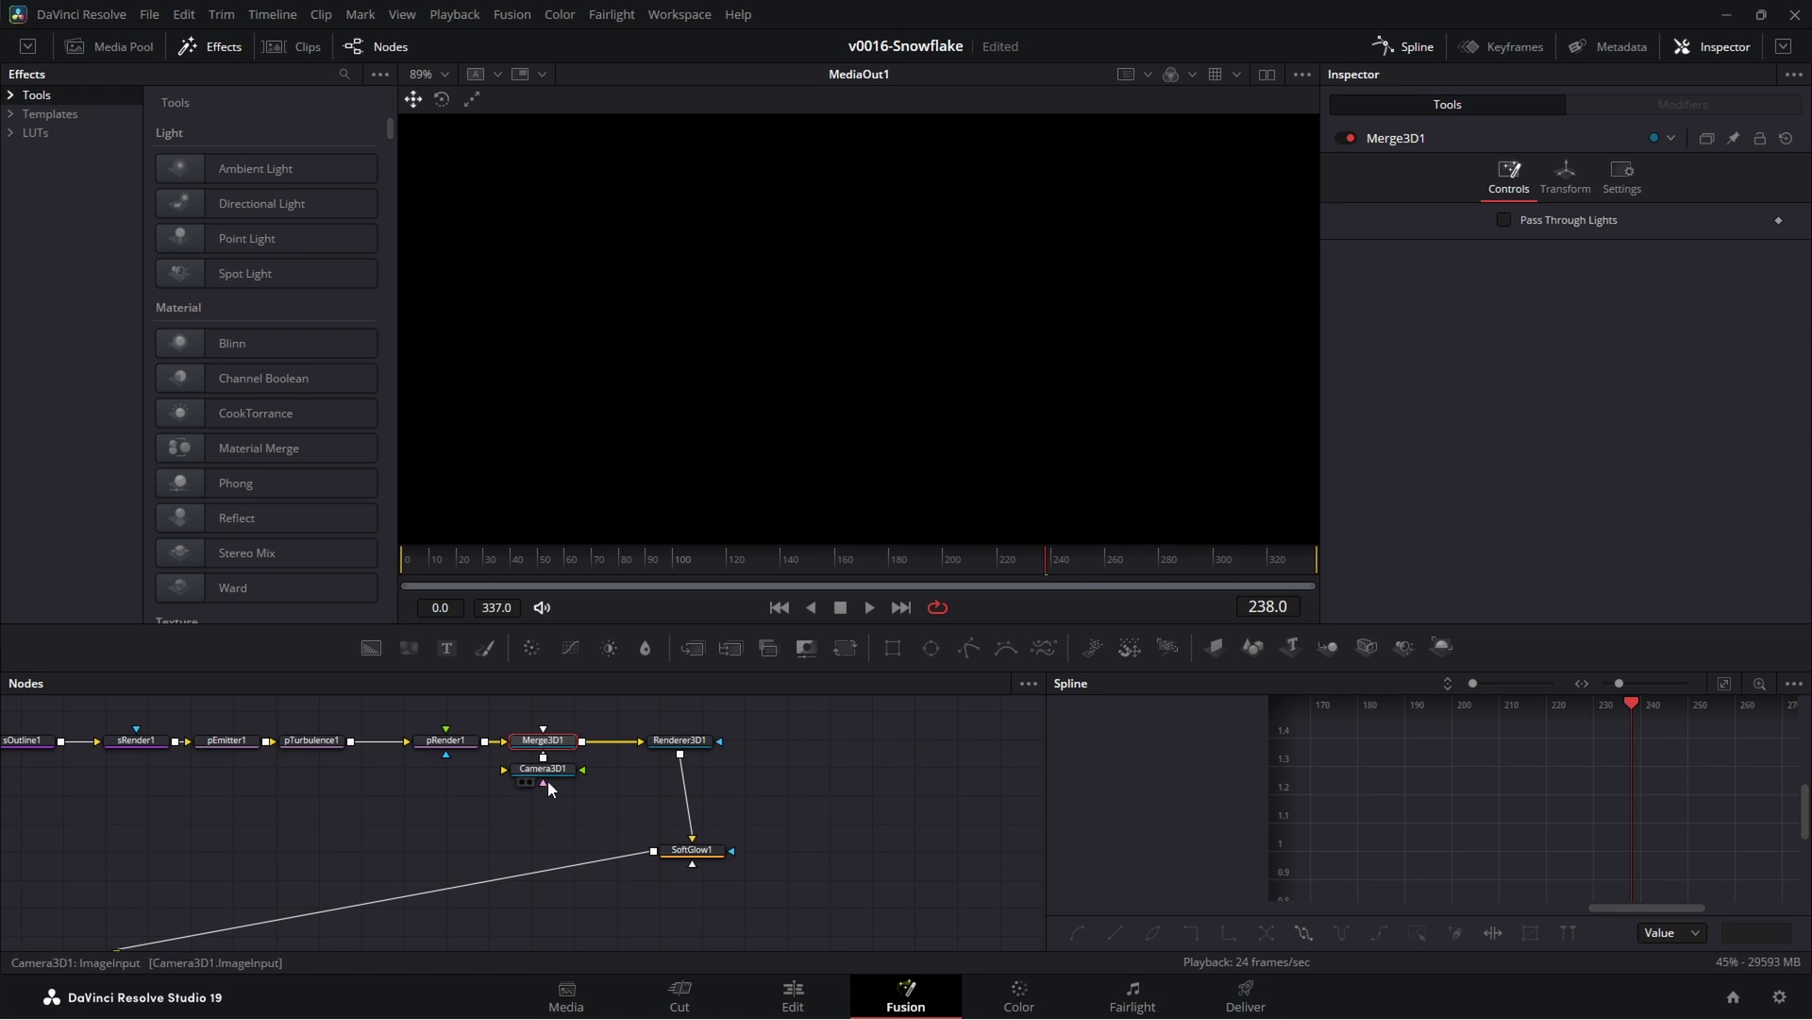
left_click_drag(546, 769, 547, 784)
left_click(547, 744)
key("1")
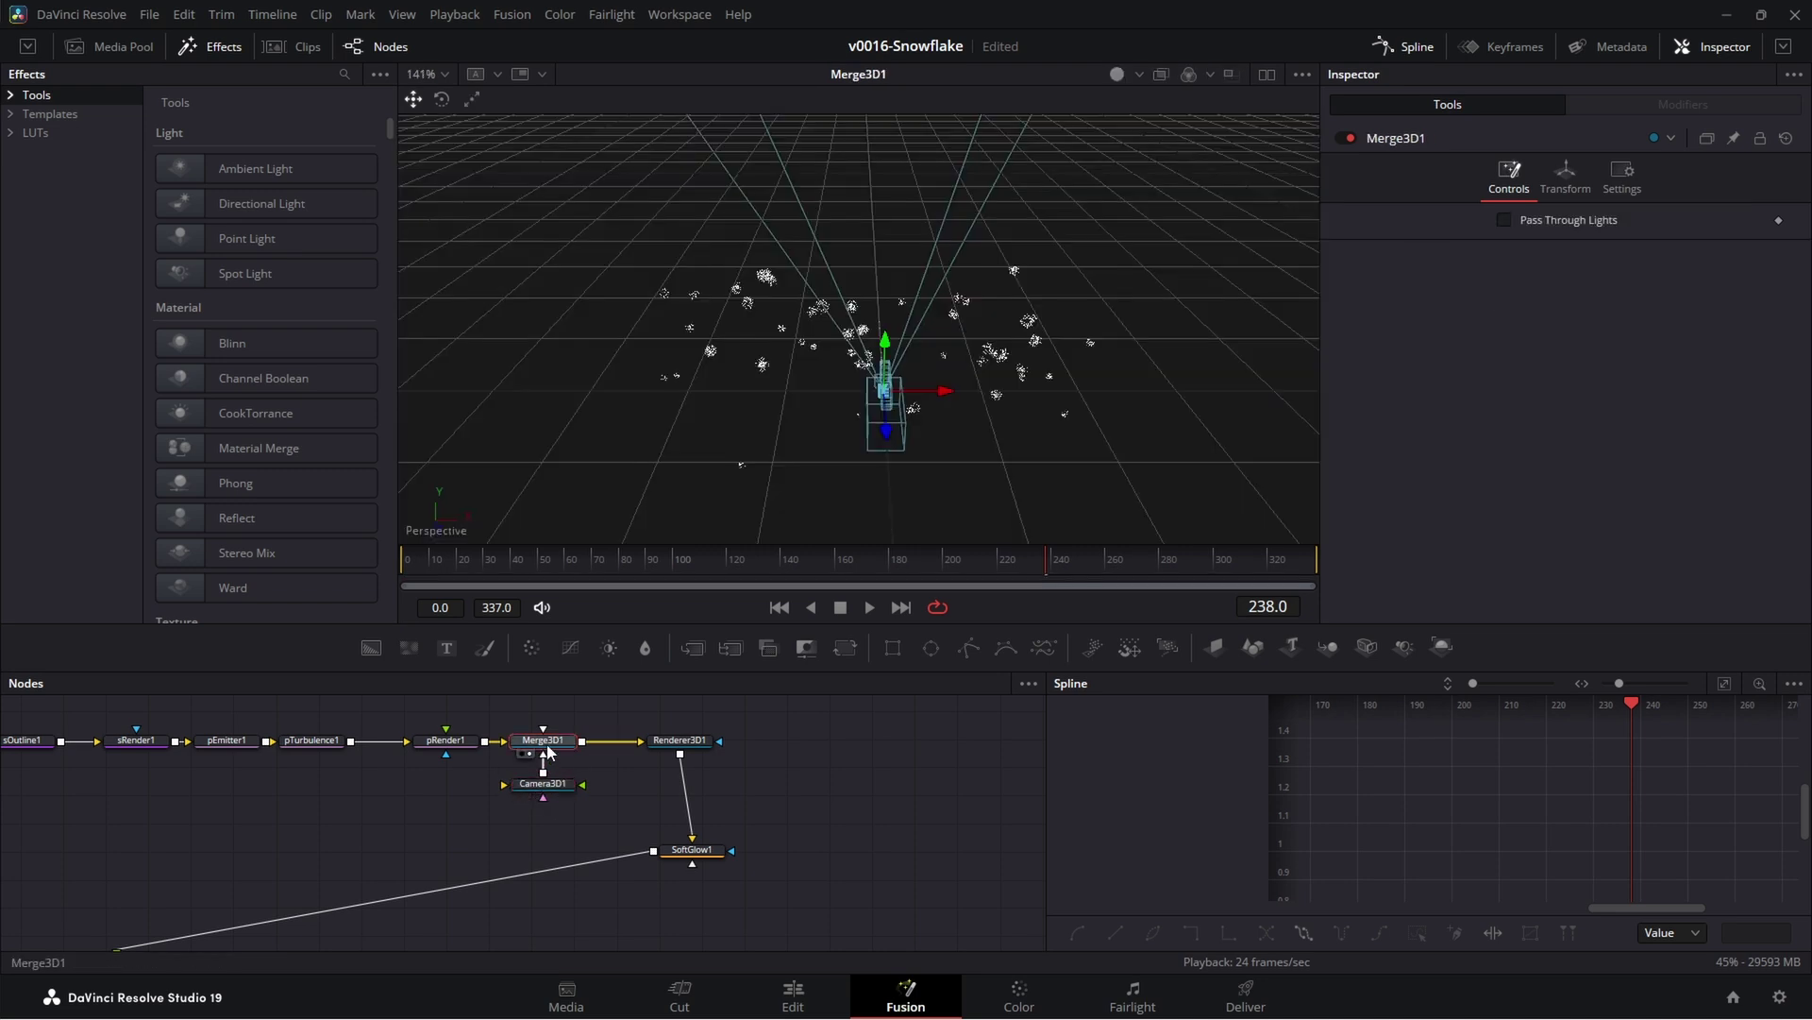
- Move Camera3D1 back from the particles so its view frames the snowfall, checking it from behind
left_click_drag(942, 400, 470, 370)
key("ctrl+z")
left_click(543, 784)
scroll(657, 361, "down", 1)
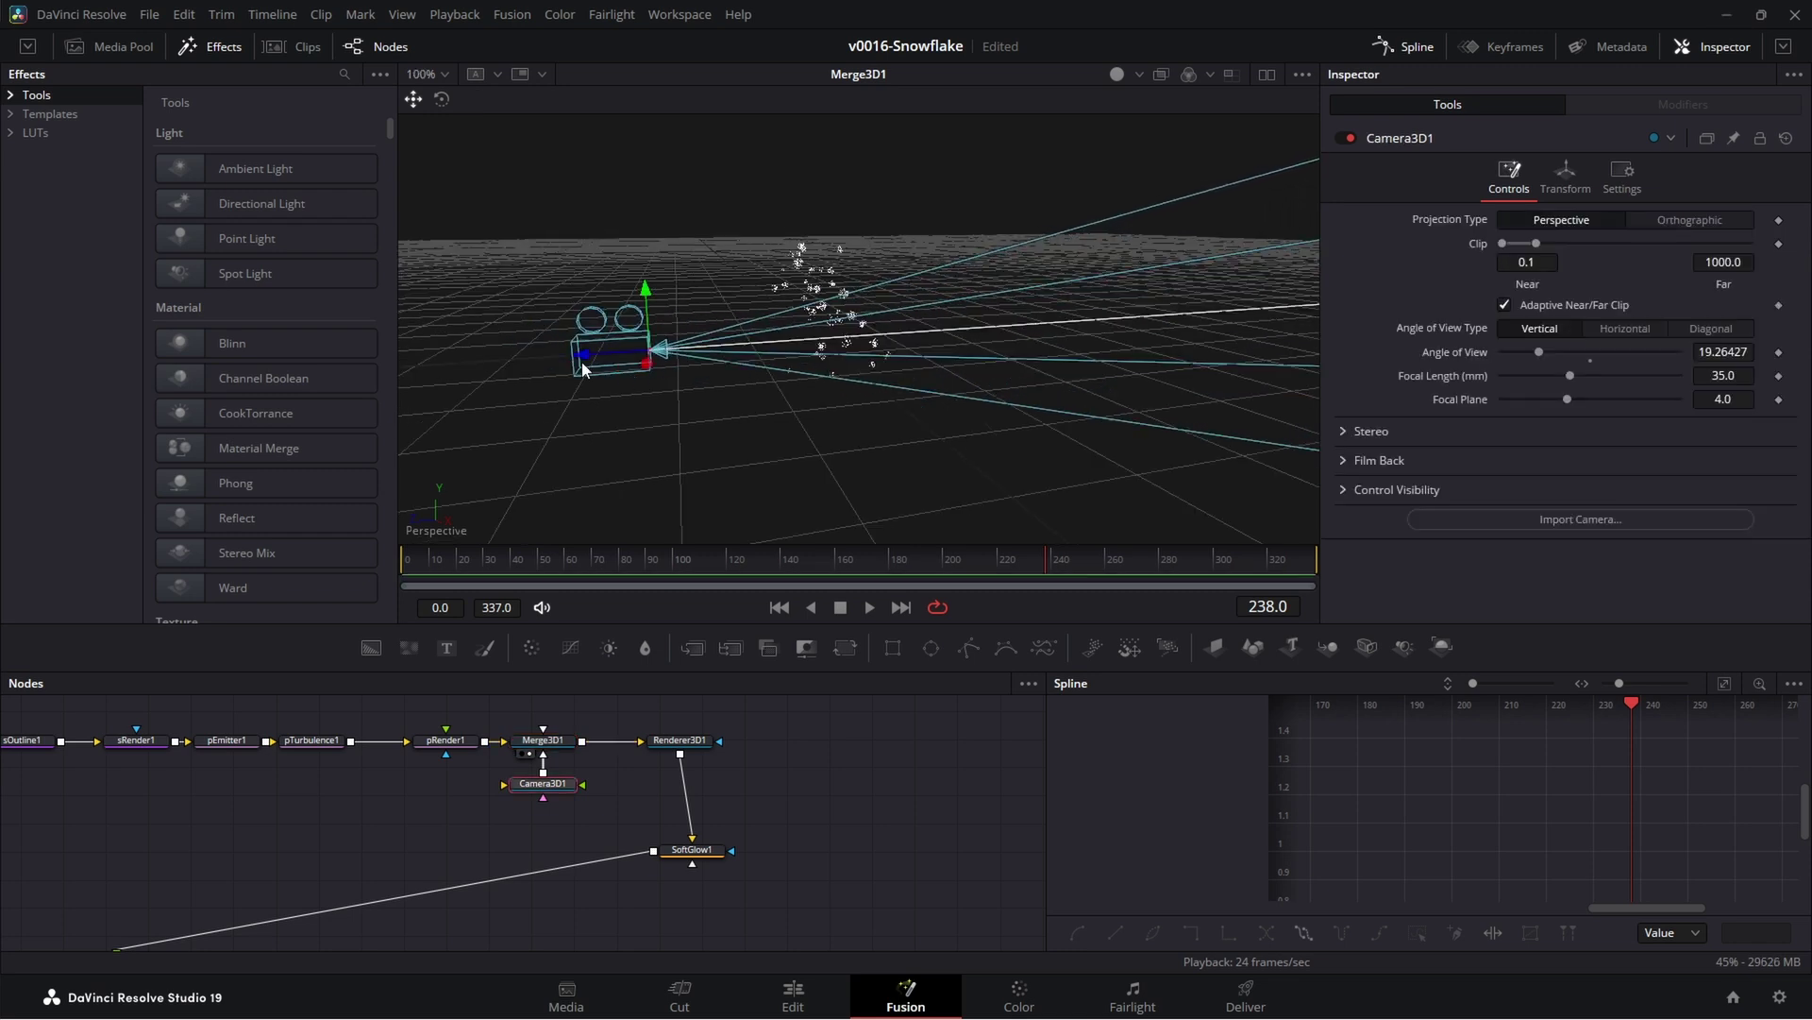
left_click_drag(582, 362, 936, 313)
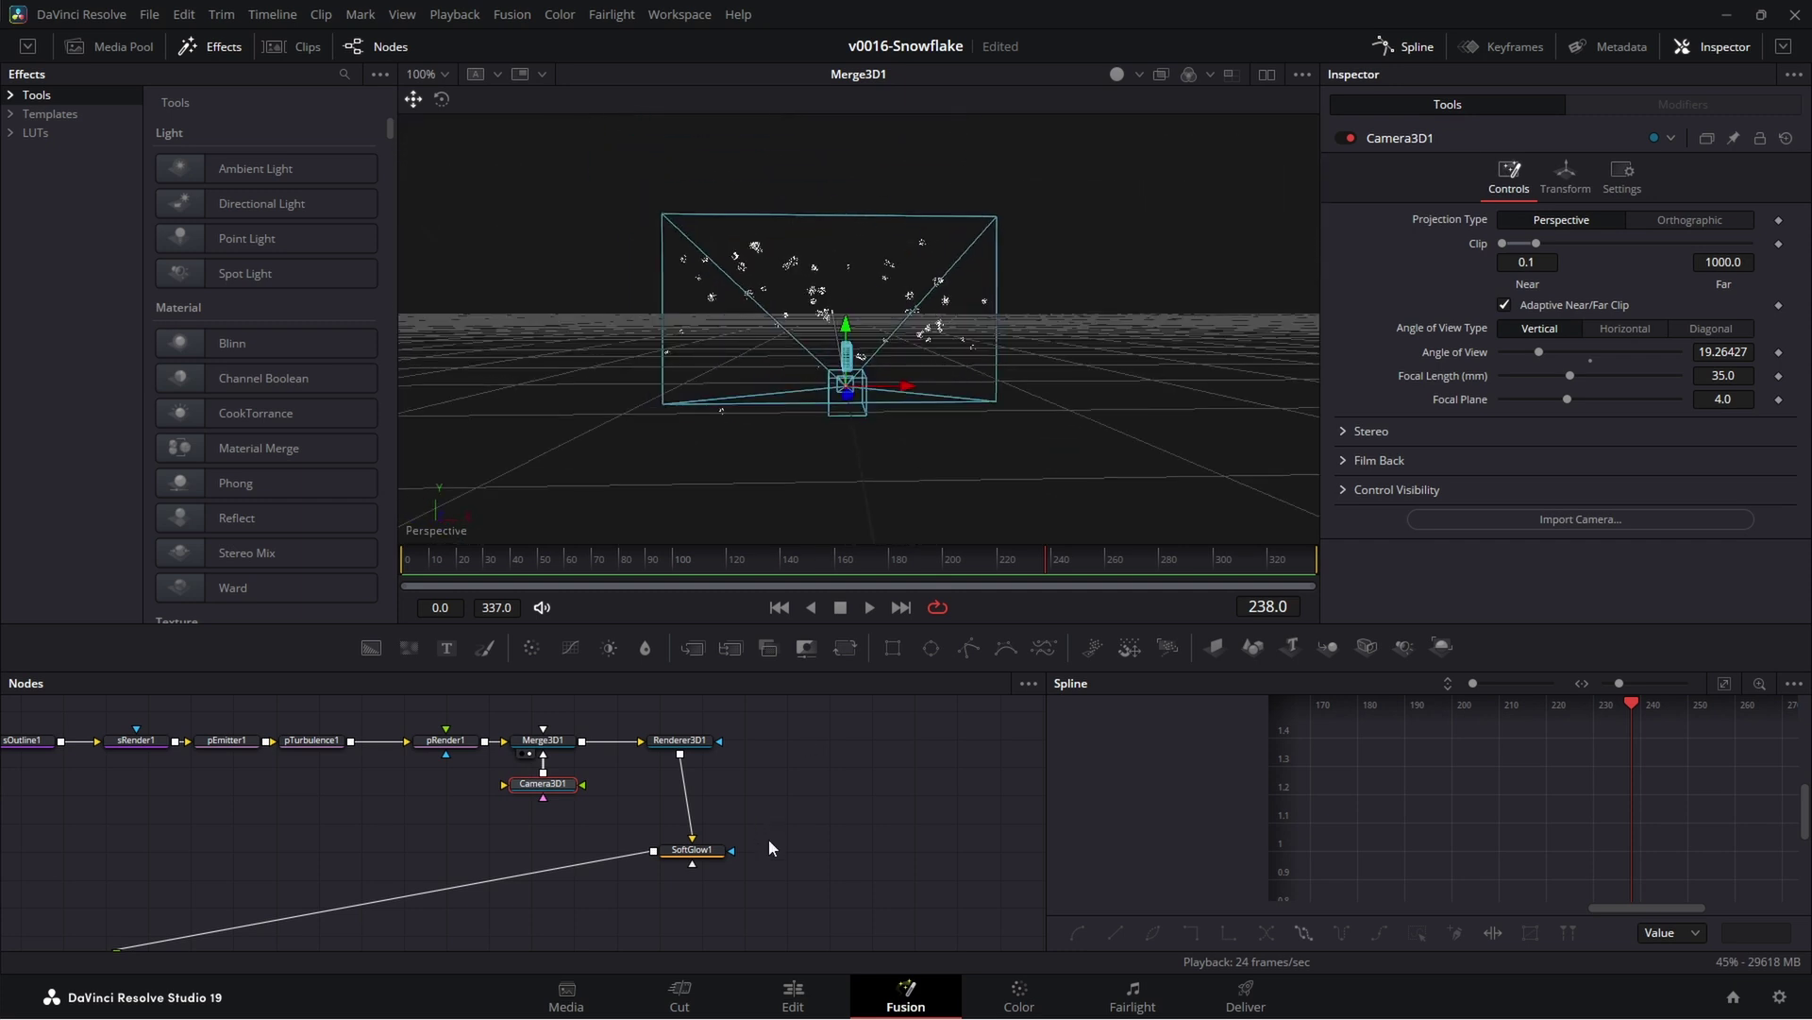
- Display MediaOut1 in the viewer and play the snowfall as seen through the camera
scroll(770, 847, "down", 2)
left_click(646, 854)
key("2")
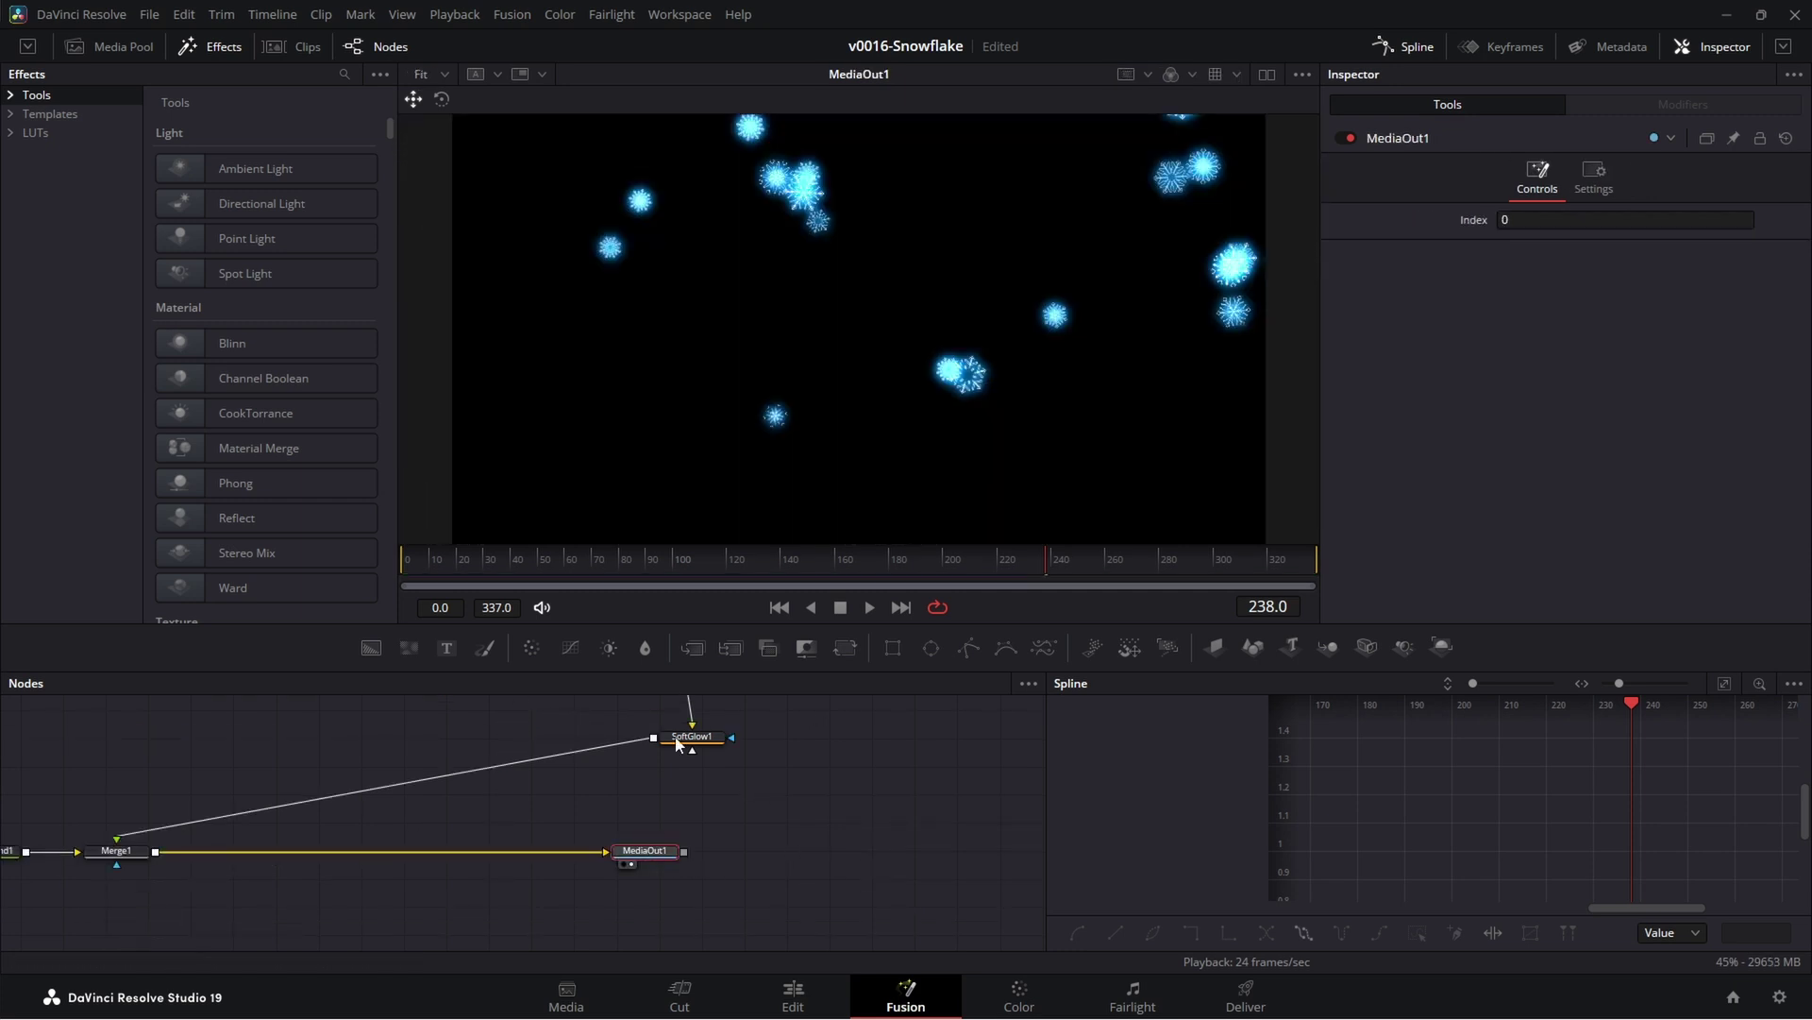
scroll(830, 761, "up", 4)
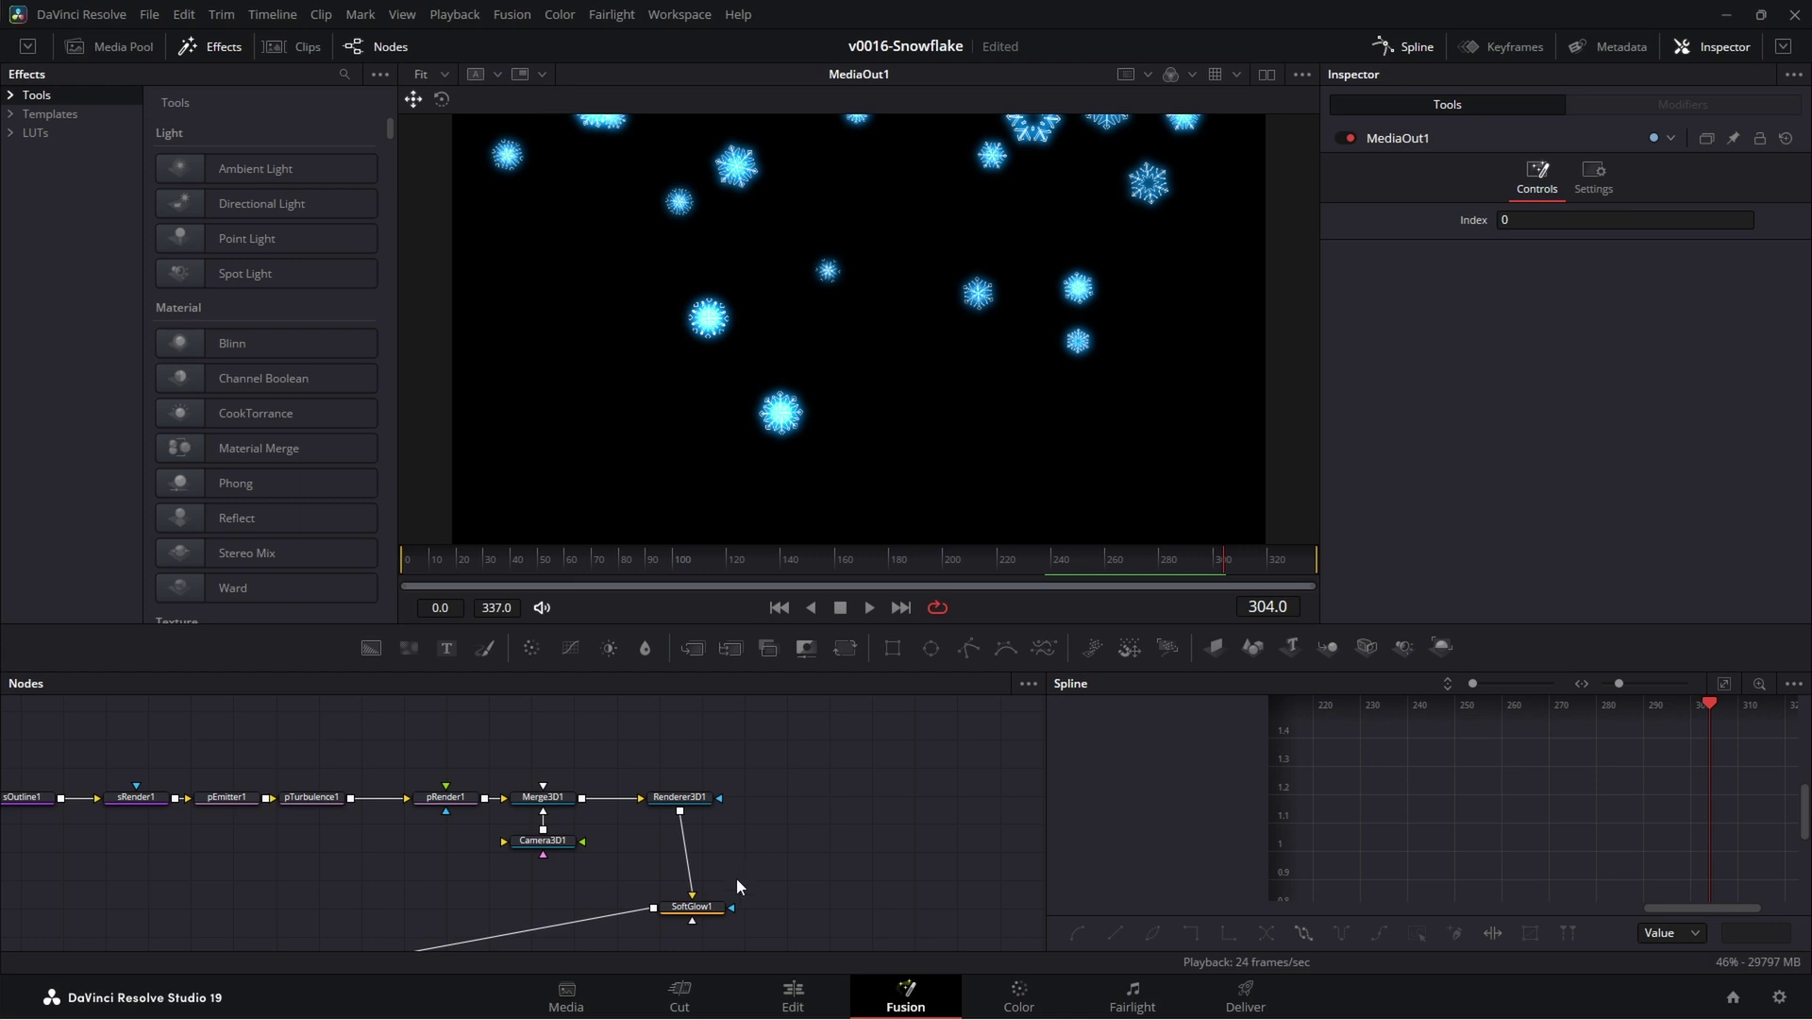
- Set SoftGlow1's Glow Size to 3.6
left_click(694, 906)
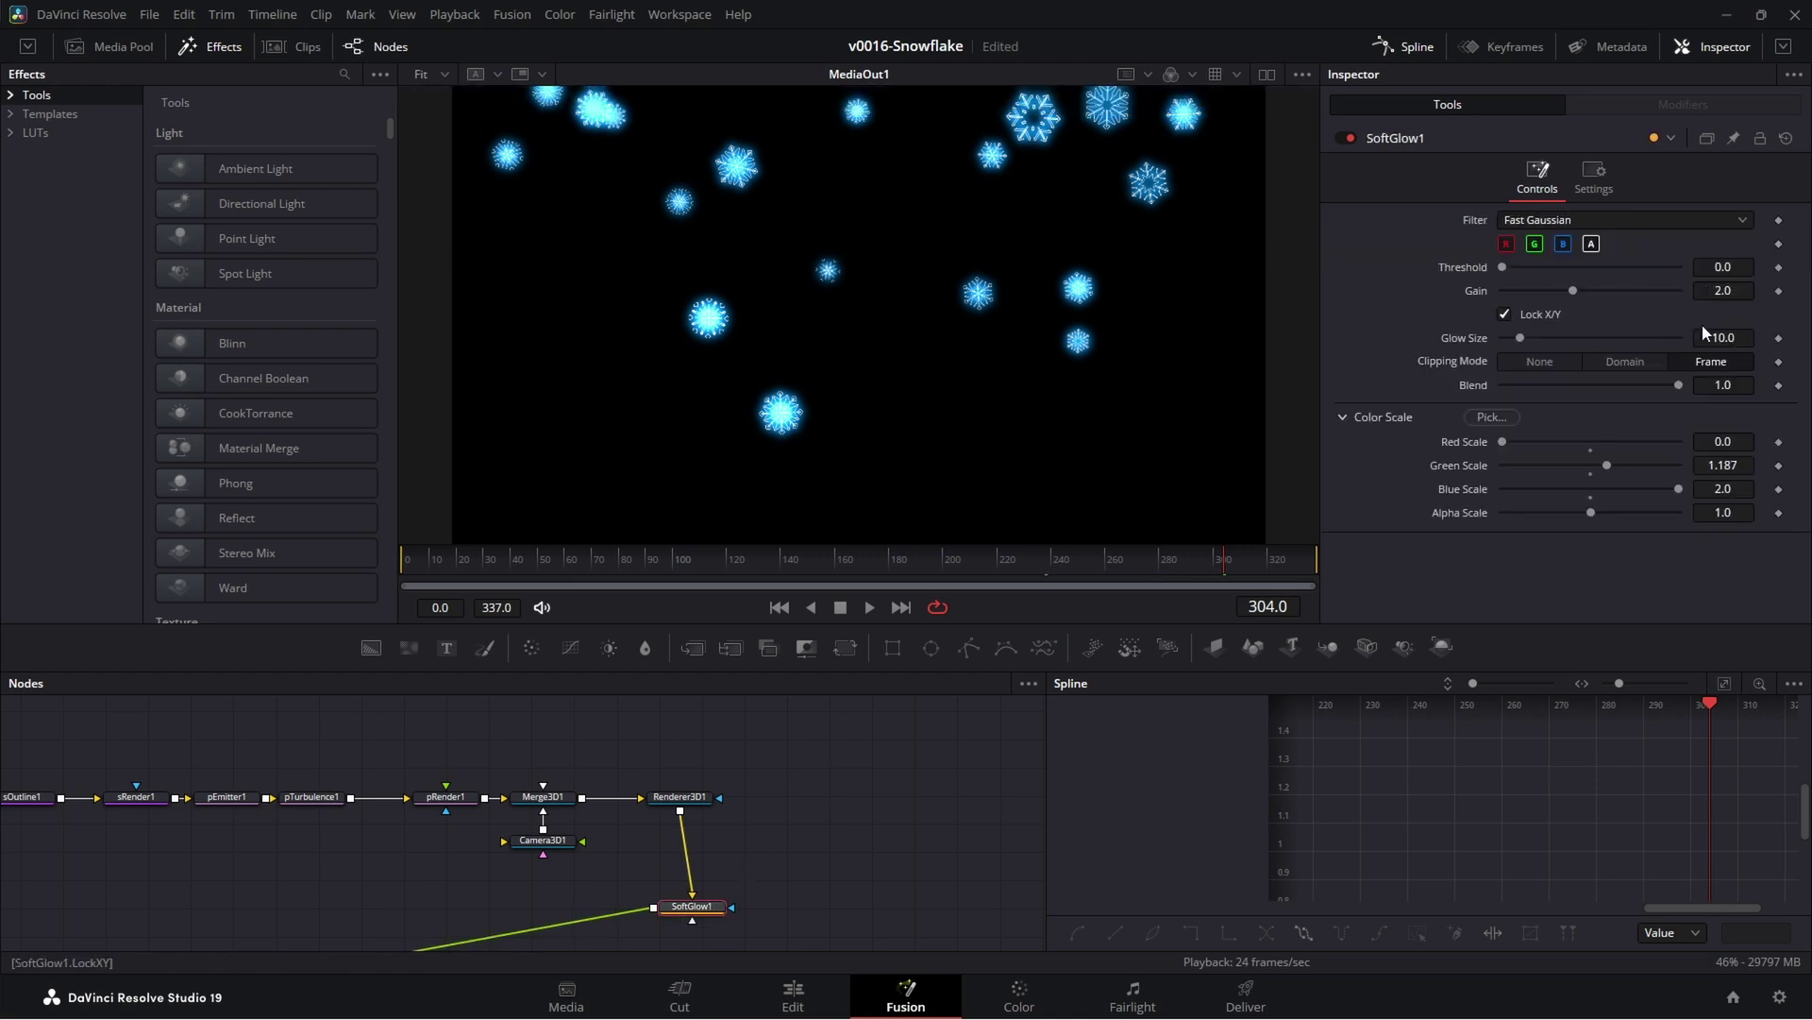
left_click_drag(1714, 337, 1696, 337)
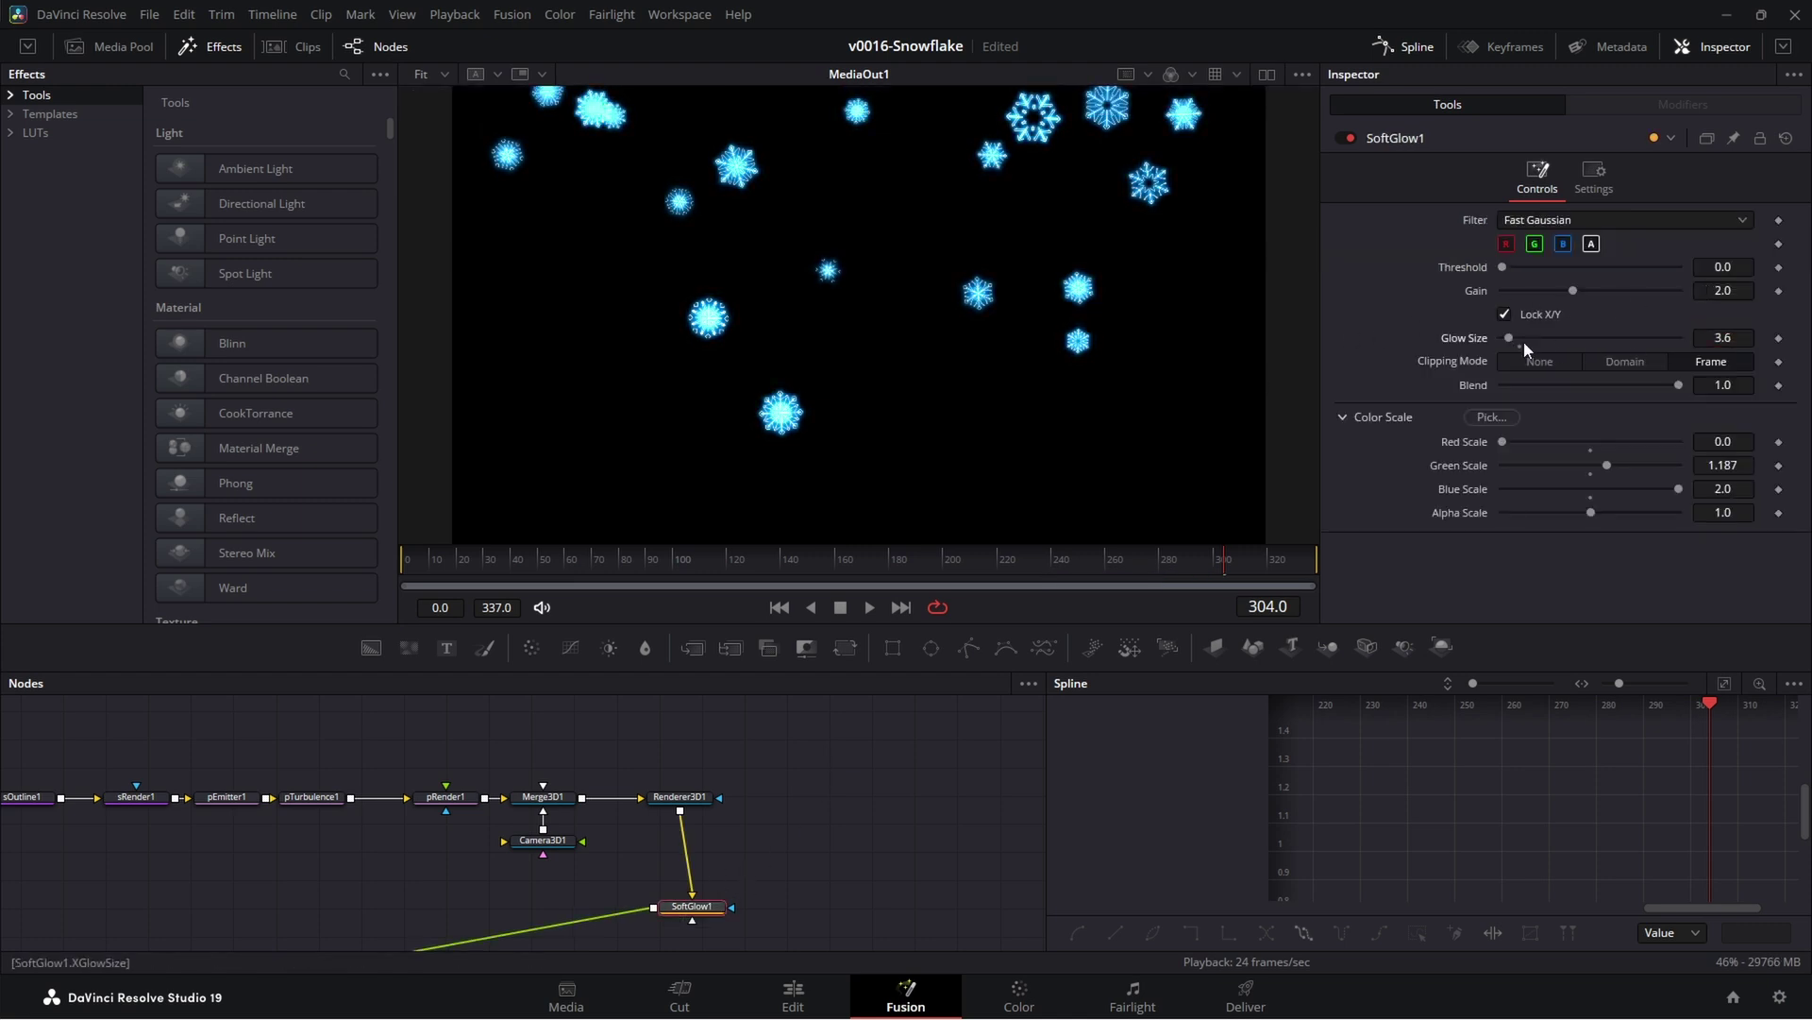
- Pull Camera3D1 farther back from the snowfall and set SoftGlow1's Gain to 0.953
left_click_drag(453, 812, 449, 811)
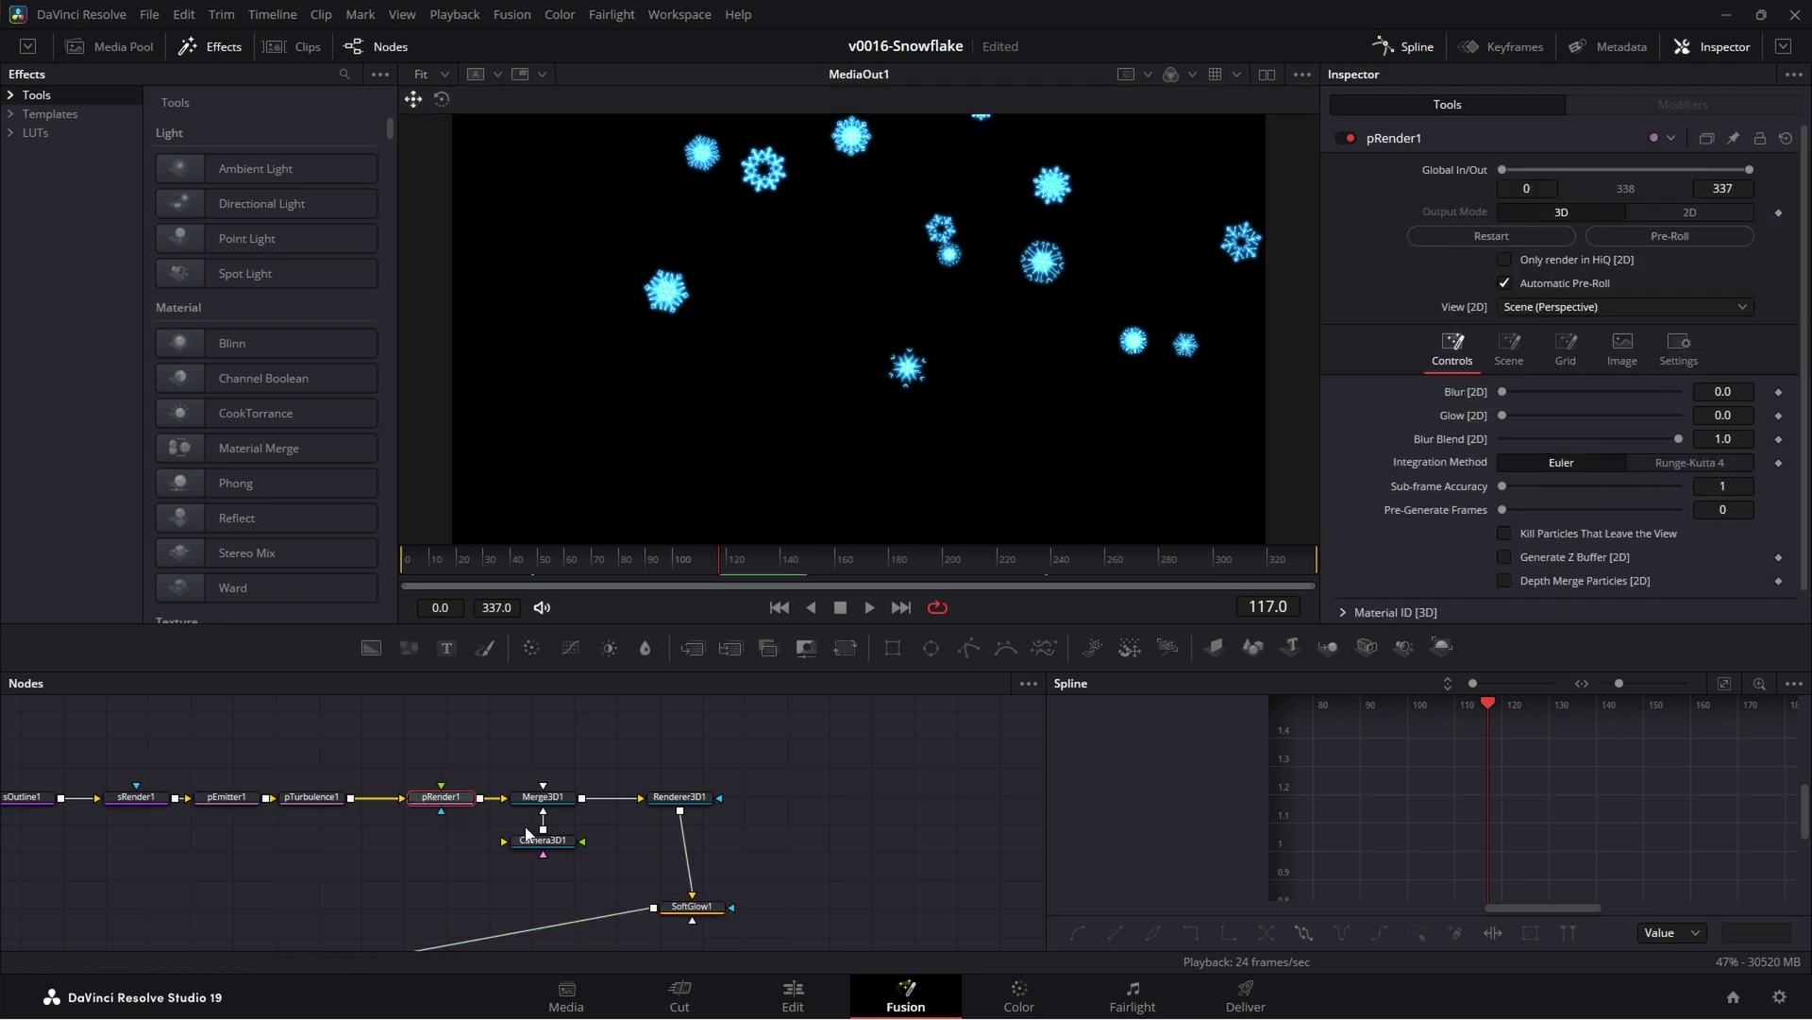
left_click(543, 840)
left_click(1565, 174)
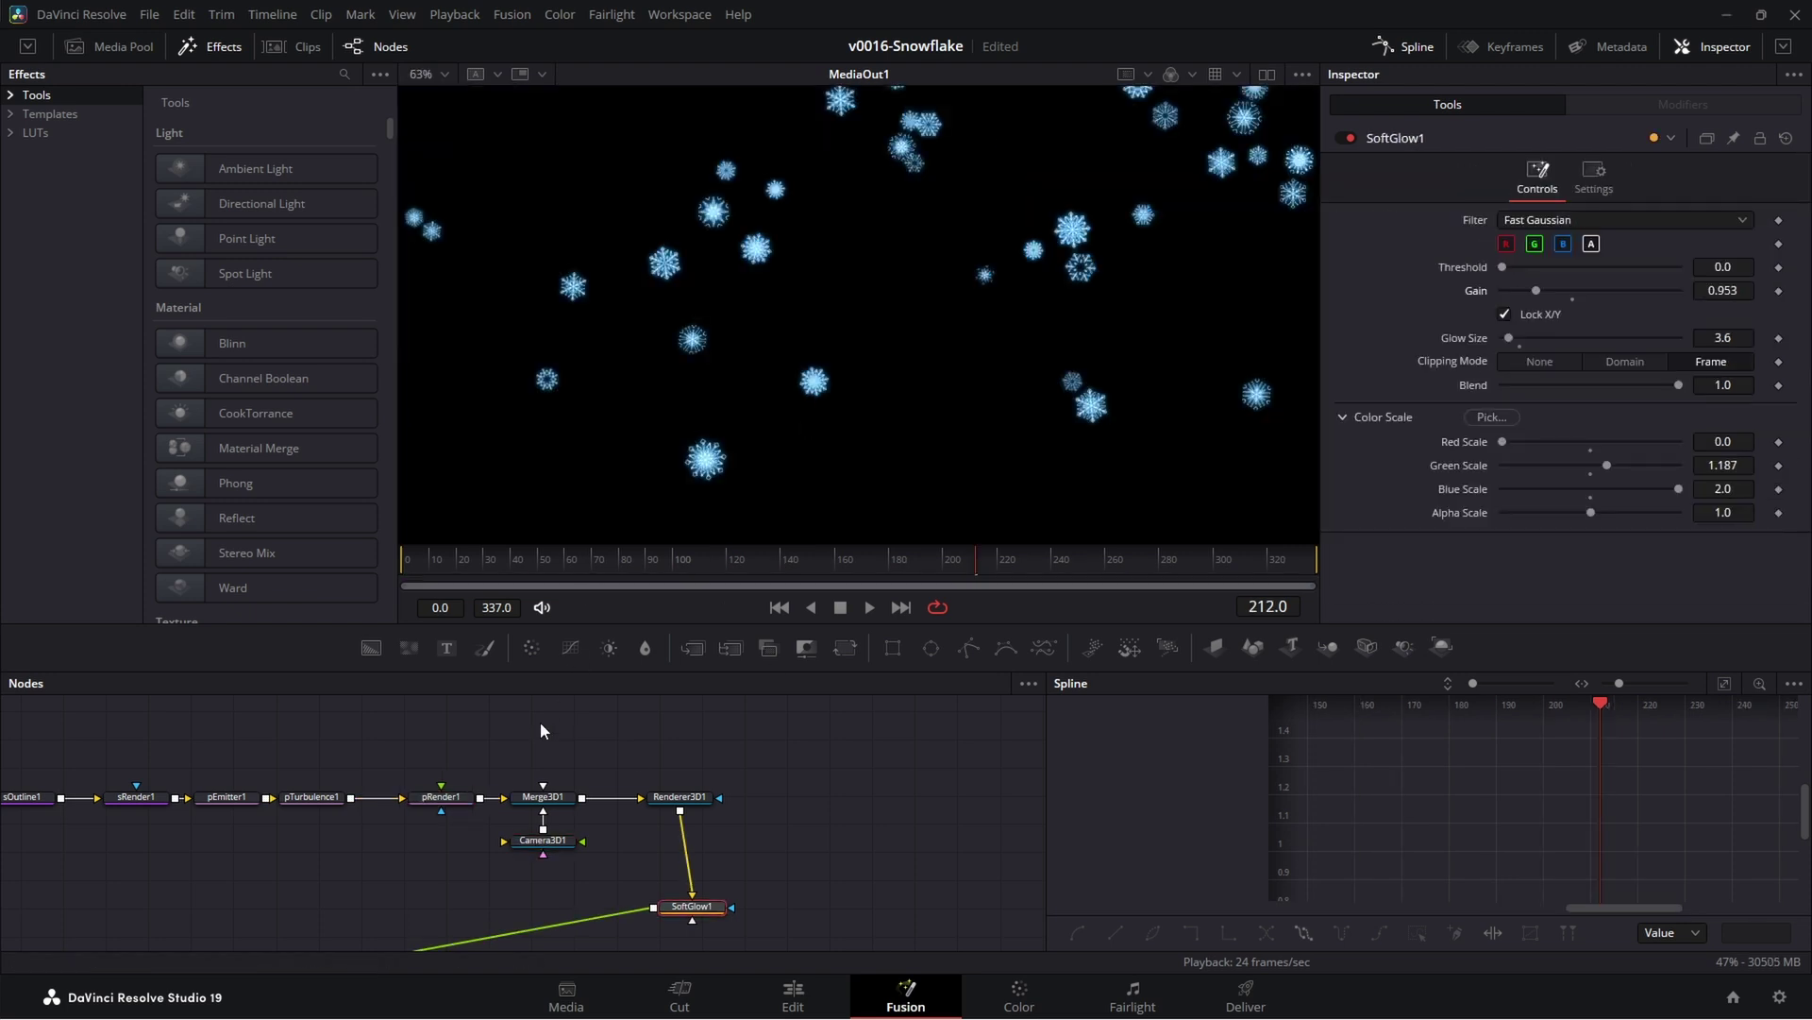
- Increase the particle Size in pEmitter1's style and set its Lifespan to 107.0, saving the project
scroll(540, 755, "up", 2)
scroll(549, 802, "left", 5)
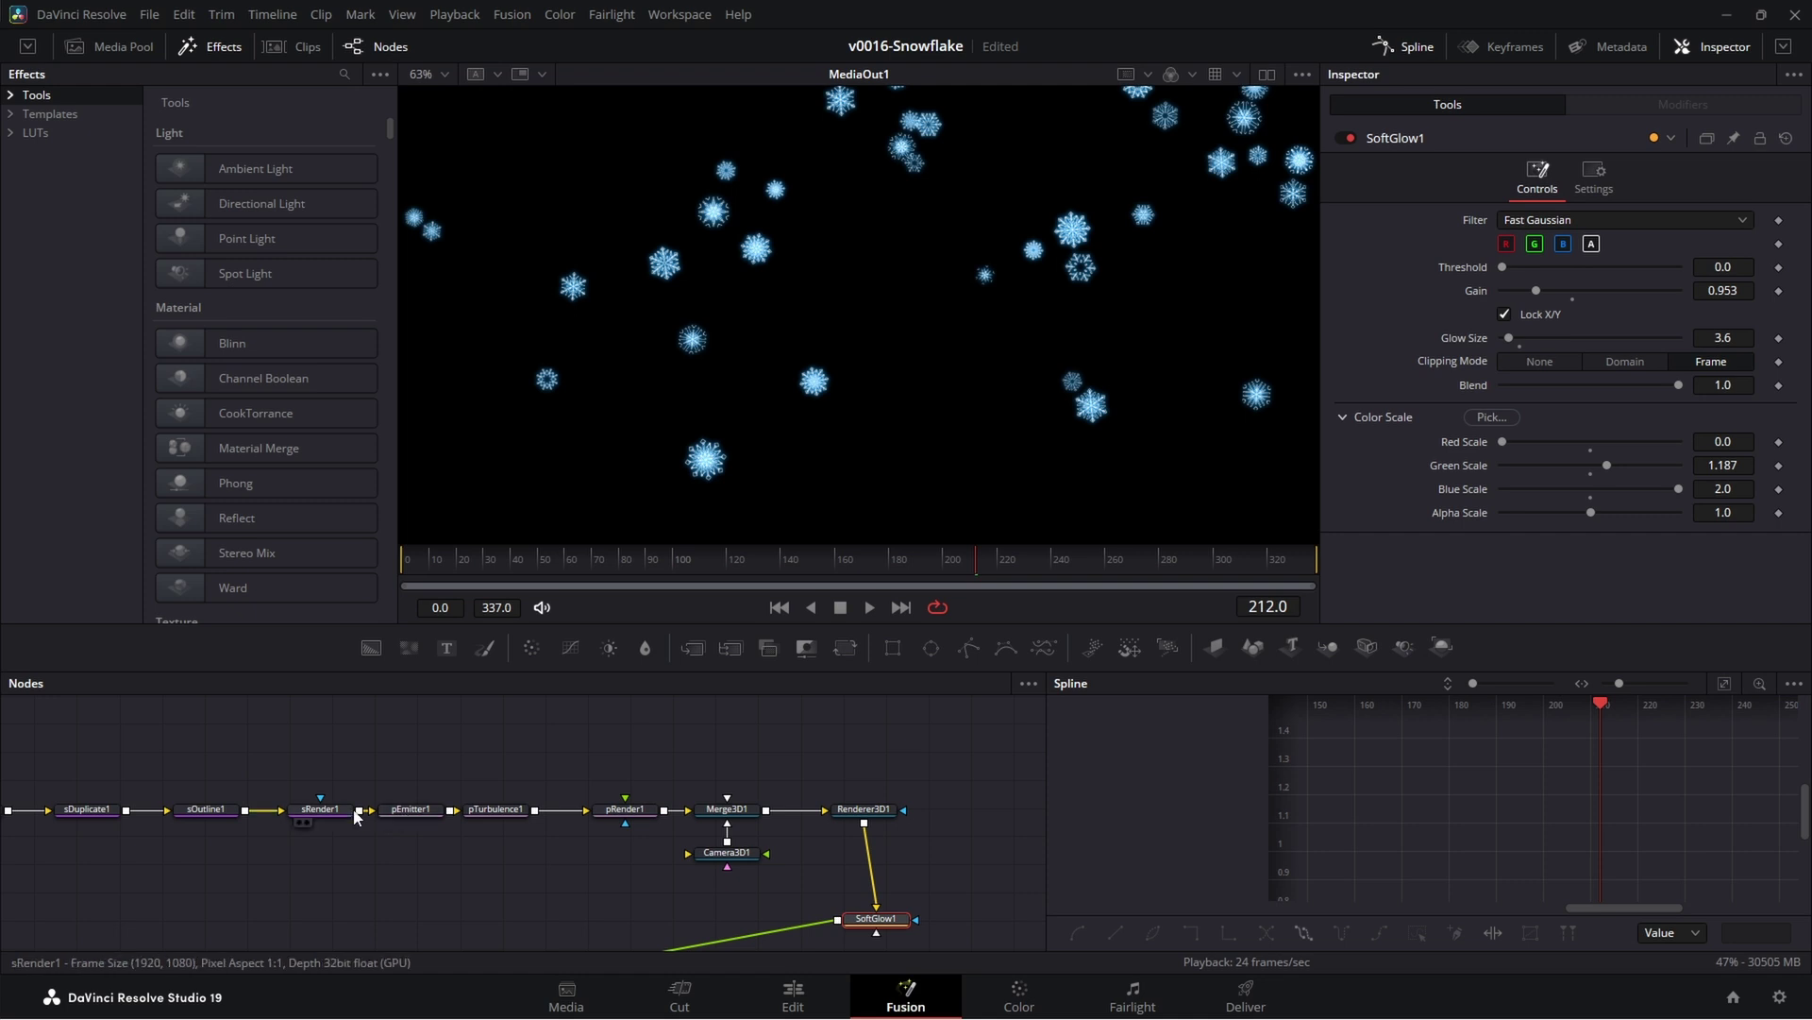
left_click(393, 812)
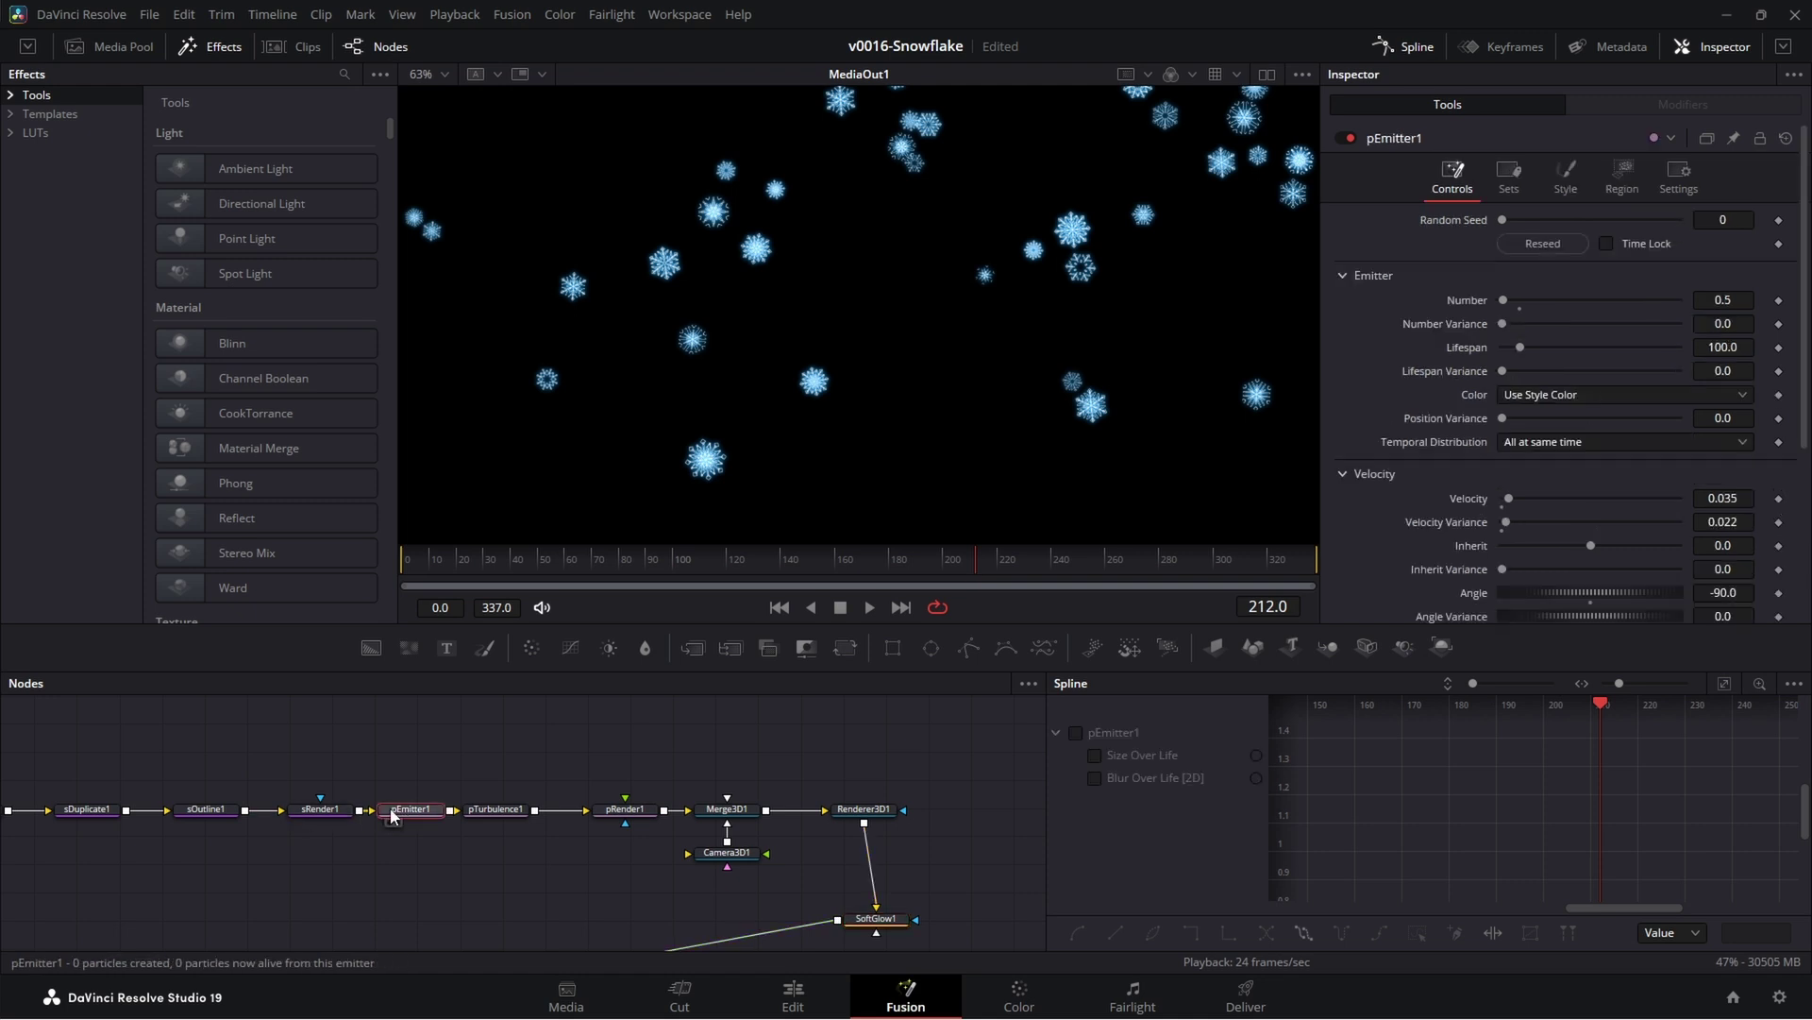
left_click(1566, 175)
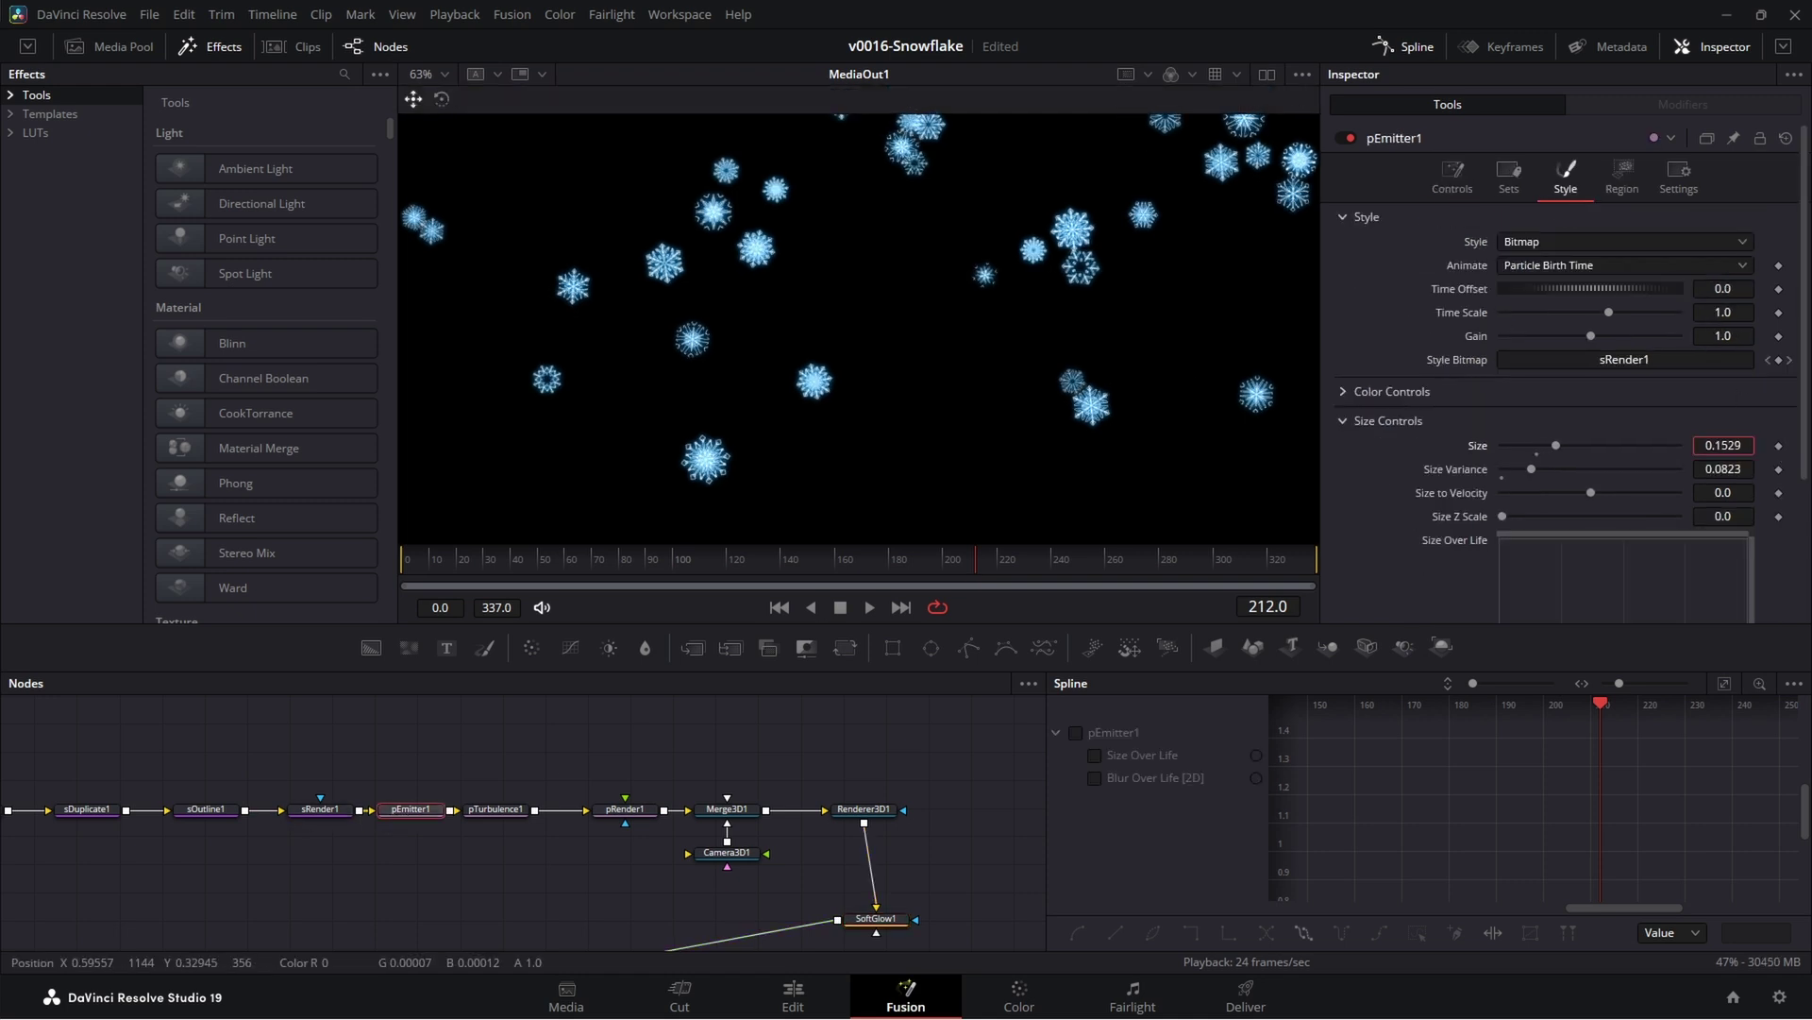
left_click(1452, 175)
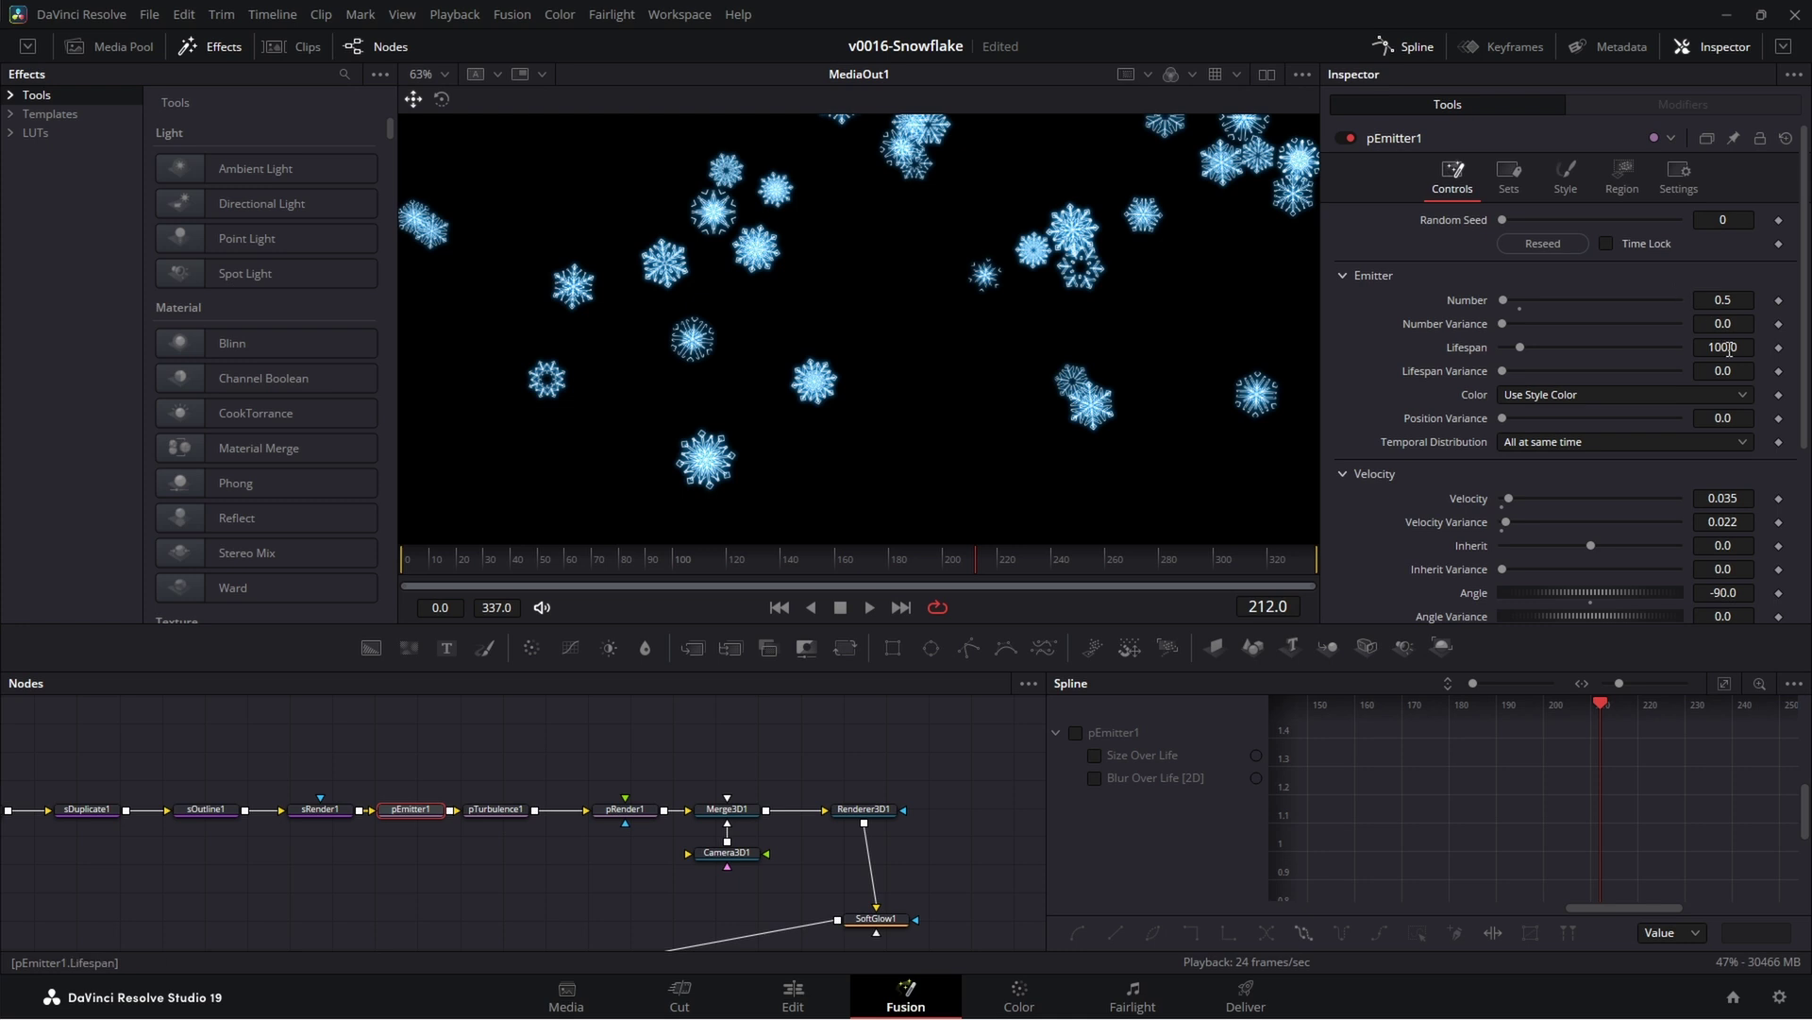
left_click_drag(1519, 348, 1520, 345)
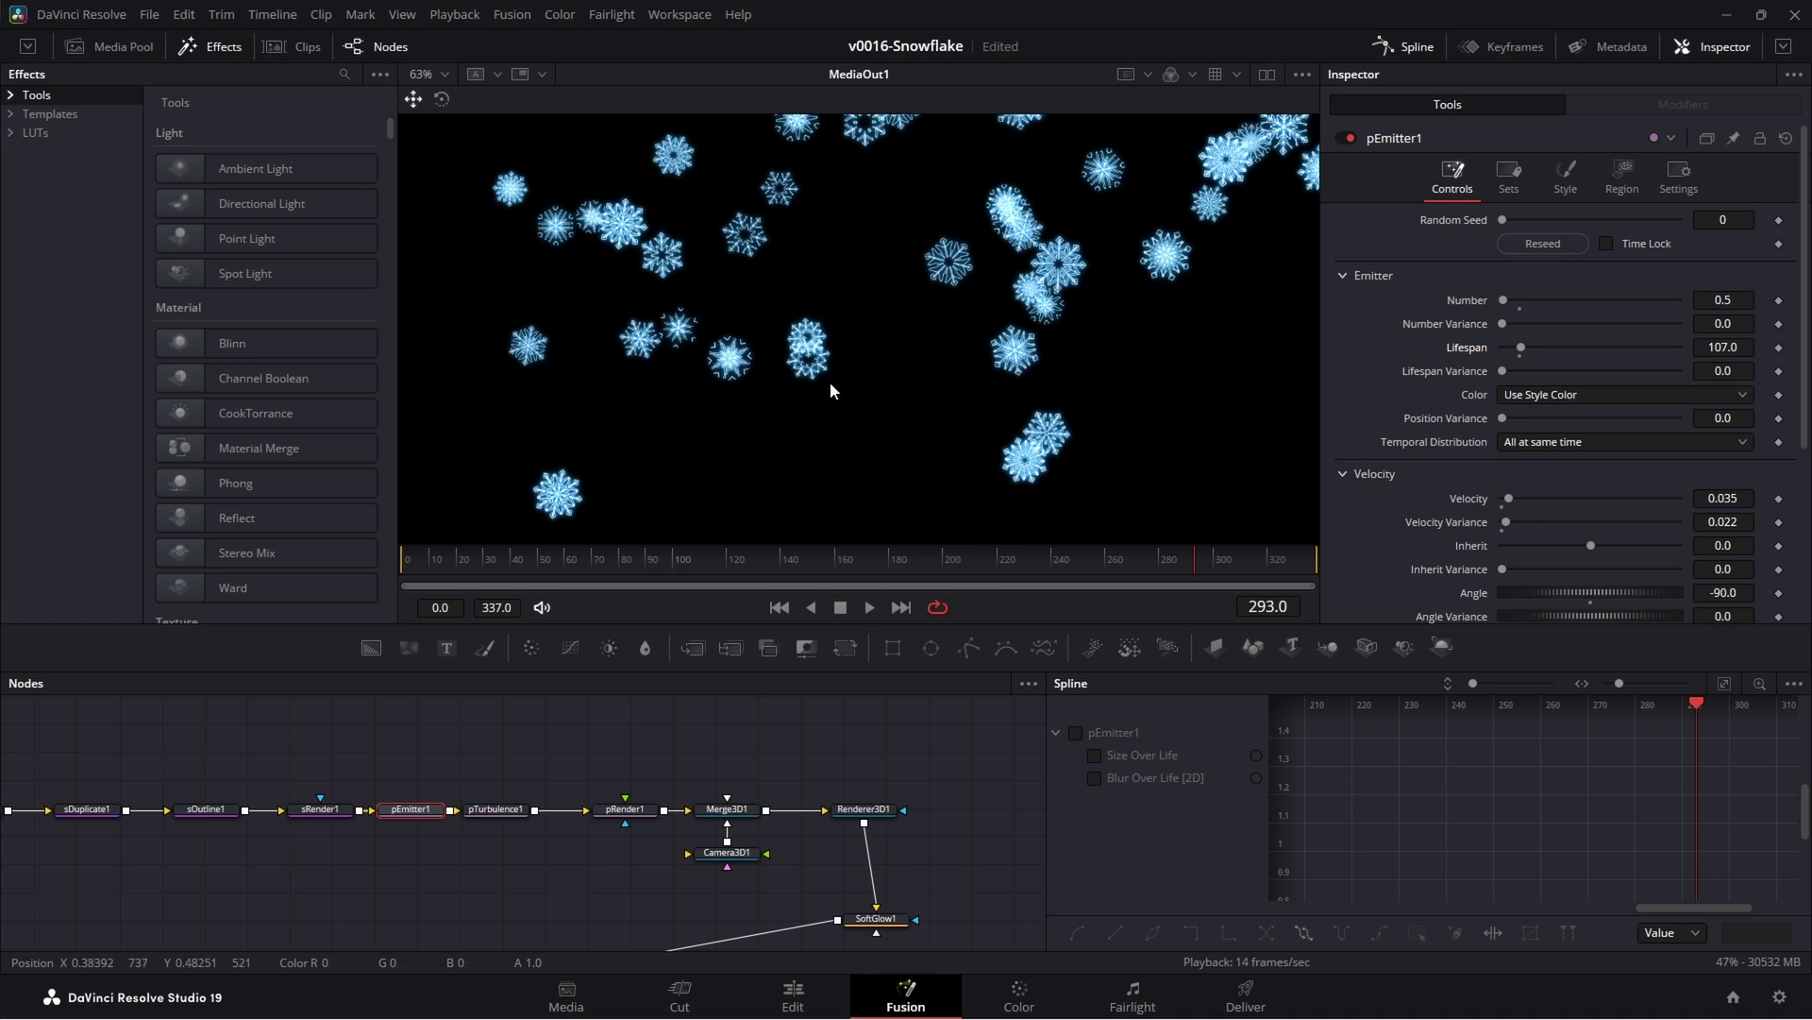
key("ctrl+s")
- Set the Y Offset of pEmitter1's rectangular region to 0.269 and play the snowfall
scroll(1187, 300, "down", 2)
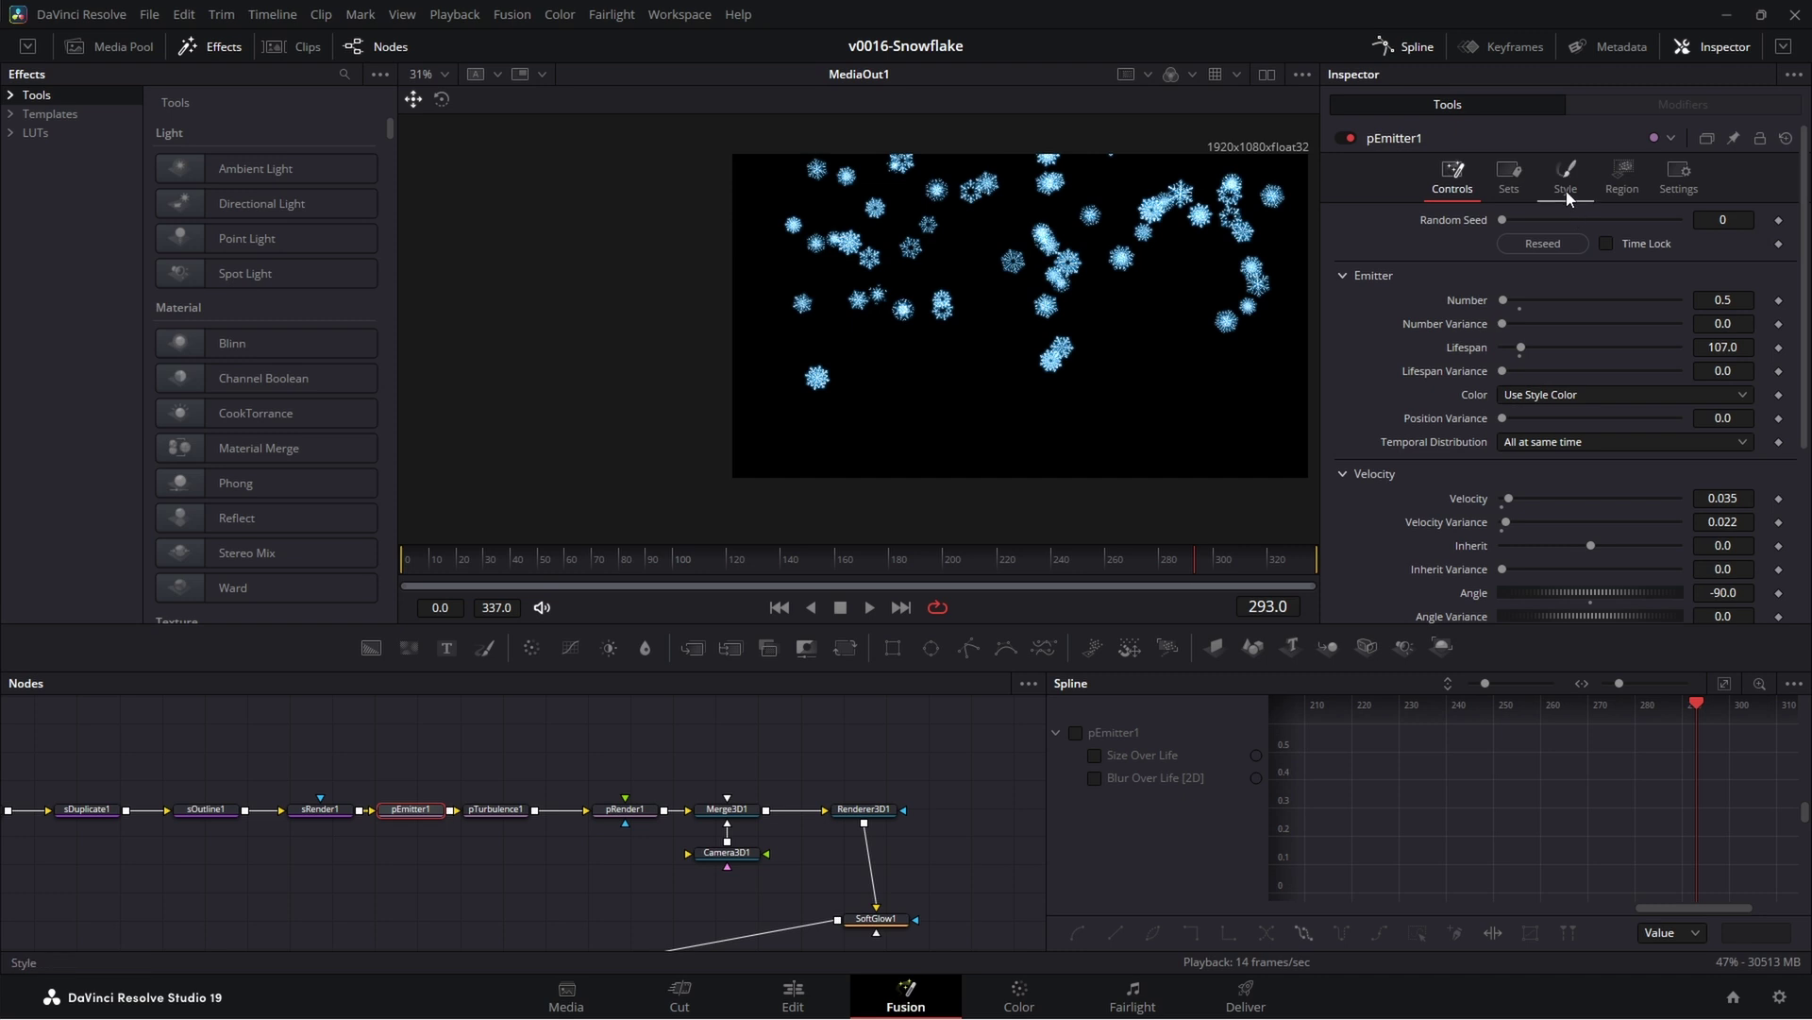
left_click(1620, 178)
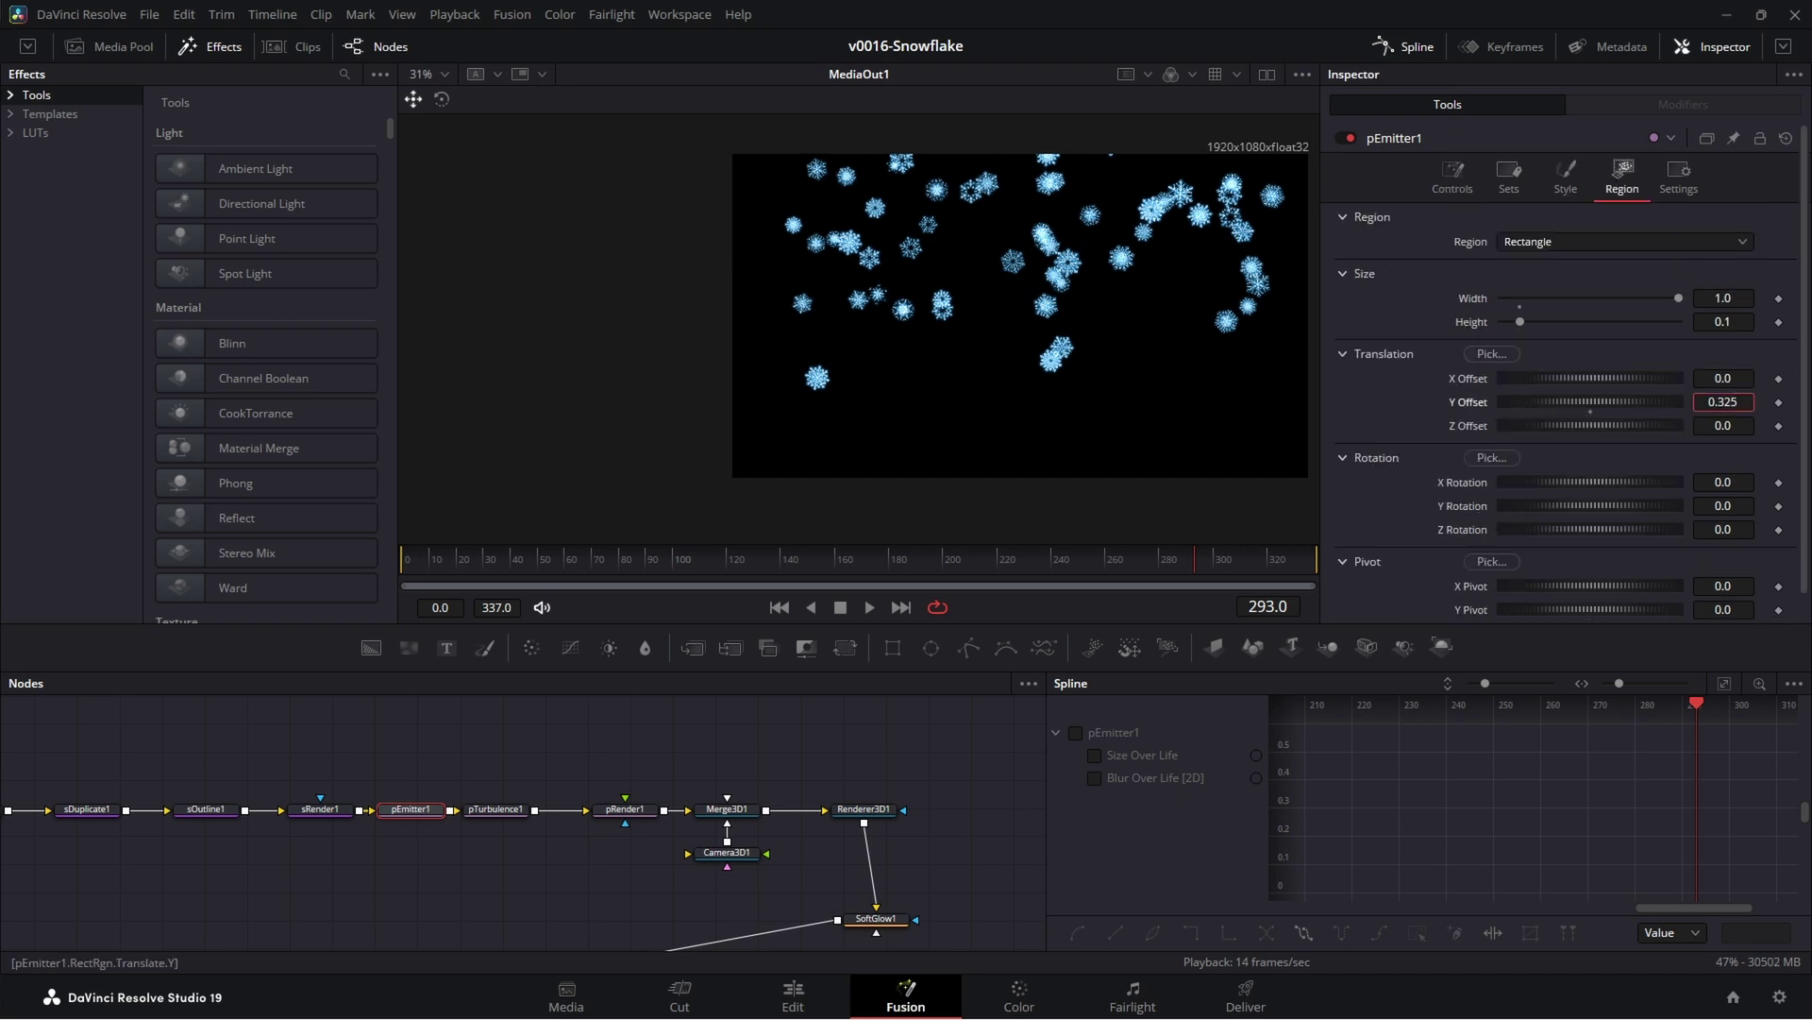
left_click_drag(1724, 401, 1671, 401)
key("space")
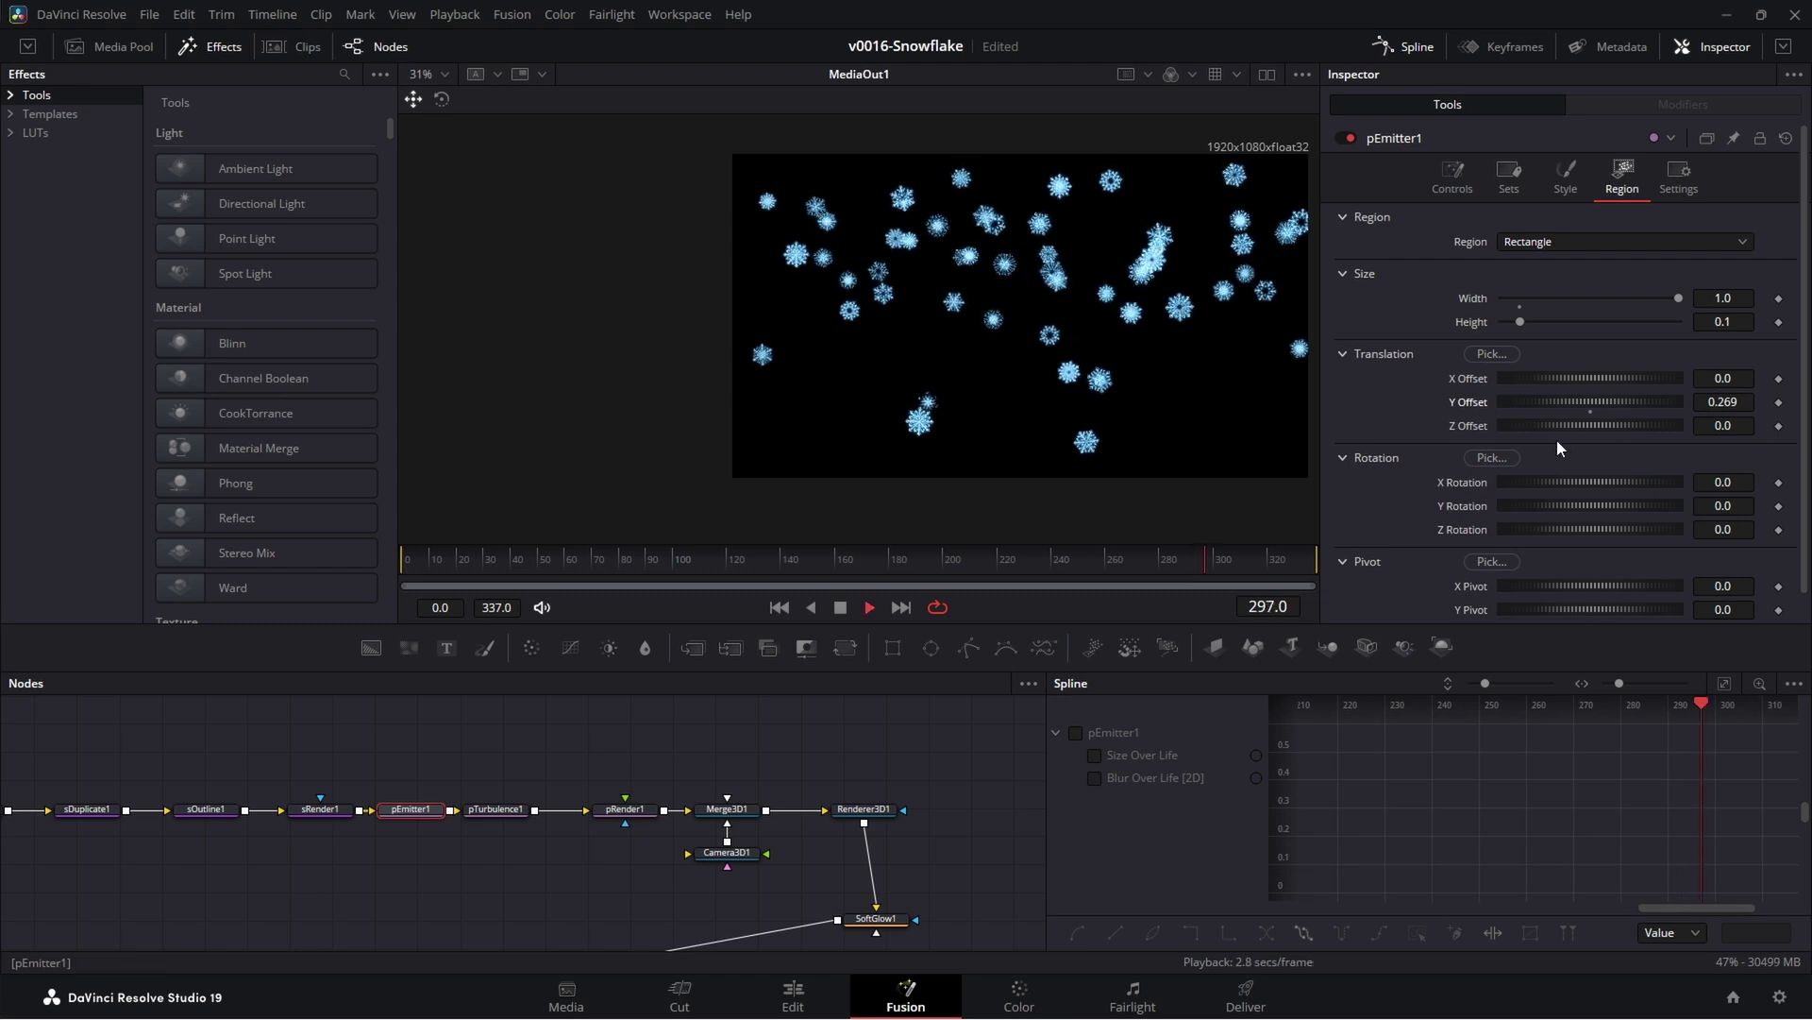
key("space")
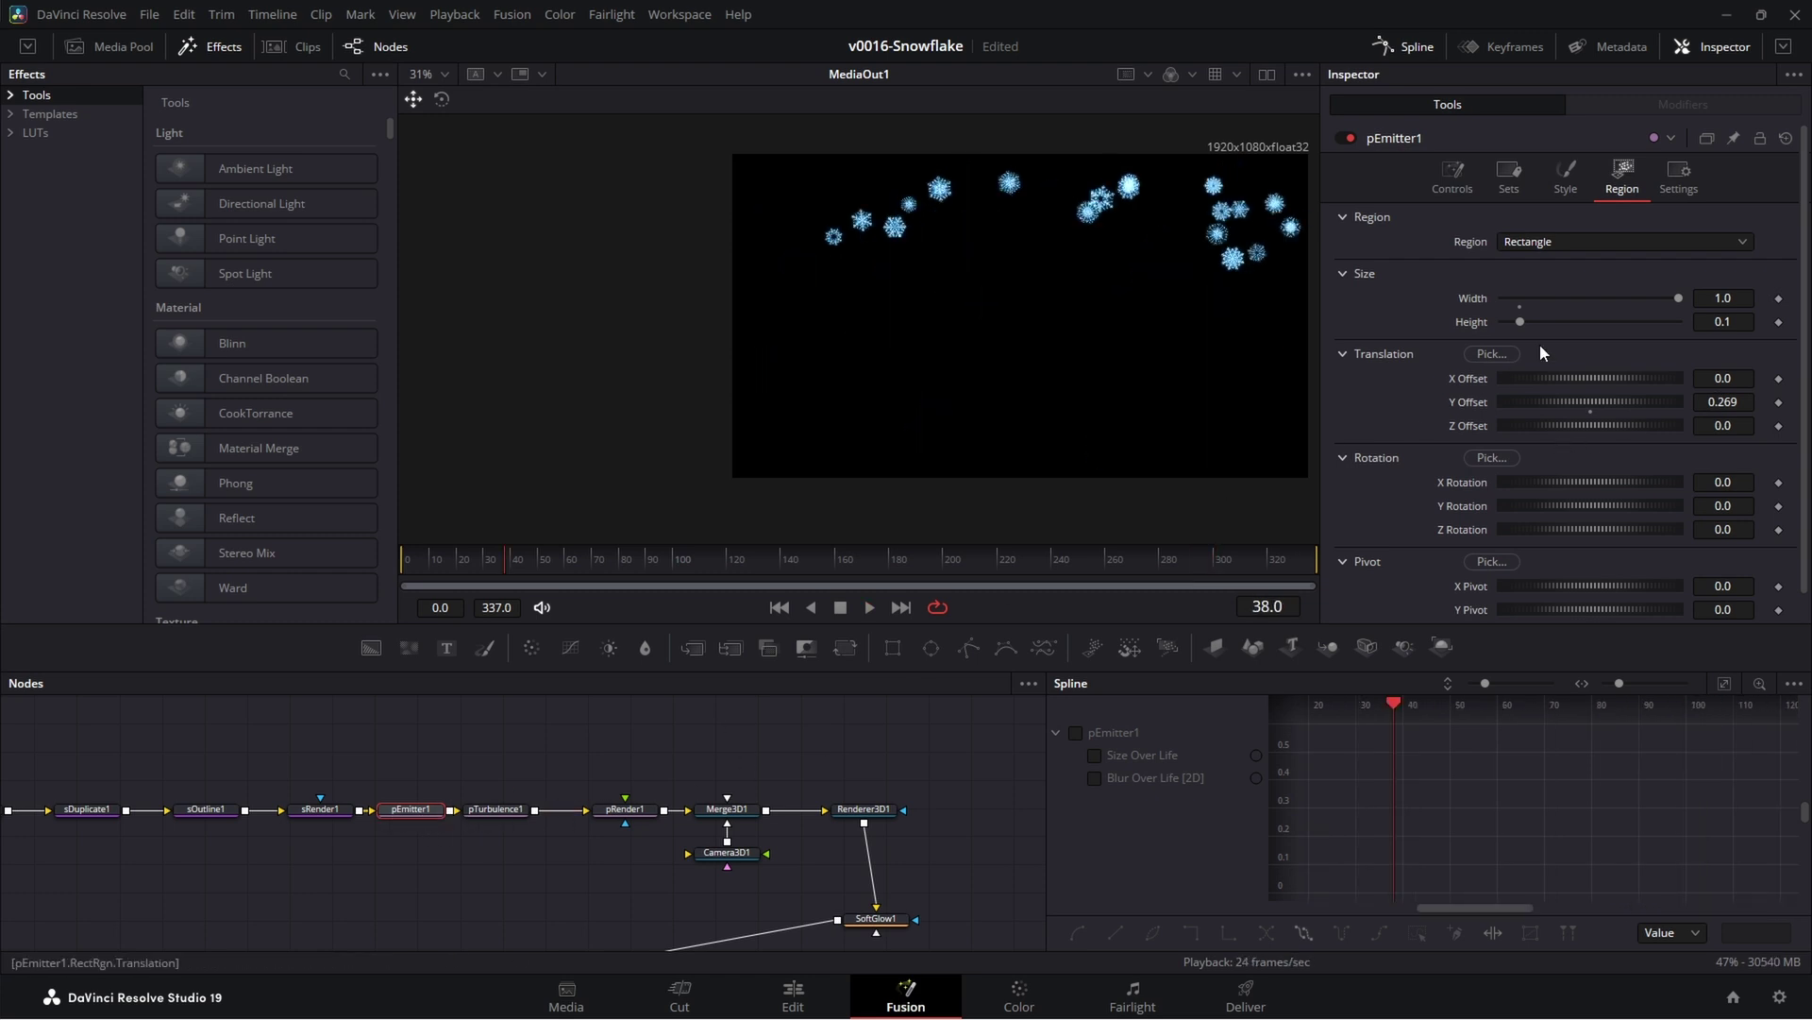
- Set pEmitter1's Velocity to 0.071 and play the faster snowfall
left_click(1450, 180)
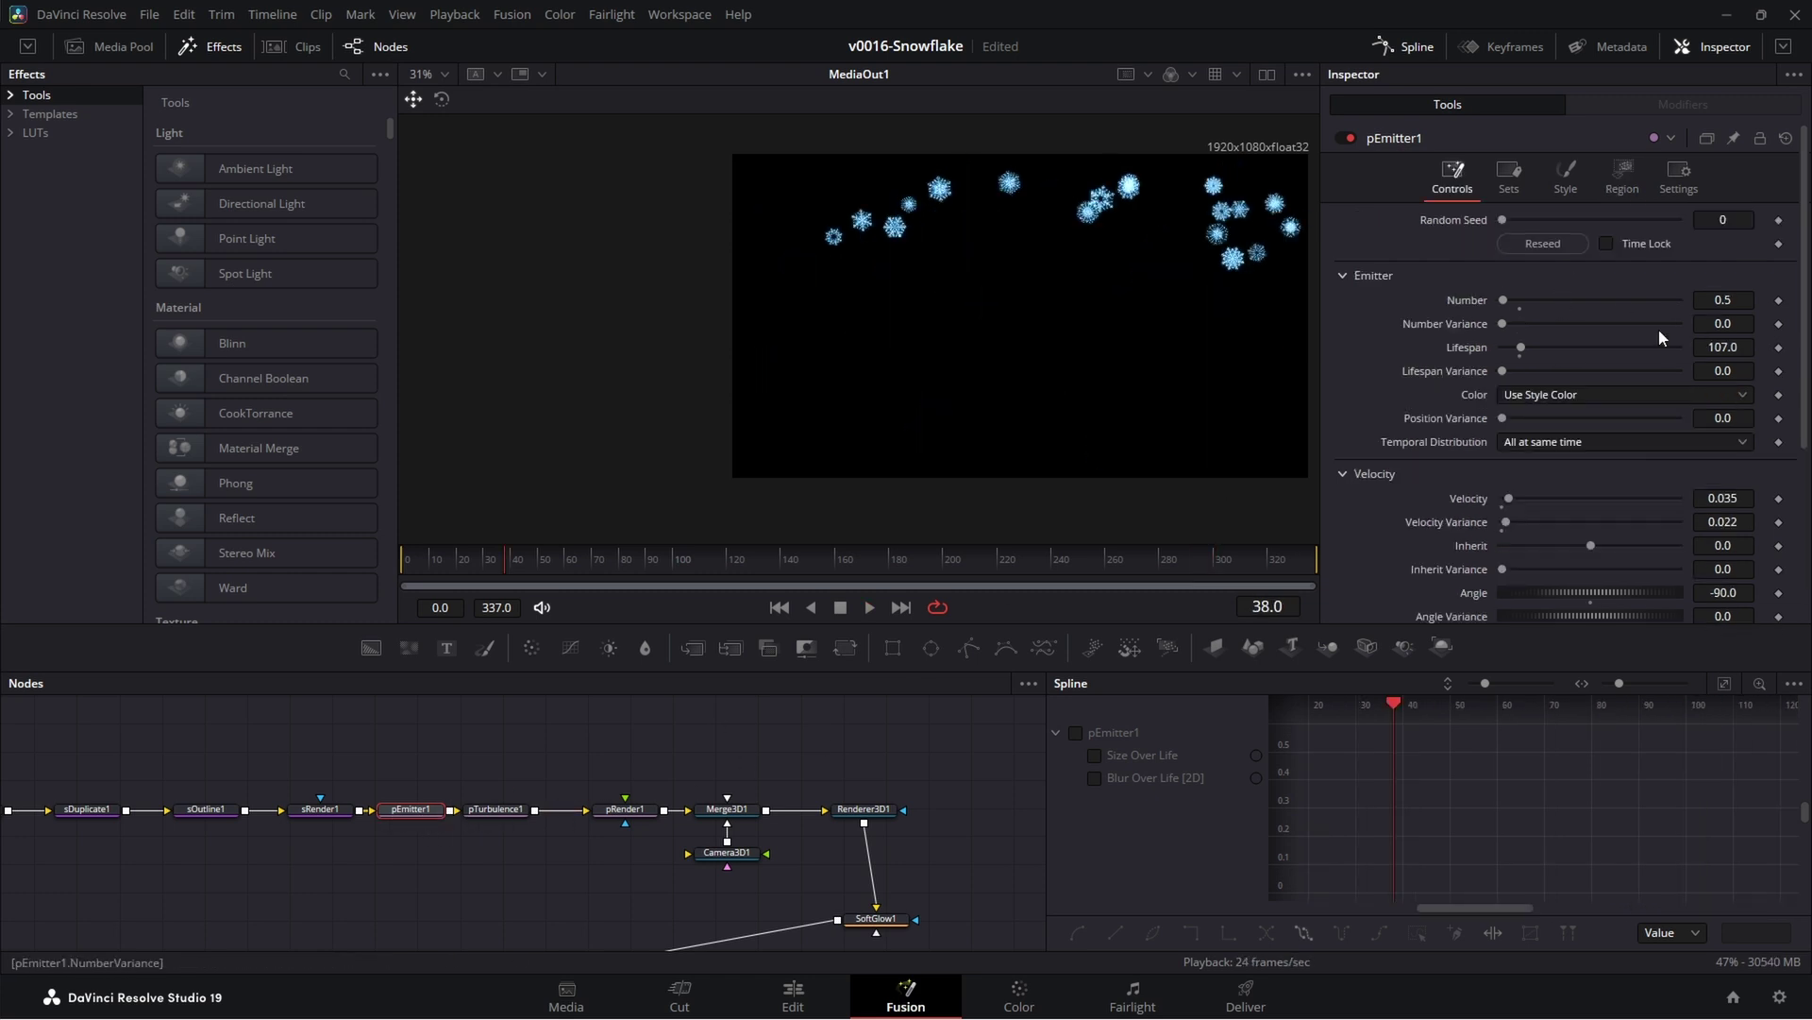
left_click_drag(1716, 504, 1803, 504)
key("space")
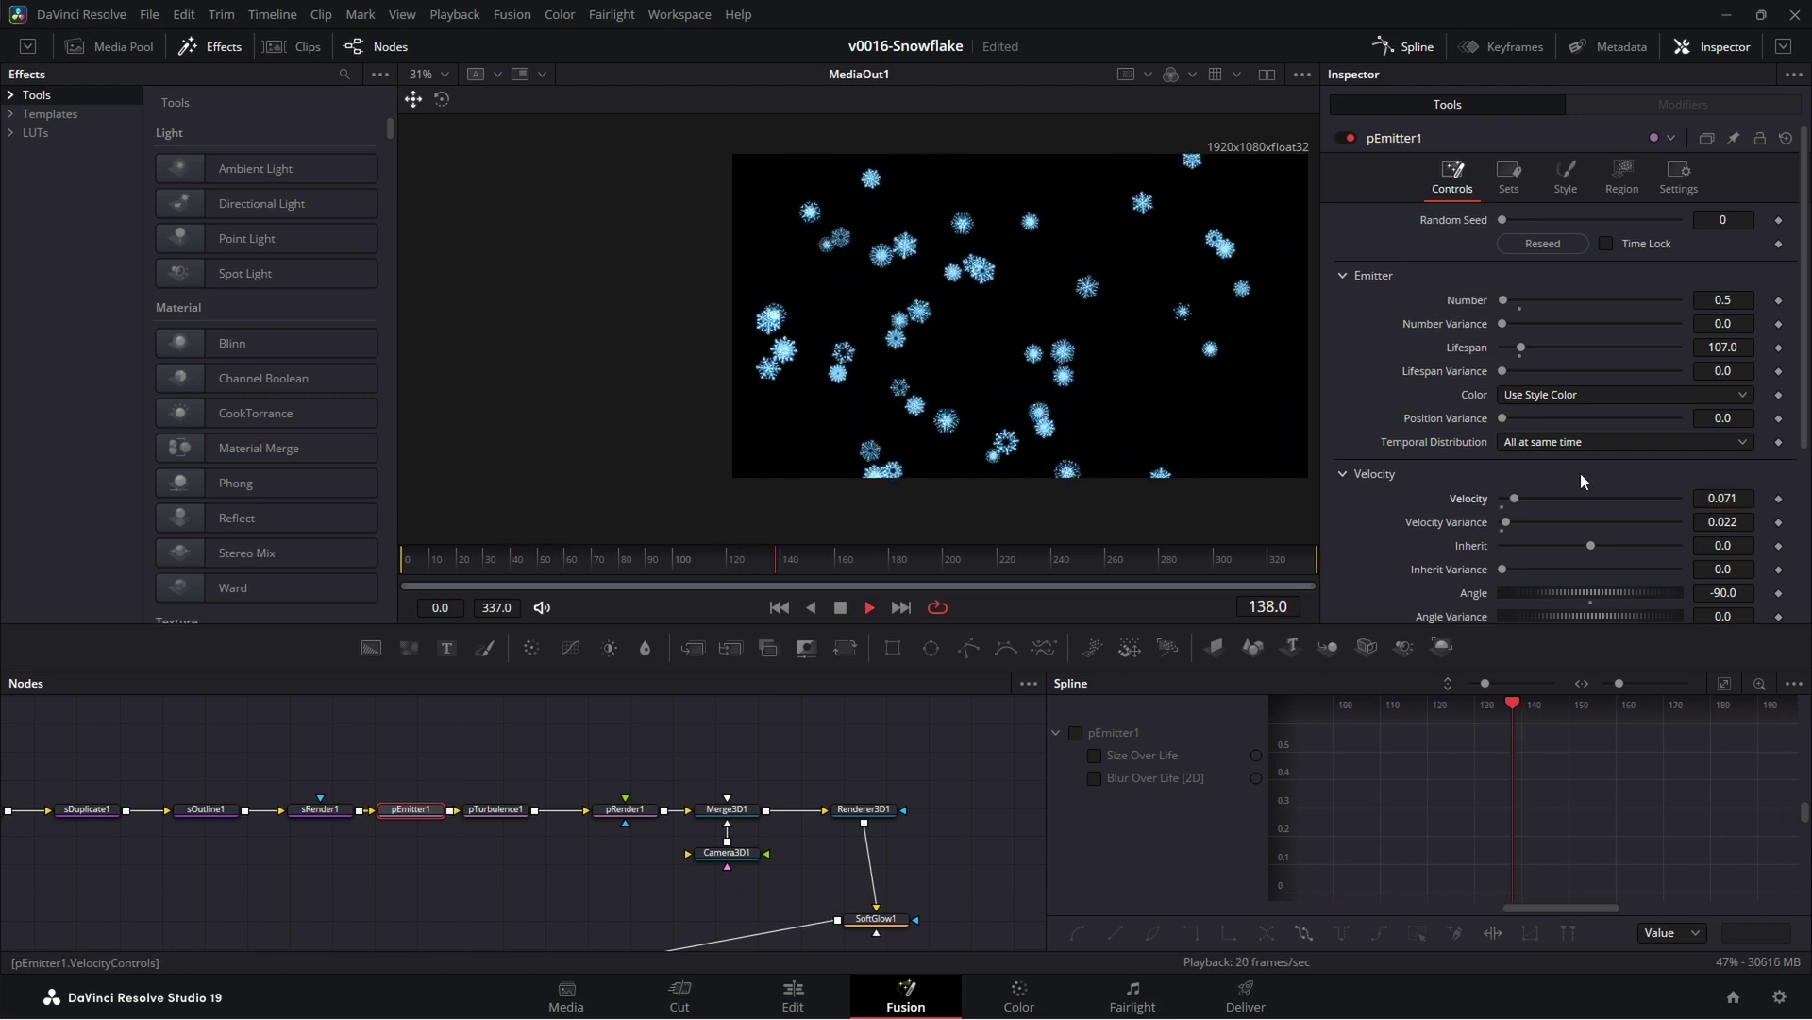
key("space")
- Set pEmitter1's Spin to X 18.2, X Variance 30.9, Y 47.3 and Y Variance 60.0, and play the result
left_click(1549, 195)
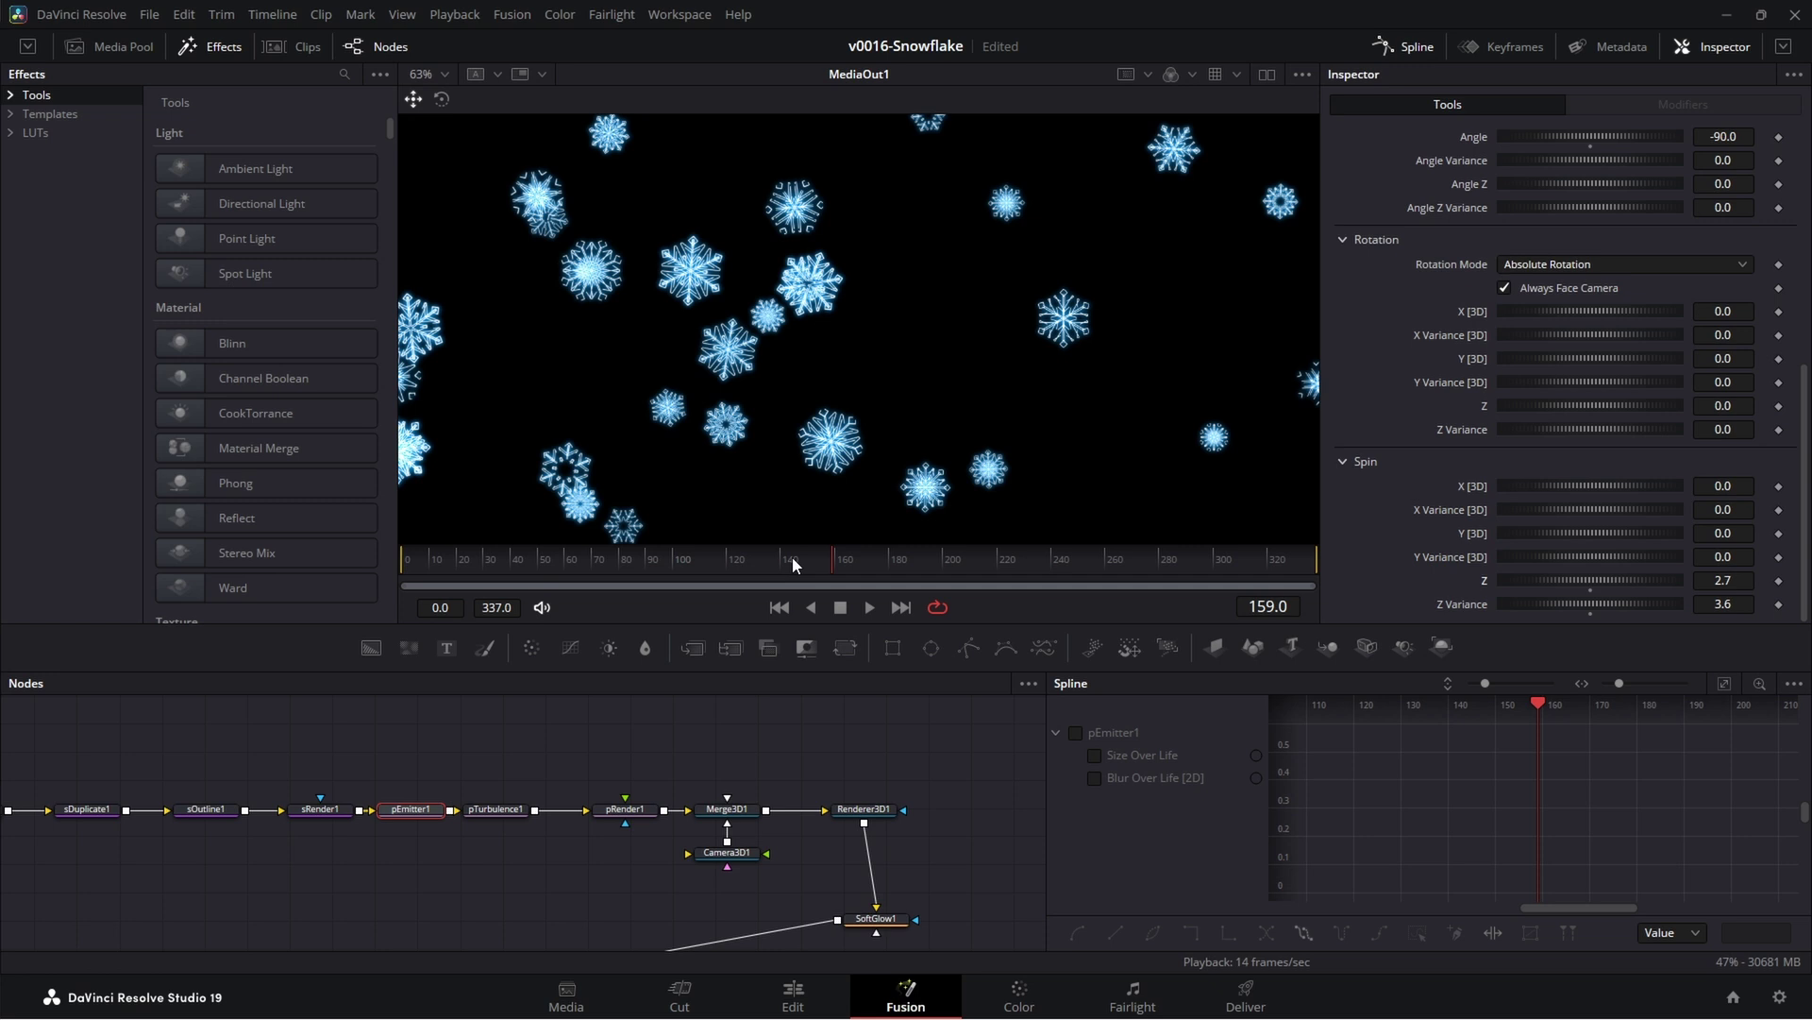
mouse_move(791, 557)
left_mouse_down()
mouse_move(728, 560)
mouse_move(793, 559)
left_mouse_up()
scroll(966, 234, "down", 3)
scroll(1022, 345, "up", 3)
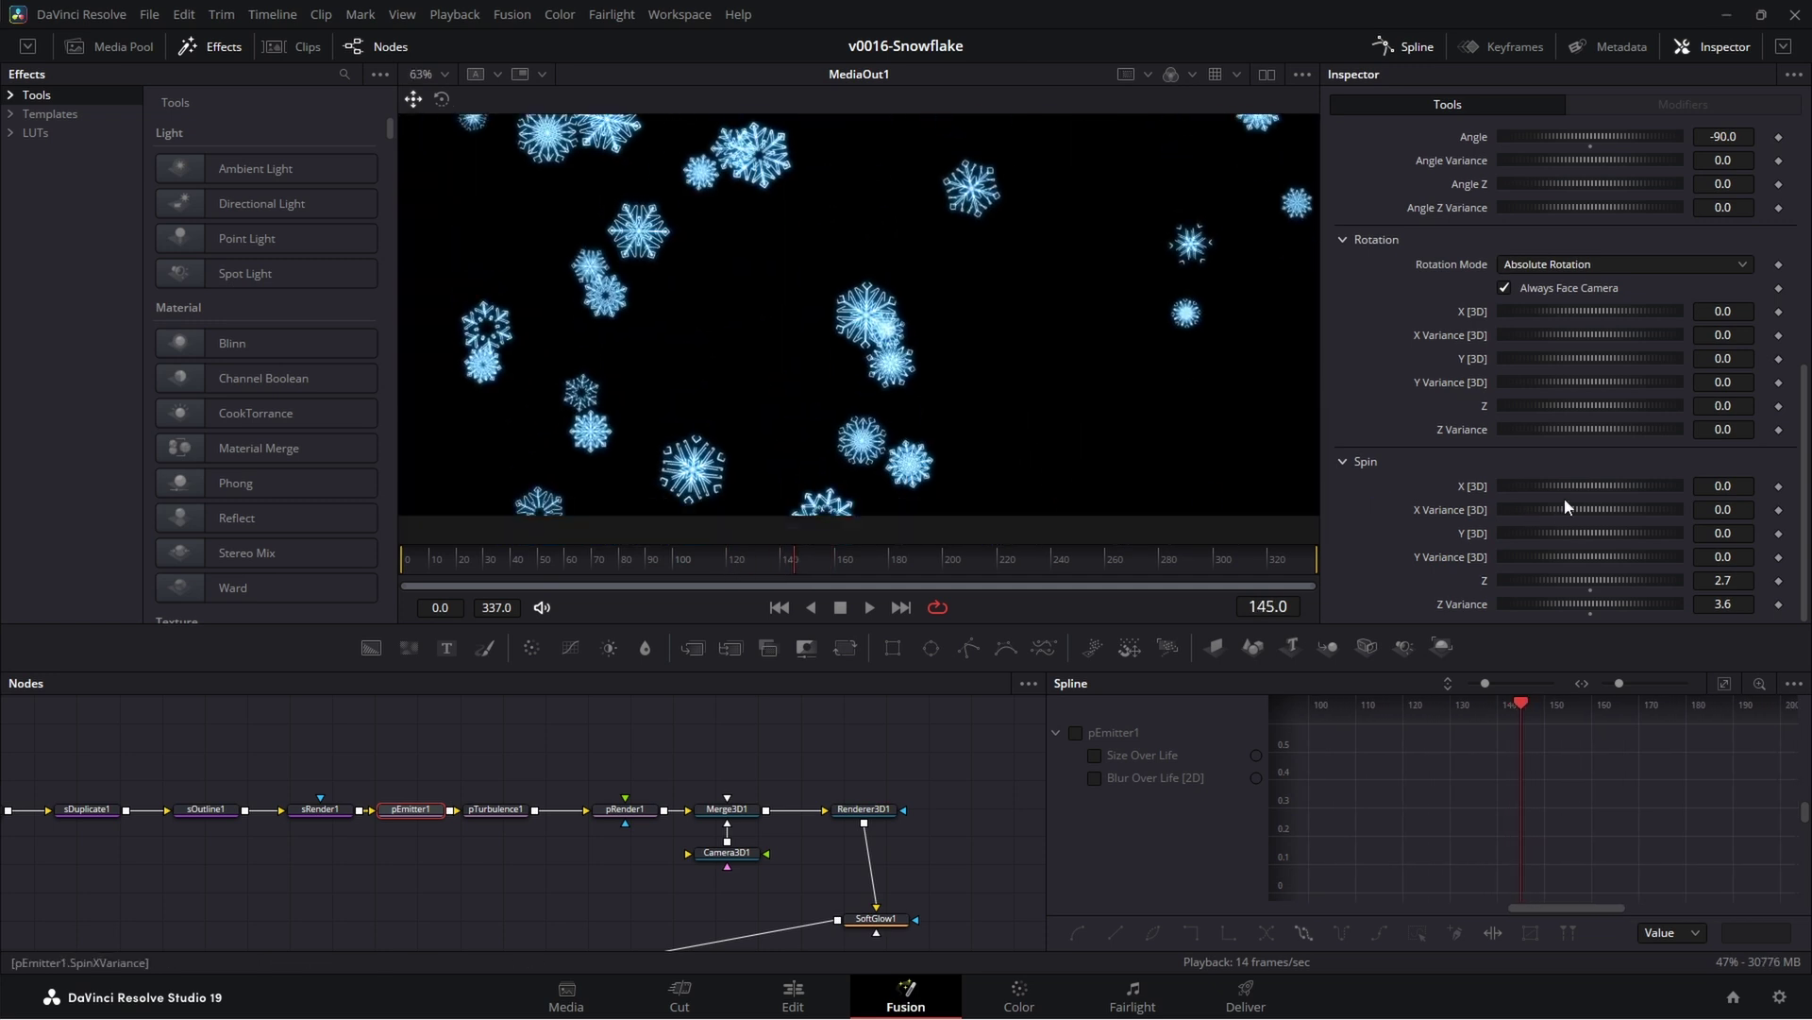
left_click_drag(1589, 483, 1598, 558)
scroll(1035, 422, "down", 2)
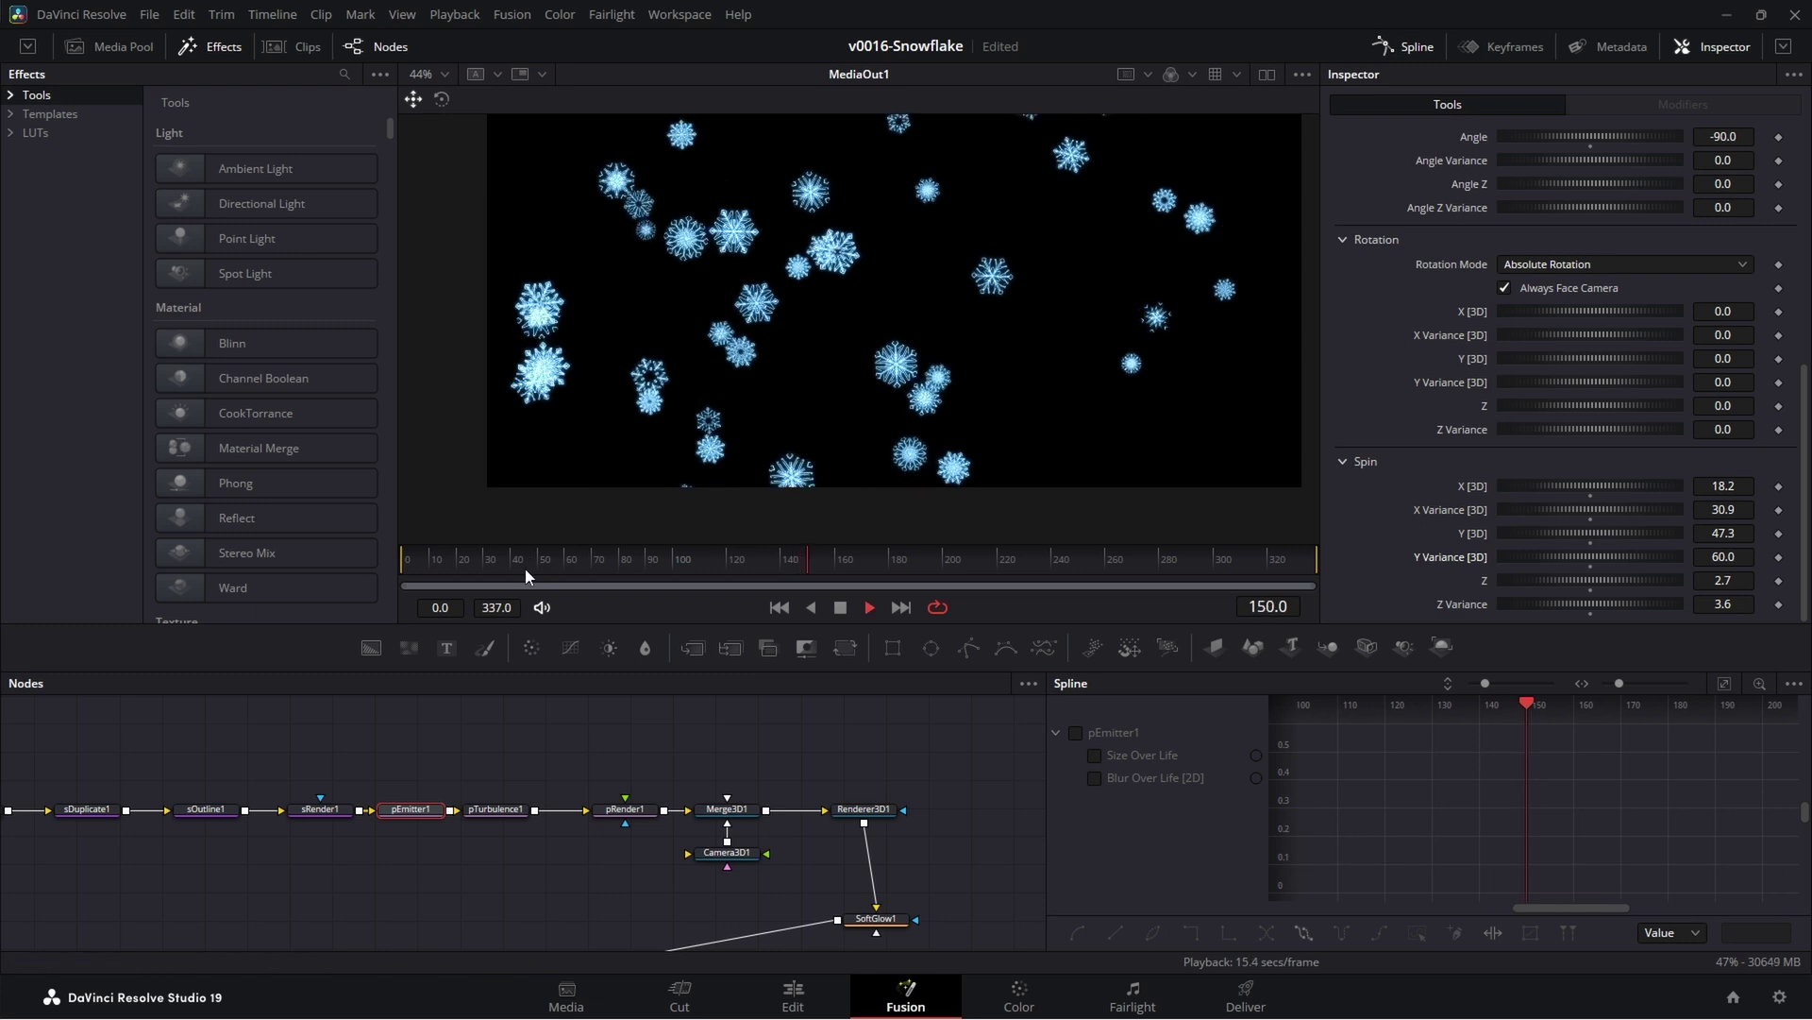
scroll(902, 324, "up", 2)
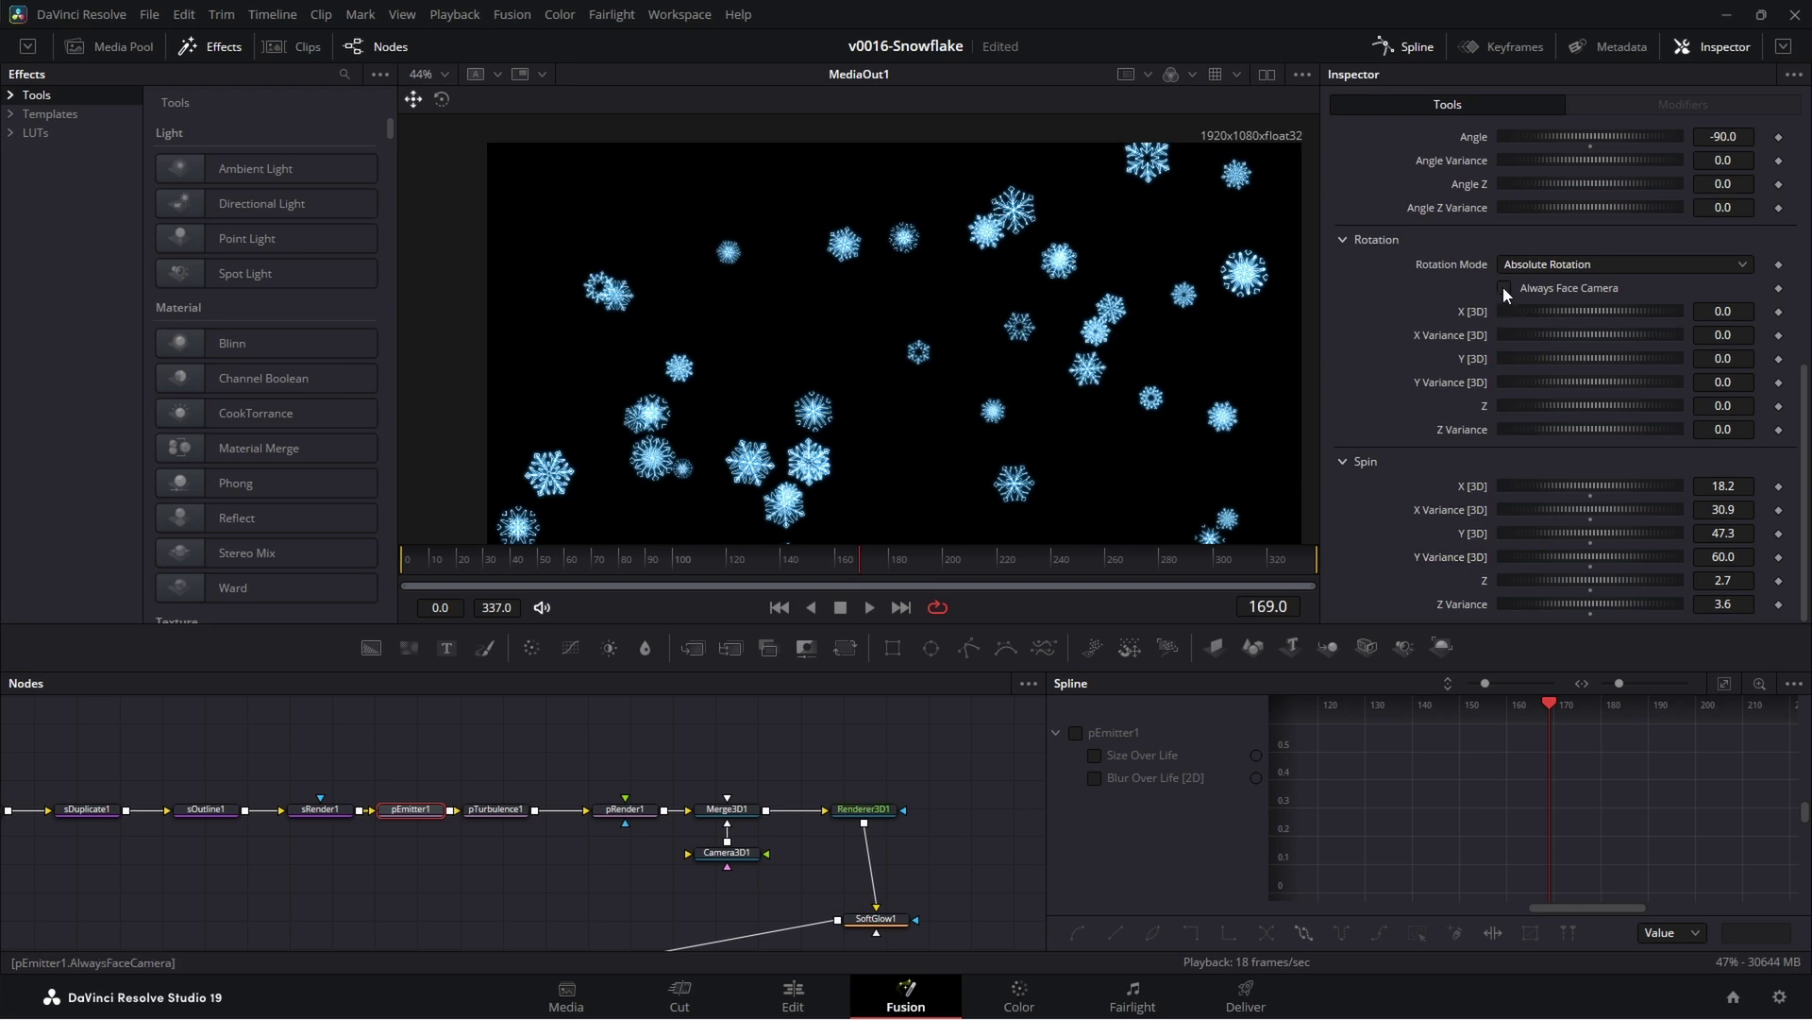
- Turn off Always Face Camera in pEmitter1's rotation settings and play the tumbling snowflakes
left_click(1503, 287)
left_click(593, 554)
key("space")
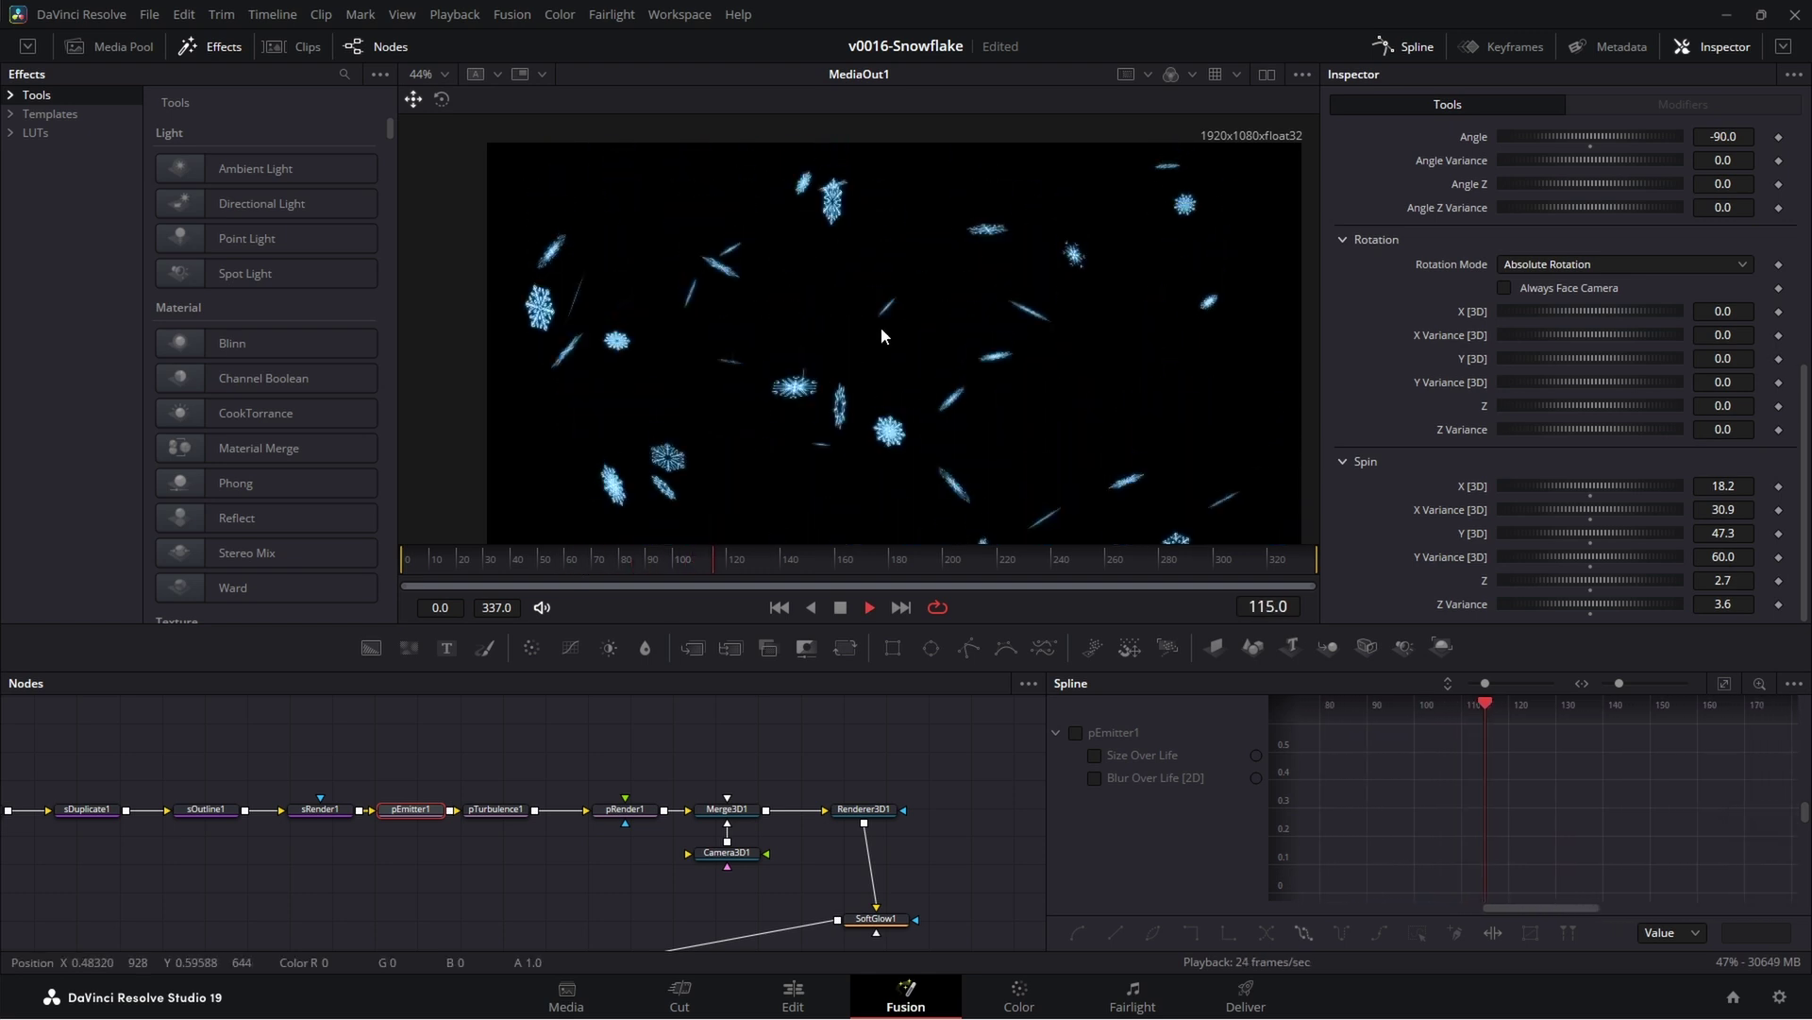
key("space")
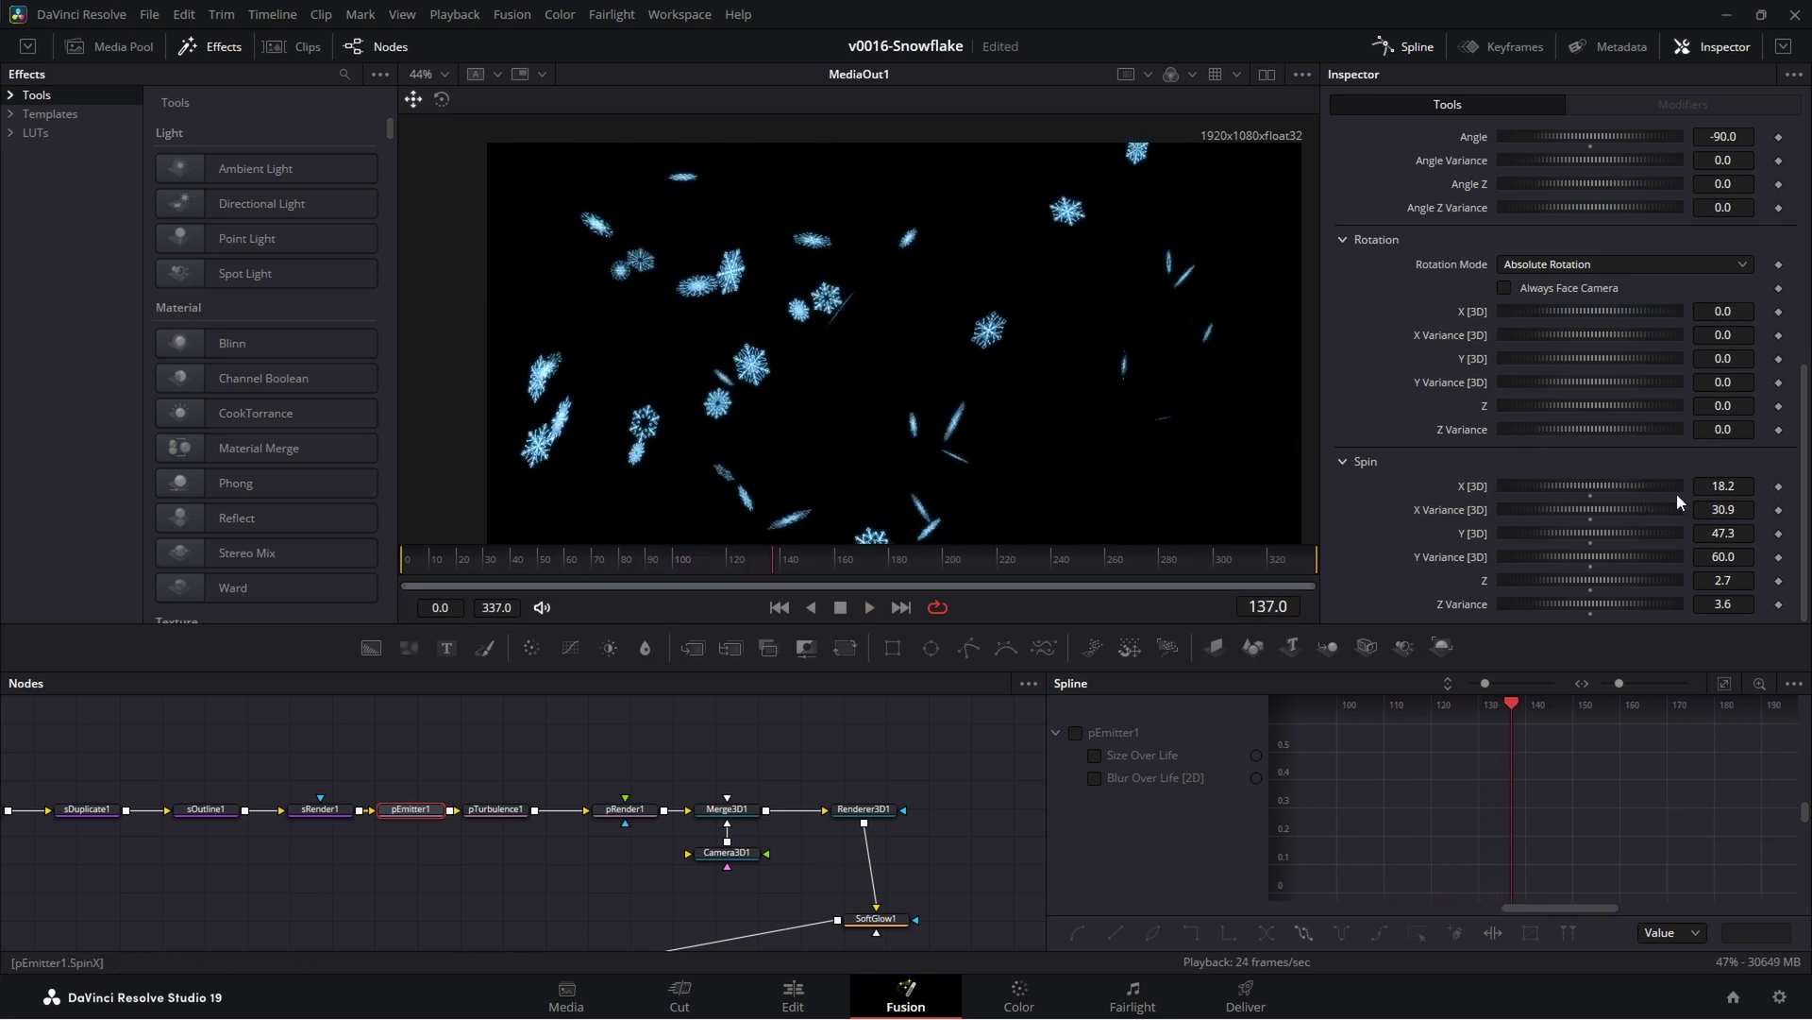
- Set pEmitter1's Spin to X 4.7, X Variance 4.0, Y 7.0 and Y Variance 0.5, and play the snowfall
double_click(1473, 510)
double_click(1473, 557)
left_click_drag(1704, 534, 1621, 534)
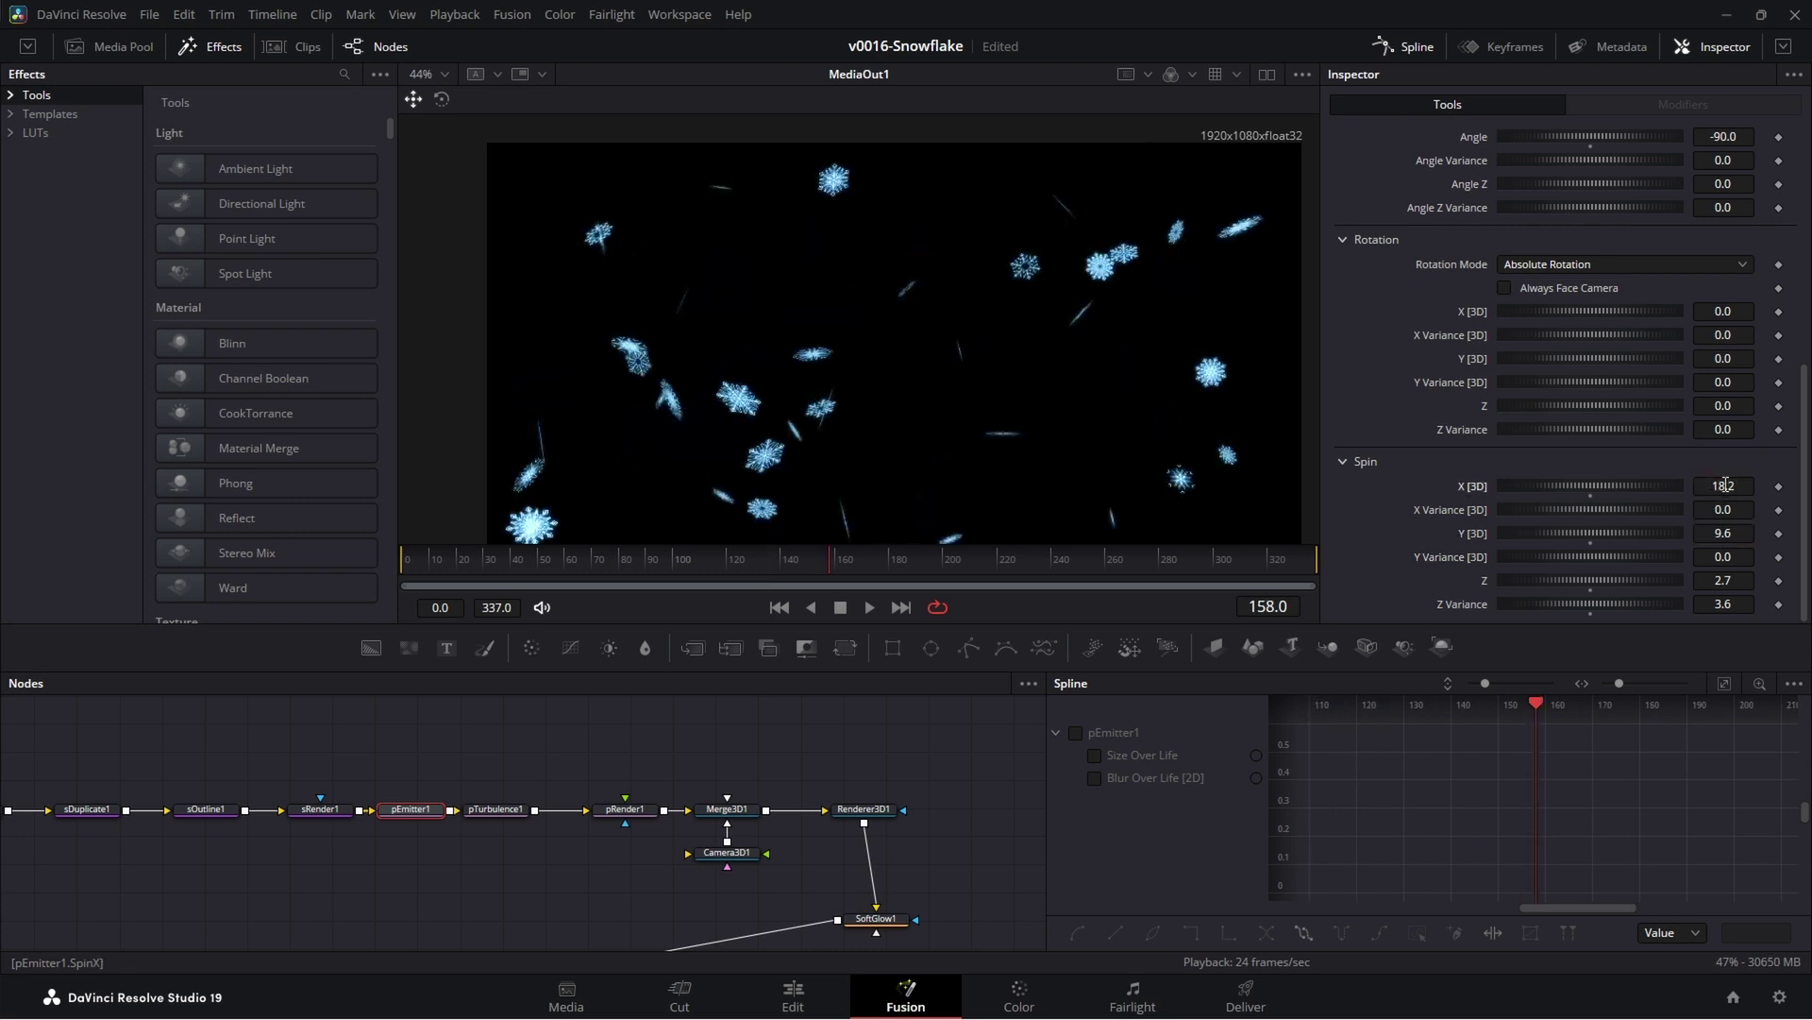
left_click_drag(1729, 486, 1652, 486)
mouse_move(1727, 533)
left_mouse_down()
mouse_move(1702, 533)
mouse_move(1698, 488)
mouse_move(1704, 557)
mouse_move(1743, 509)
mouse_move(1736, 557)
left_mouse_up()
key("space")
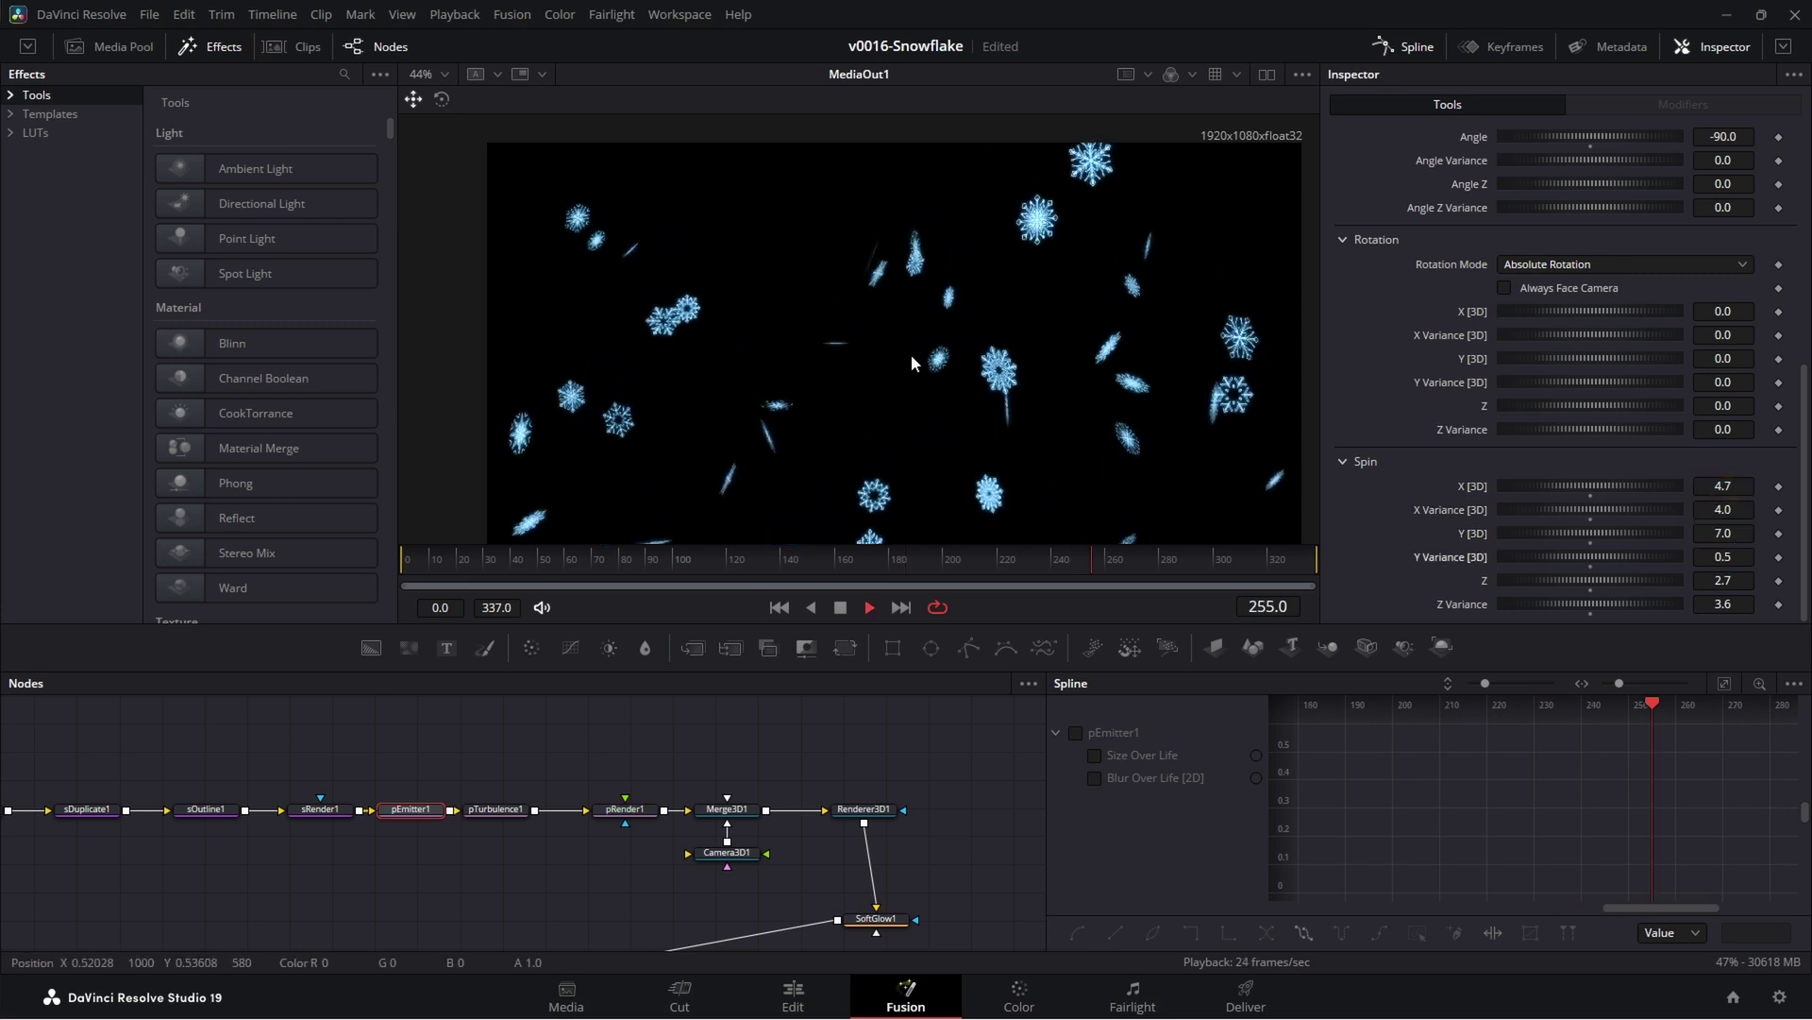
key("space")
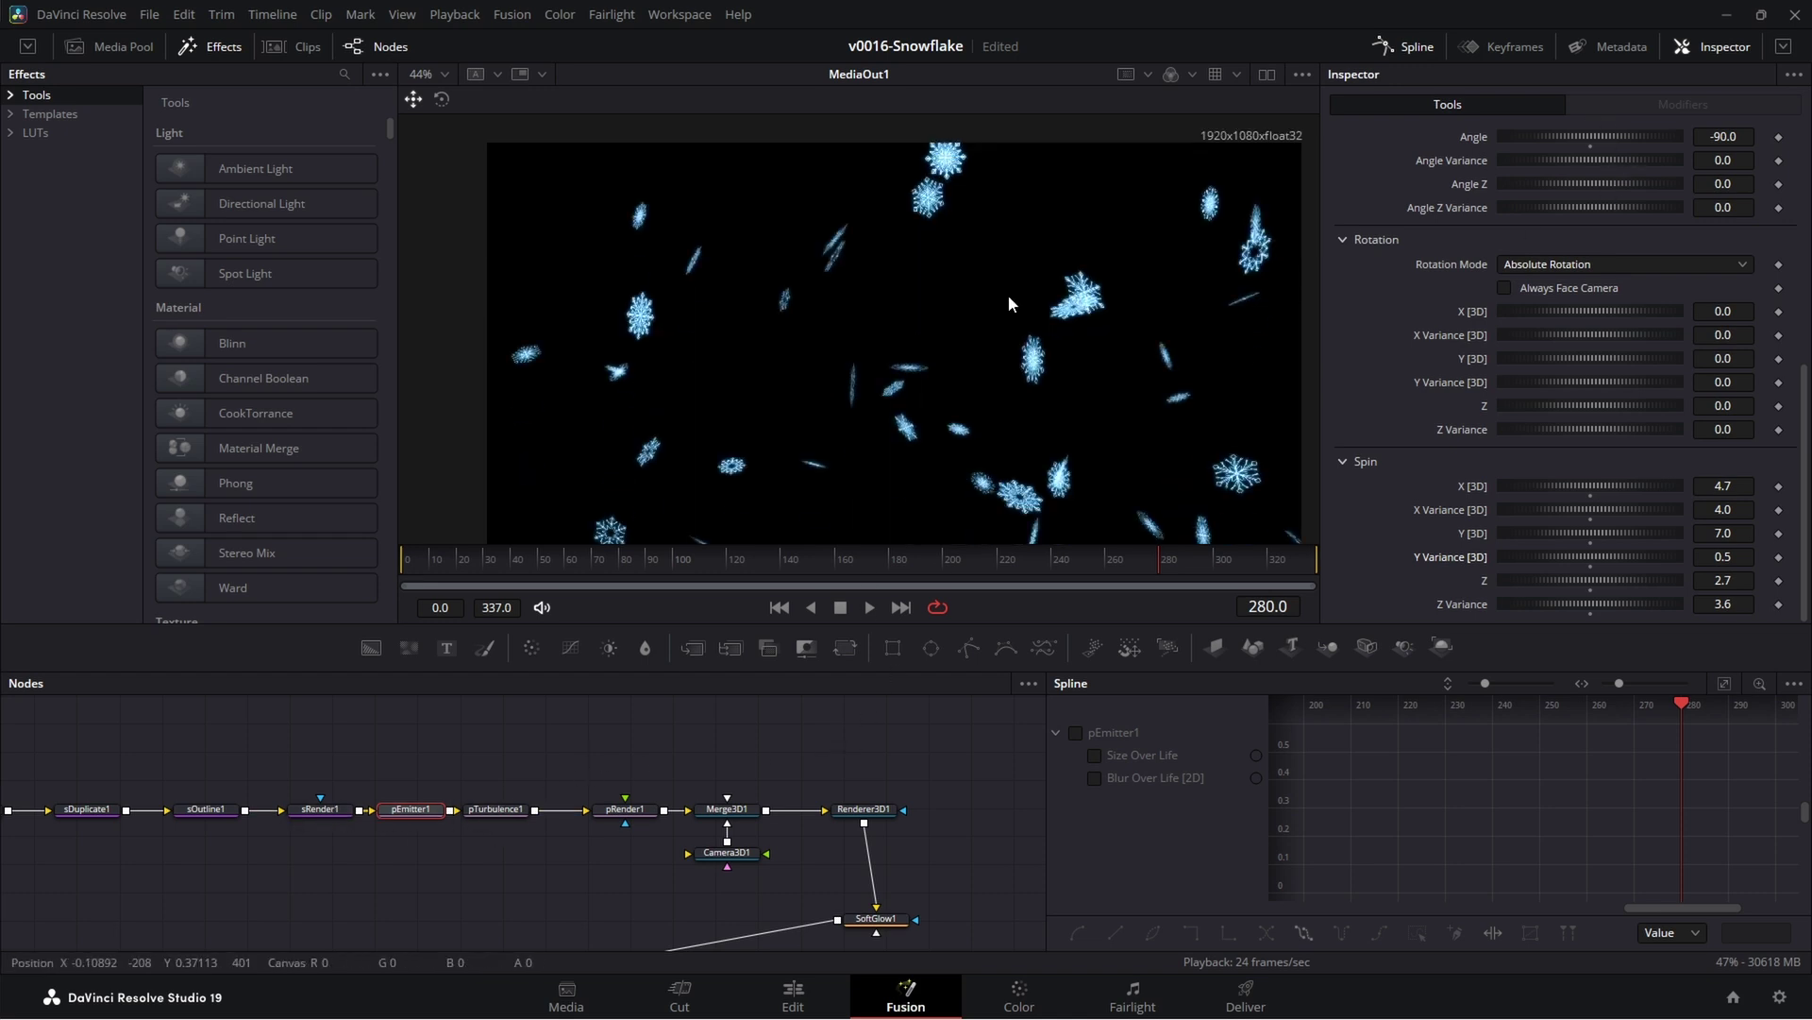
- Set pEmitter1's region Y Offset to 0.351 and pTurbulence1's X Strength to 0.476, Y Strength to 0.492 and Density to 58.3
scroll(972, 351, "down", 2)
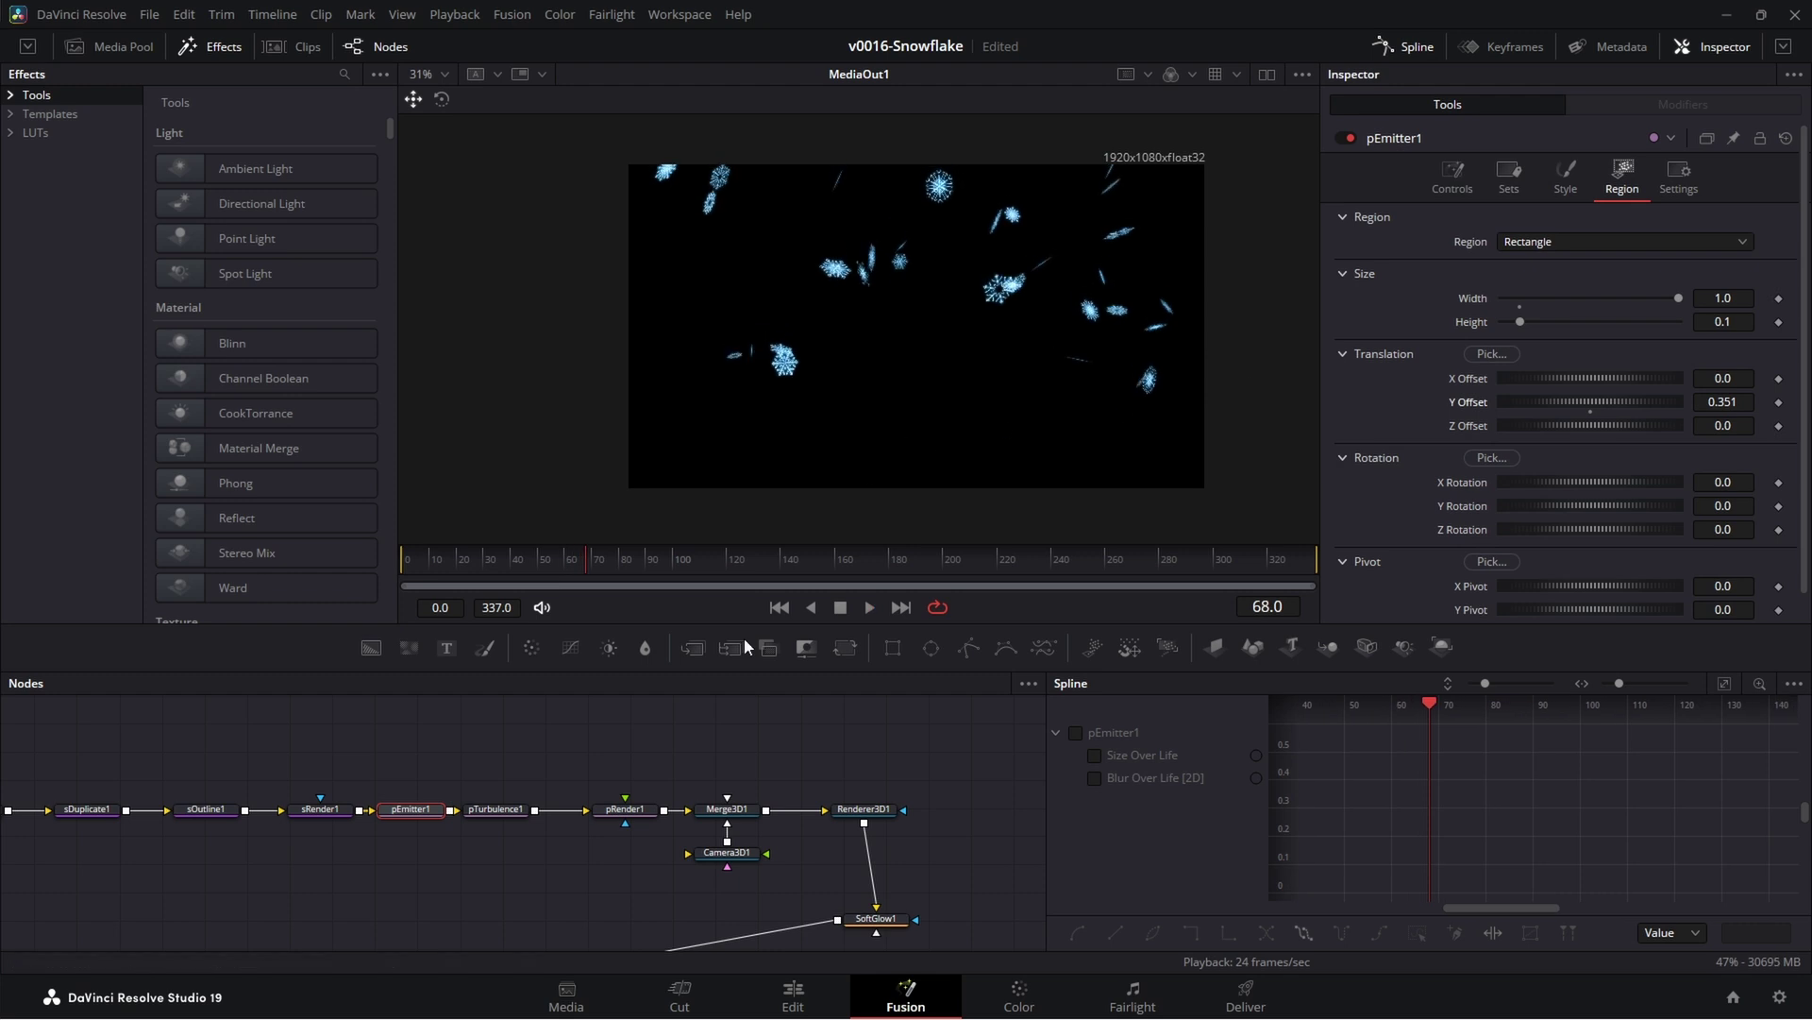
left_click(496, 809)
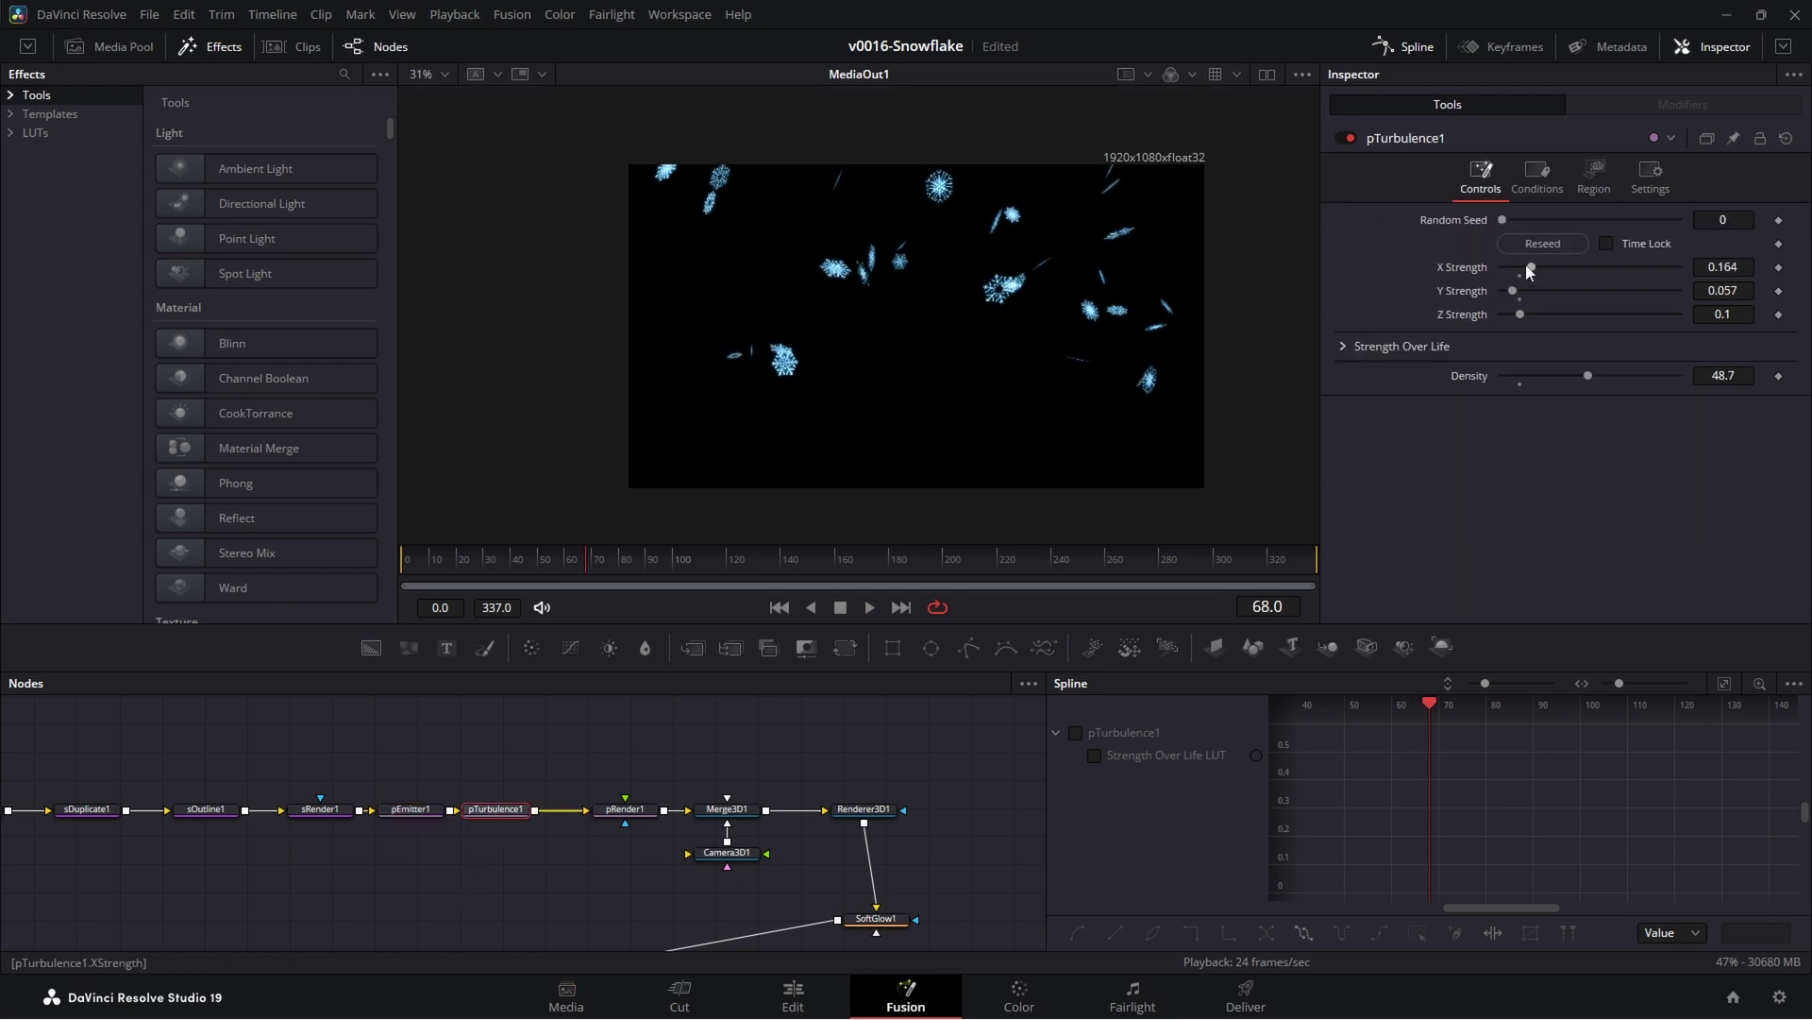
mouse_move(1530, 268)
left_mouse_down()
mouse_move(1556, 267)
mouse_move(1557, 291)
left_mouse_up()
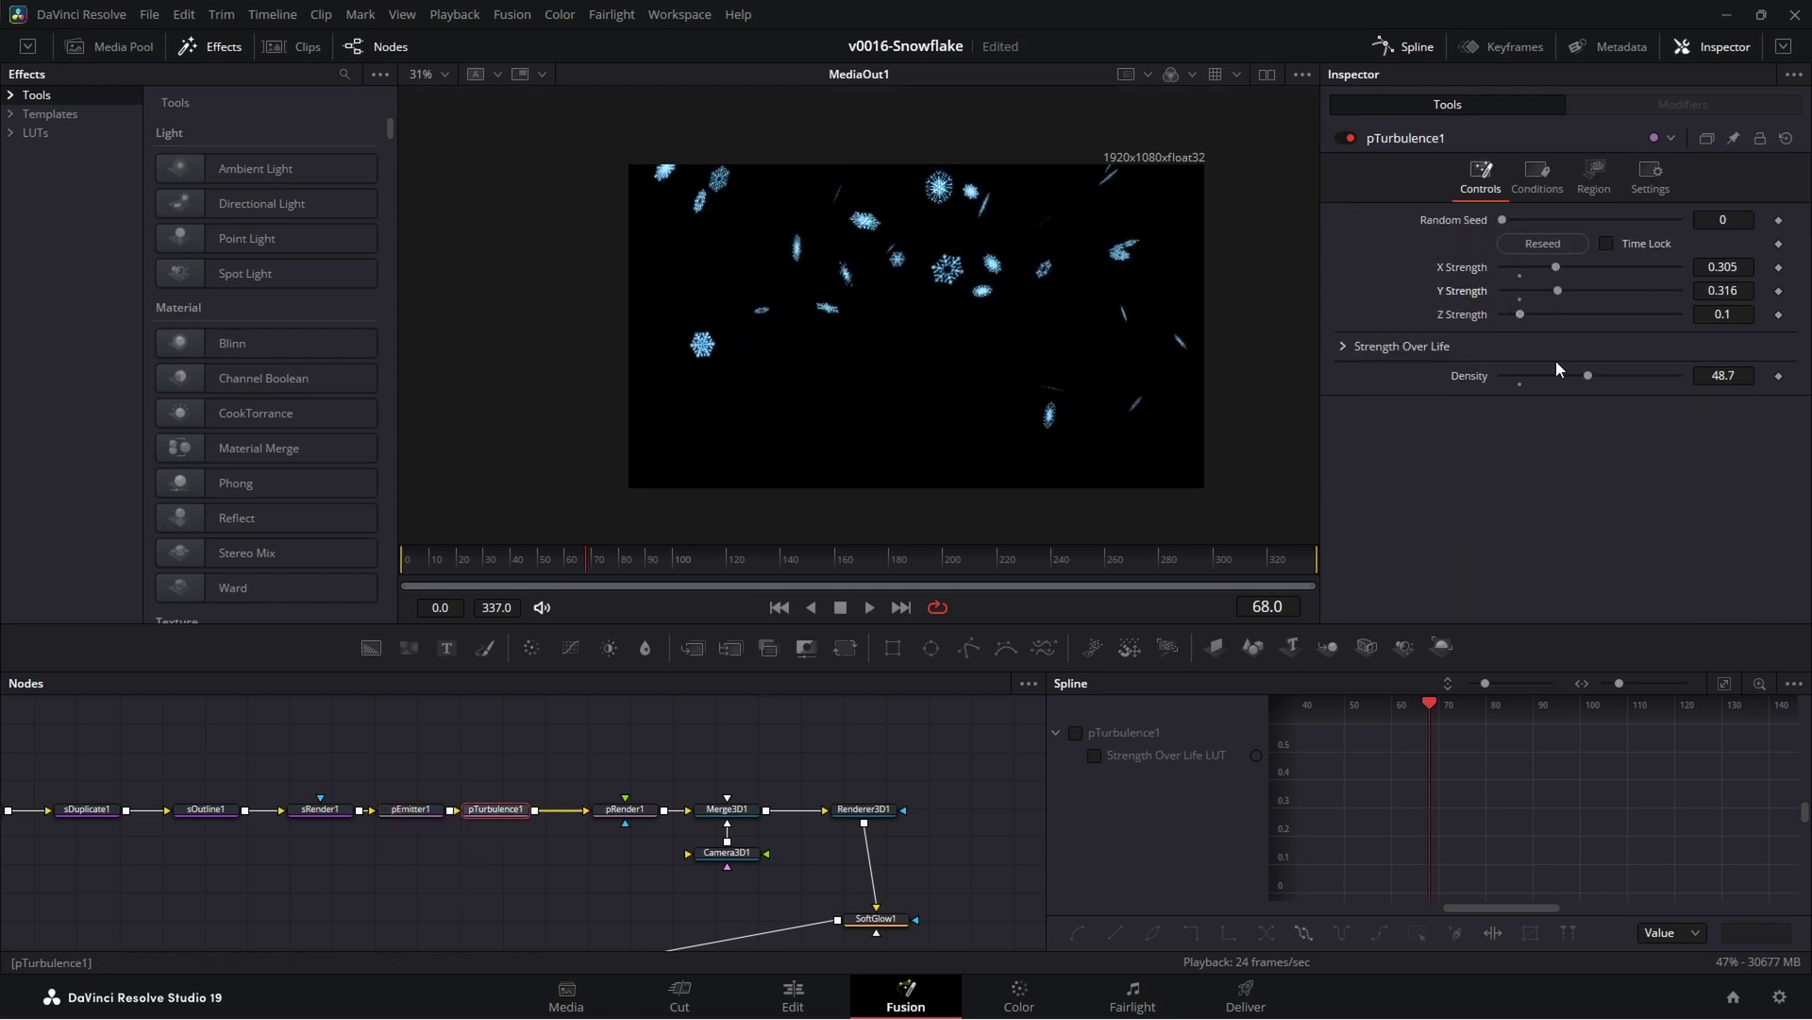
left_click_drag(1588, 375, 1604, 376)
key("space")
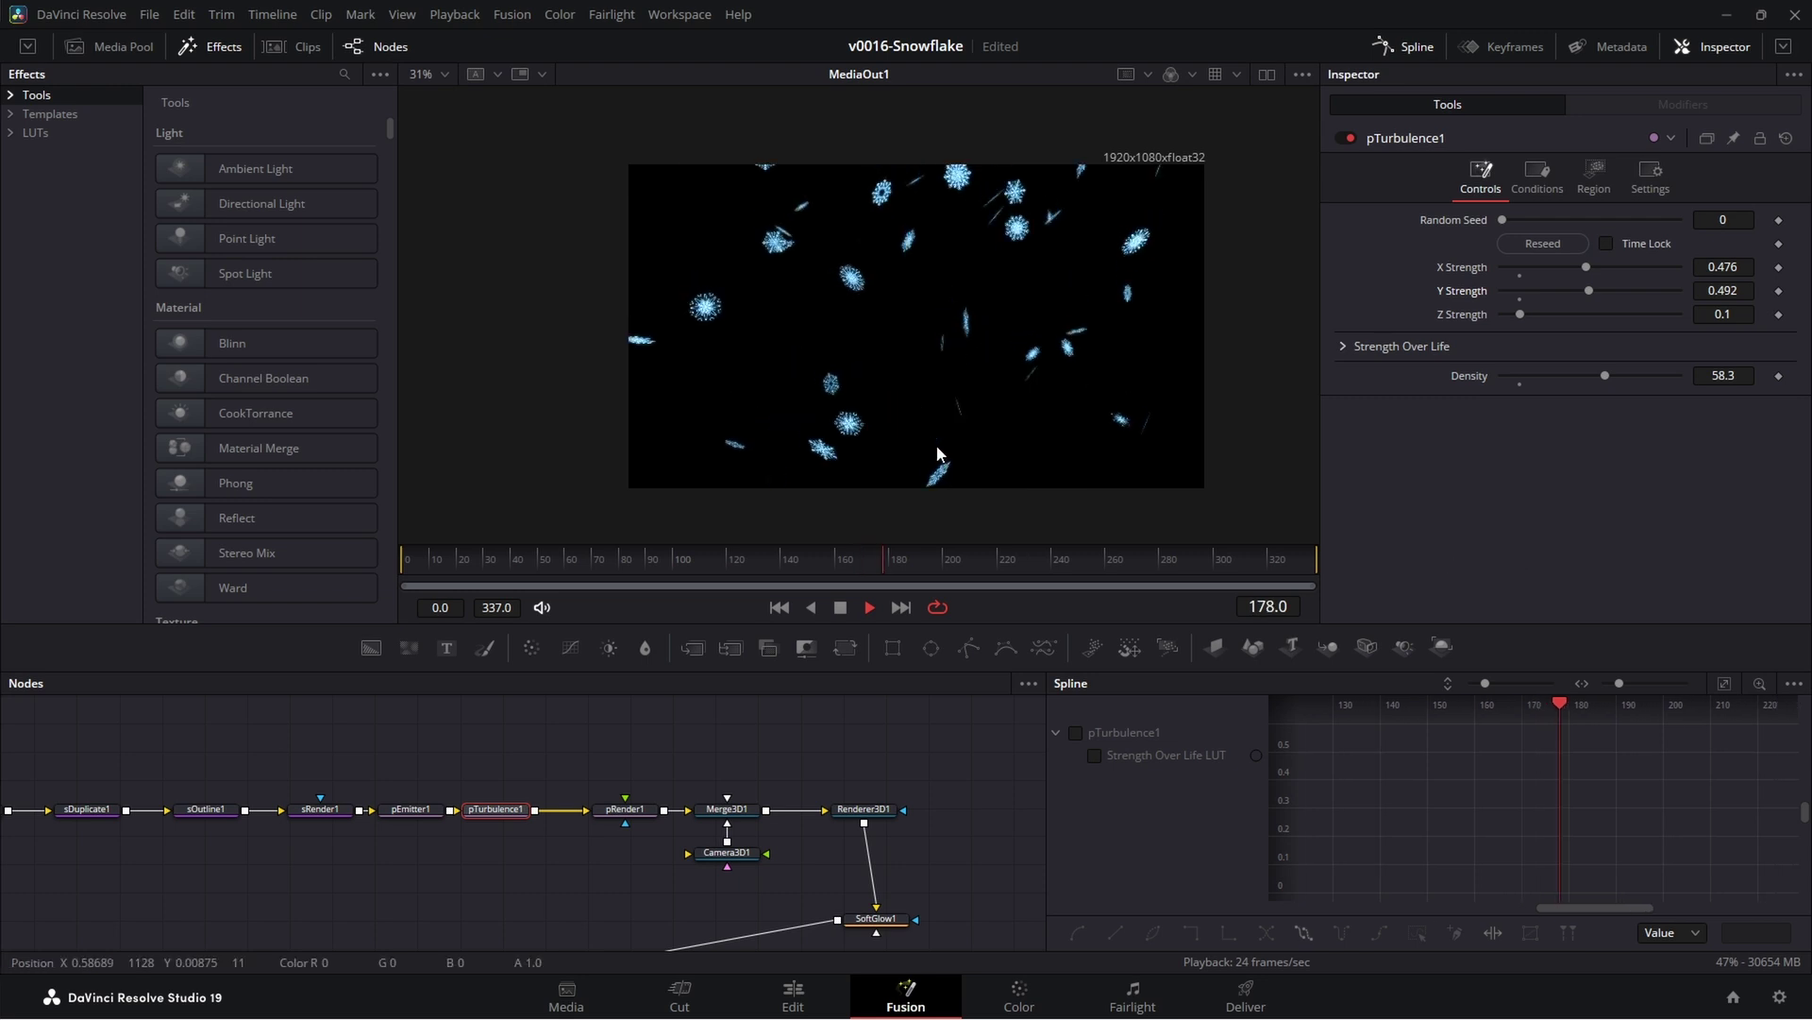
scroll(950, 404, "up", 5)
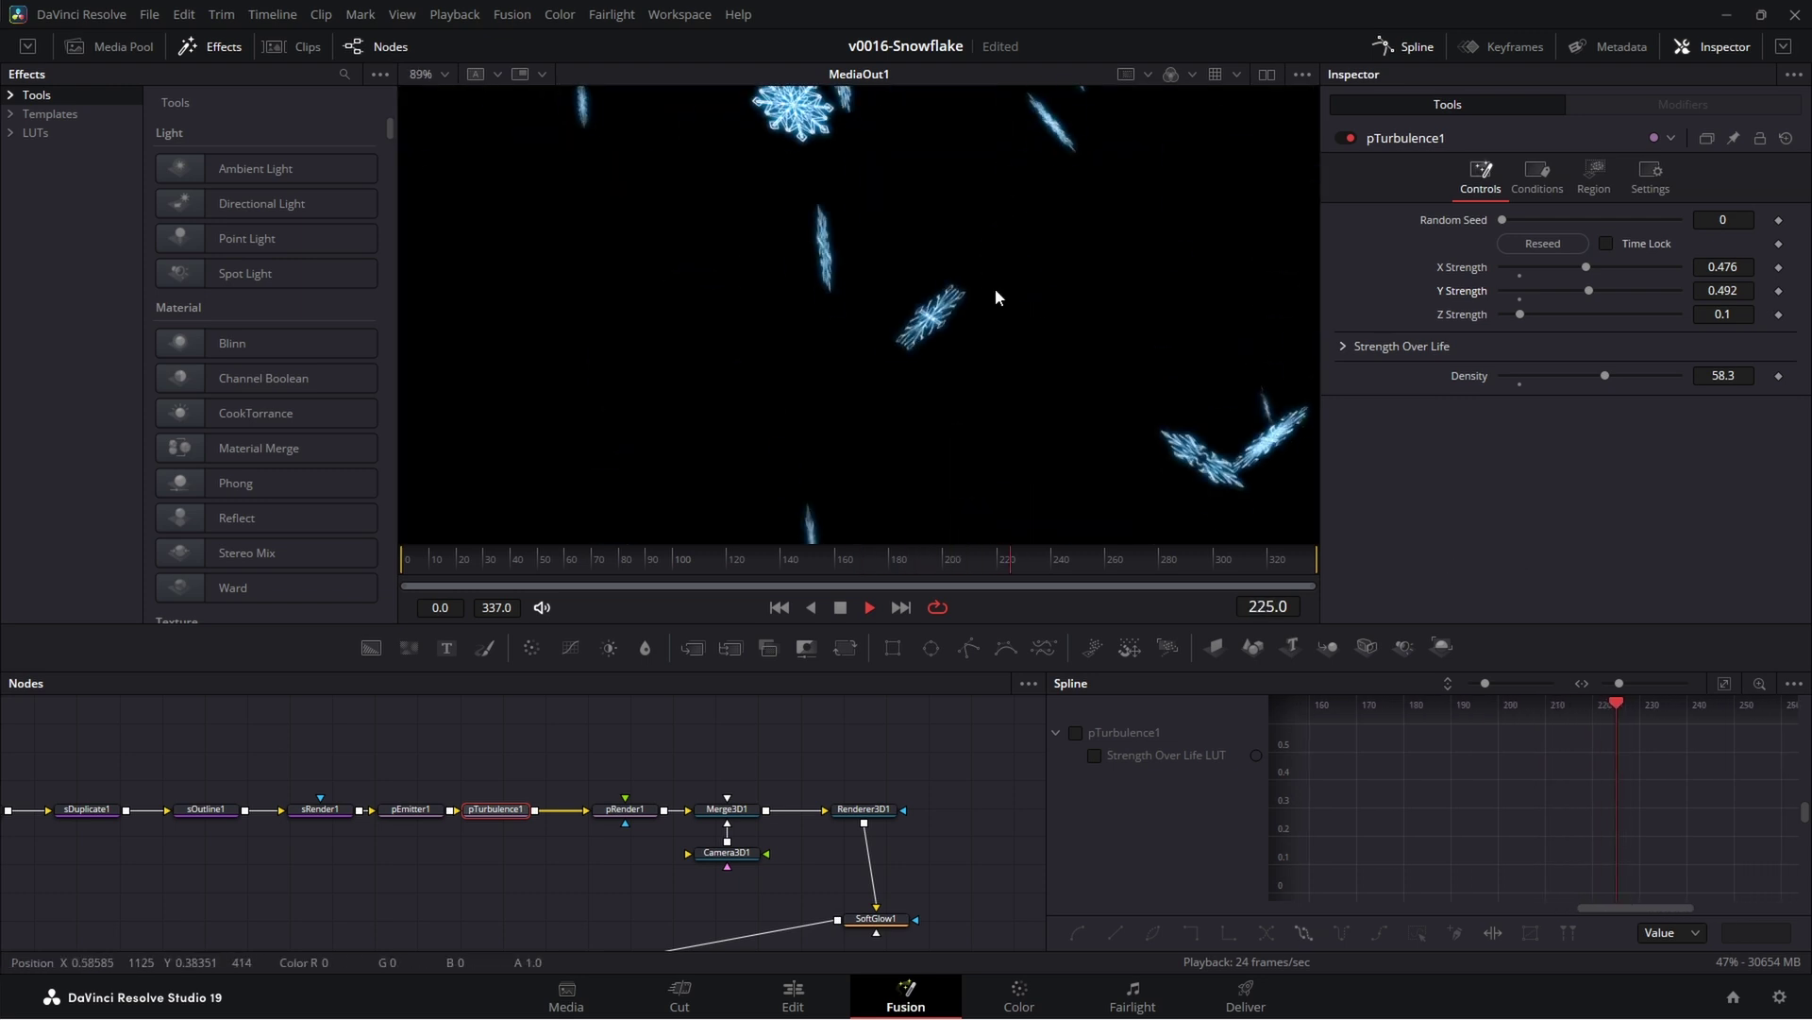
scroll(997, 288, "down", 5)
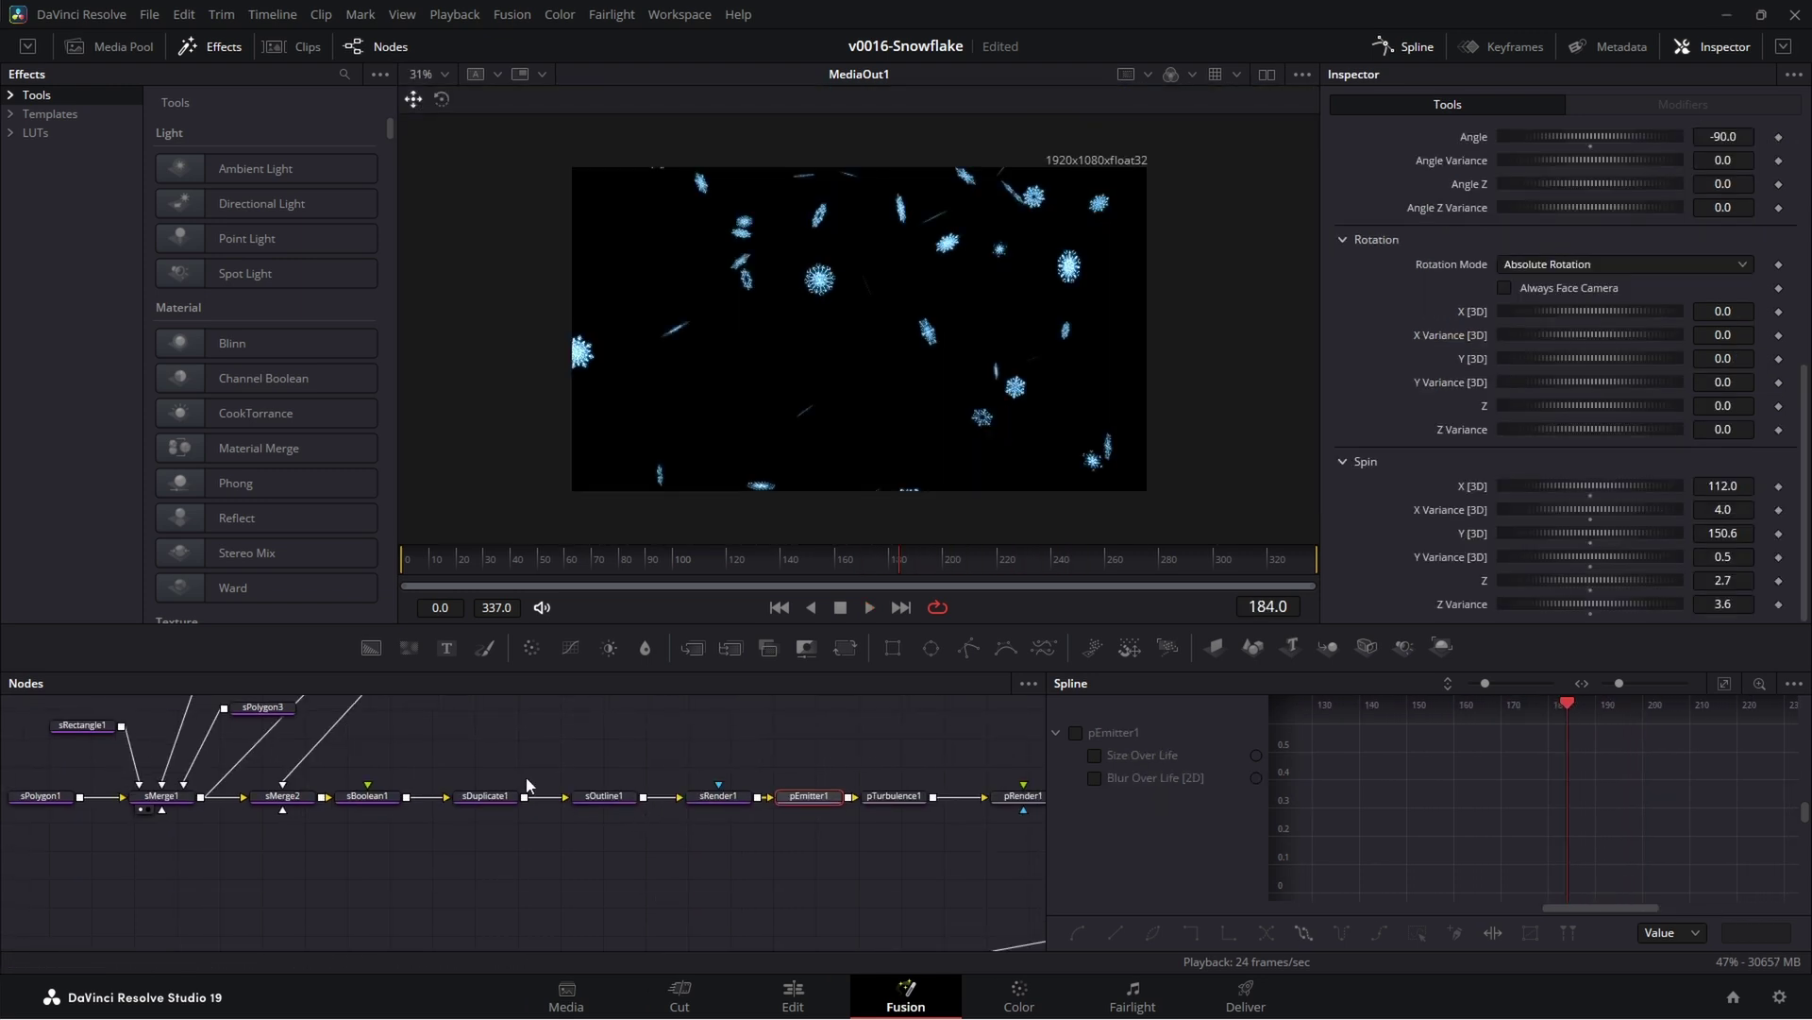
- Display the outputs of sMerge1 and sMerge2 in the viewer to review how the snowflake arm is built
scroll(527, 785, "up", 2)
left_click(184, 853)
key("1")
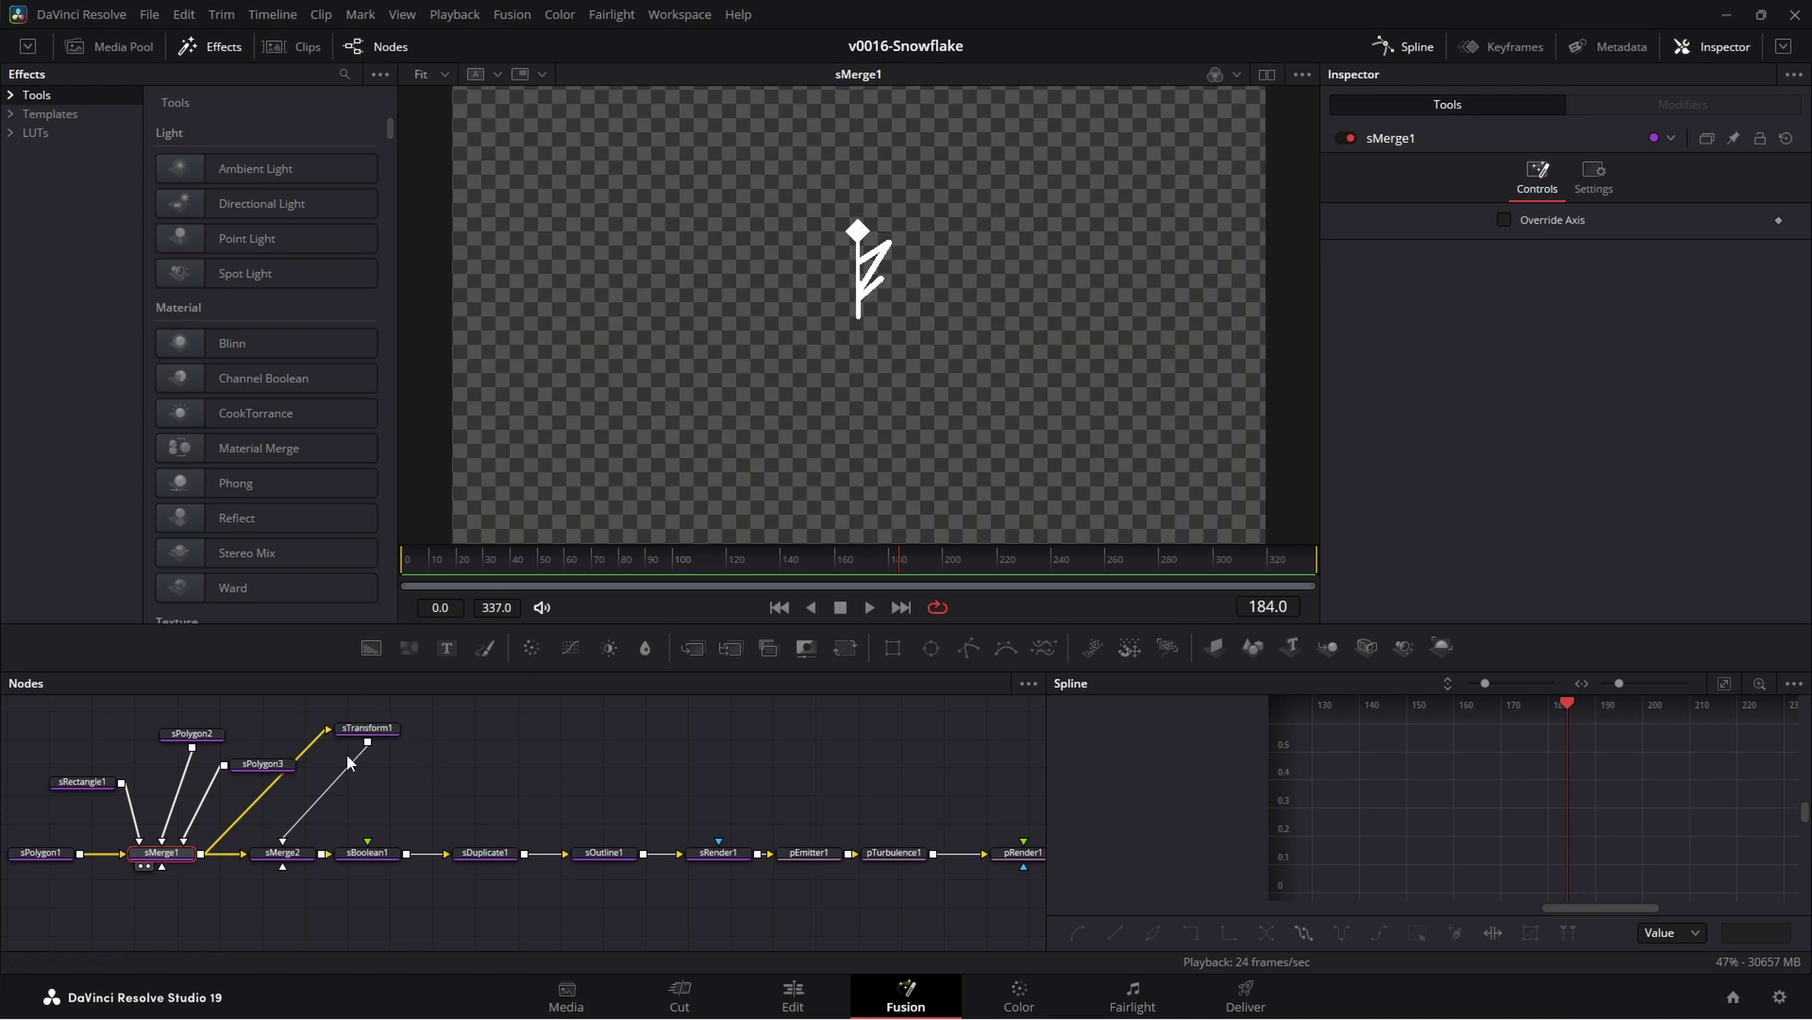
left_click(288, 852)
key("1")
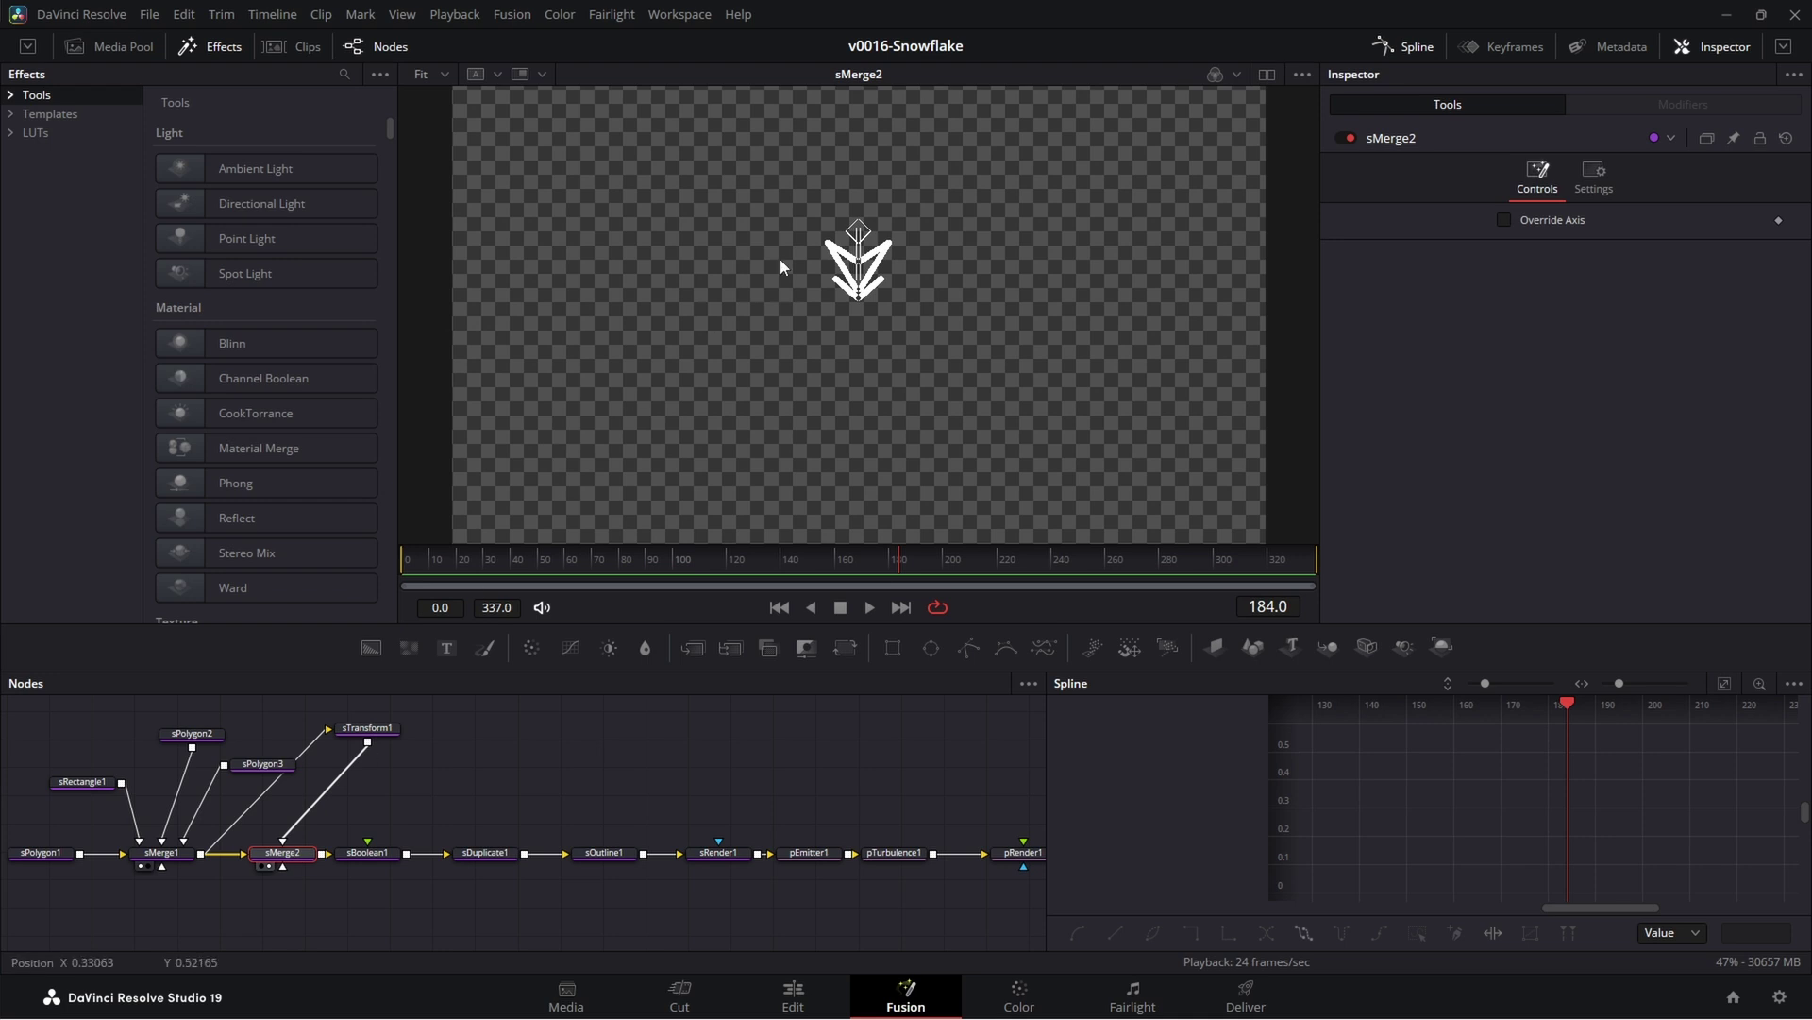
- Display sDuplicate1's output in the viewer at frame 0
left_click_drag(373, 862, 393, 861)
left_click(464, 858)
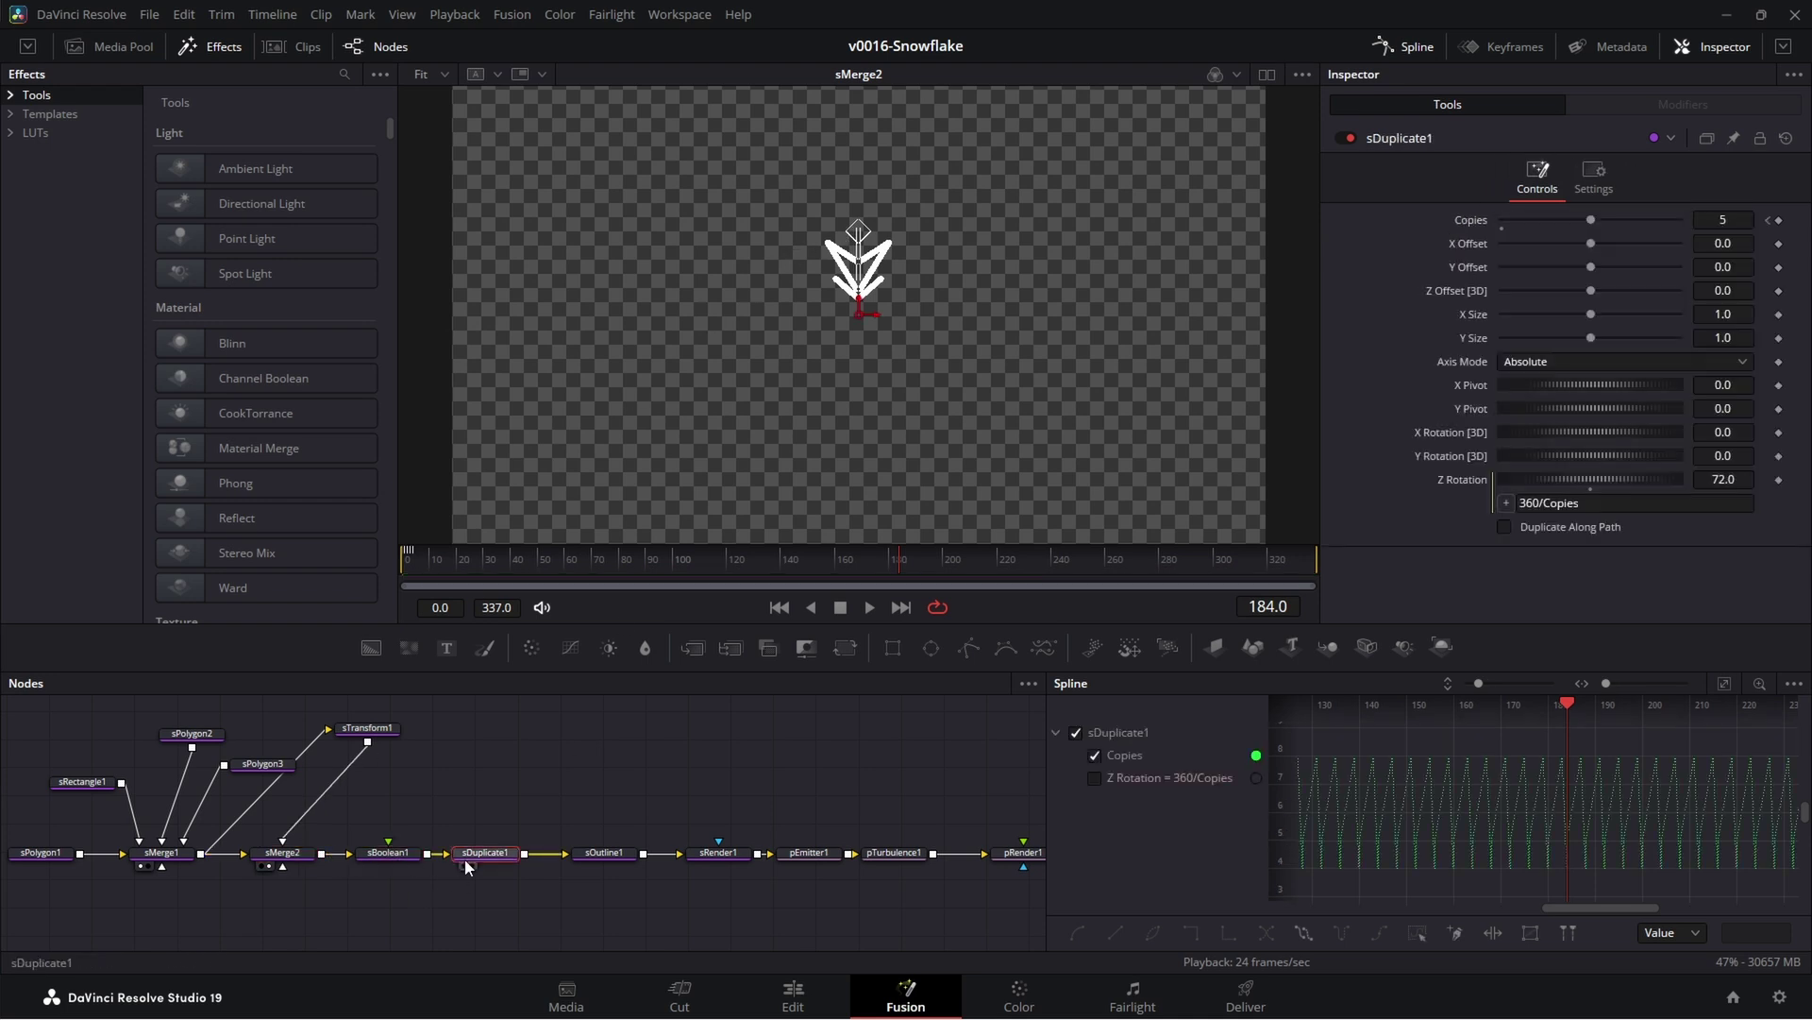
left_click(406, 558)
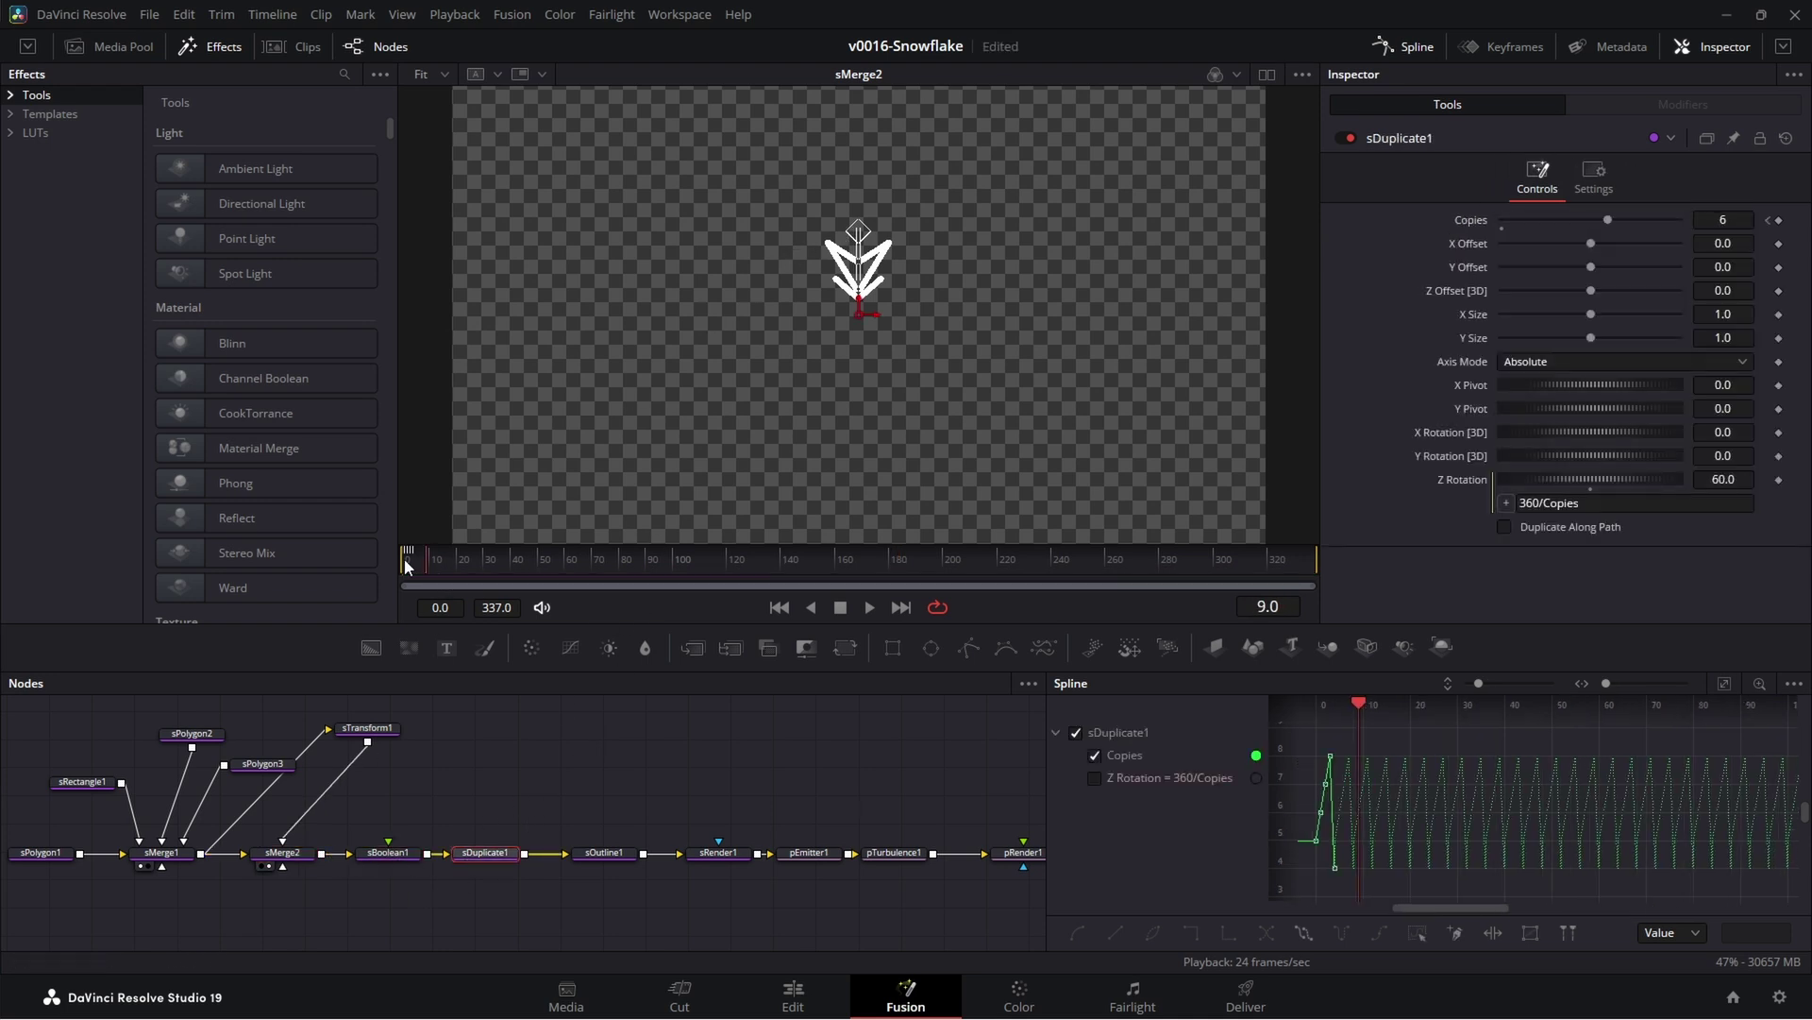
key("1")
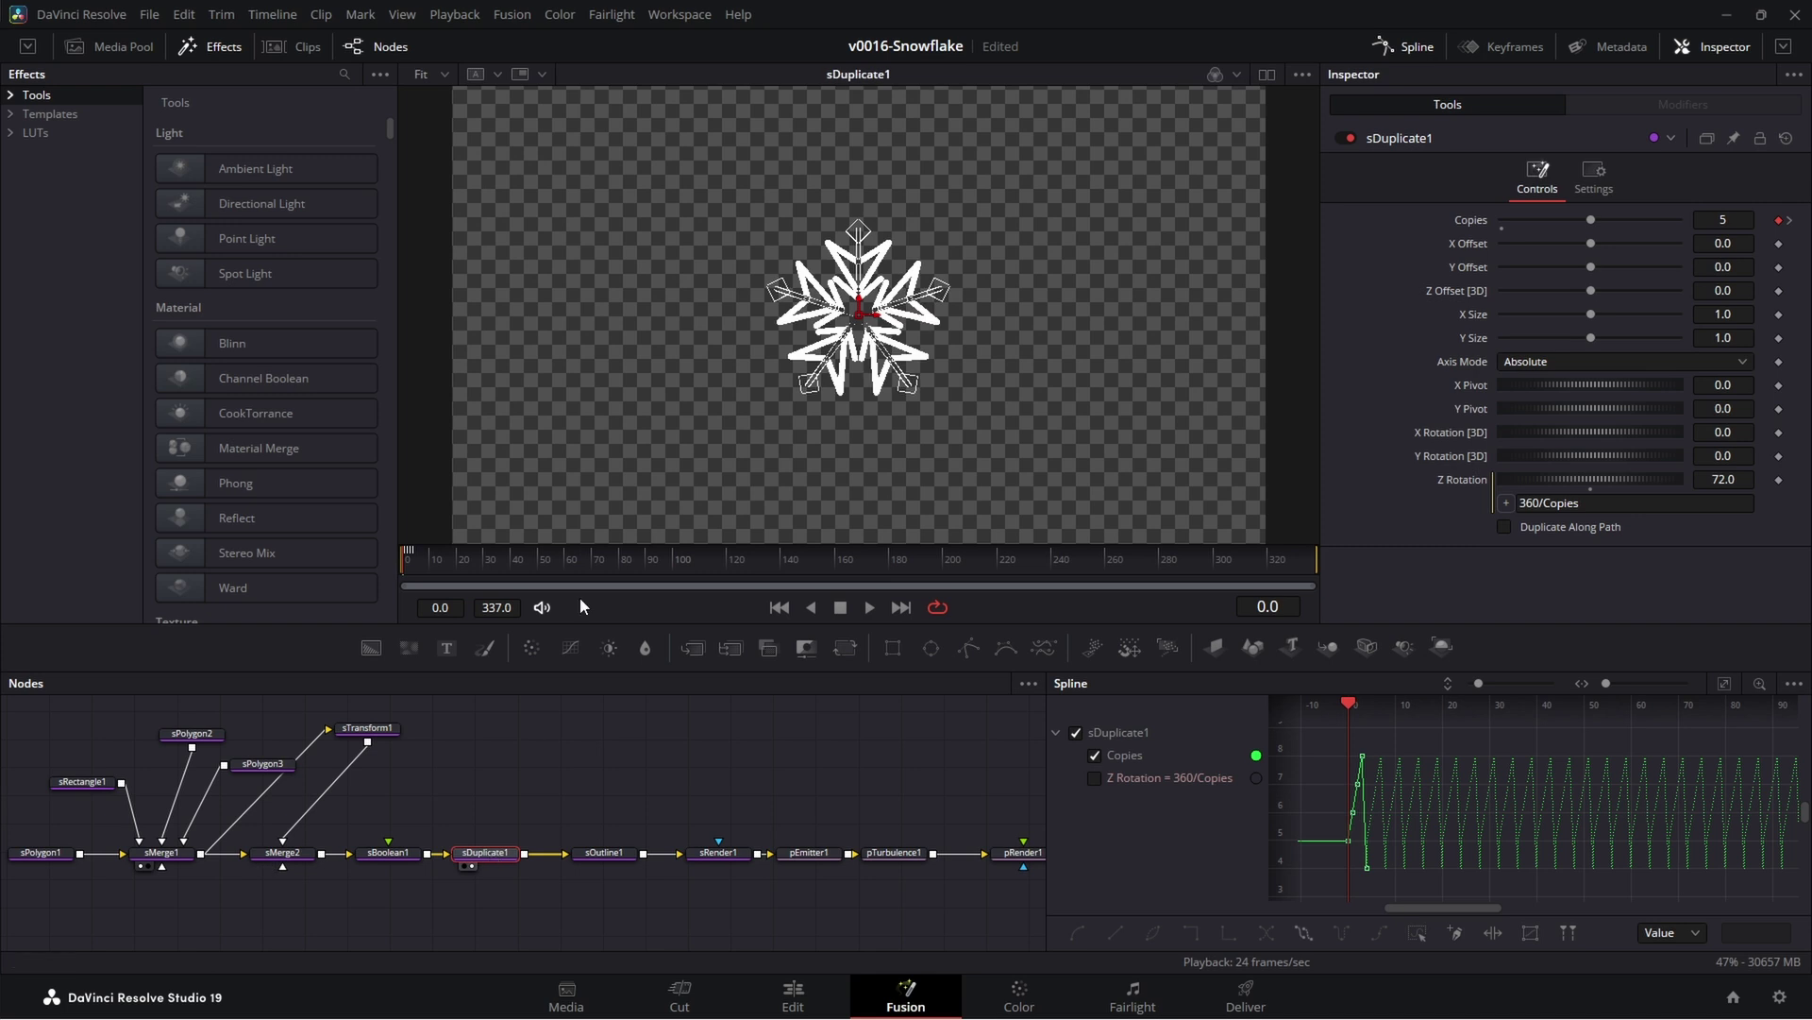
- Display sOutline1's output in the viewer and scrub through the opening frames of its outline animation
left_click(596, 853)
key("1")
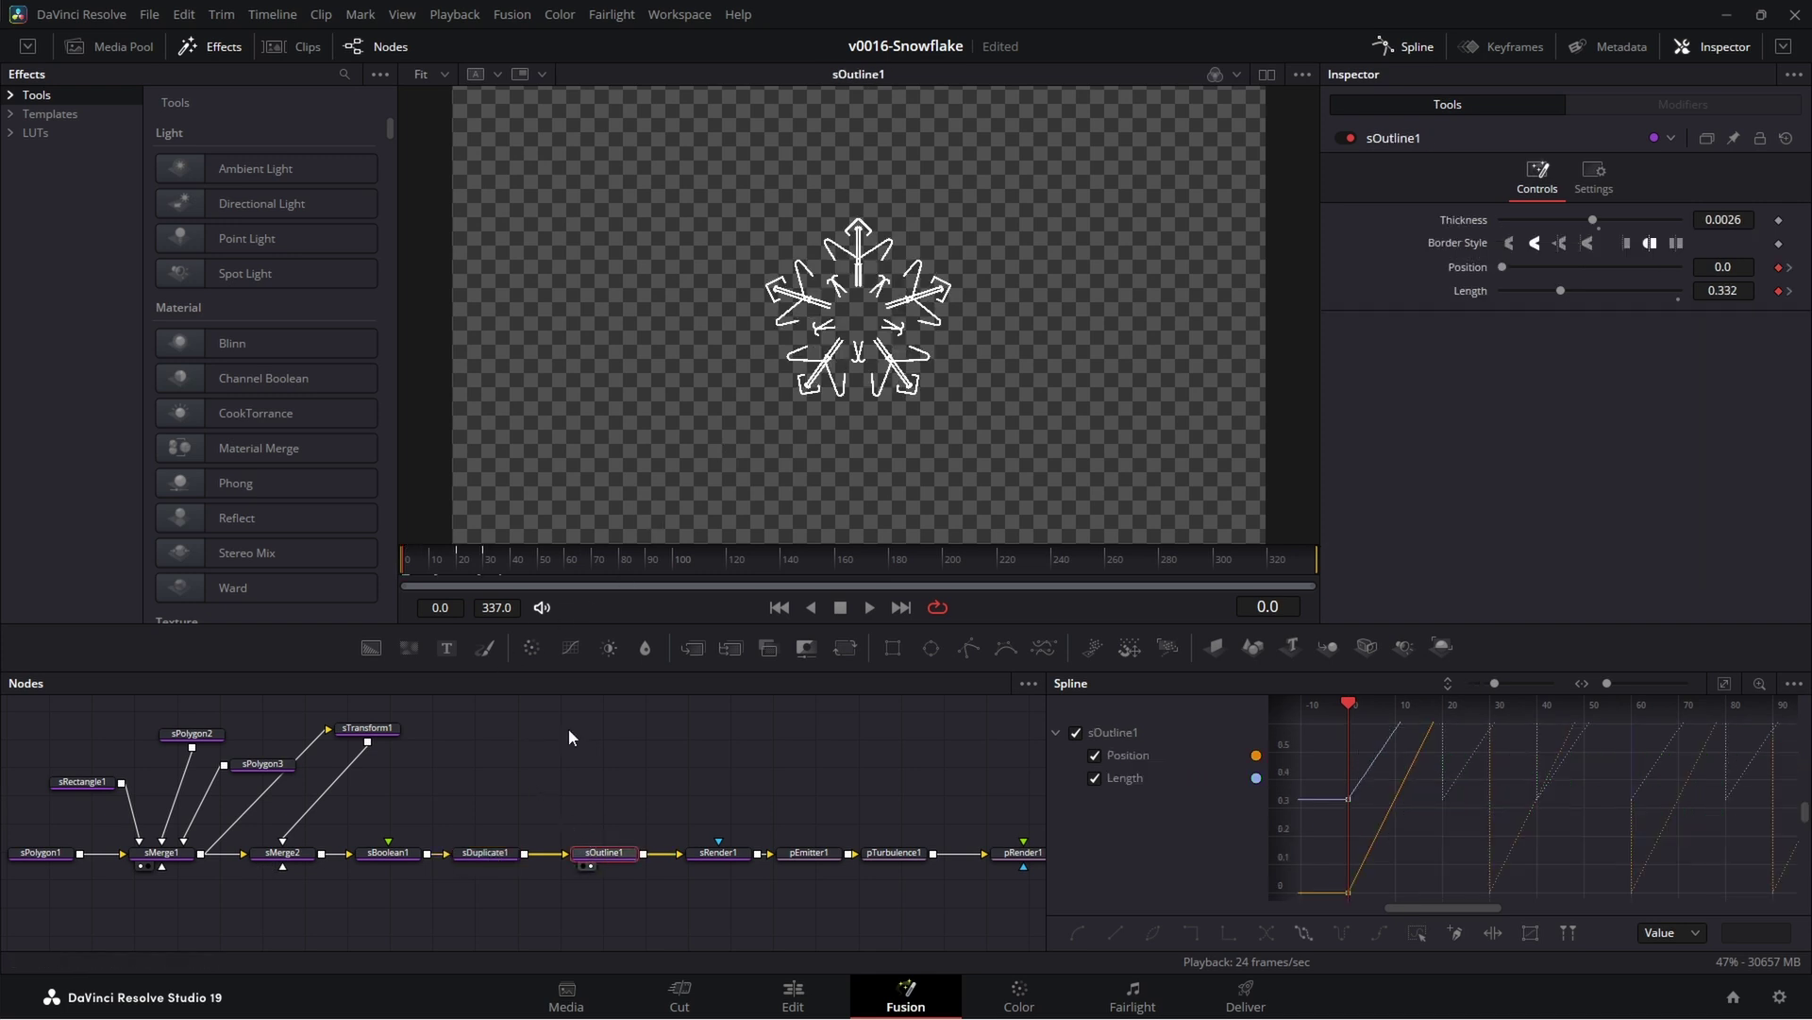
left_click_drag(420, 559, 461, 553)
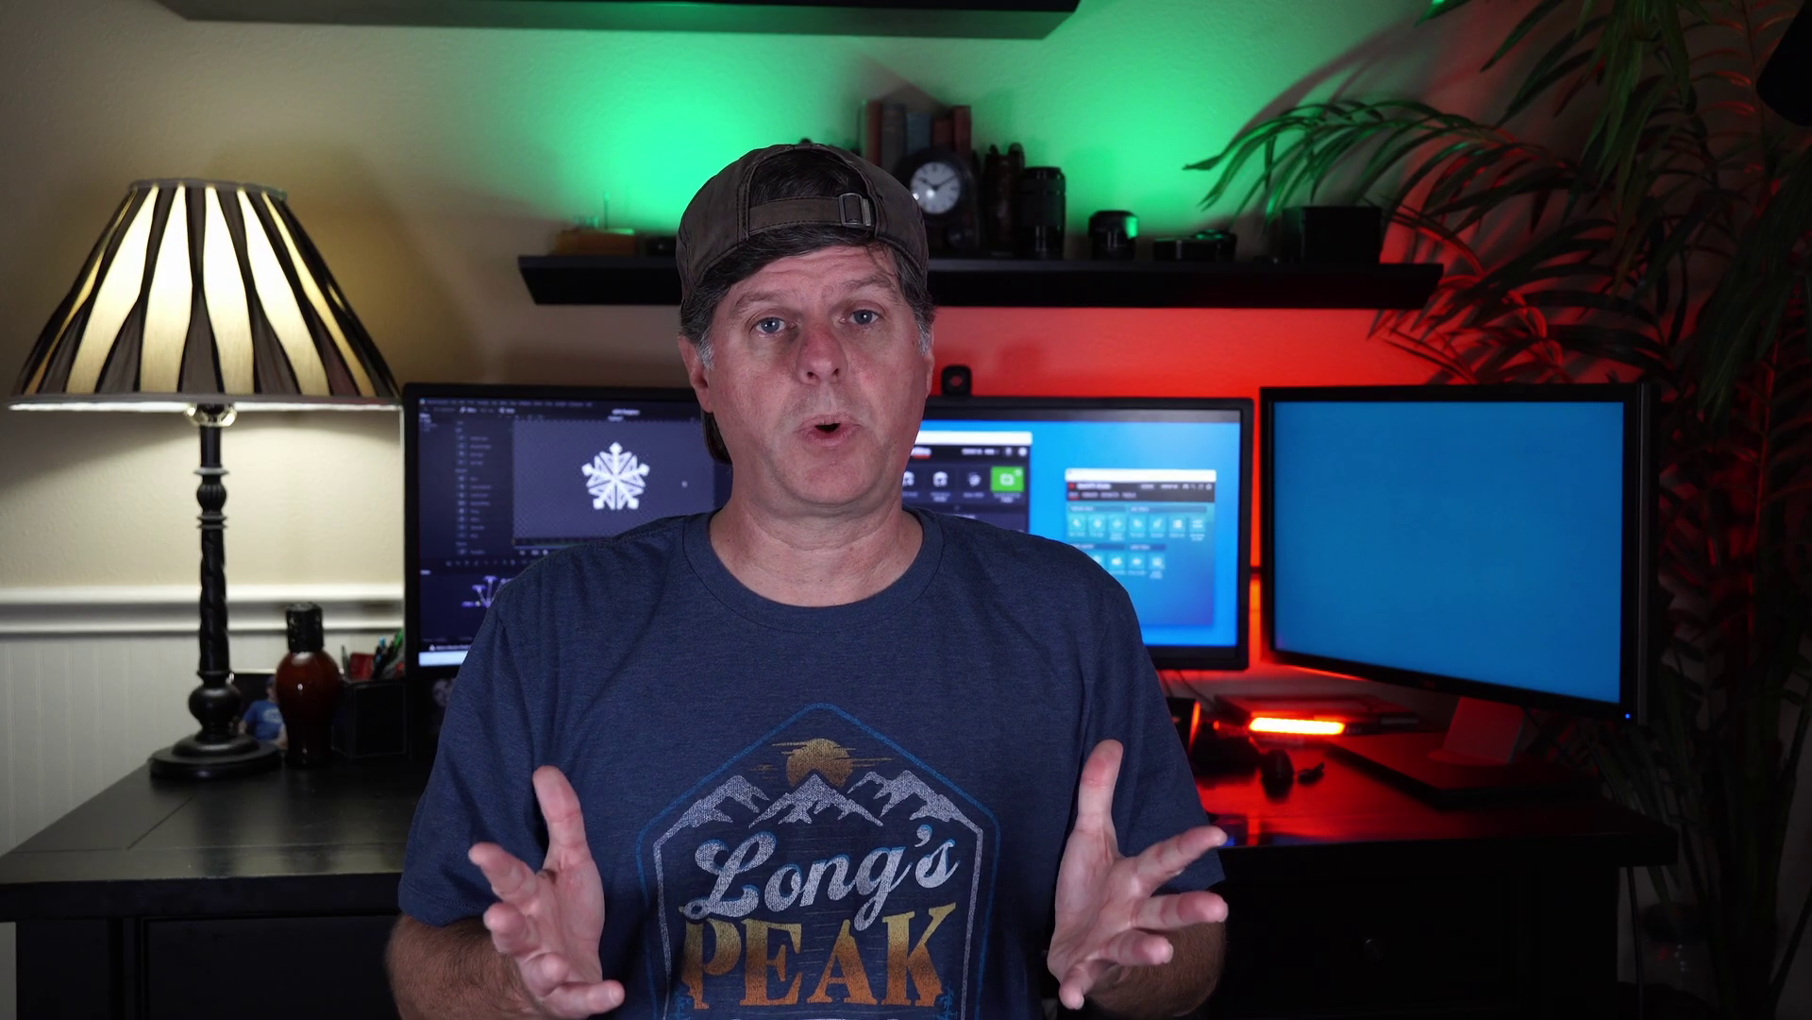